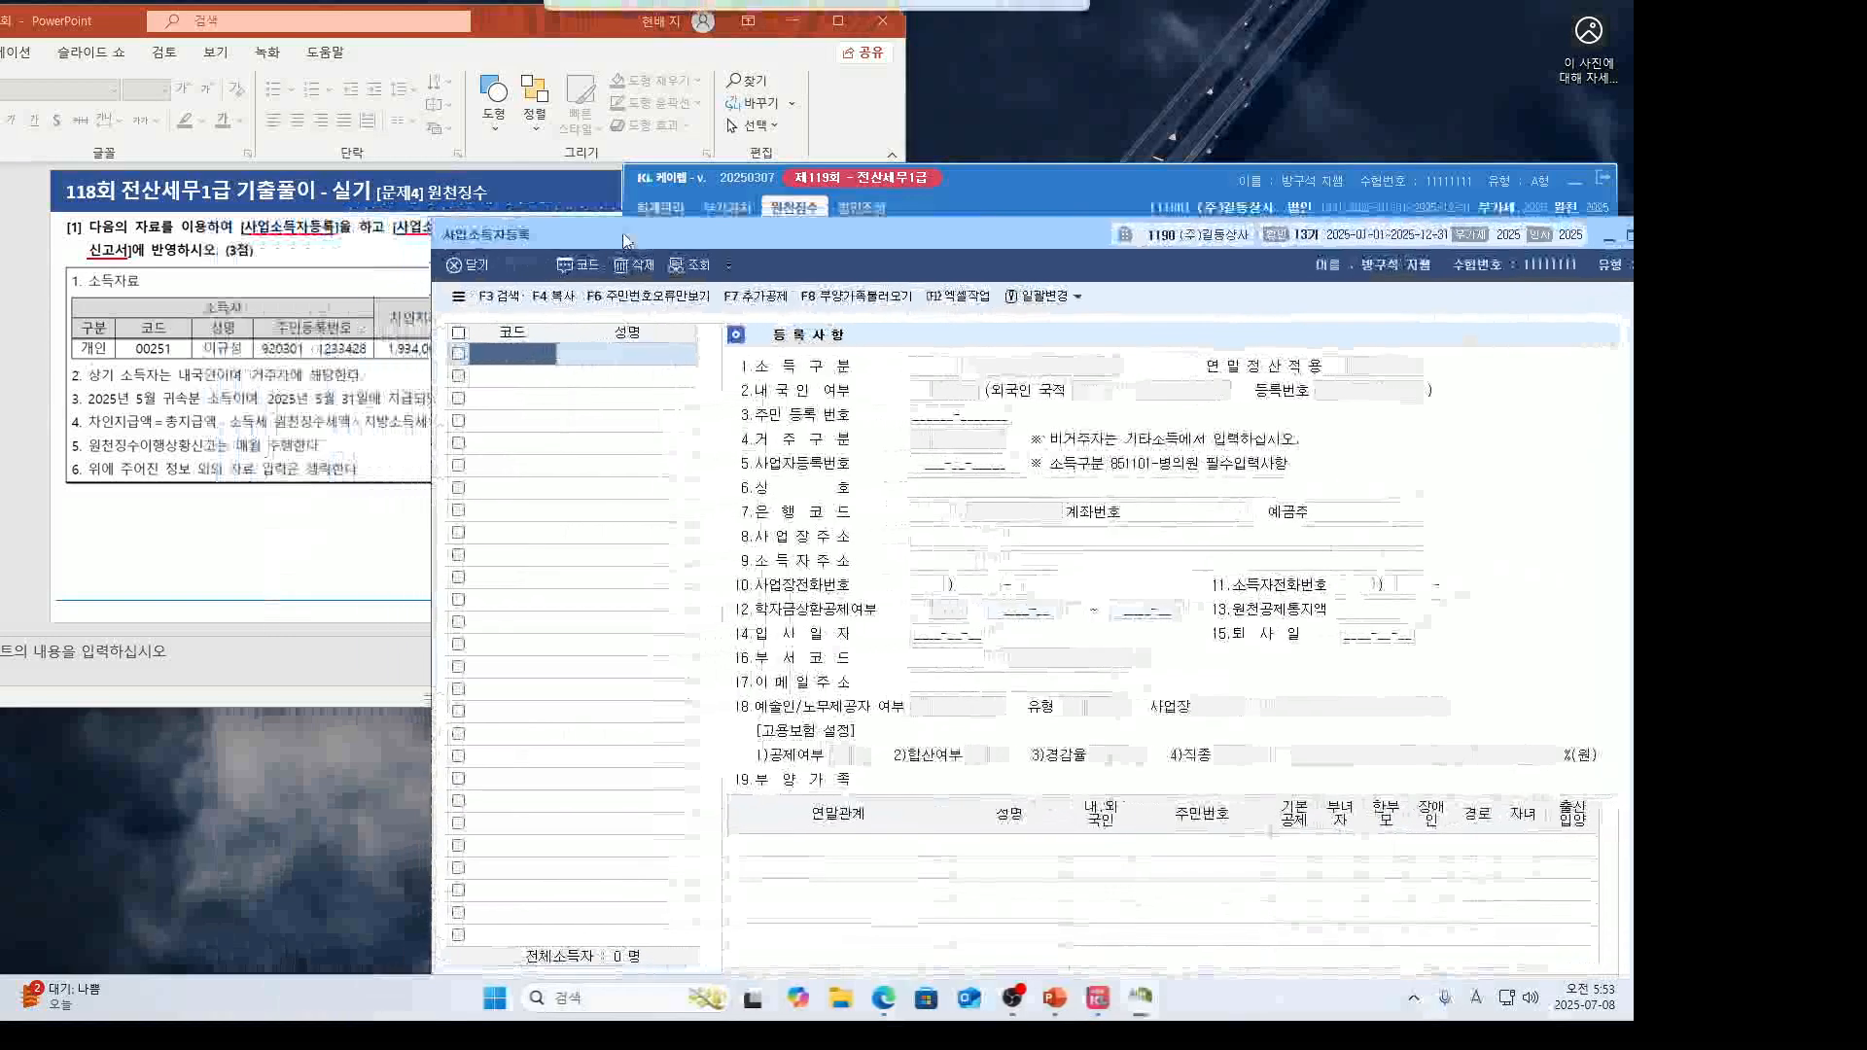
Enter earner code 00251 and the earner's name in 사업소득자등록.
{"action": "left_click", "coordinate": [305, 541]}
{"action": "left_click_drag", "start_coordinate": [285, 708], "coordinate": [292, 953]}
{"action": "left_click_drag", "start_coordinate": [530, 38], "coordinate": [645, 57]}
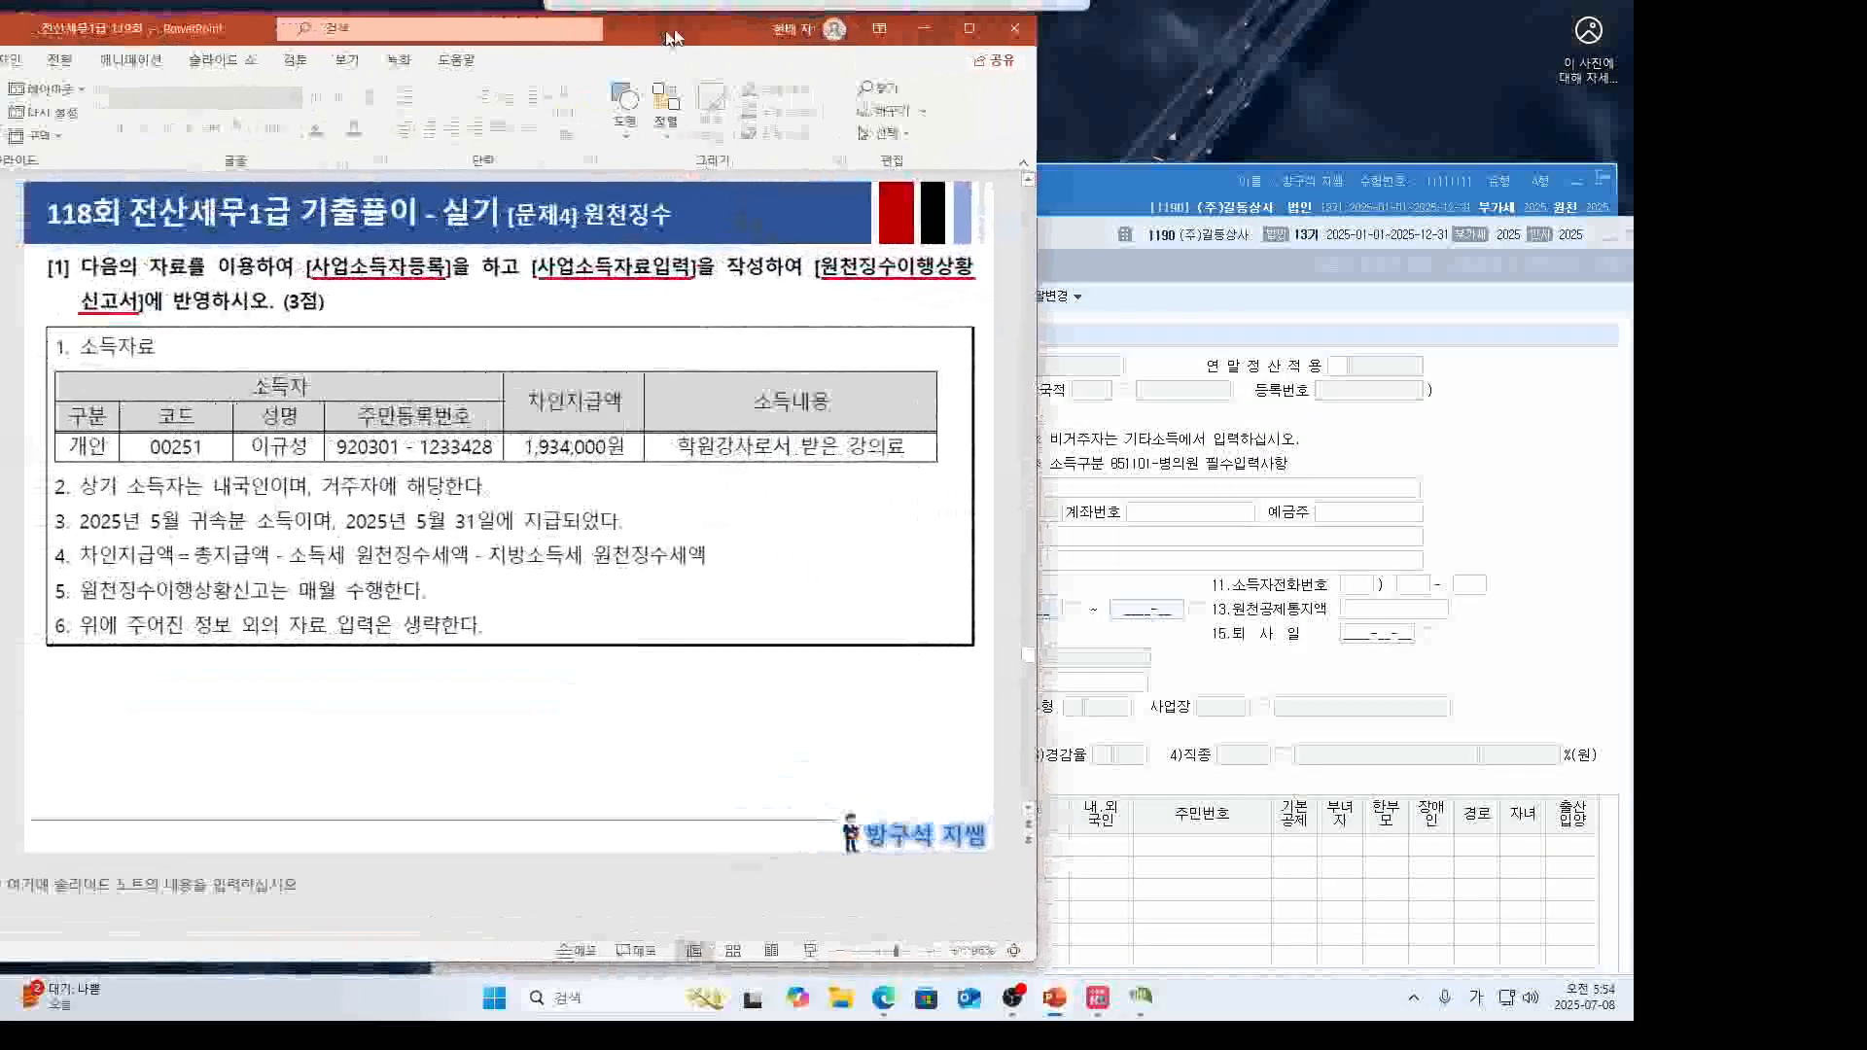
{"action": "left_click", "coordinate": [1049, 267]}
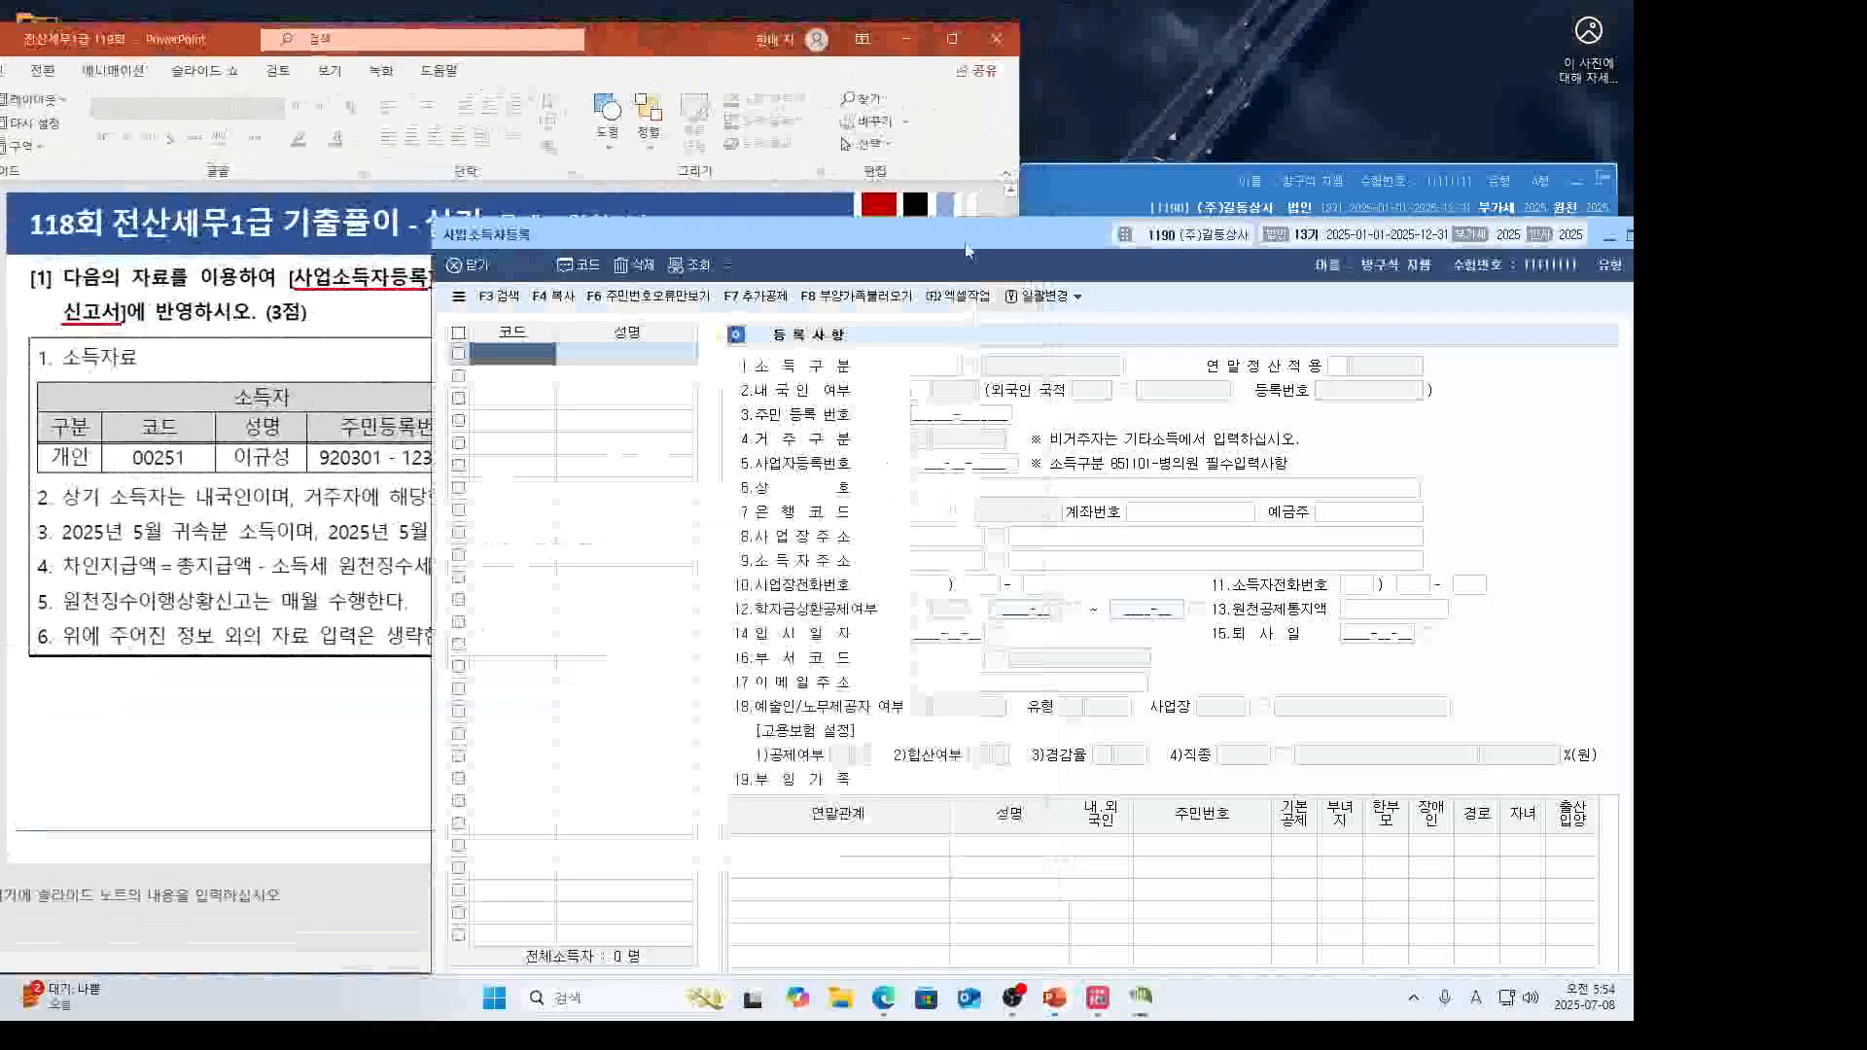
{"action": "left_click_drag", "start_coordinate": [966, 250], "coordinate": [1121, 186]}
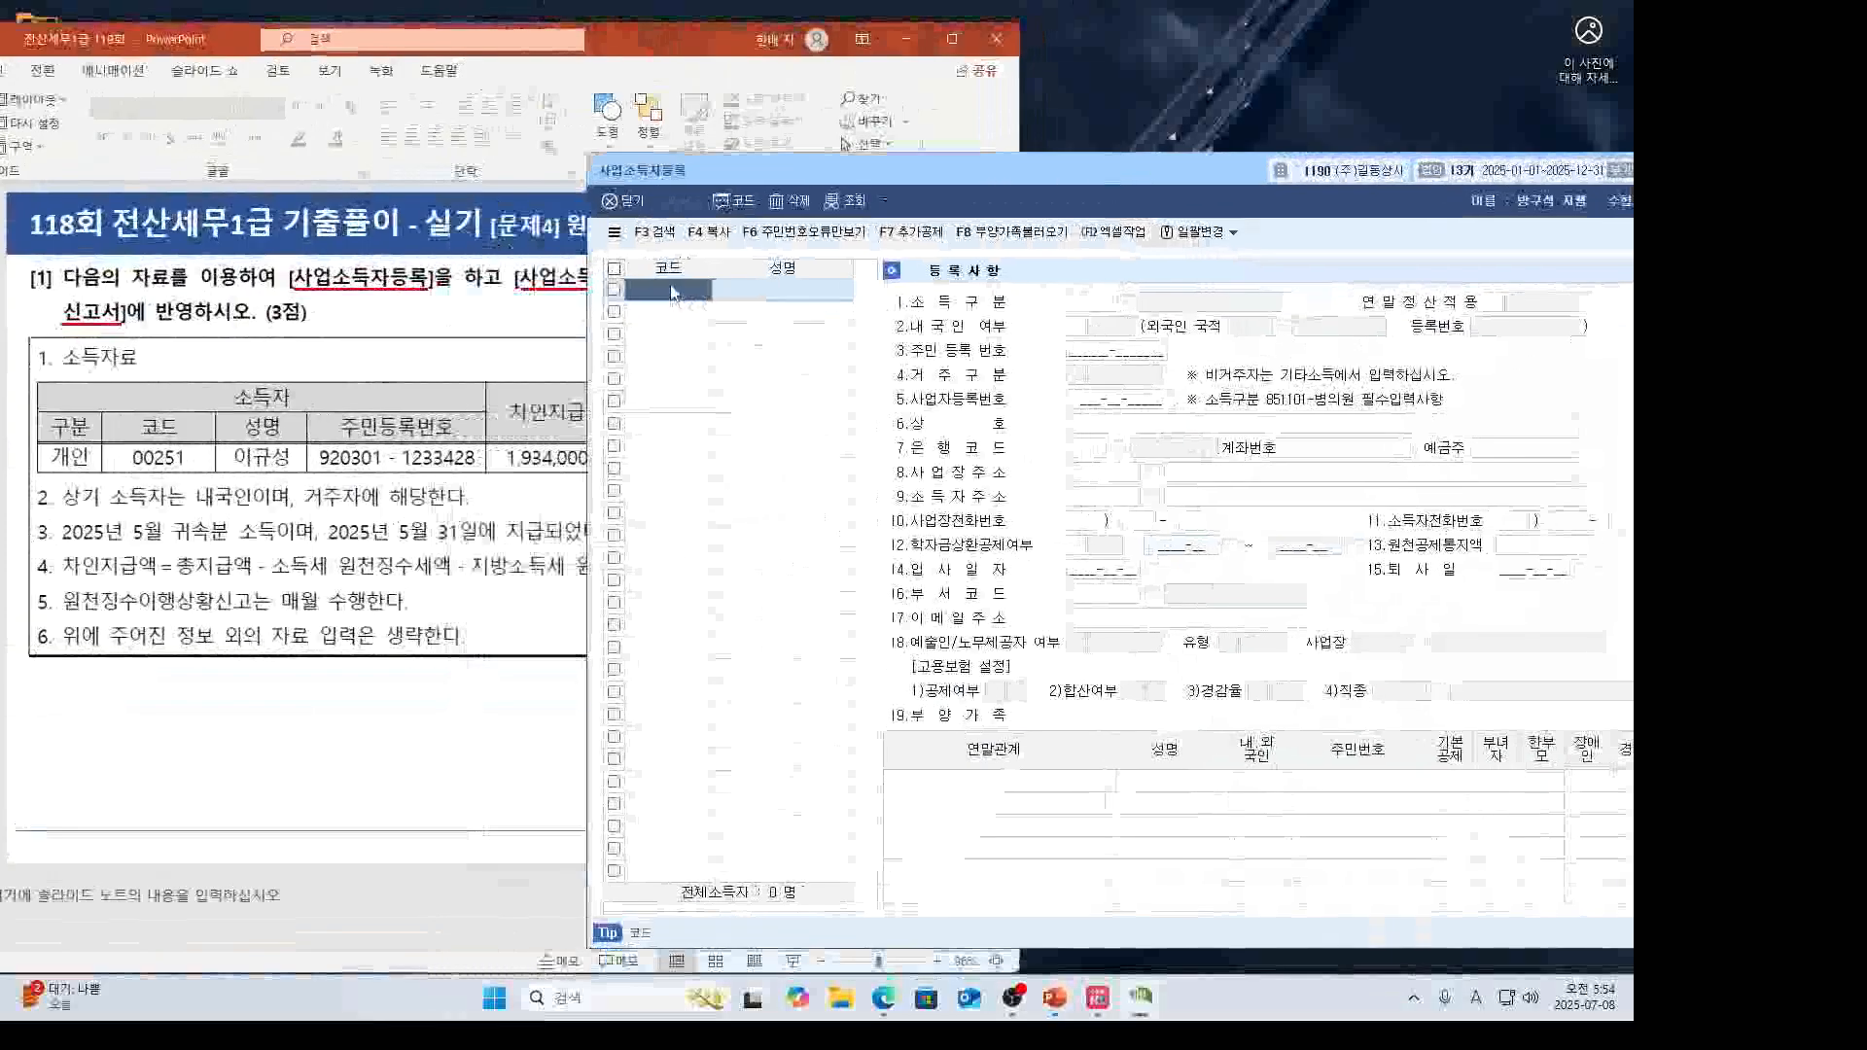
{"action": "type", "text": "00251"}
{"action": "key", "text": "Return"}
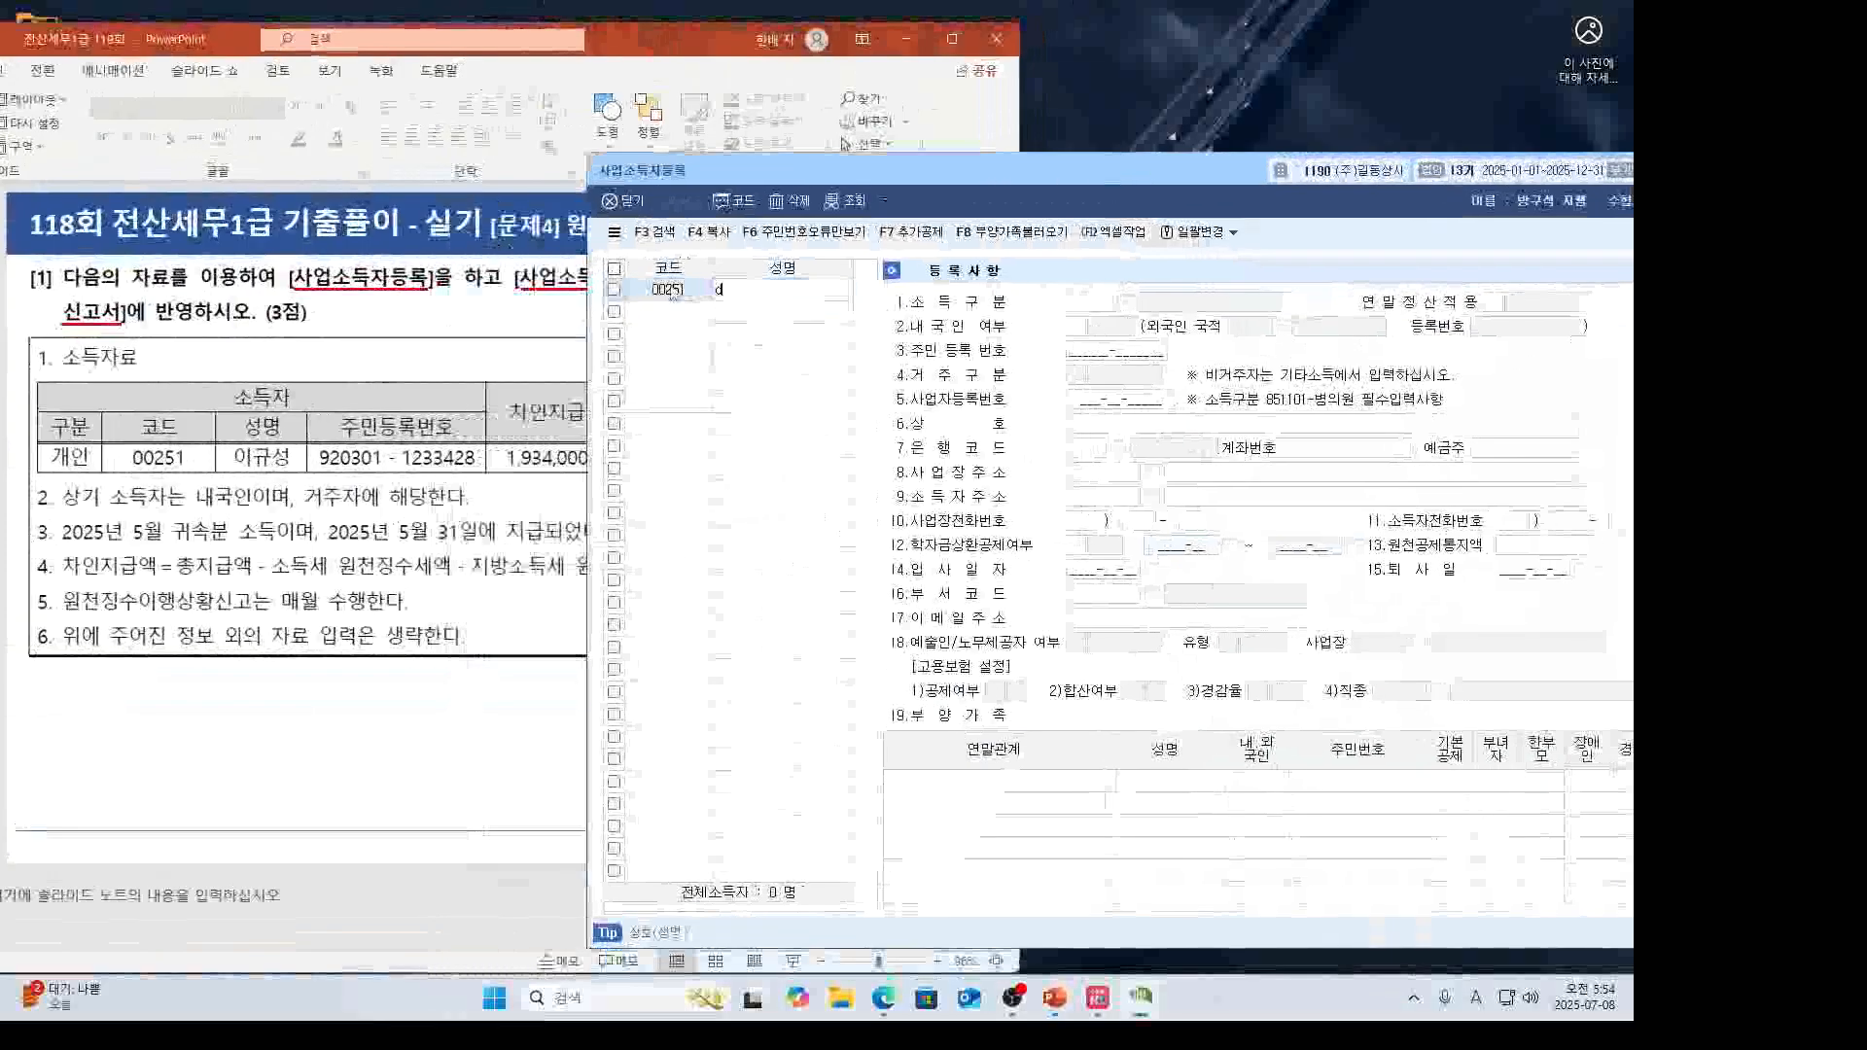
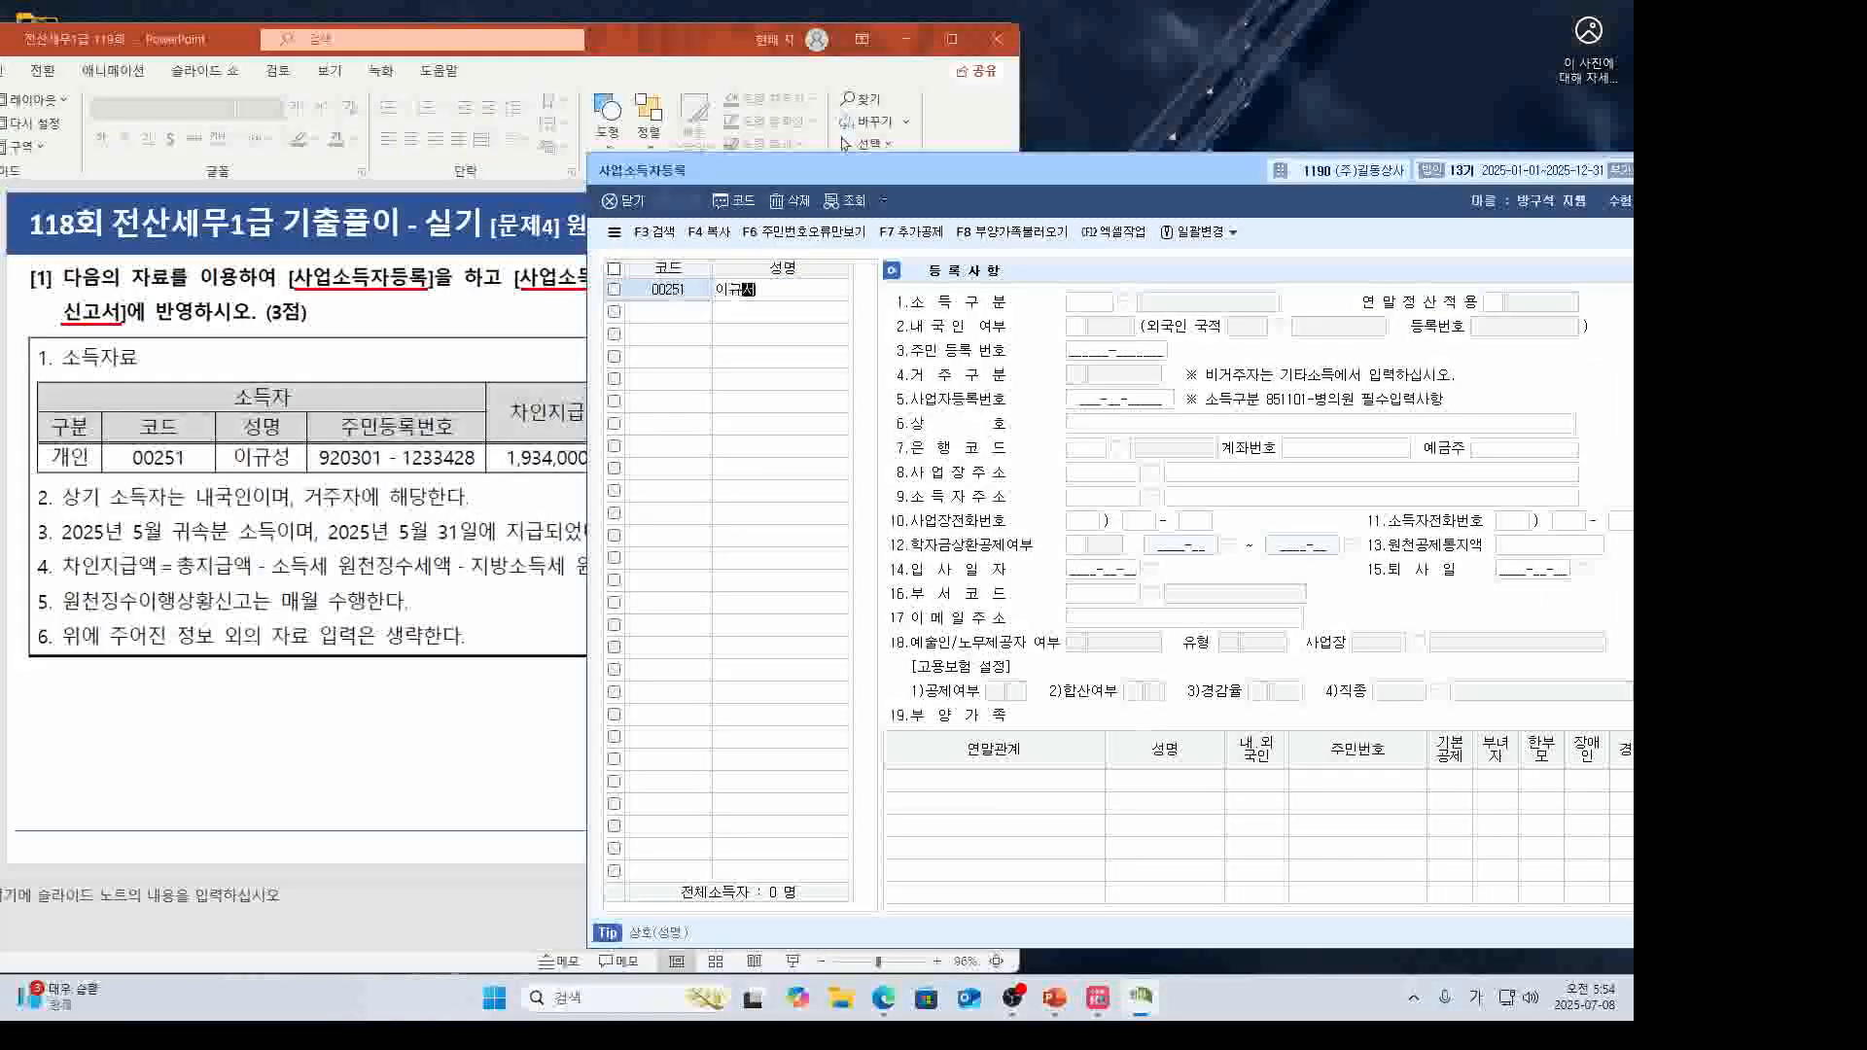
{"action": "key", "text": "Return"}
Set the income type to 940903 학원강사 through the code lookup.
{"action": "left_click", "coordinate": [438, 478]}
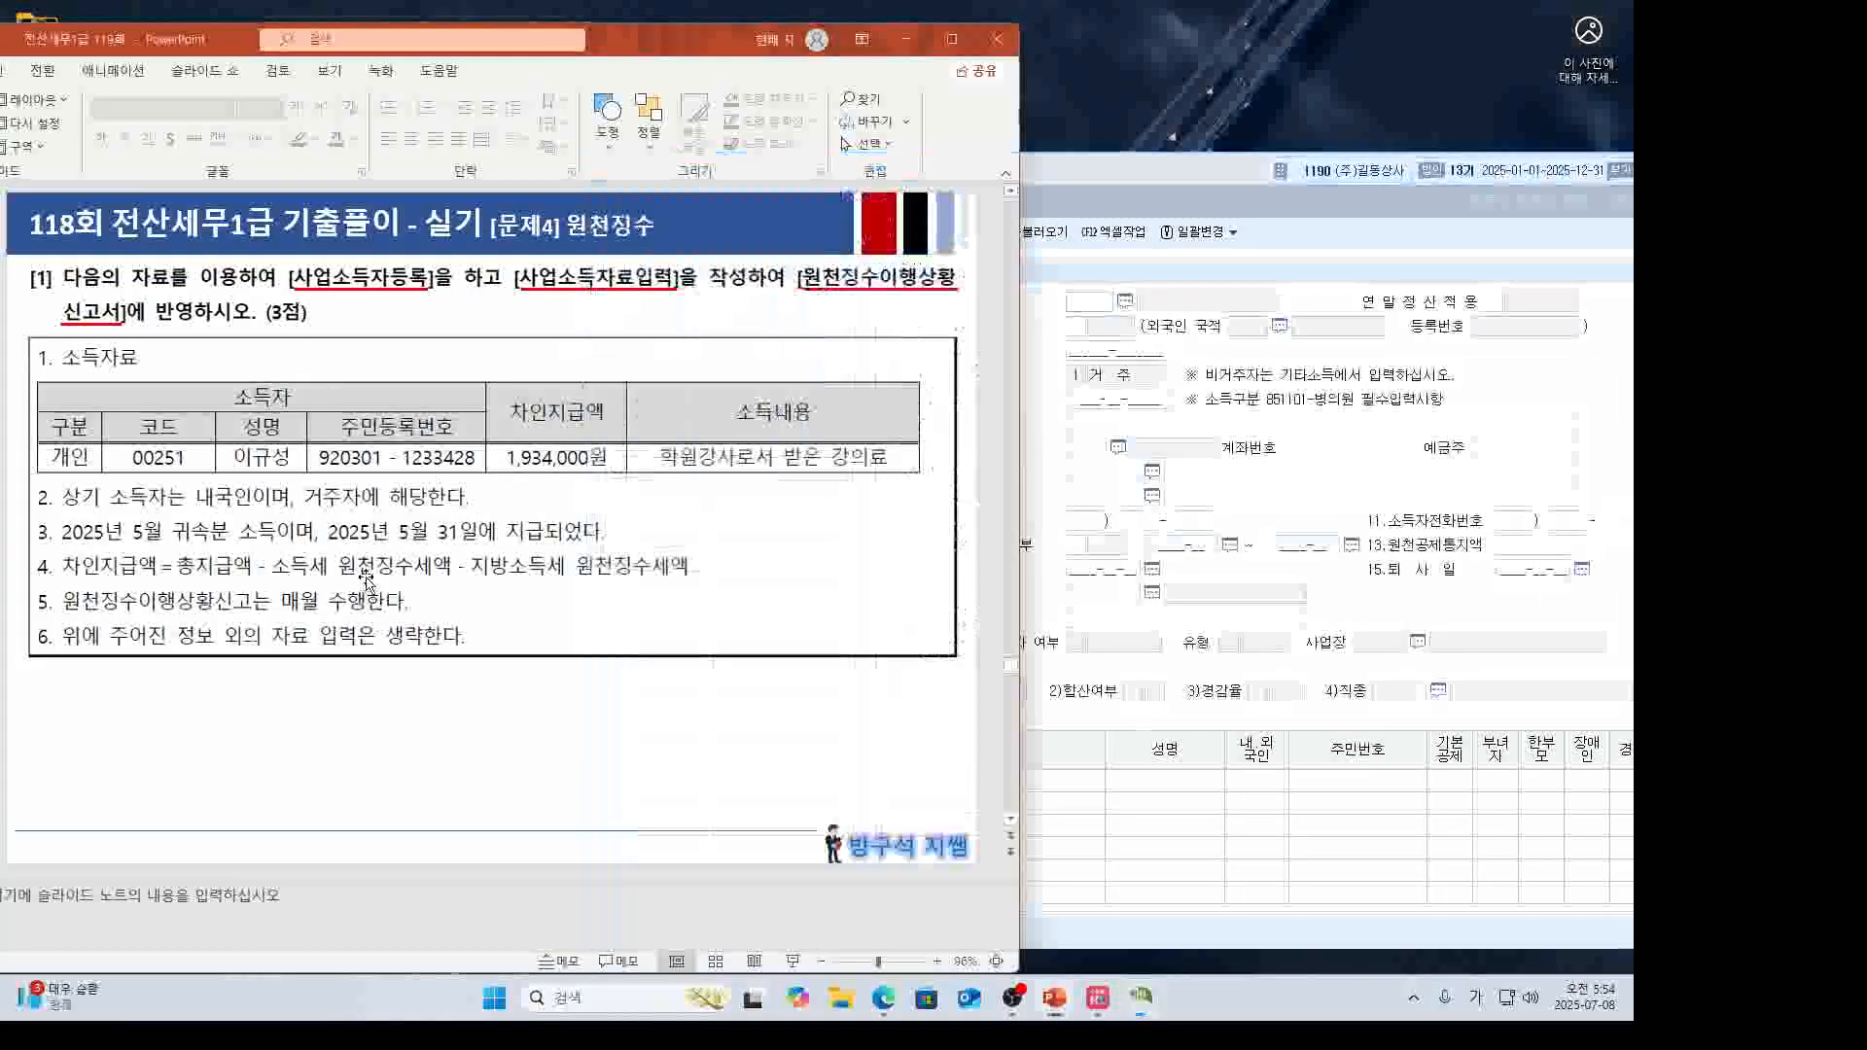
{"action": "left_click", "coordinate": [1125, 304]}
{"action": "left_click", "coordinate": [1197, 394]}
{"action": "type", "text": "ㅎ"}
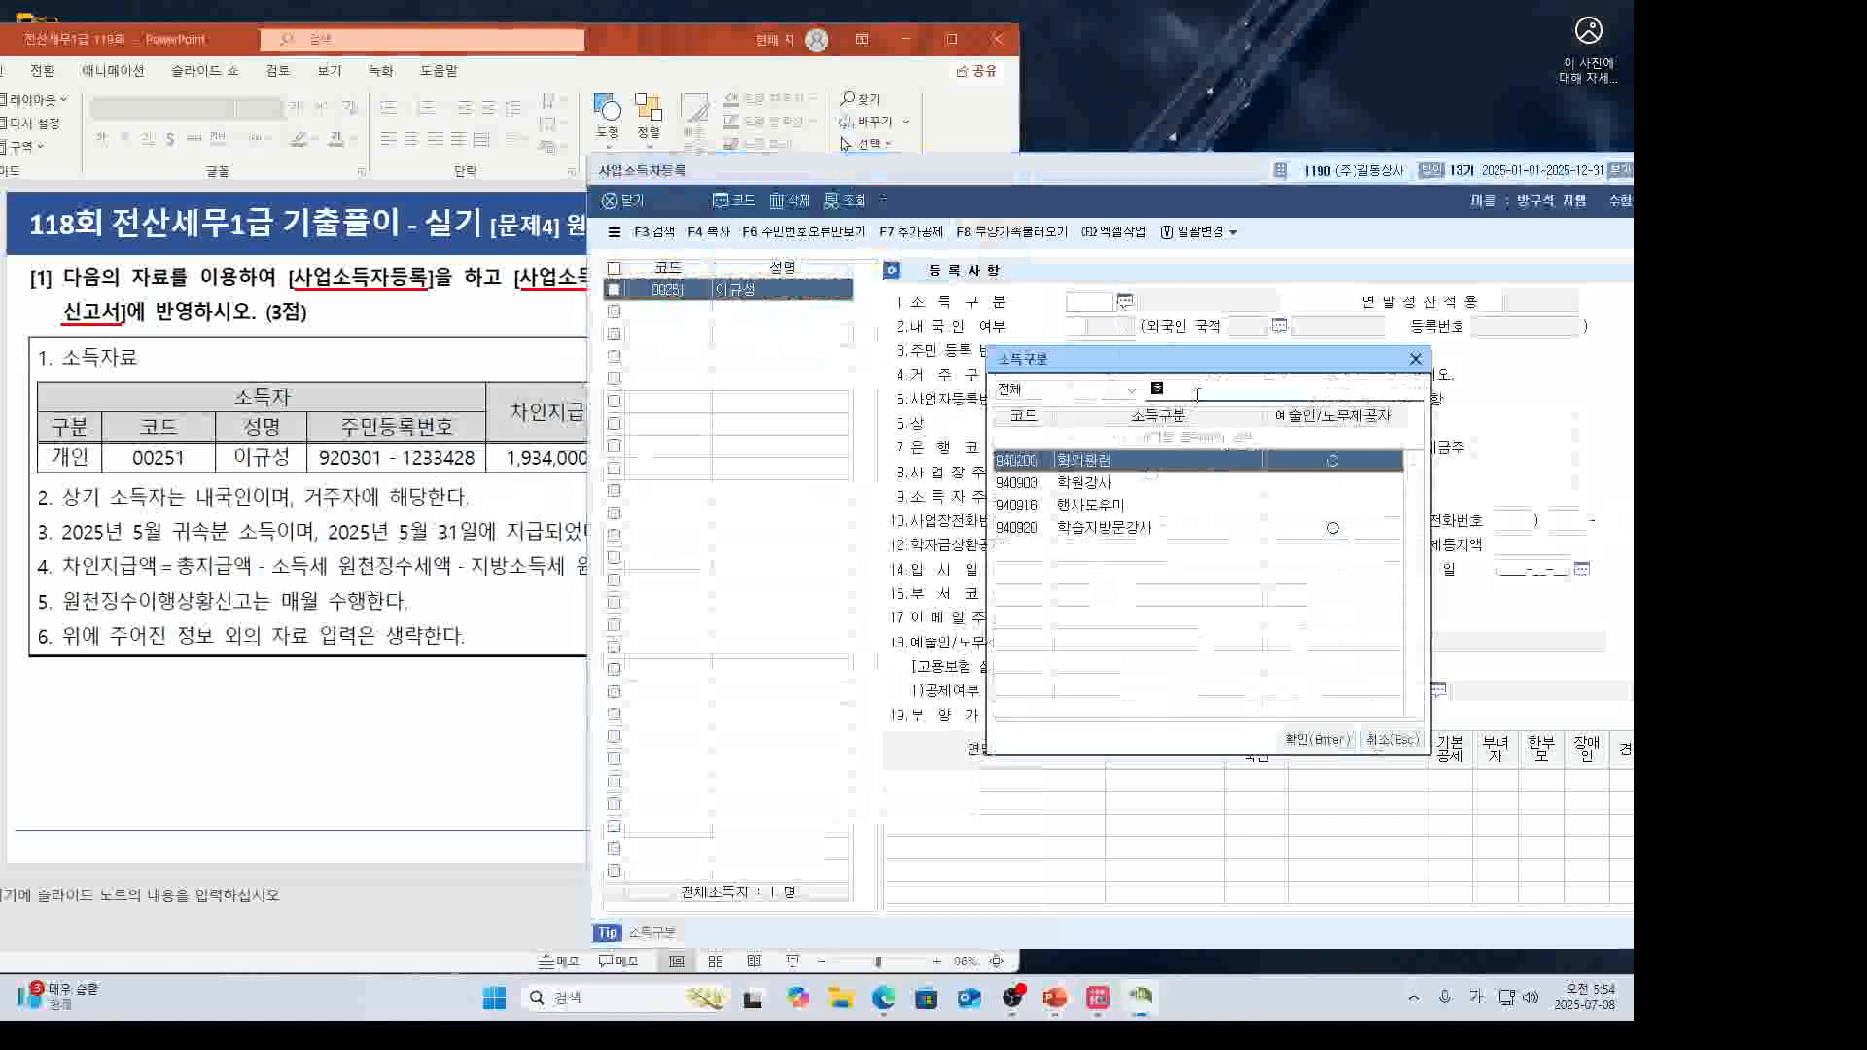
{"action": "type", "text": "학원"}
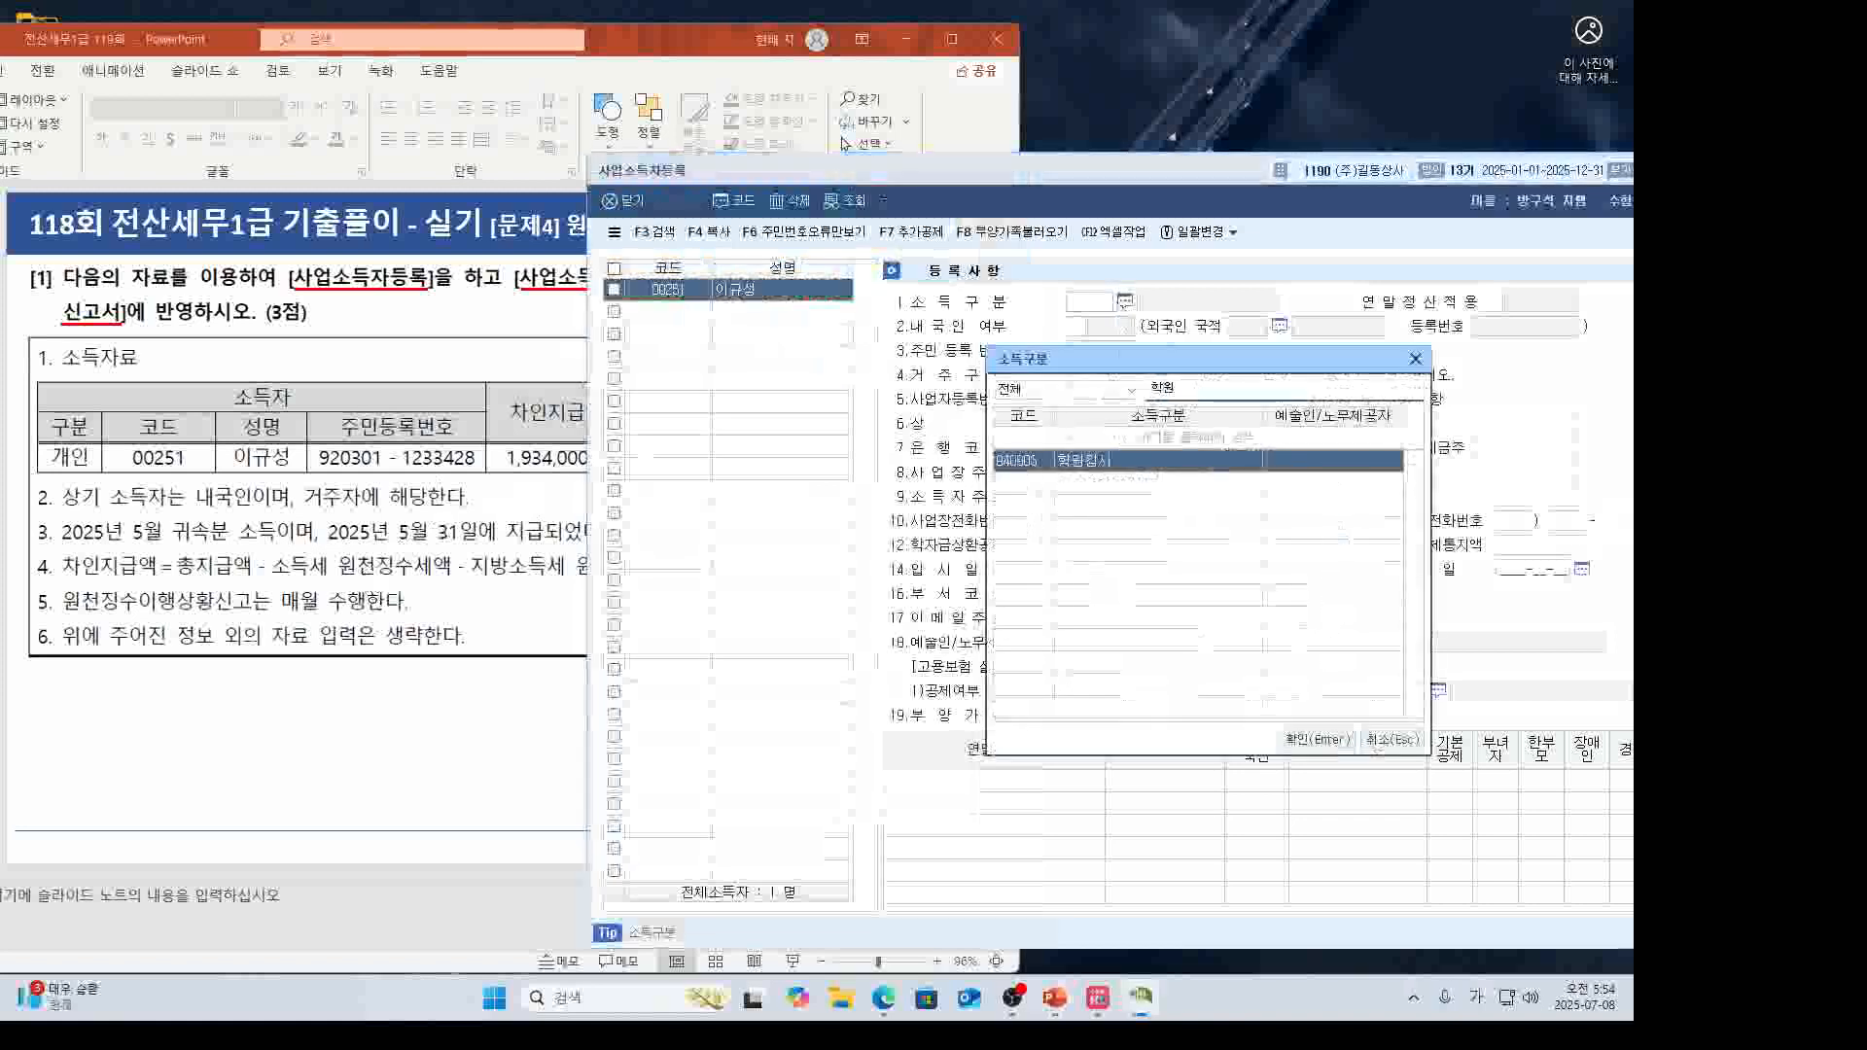
{"action": "double_click", "coordinate": [1140, 469]}
{"action": "key", "text": "Return"}
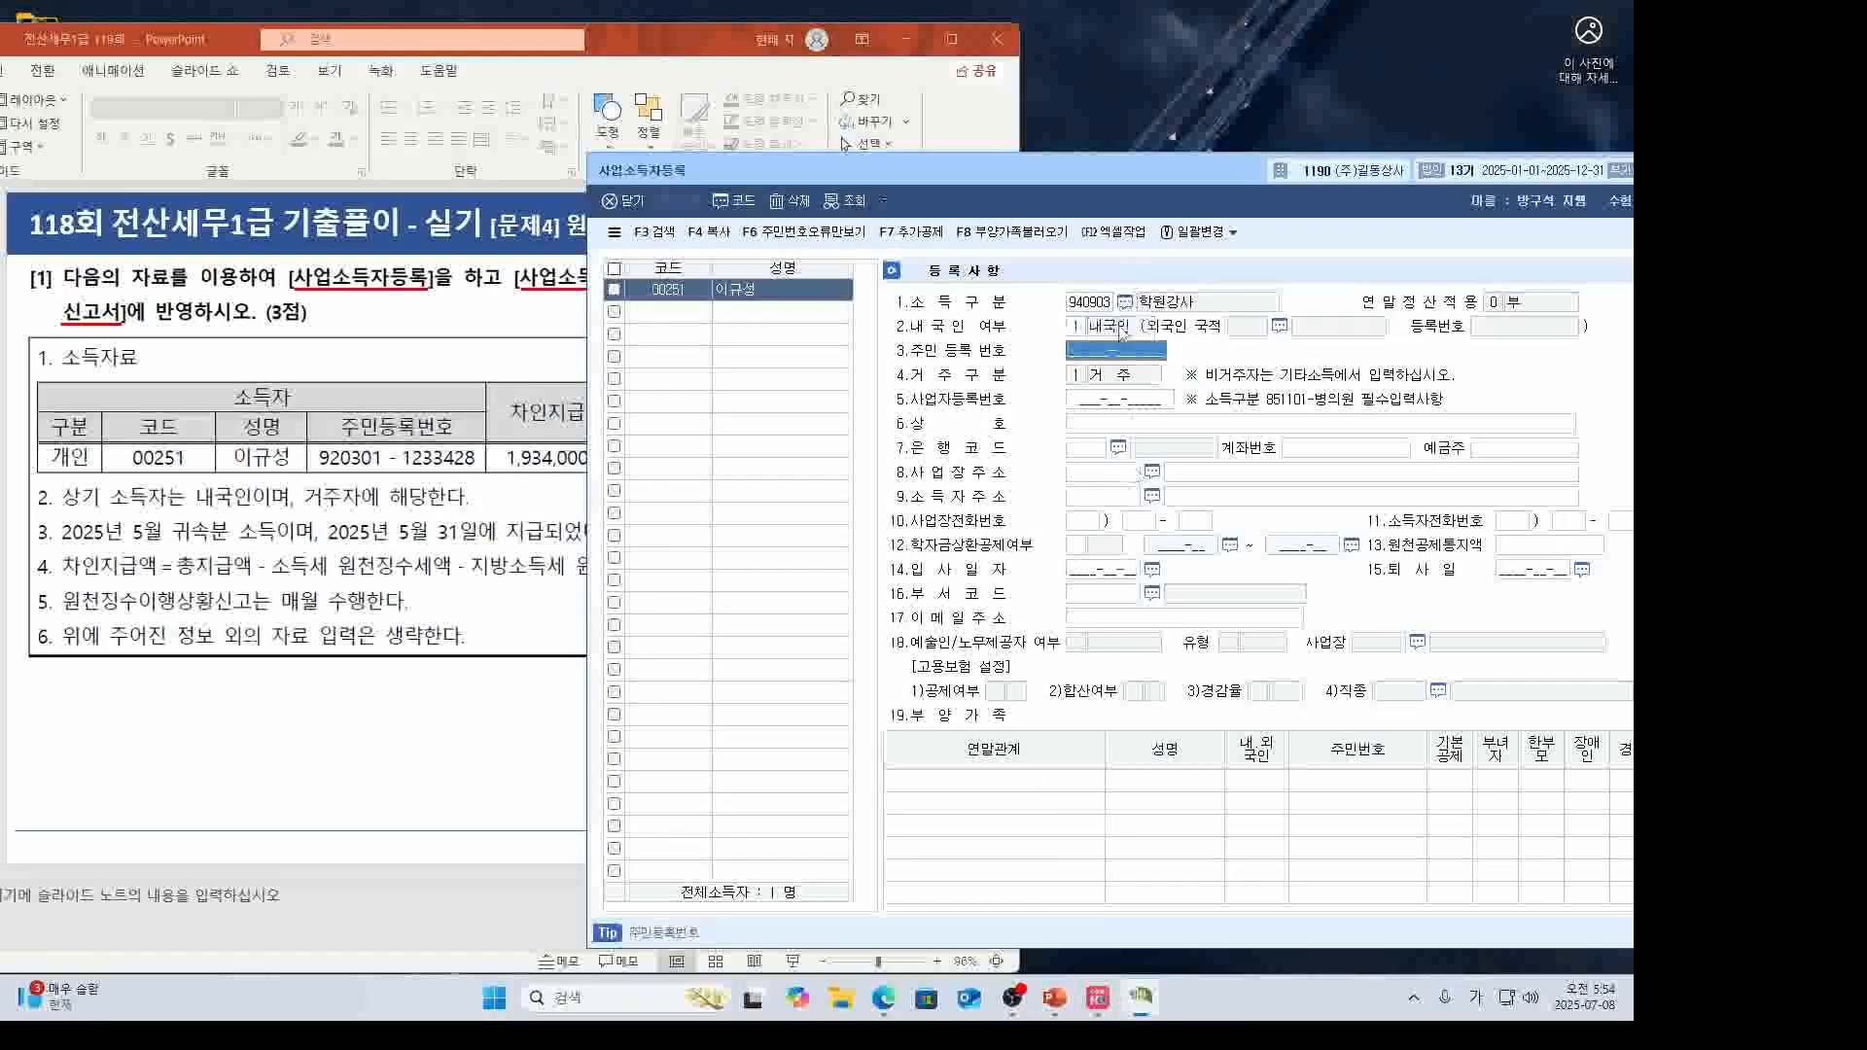
Enter the earner's resident registration number and close the registration screen.
{"action": "left_click_drag", "start_coordinate": [1037, 178], "coordinate": [1053, 182]}
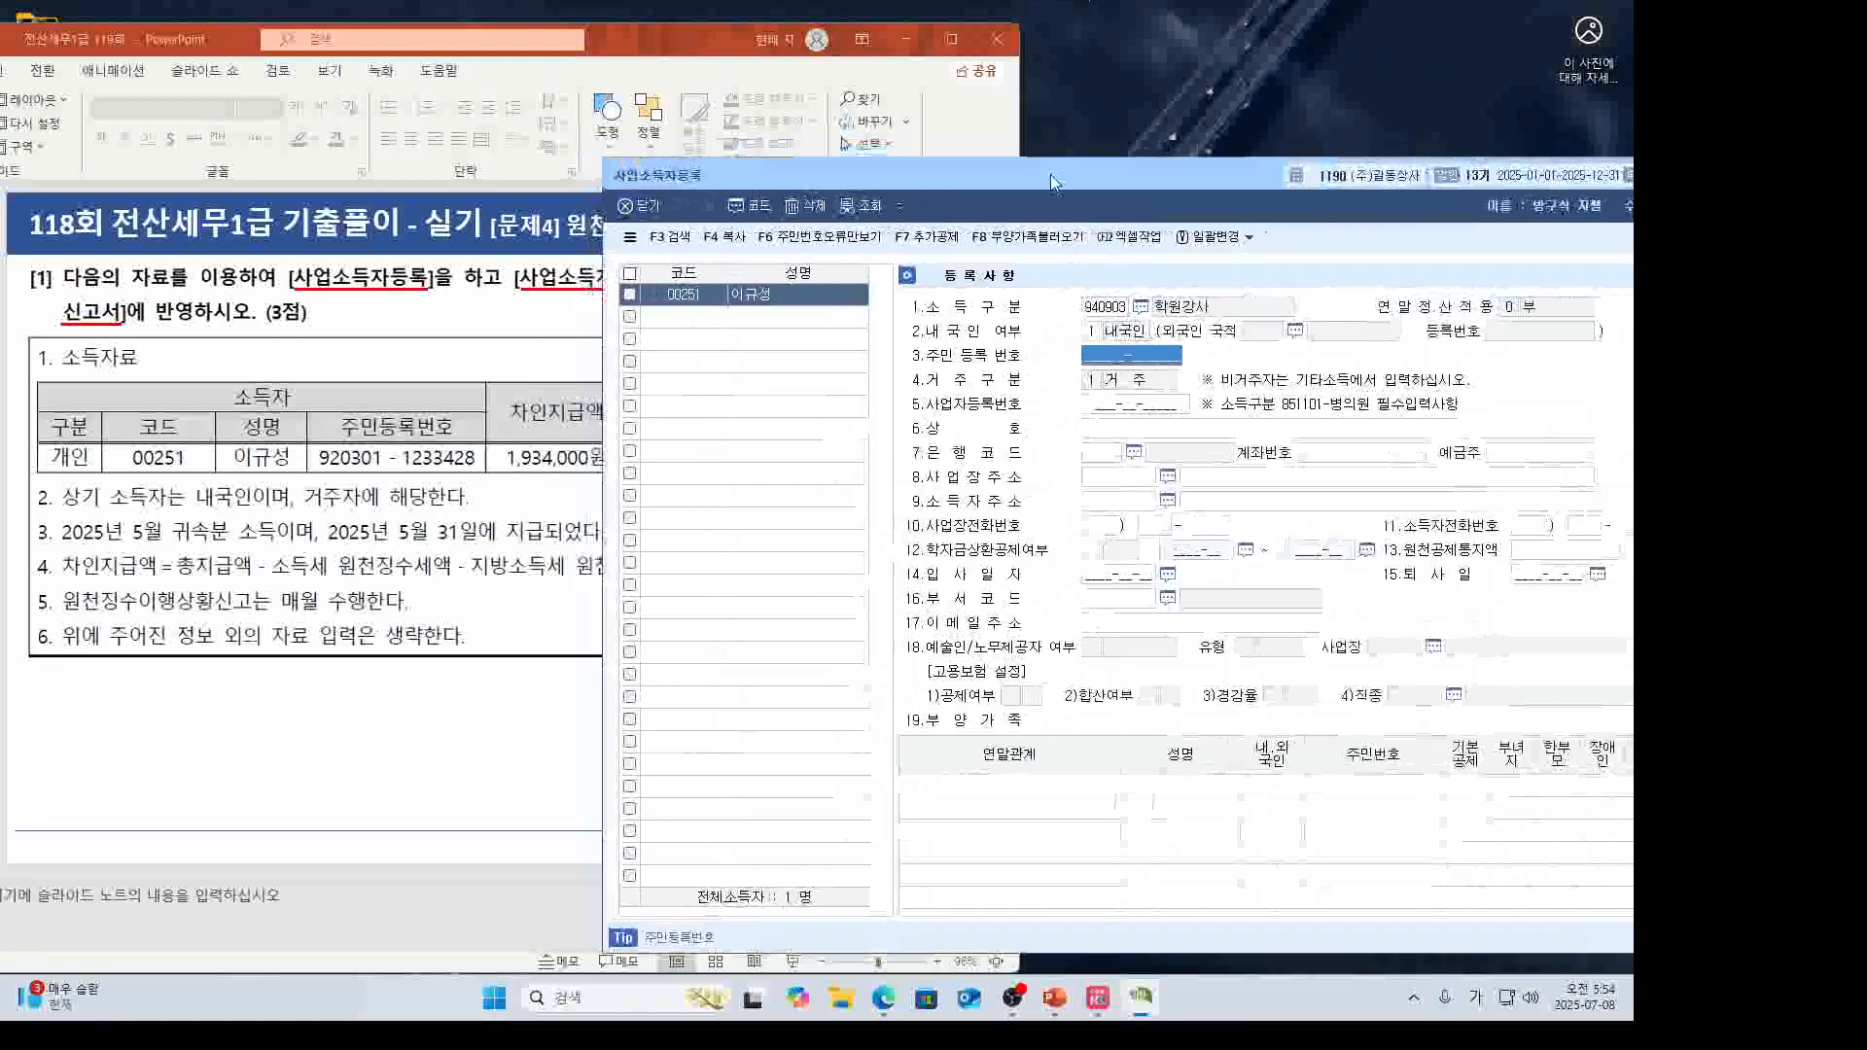
{"action": "type", "text": "982"}
{"action": "key", "text": "BackSpace"}
{"action": "key", "text": "BackSpace"}
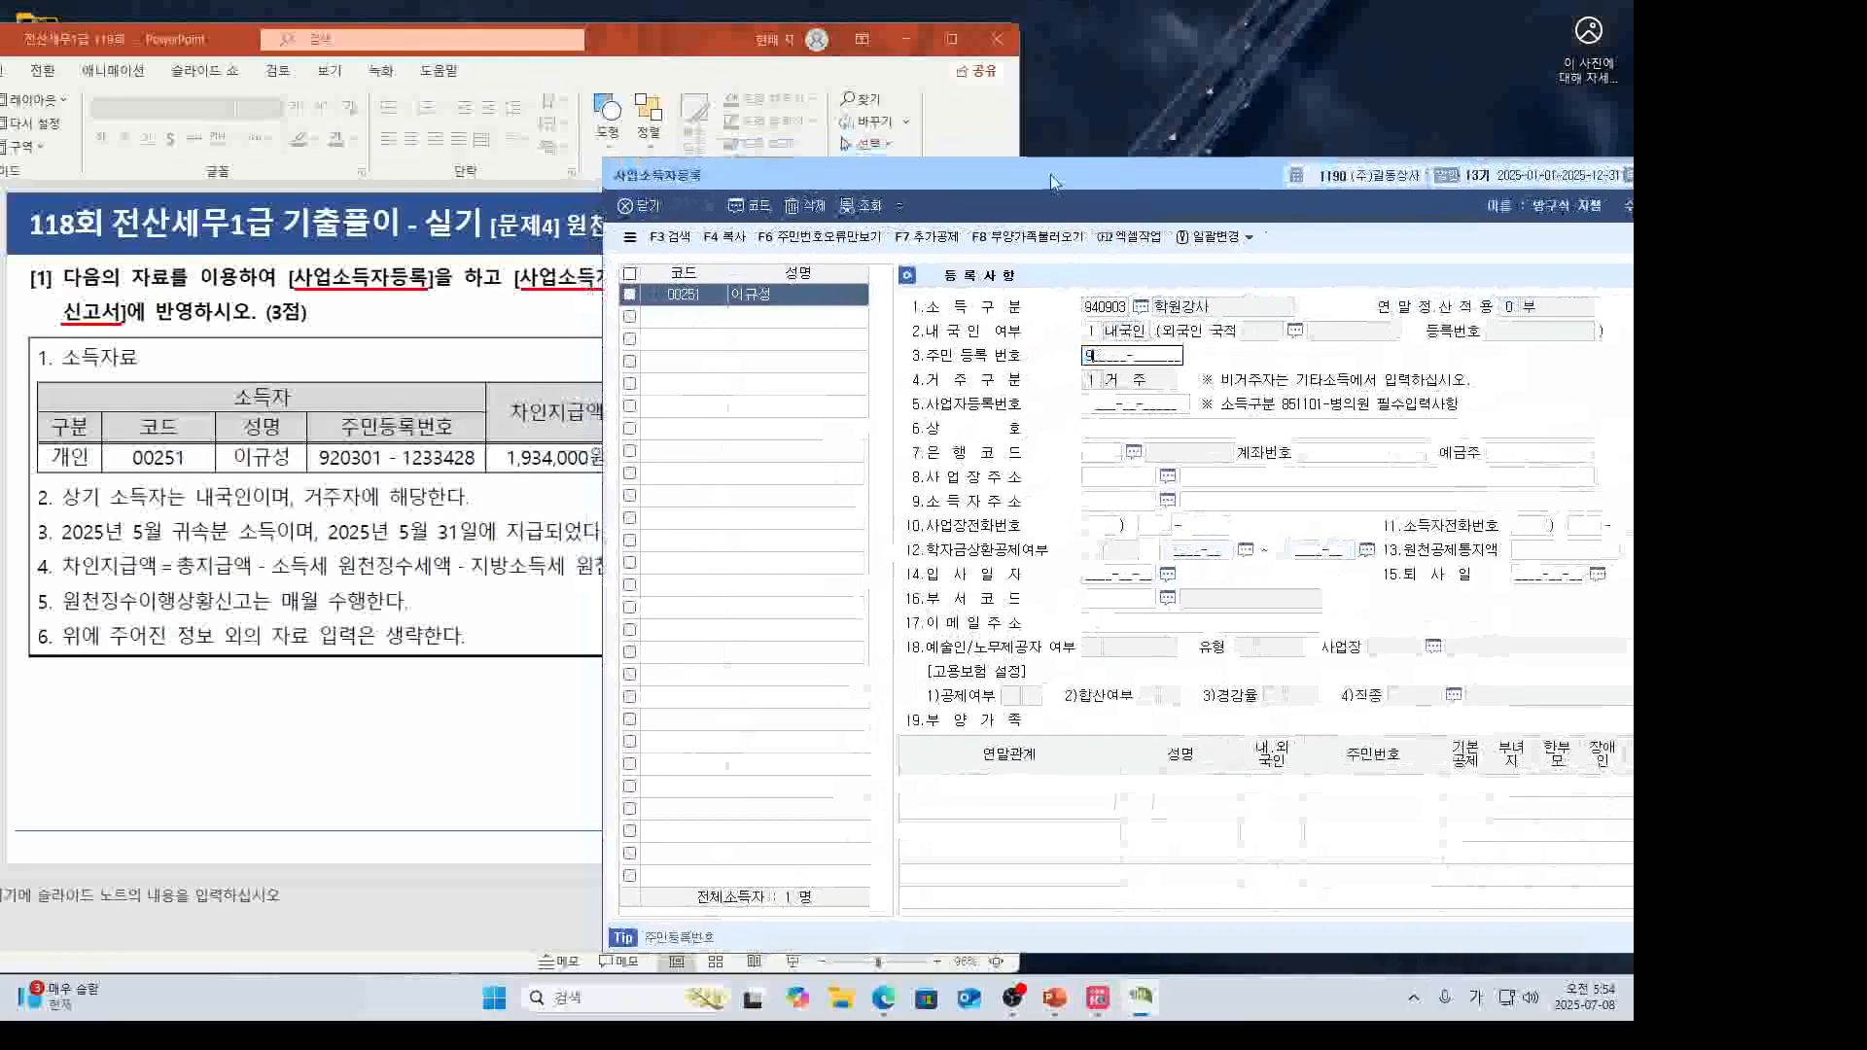
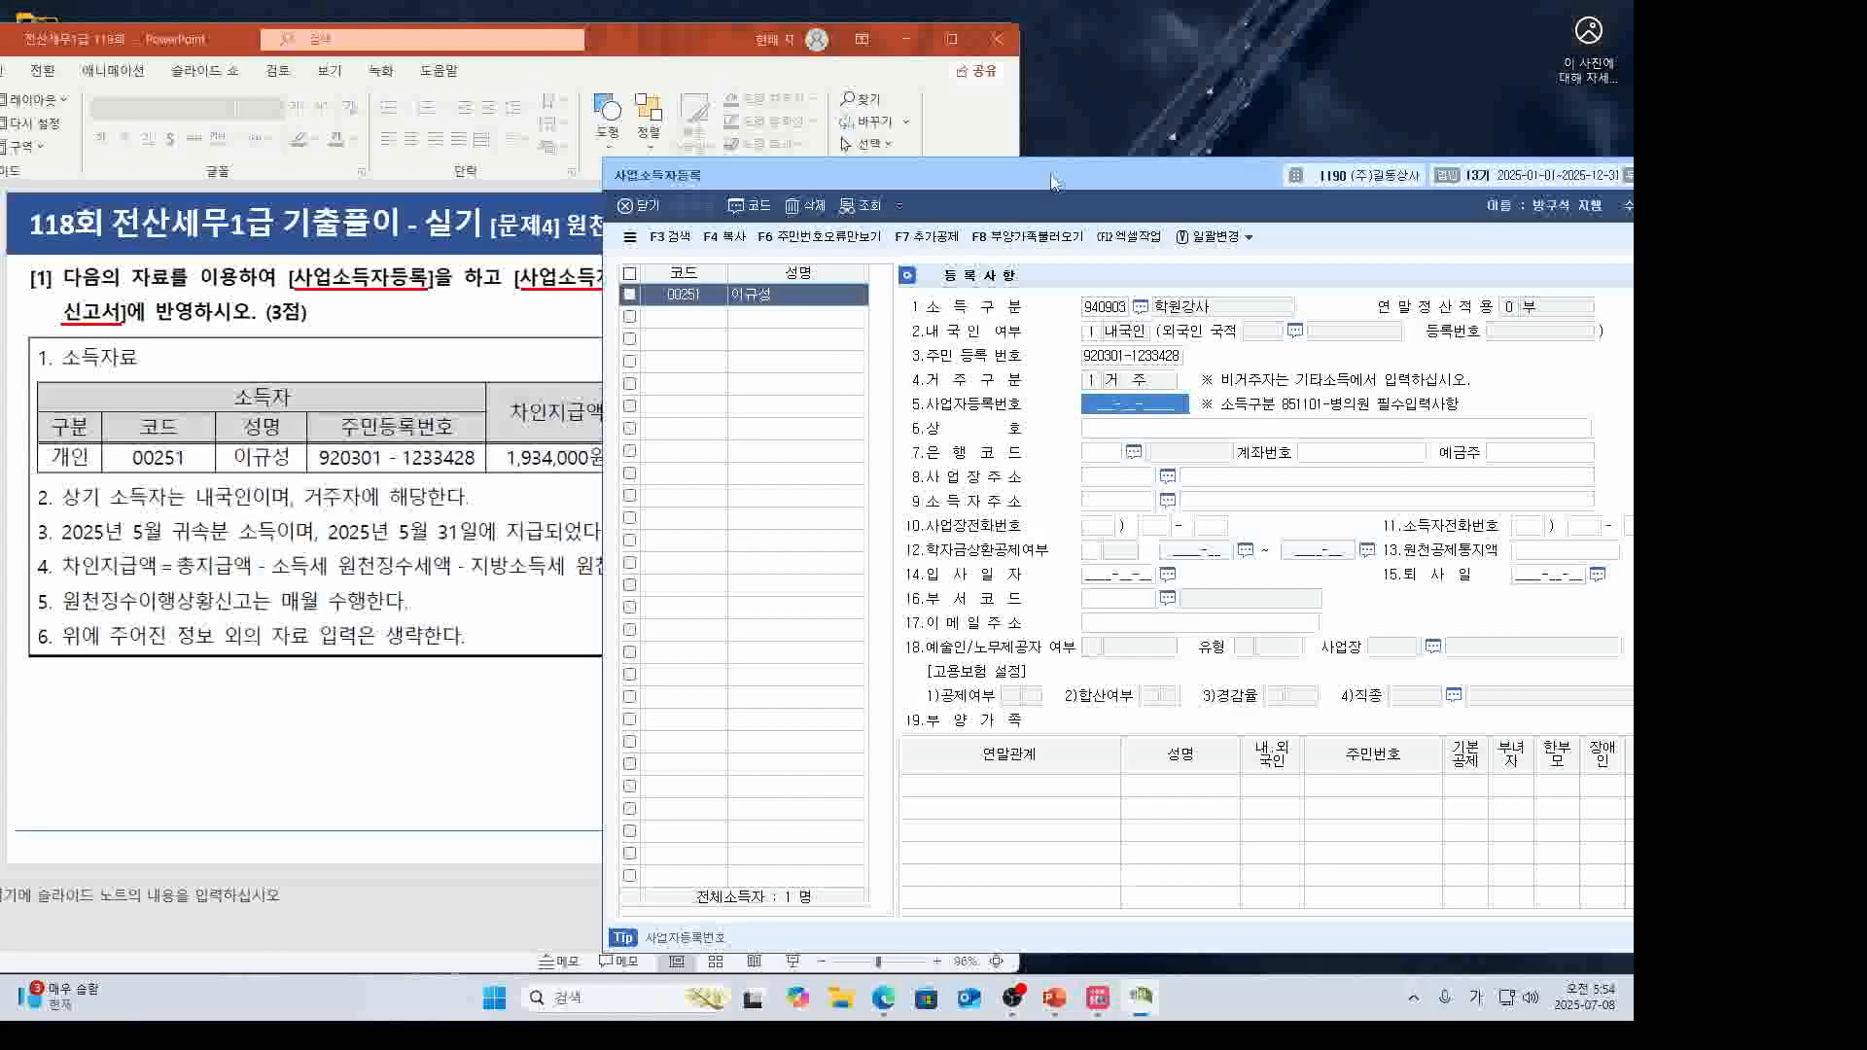
{"action": "left_click", "coordinate": [510, 700]}
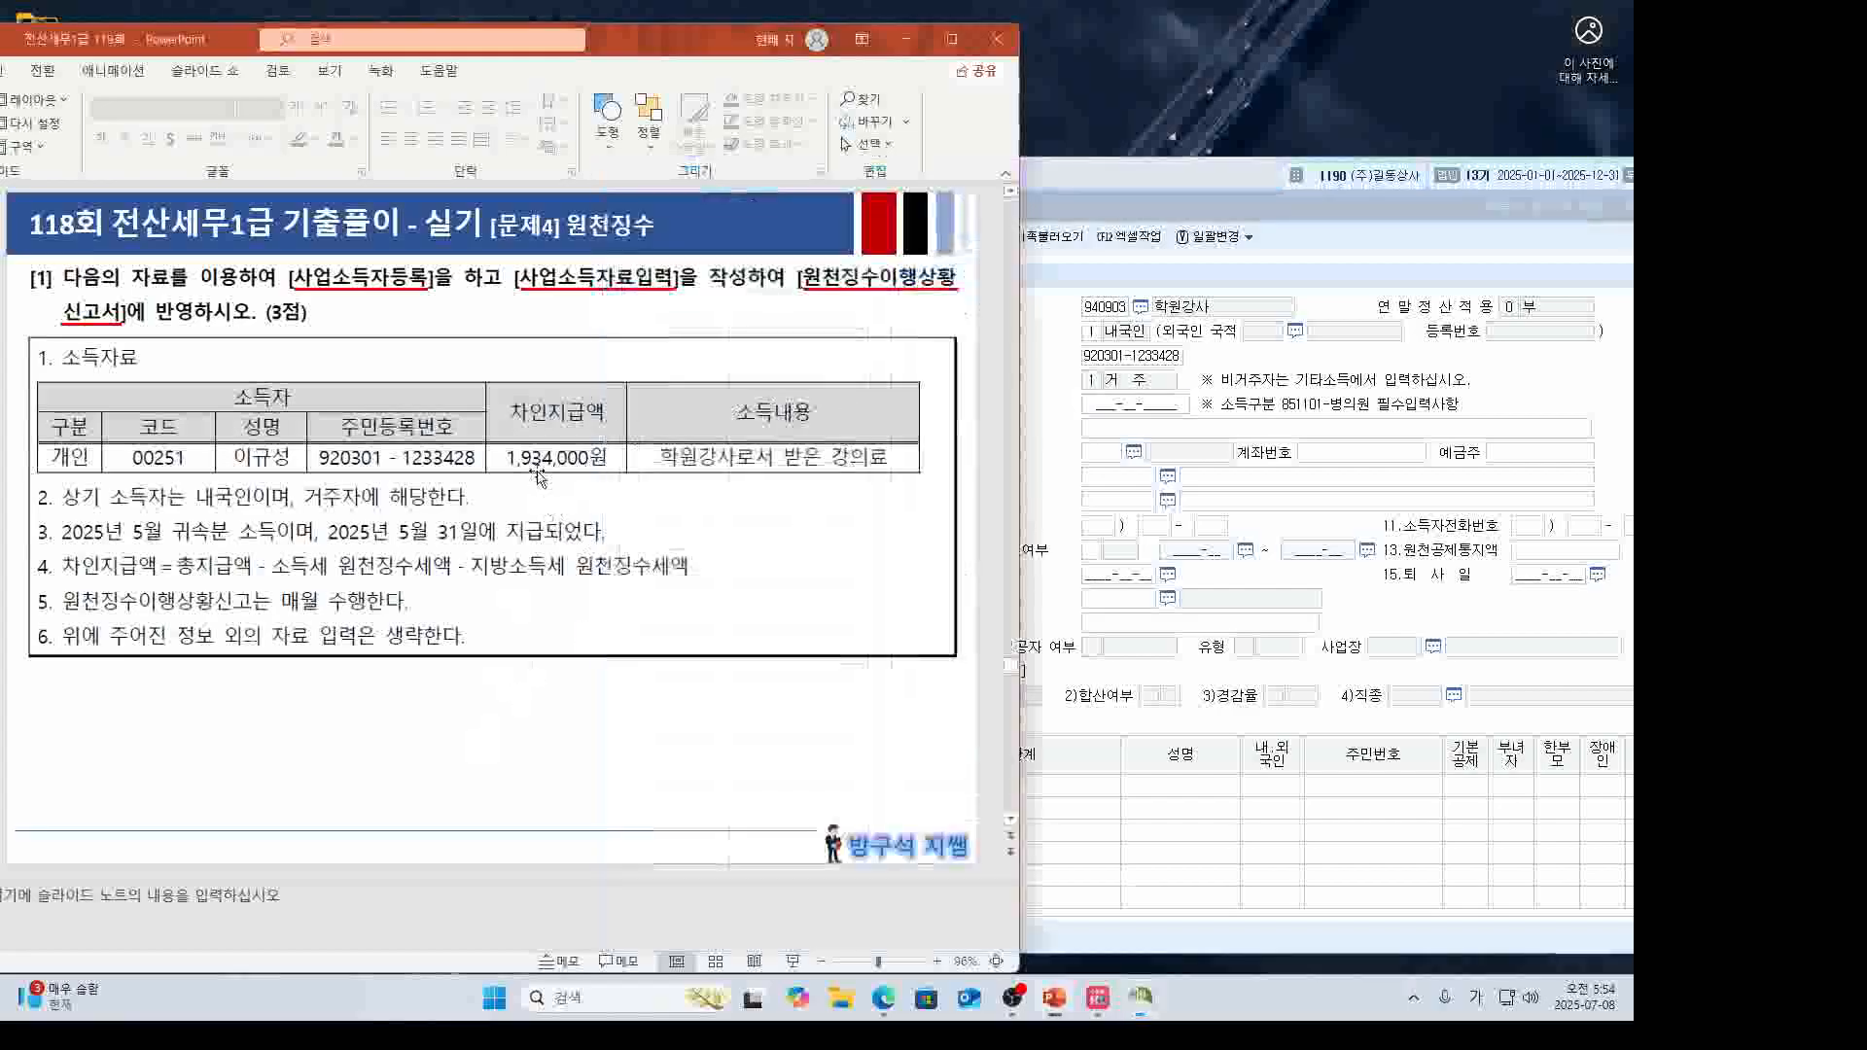
{"action": "left_click_drag", "start_coordinate": [1162, 173], "coordinate": [716, 161]}
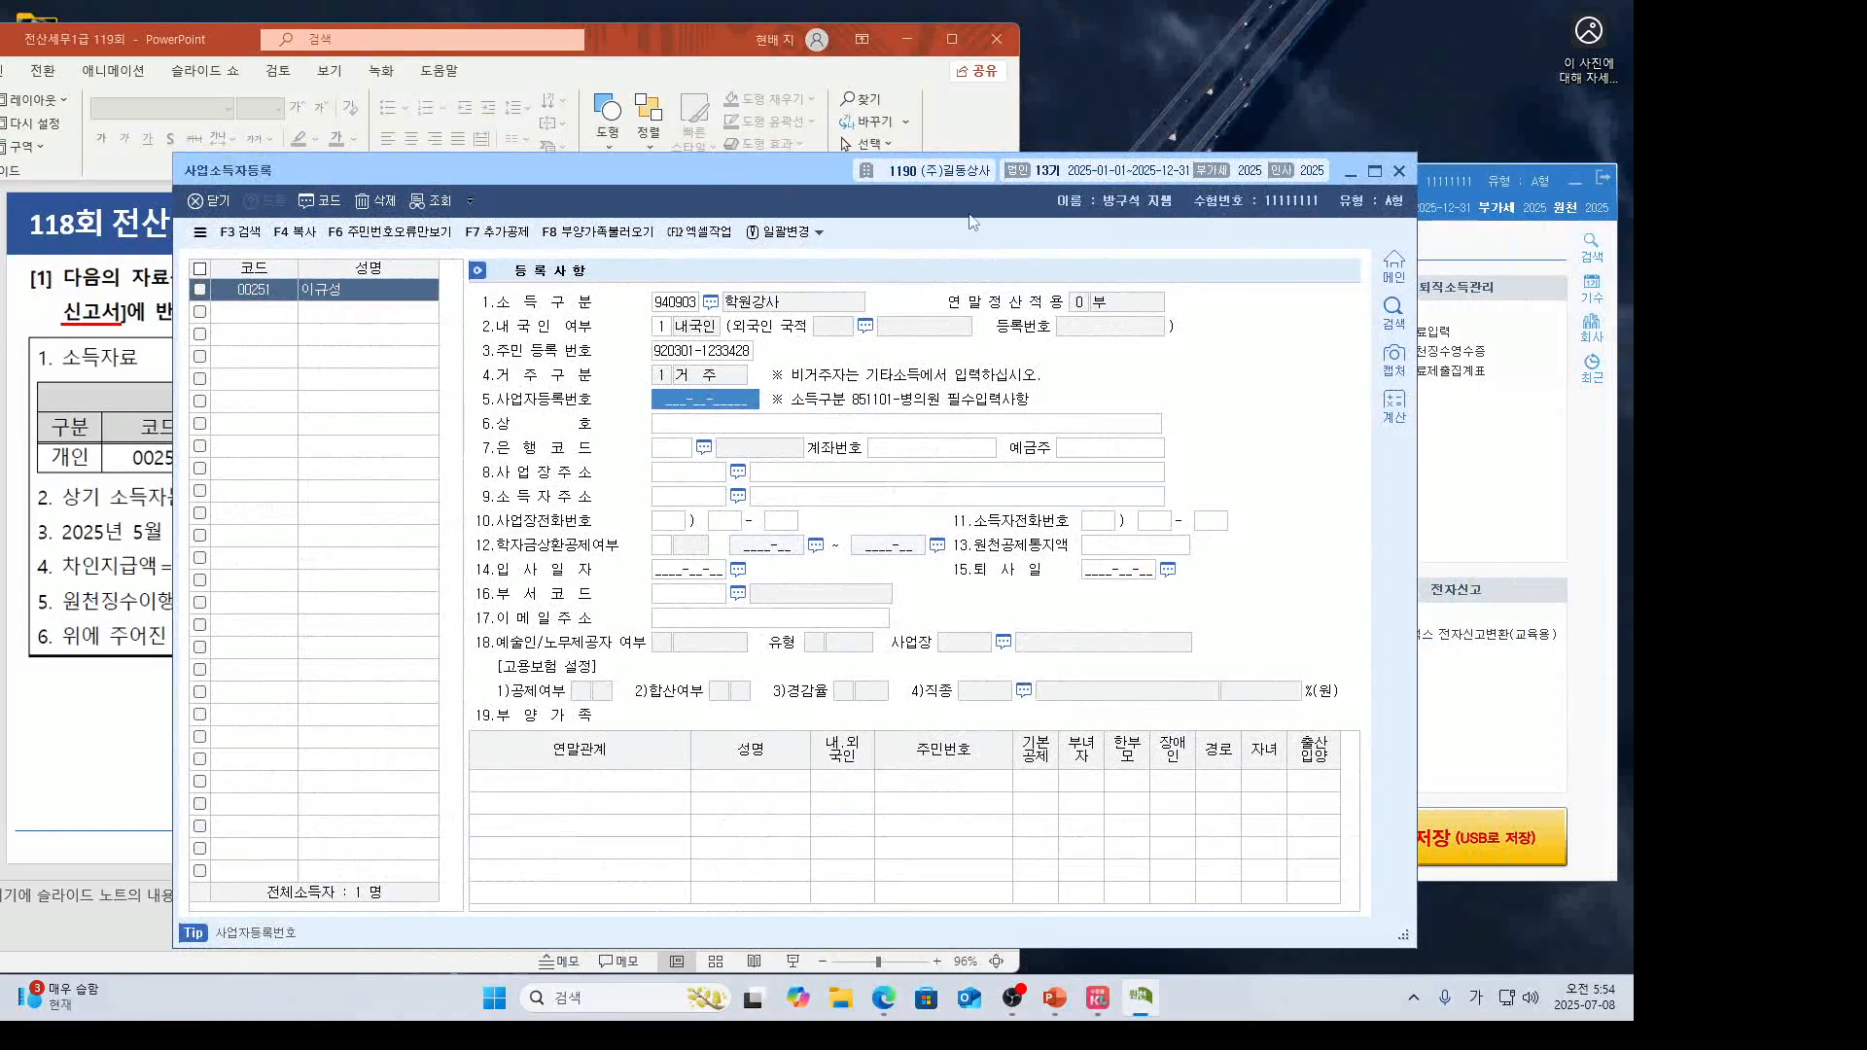
{"action": "left_click", "coordinate": [1399, 171]}
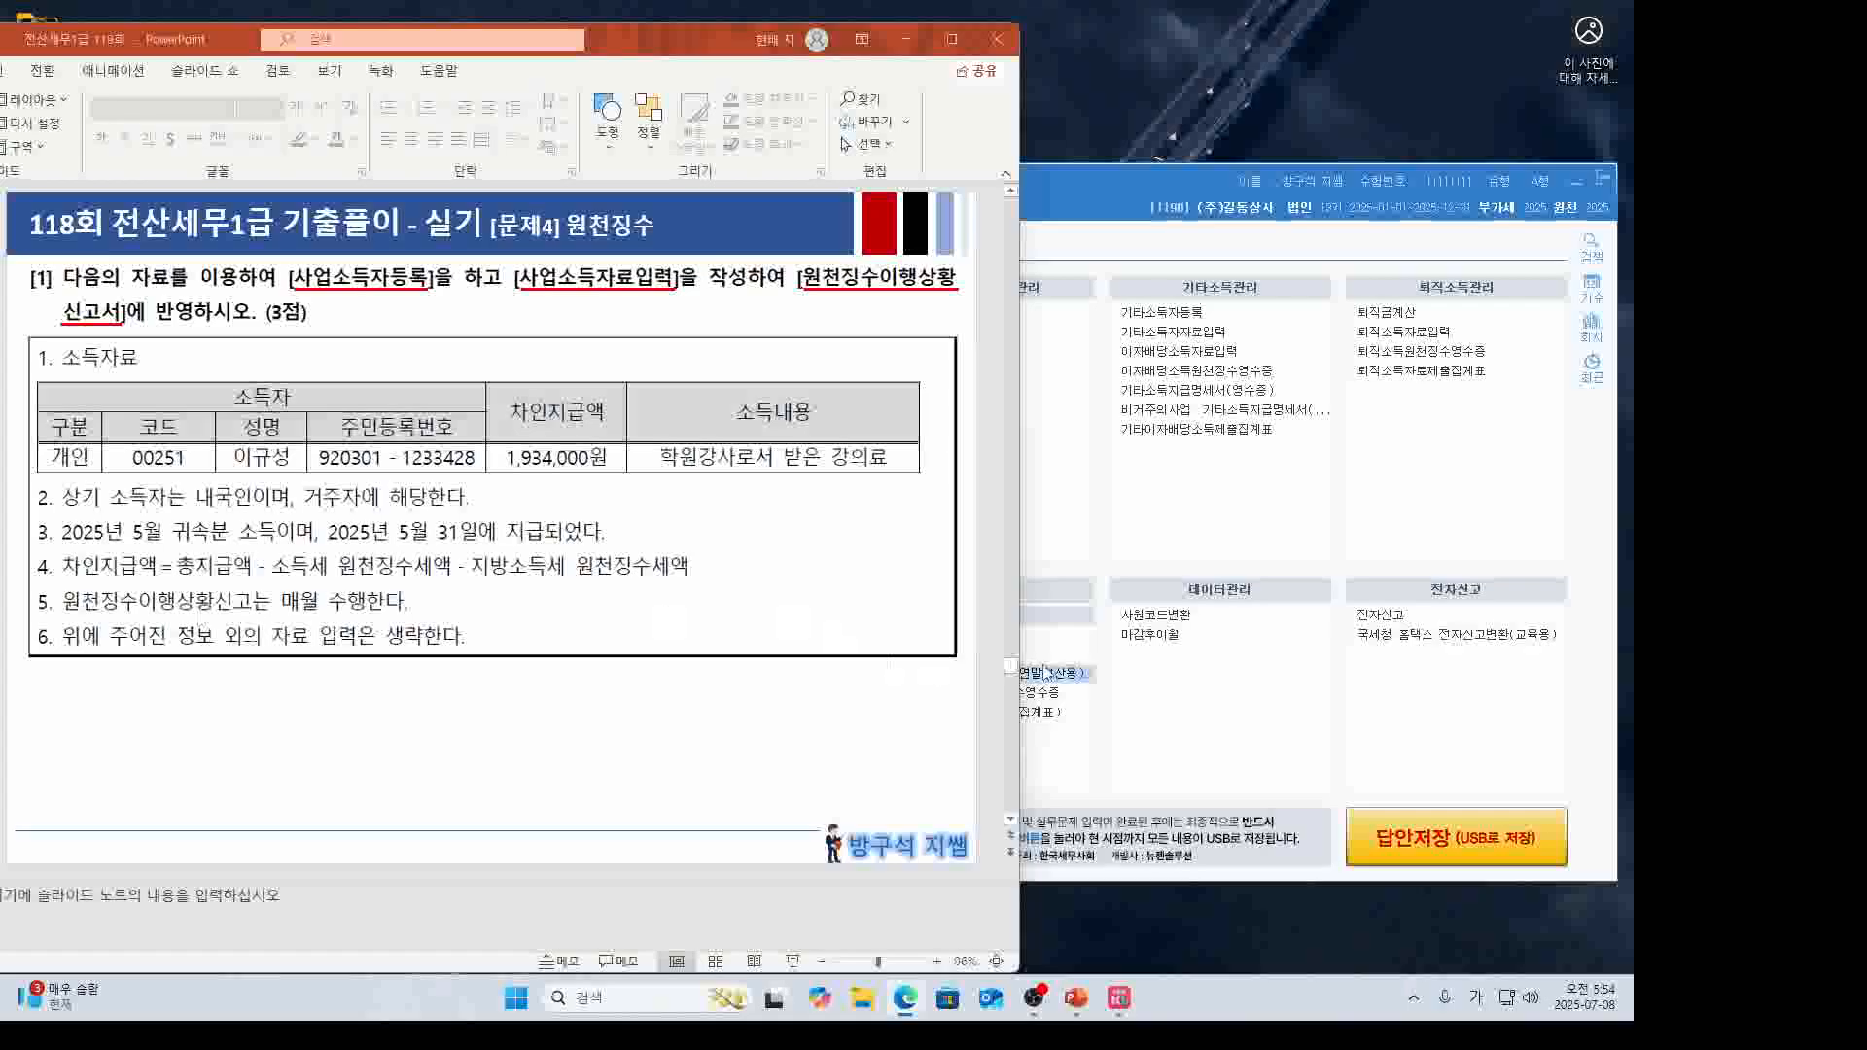
Start 사업소득자료입력 with payment date 05월 31일.
{"action": "left_click", "coordinate": [1184, 679]}
{"action": "left_click", "coordinate": [987, 638]}
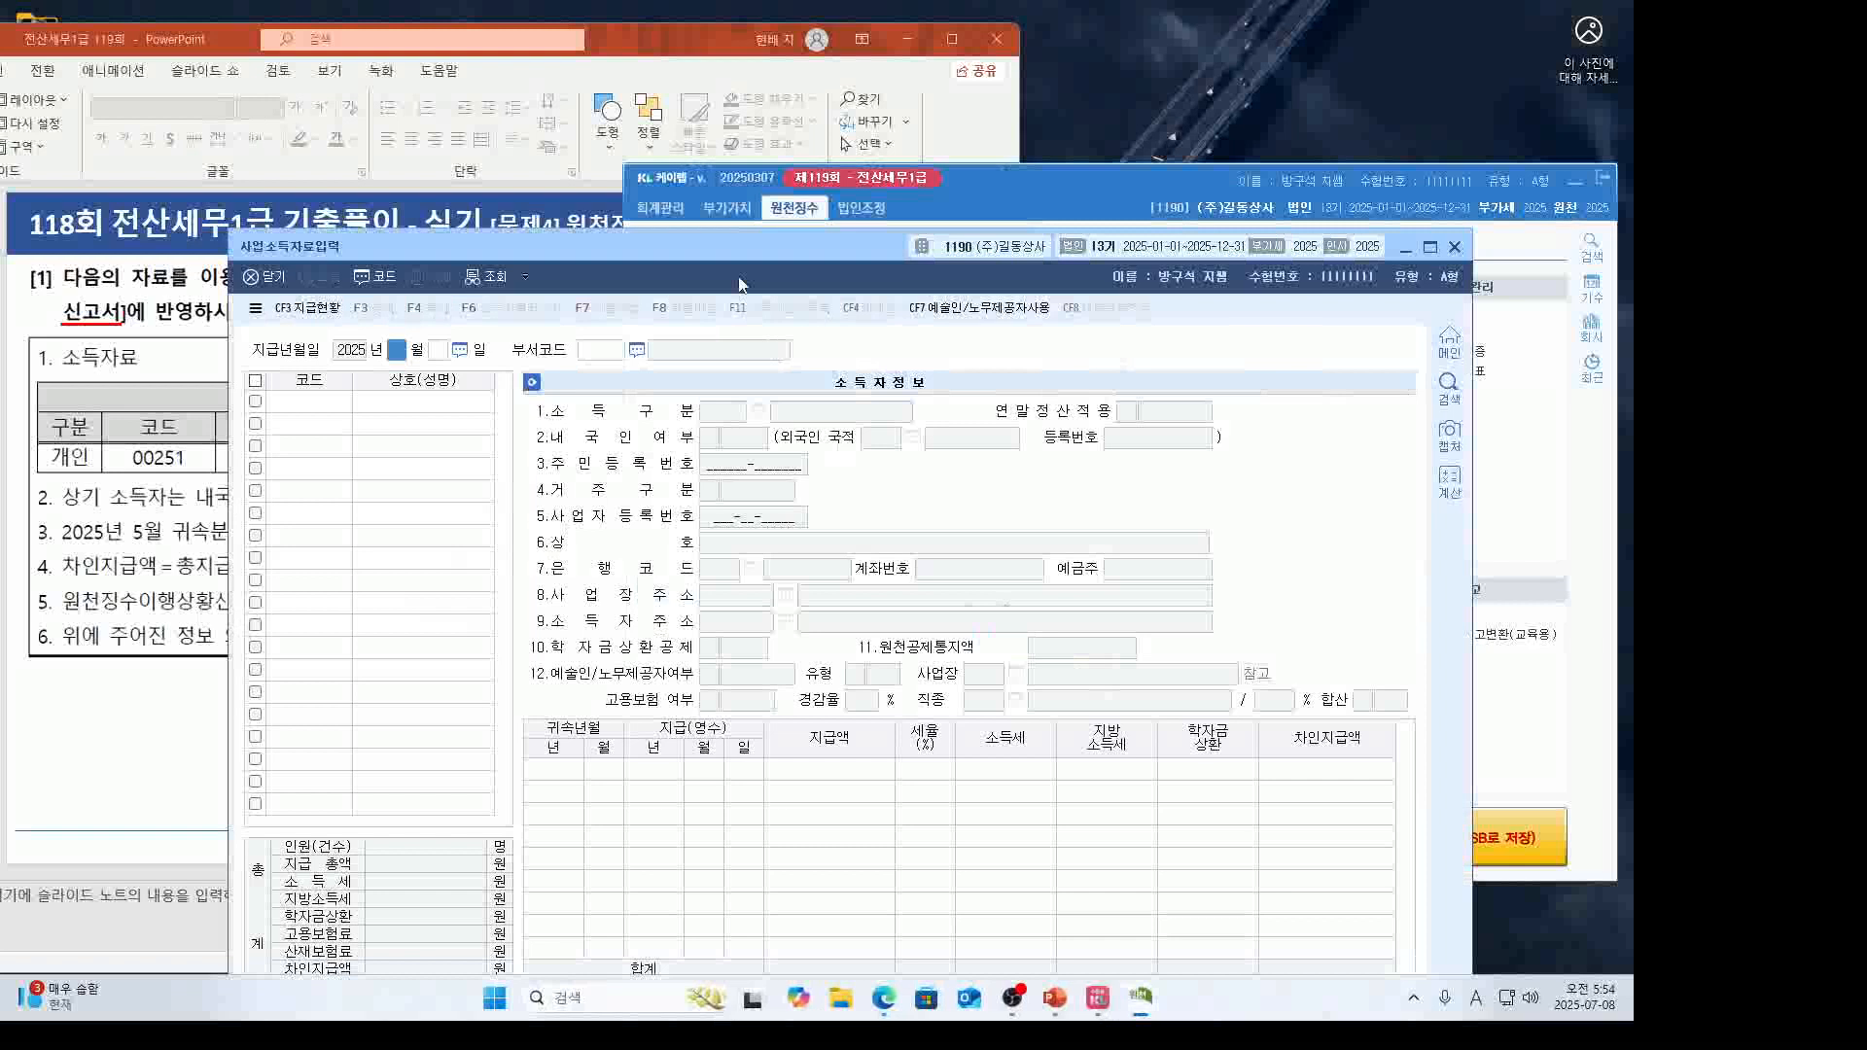
{"action": "left_click_drag", "start_coordinate": [745, 253], "coordinate": [997, 175]}
{"action": "left_click", "coordinate": [416, 342]}
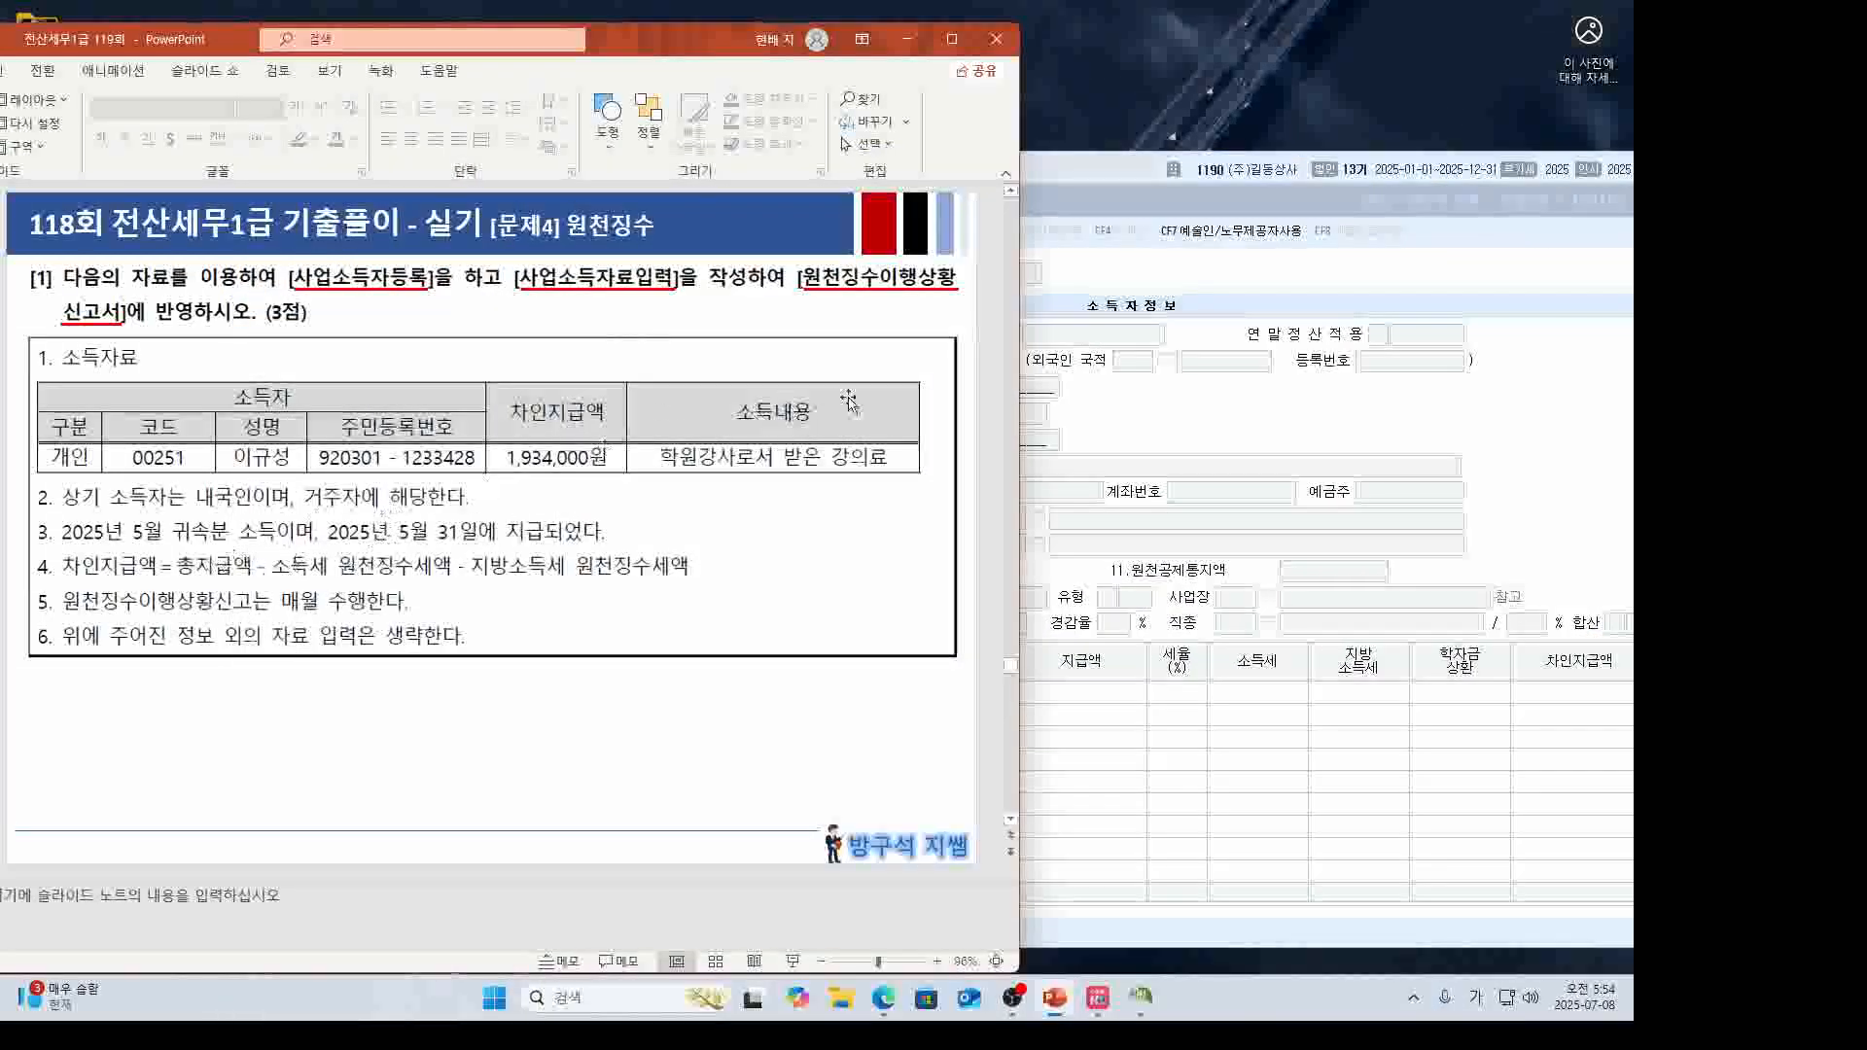
{"action": "left_click", "coordinate": [1058, 338]}
{"action": "type", "text": "05 월 "}
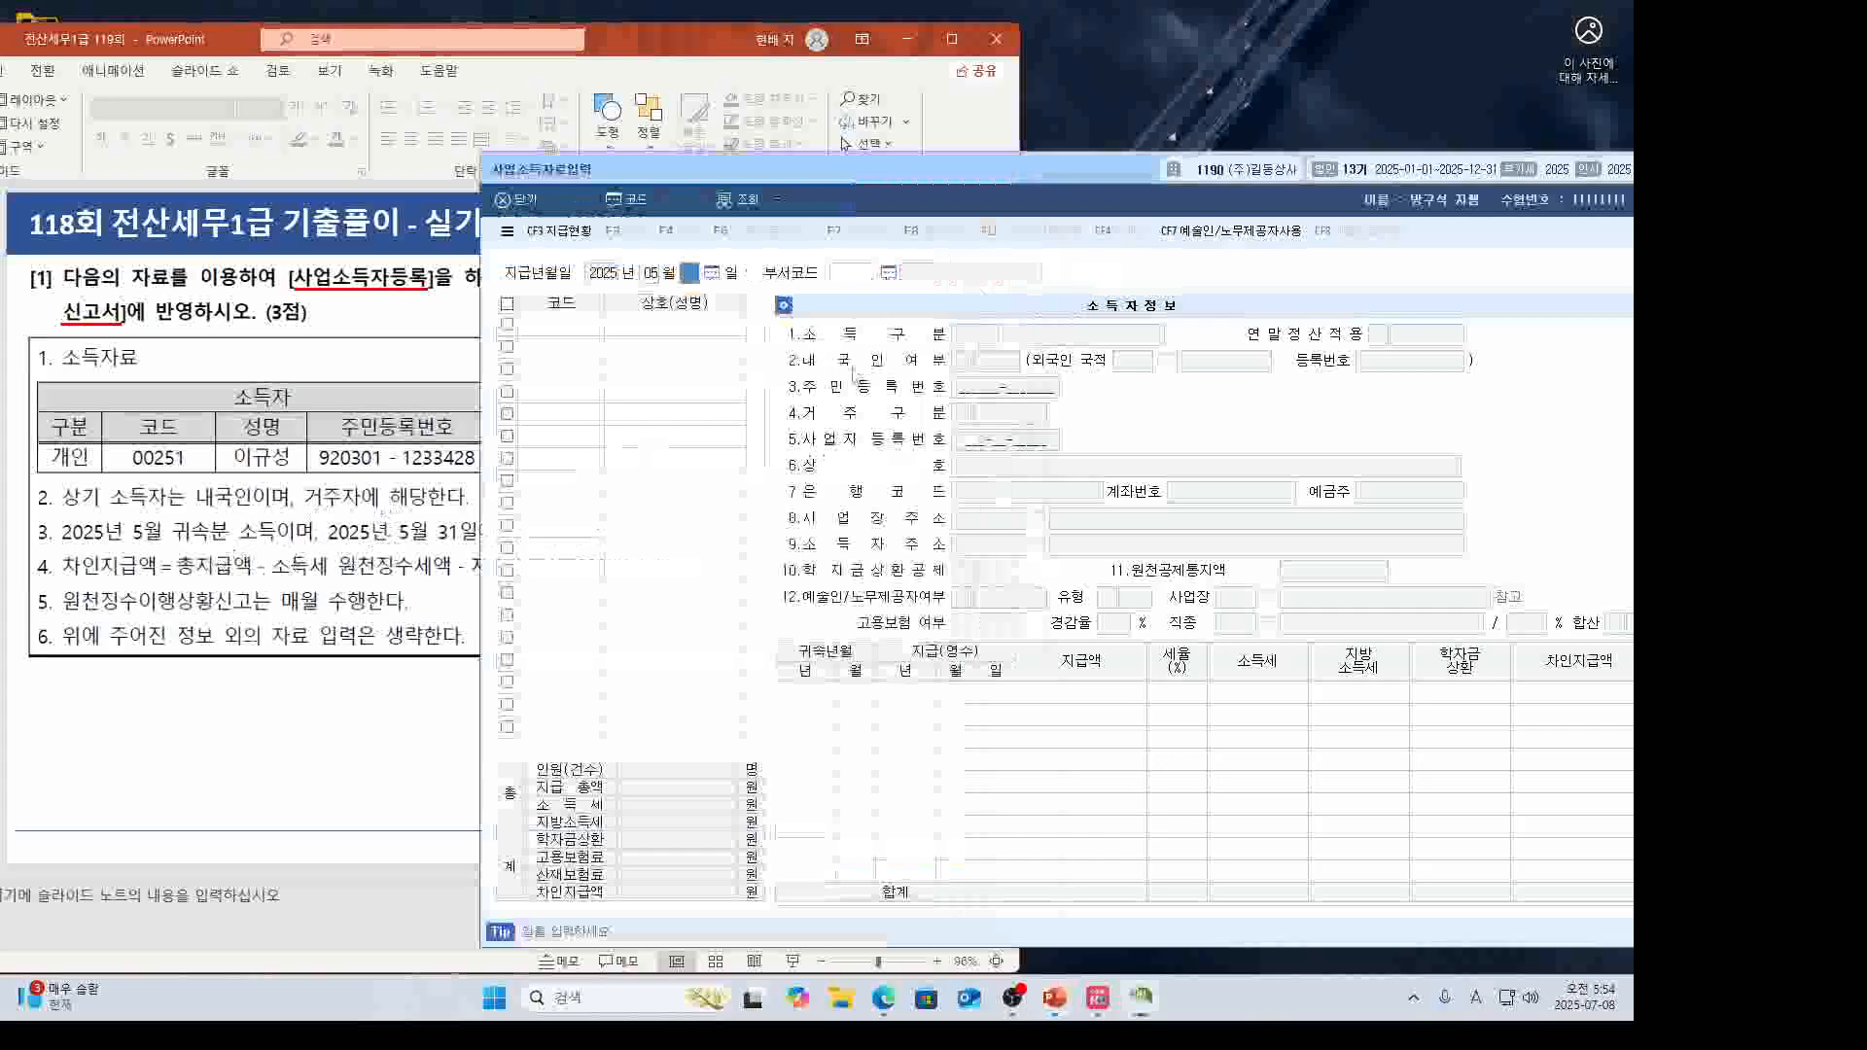
{"action": "type", "text": "31"}
{"action": "key", "text": "Return"}
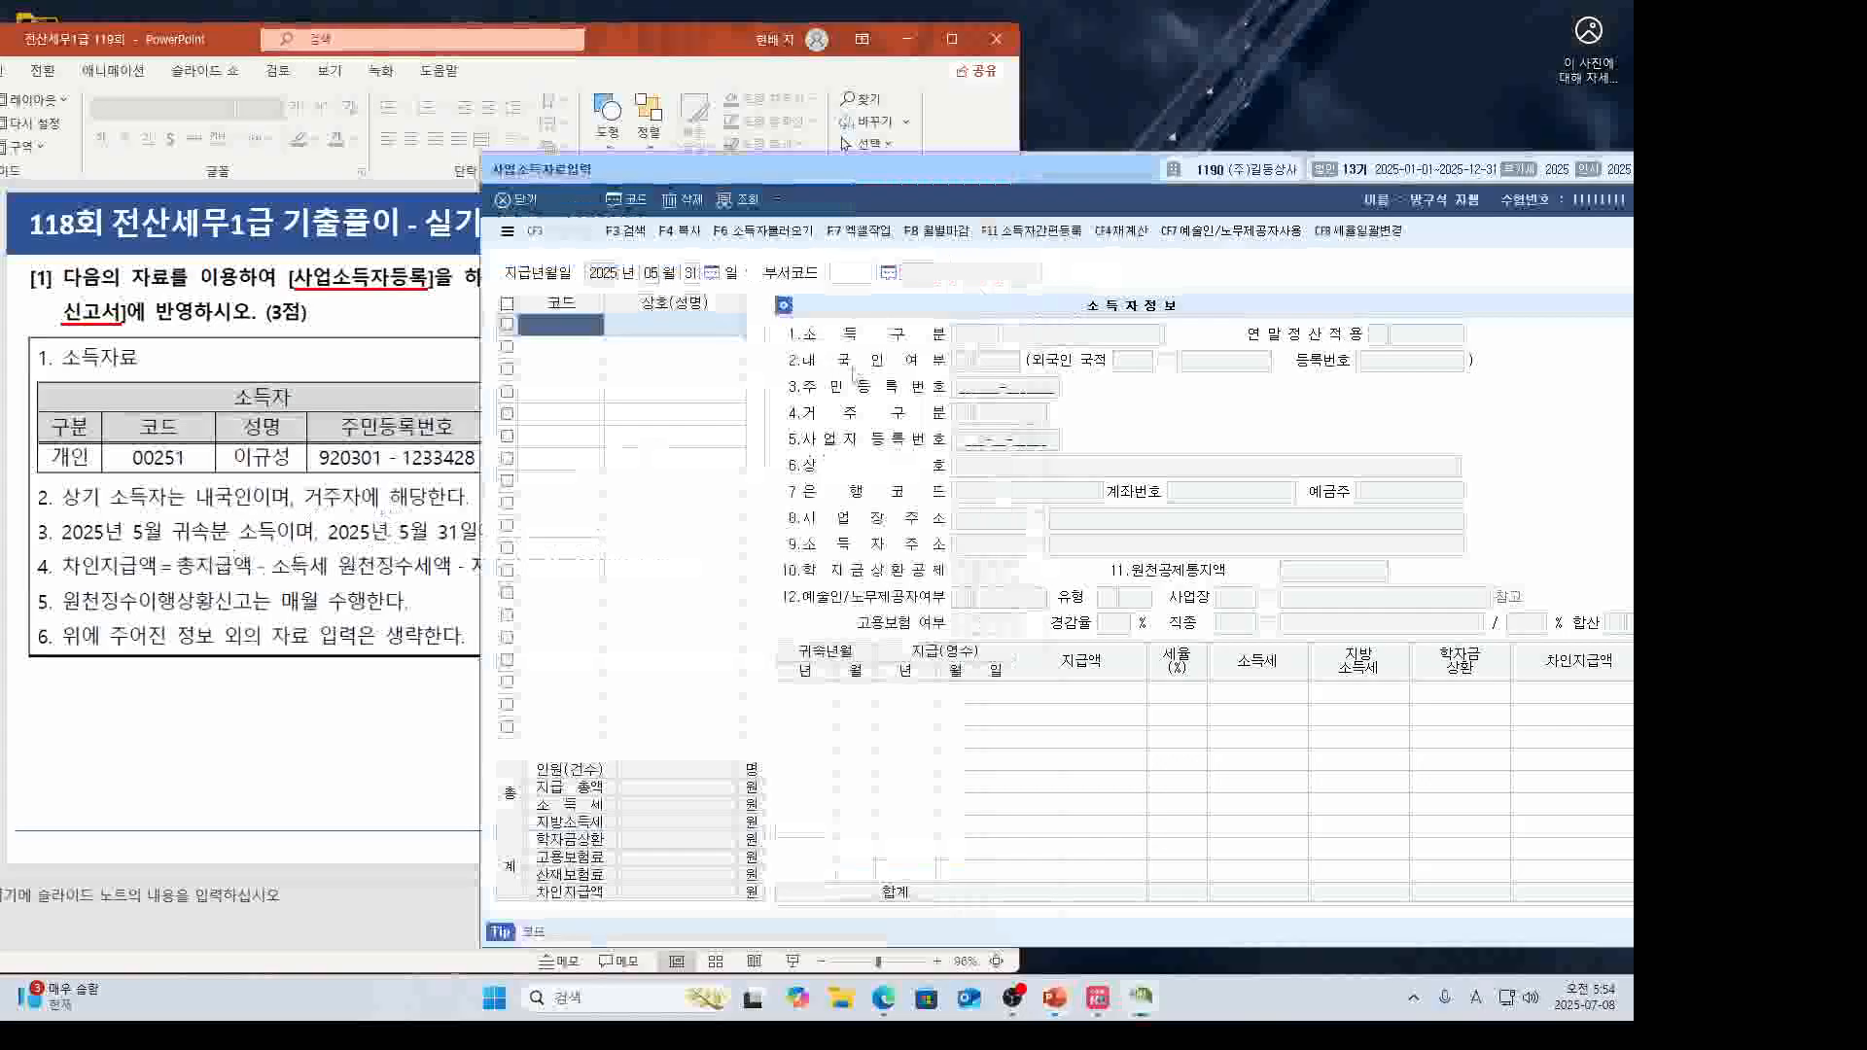
Select earner 00251 and accept attribution 2025-05 and payment date 2025-05-31.
{"action": "key", "text": "F2"}
{"action": "double_click", "coordinate": [917, 461]}
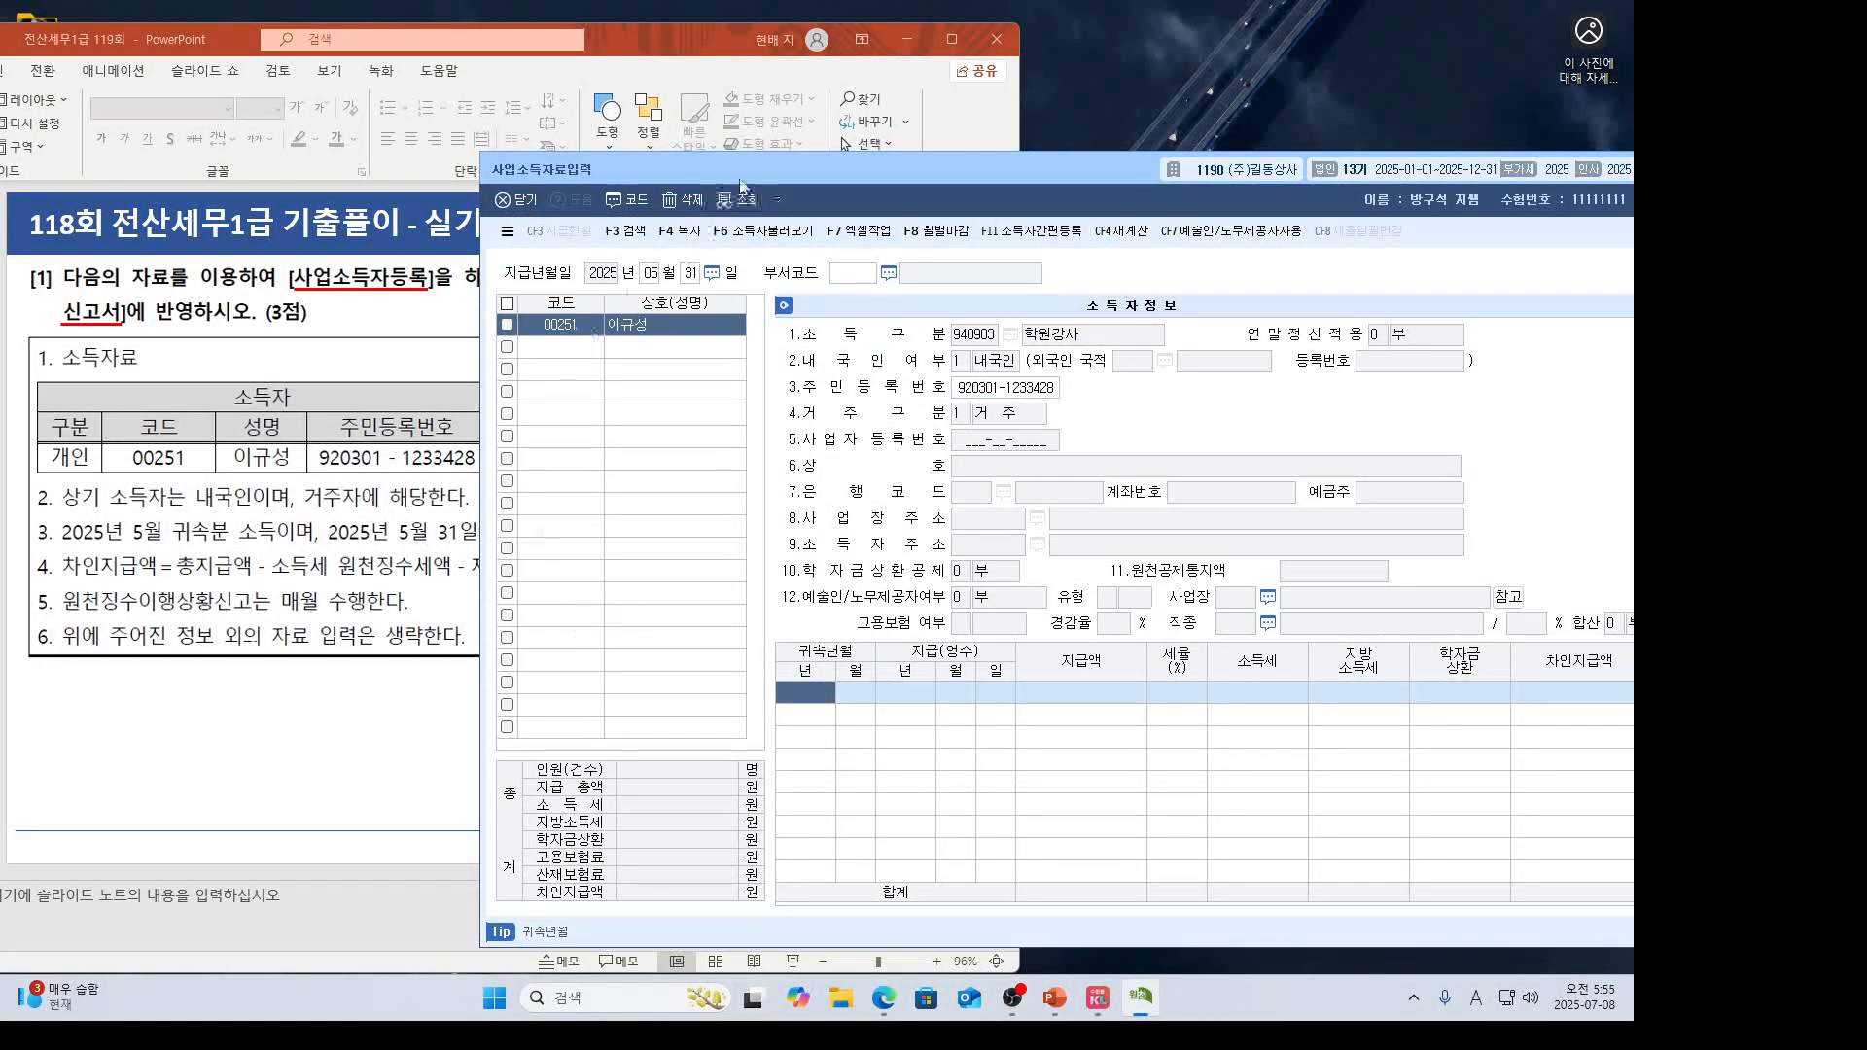
{"action": "left_click_drag", "start_coordinate": [749, 177], "coordinate": [790, 189]}
{"action": "type", "text": "2025"}
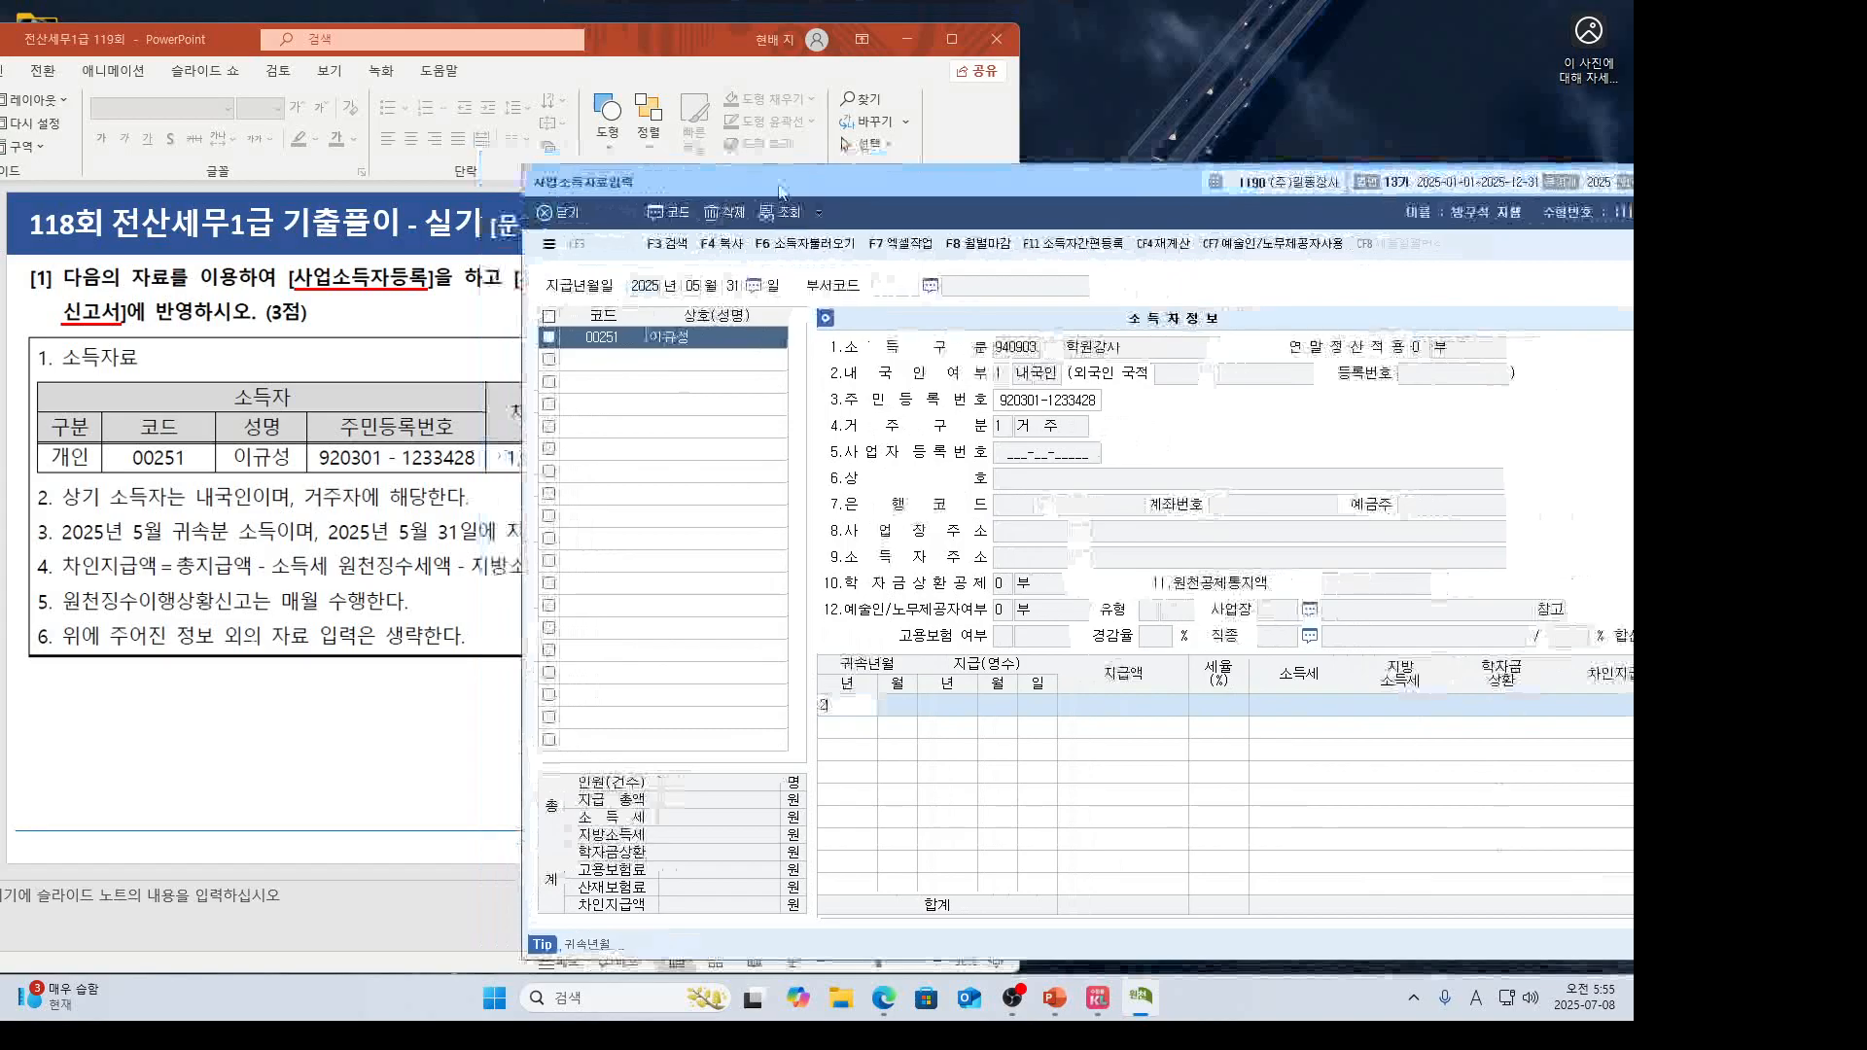
{"action": "key", "text": "Return"}
{"action": "key", "text": "Return"}
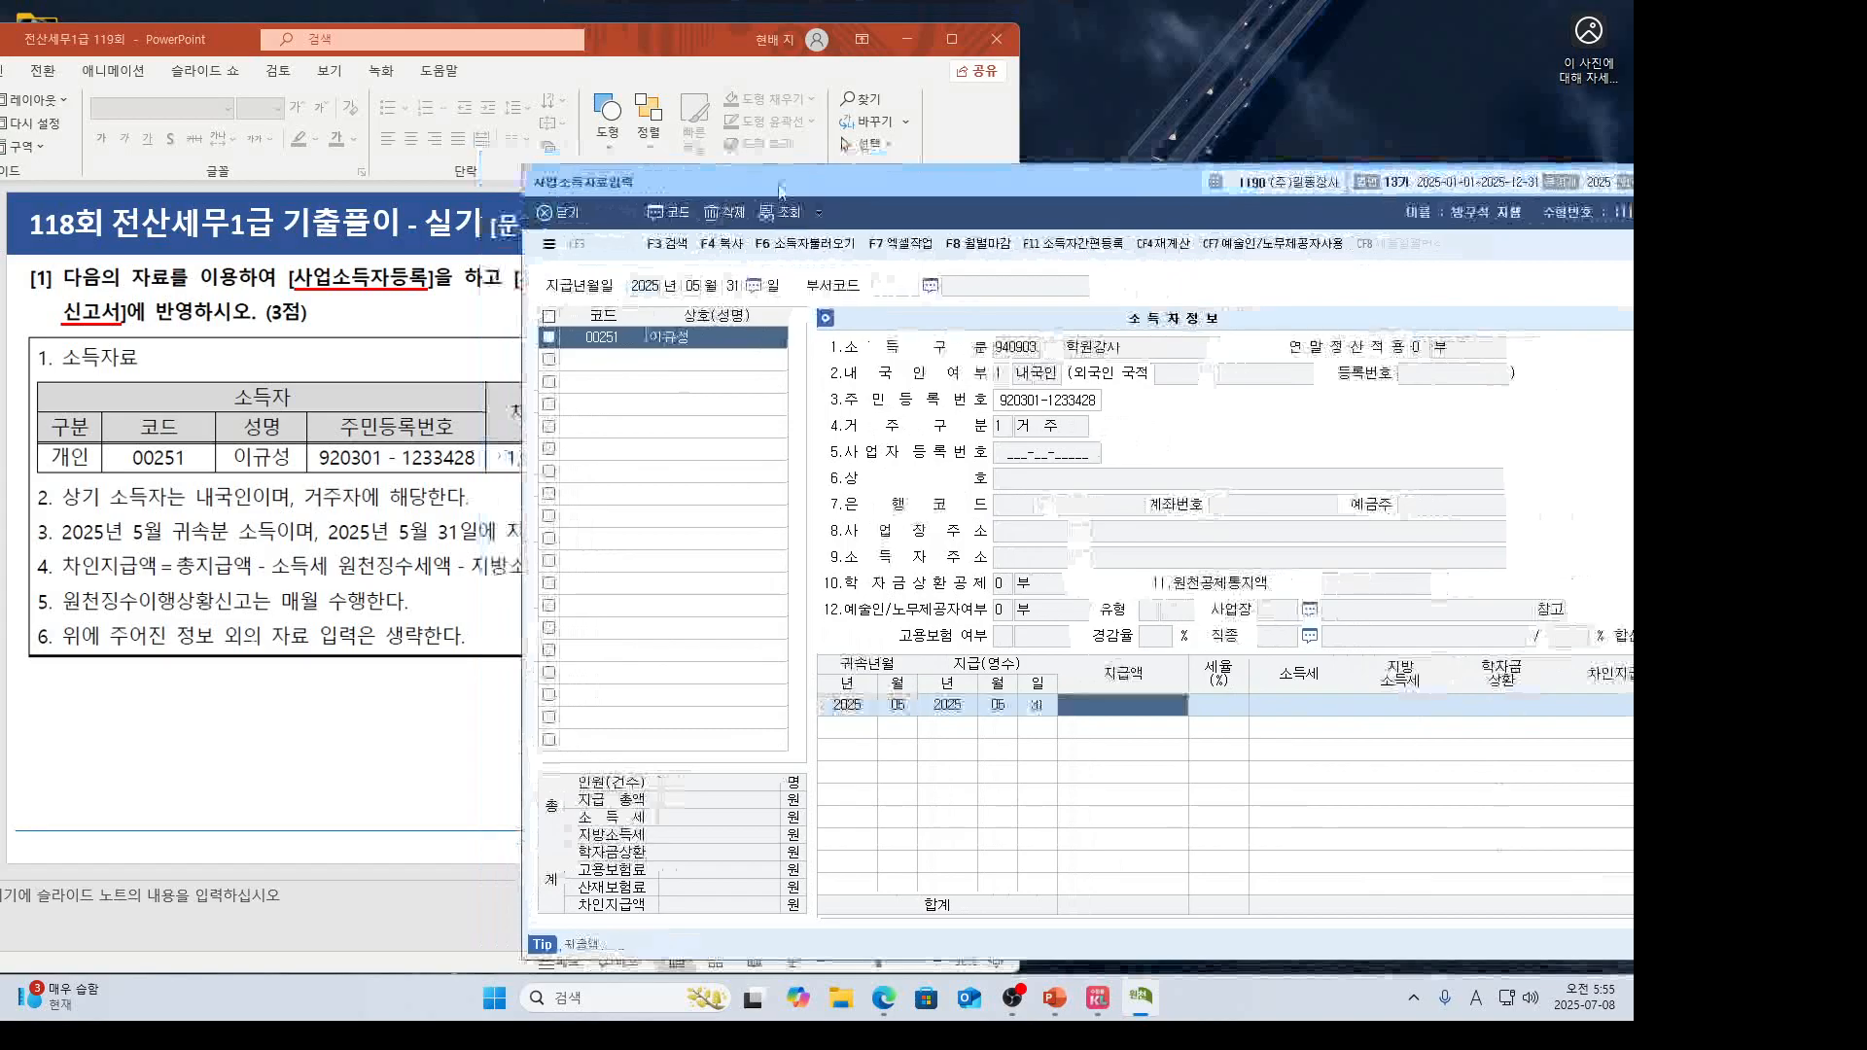
{"action": "left_click", "coordinate": [239, 678]}
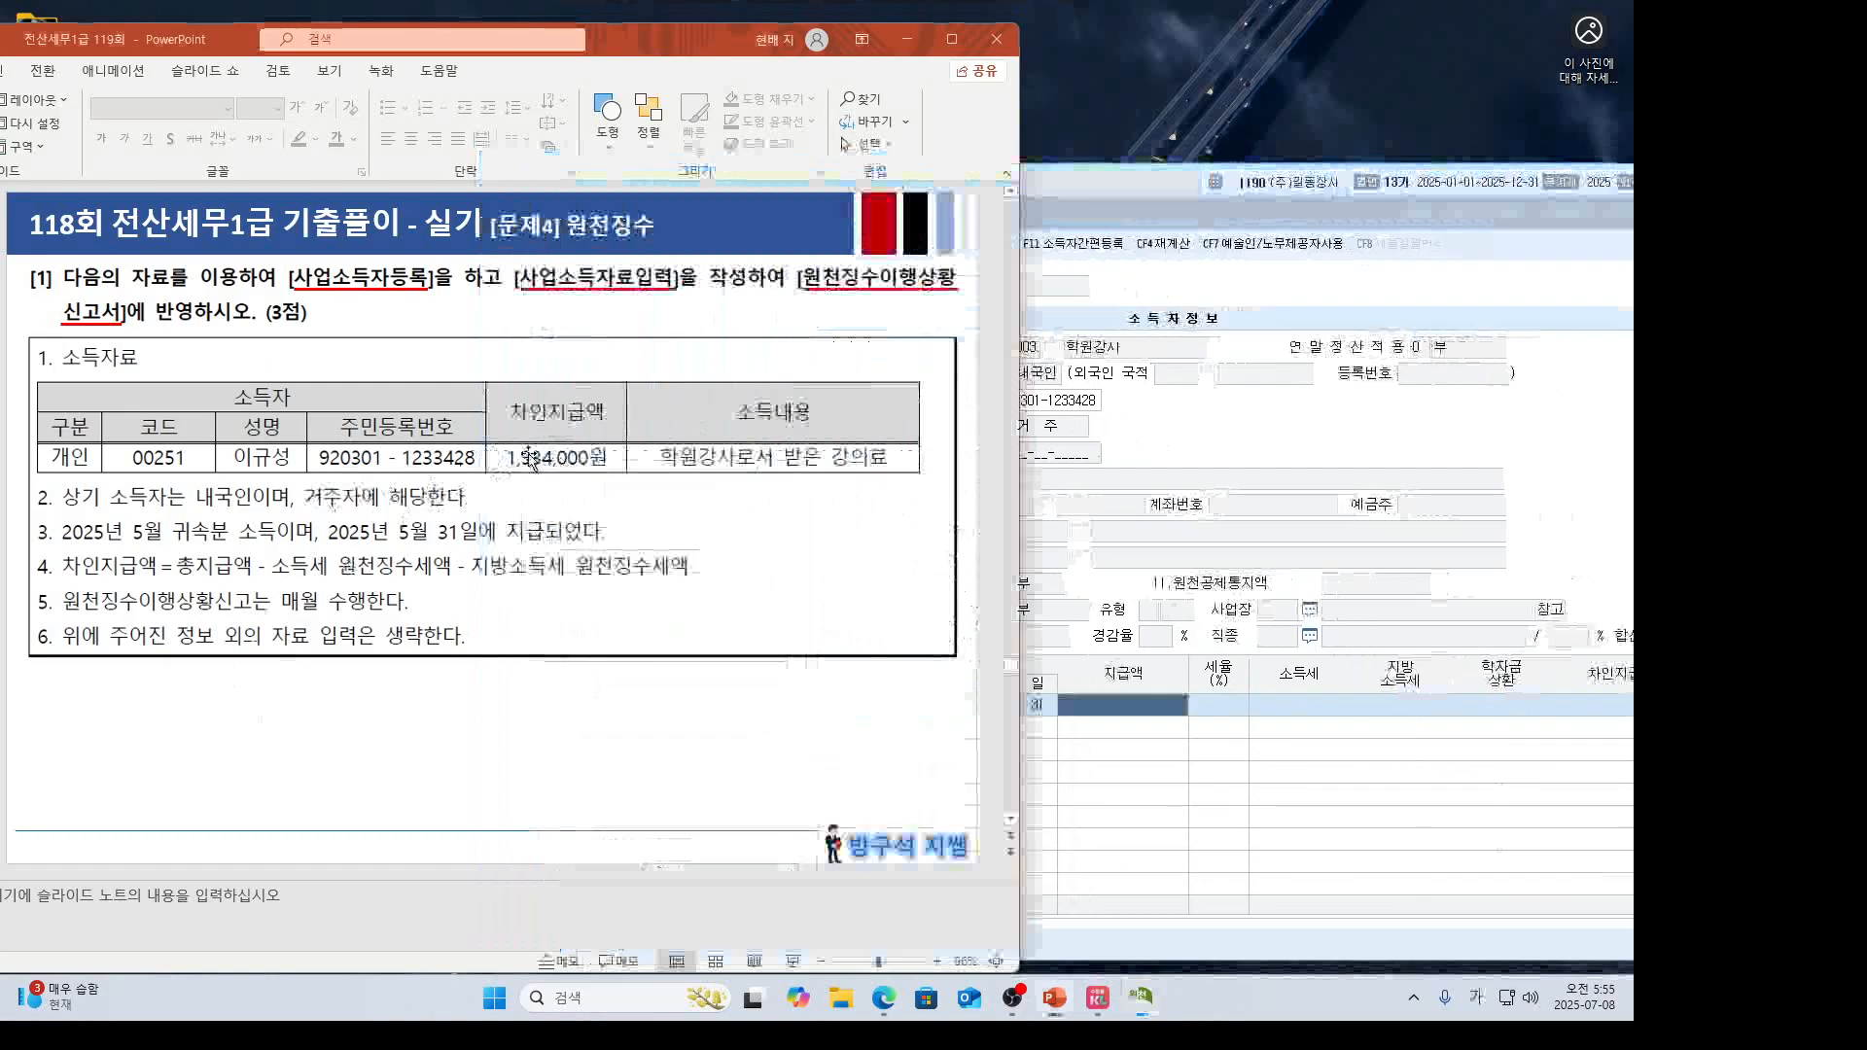
Handwrite 3% and 0.3% under the 학원강사 note, circle 3%, then erase the ink.
{"action": "key", "text": "ctrl+2"}
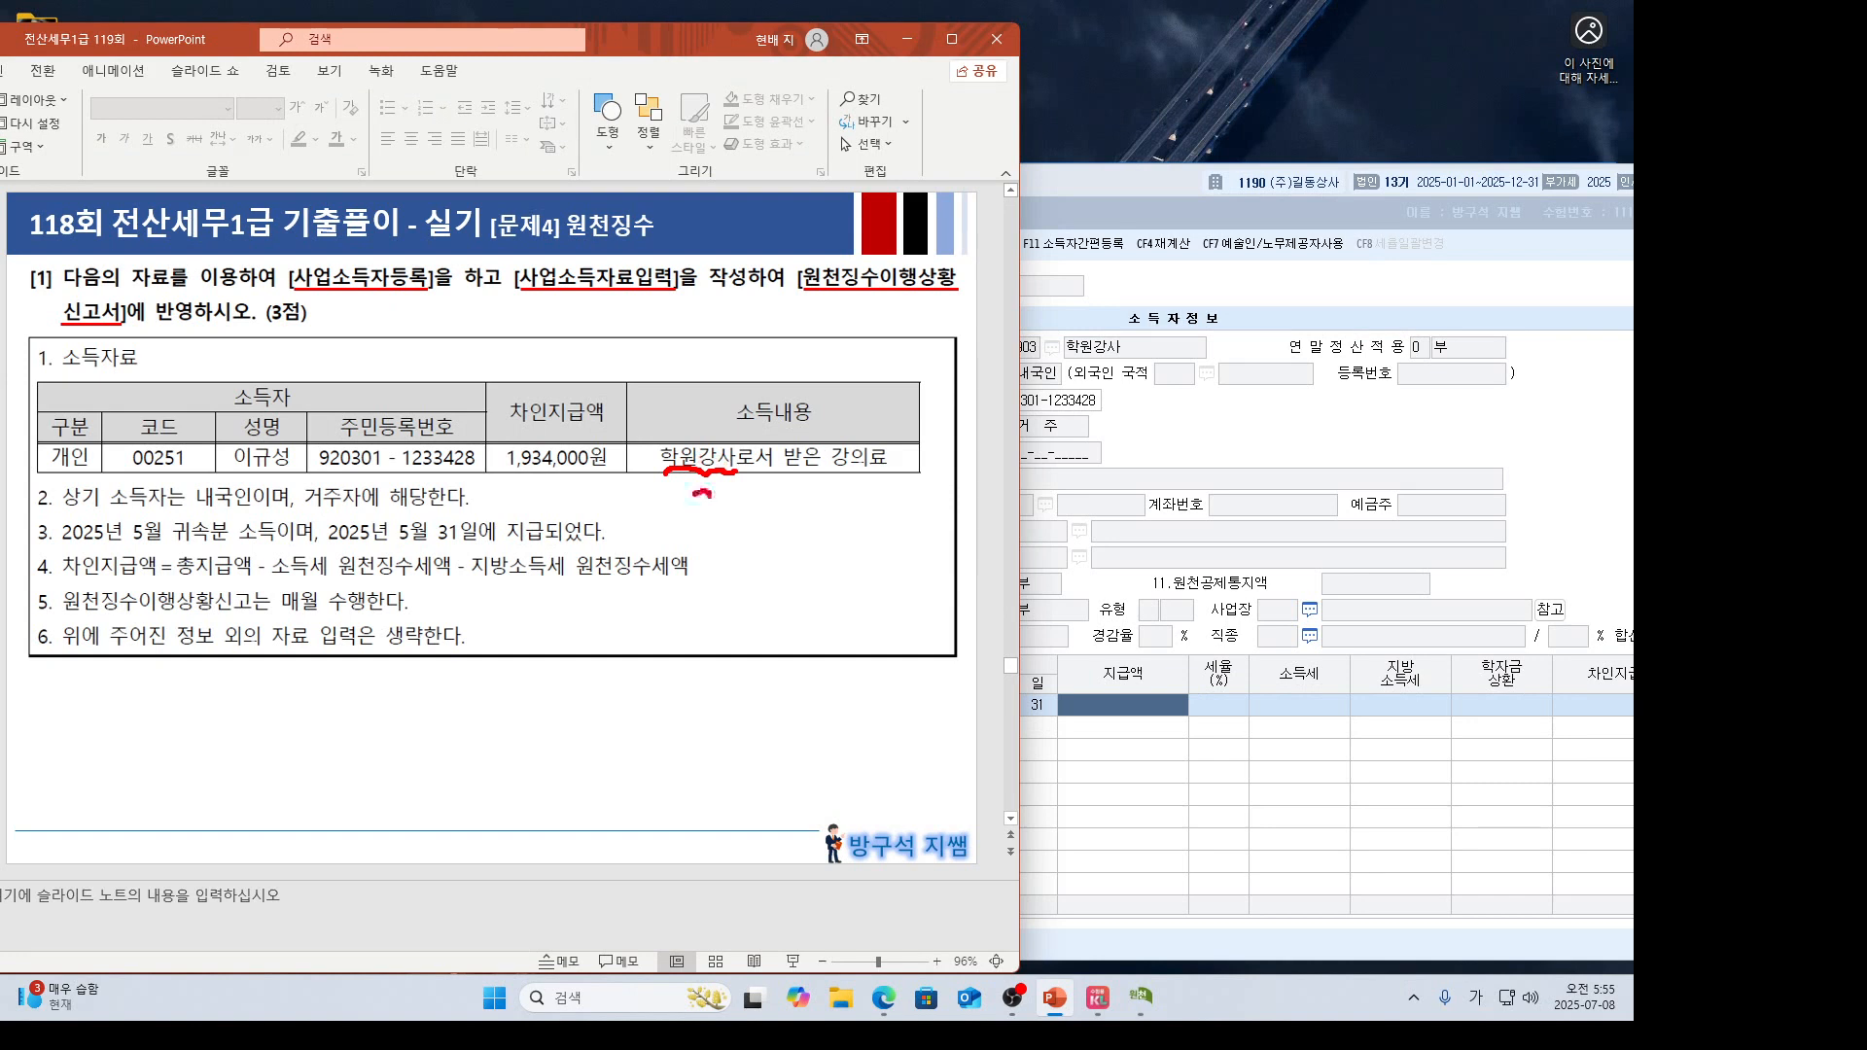
{"action": "mouse_move", "coordinate": [709, 495]}
{"action": "left_mouse_down"}
{"action": "mouse_move", "coordinate": [724, 536]}
{"action": "mouse_move", "coordinate": [819, 513]}
{"action": "mouse_move", "coordinate": [881, 526]}
{"action": "left_mouse_up"}
{"action": "left_click", "coordinate": [757, 516]}
{"action": "mouse_move", "coordinate": [904, 479]}
{"action": "left_mouse_down"}
{"action": "mouse_move", "coordinate": [918, 487]}
{"action": "mouse_move", "coordinate": [890, 548]}
{"action": "left_mouse_up"}
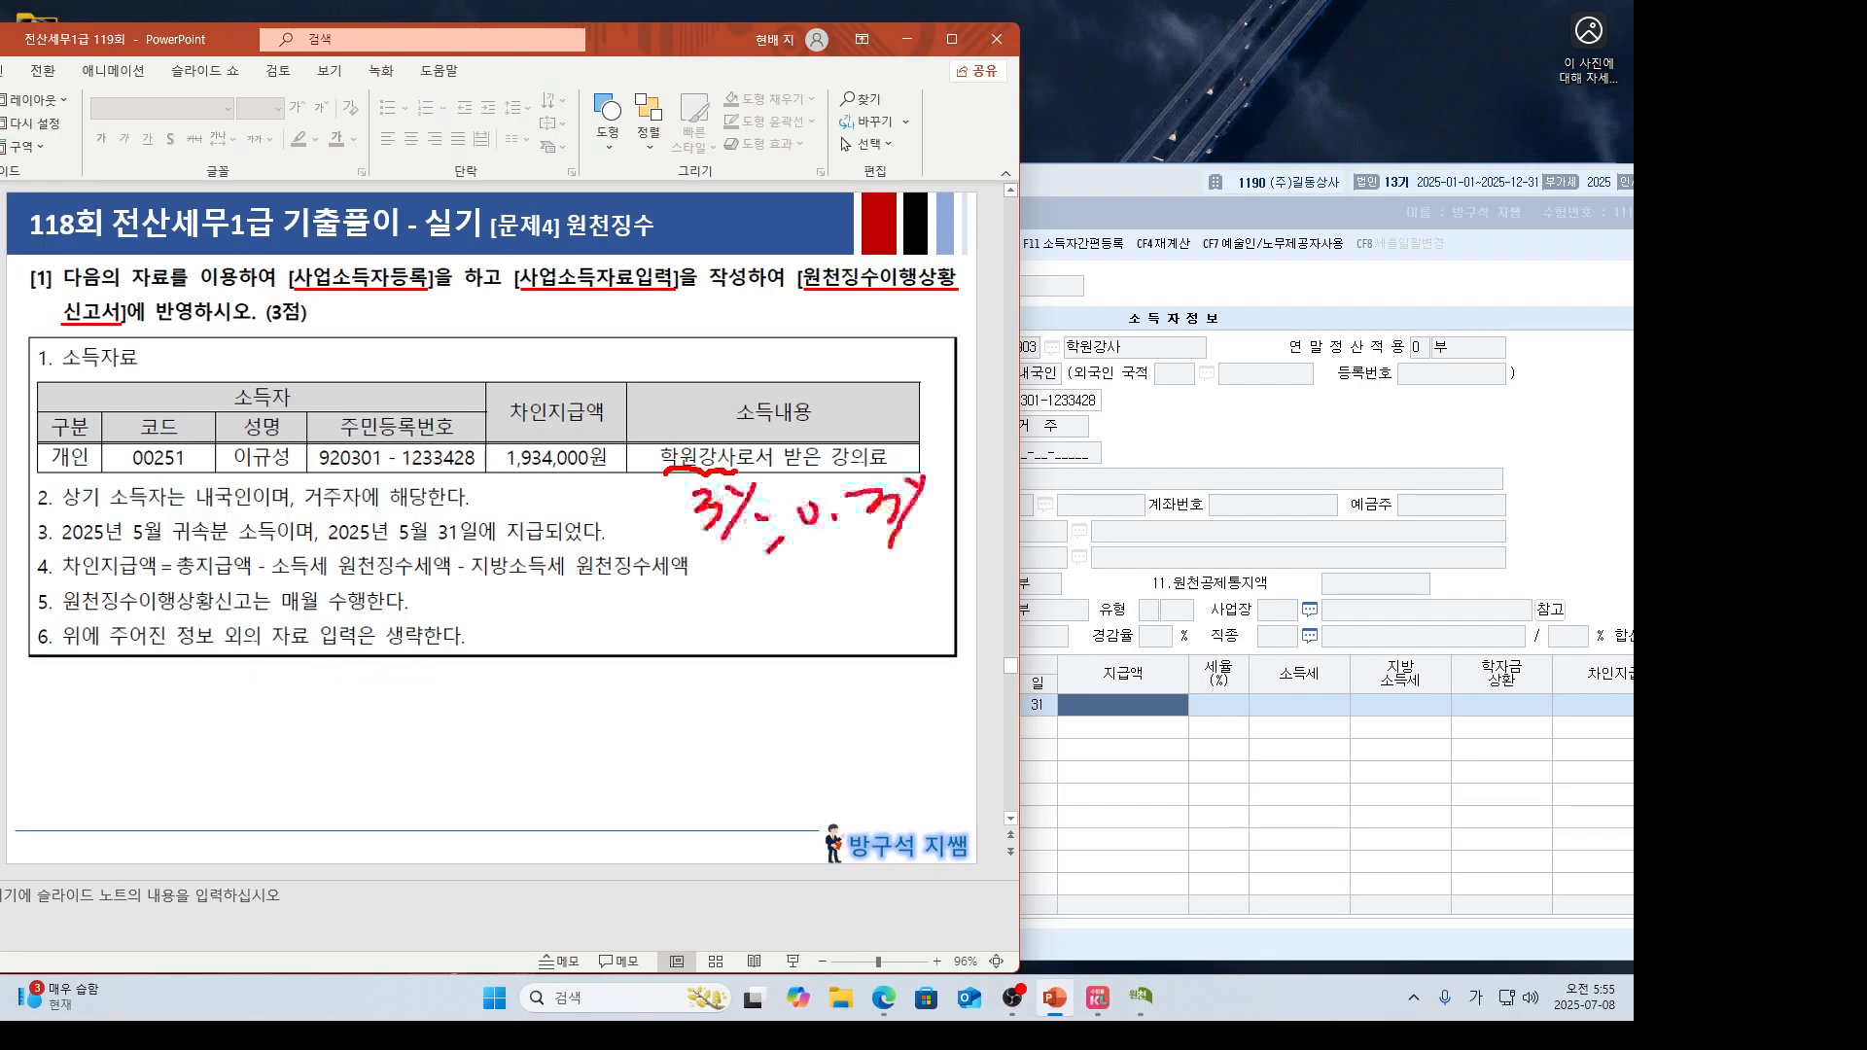
{"action": "mouse_move", "coordinate": [768, 556]}
{"action": "left_mouse_down"}
{"action": "mouse_move", "coordinate": [673, 498]}
{"action": "mouse_move", "coordinate": [784, 501]}
{"action": "mouse_move", "coordinate": [740, 562]}
{"action": "left_mouse_up"}
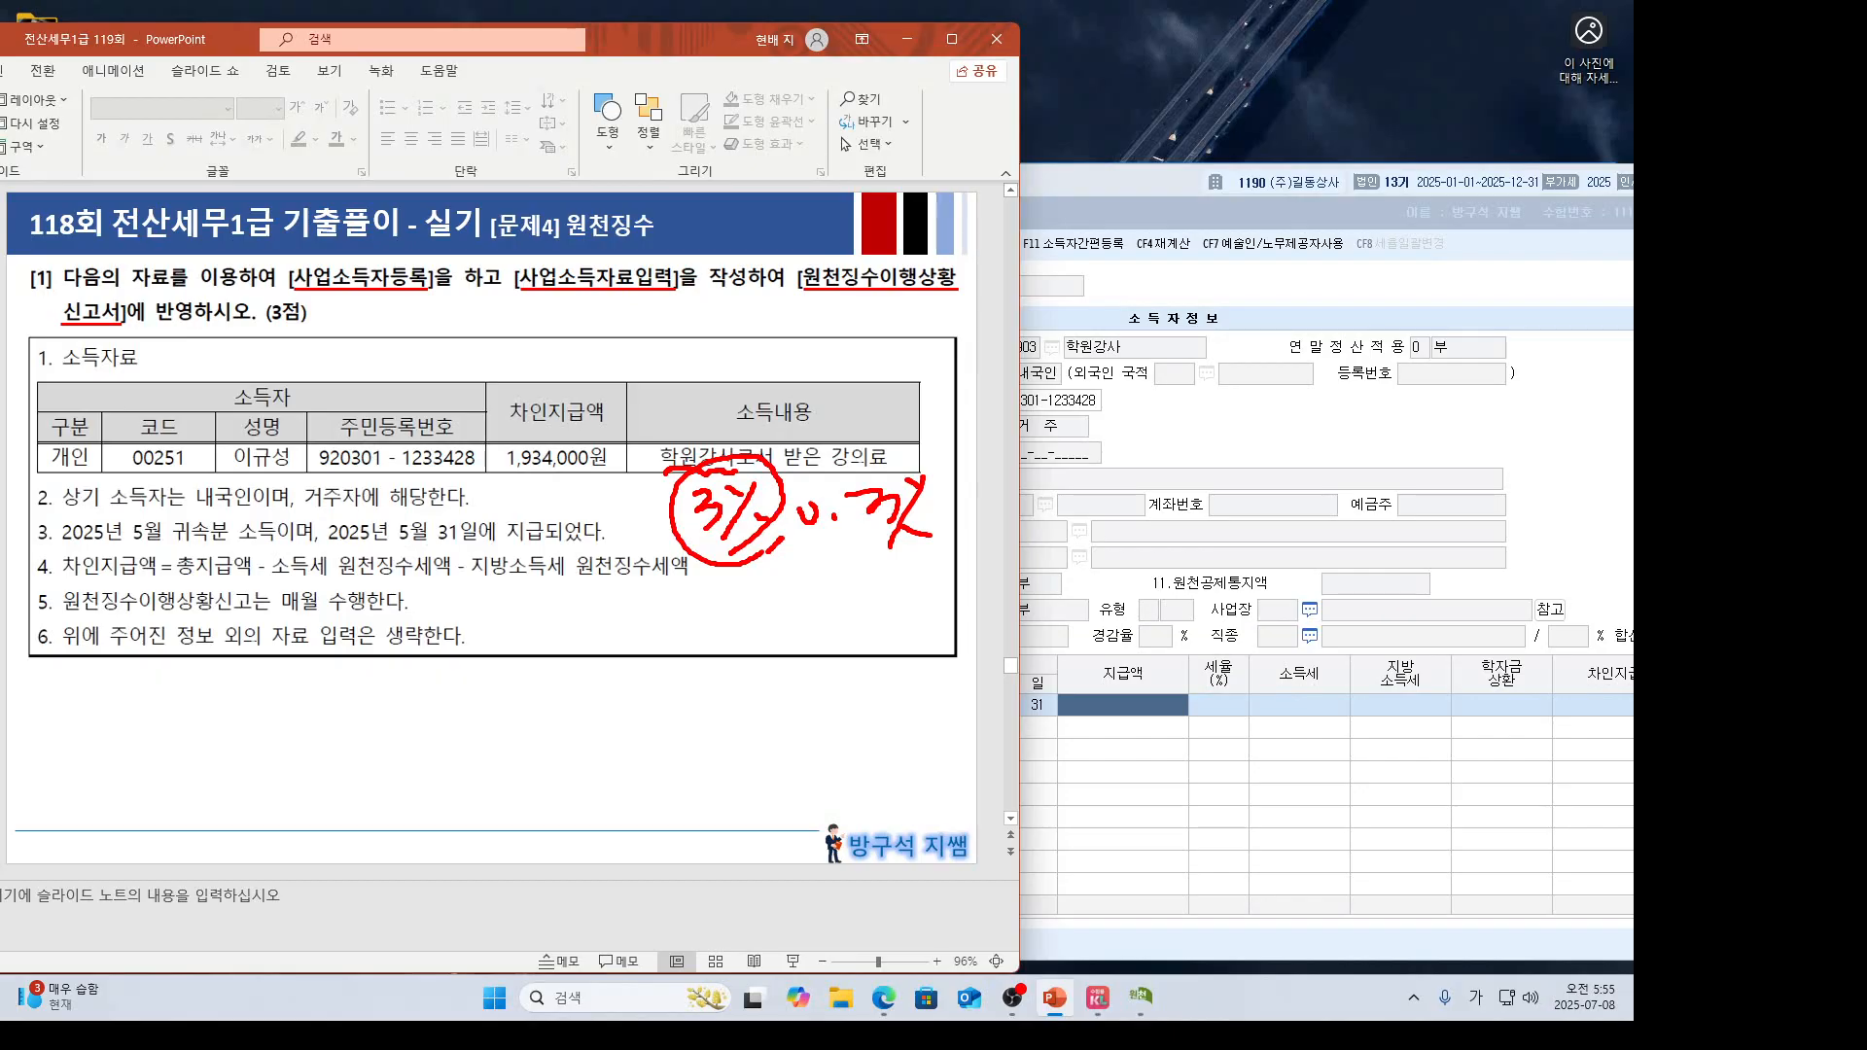
{"action": "key", "text": "Escape"}
{"action": "left_click", "coordinate": [1081, 709]}
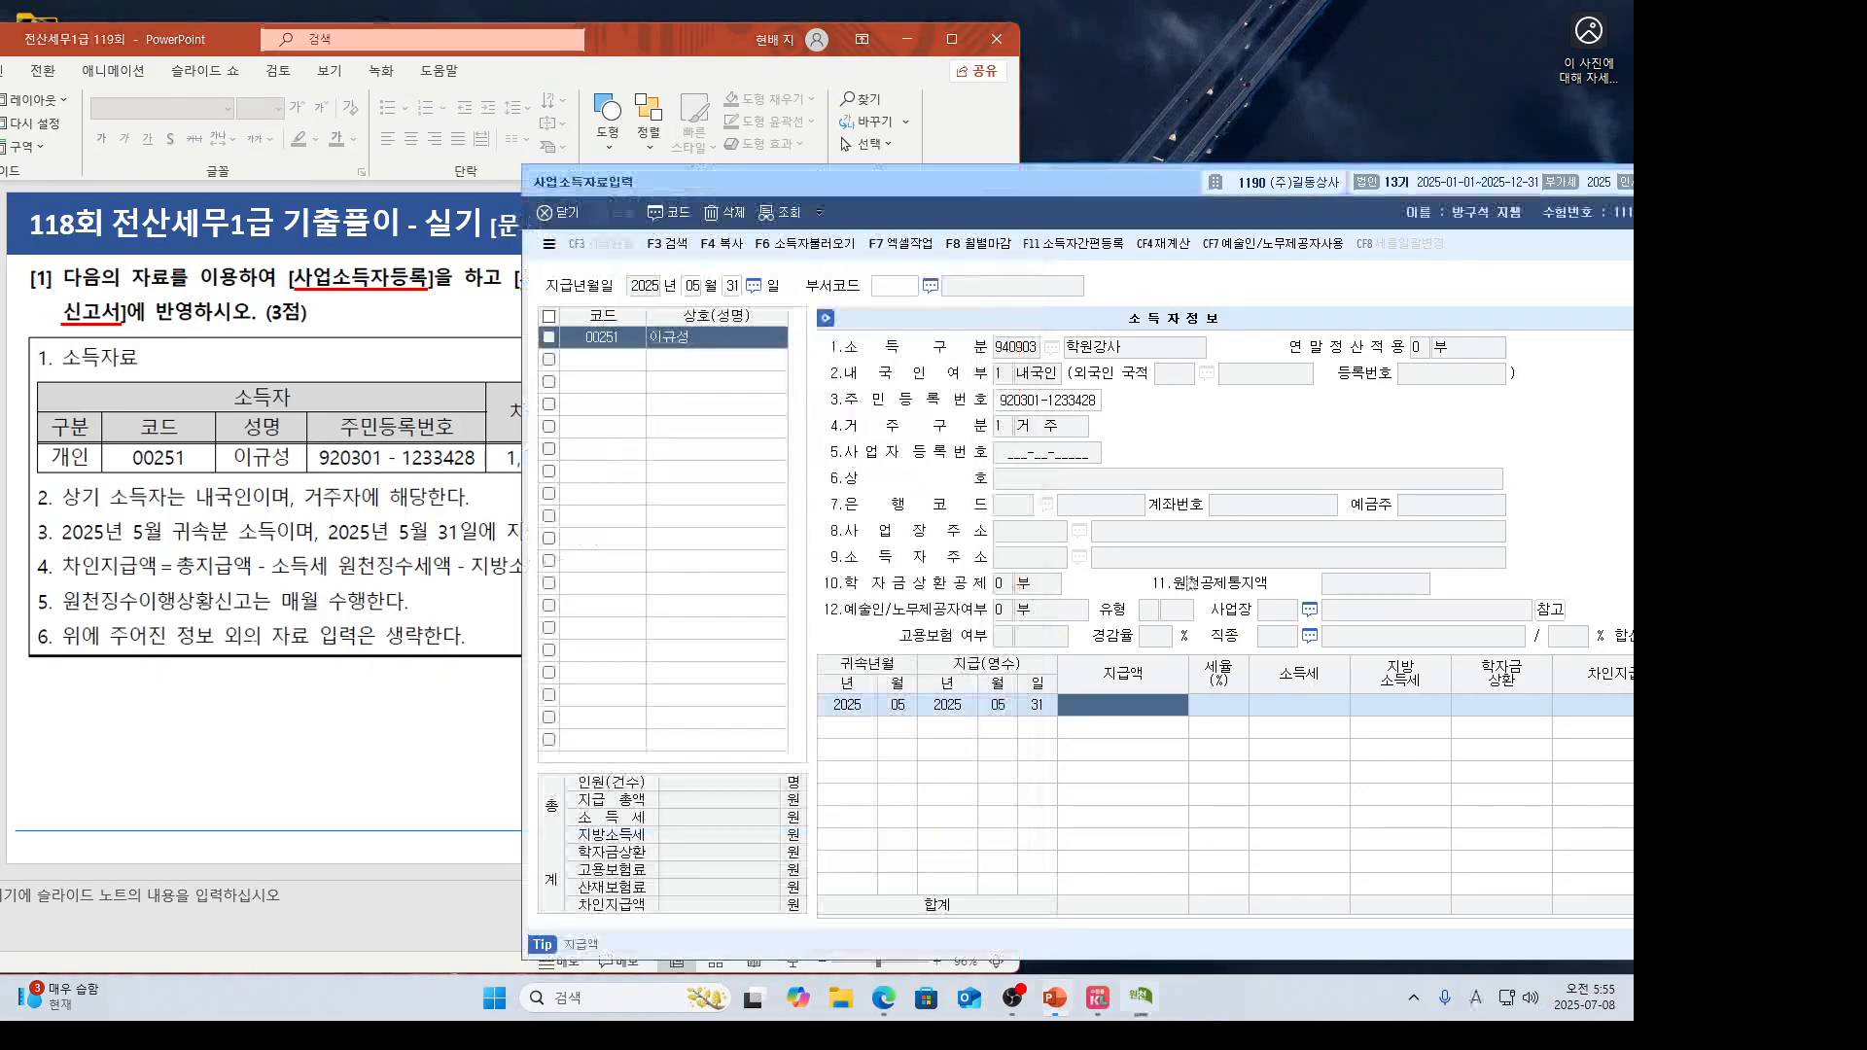
Enter 2,000,000 at 3%, verify 60,000 tax, 6,000 local tax, 1,934,000 net, then close.
{"action": "type", "text": "2000000"}
{"action": "key", "text": "Return"}
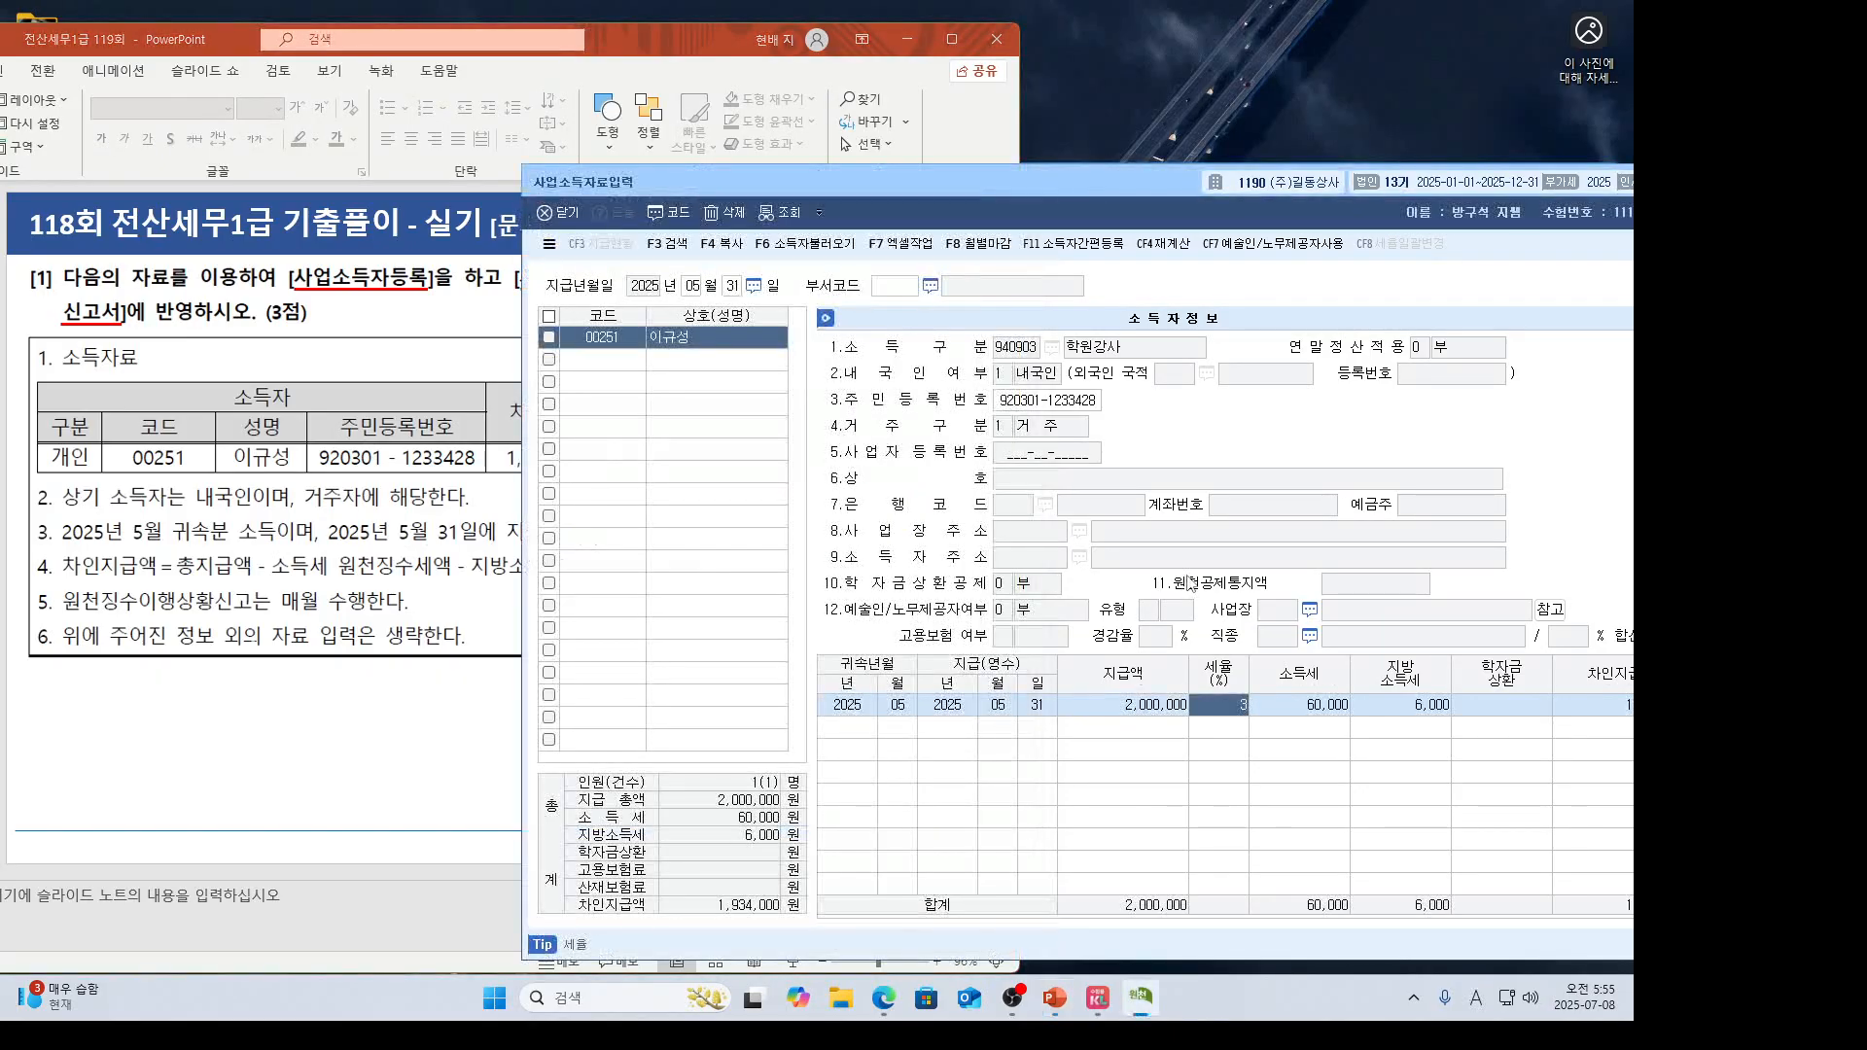
{"action": "left_click_drag", "start_coordinate": [988, 185], "coordinate": [589, 164]}
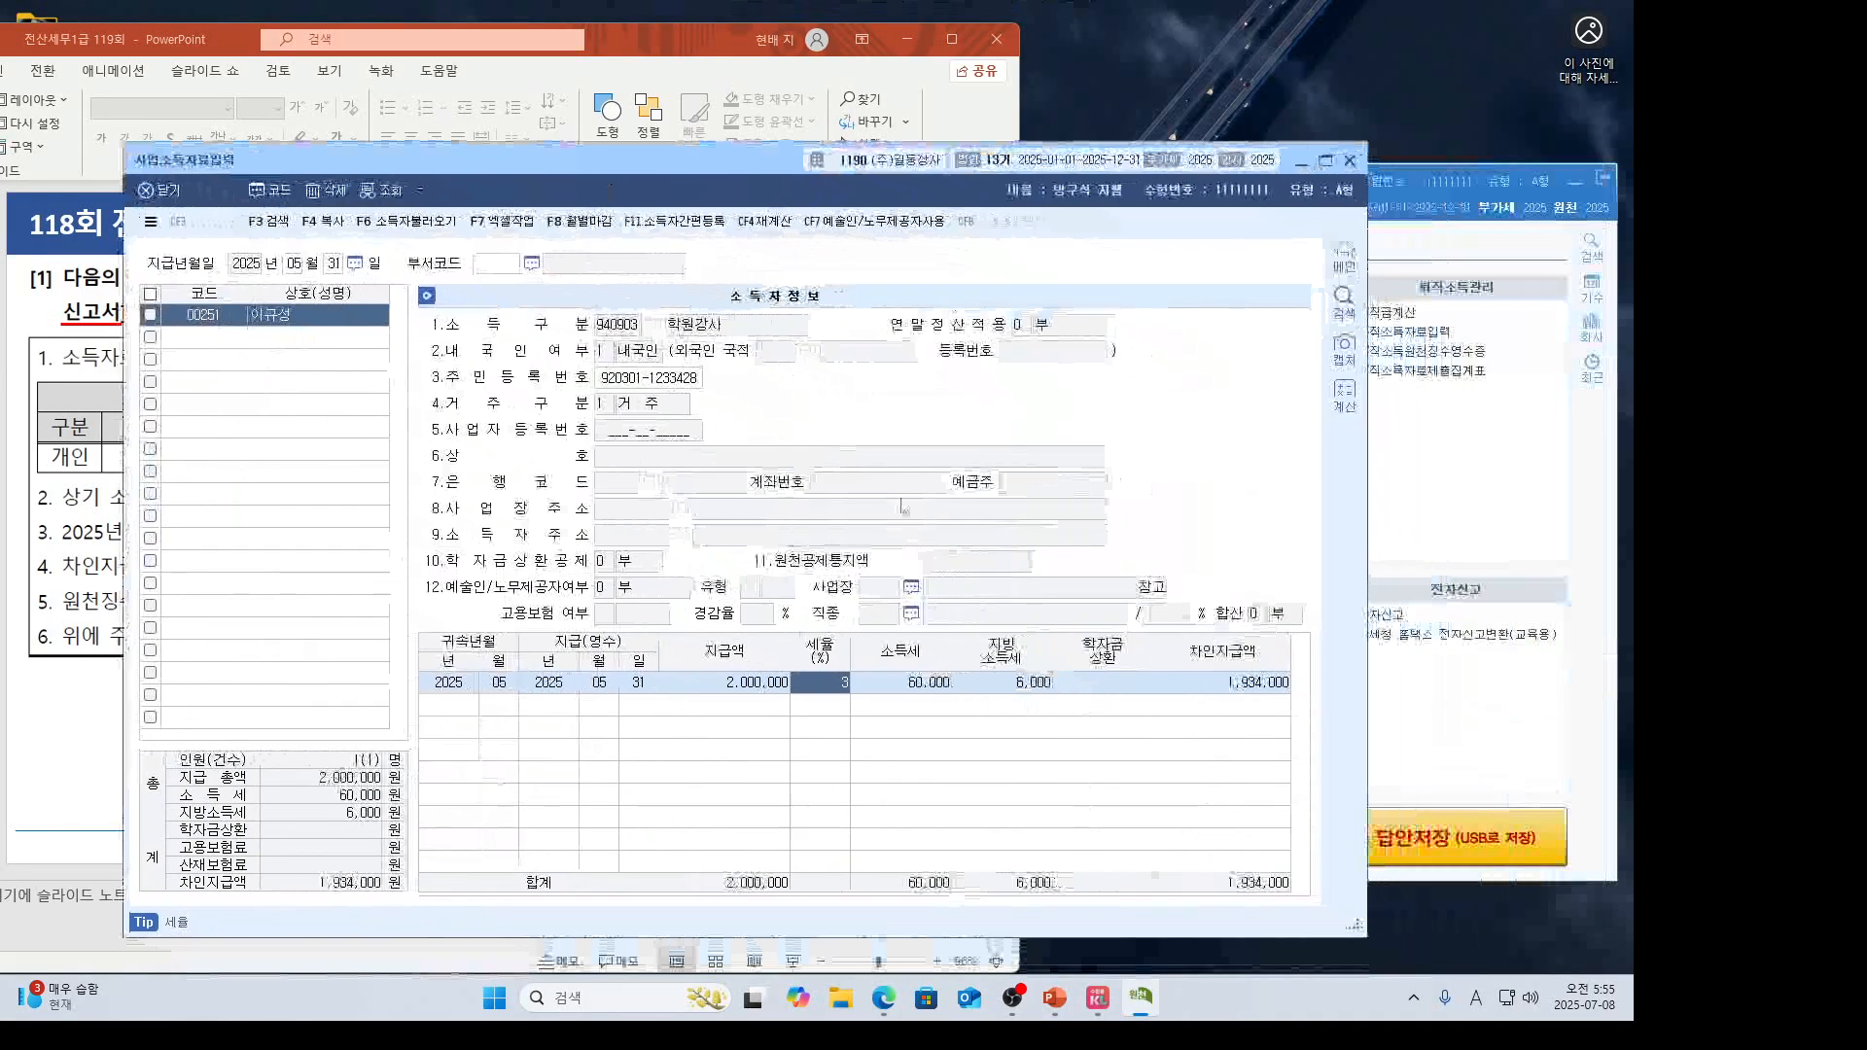
{"action": "left_click", "coordinate": [1216, 693]}
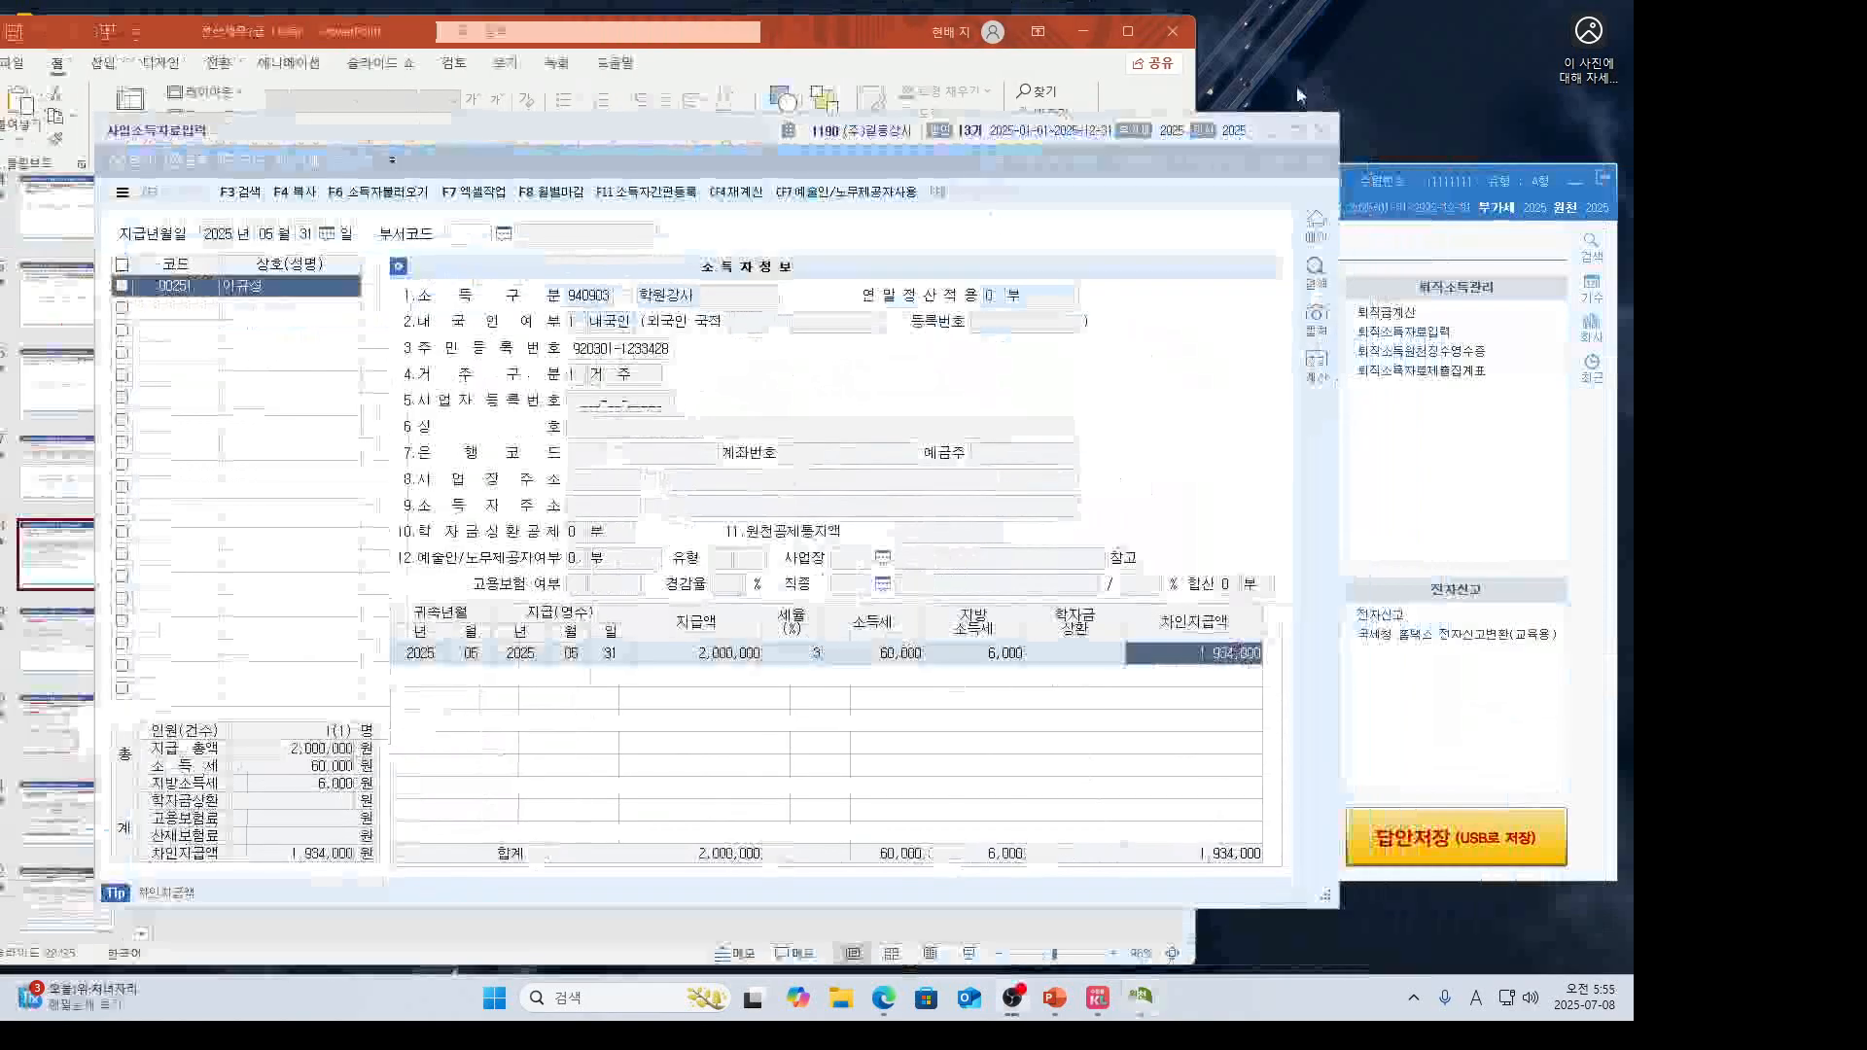
{"action": "left_click", "coordinate": [1323, 130]}
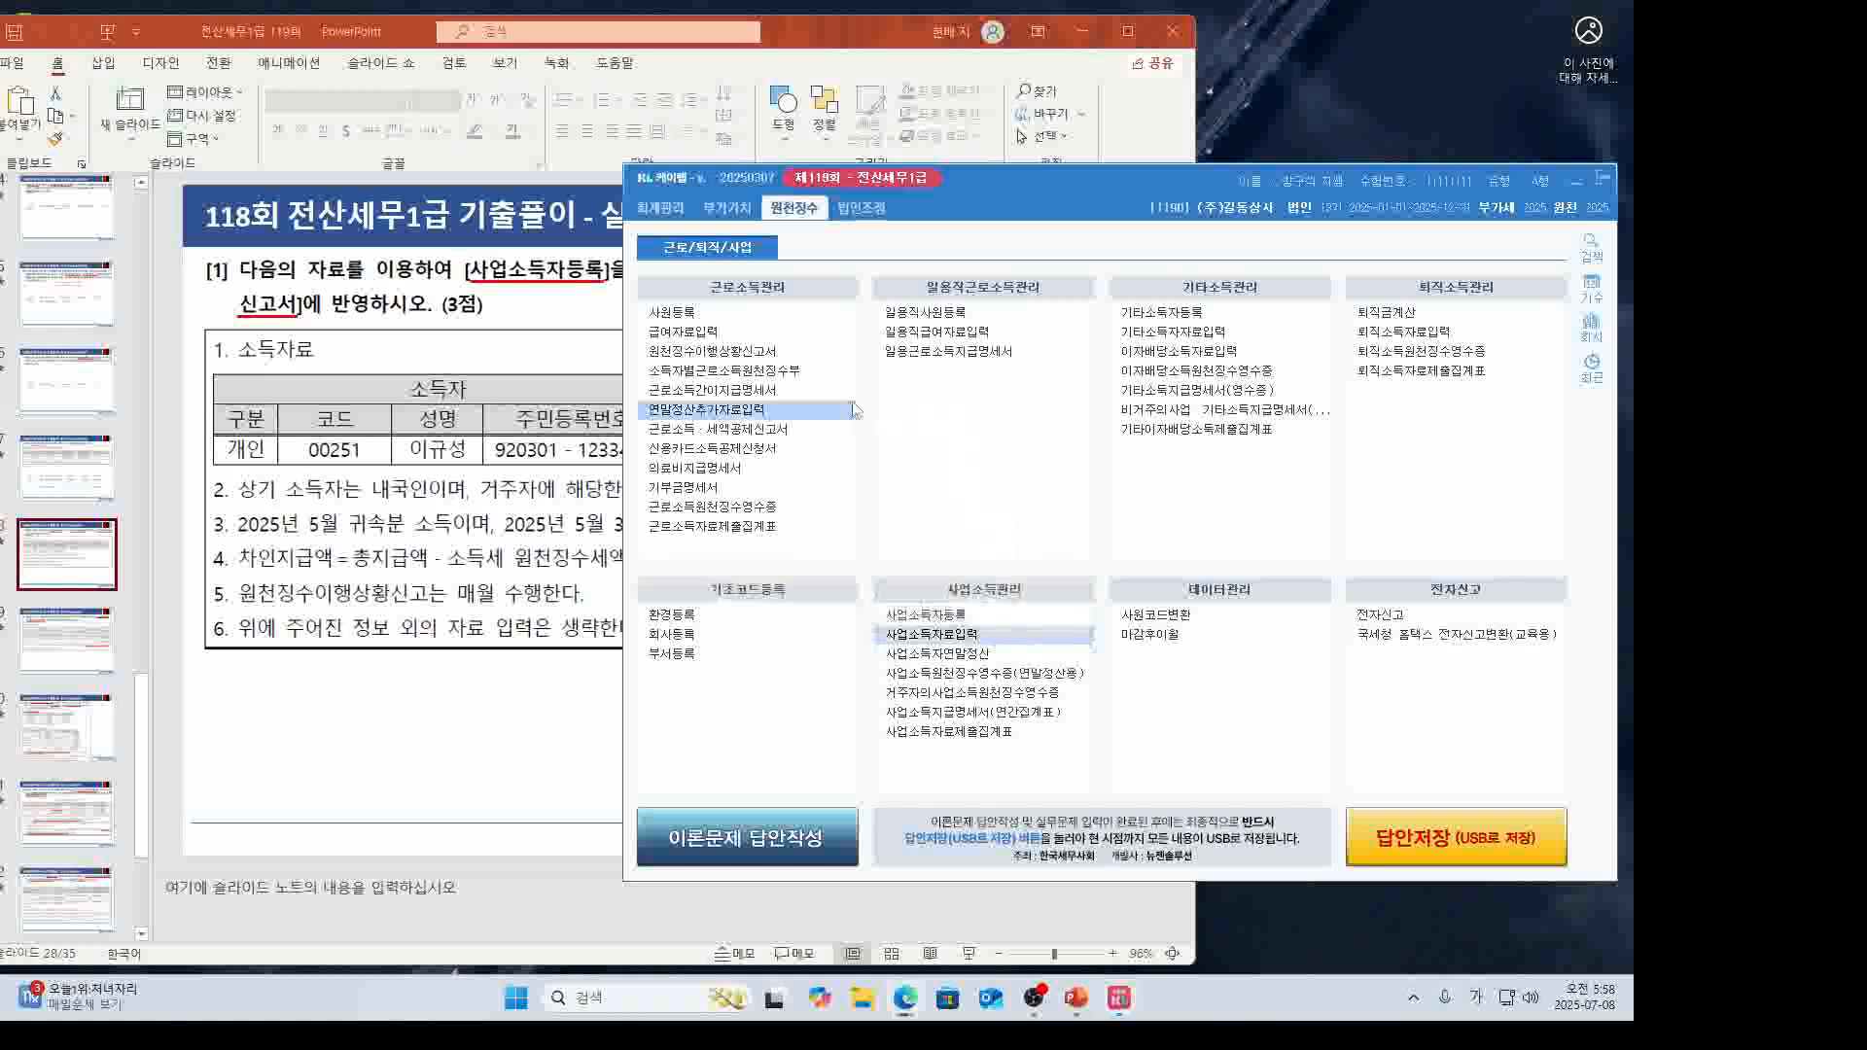
Set the withholding report's attribution and payment periods to May 2025.
{"action": "left_click", "coordinate": [783, 356]}
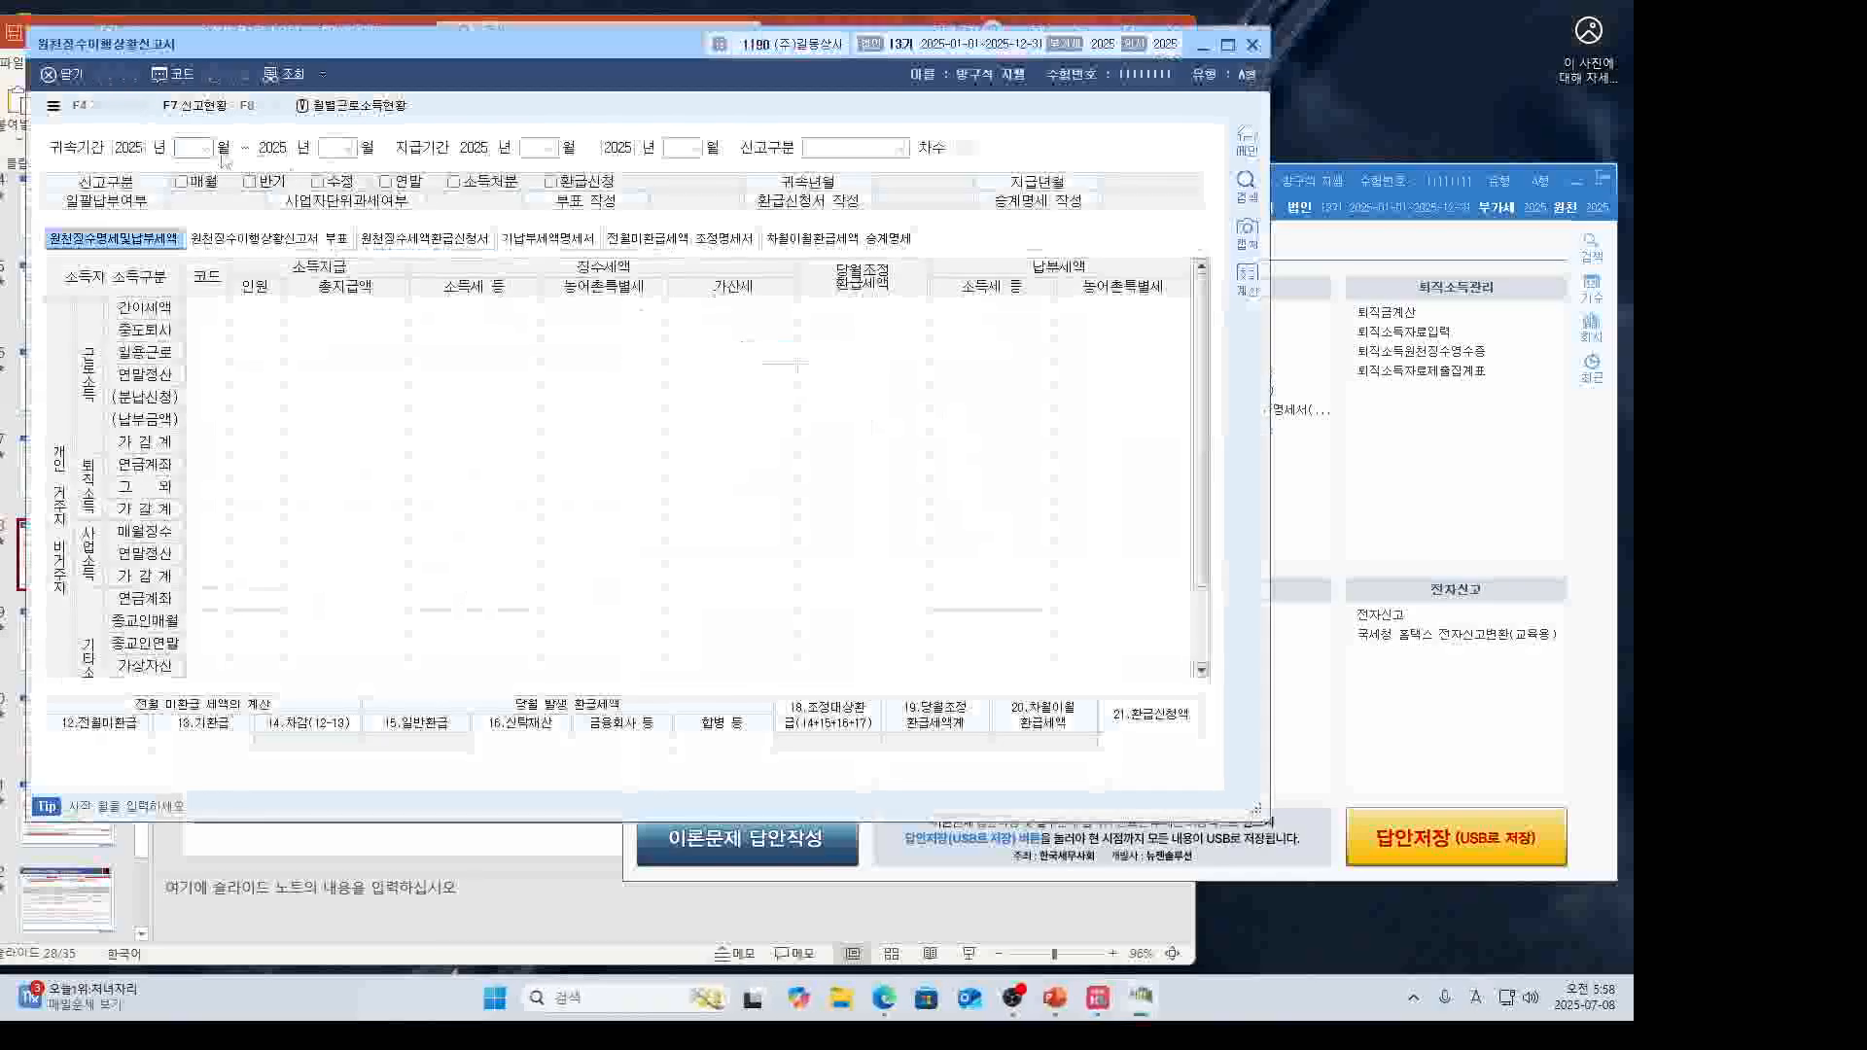
{"action": "type", "text": "5"}
{"action": "key", "text": "Return"}
{"action": "key", "text": "Return"}
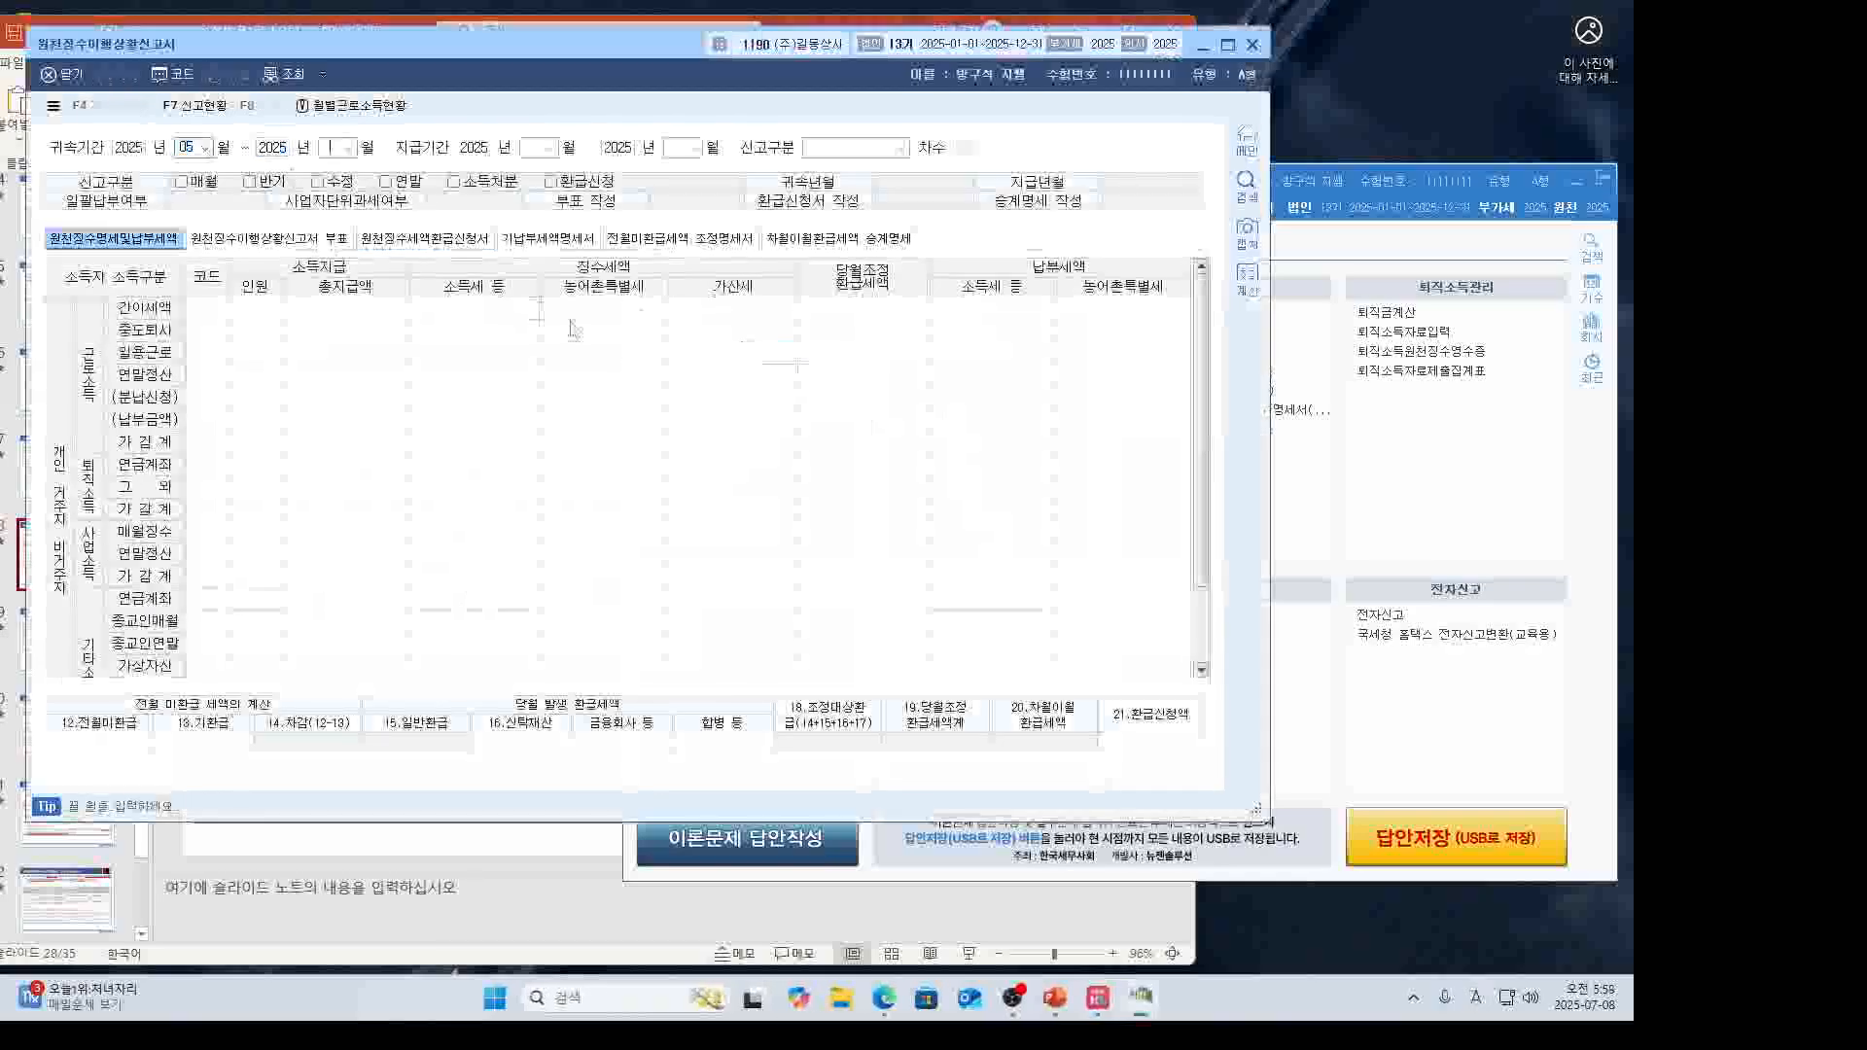
{"action": "type", "text": "5"}
{"action": "key", "text": "Return"}
{"action": "key", "text": "Return"}
{"action": "type", "text": "5"}
{"action": "key", "text": "Return"}
{"action": "key", "text": "Return"}
{"action": "type", "text": "5"}
{"action": "key", "text": "Return"}
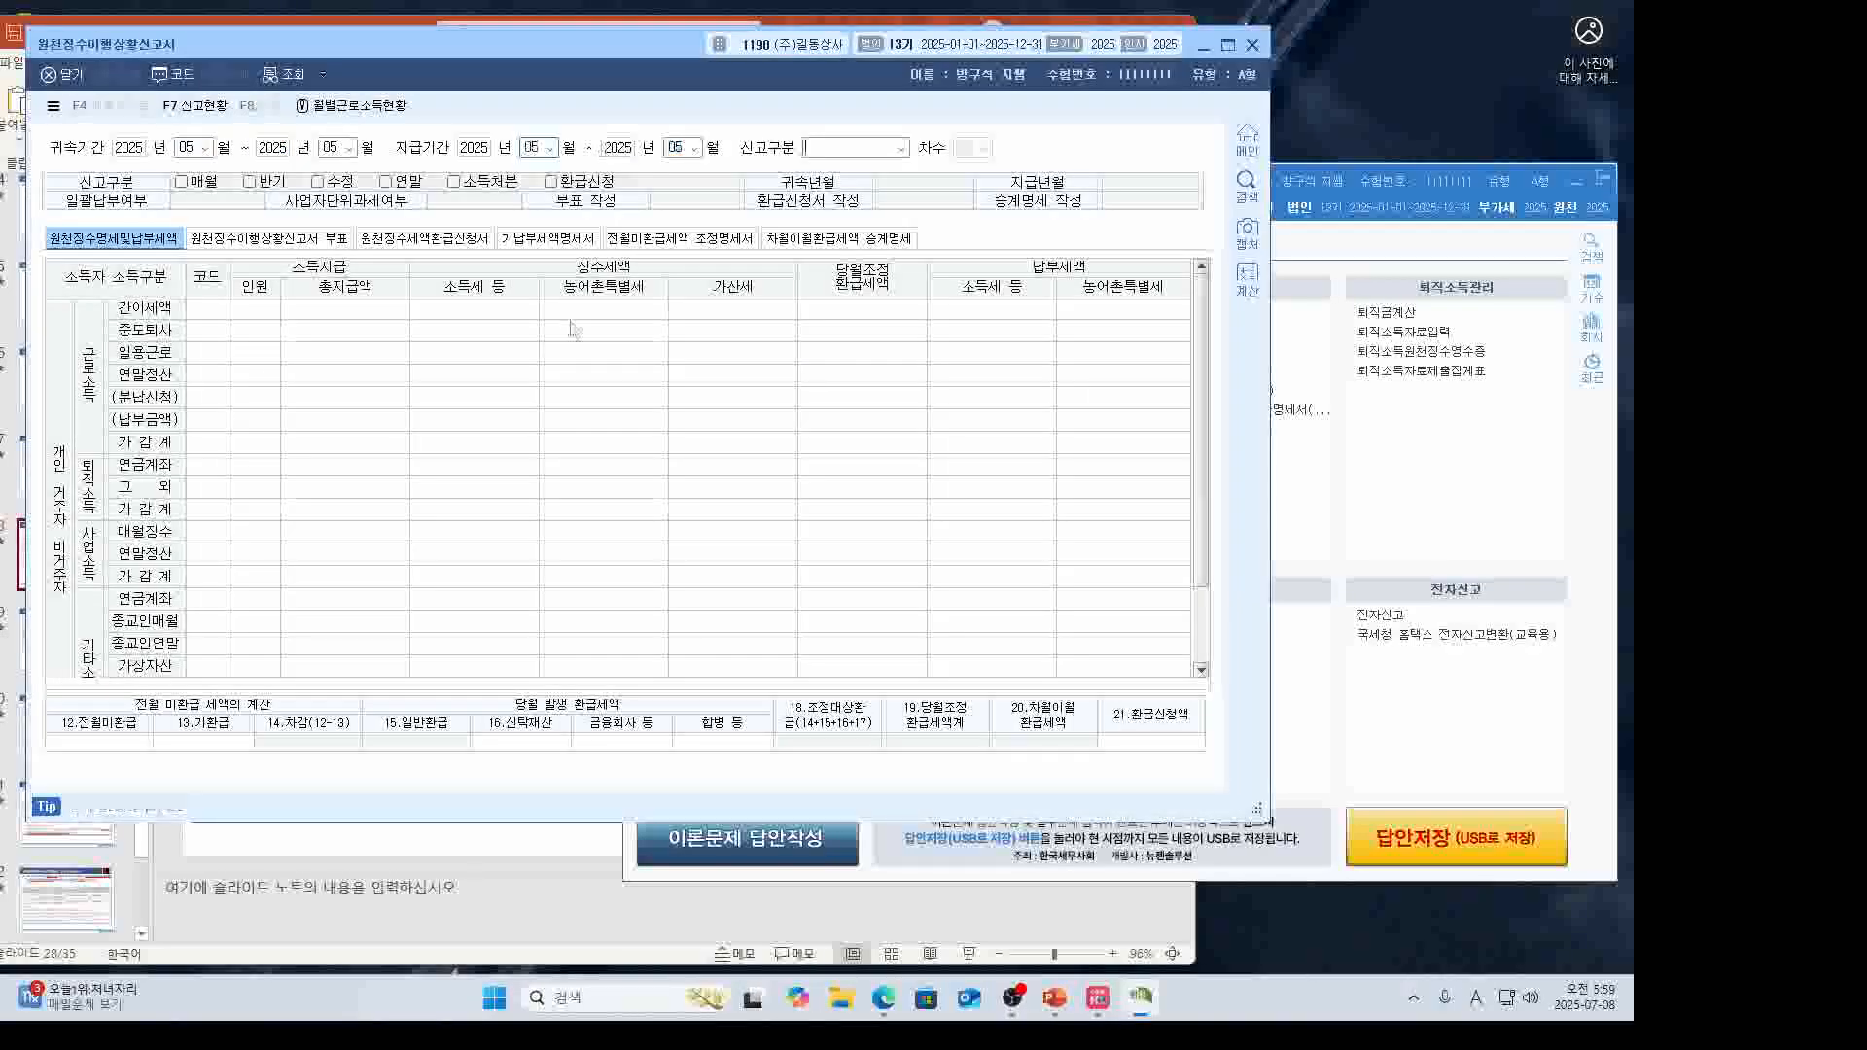
{"action": "key", "text": "Return"}
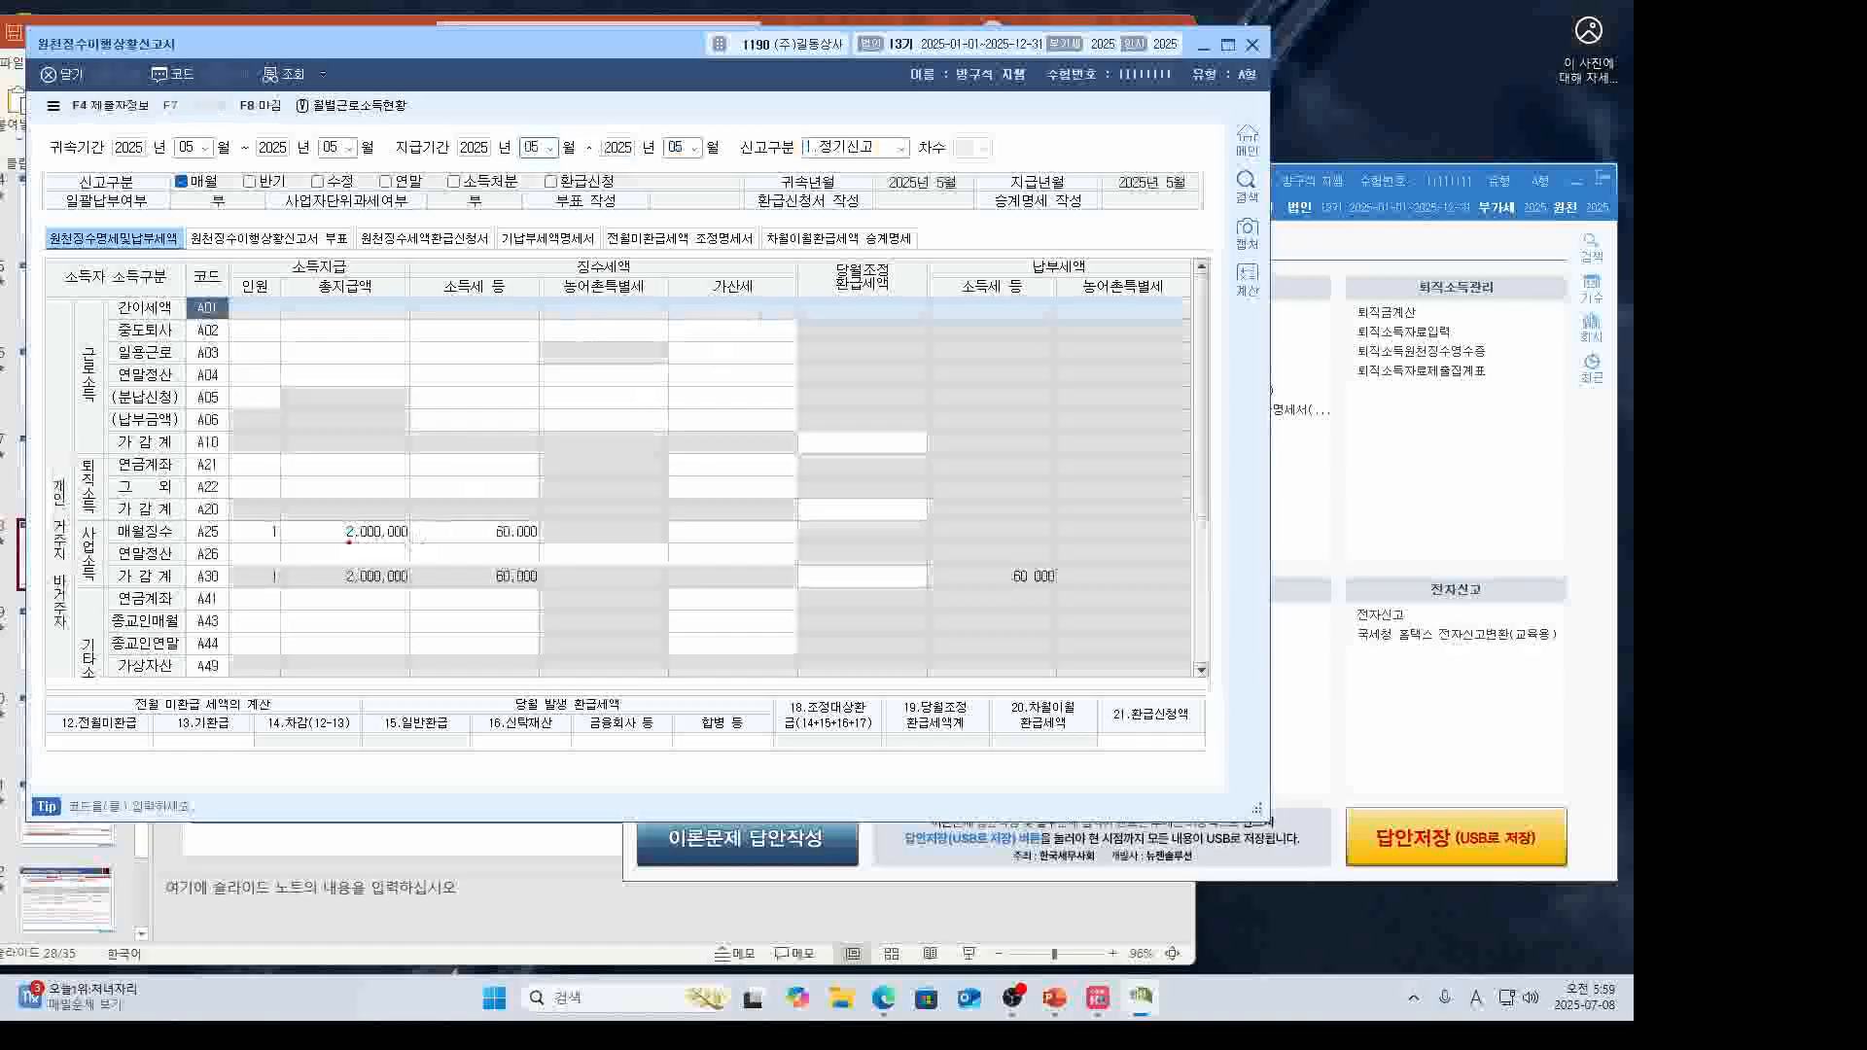
Review row A25 (2,000,000 paid, 60,000 withheld) and save the report on closing.
{"action": "left_click_drag", "start_coordinate": [334, 543], "coordinate": [522, 547]}
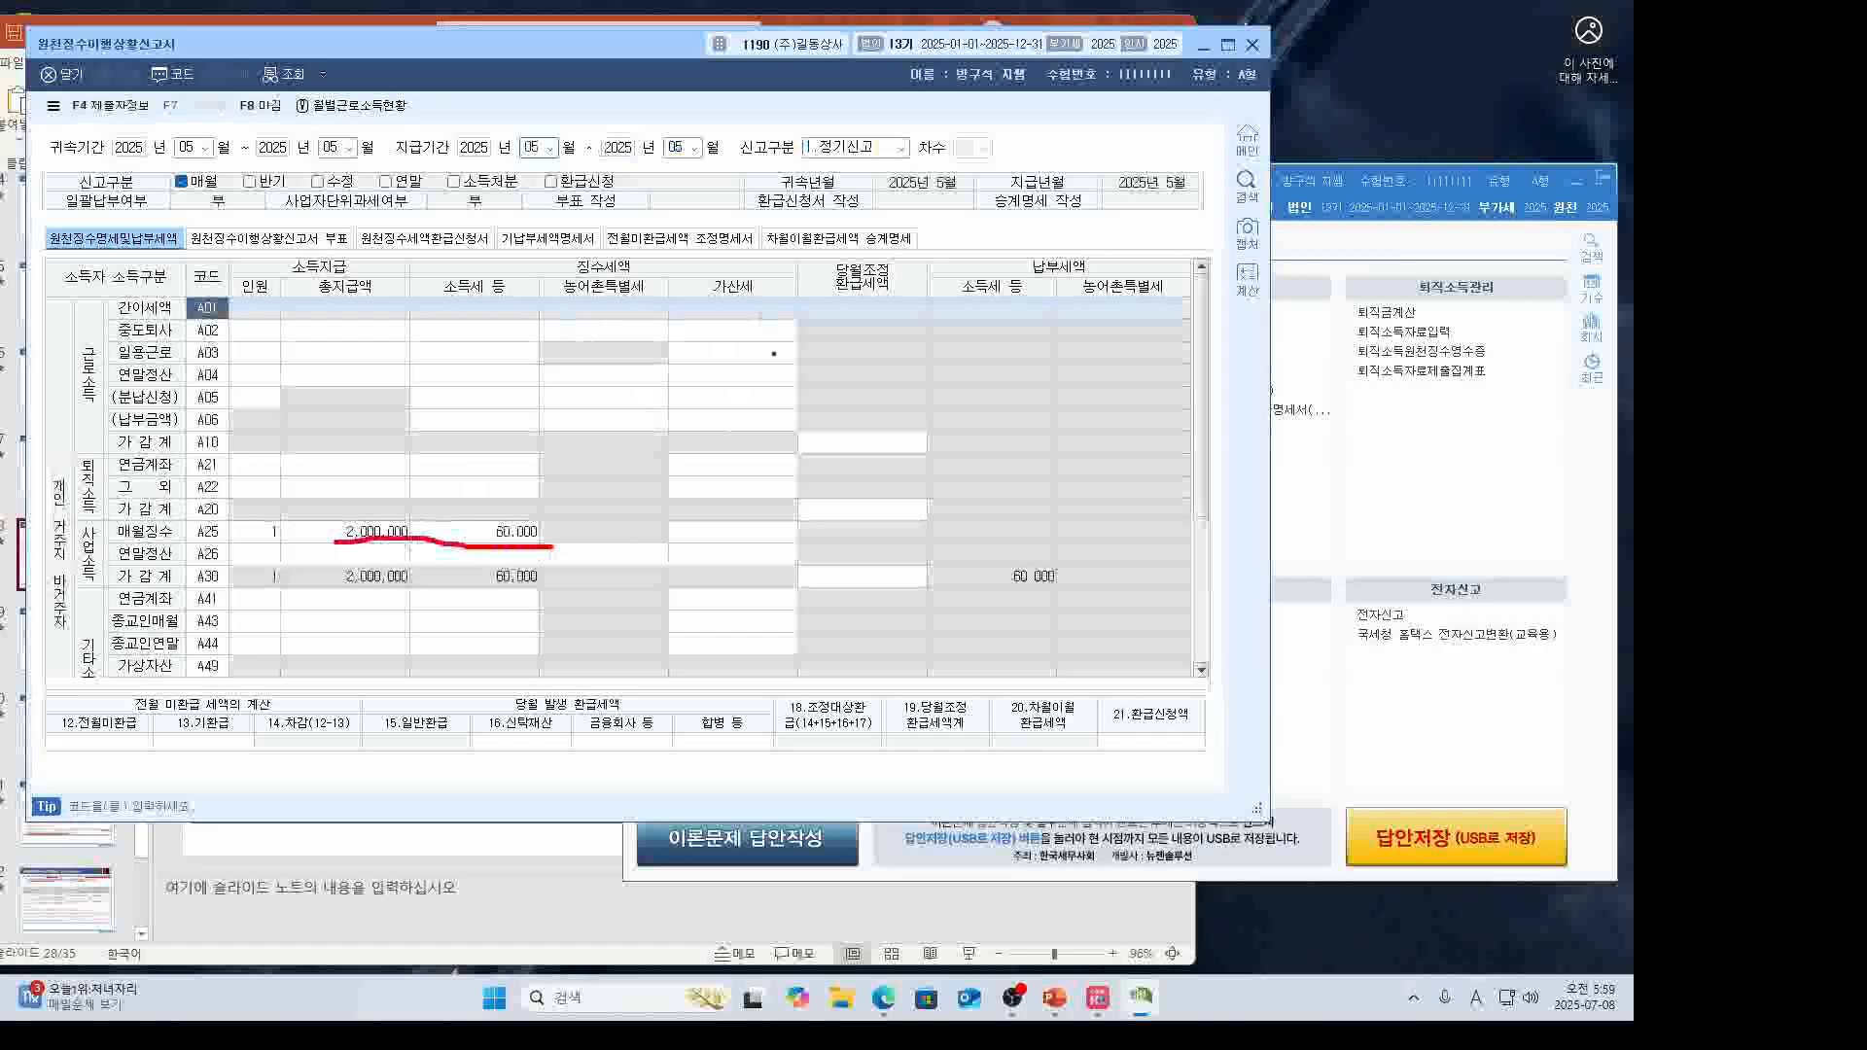
{"action": "key", "text": "Escape"}
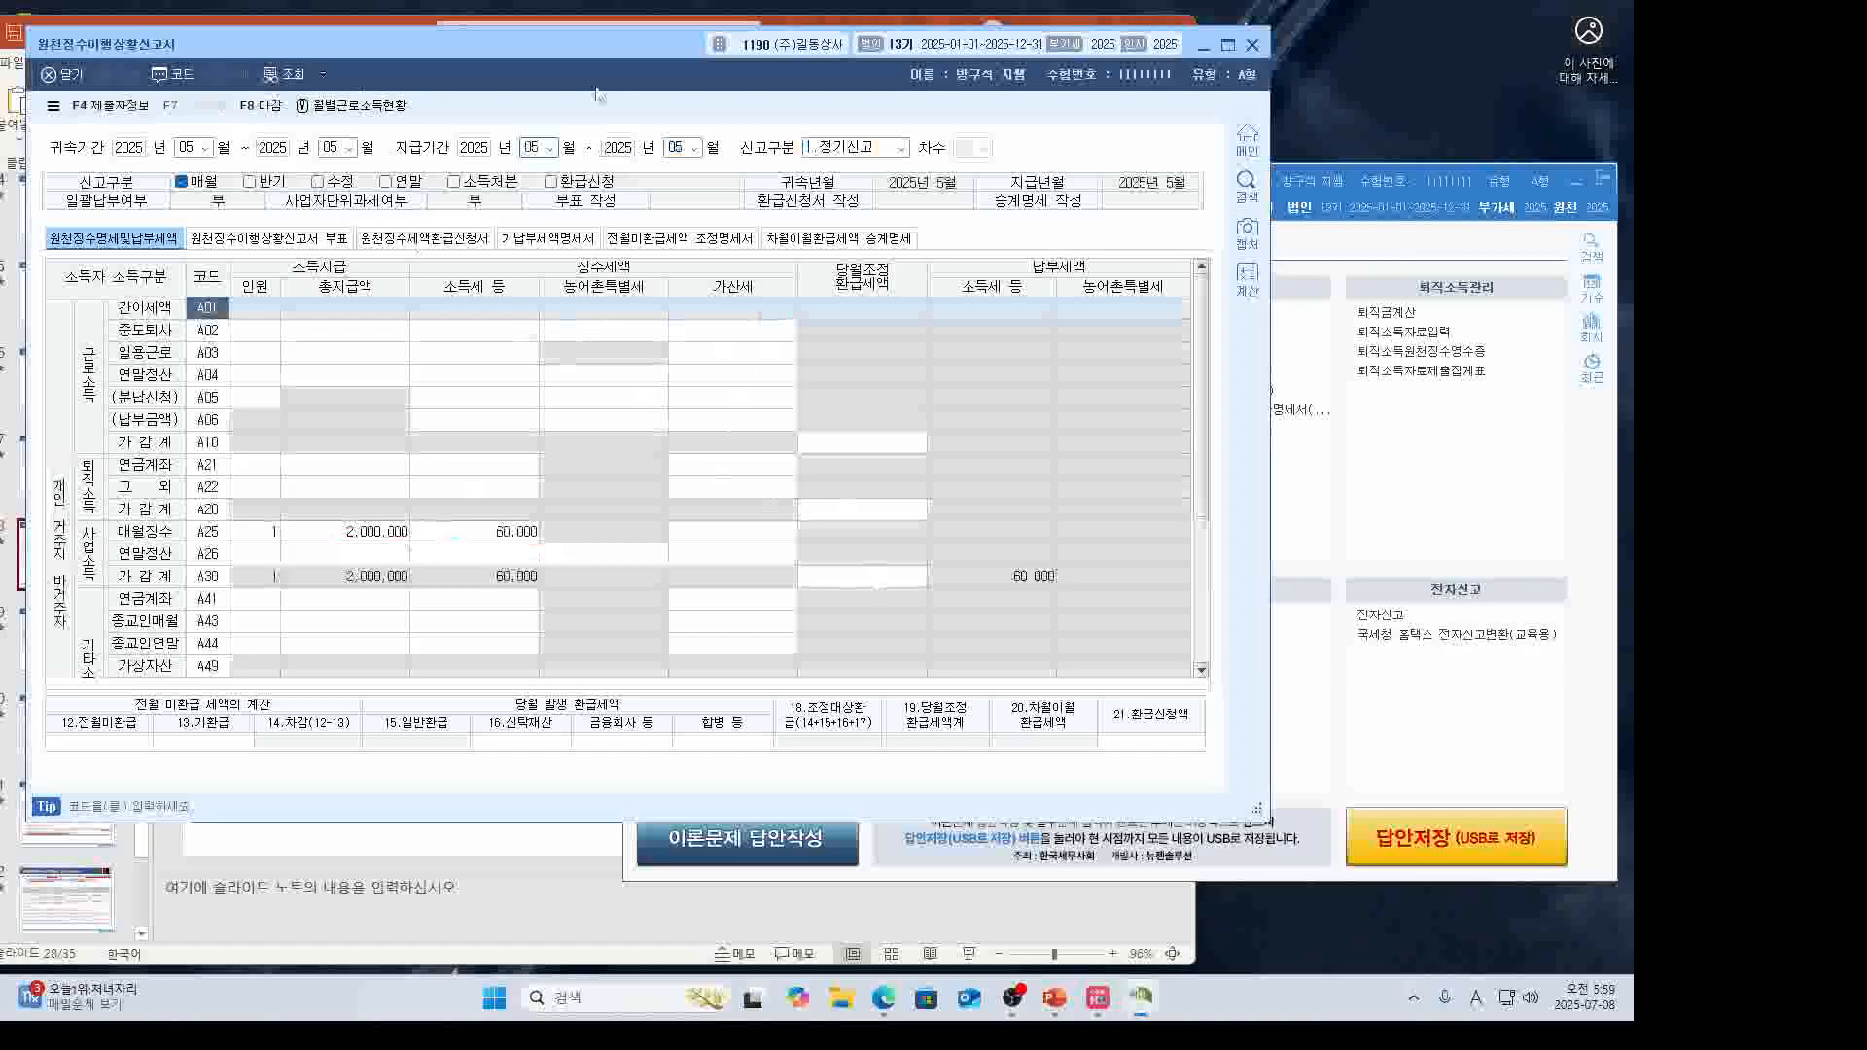
{"action": "left_click", "coordinate": [1253, 44]}
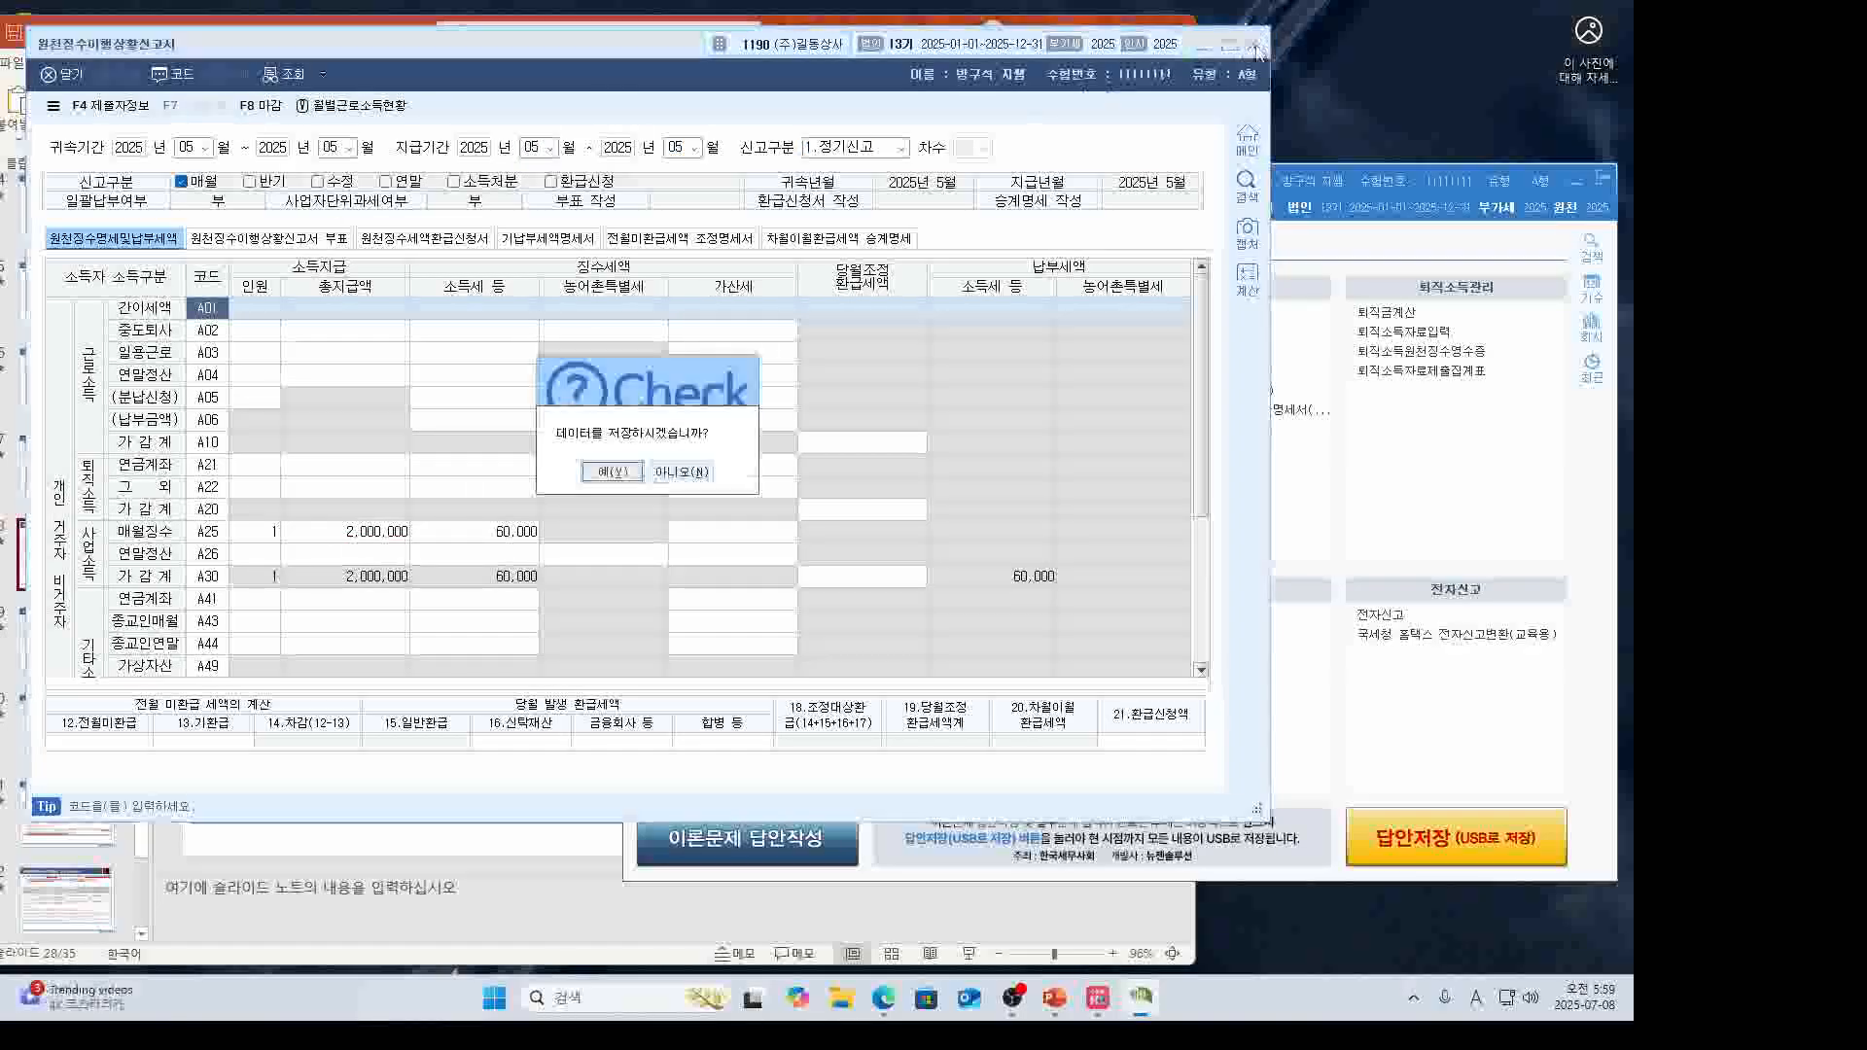
{"action": "key", "text": "Return"}
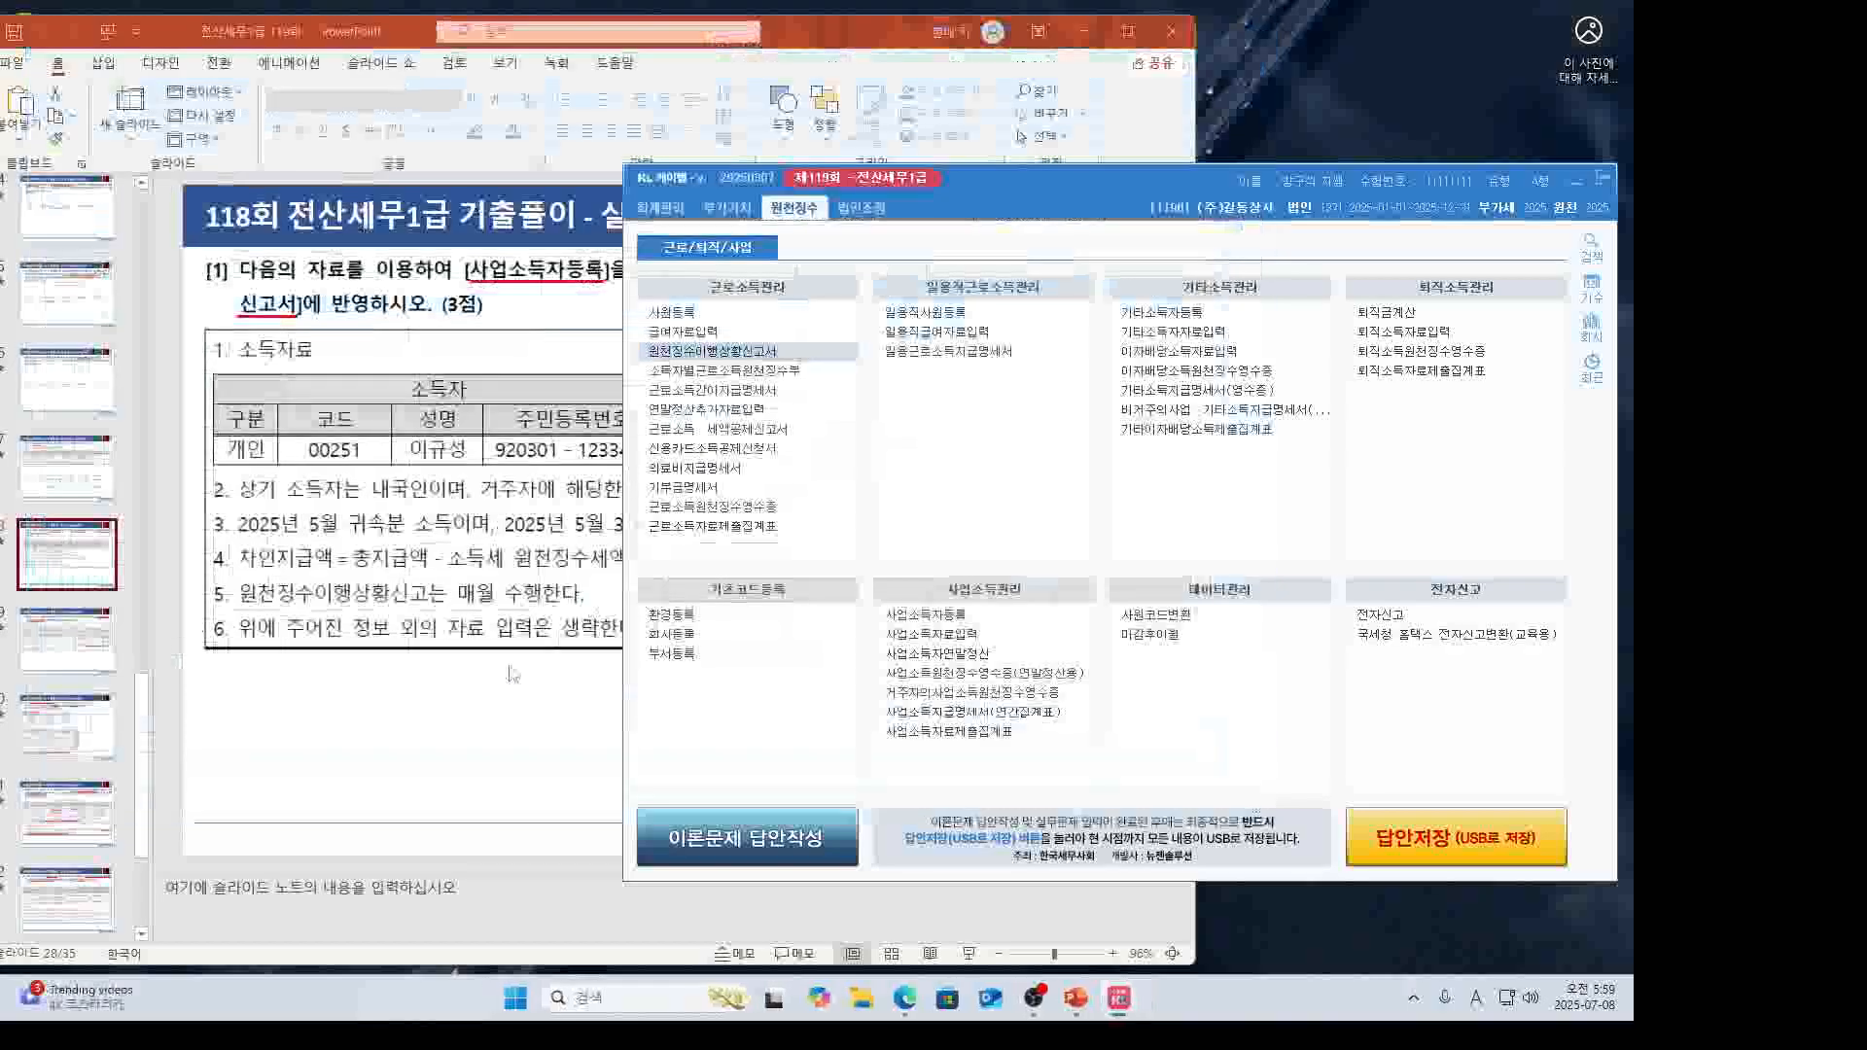
{"action": "left_click", "coordinate": [97, 670]}
{"action": "left_click", "coordinate": [87, 653]}
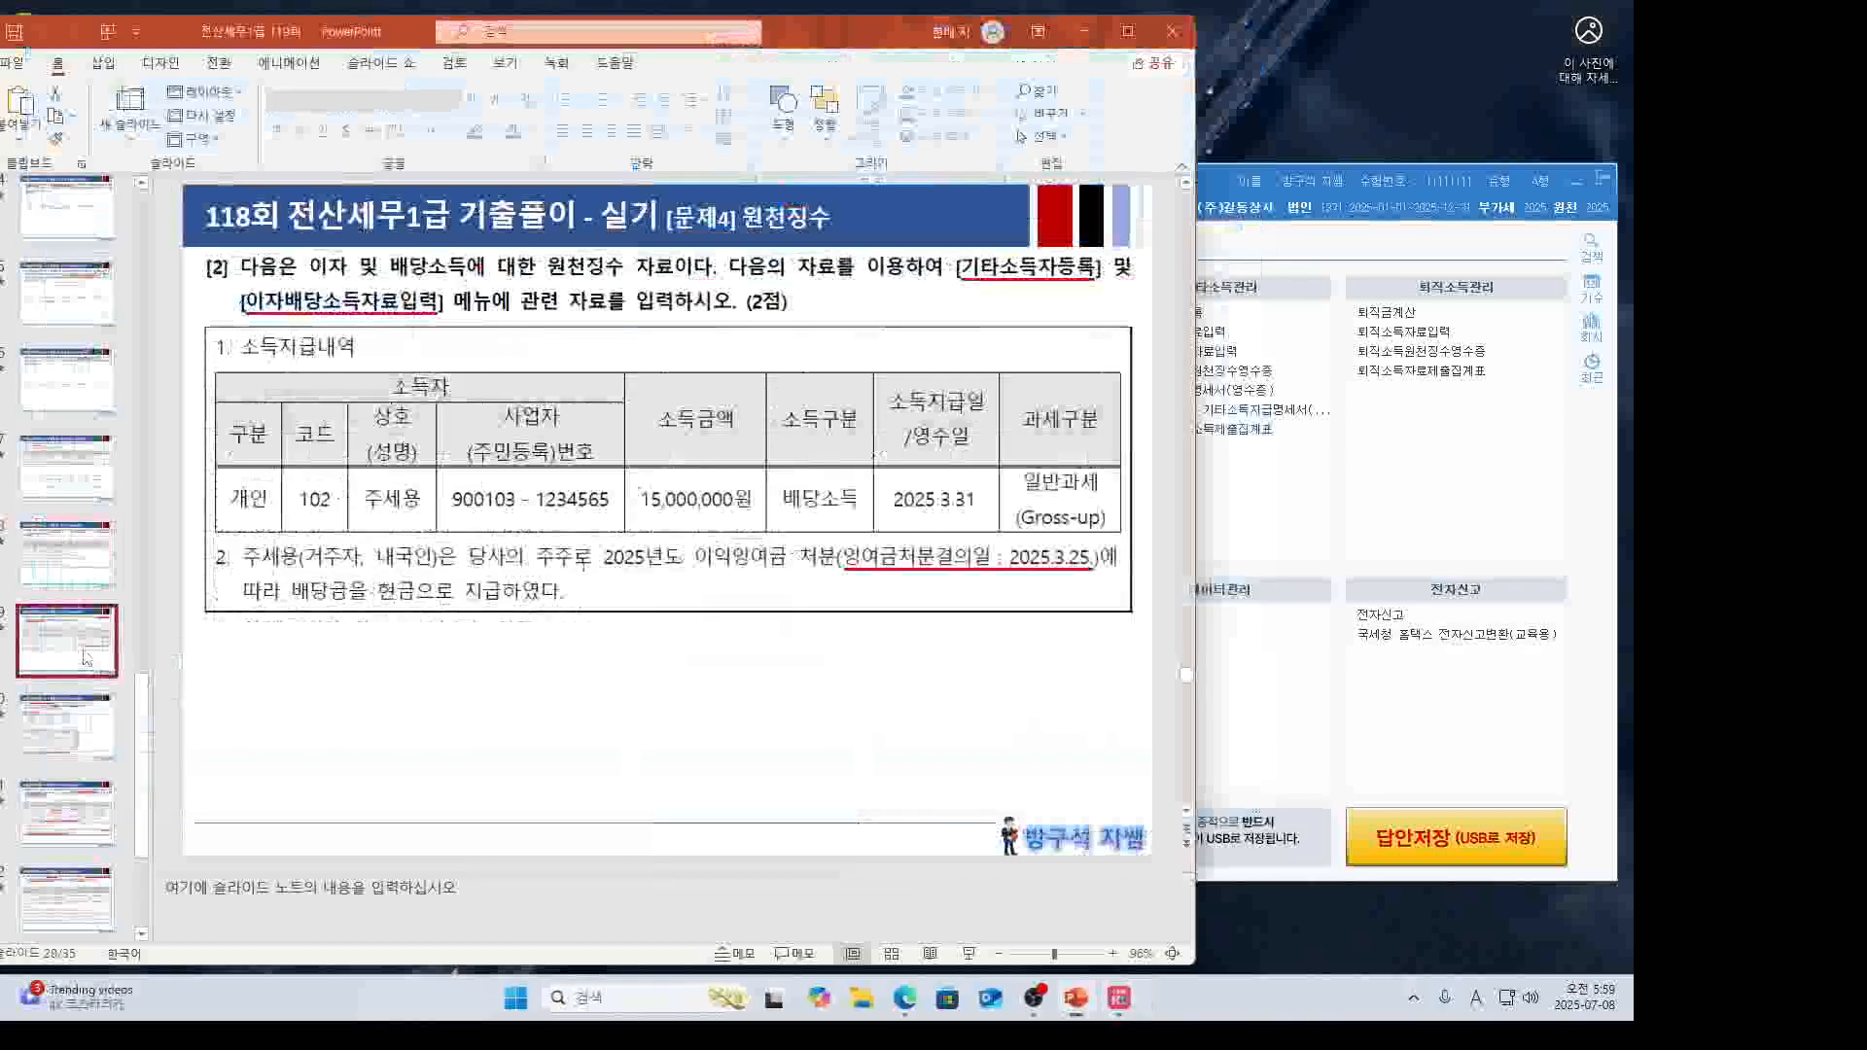
{"action": "key", "text": "shift+F5"}
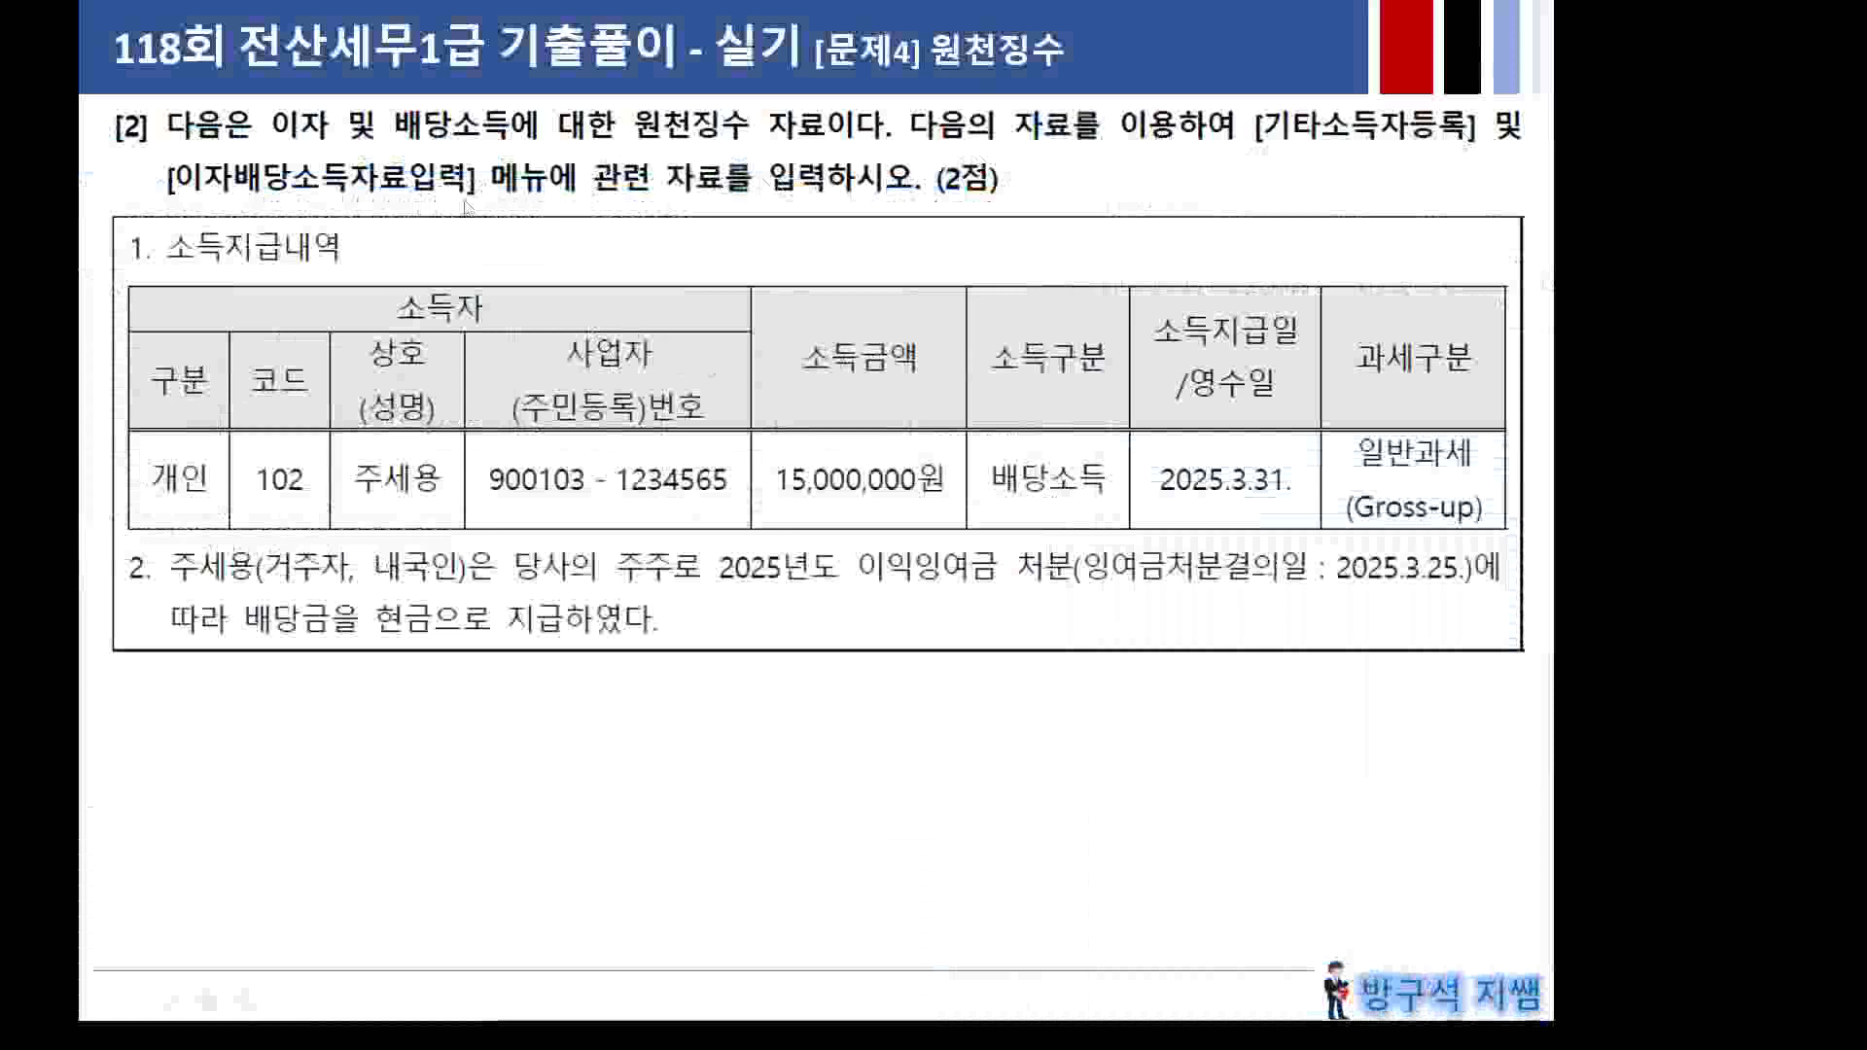
{"action": "left_click", "coordinate": [565, 201]}
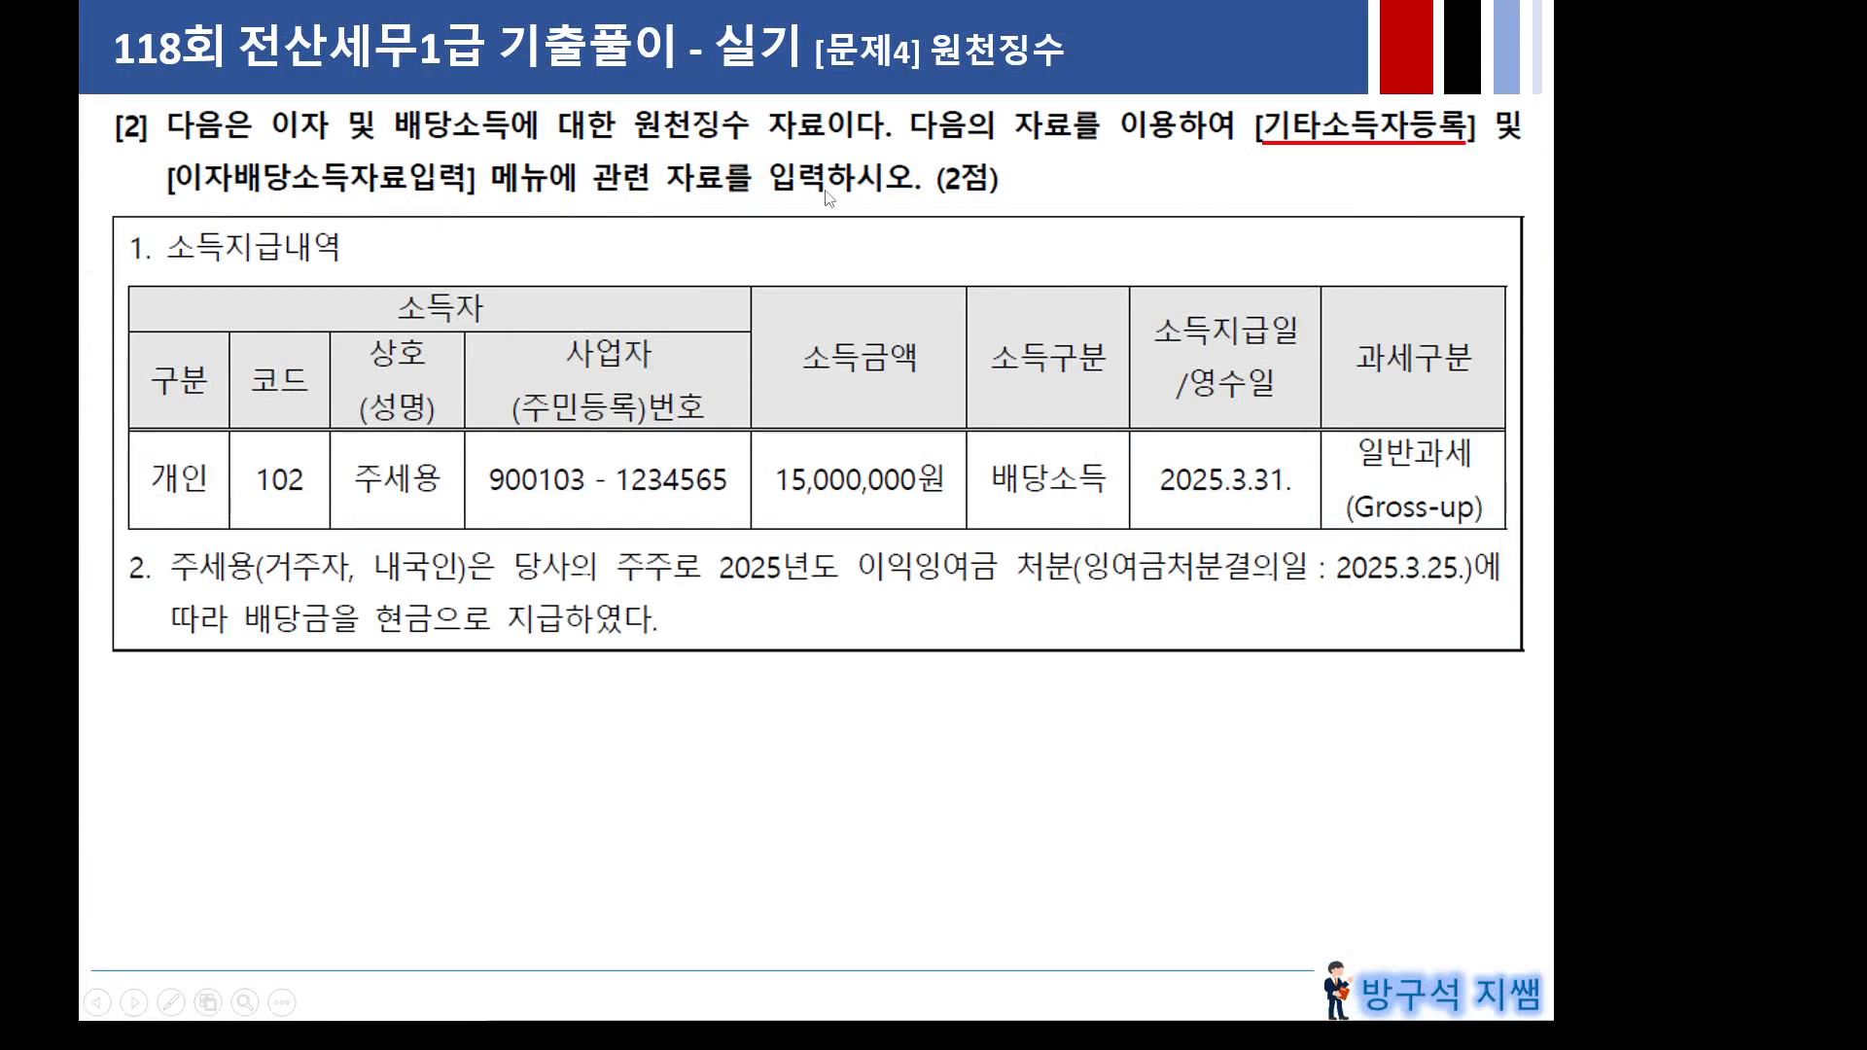
{"action": "left_click", "coordinate": [633, 364]}
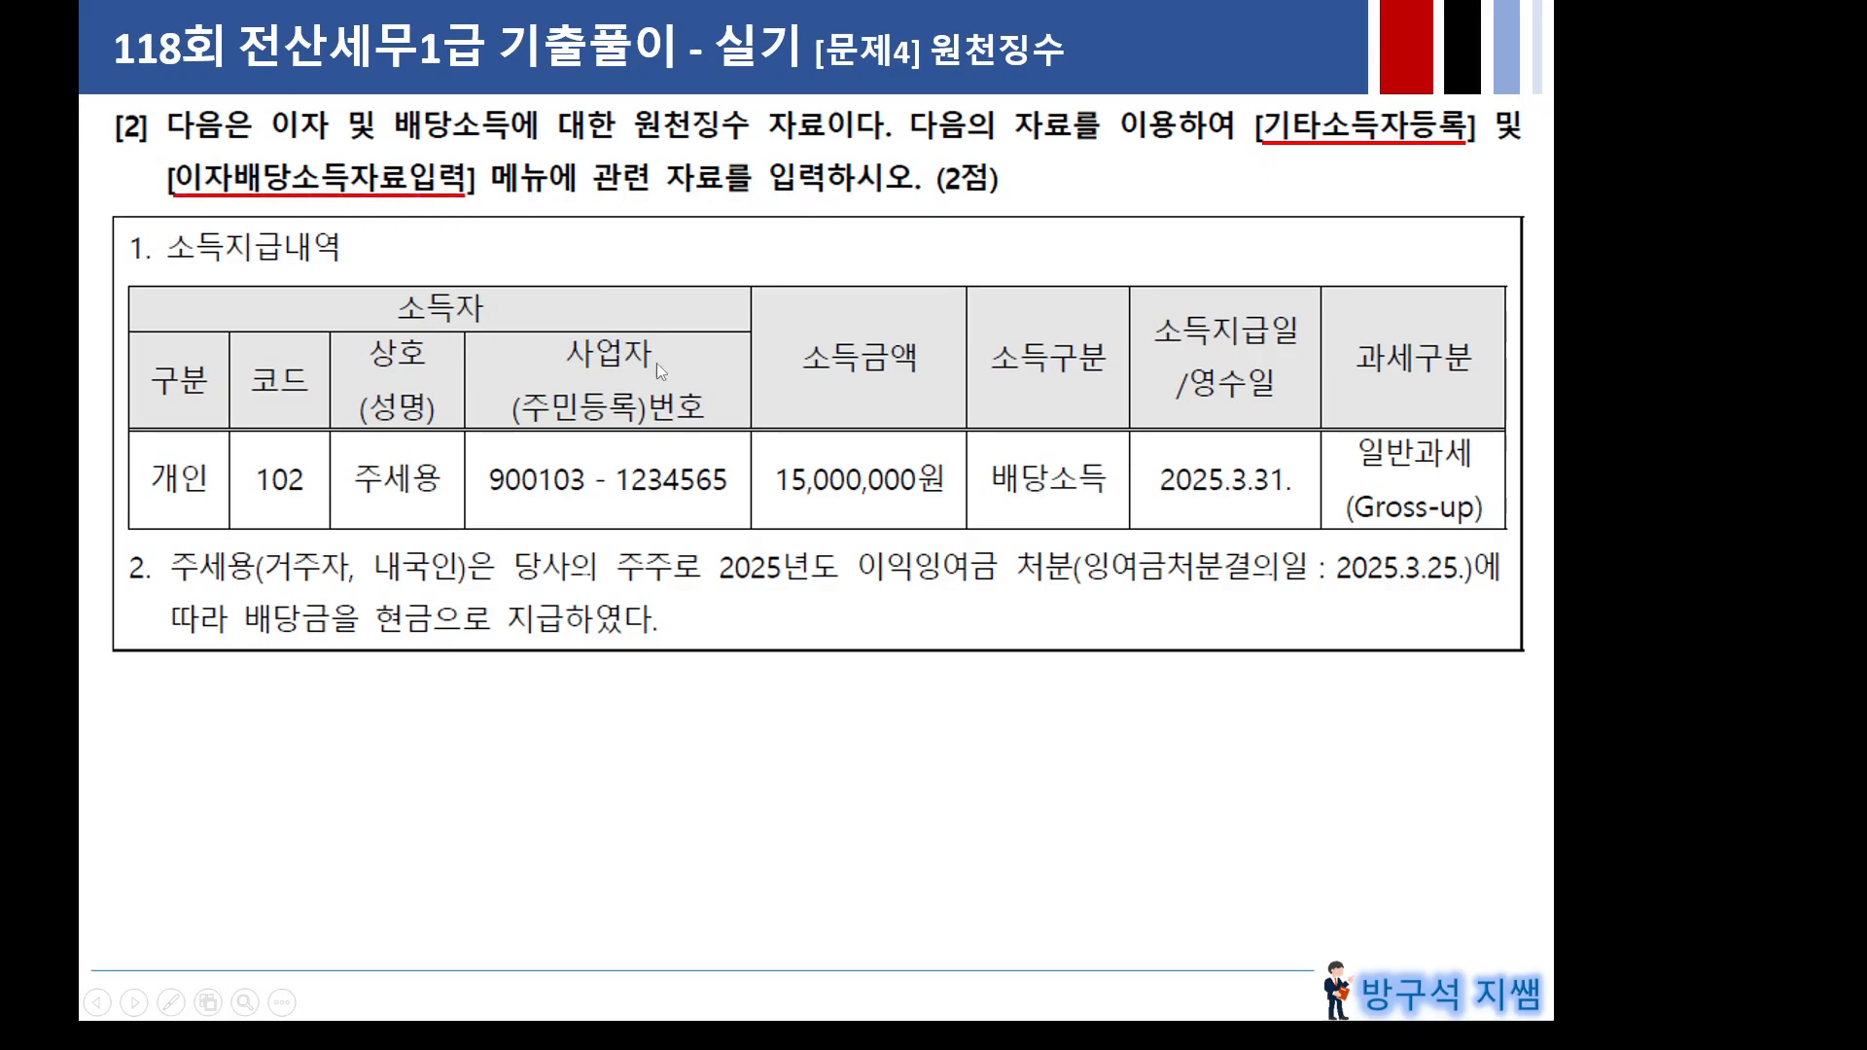
{"action": "left_click", "coordinate": [737, 370]}
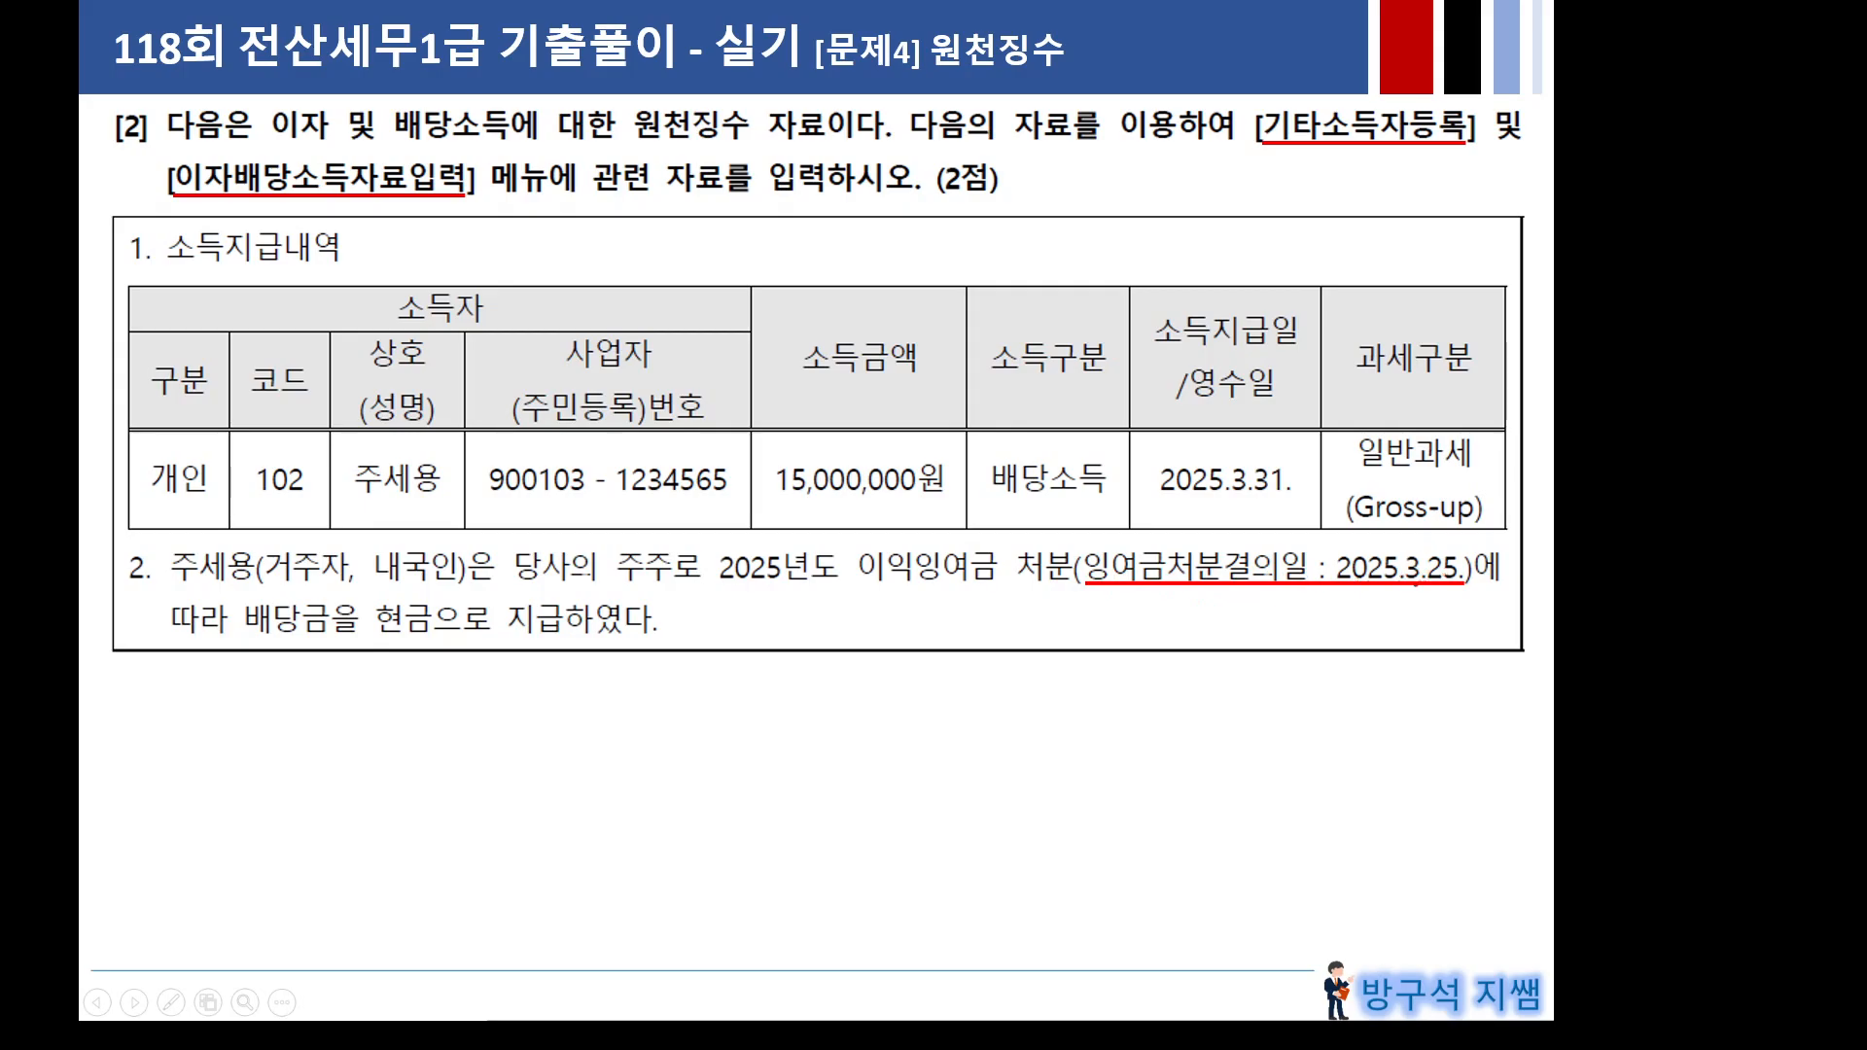
{"action": "mouse_move", "coordinate": [1233, 506]}
{"action": "left_mouse_down"}
{"action": "mouse_move", "coordinate": [1123, 522]}
{"action": "mouse_move", "coordinate": [1325, 462]}
{"action": "mouse_move", "coordinate": [1120, 525]}
{"action": "left_mouse_up"}
{"action": "left_click_drag", "start_coordinate": [1332, 588], "coordinate": [1436, 585]}
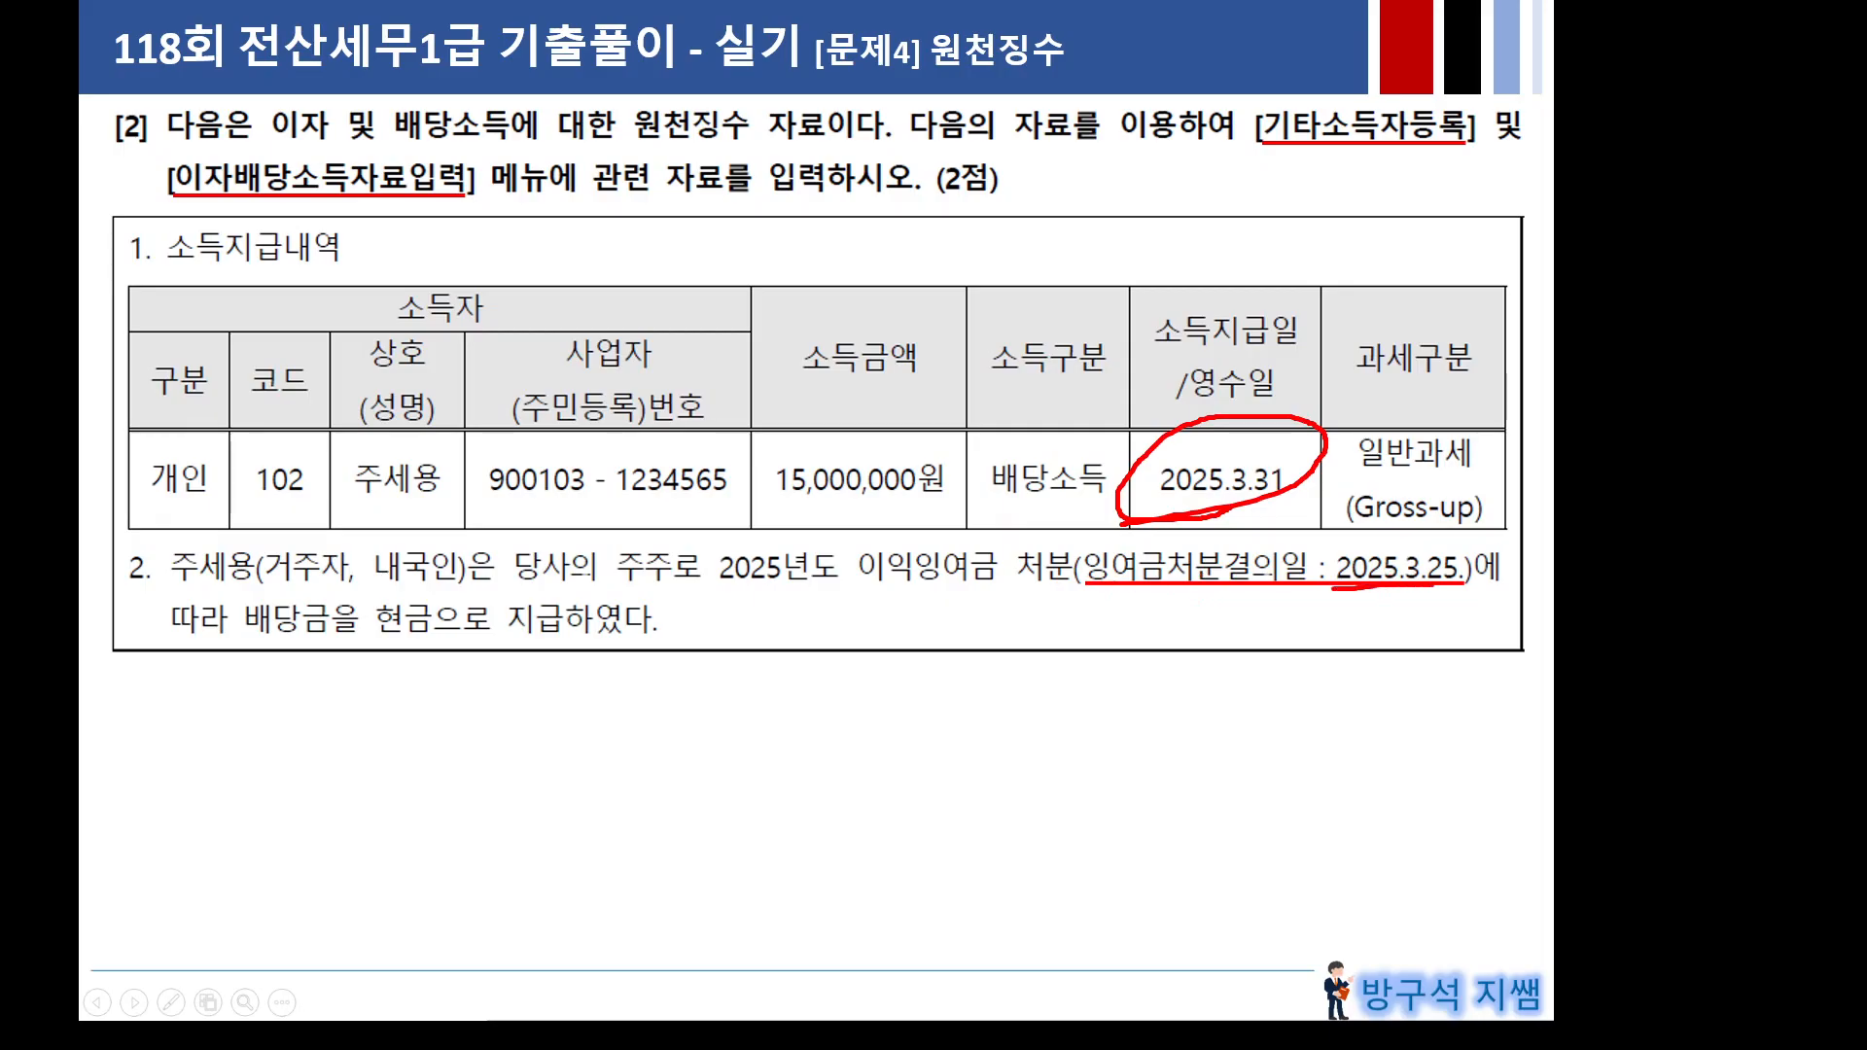
{"action": "key", "text": "e"}
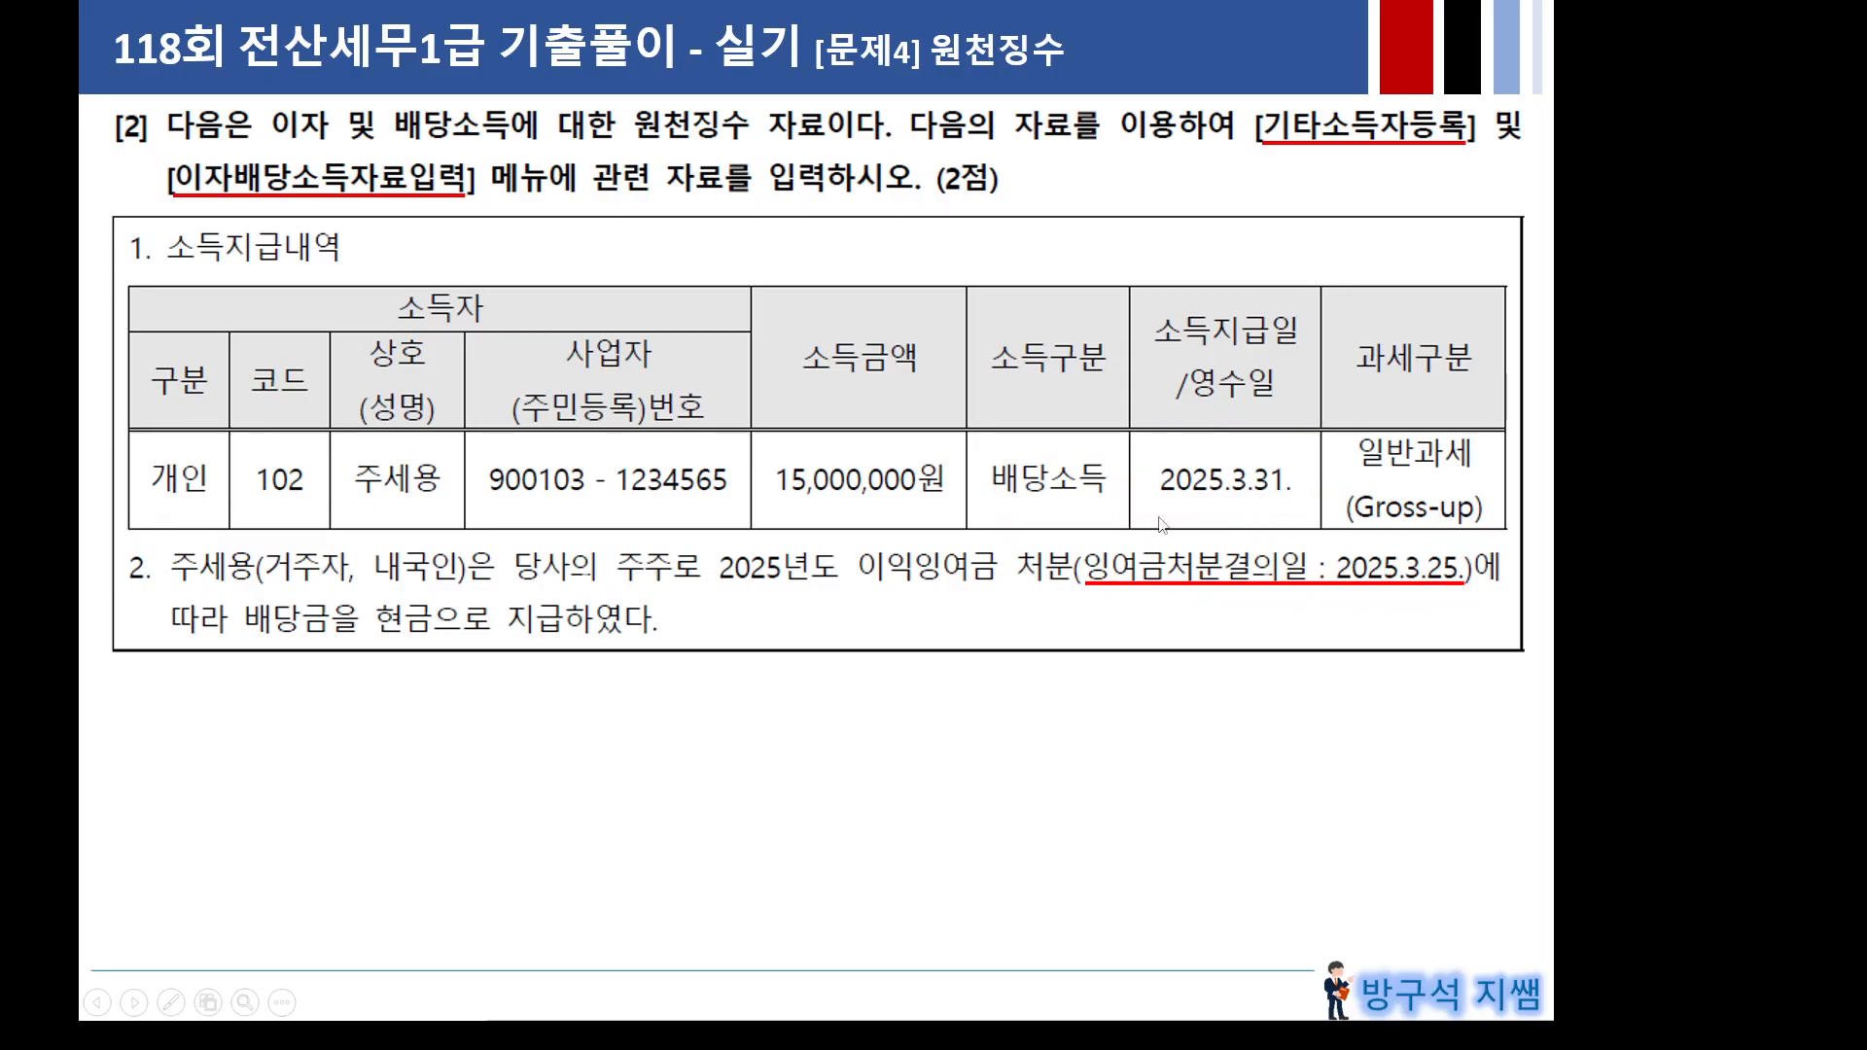
{"action": "key", "text": "Left"}
{"action": "key", "text": "Right"}
{"action": "key", "text": "Escape"}
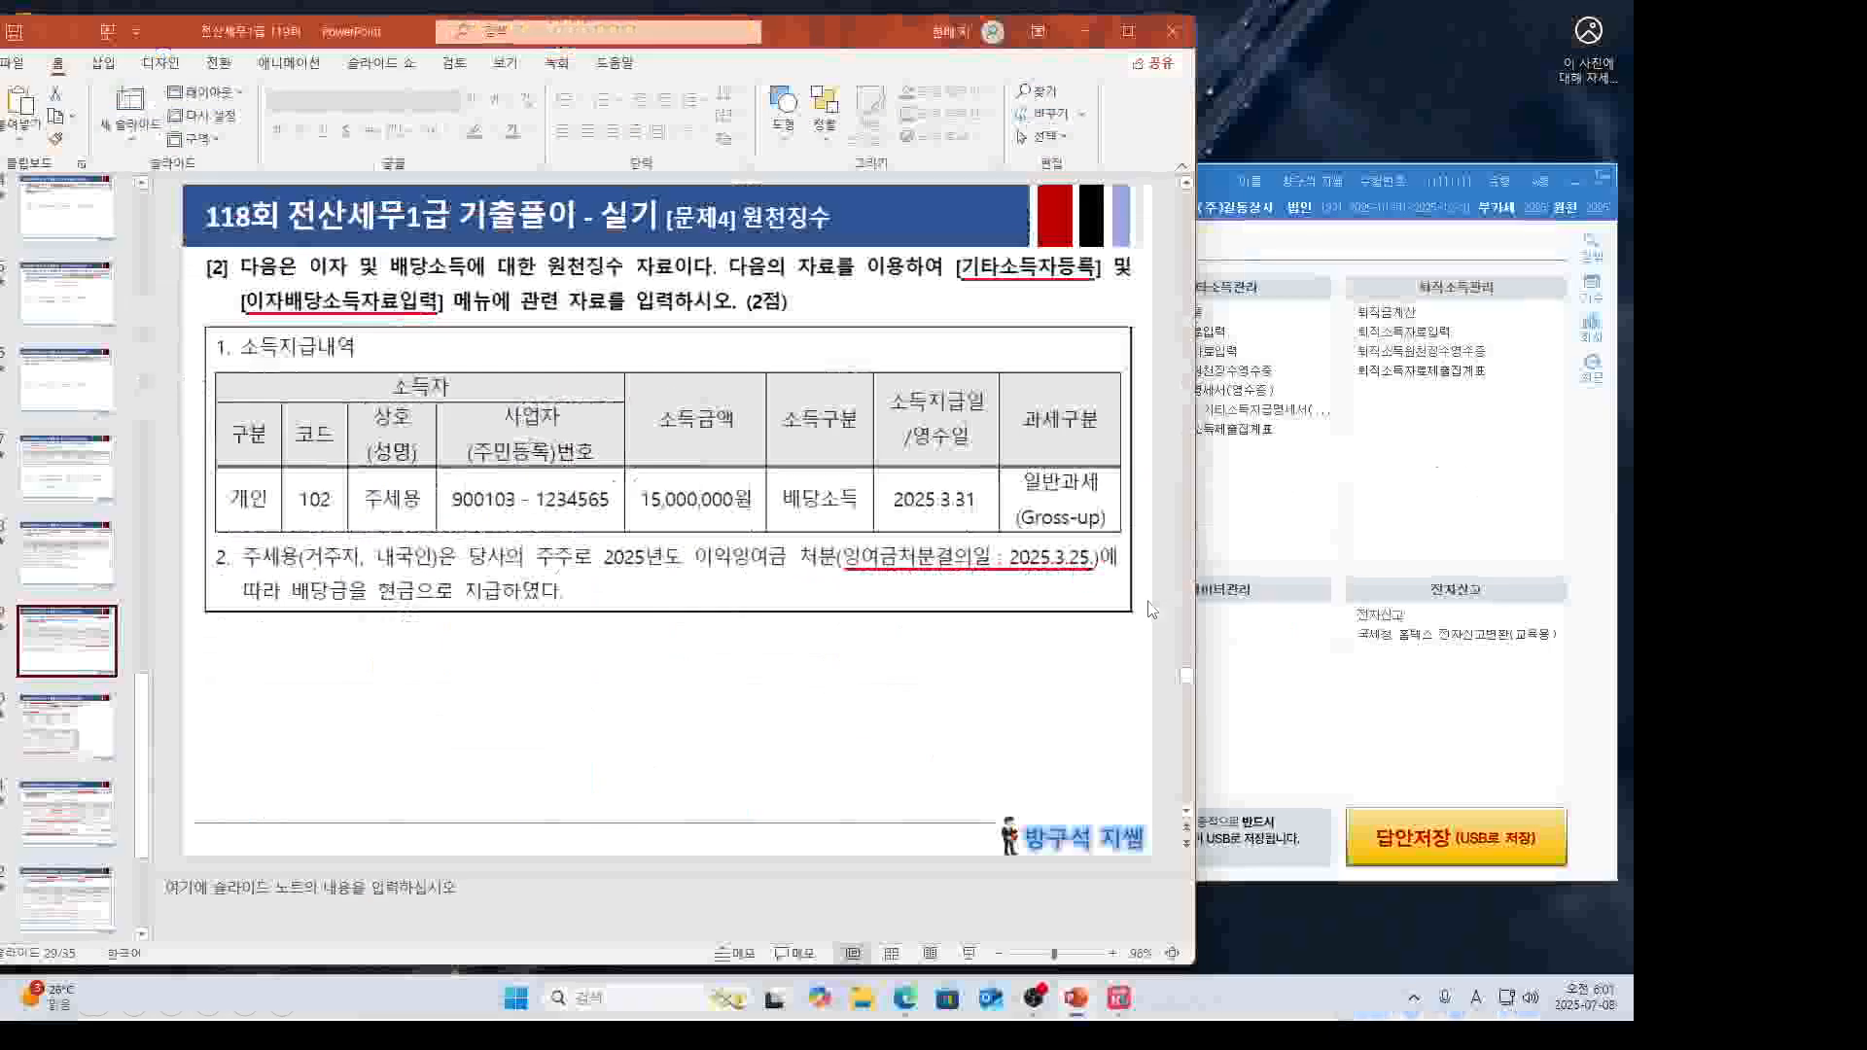
Open 기타소득자등록 and arrange it beside the problem slide.
{"action": "left_click_drag", "start_coordinate": [843, 72], "coordinate": [674, 90]}
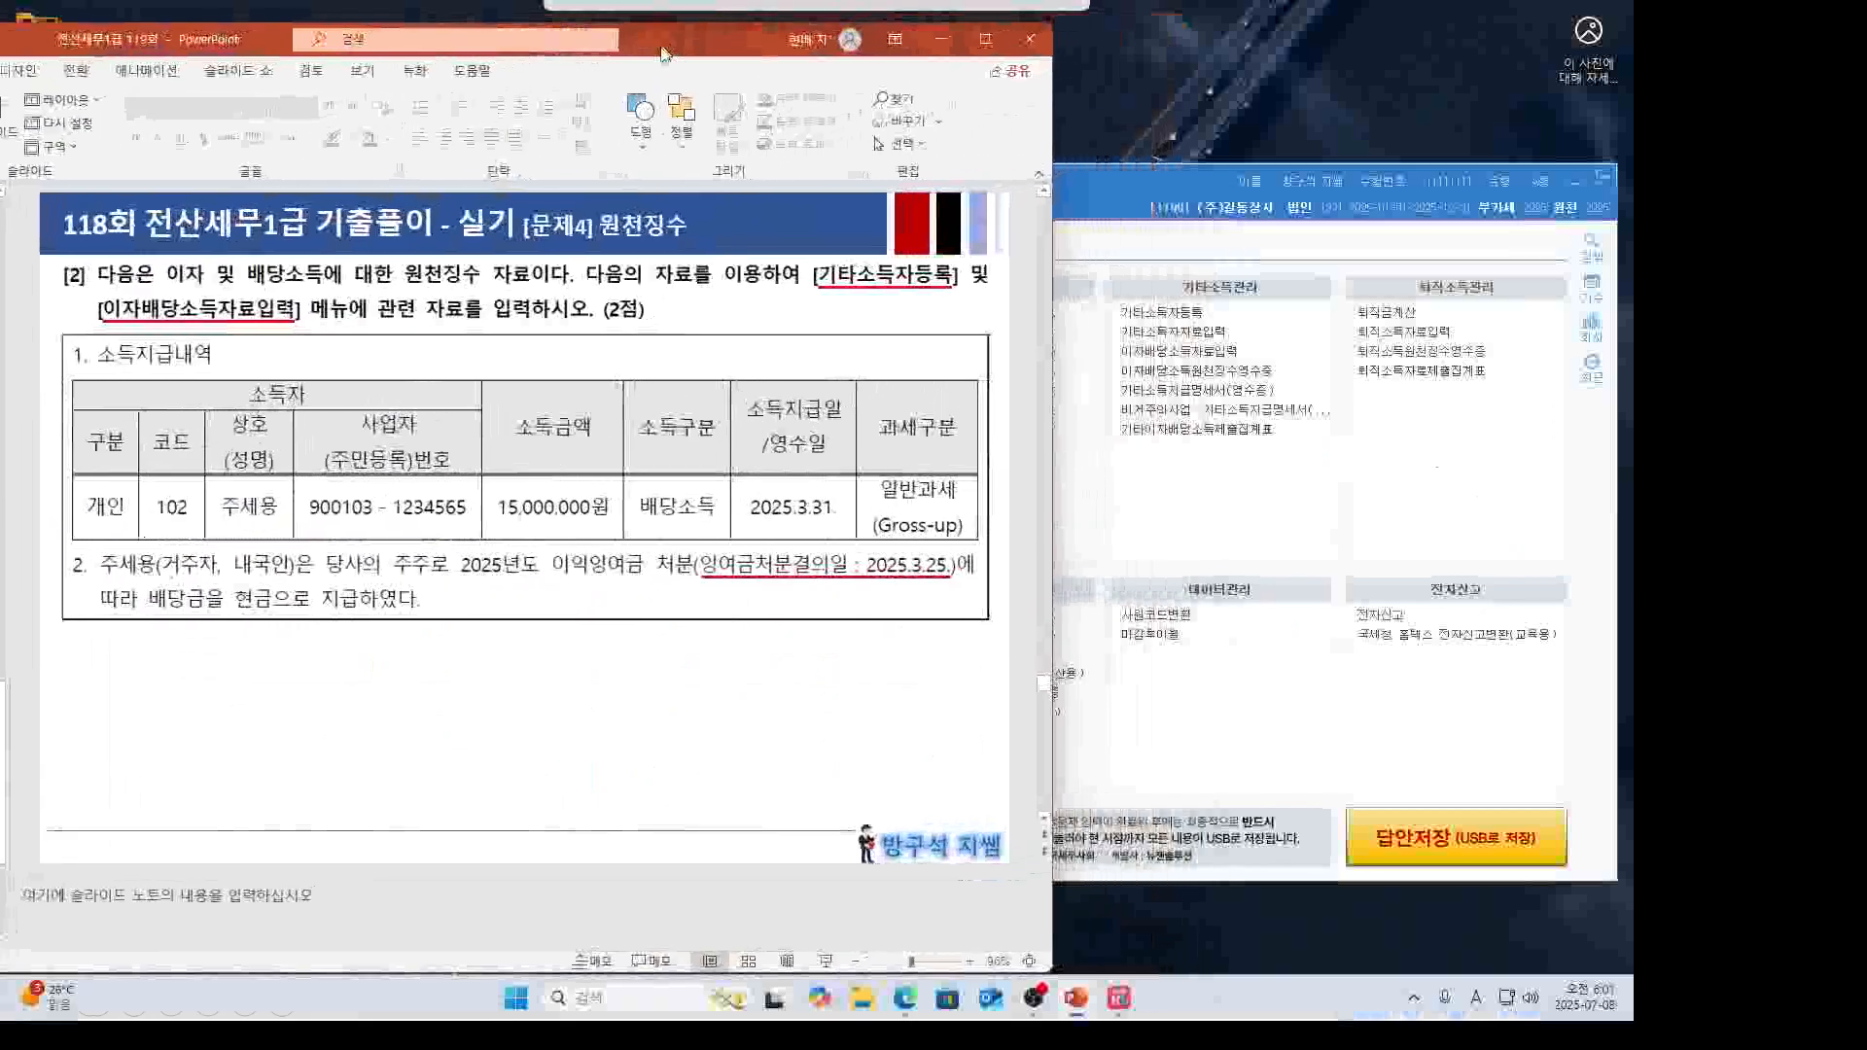
{"action": "left_click", "coordinate": [1251, 518]}
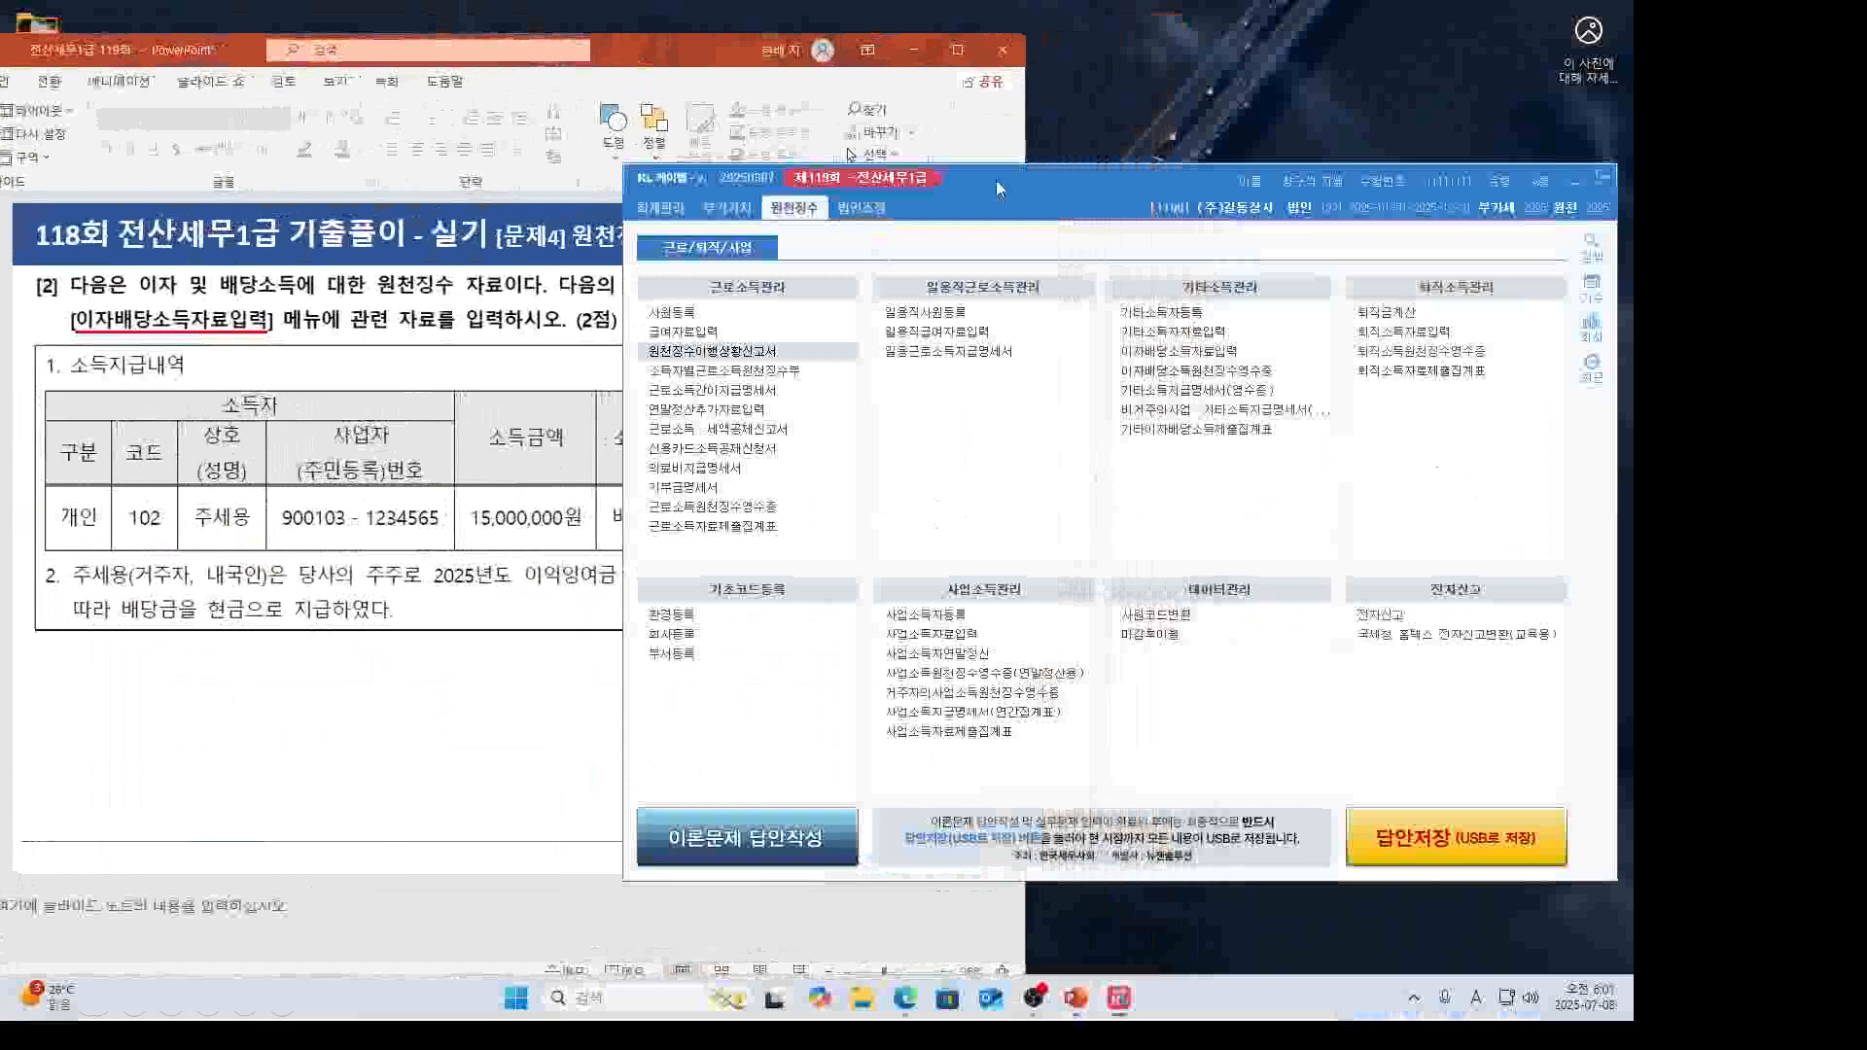
{"action": "left_click_drag", "start_coordinate": [996, 179], "coordinate": [1215, 182]}
{"action": "left_click", "coordinate": [822, 311]}
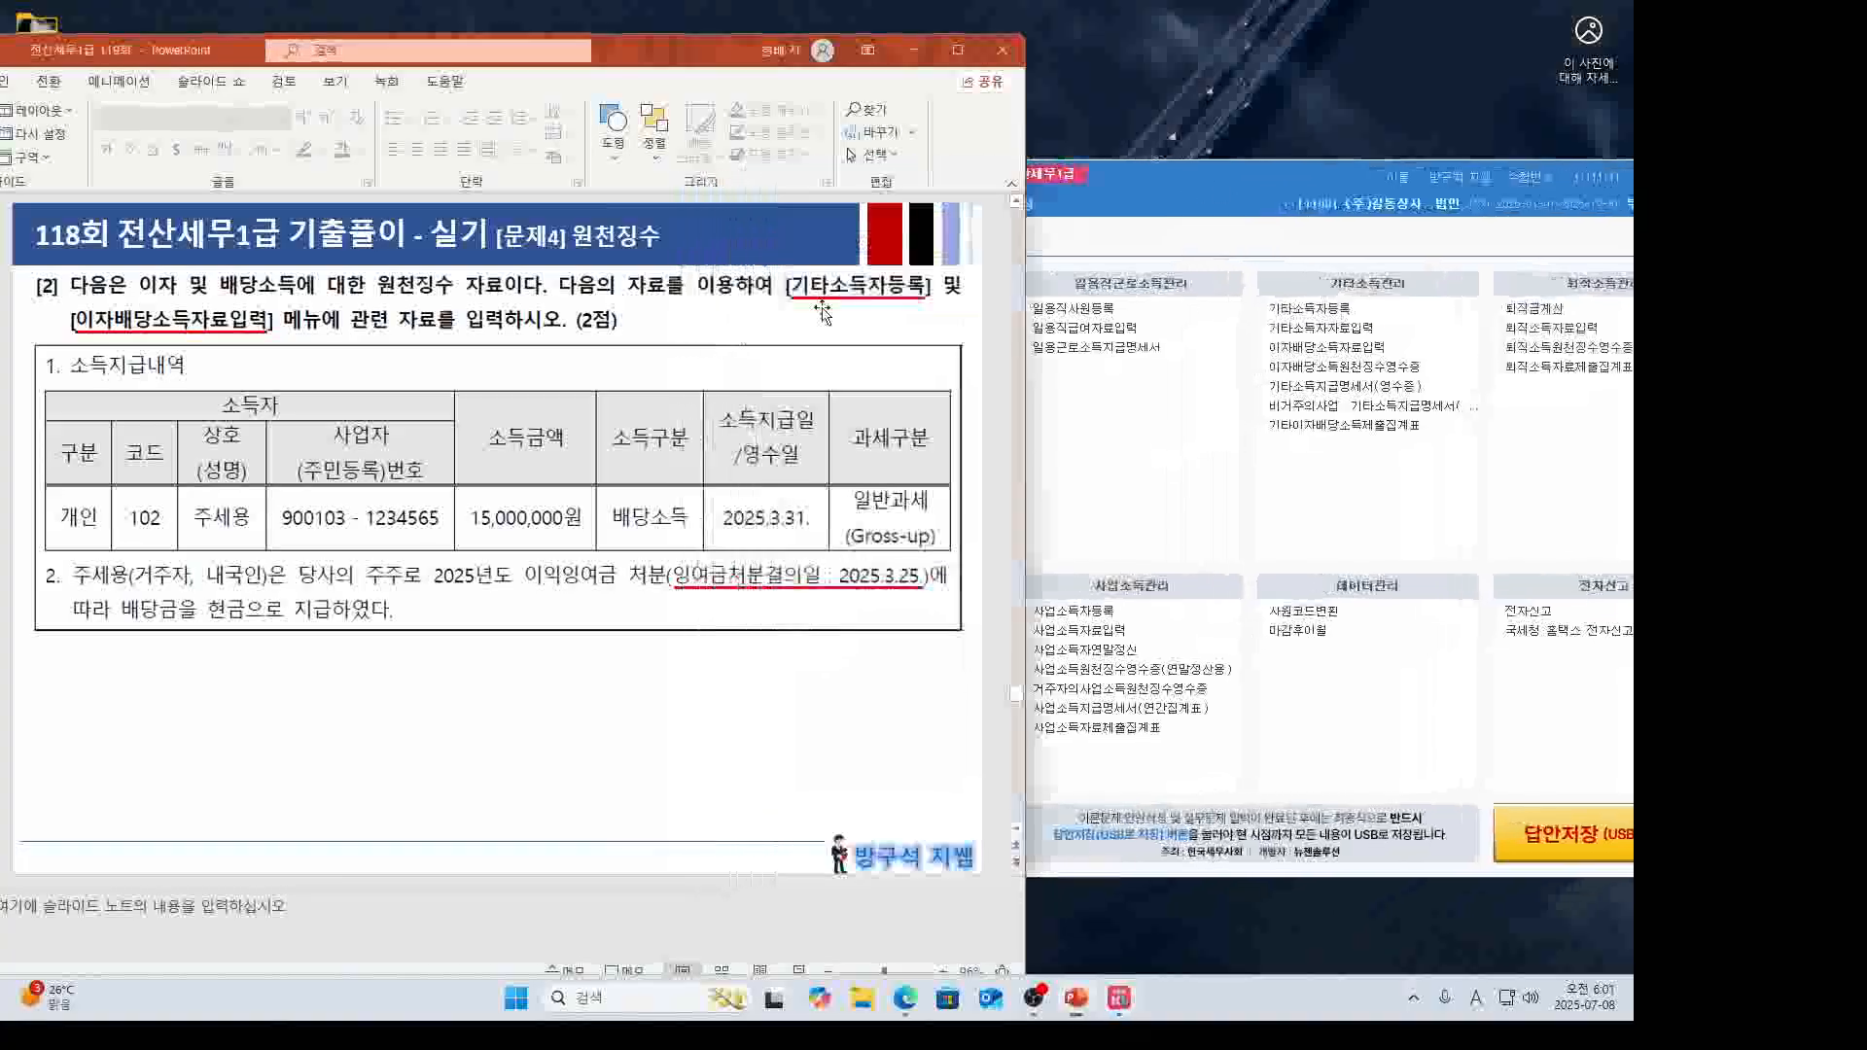
{"action": "left_click", "coordinate": [1270, 308]}
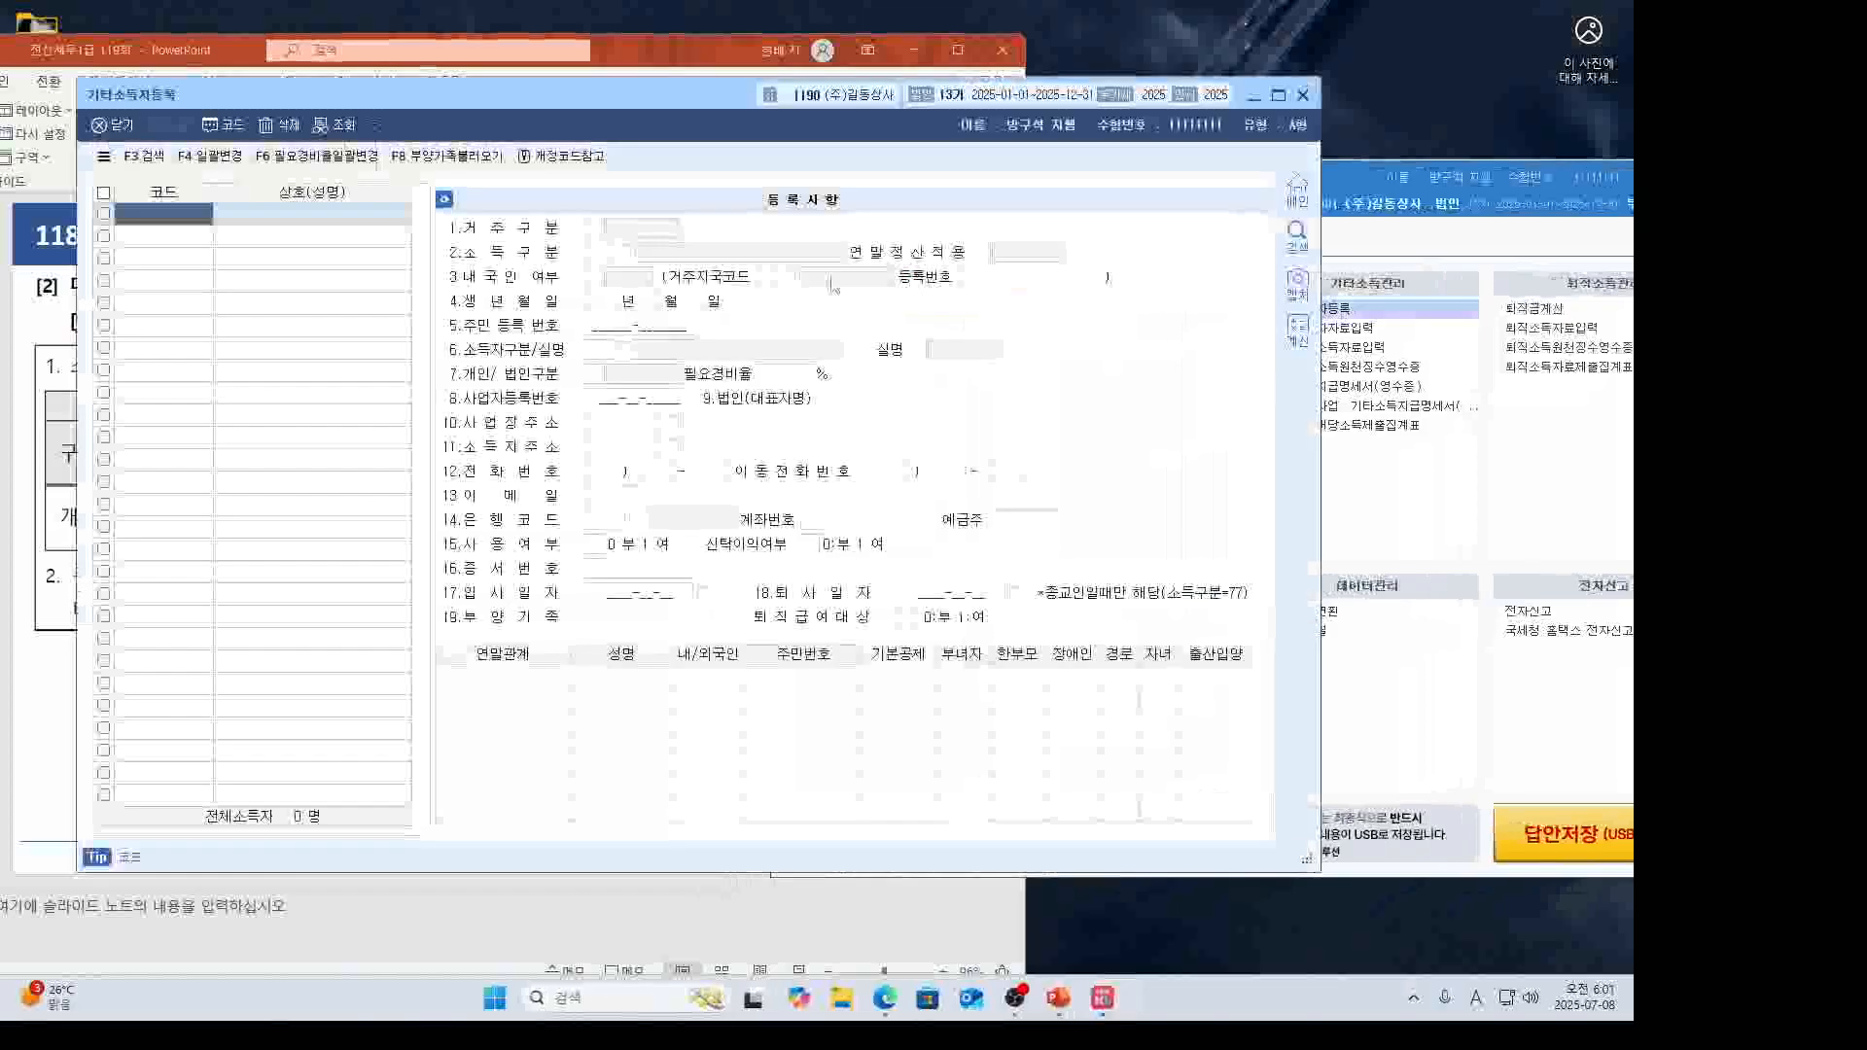
{"action": "left_click_drag", "start_coordinate": [729, 98], "coordinate": [1203, 118]}
{"action": "left_click", "coordinate": [674, 55]}
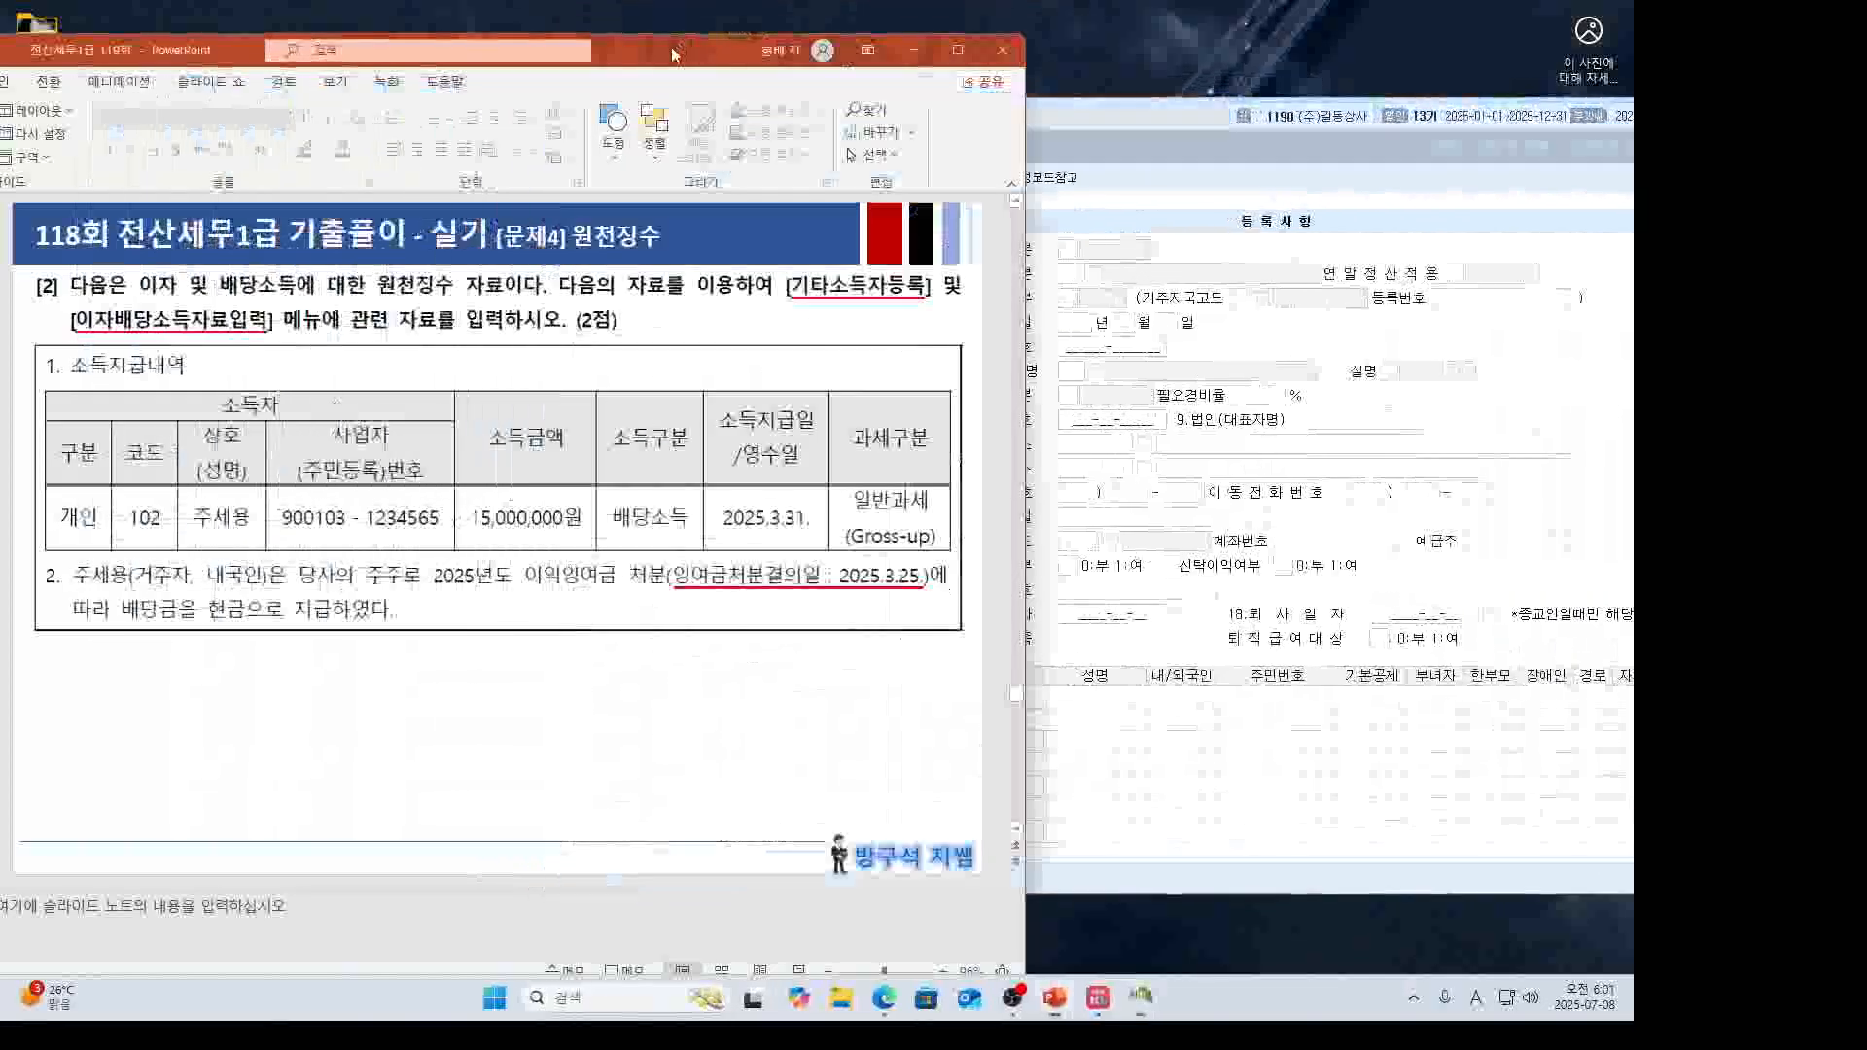
{"action": "left_click_drag", "start_coordinate": [674, 55], "coordinate": [624, 44]}
{"action": "left_click", "coordinate": [705, 255]}
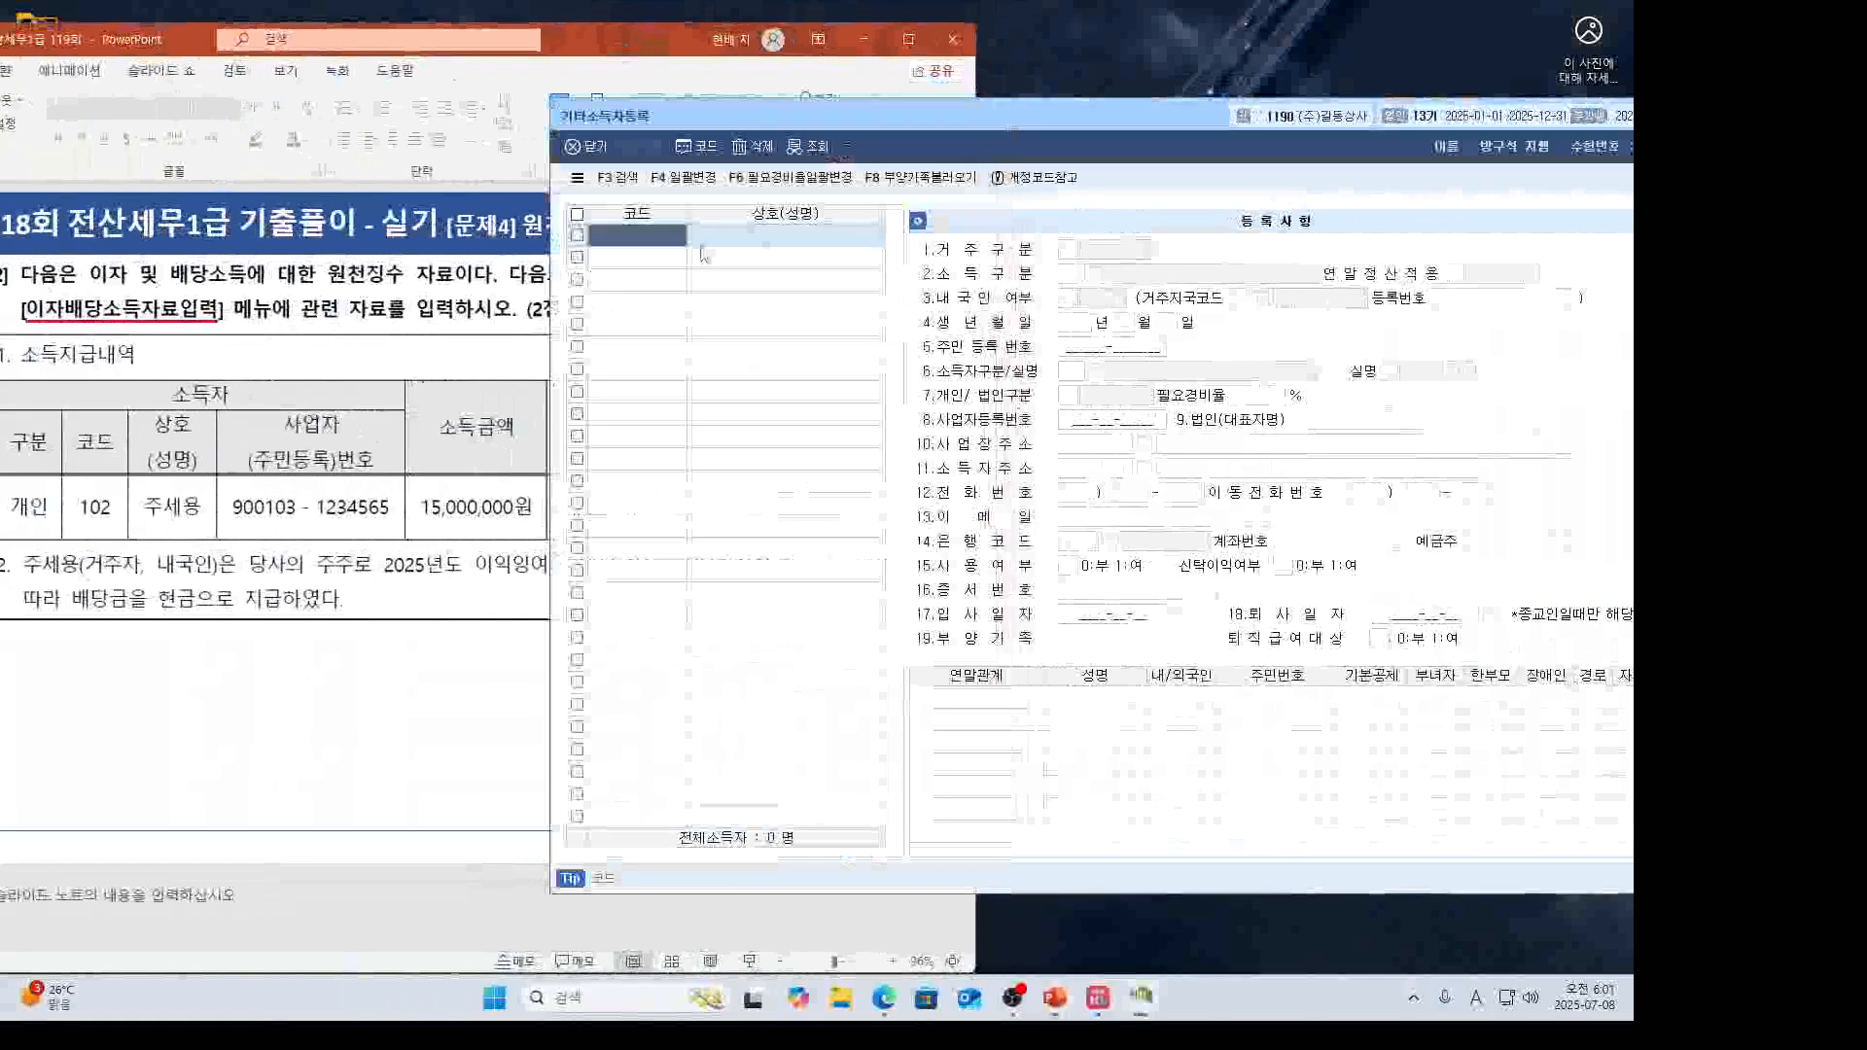
Enter code 102 with the shareholder's name as a resident, then search income types for 주주.
{"action": "type", "text": "10"}
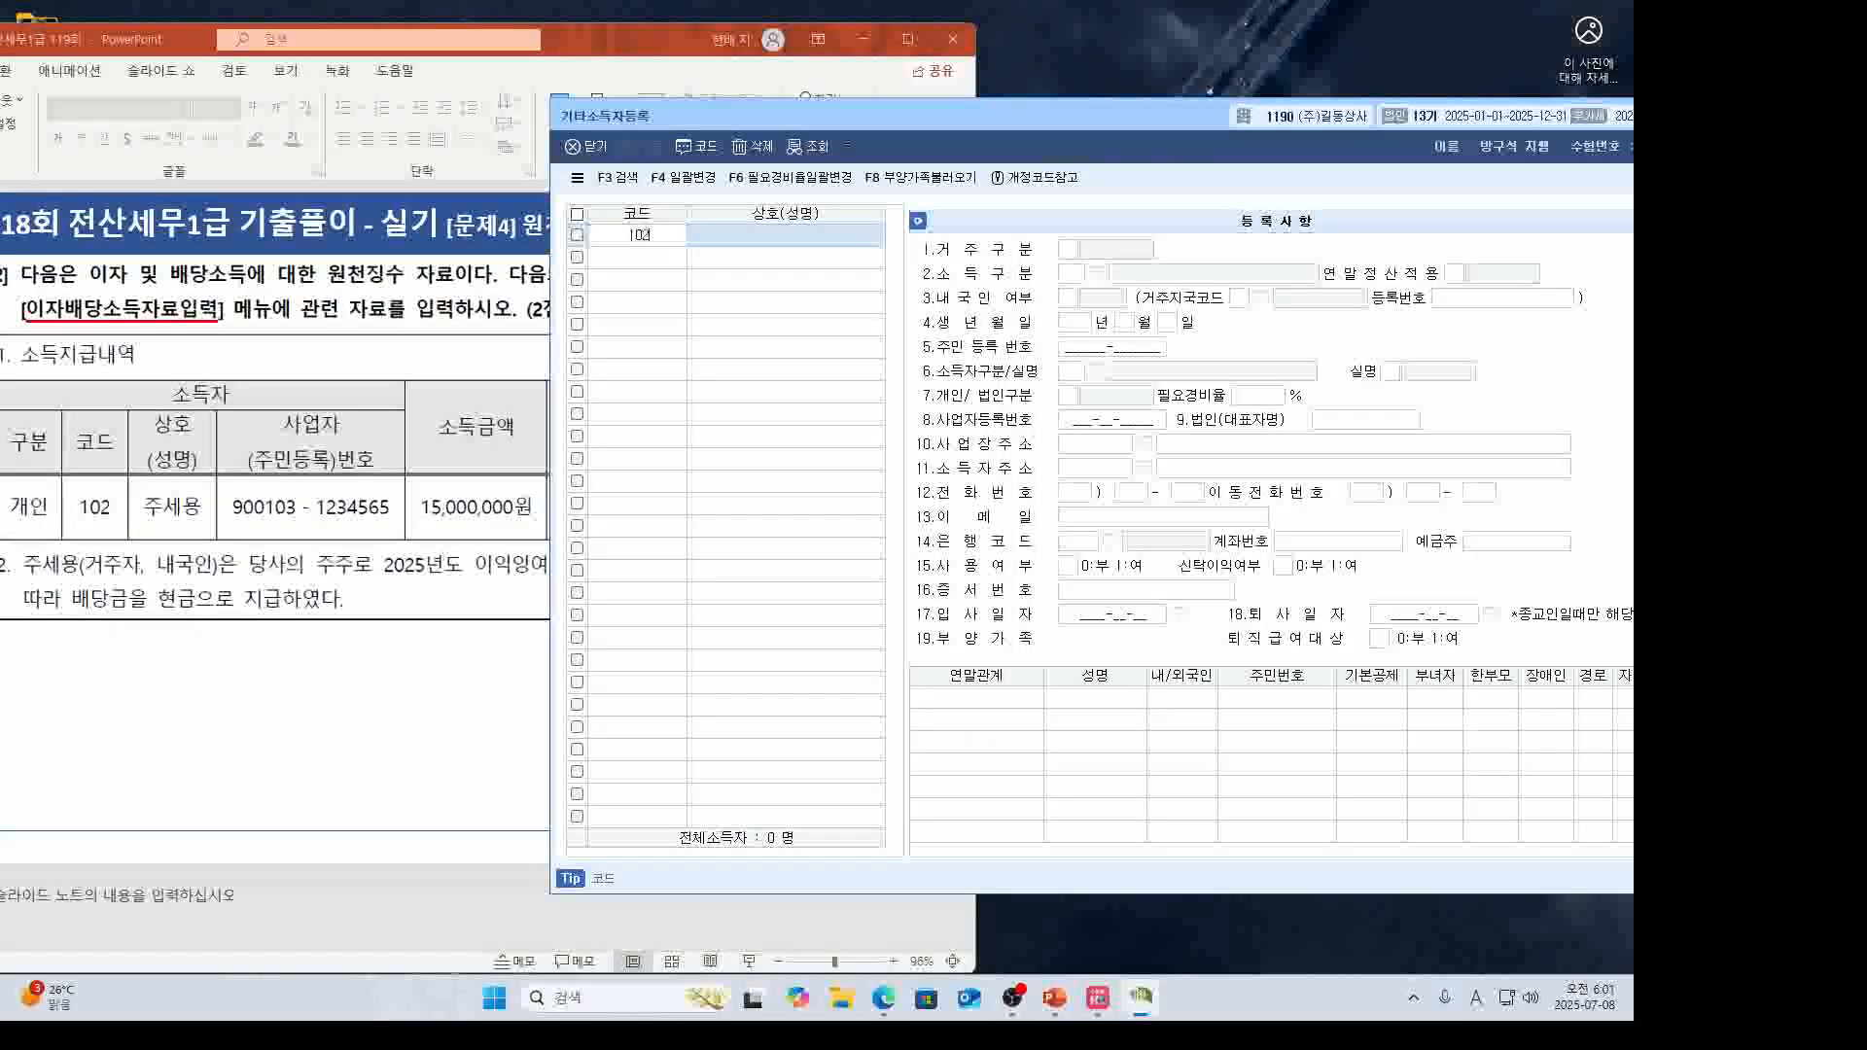
{"action": "type", "text": "2"}
{"action": "key", "text": "Return"}
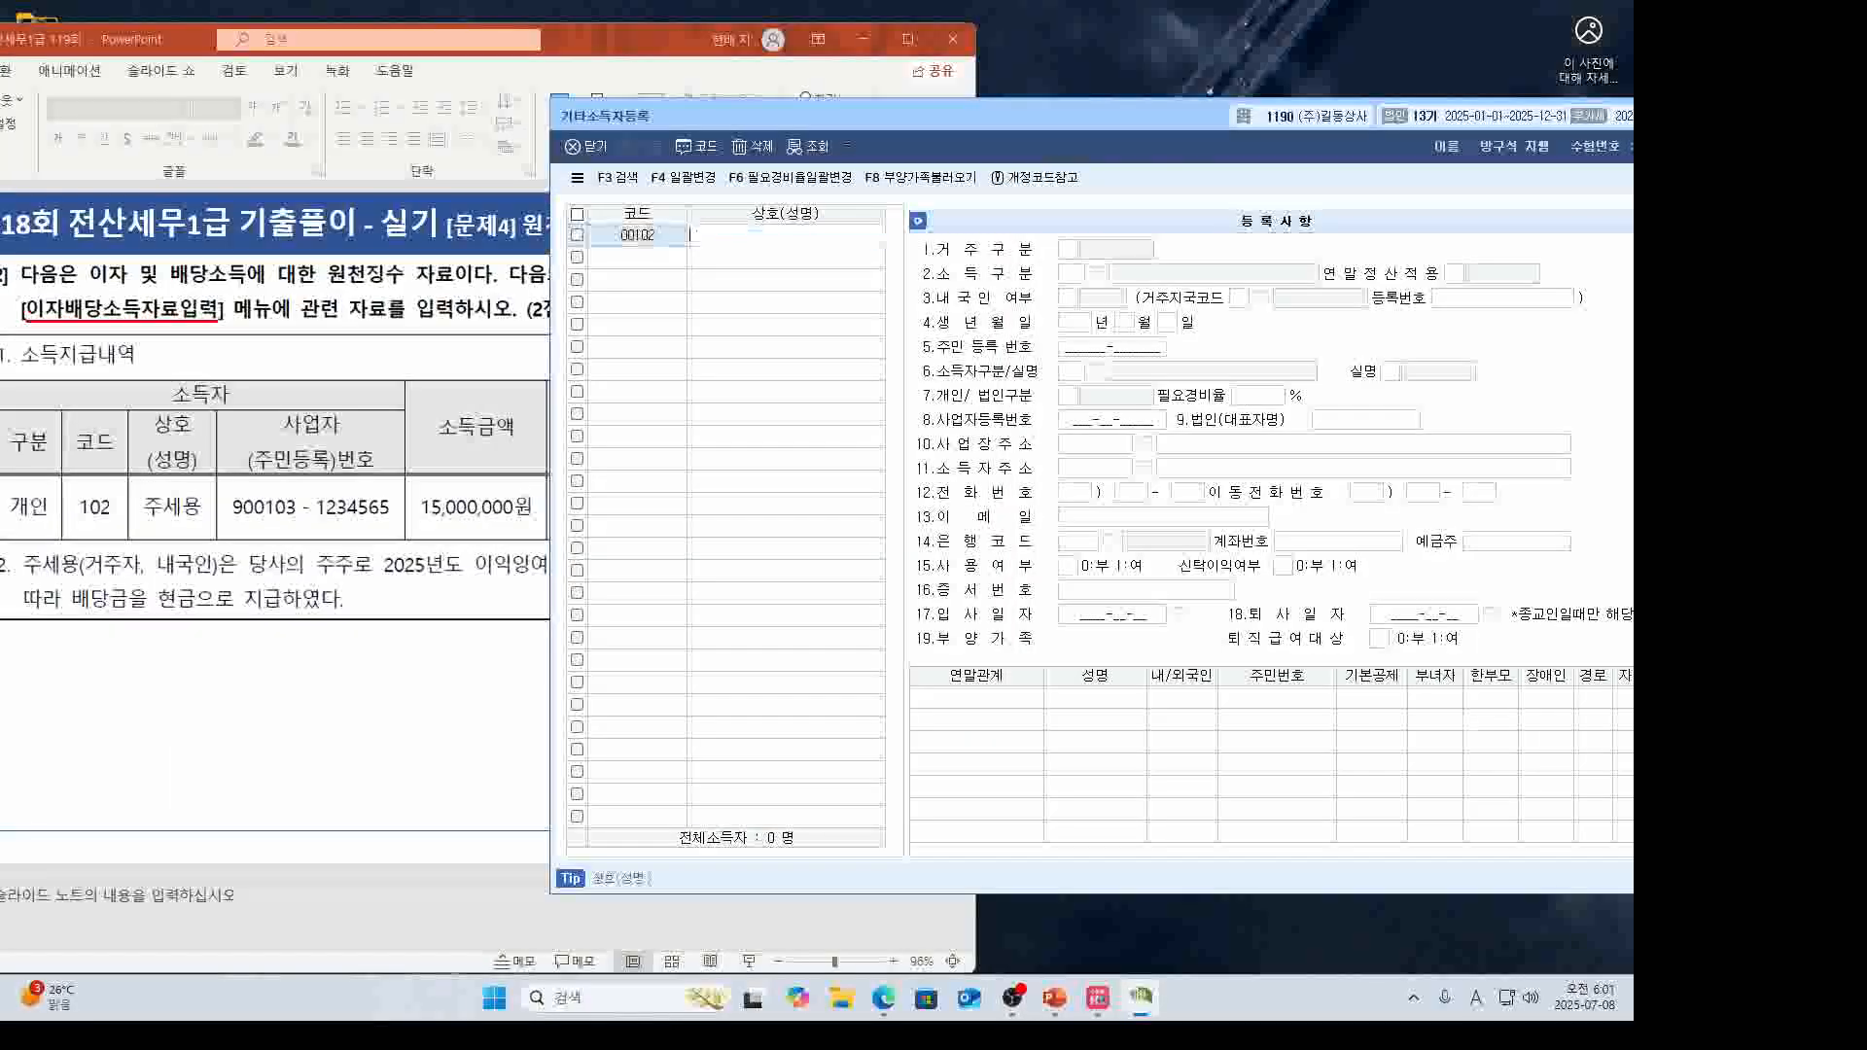
{"action": "key", "text": "Return"}
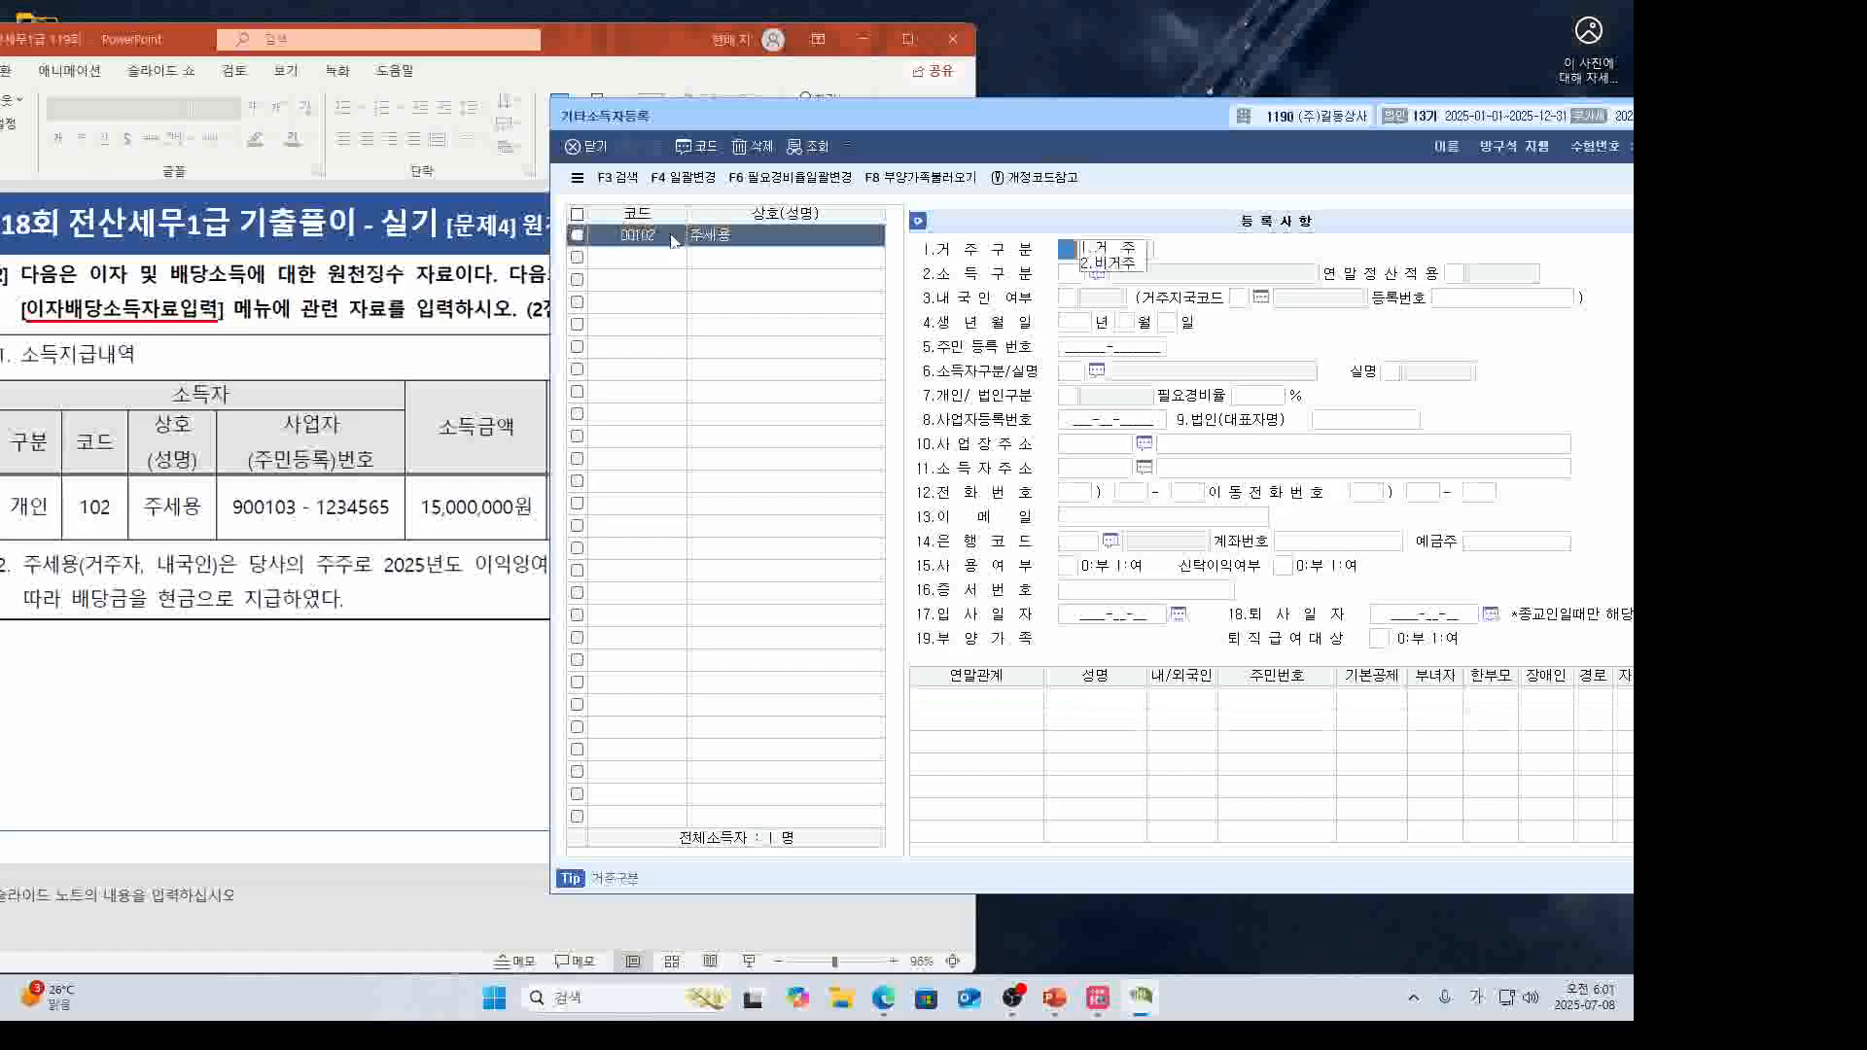
{"action": "key", "text": "Return"}
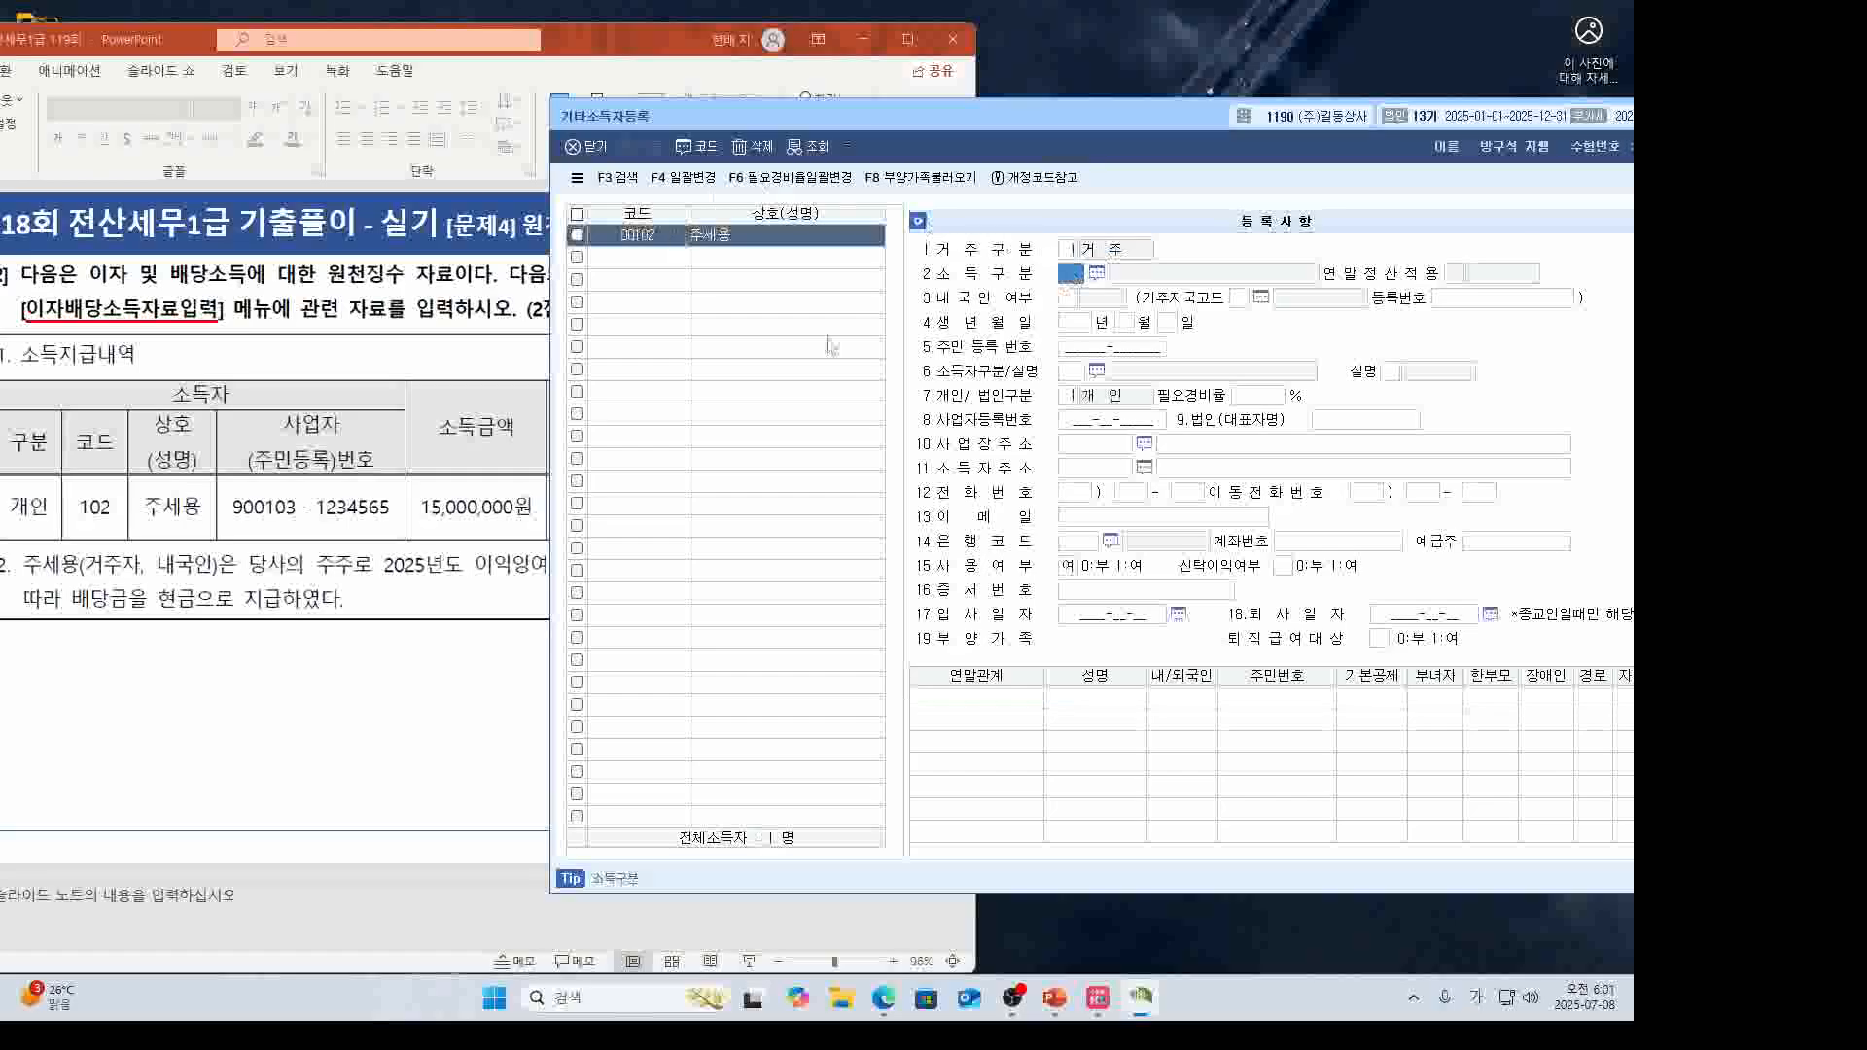
{"action": "left_click", "coordinate": [377, 662]}
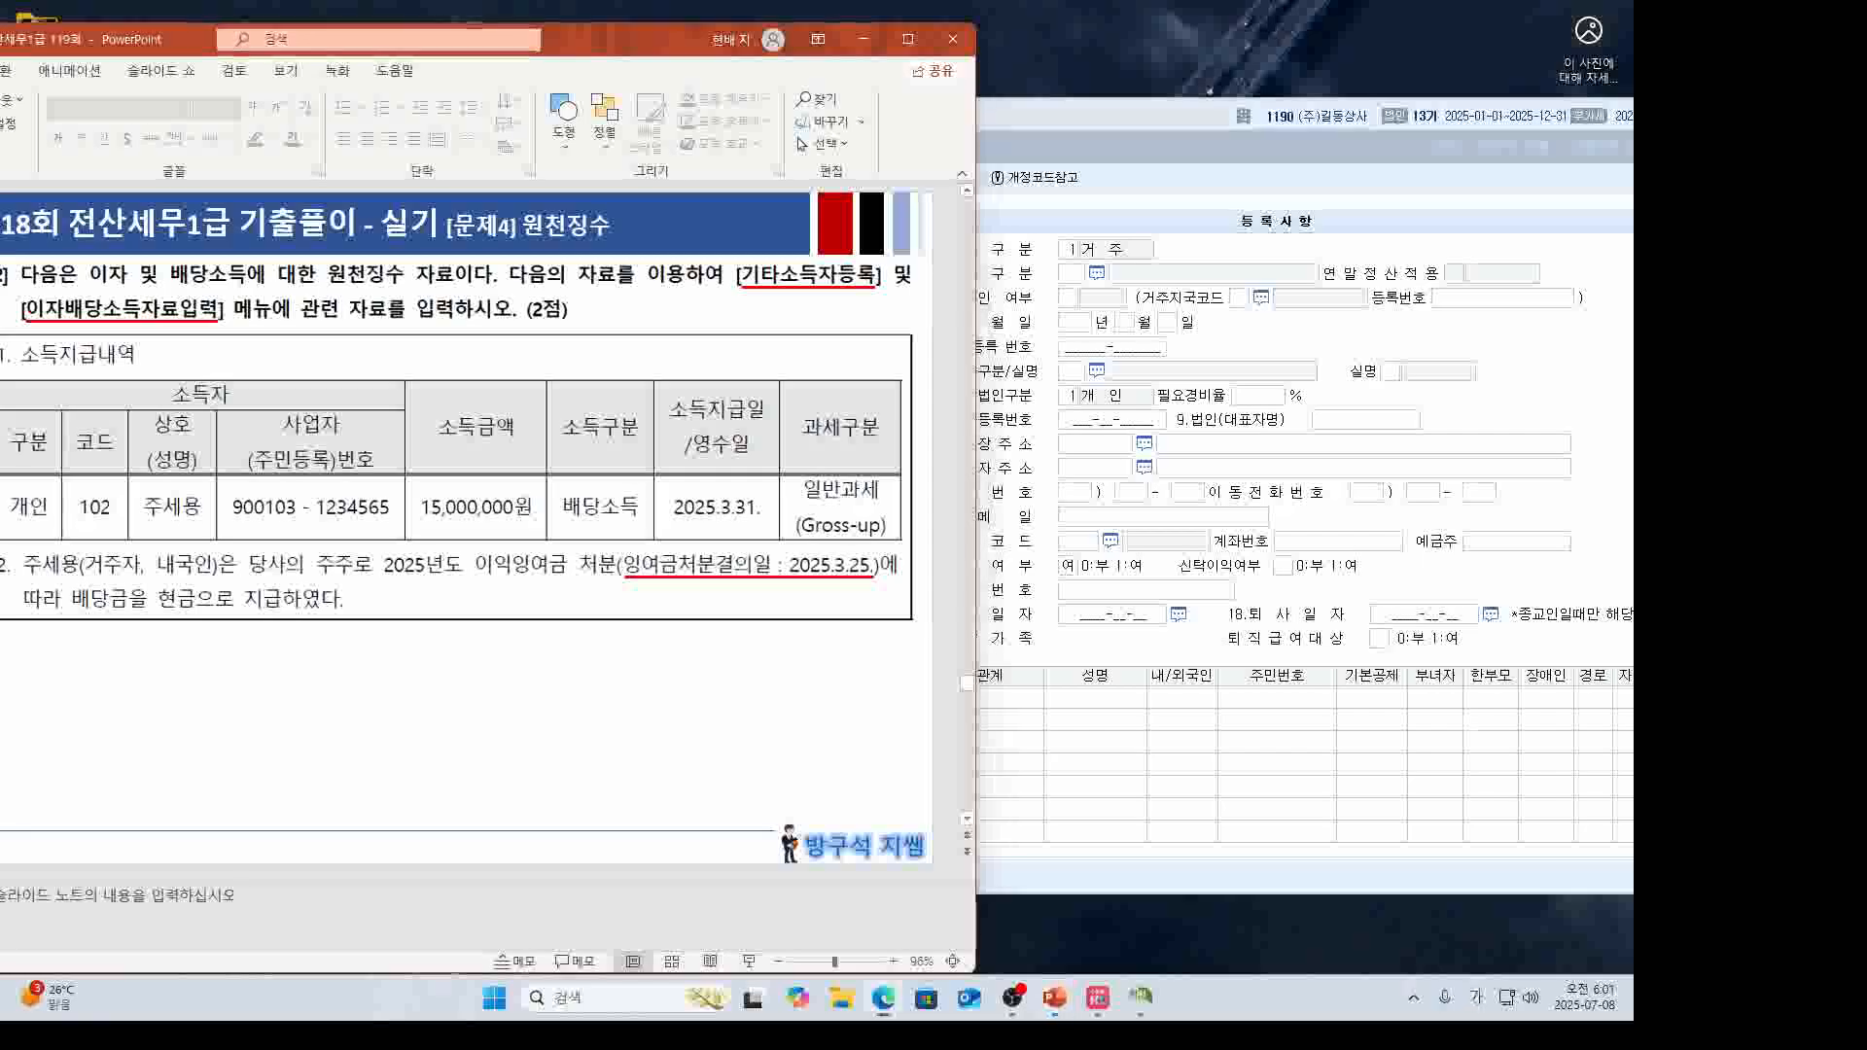
{"action": "left_click", "coordinate": [1089, 131]}
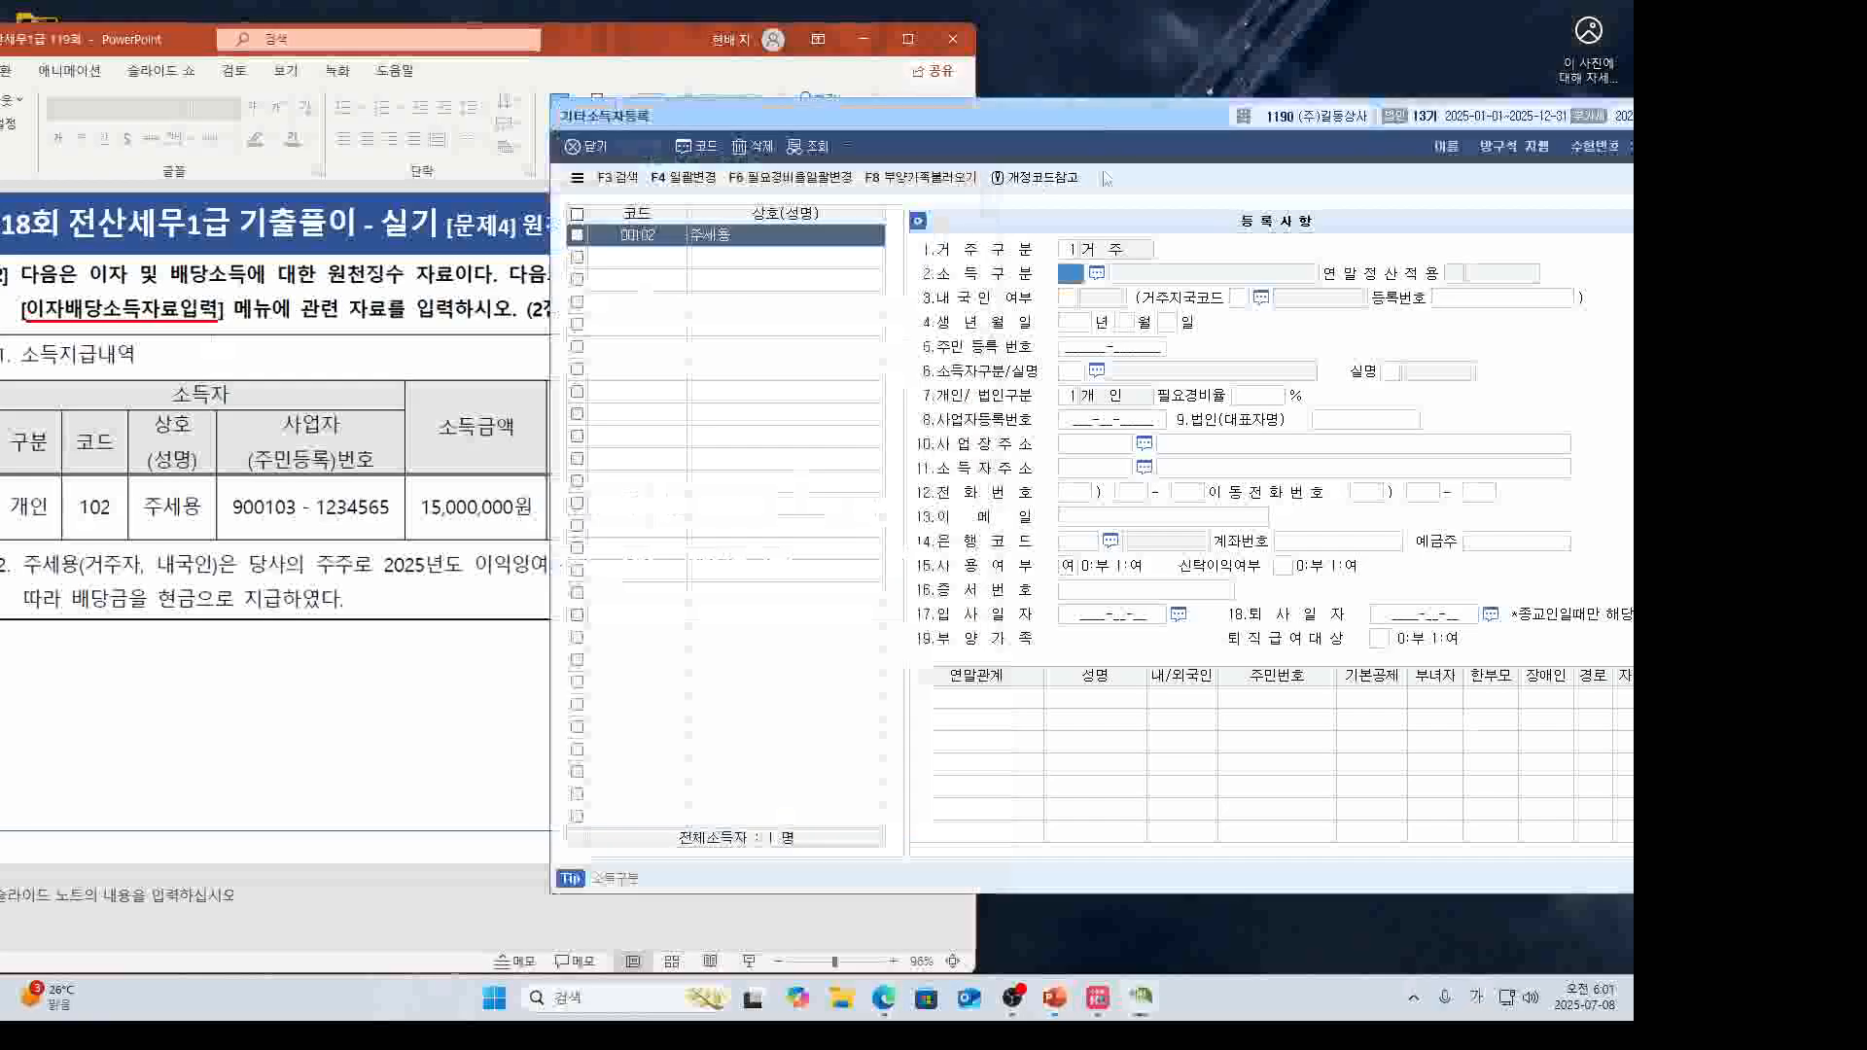
{"action": "left_click", "coordinate": [1096, 273]}
{"action": "type", "text": "주주"}
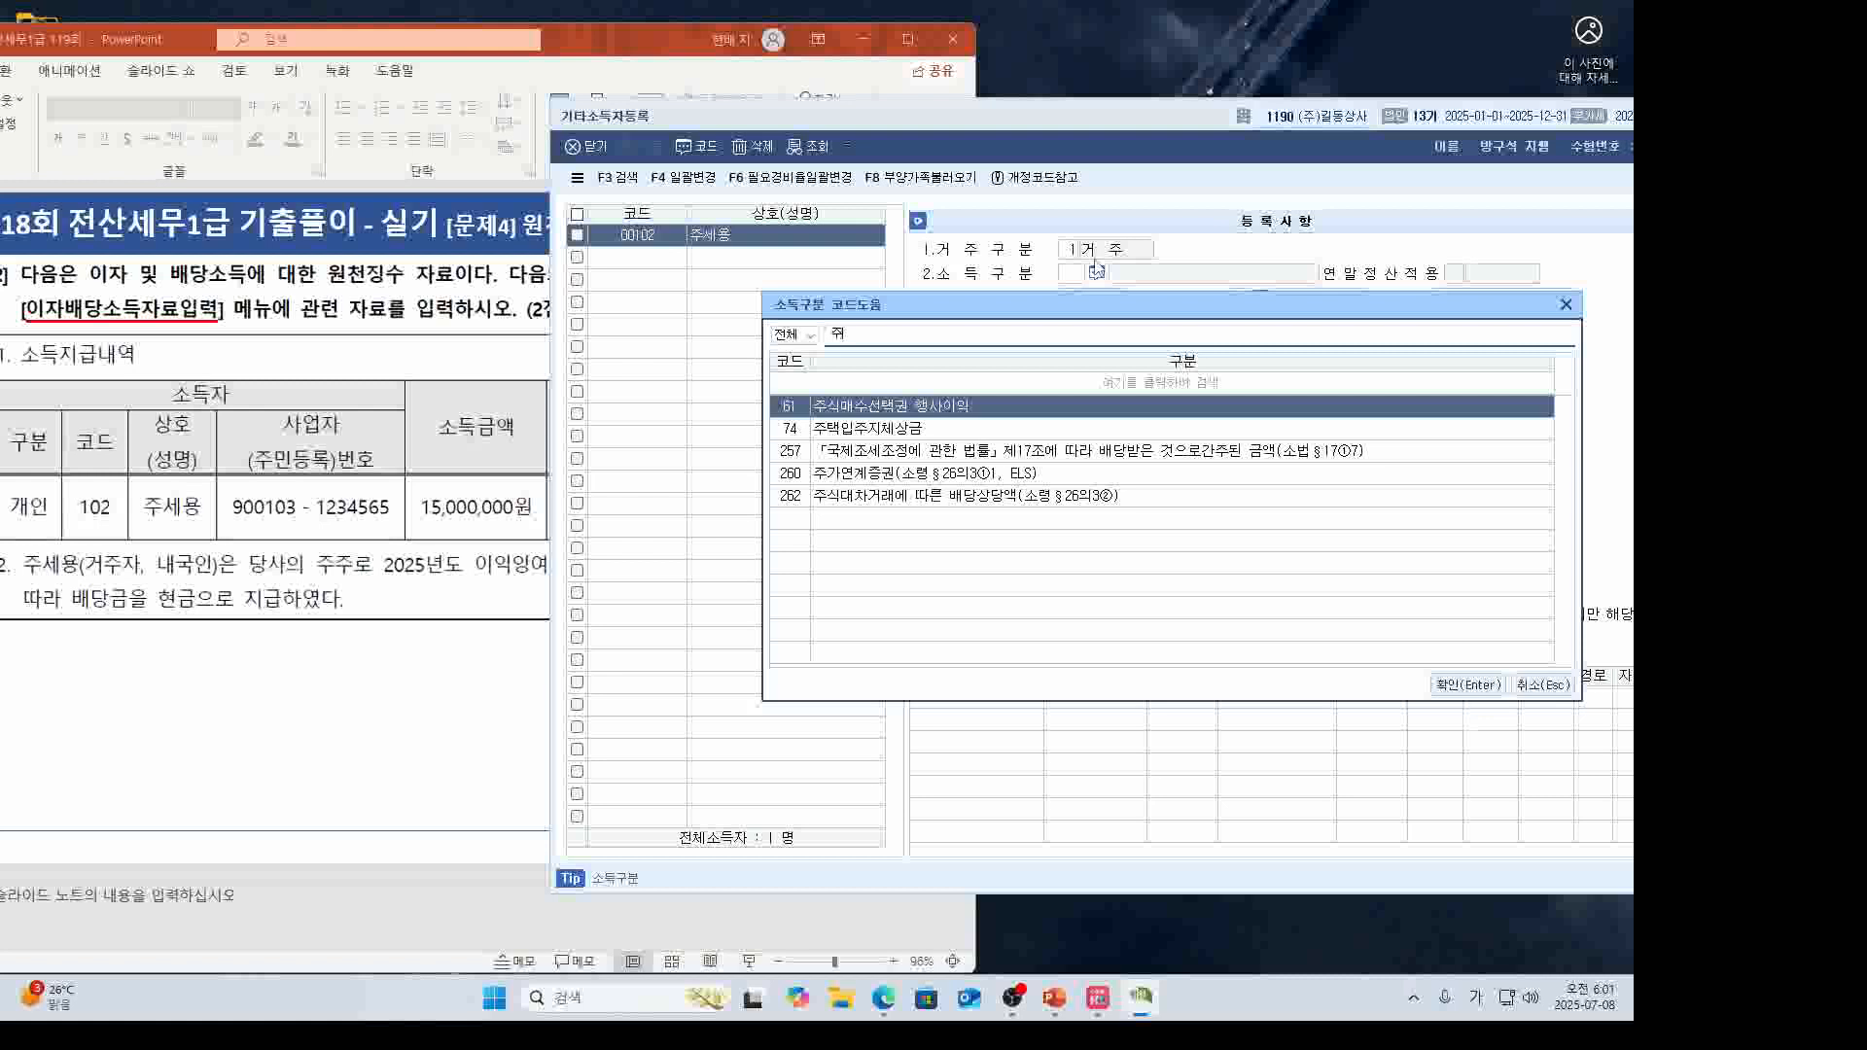
Search 배당 and set income type 251 domestic corporate dividend.
{"action": "key", "text": "BackSpace"}
{"action": "type", "text": "배당"}
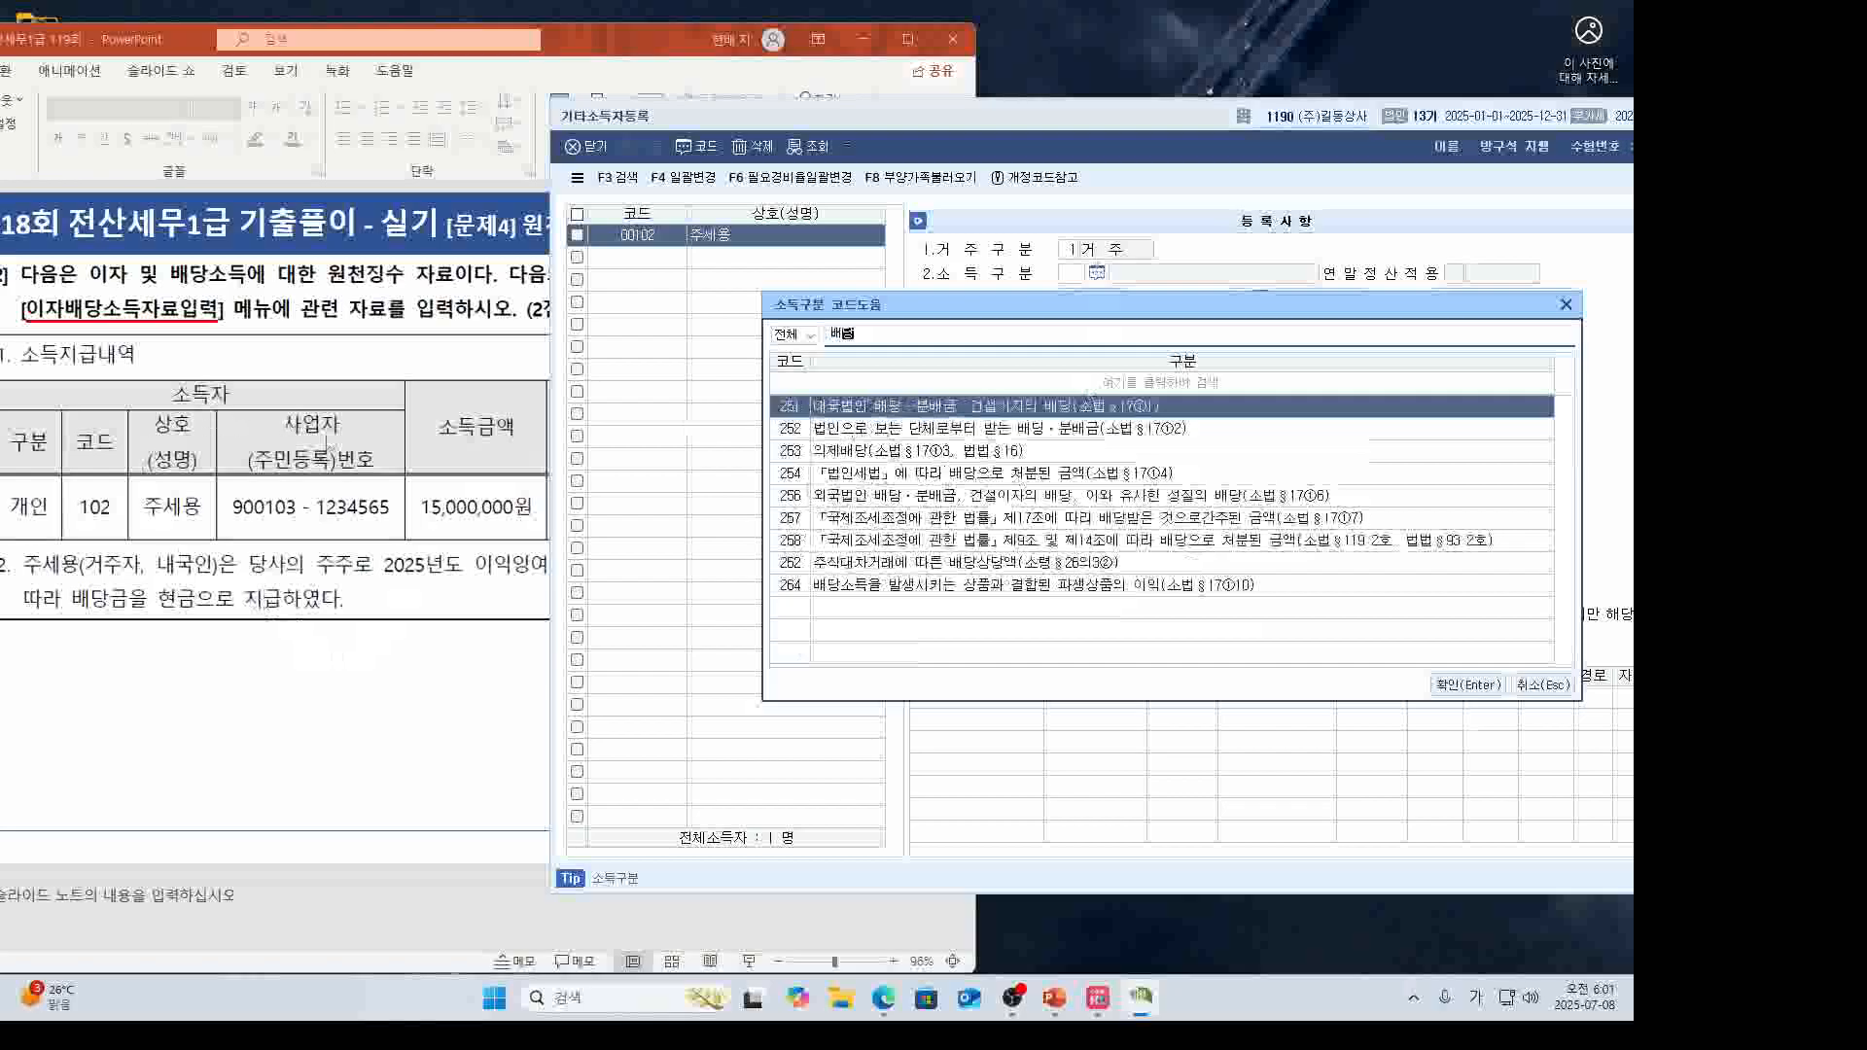
{"action": "left_click", "coordinate": [358, 632]}
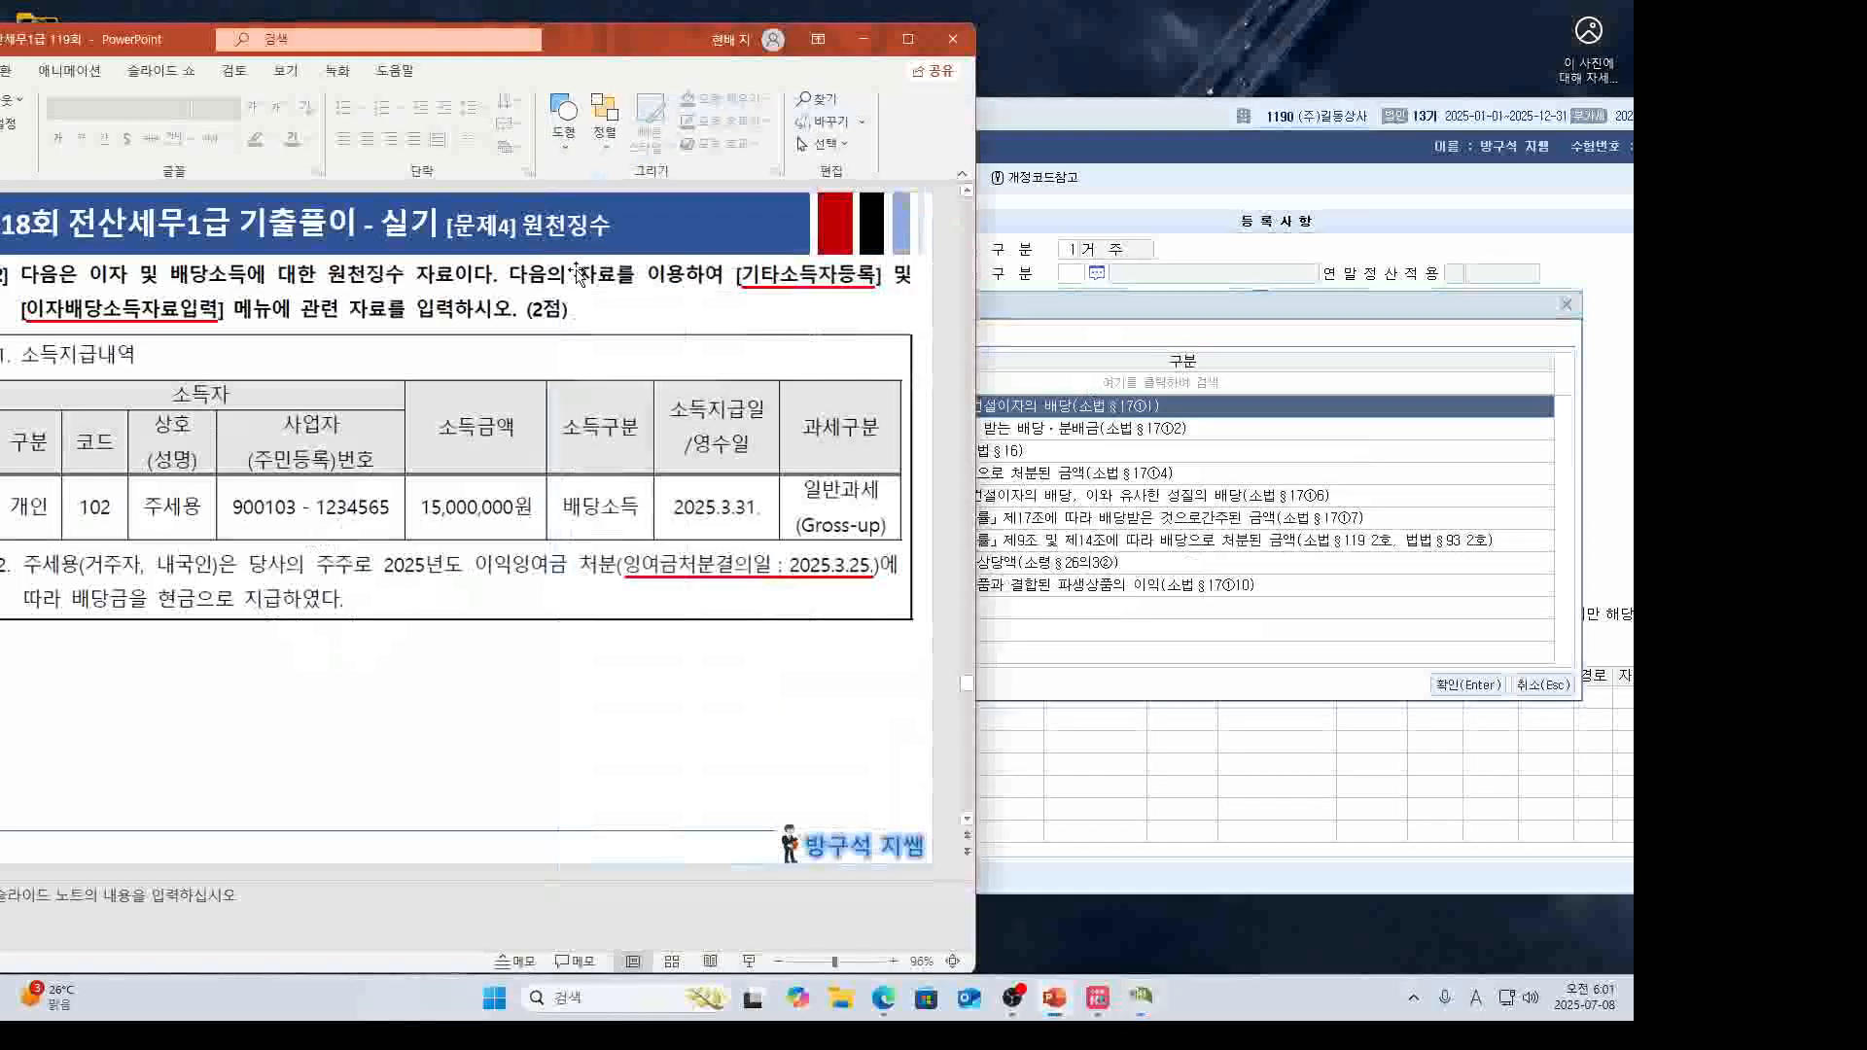
{"action": "left_click_drag", "start_coordinate": [637, 41], "coordinate": [670, 40]}
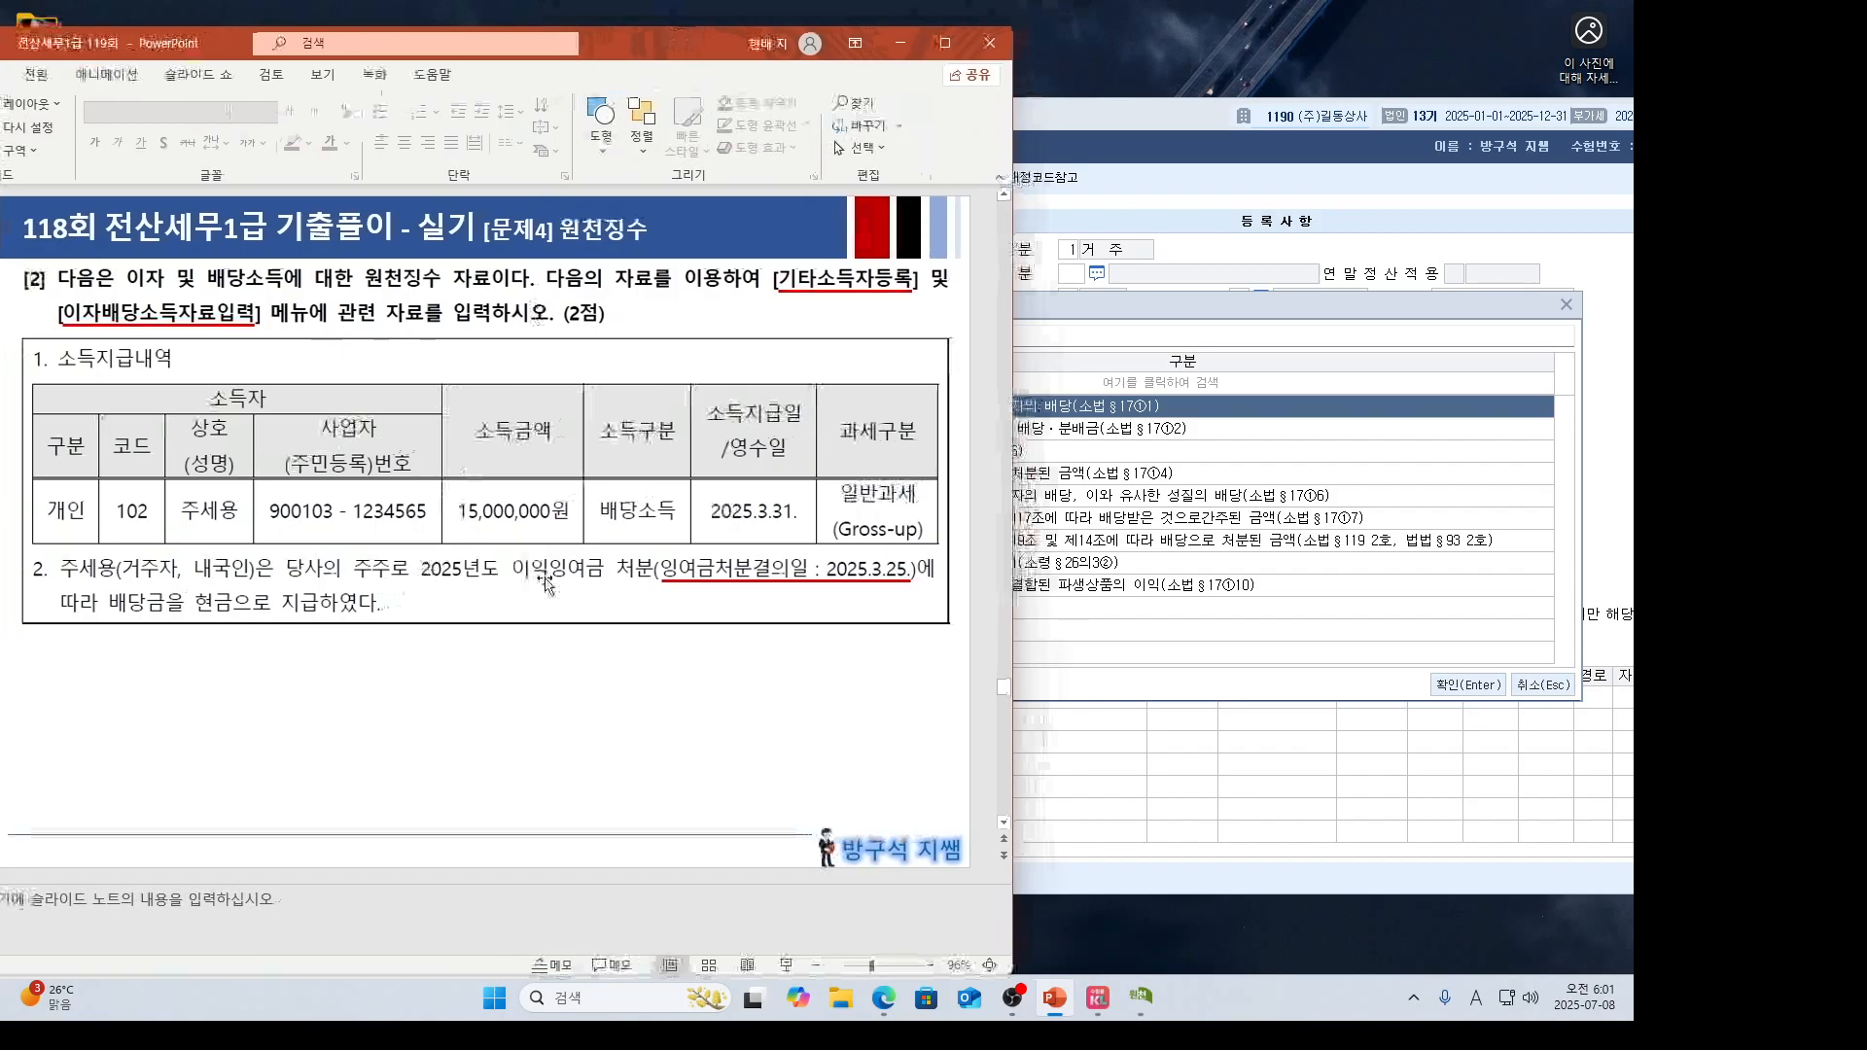
{"action": "left_click", "coordinate": [1073, 311]}
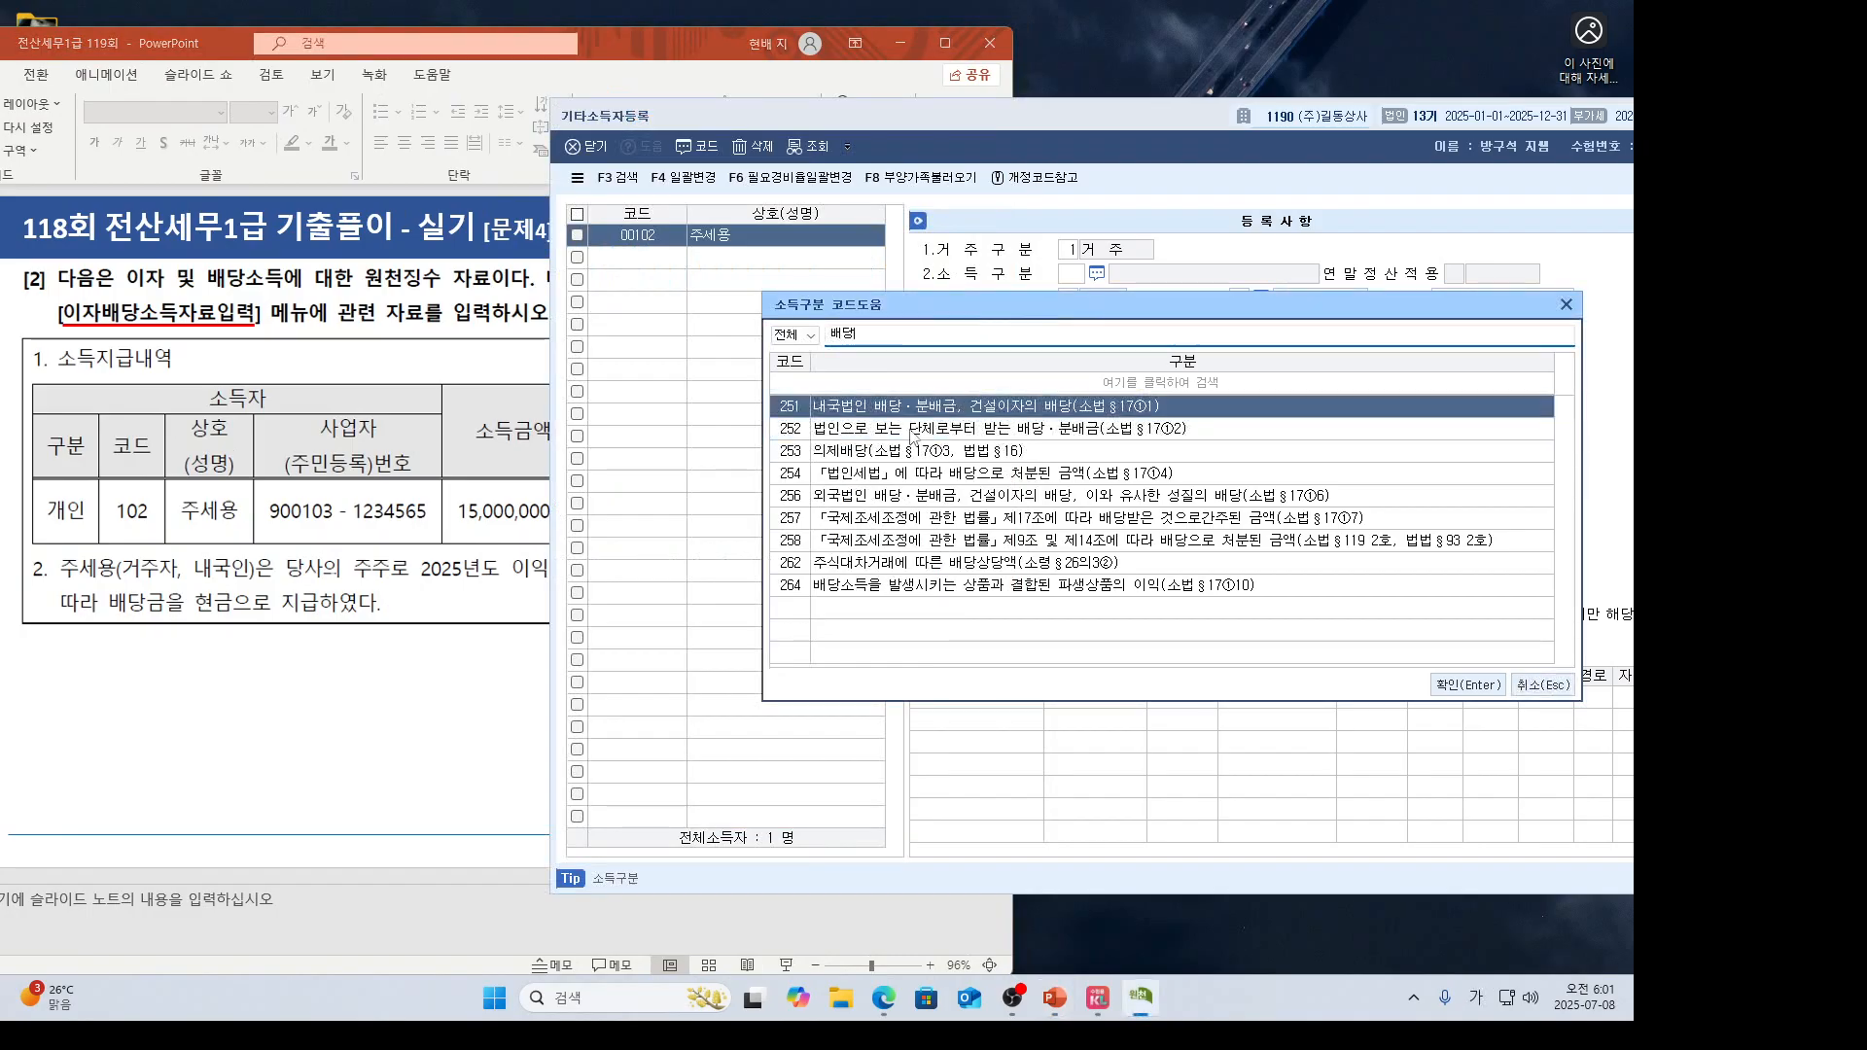
{"action": "key", "text": "Return"}
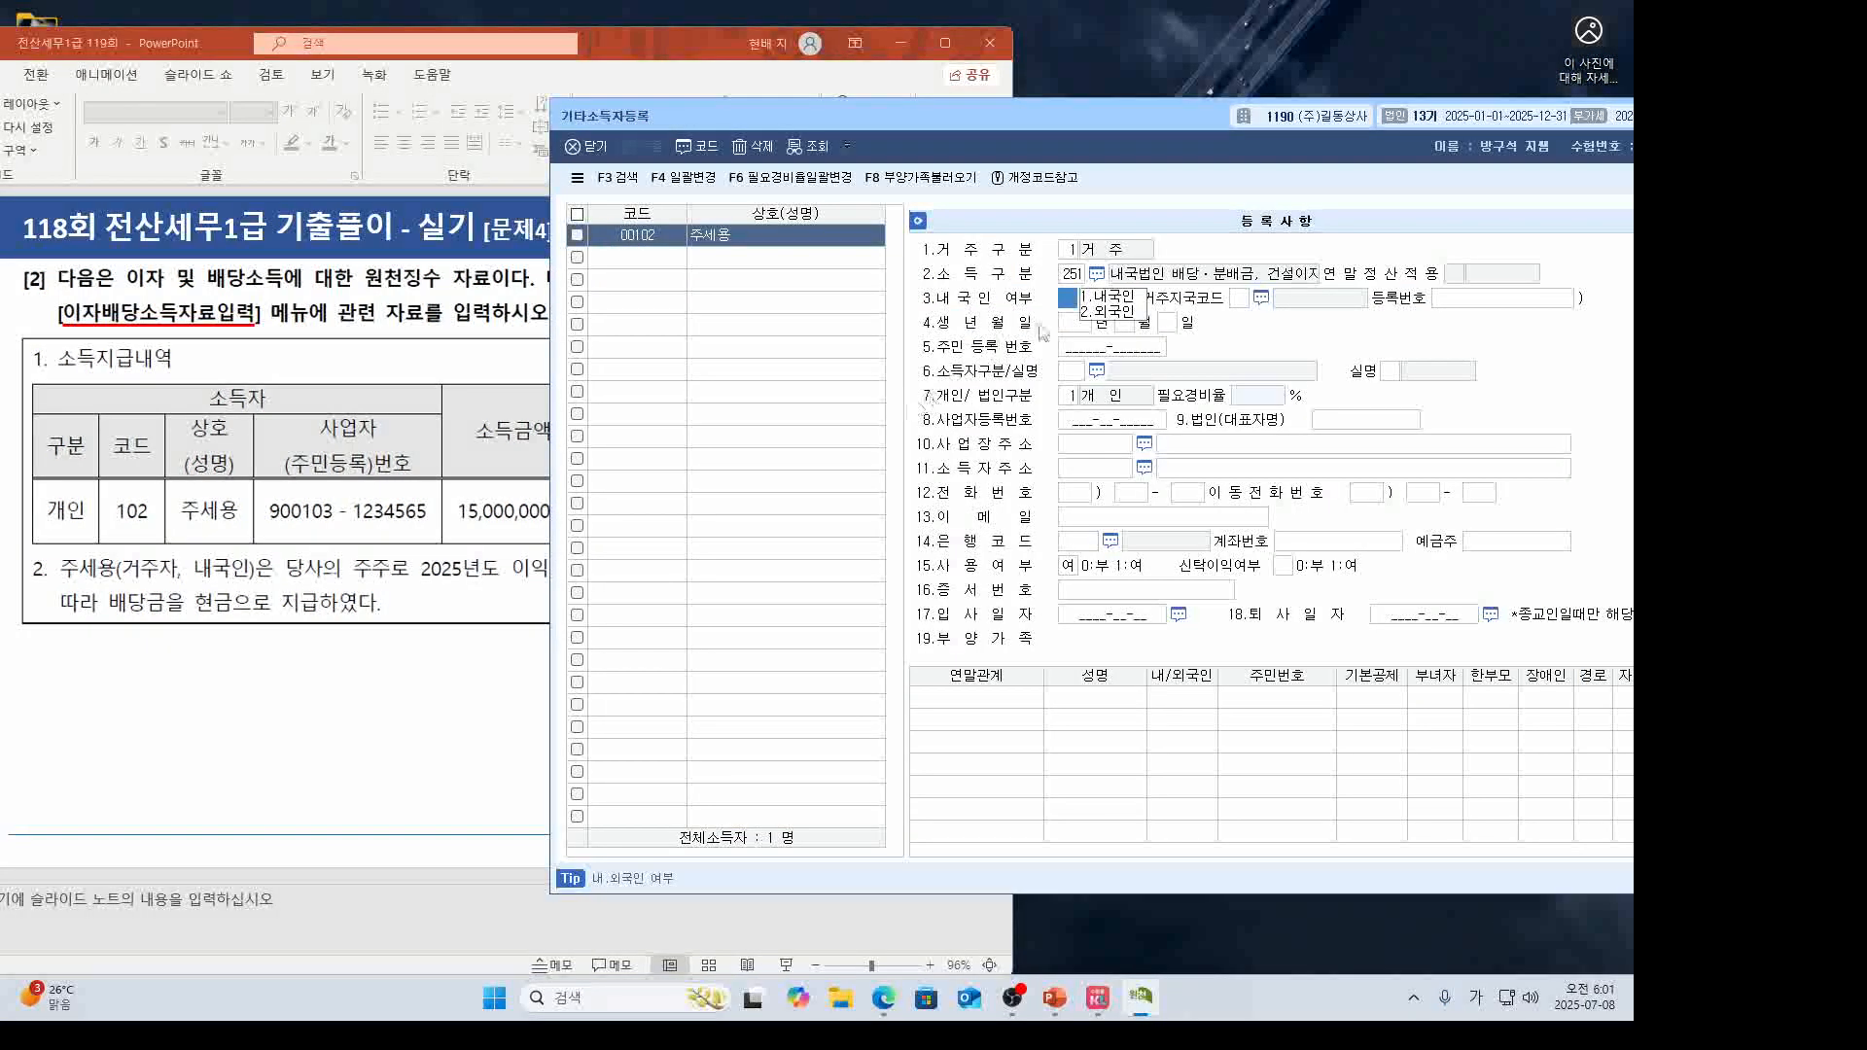
Enter the resident number, choose identifier type 111, and accept real-name status.
{"action": "type", "text": "1"}
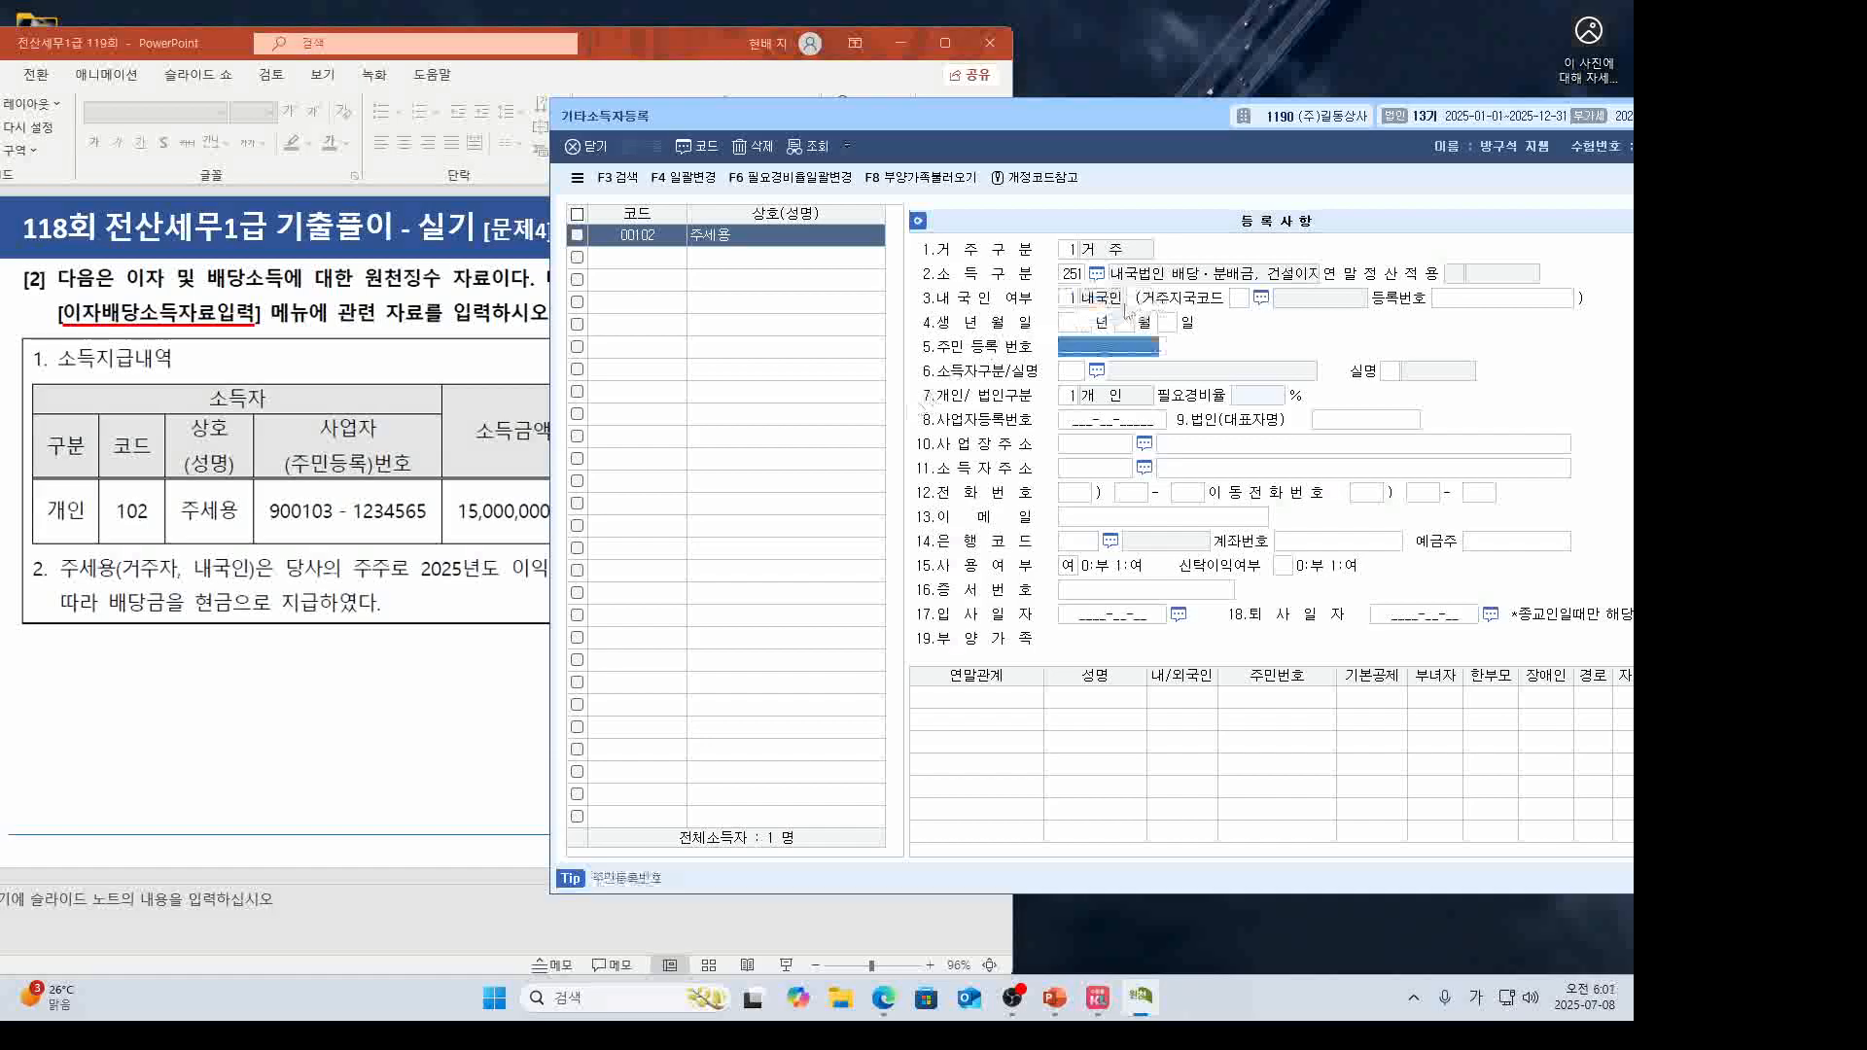
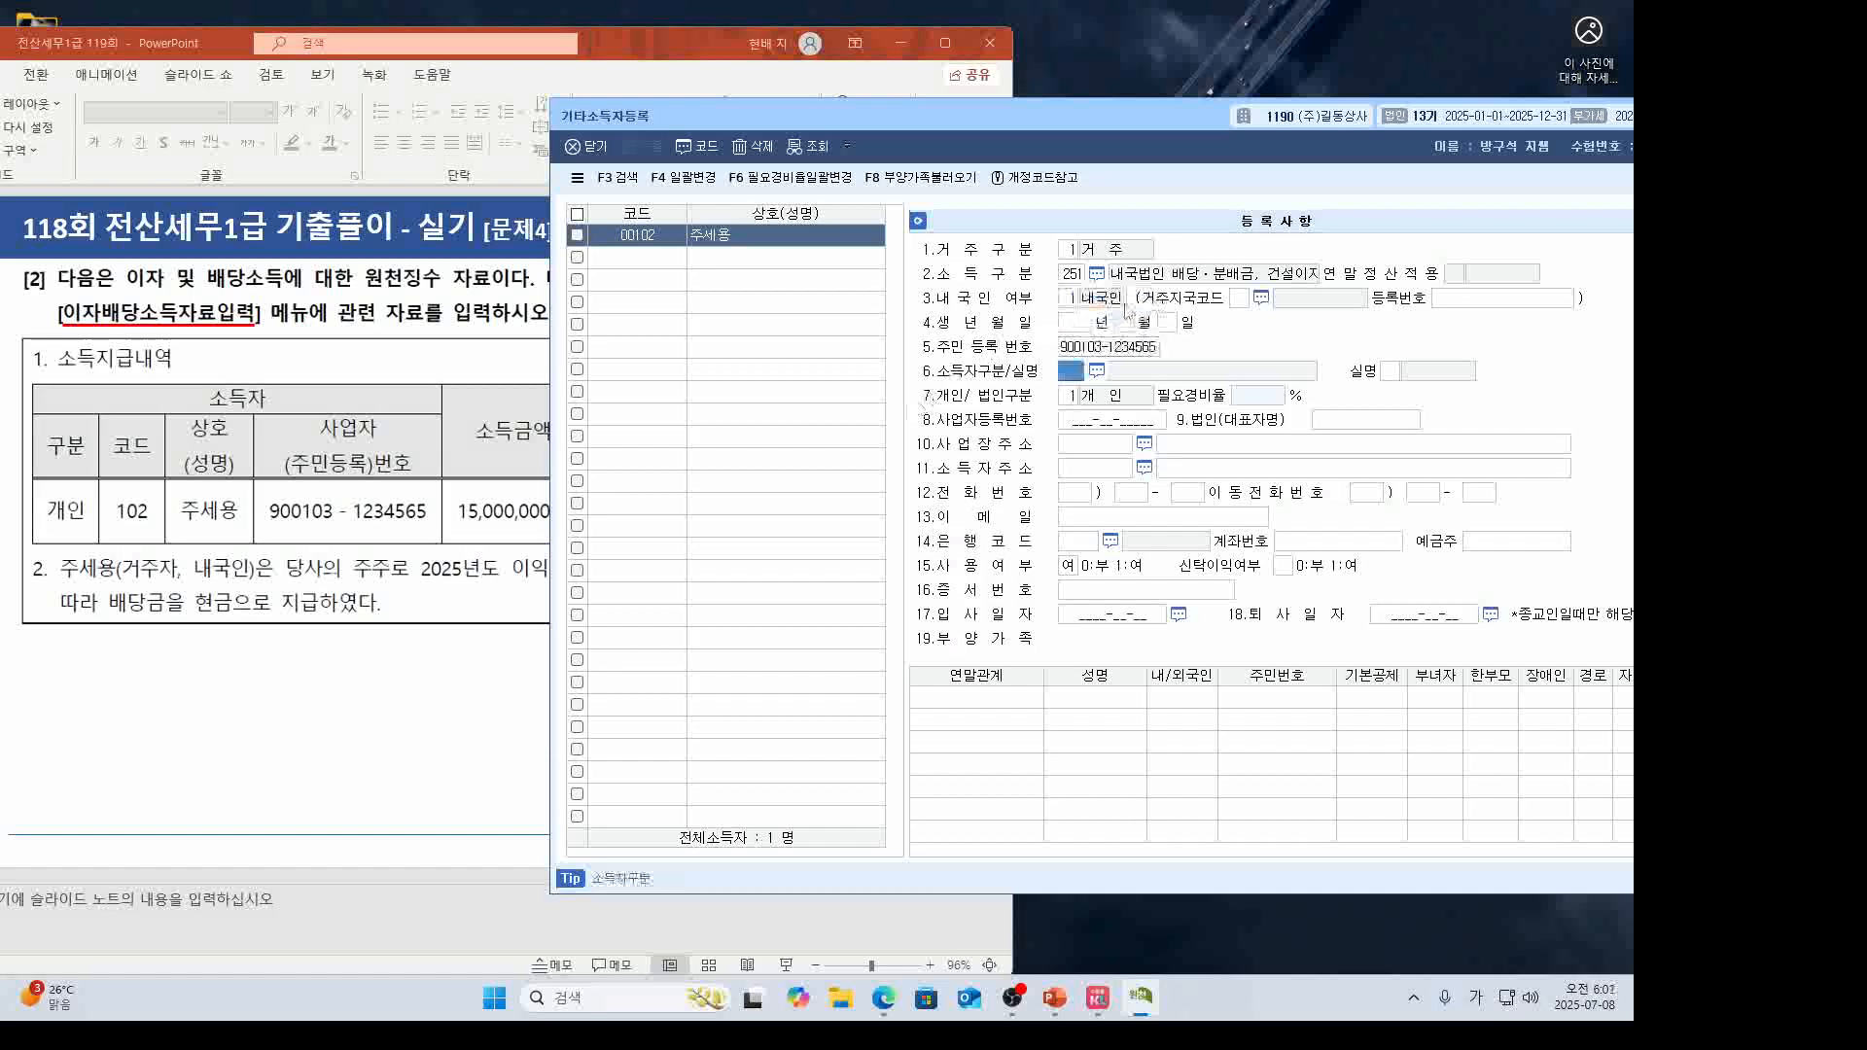
{"action": "left_click", "coordinate": [1097, 370]}
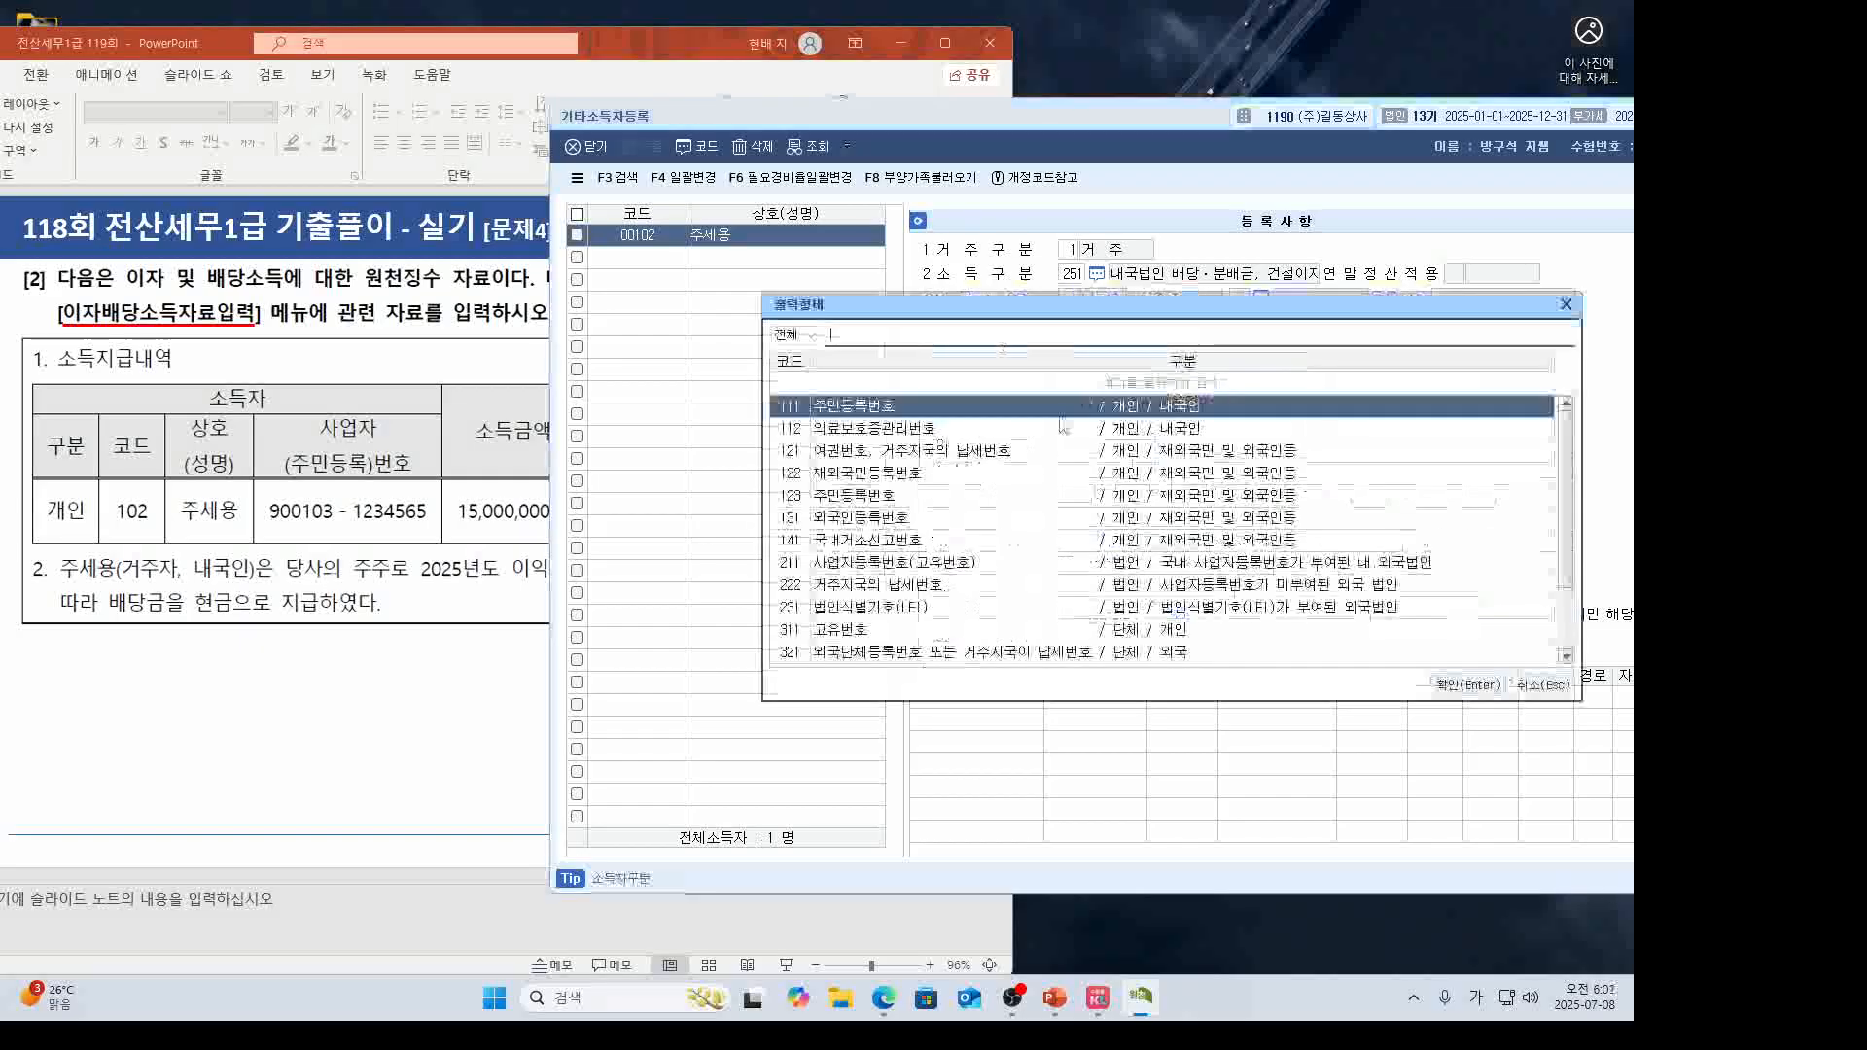
{"action": "double_click", "coordinate": [920, 402]}
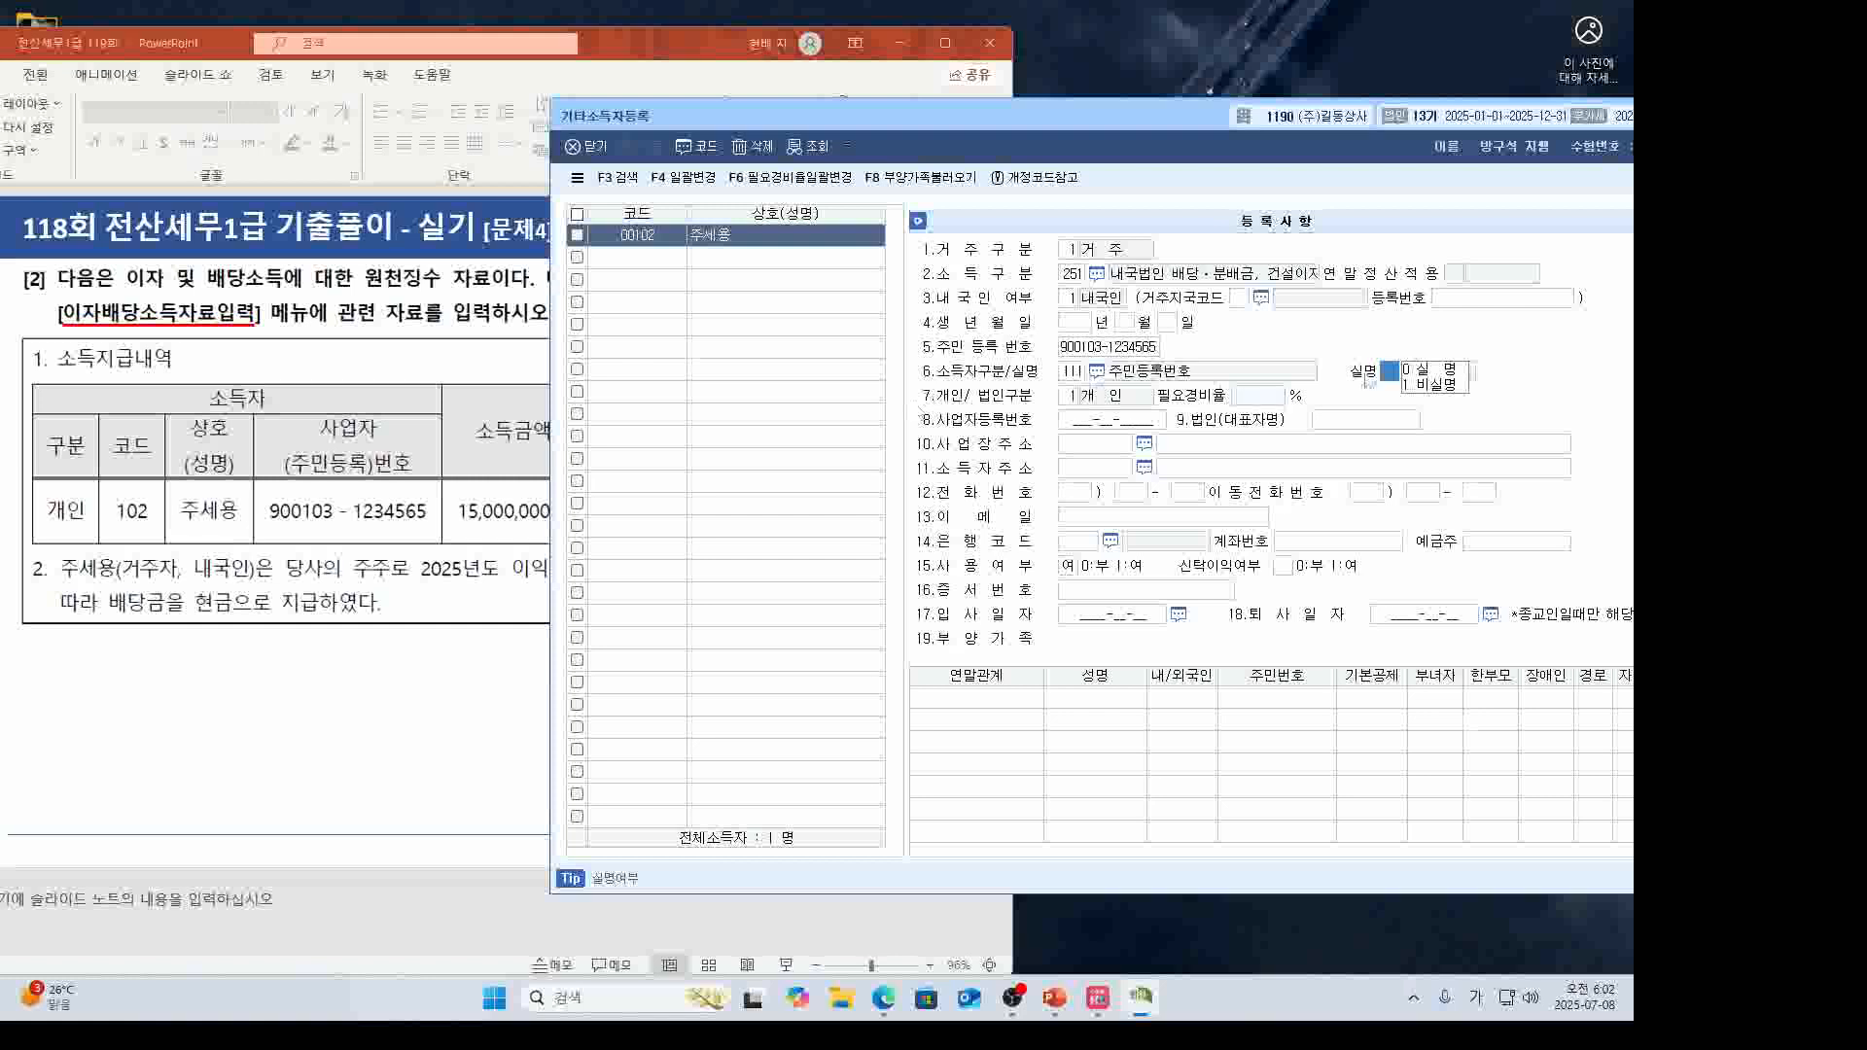
{"action": "key", "text": "Return"}
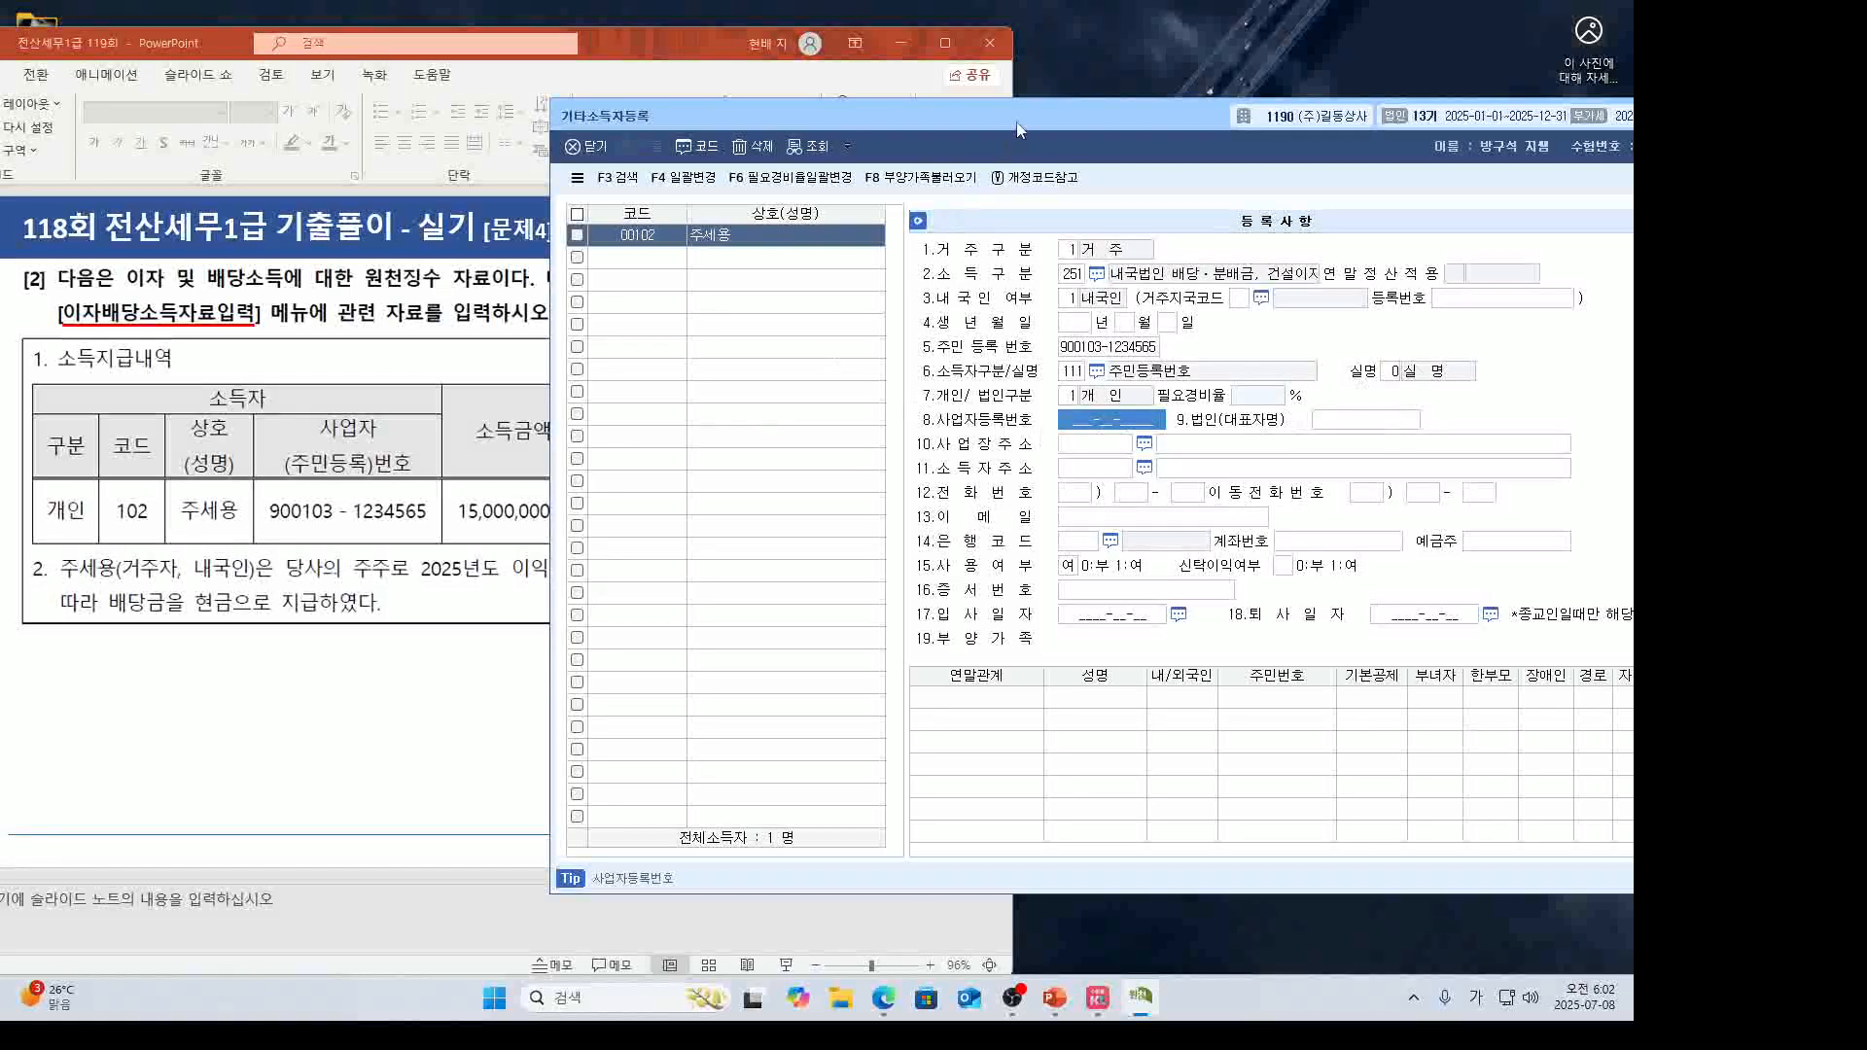
{"action": "left_click_drag", "start_coordinate": [1016, 121], "coordinate": [682, 208]}
Start 이자배당소득자료입력 with payment date 2025-03-31 for earner 00102.
{"action": "left_click", "coordinate": [1443, 203]}
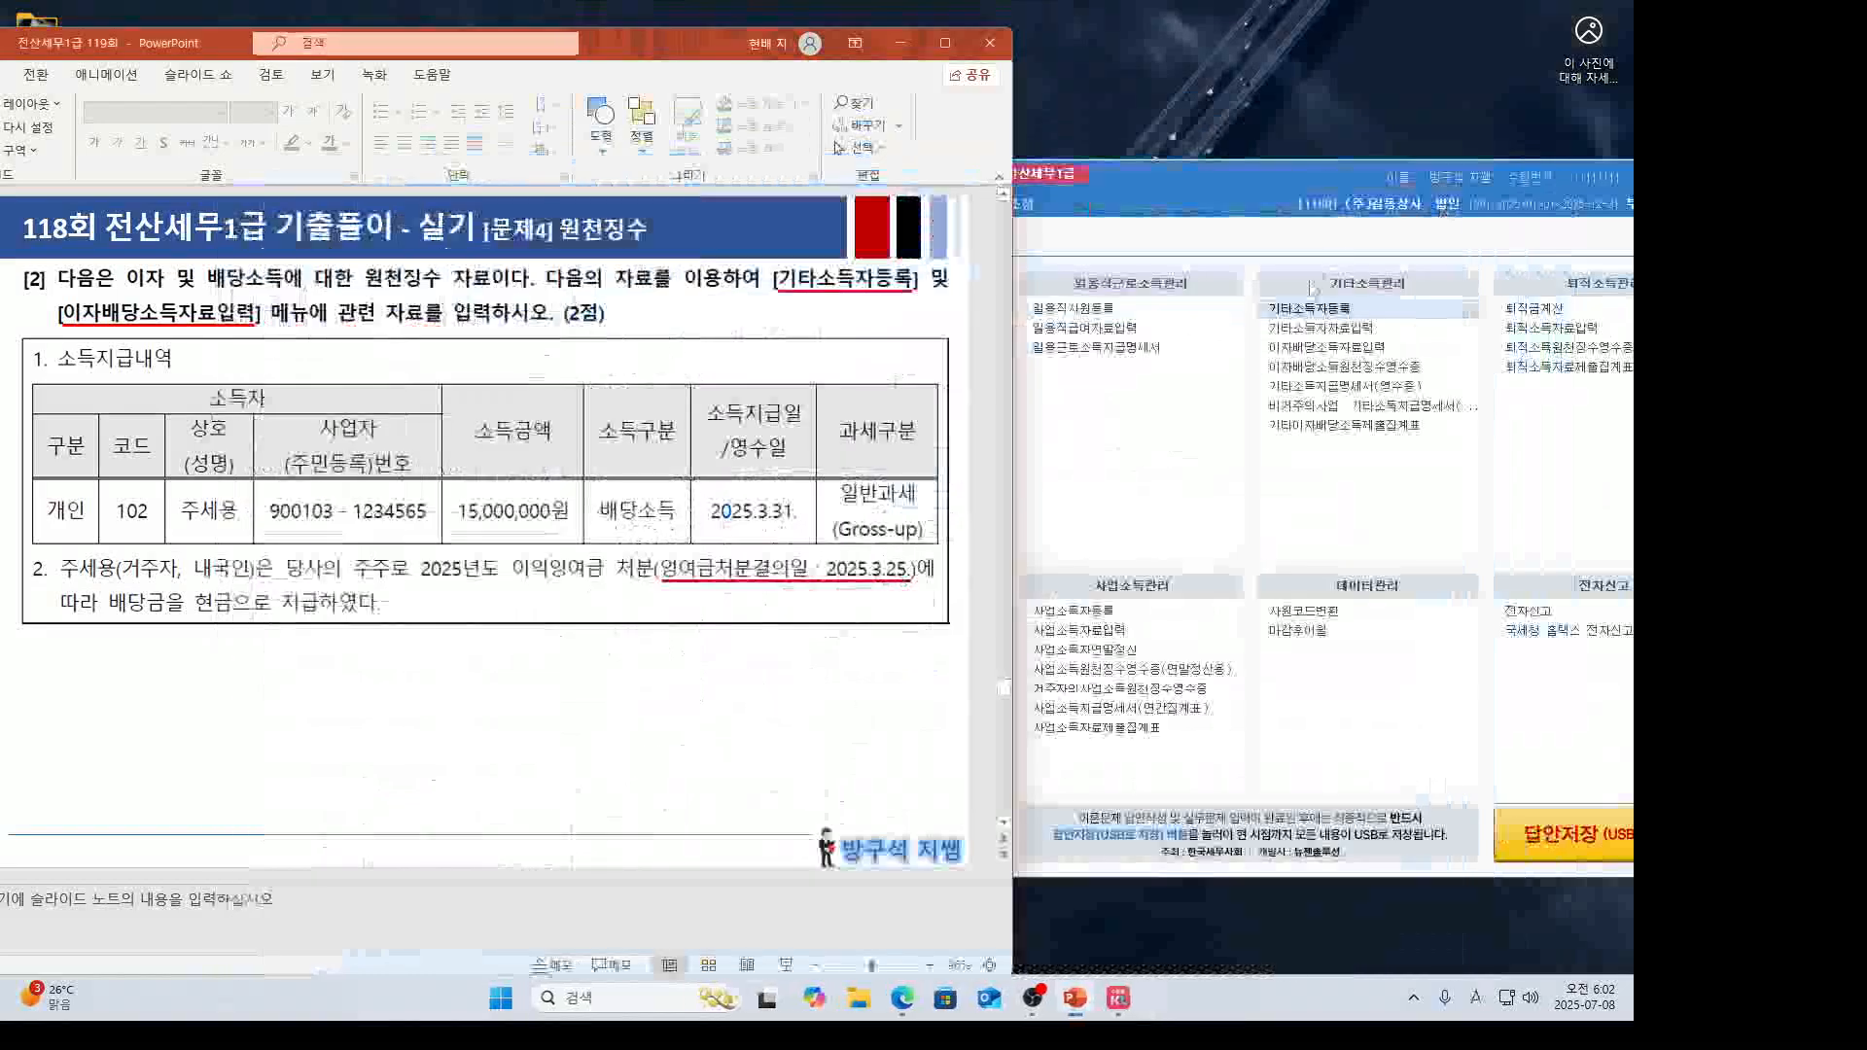
{"action": "left_click", "coordinate": [1326, 347]}
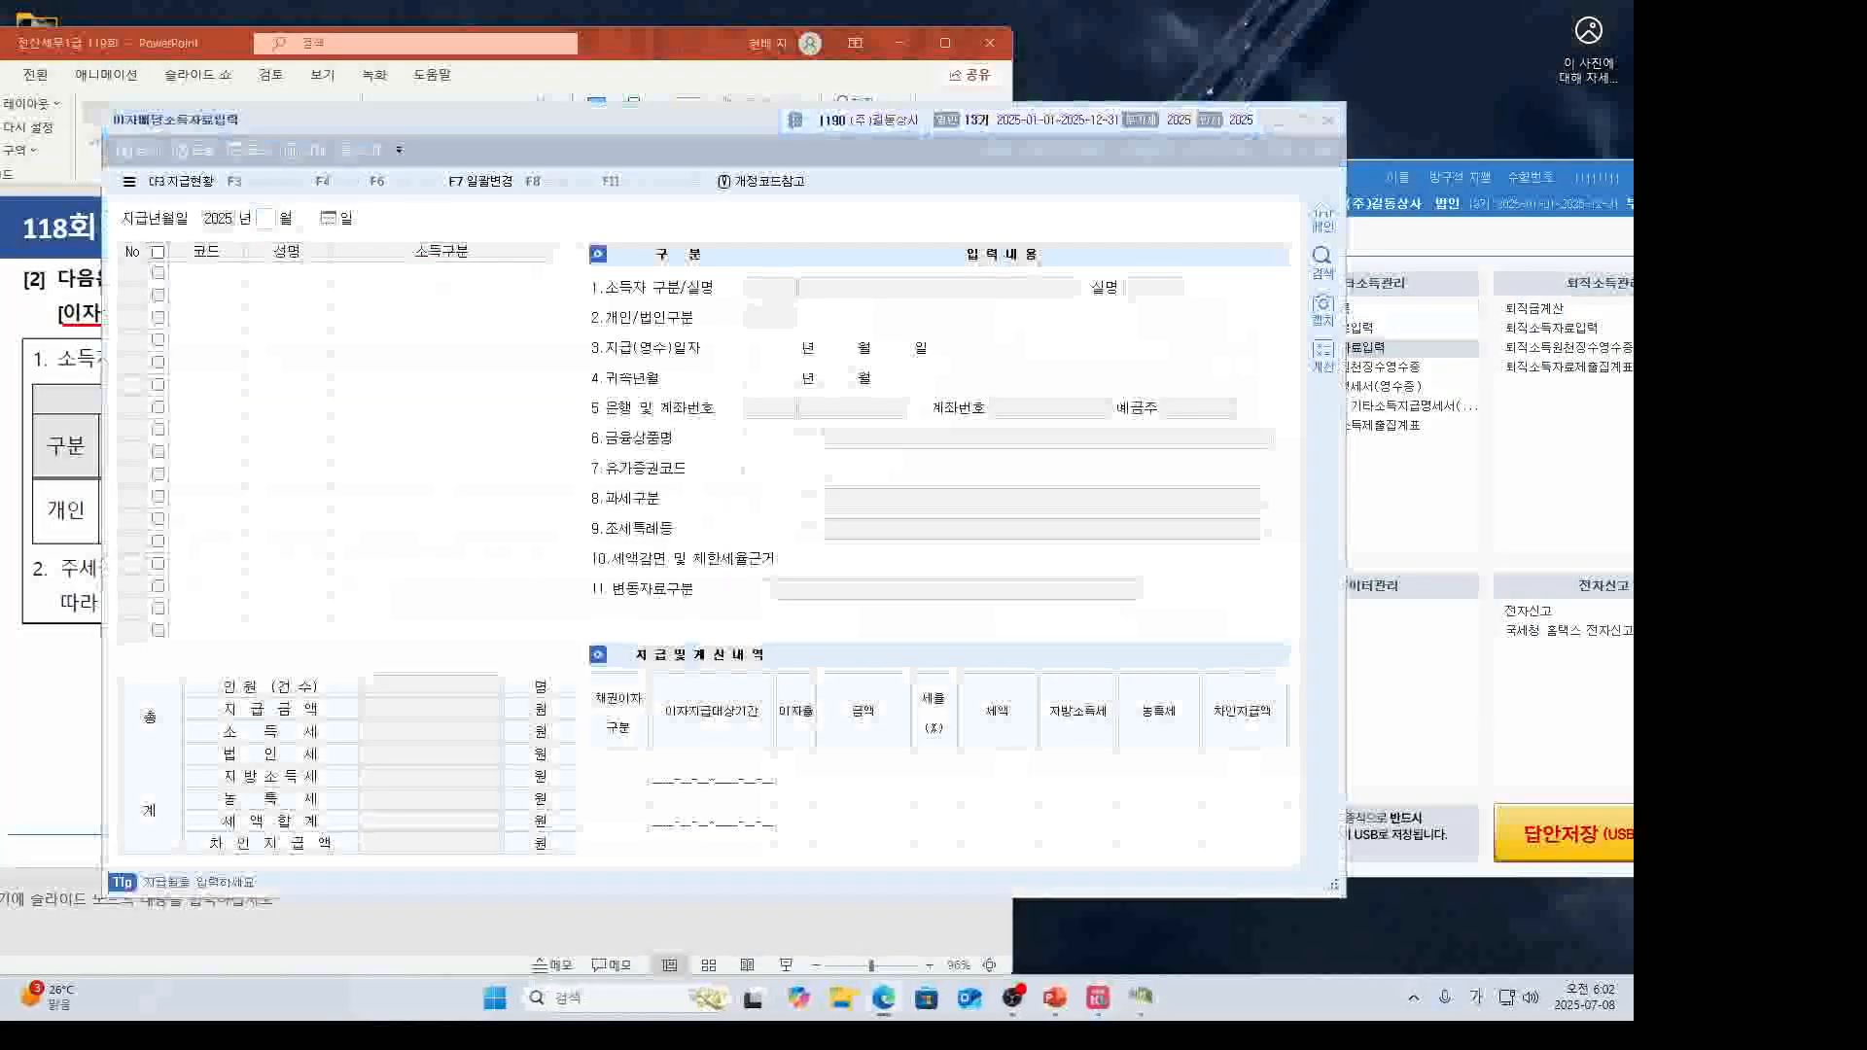
{"action": "left_click_drag", "start_coordinate": [506, 118], "coordinate": [993, 165]}
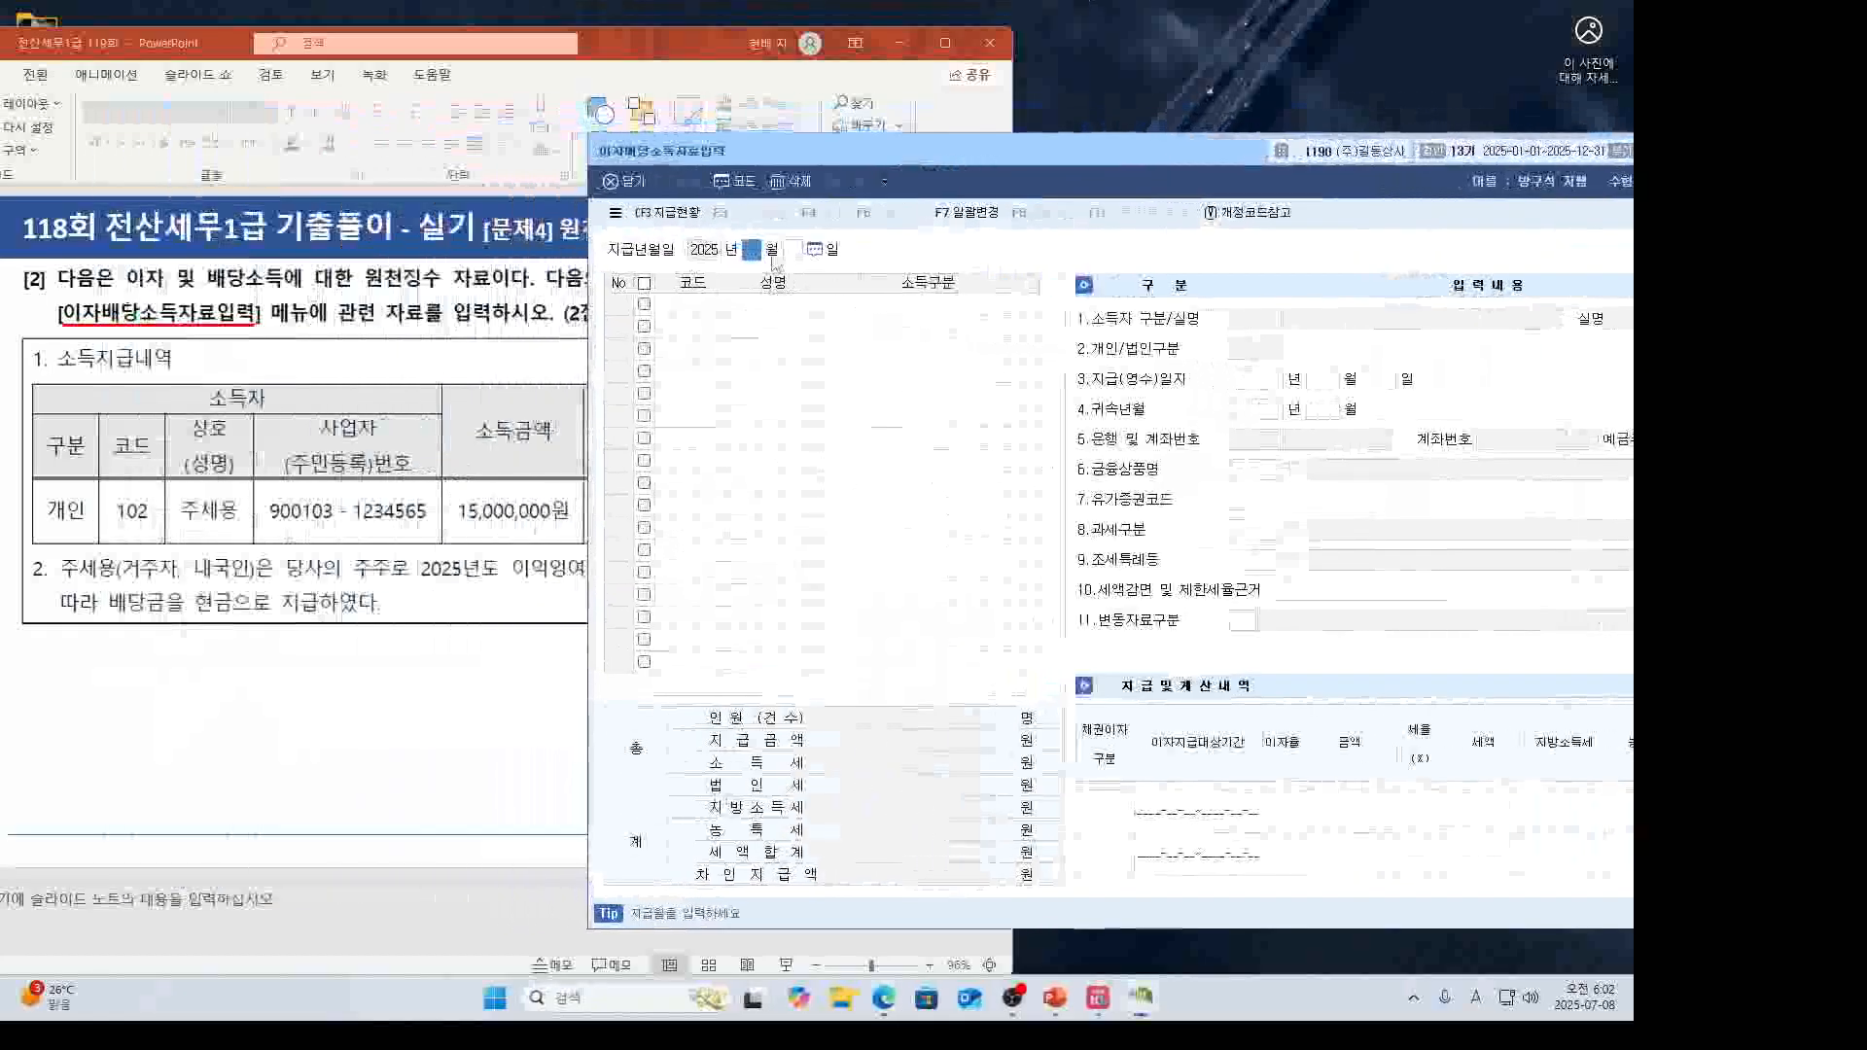
{"action": "left_click", "coordinate": [418, 543]}
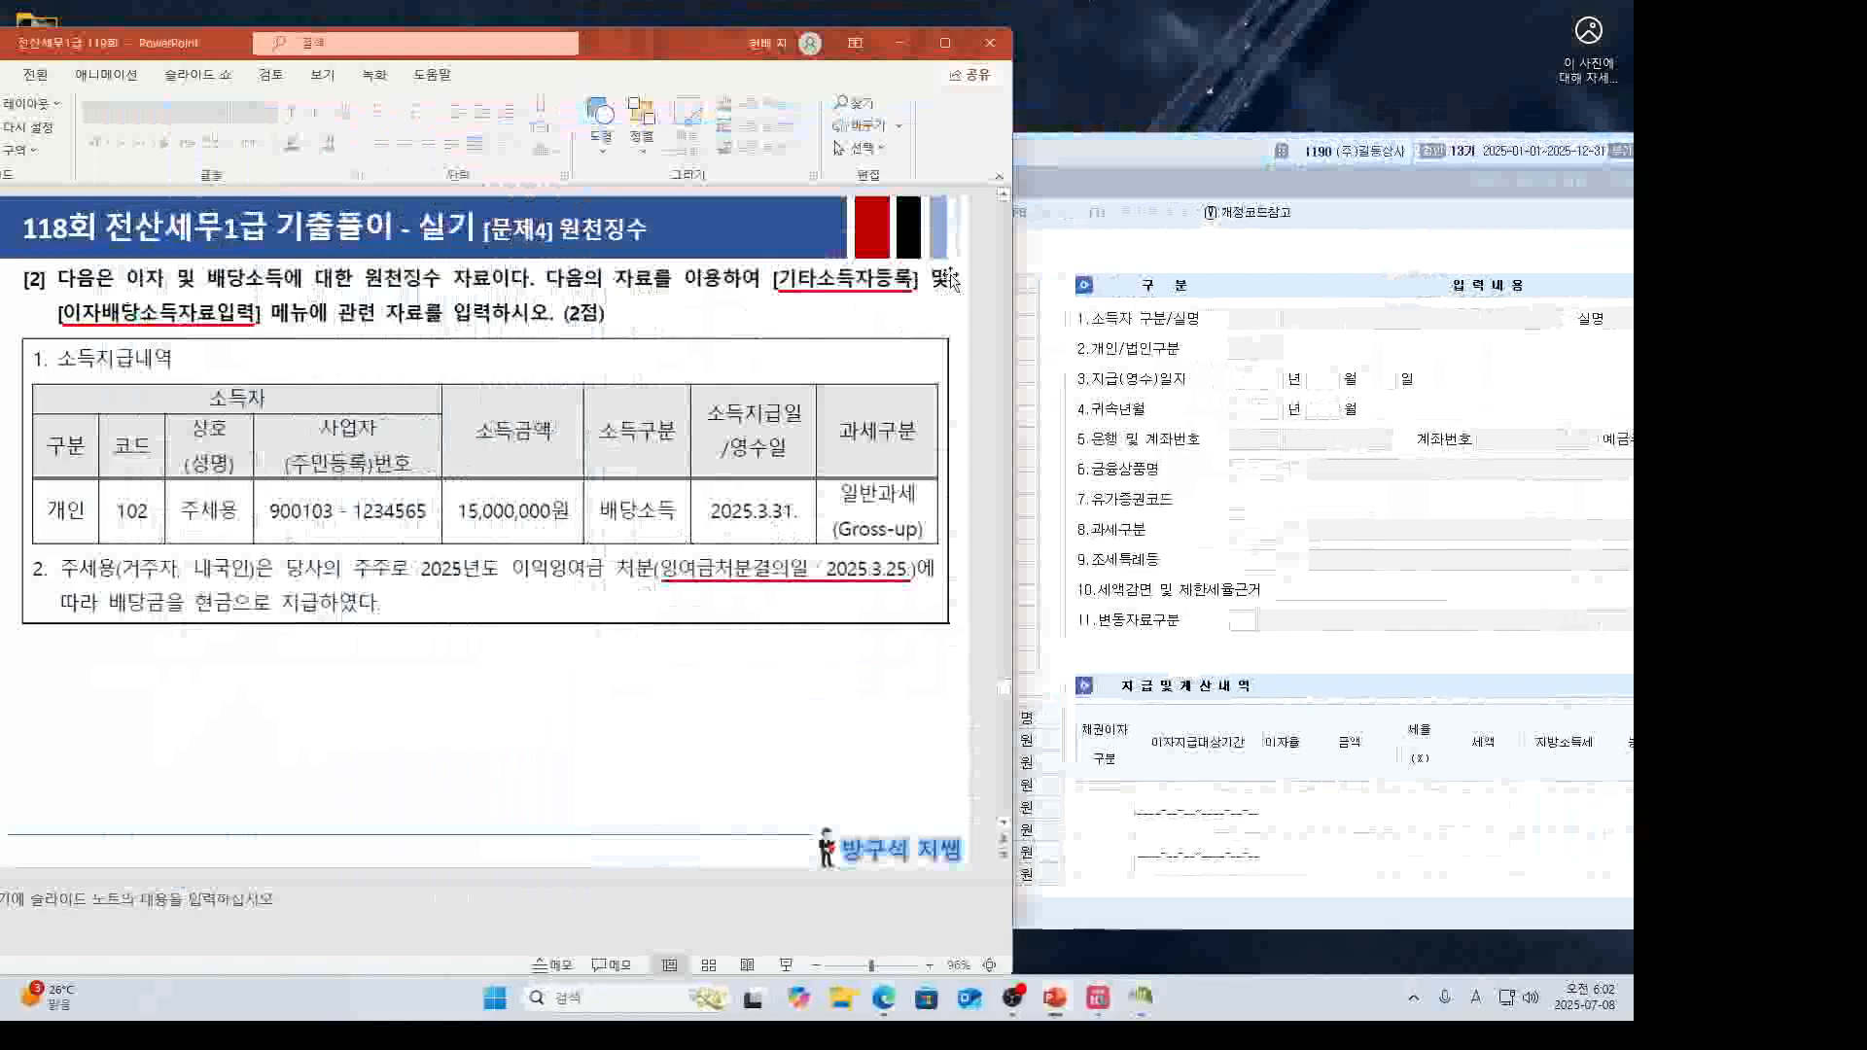
{"action": "left_click", "coordinate": [1063, 160]}
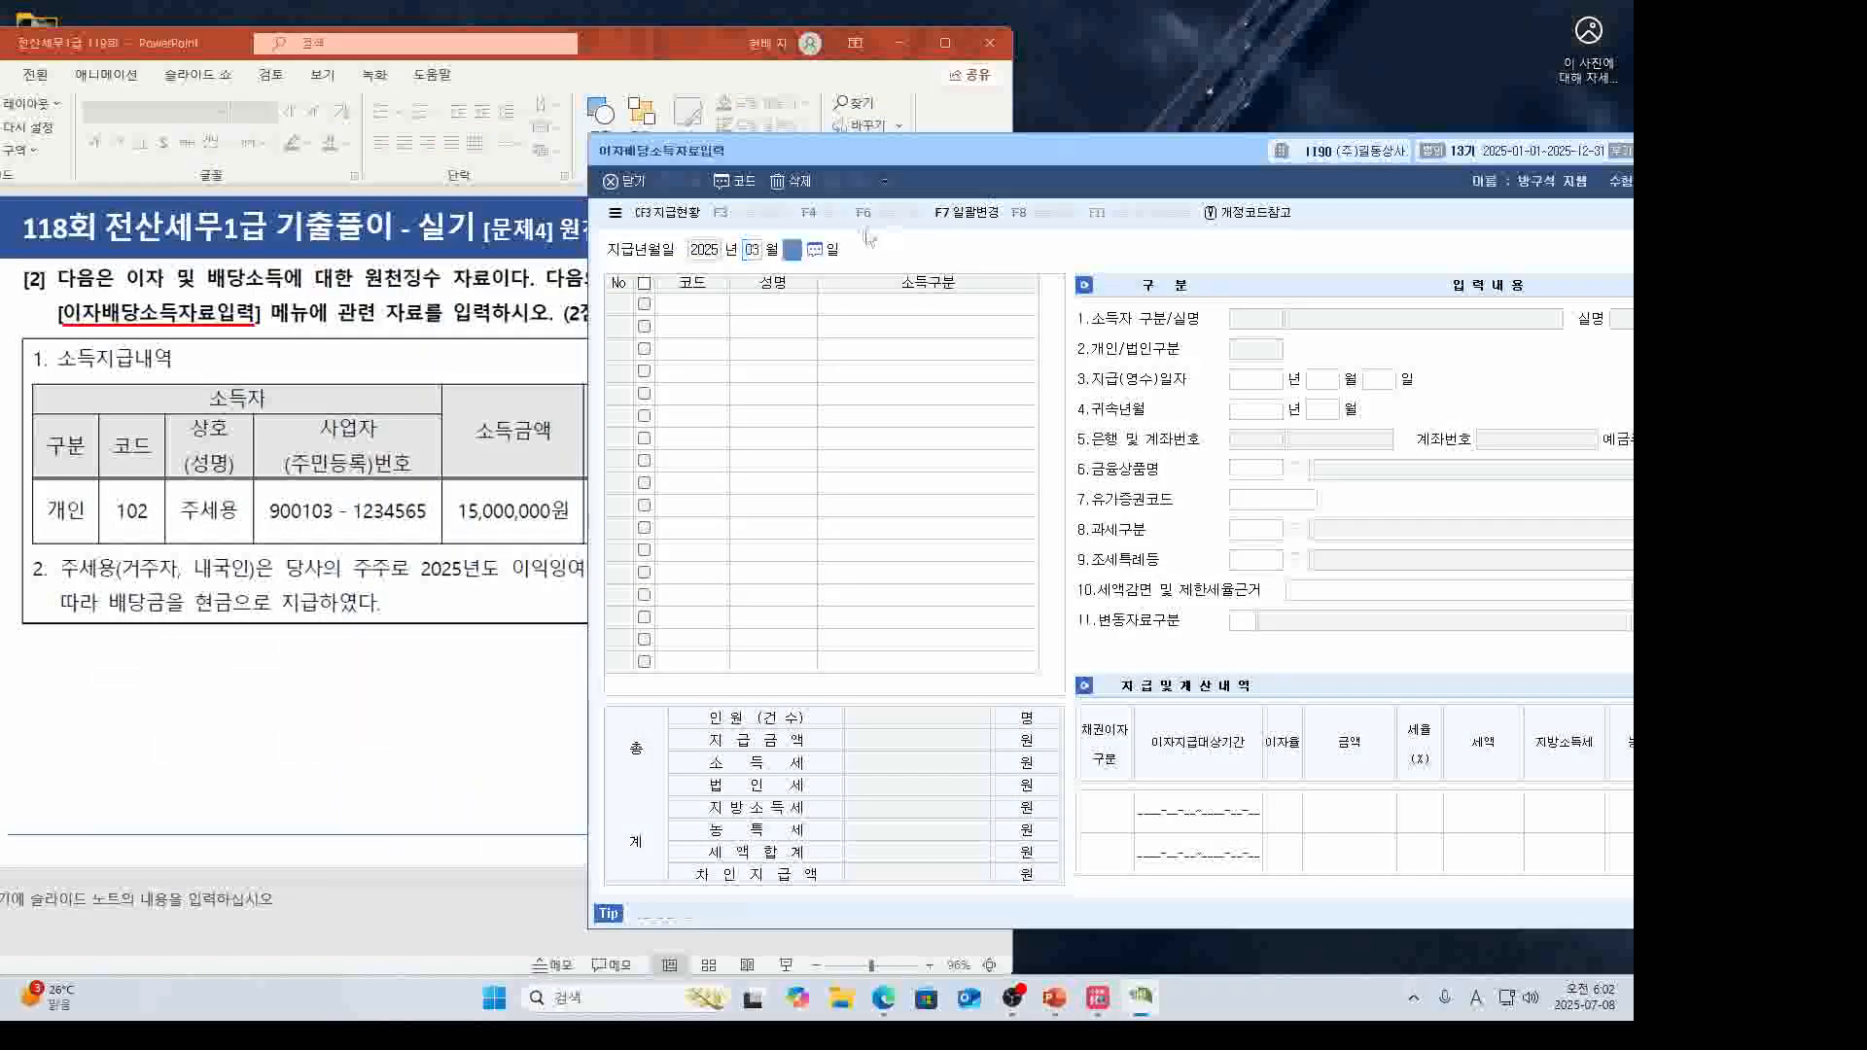
{"action": "key", "text": "F2"}
{"action": "key", "text": "Return"}
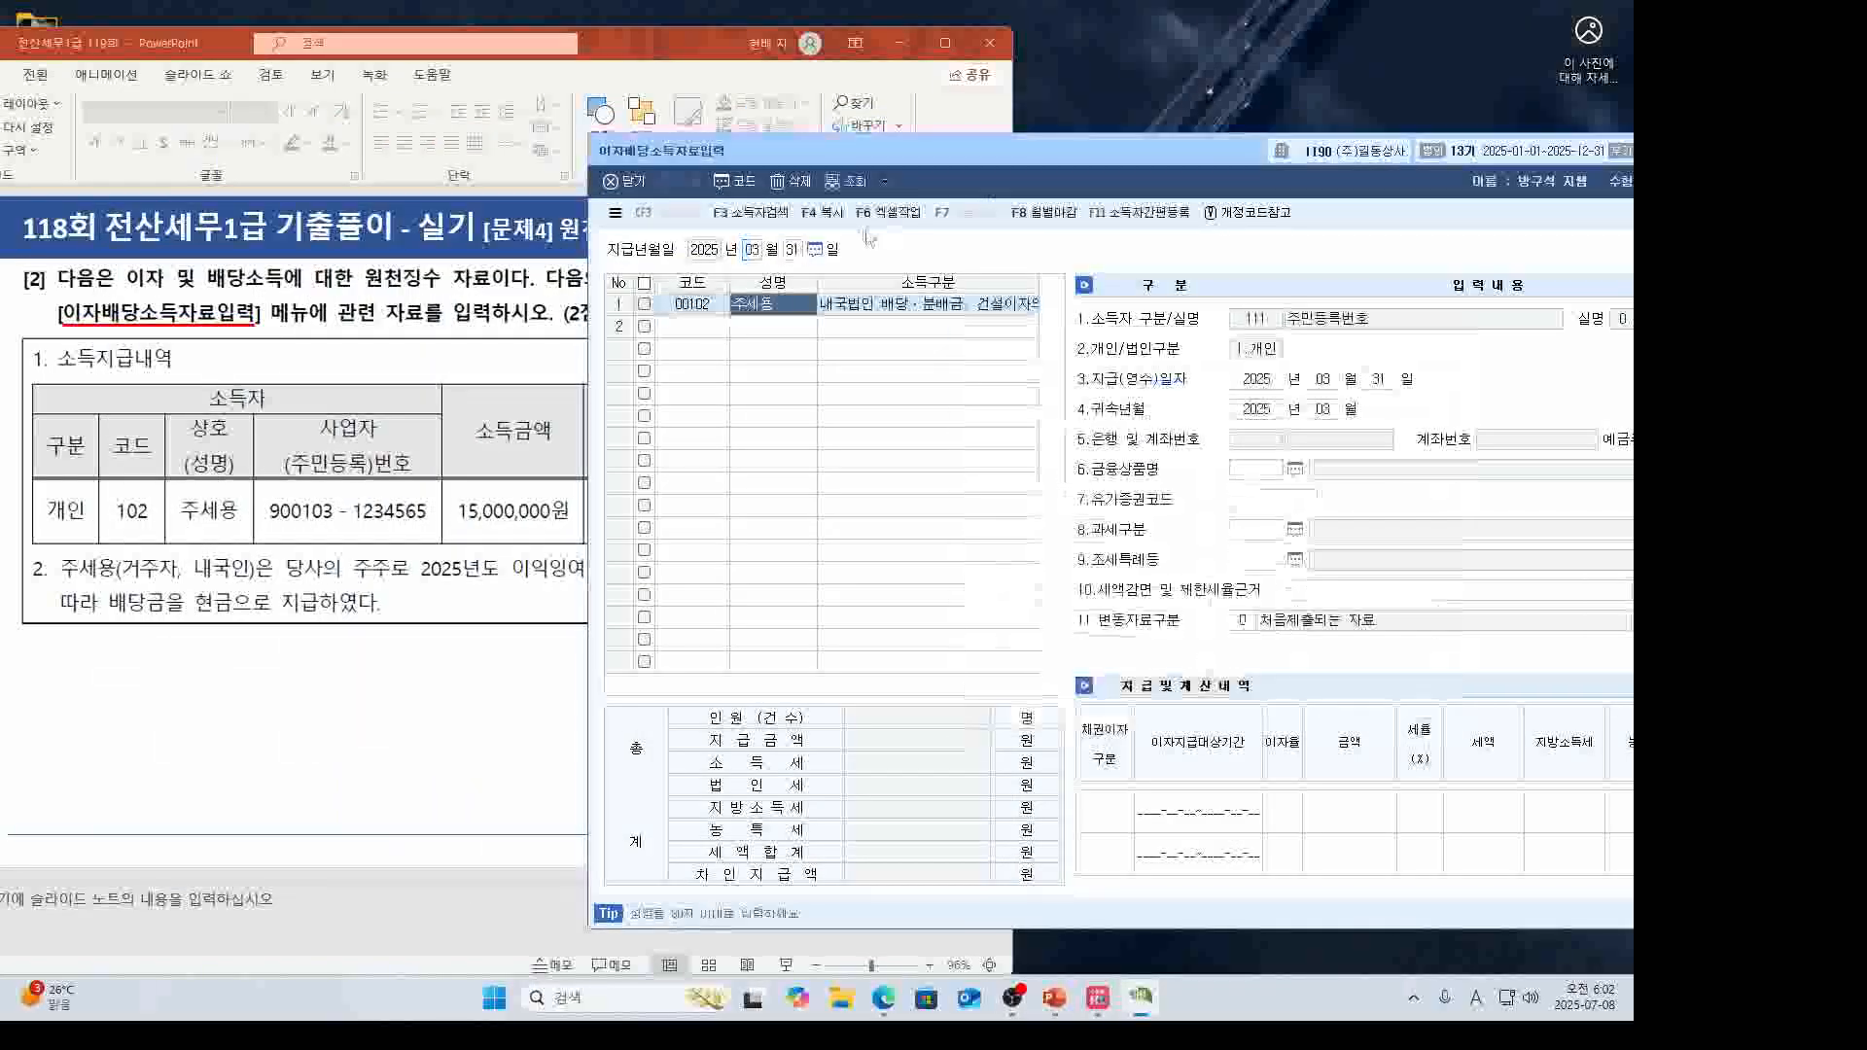
{"action": "left_click_drag", "start_coordinate": [953, 151], "coordinate": [685, 150]}
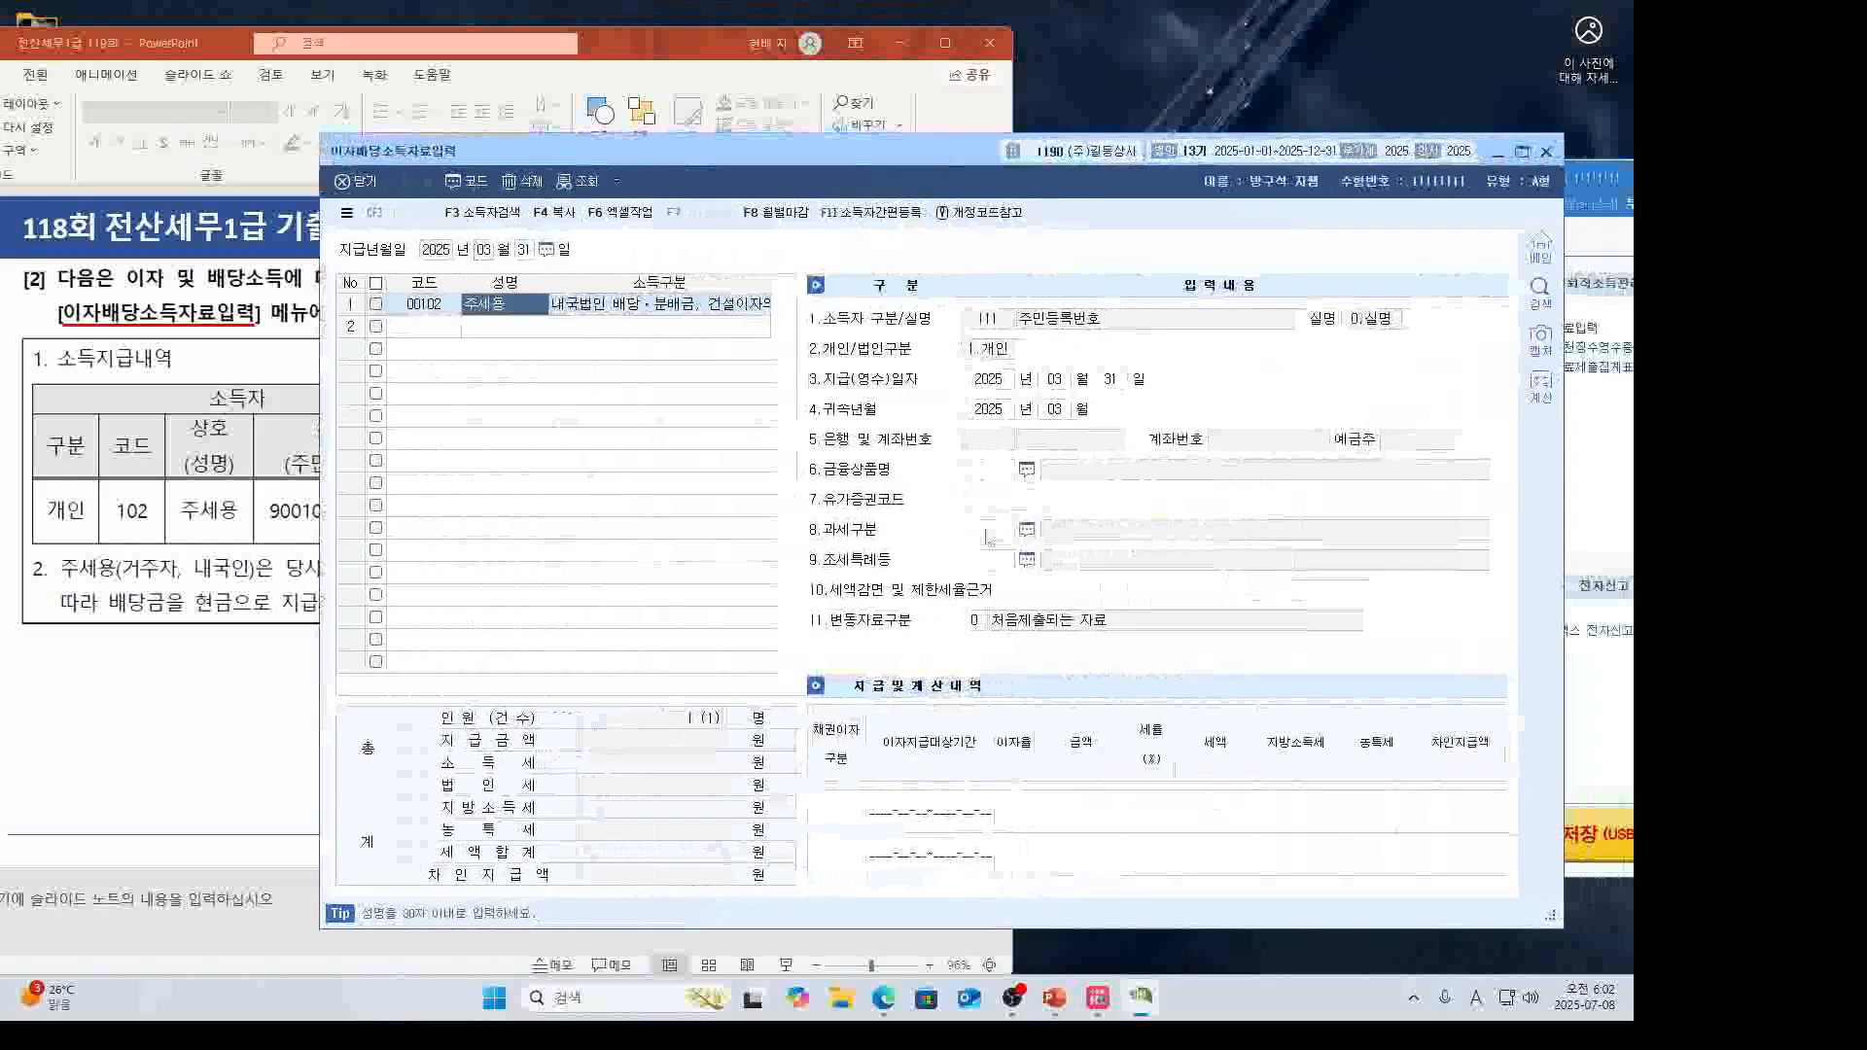
Set 과세구분 to 6 일반과세(Gross-up) from the taxation type code list.
{"action": "left_click", "coordinate": [988, 535]}
{"action": "key", "text": "F2"}
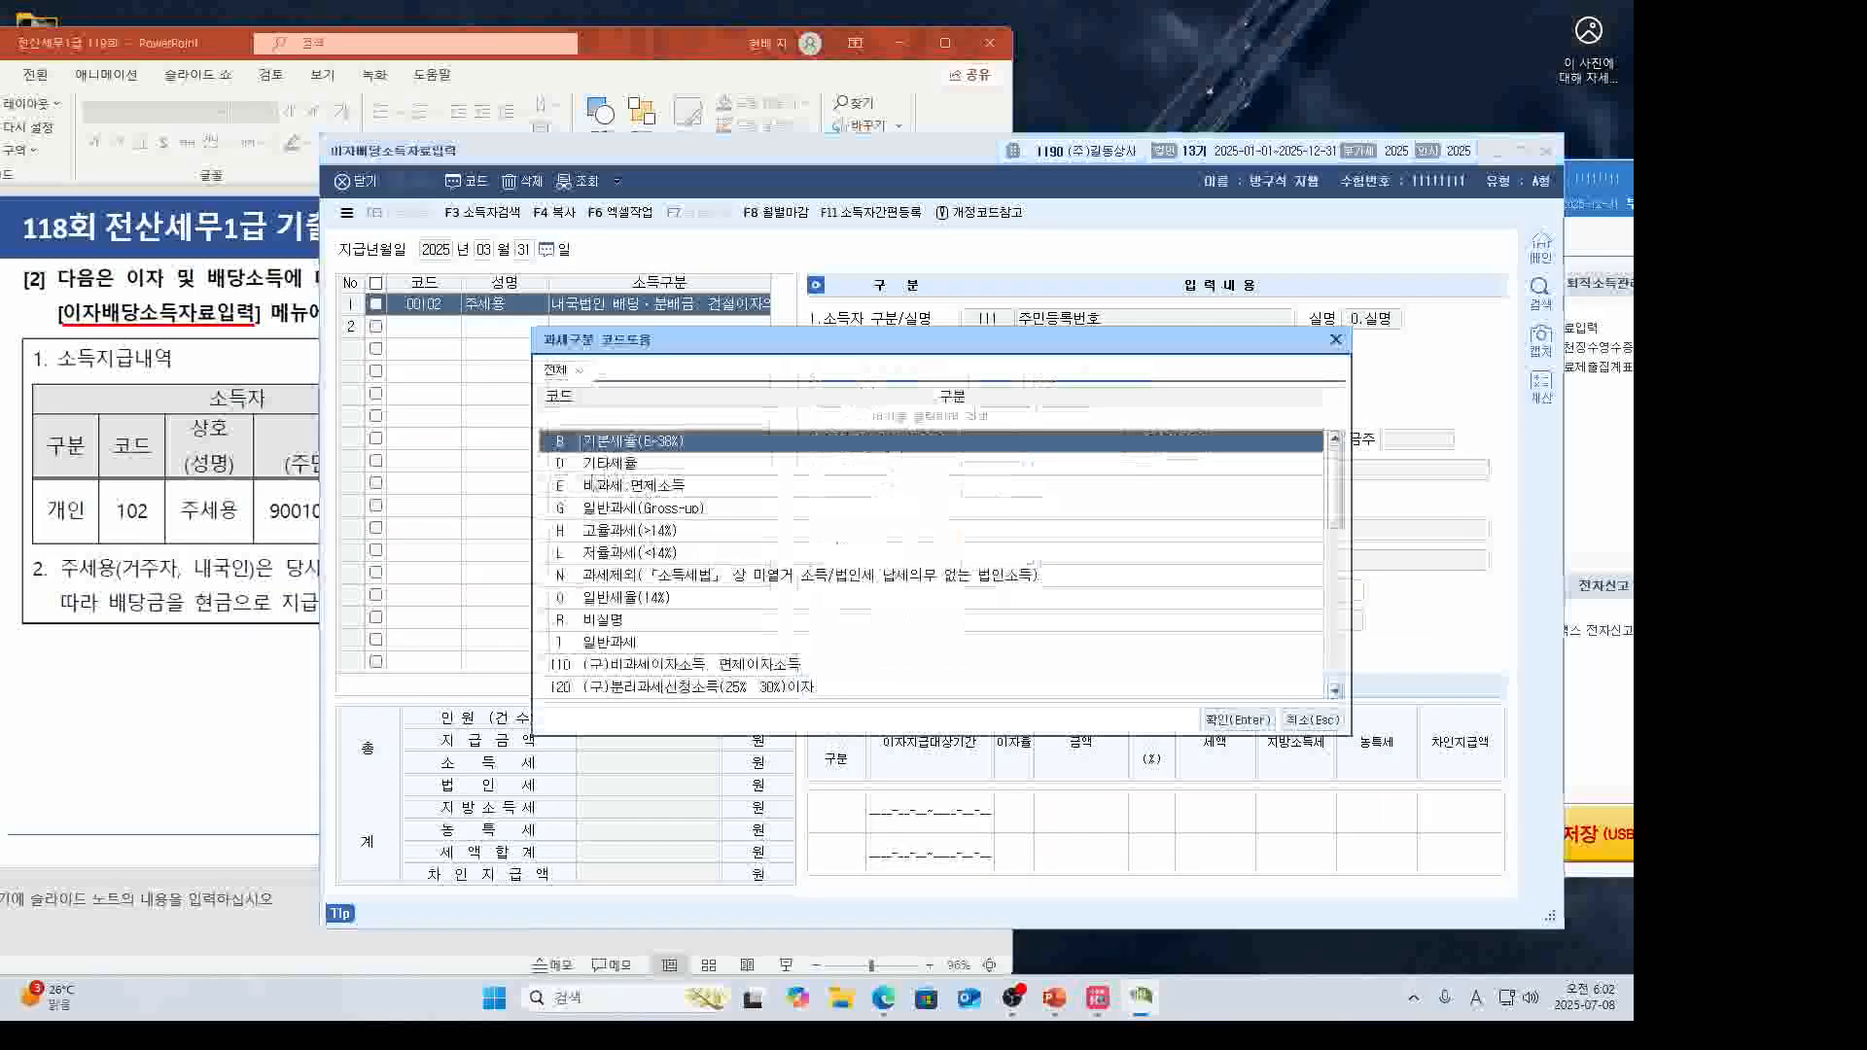
{"action": "left_click", "coordinate": [324, 686]}
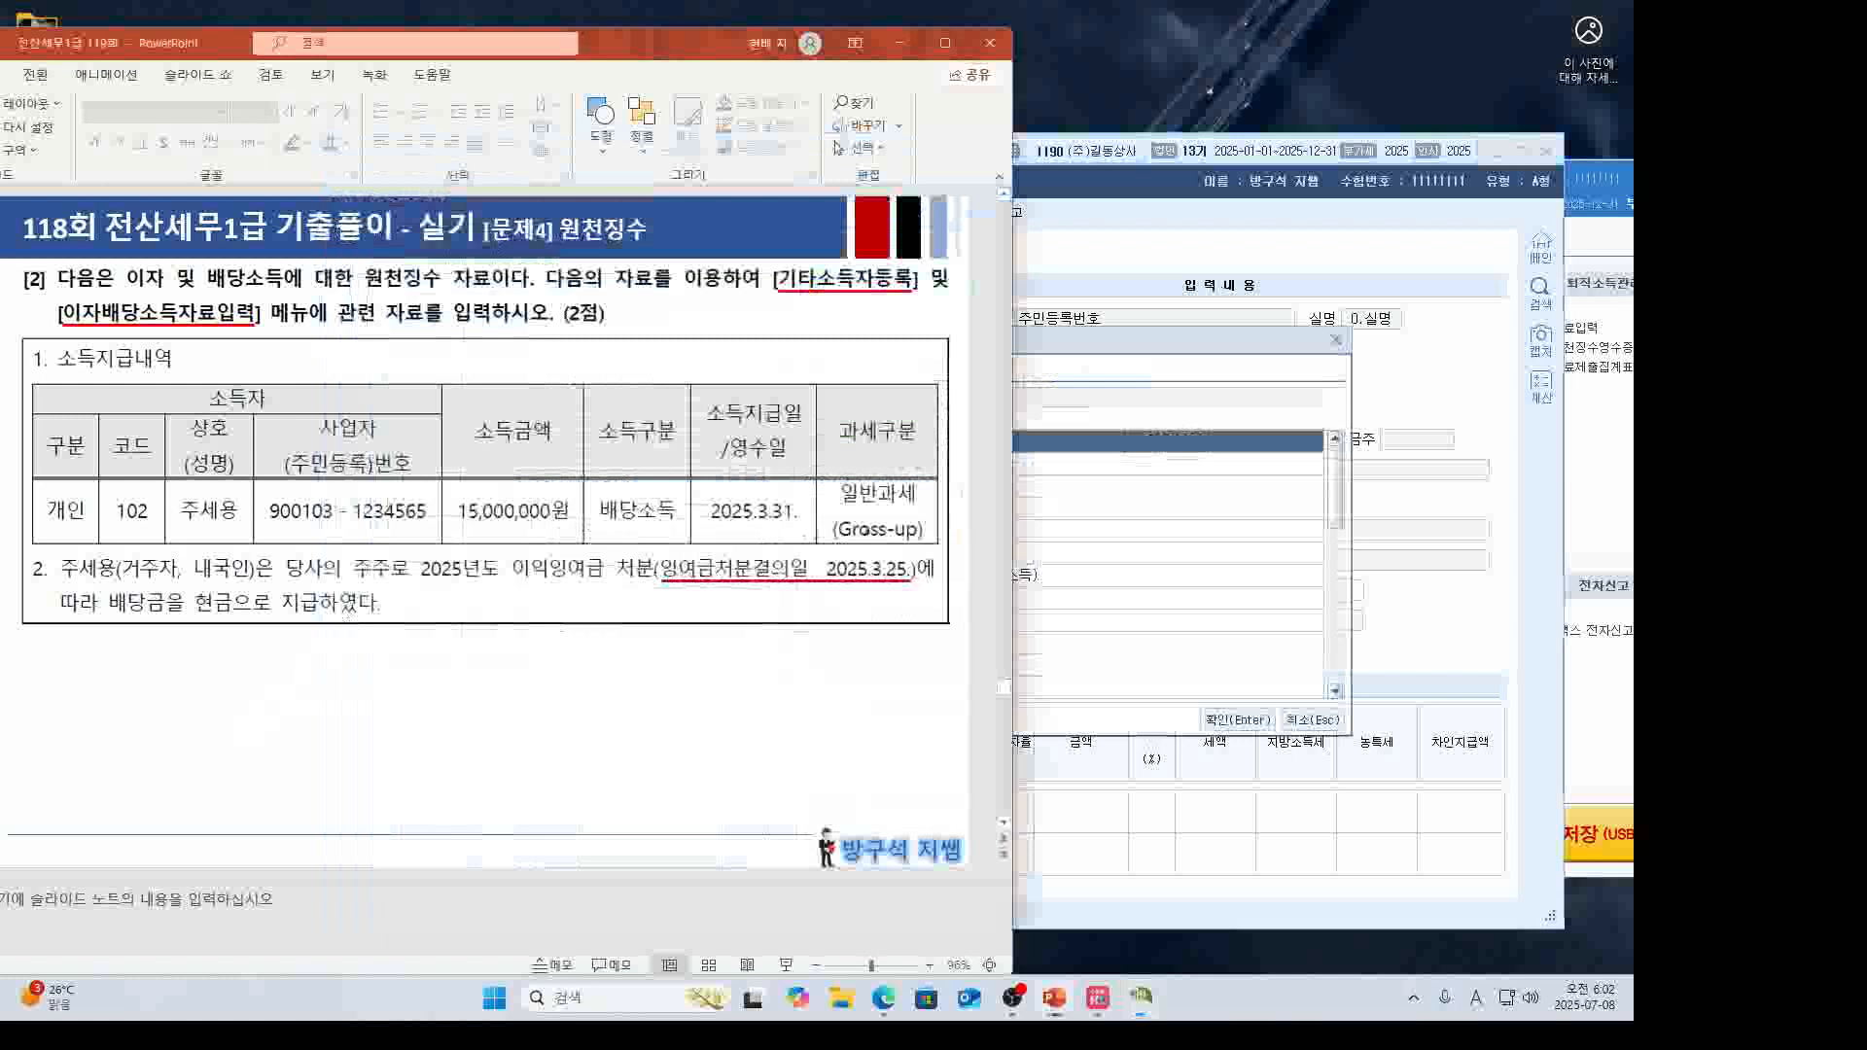
{"action": "mouse_move", "coordinate": [922, 538]}
{"action": "left_mouse_down"}
{"action": "mouse_move", "coordinate": [875, 558]}
{"action": "mouse_move", "coordinate": [917, 469]}
{"action": "mouse_move", "coordinate": [896, 548]}
{"action": "left_mouse_up"}
{"action": "key", "text": "Escape"}
{"action": "left_click", "coordinate": [1144, 511]}
{"action": "double_click", "coordinate": [702, 517]}
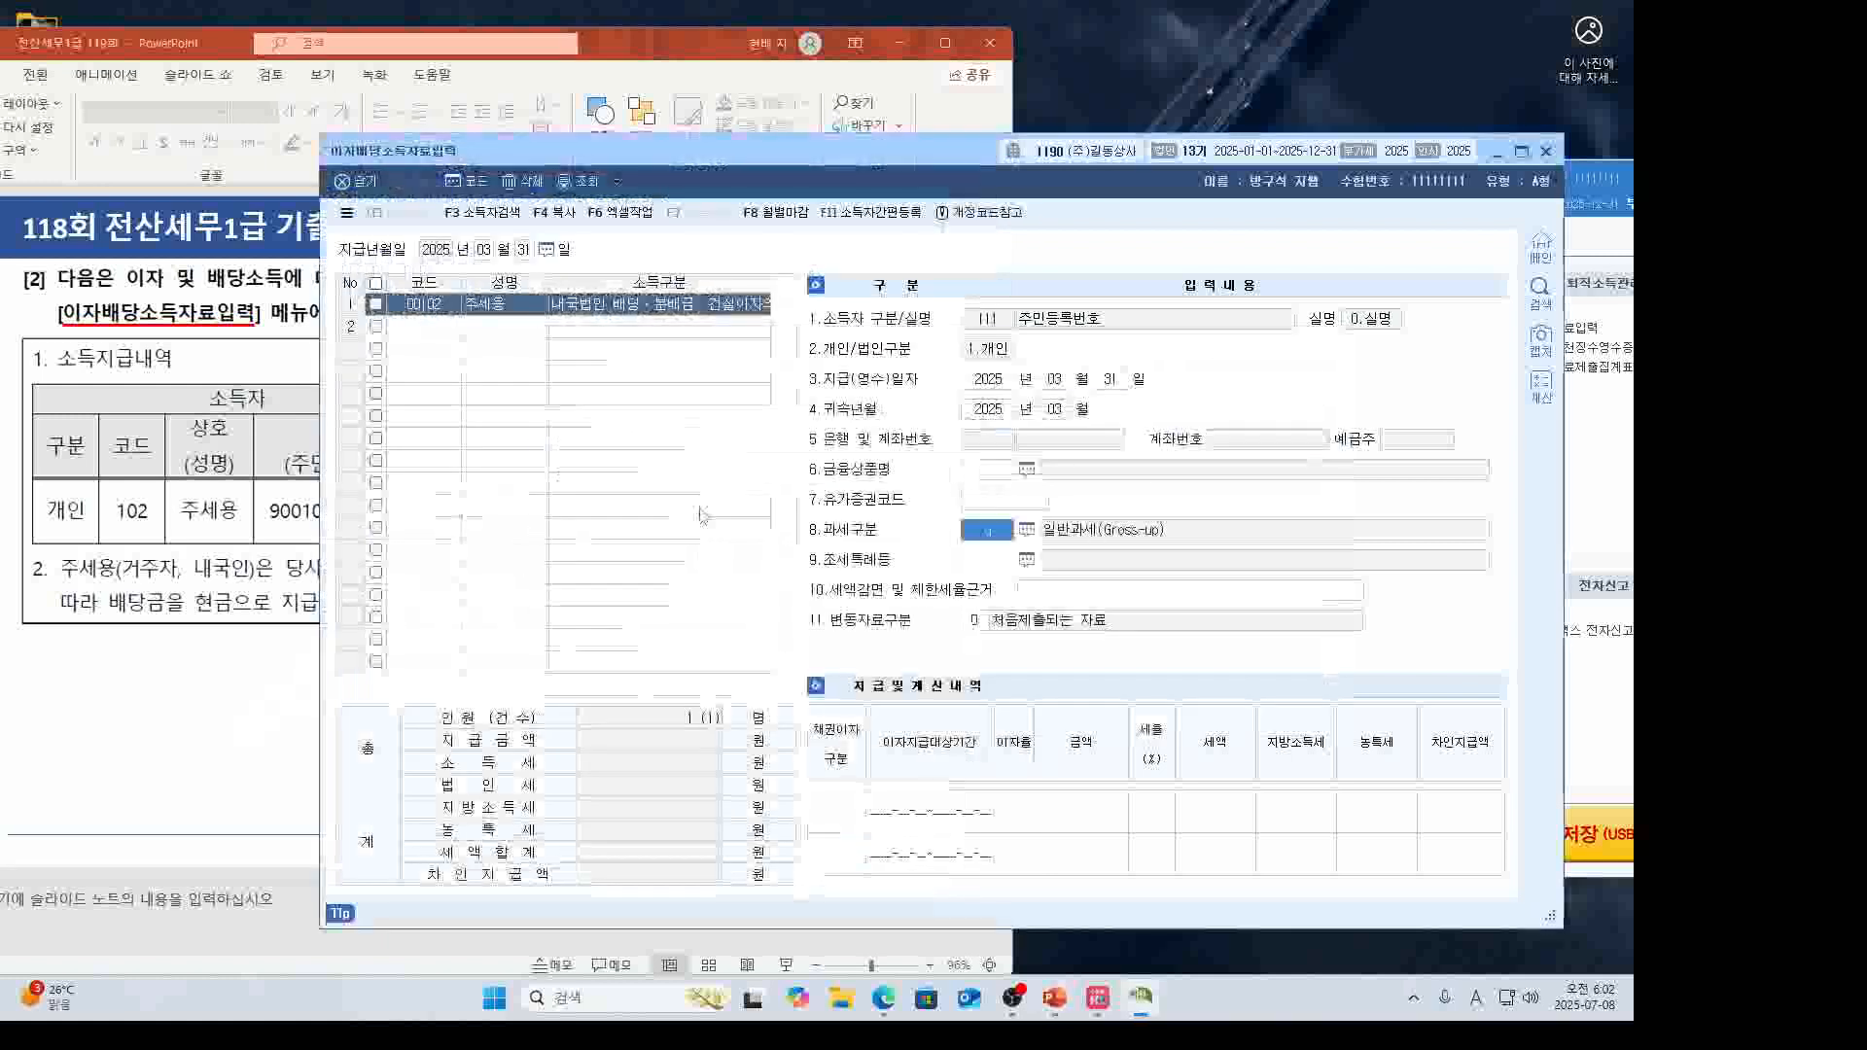
{"action": "key", "text": "alt+Tab"}
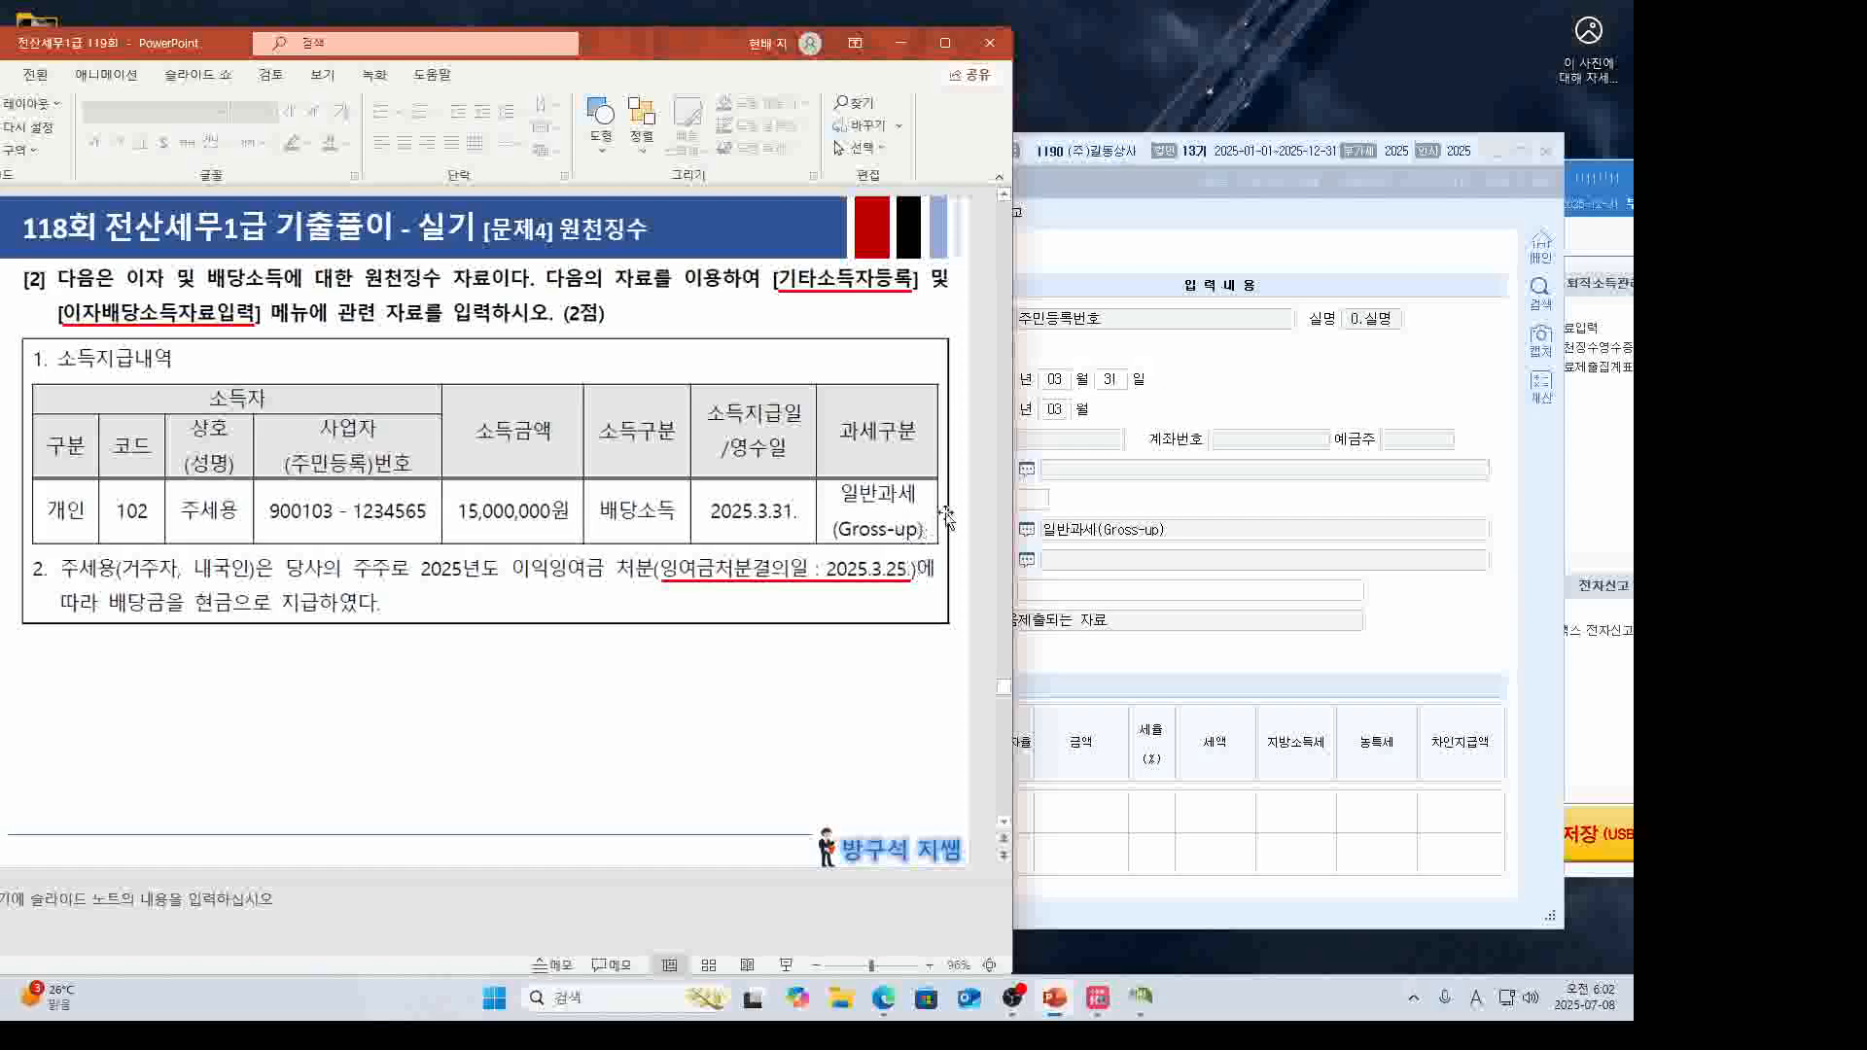
{"action": "left_click", "coordinate": [1133, 504]}
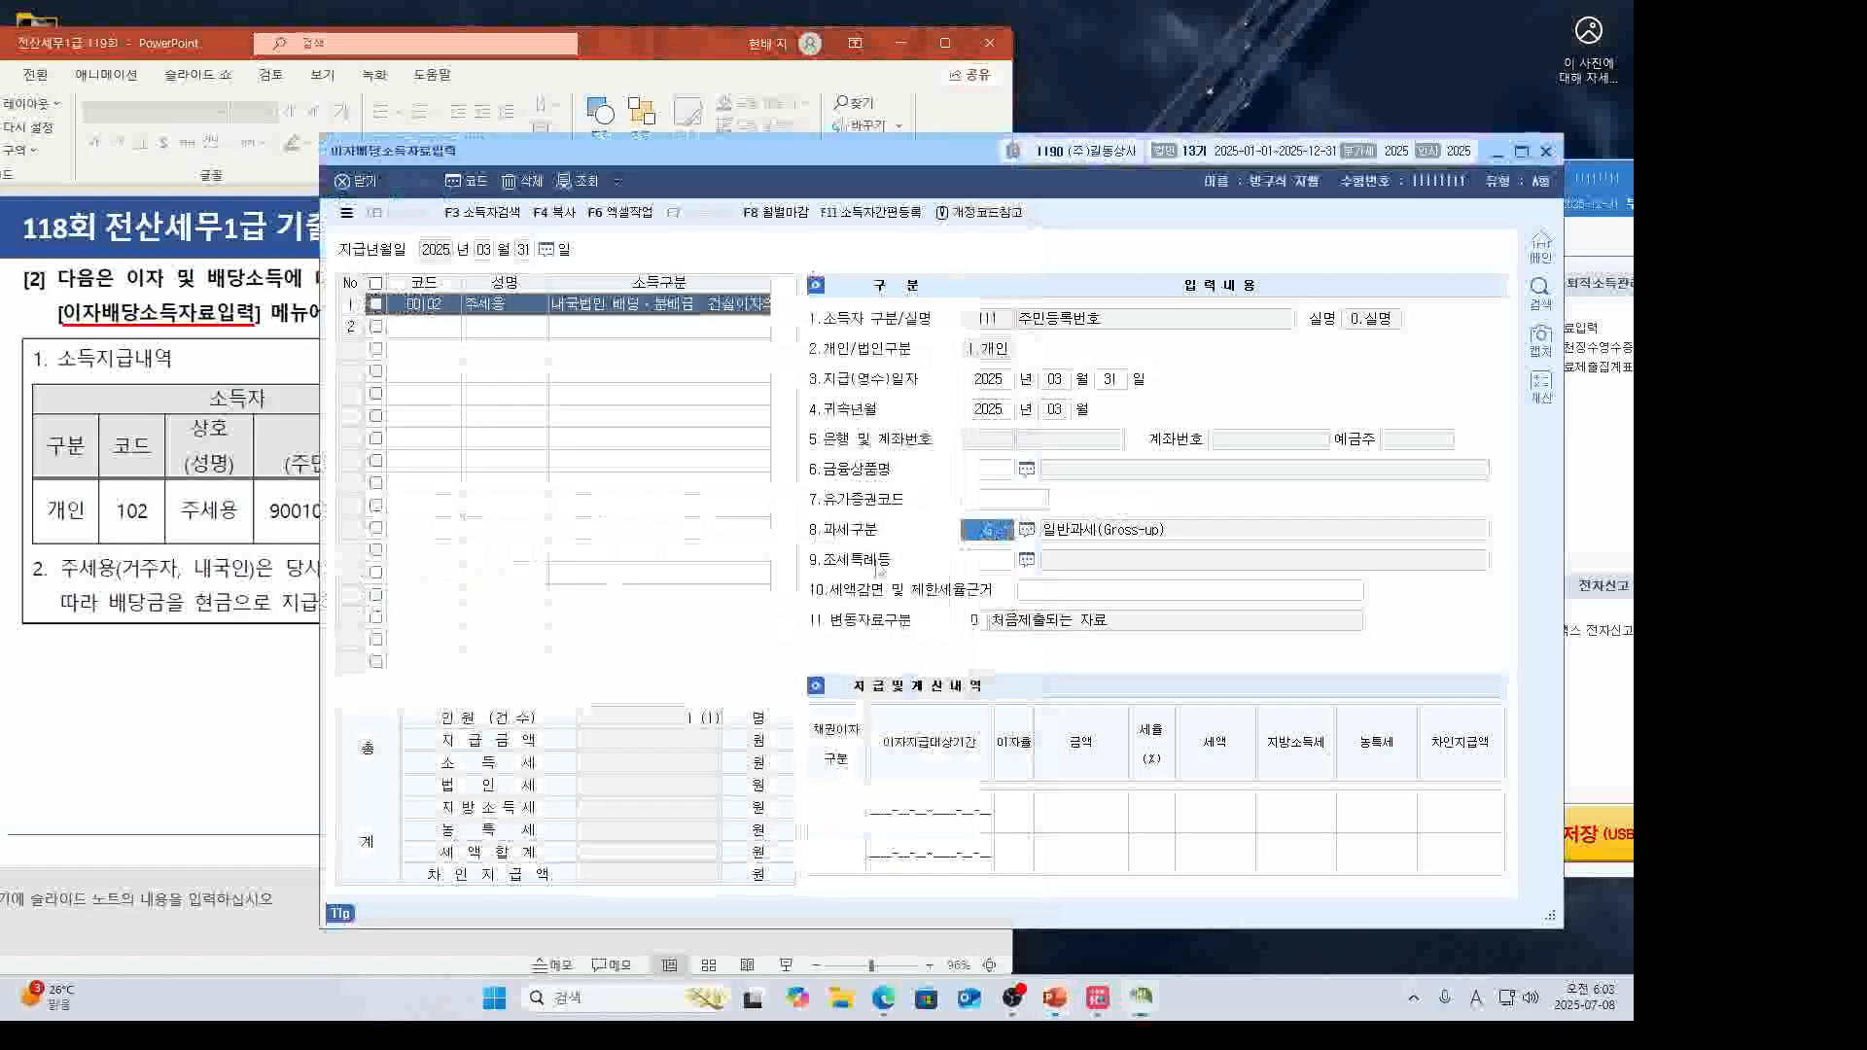
{"action": "left_click", "coordinate": [310, 769]}
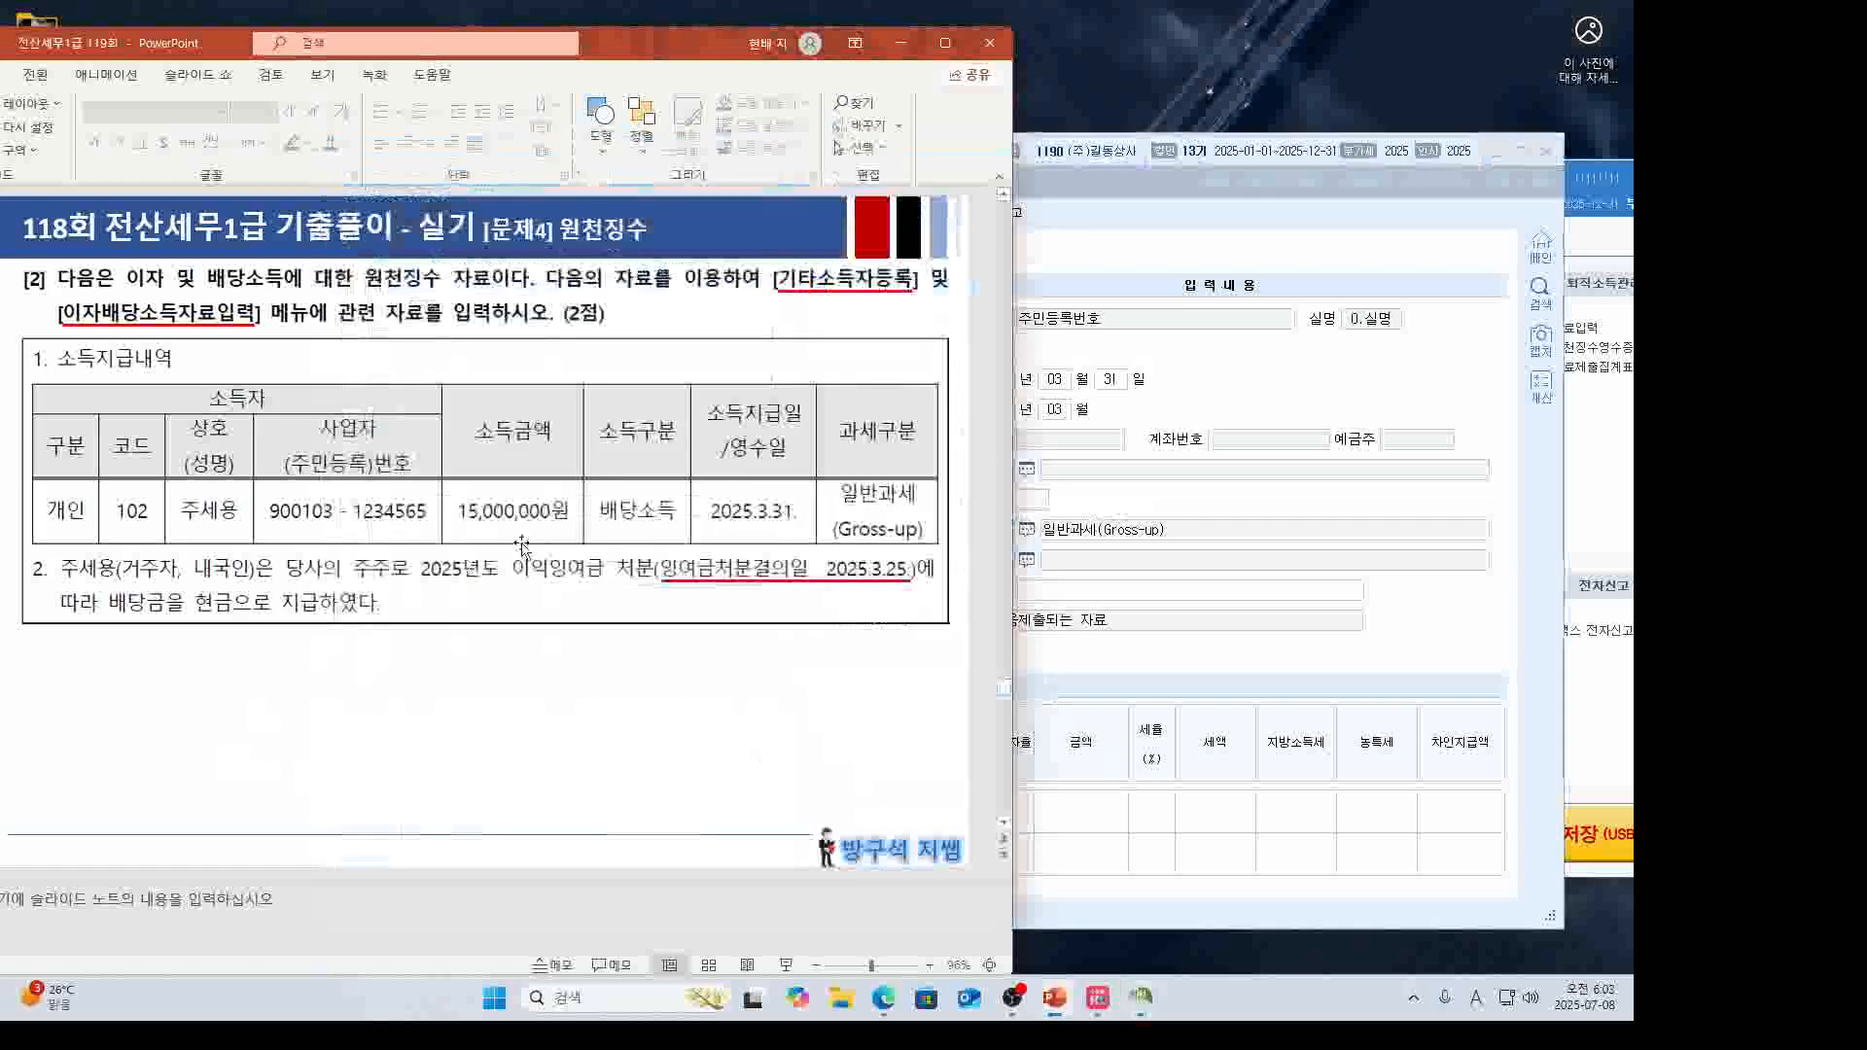
{"action": "left_click", "coordinate": [1155, 626]}
{"action": "left_click", "coordinate": [1082, 795]}
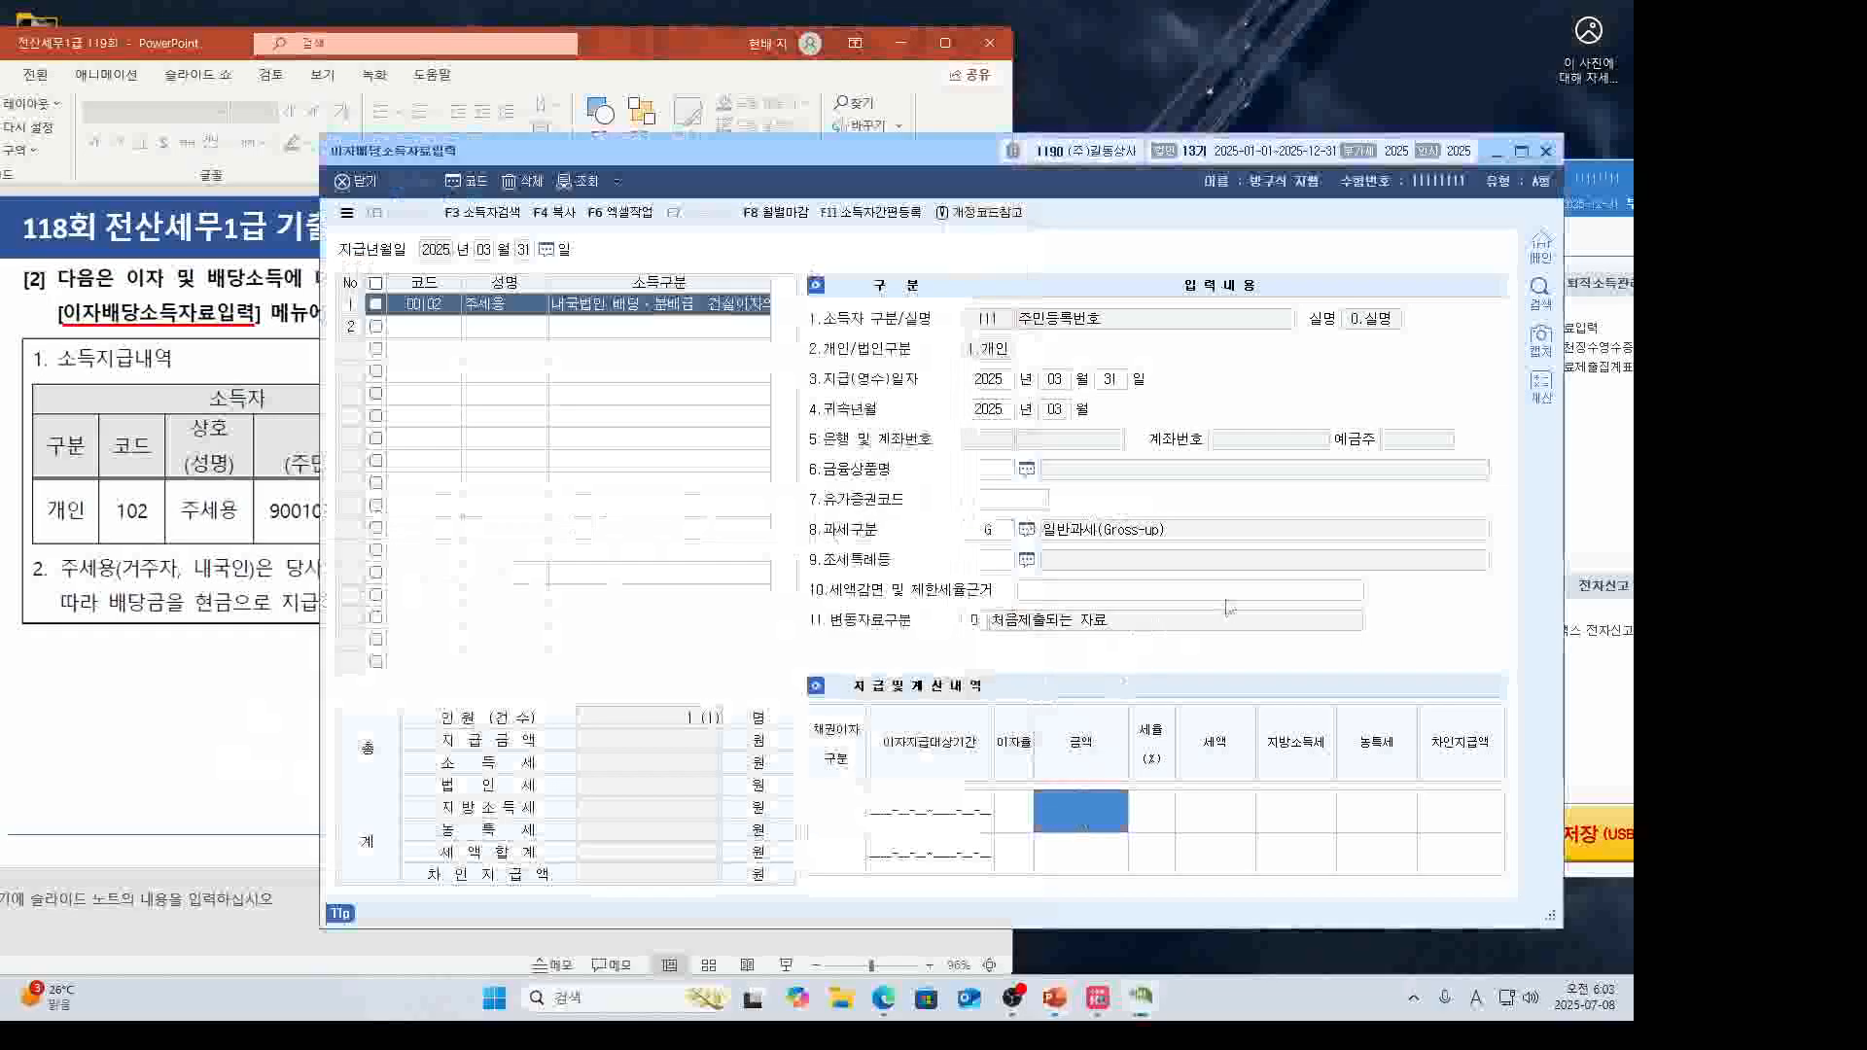
Enter 15,000,000 at 14%: 2,100,000 tax, 210,000 local, 12,690,000 net, then close.
{"action": "type", "text": "15000000"}
{"action": "key", "text": "Return"}
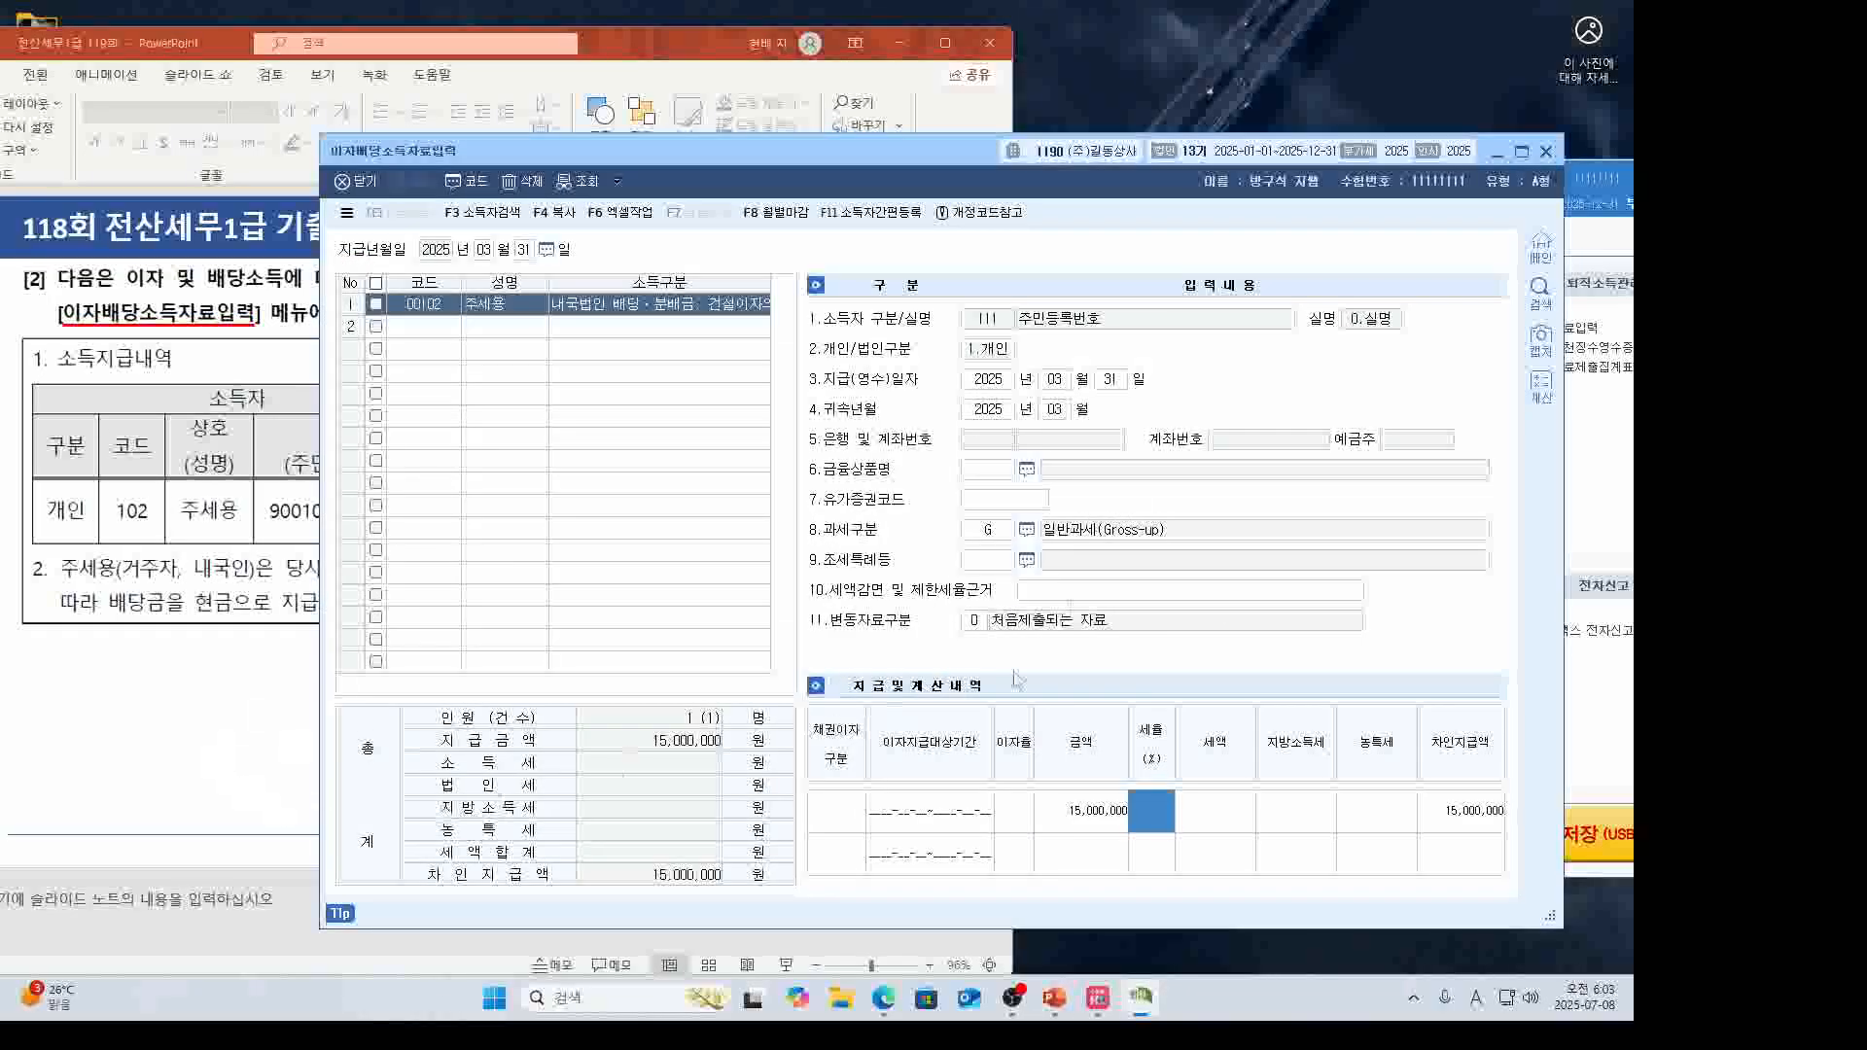
{"action": "type", "text": "14"}
{"action": "key", "text": "Return"}
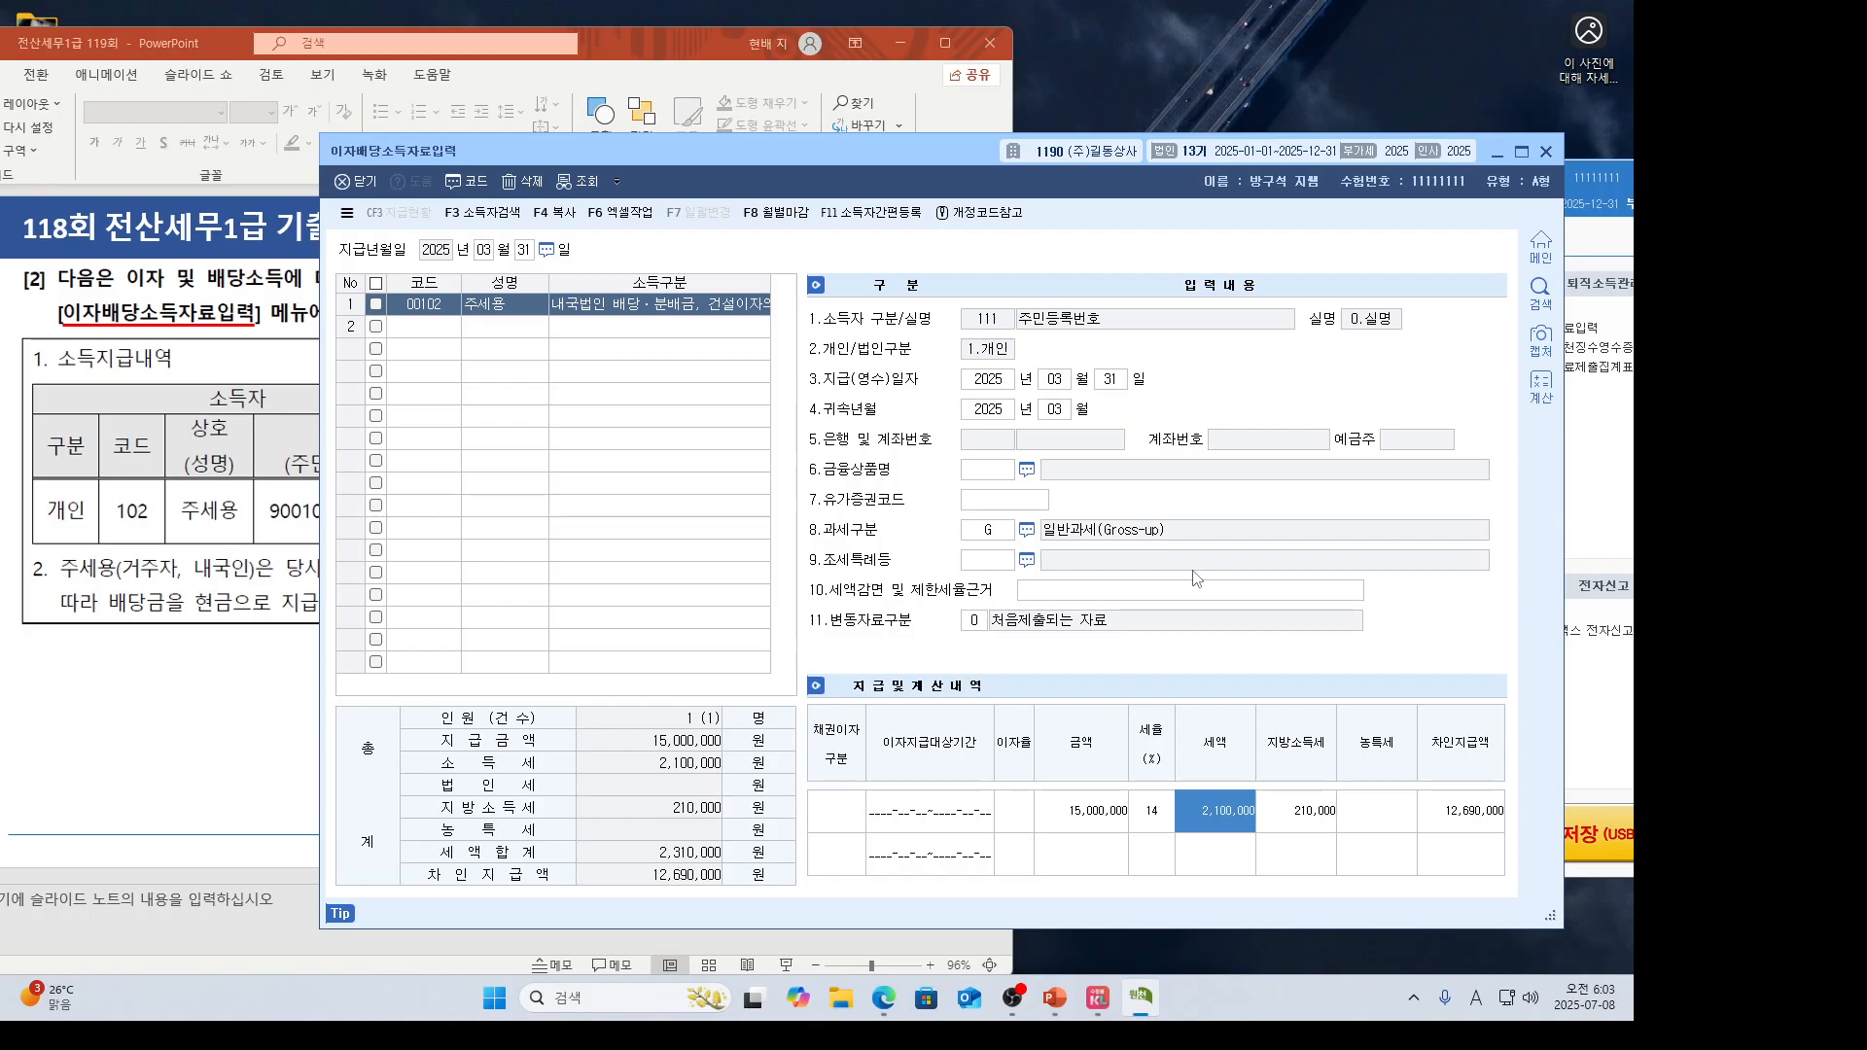
{"action": "left_click", "coordinate": [225, 729]}
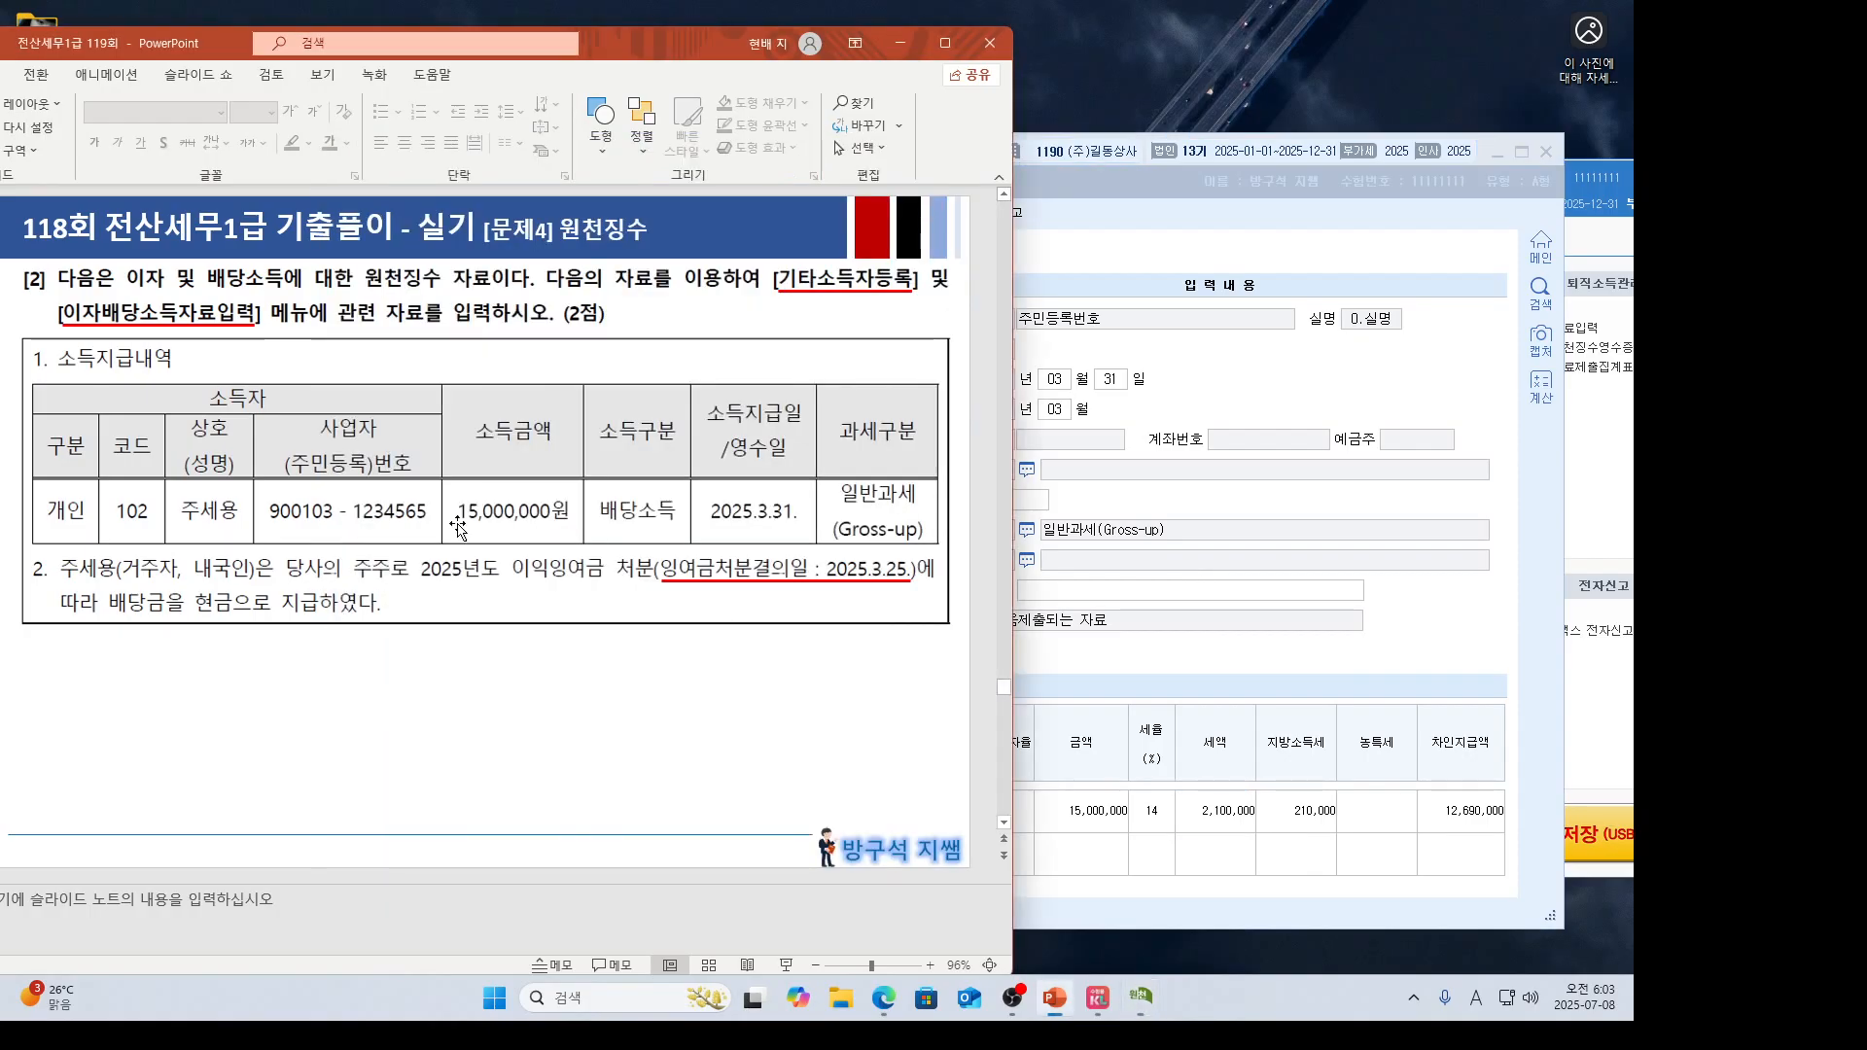
{"action": "left_click", "coordinate": [1410, 581]}
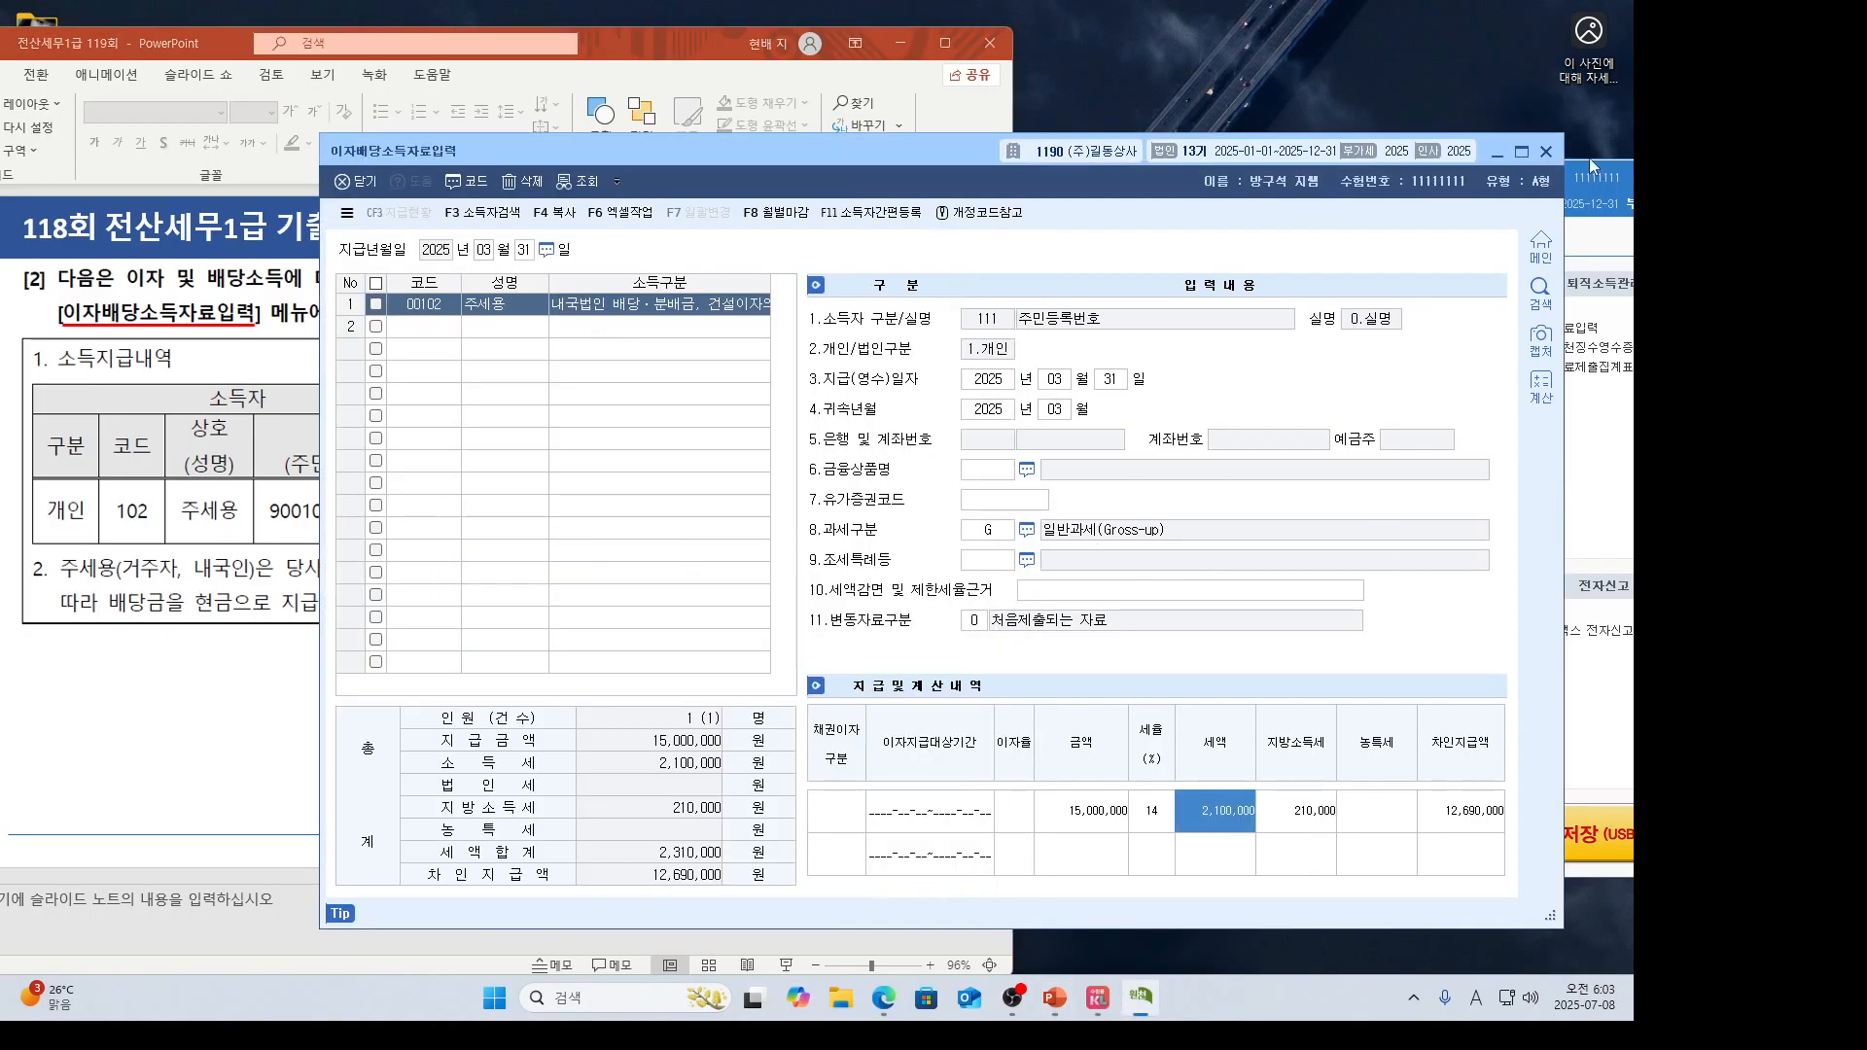
{"action": "left_click", "coordinate": [1546, 153]}
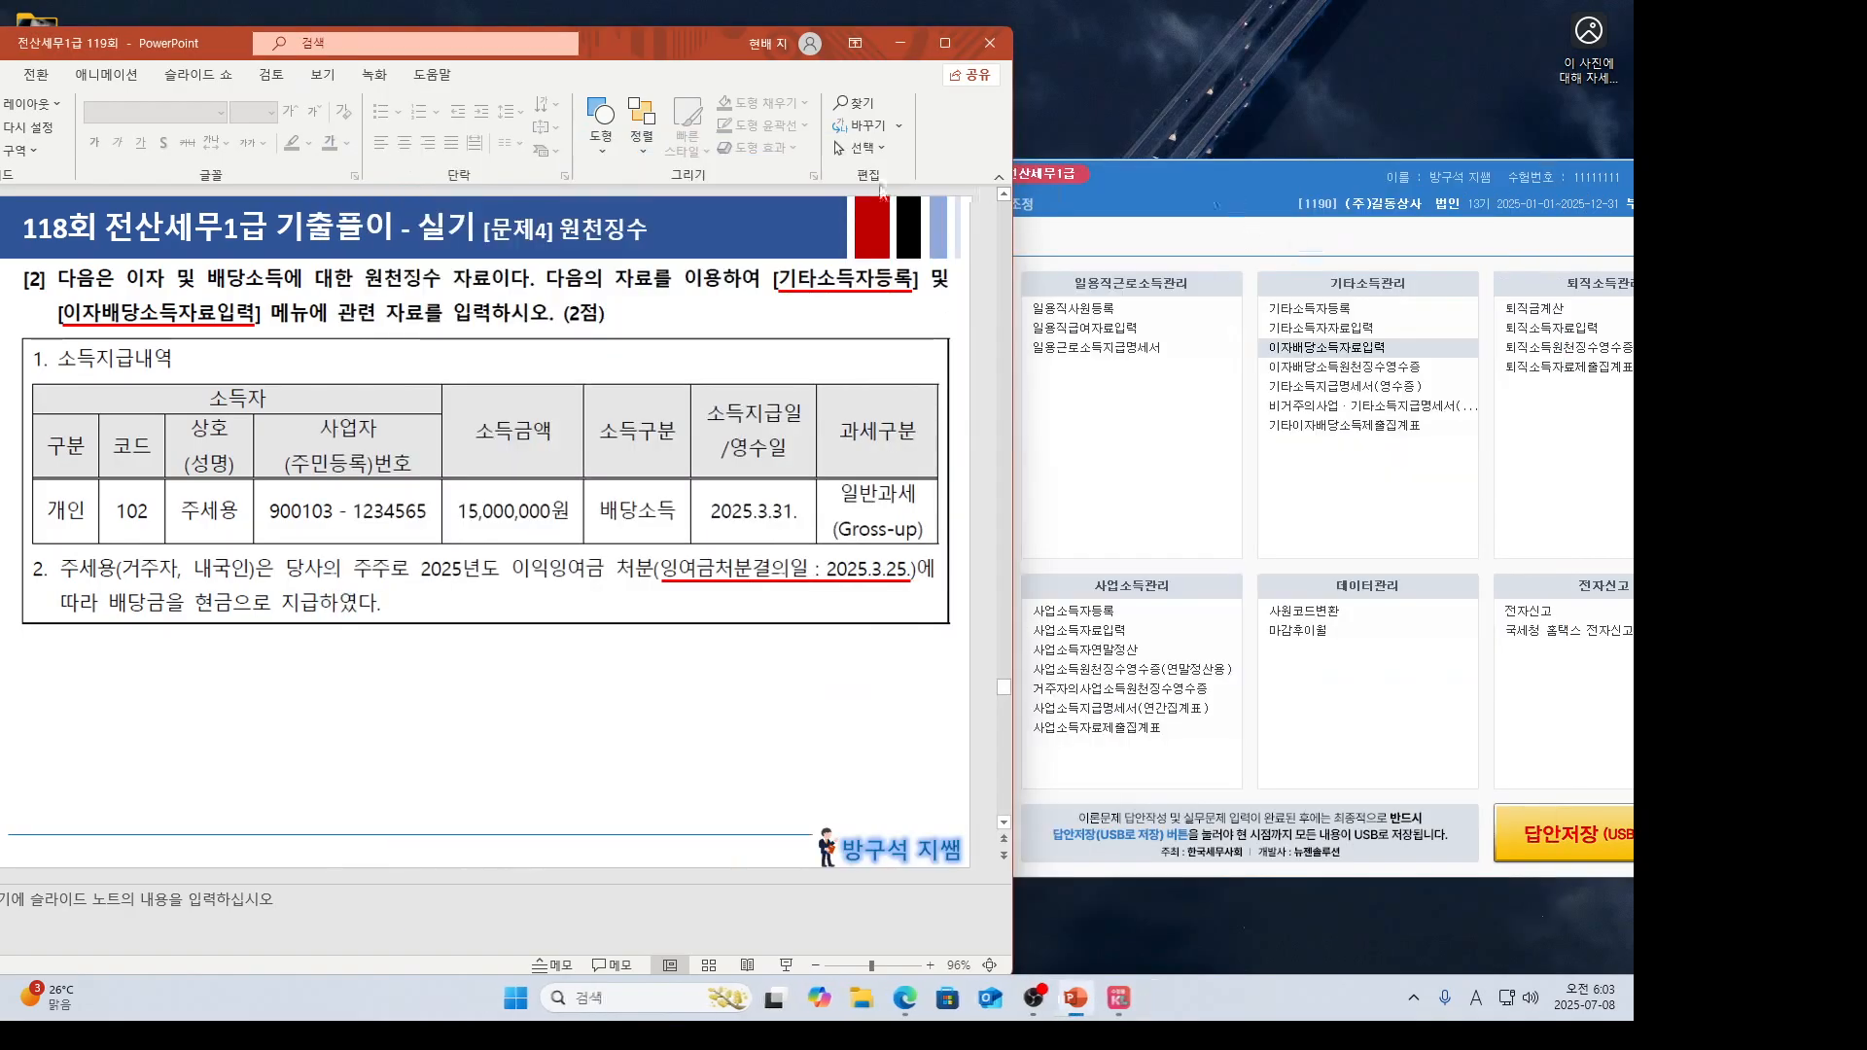
Maximize PowerPoint and present slide 30, problem [3], as a plain full-screen show.
{"action": "left_click", "coordinate": [944, 43]}
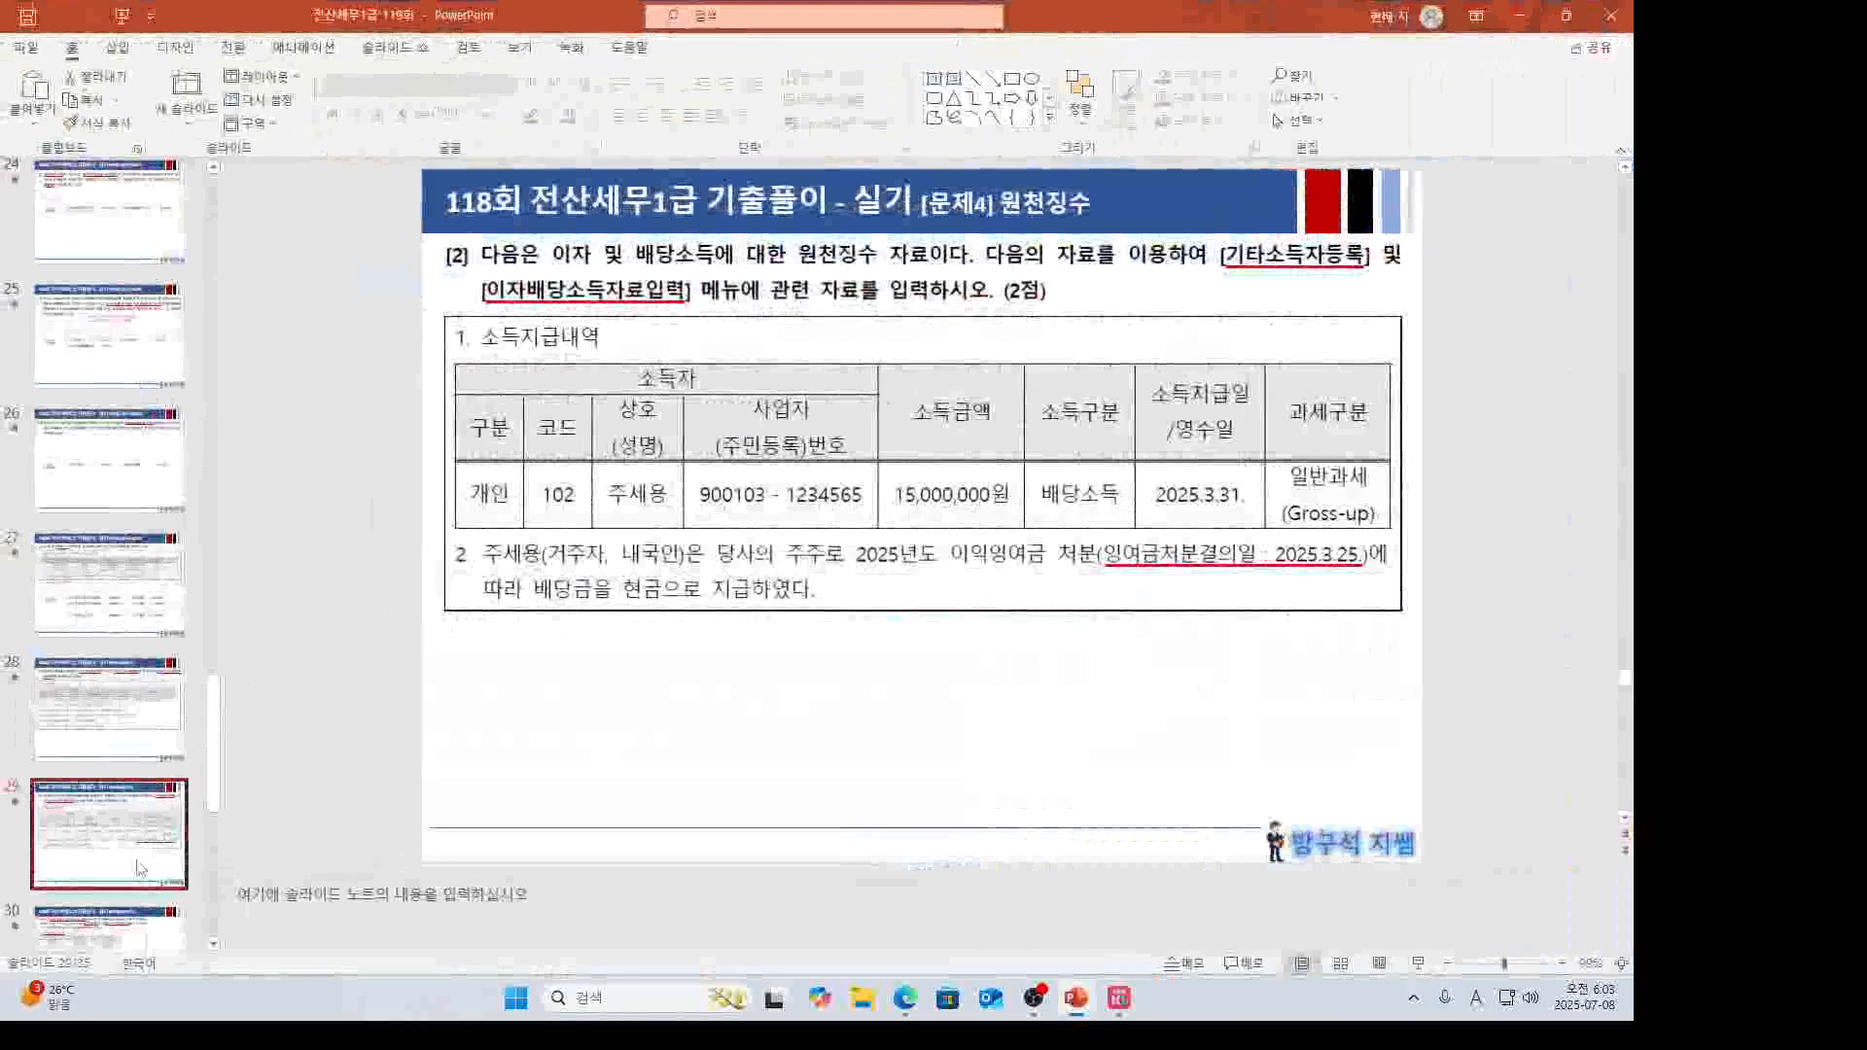
{"action": "scroll", "coordinate": [141, 869], "scroll_direction": "down", "scroll_amount": 3}
{"action": "left_click", "coordinate": [141, 749]}
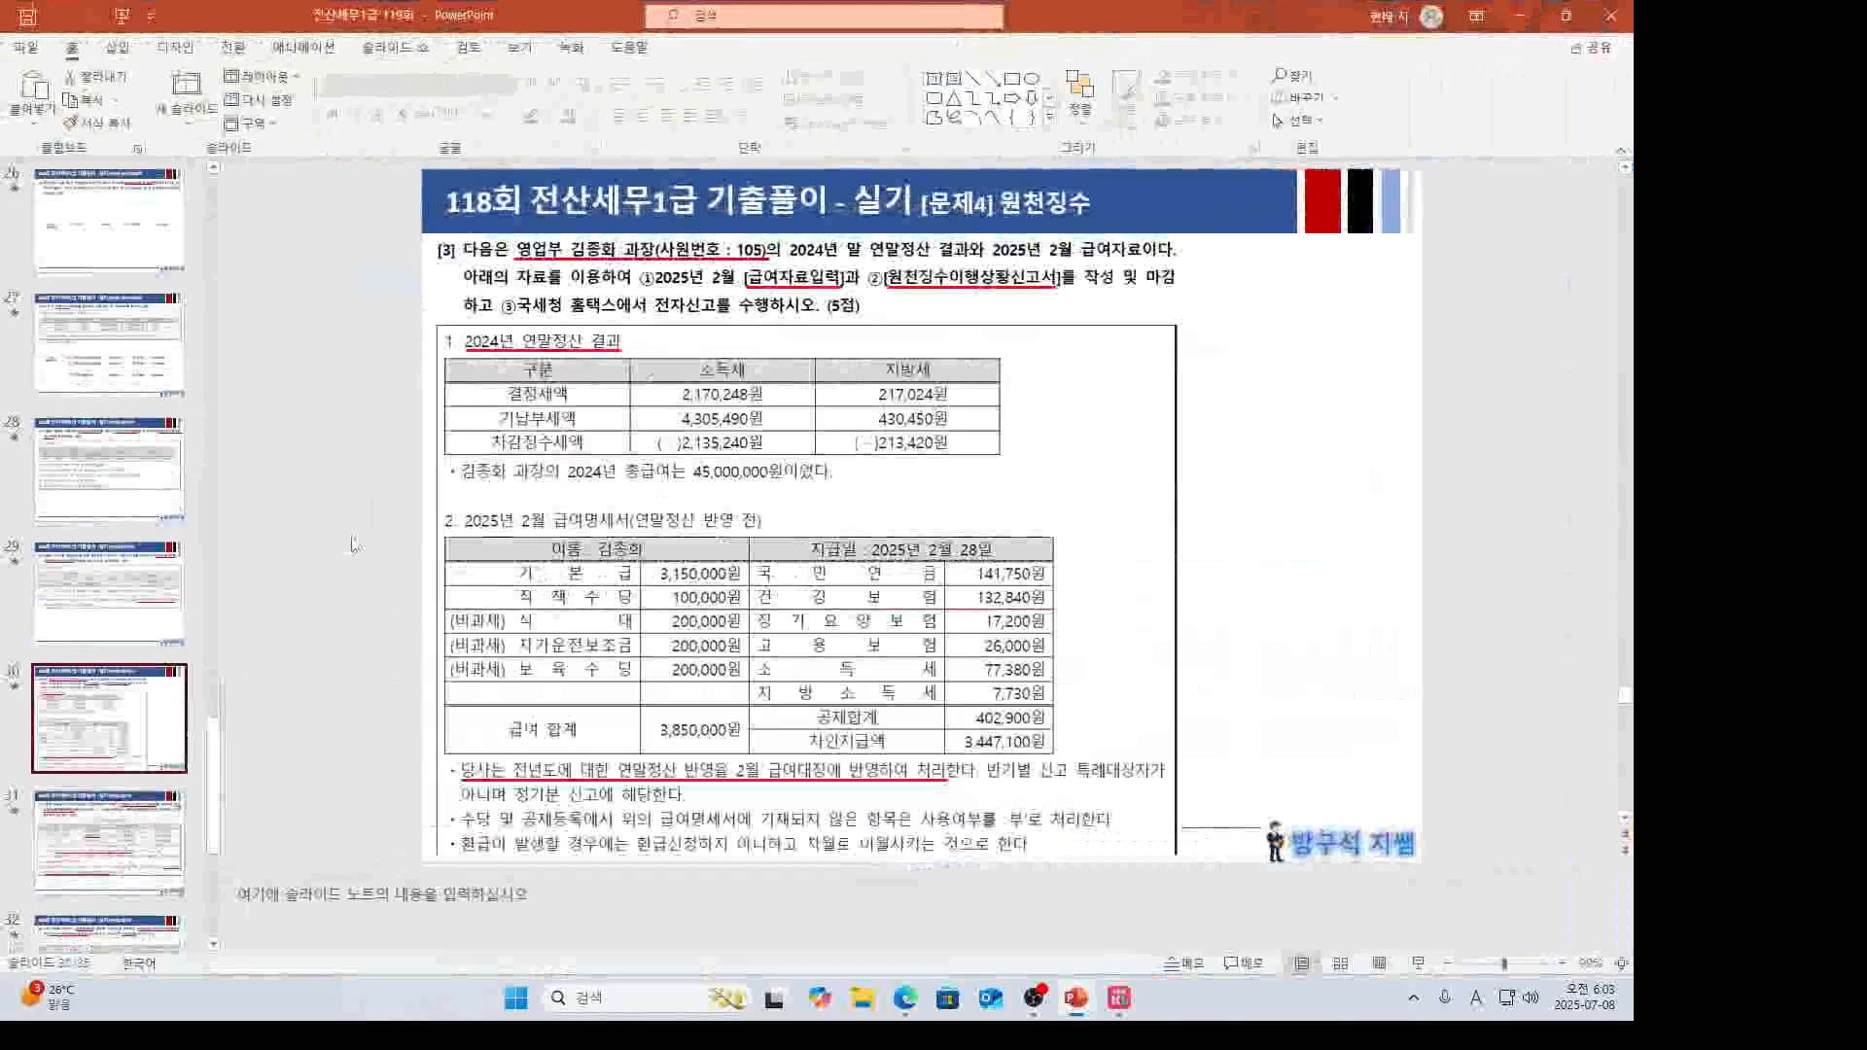
{"action": "key", "text": "alt+F5"}
{"action": "left_click", "coordinate": [345, 32]}
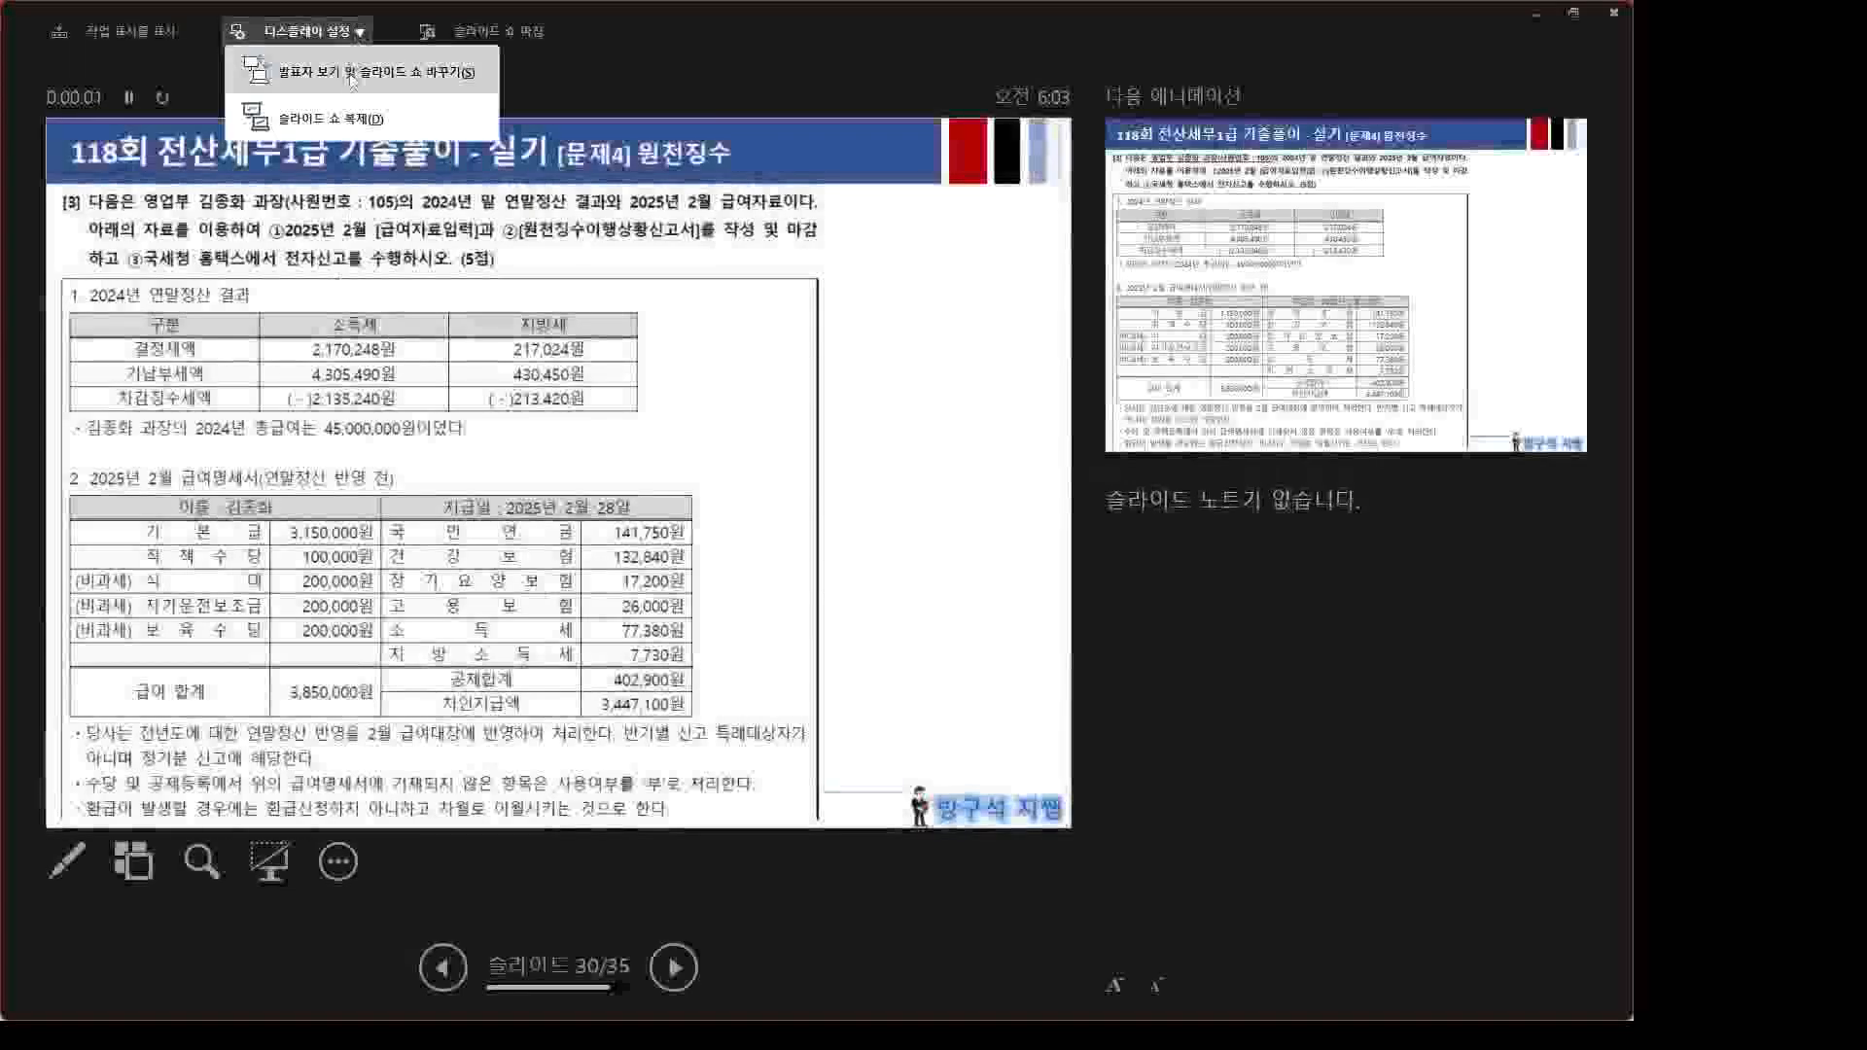
{"action": "left_click", "coordinate": [352, 78]}
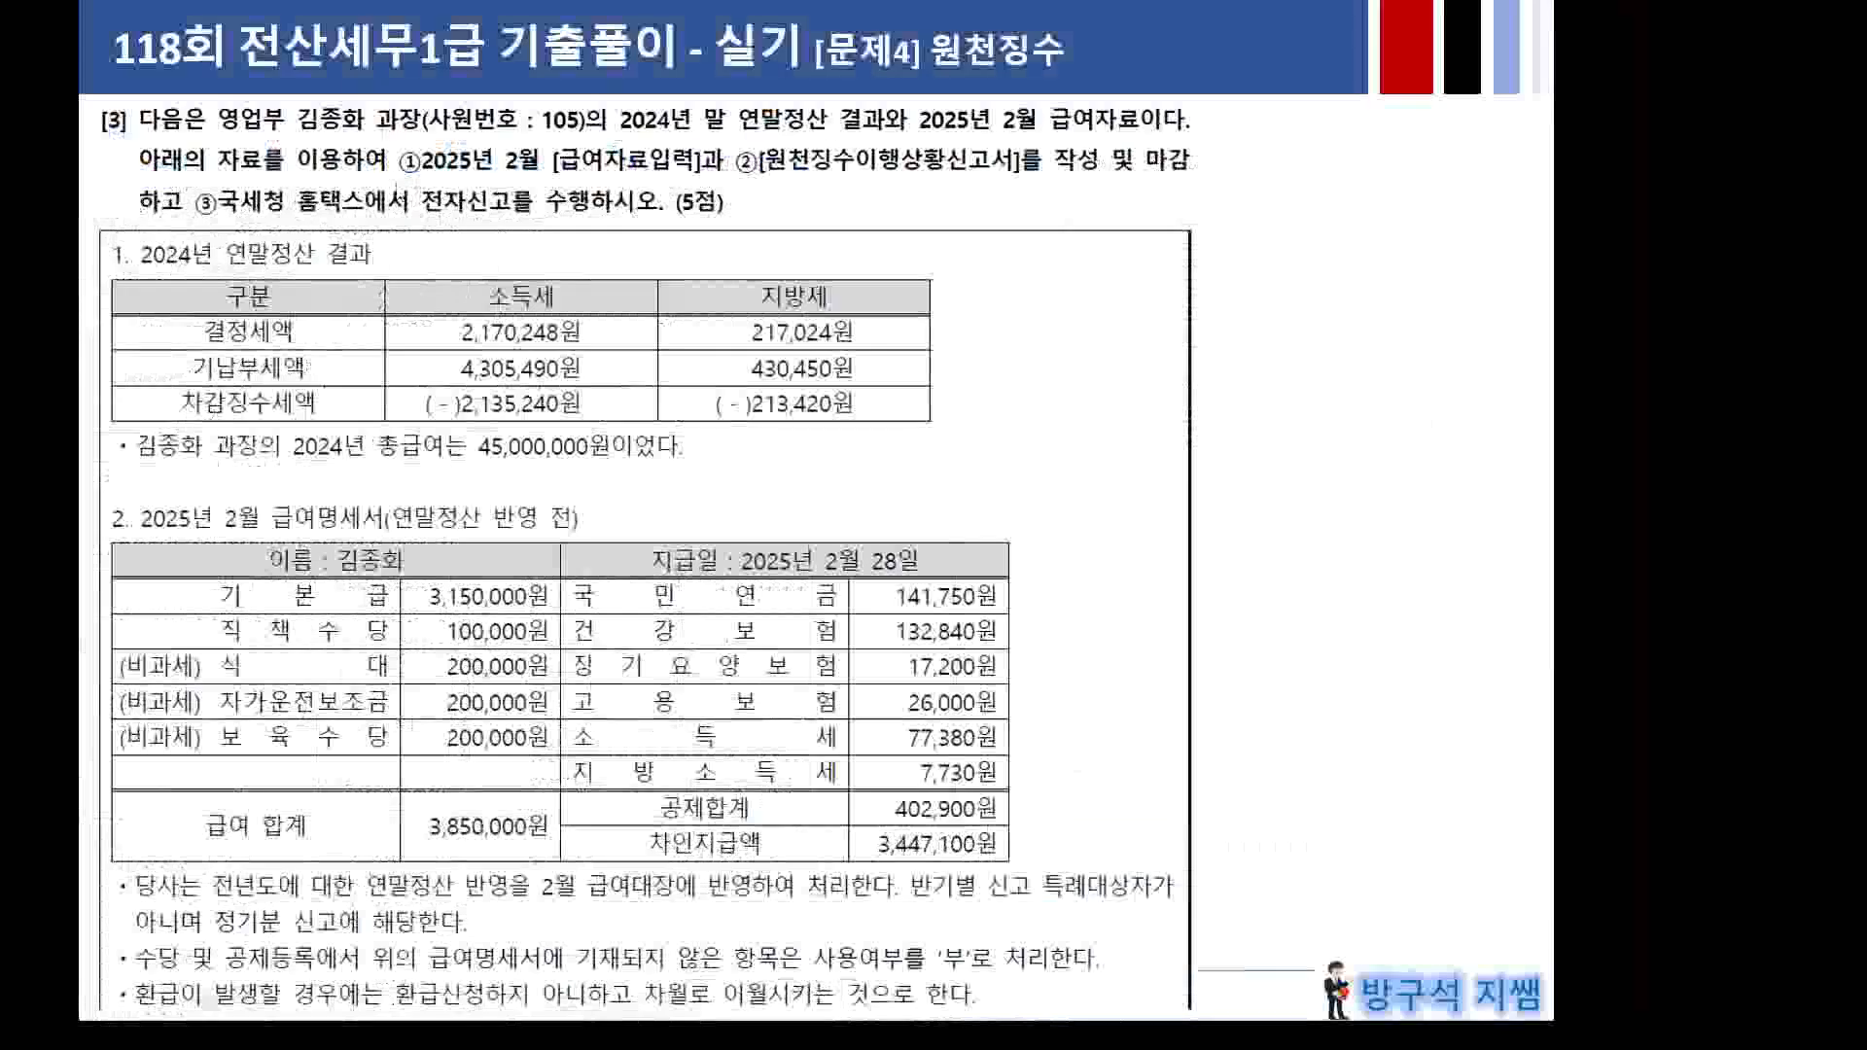
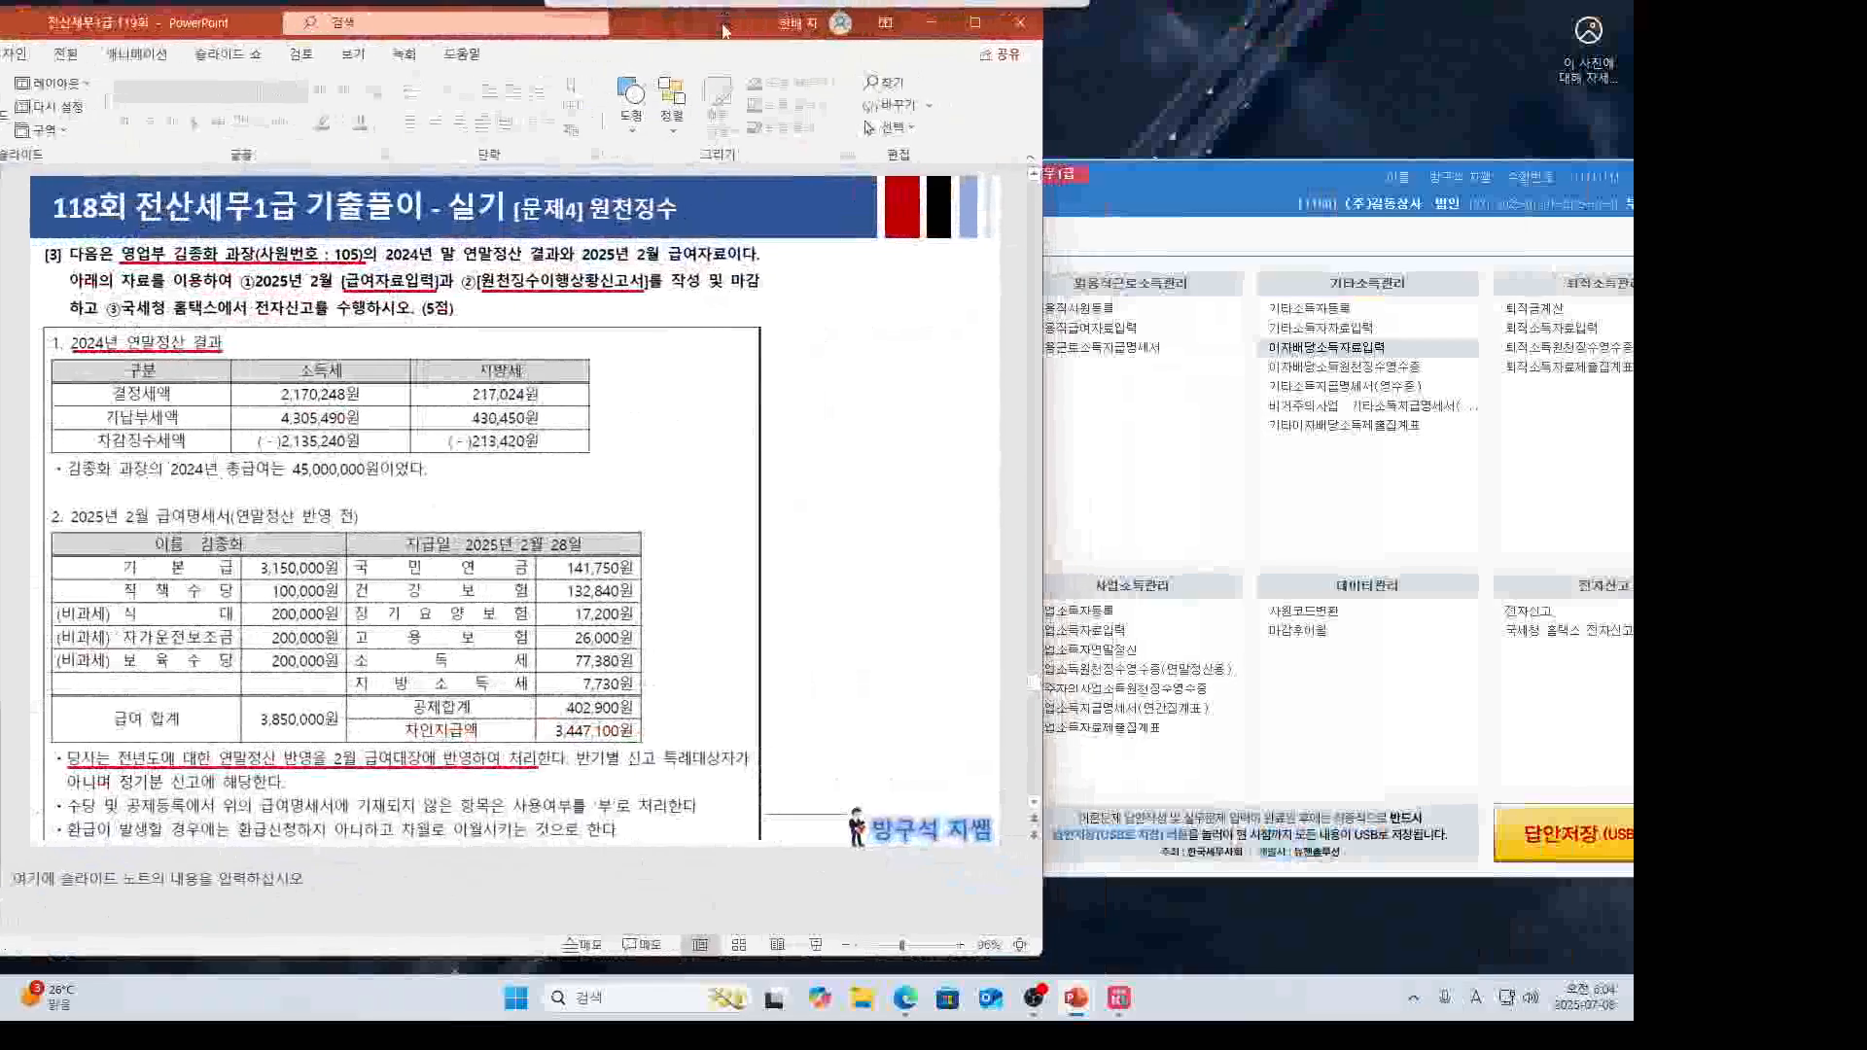
Open KcLep's 급여자료입력 payroll entry screen from the 원천징수 menu.
{"action": "left_click", "coordinate": [1076, 194]}
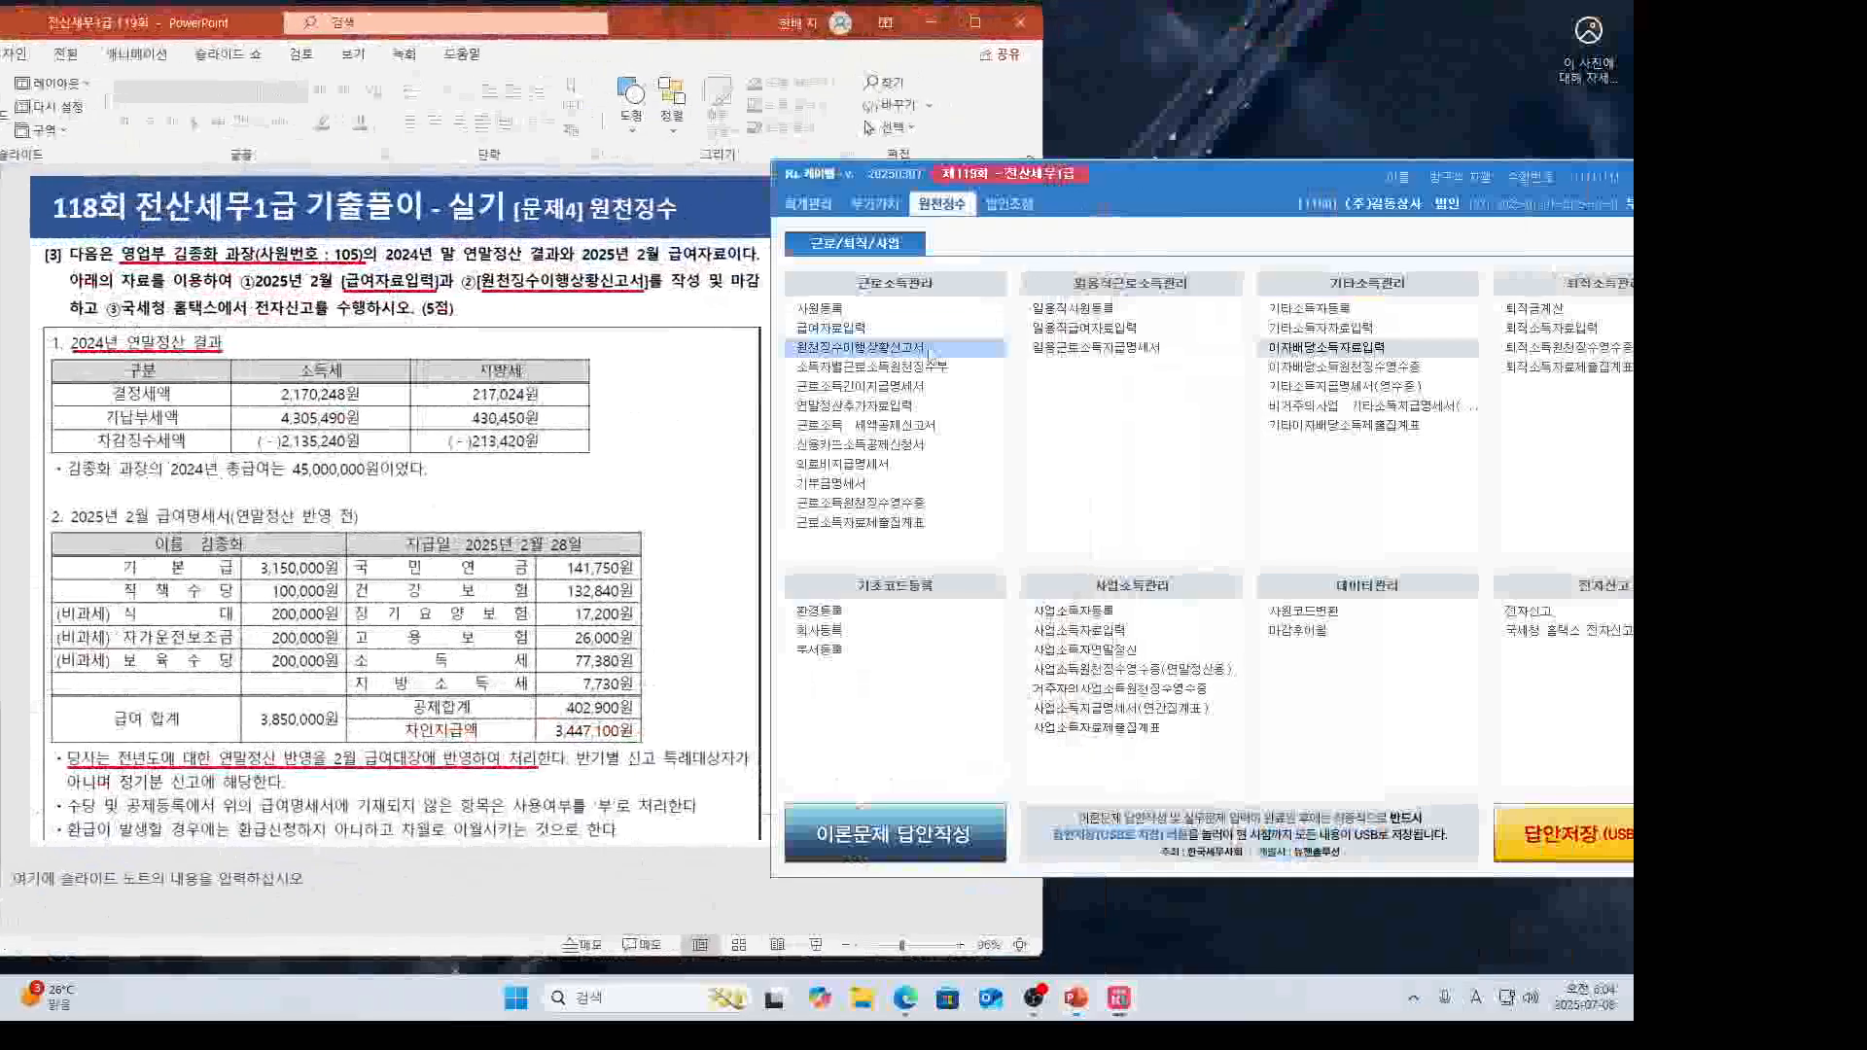
{"action": "left_click", "coordinate": [923, 331]}
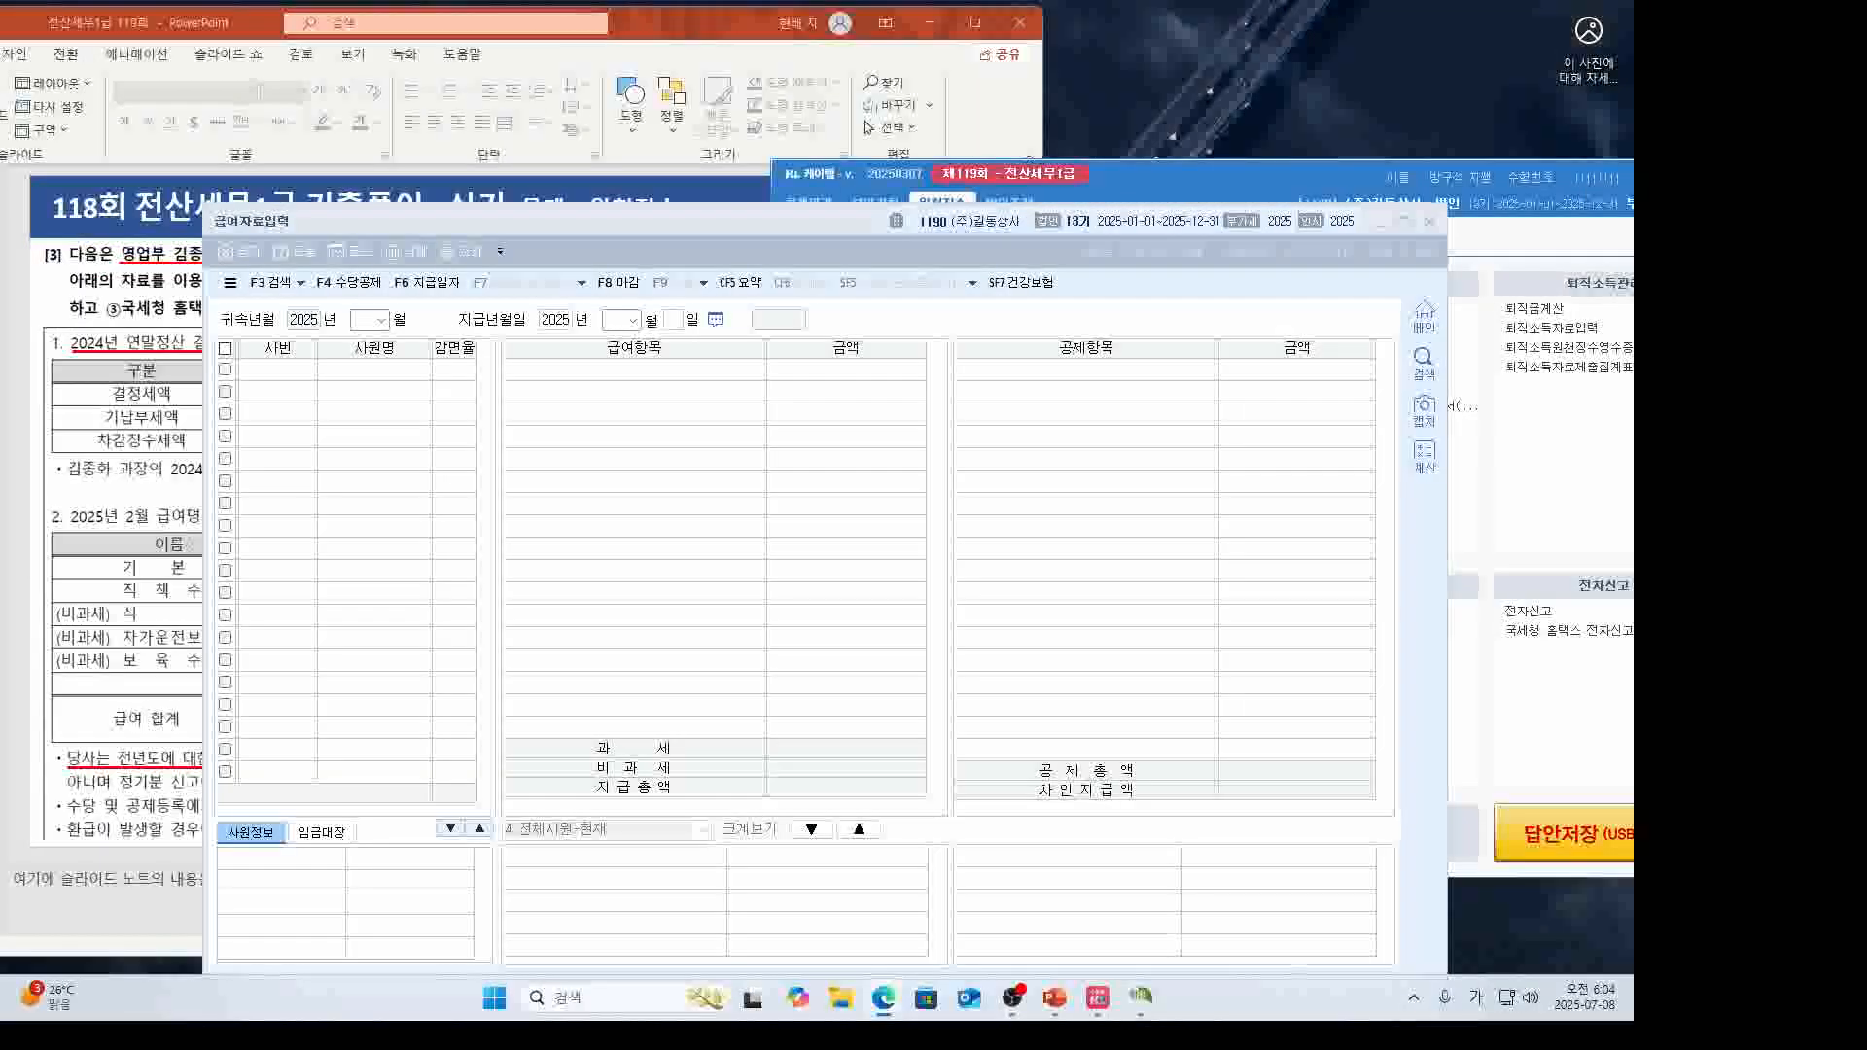
Set 귀속년월 to 2025/02 and pay date 2025-02-28 to load employee 105's pay items.
{"action": "left_click_drag", "start_coordinate": [606, 224], "coordinate": [948, 173]}
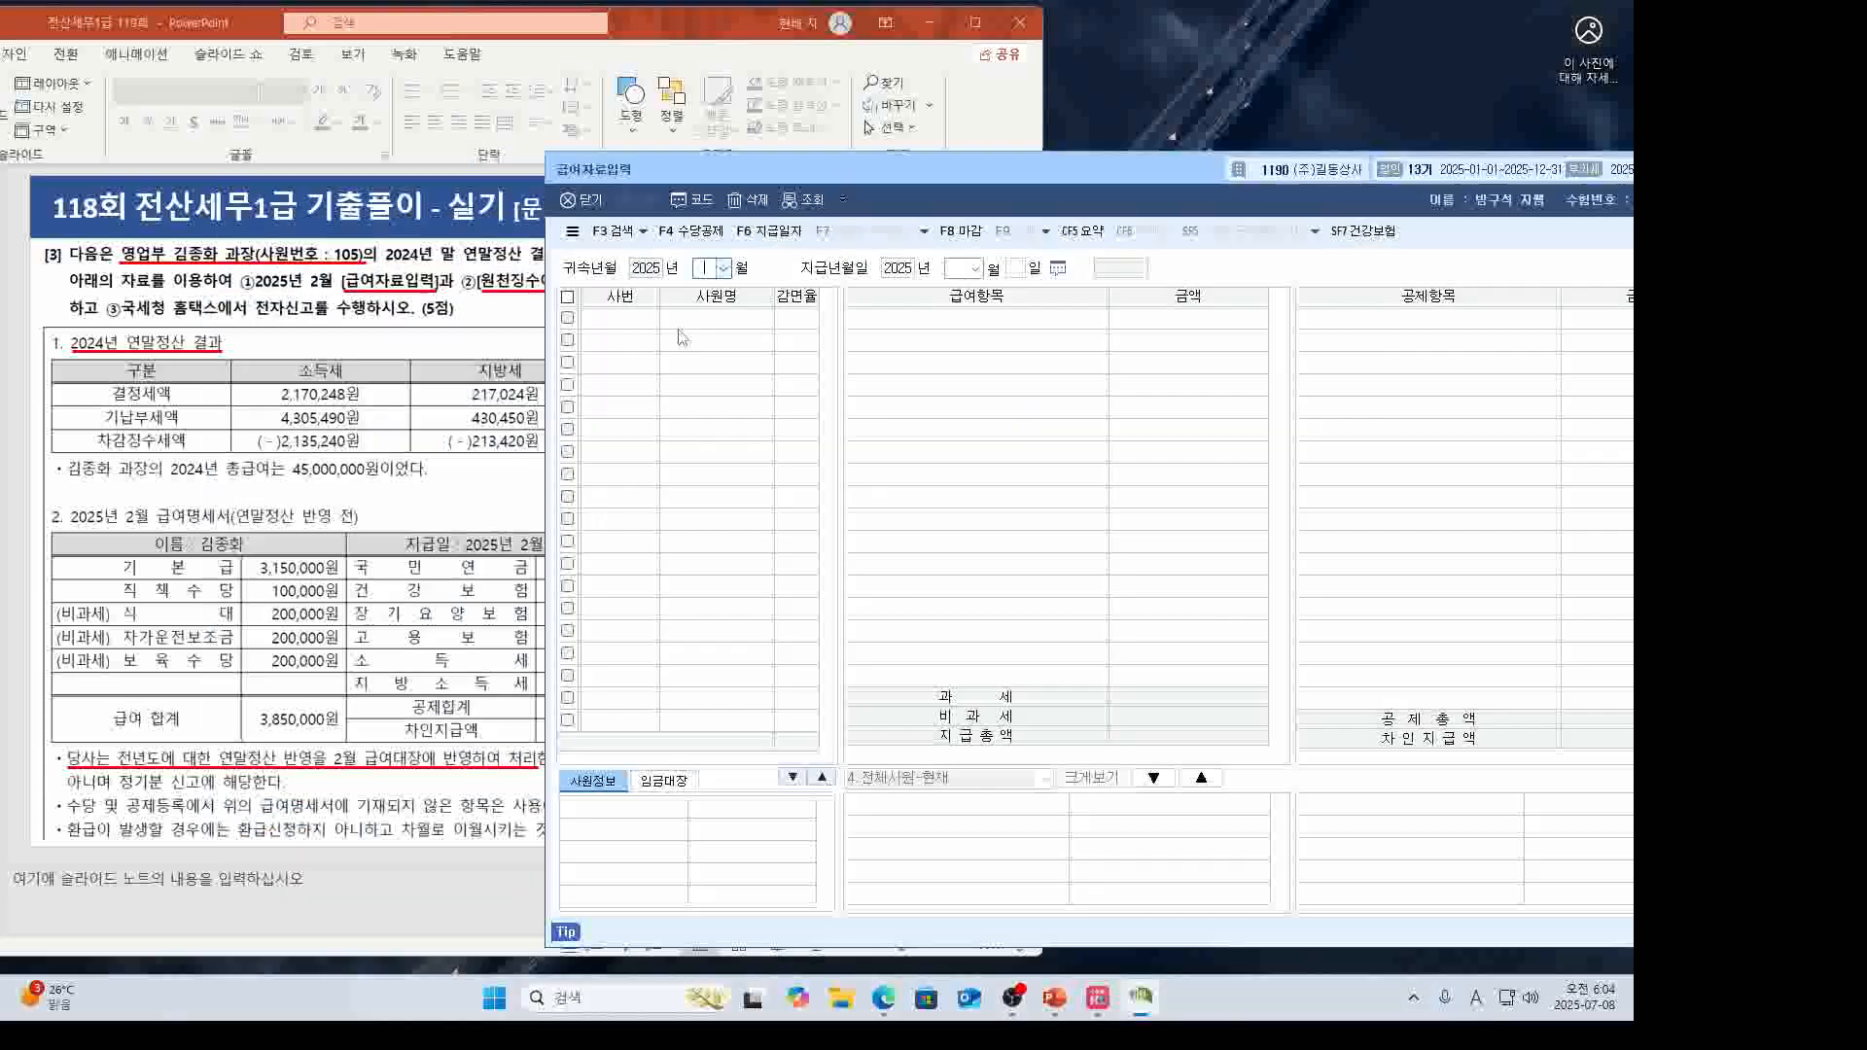
{"action": "left_click", "coordinate": [724, 268]}
{"action": "left_click", "coordinate": [725, 307]}
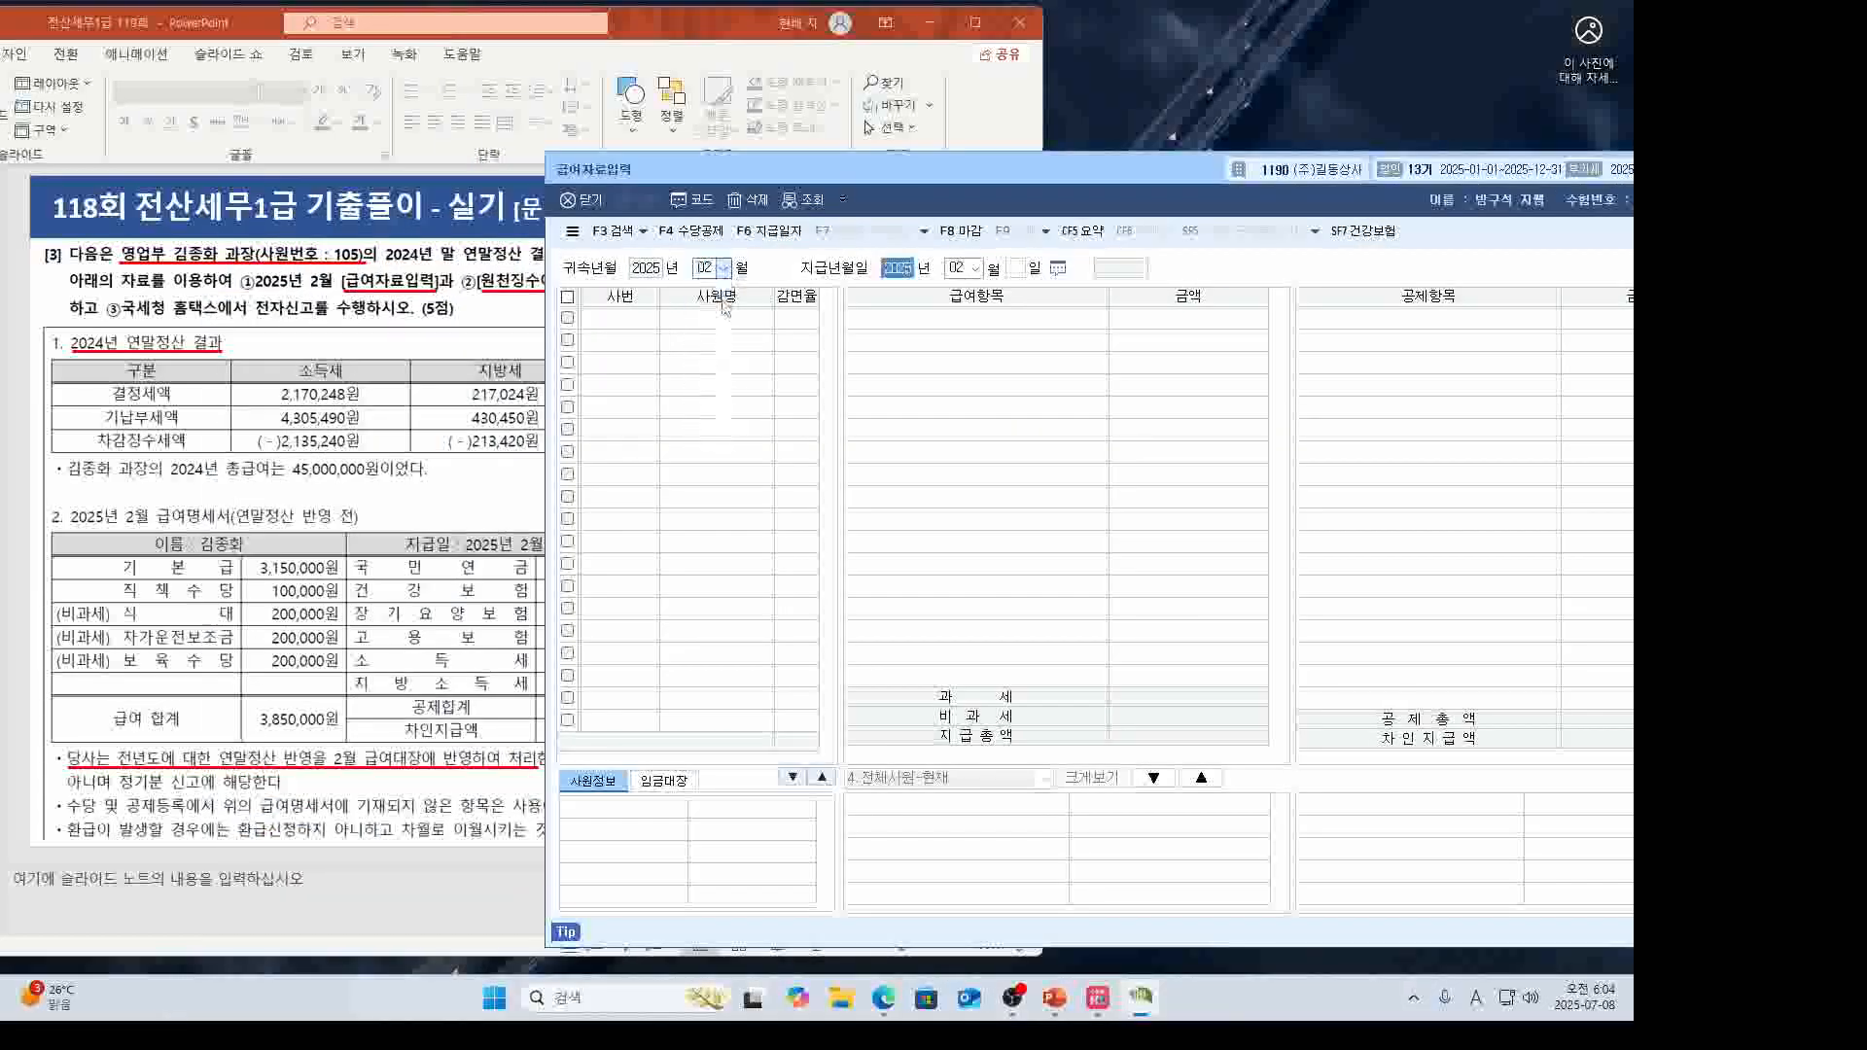
{"action": "left_click", "coordinate": [440, 504]}
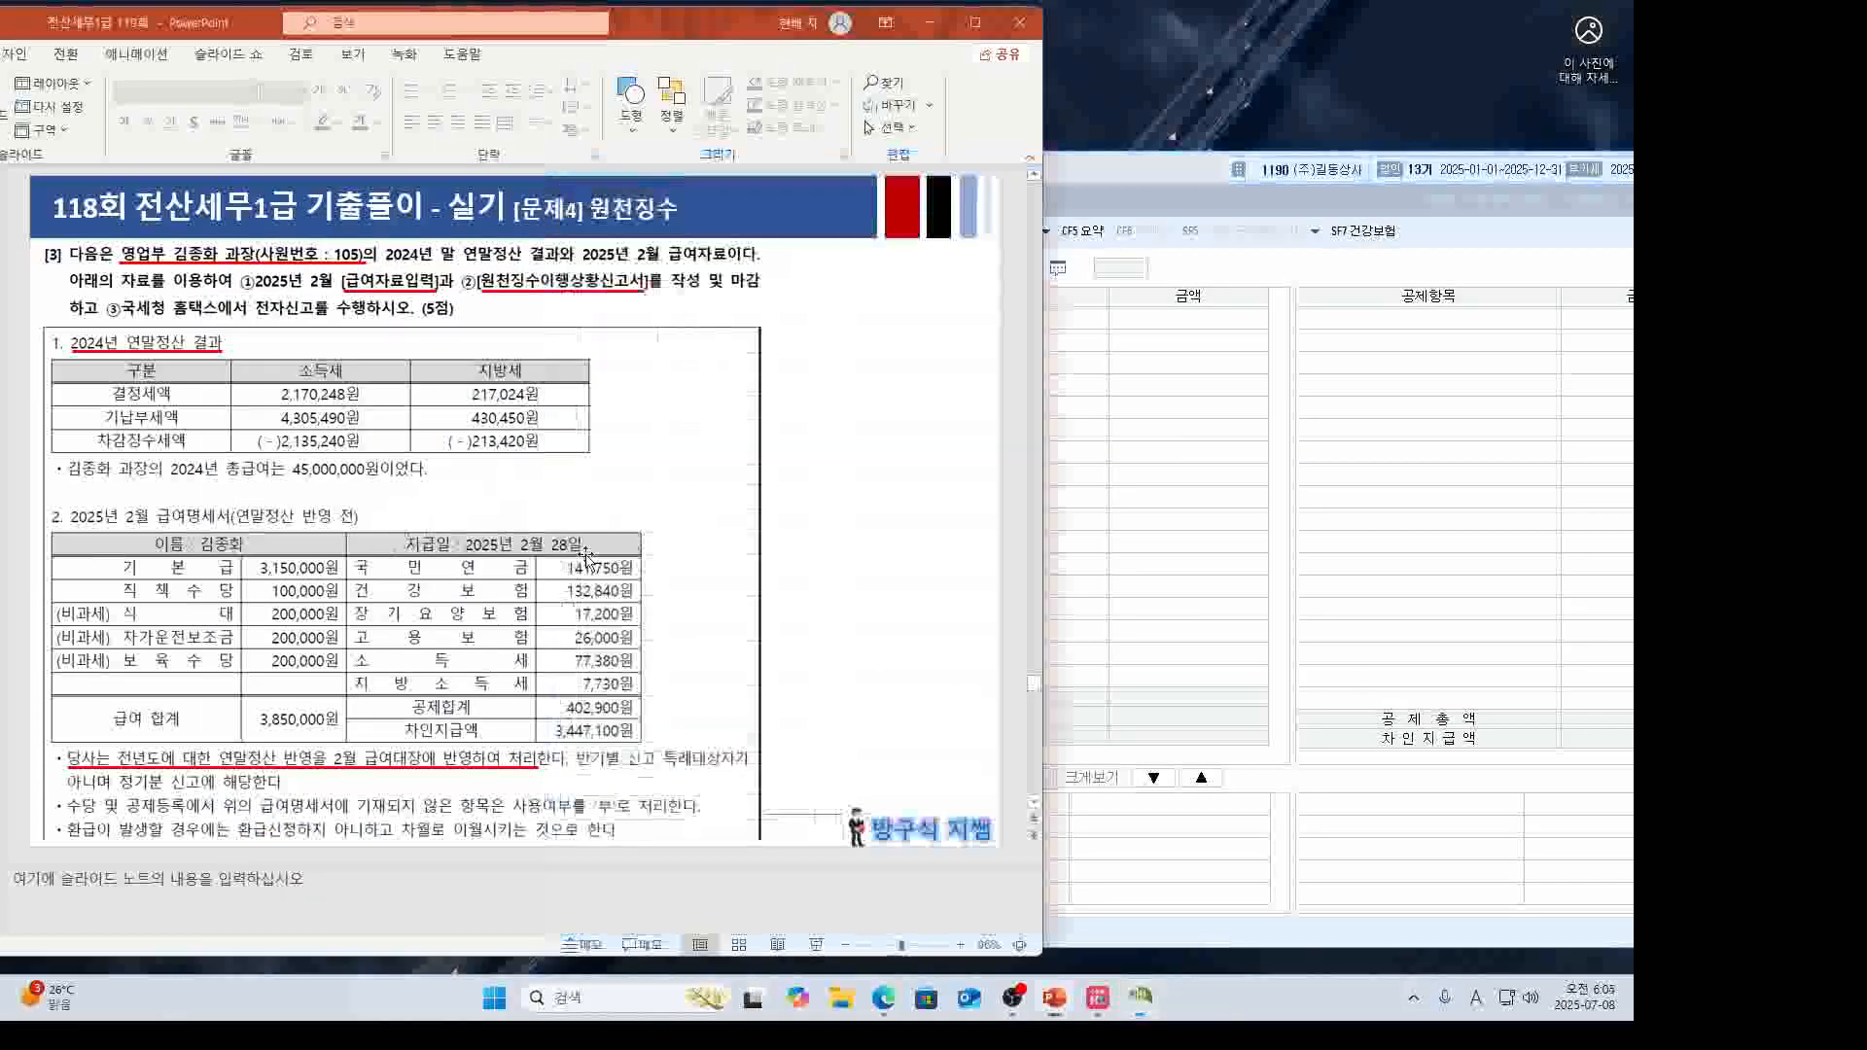
{"action": "left_click", "coordinate": [1067, 329]}
{"action": "left_click", "coordinate": [1015, 271]}
{"action": "type", "text": "28"}
{"action": "key", "text": "Return"}
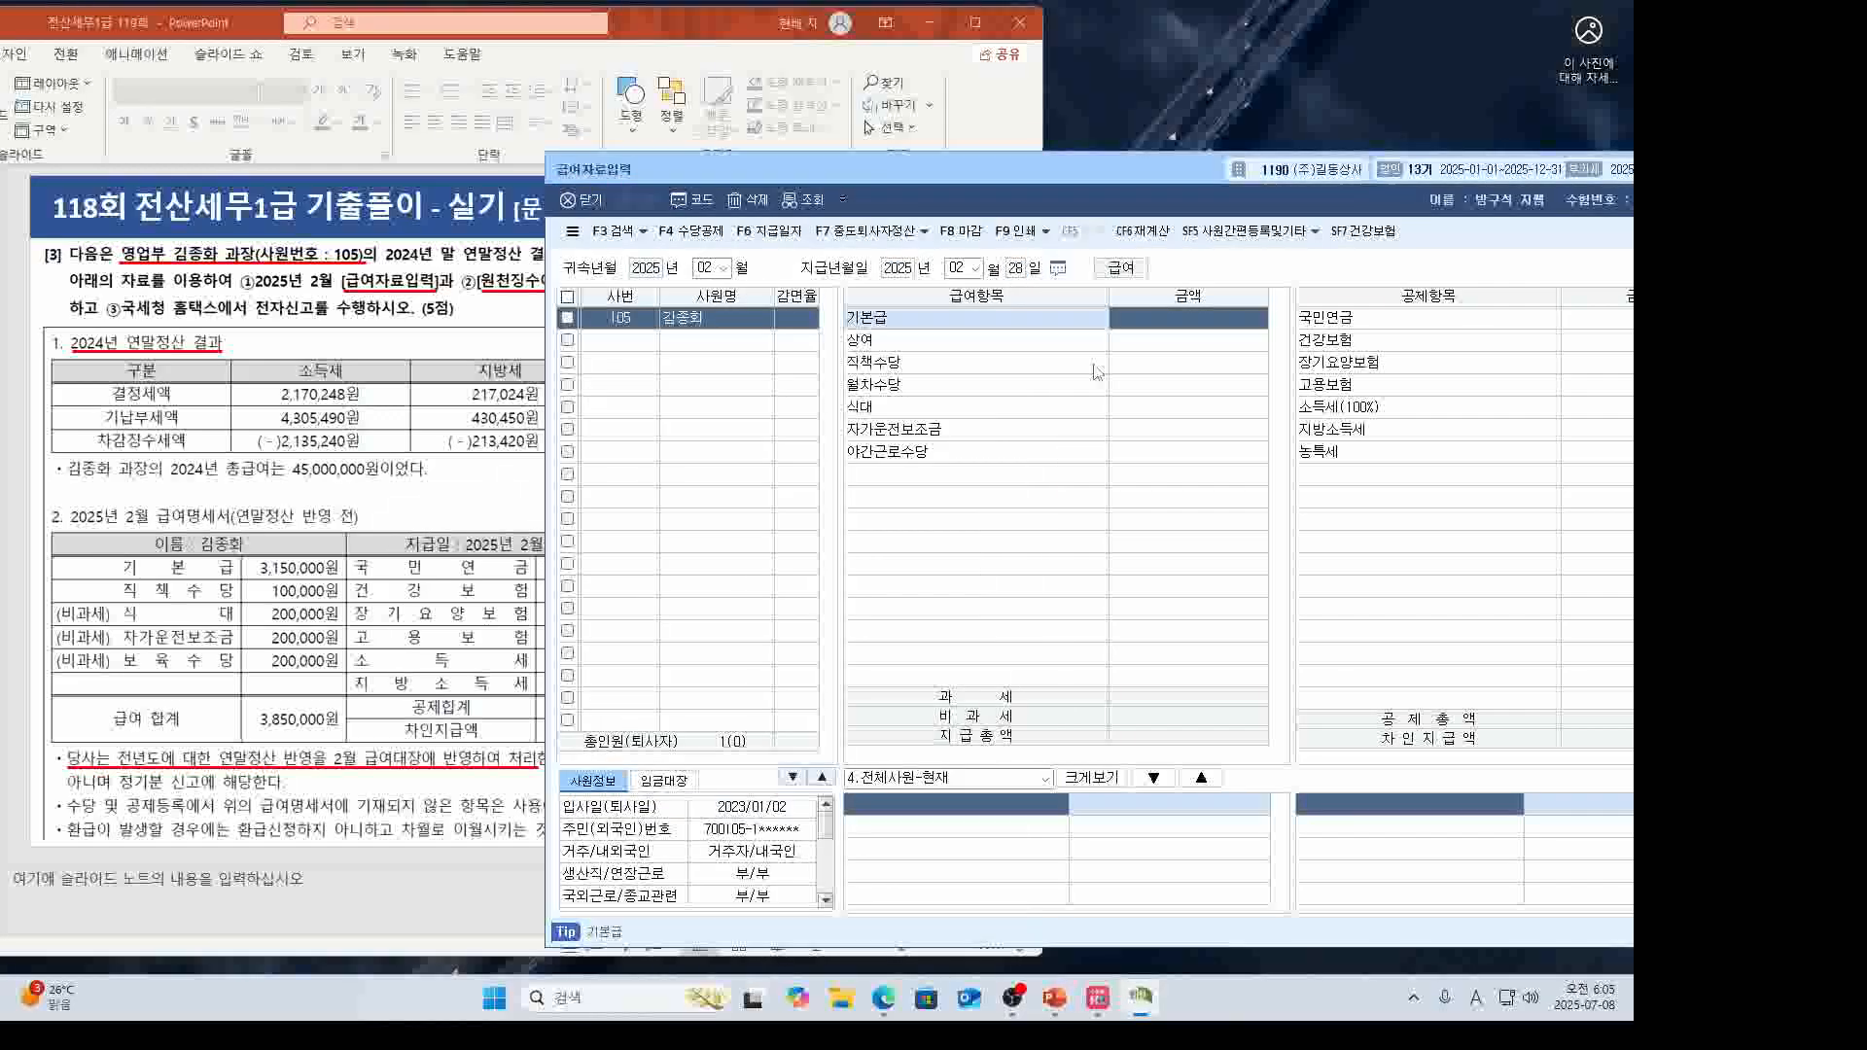
In F4 수당공제 registration, set 야간근로수당, 상여 and 월차수당 to not in use (부).
{"action": "left_click", "coordinate": [691, 230]}
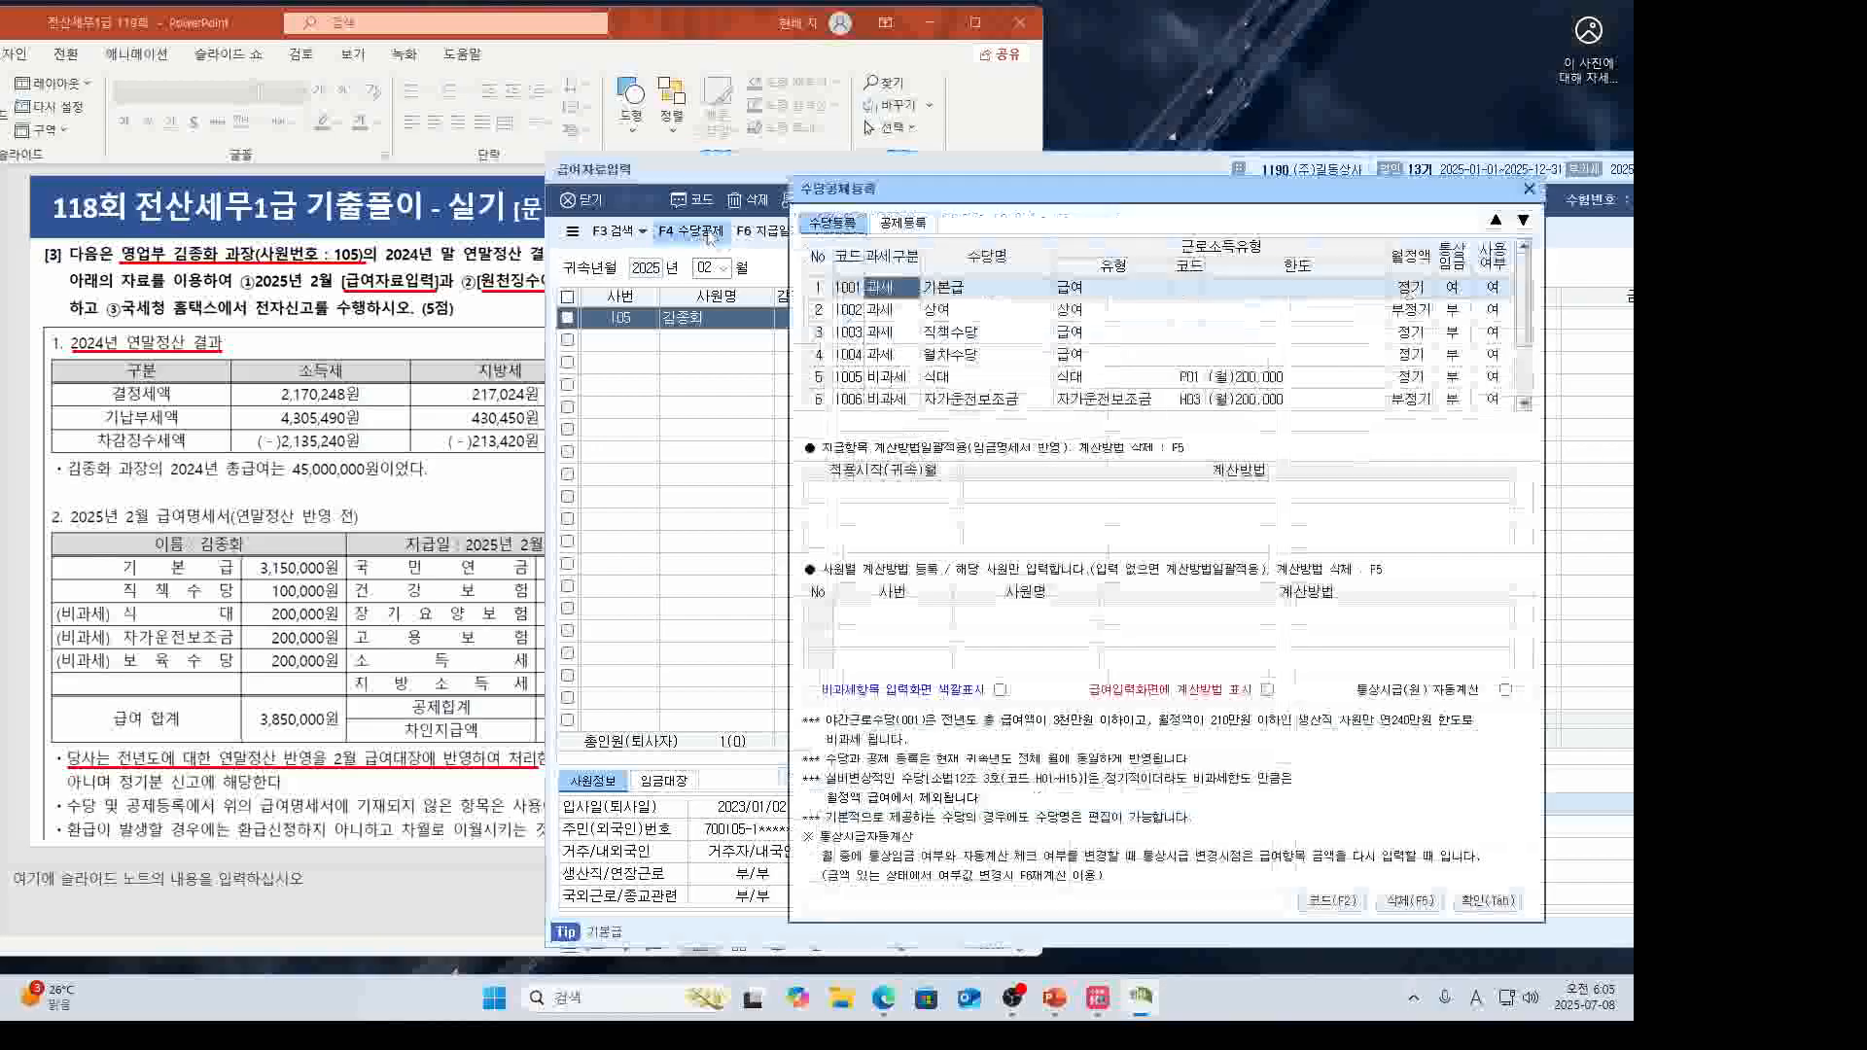
{"action": "left_click_drag", "start_coordinate": [1010, 194], "coordinate": [816, 229]}
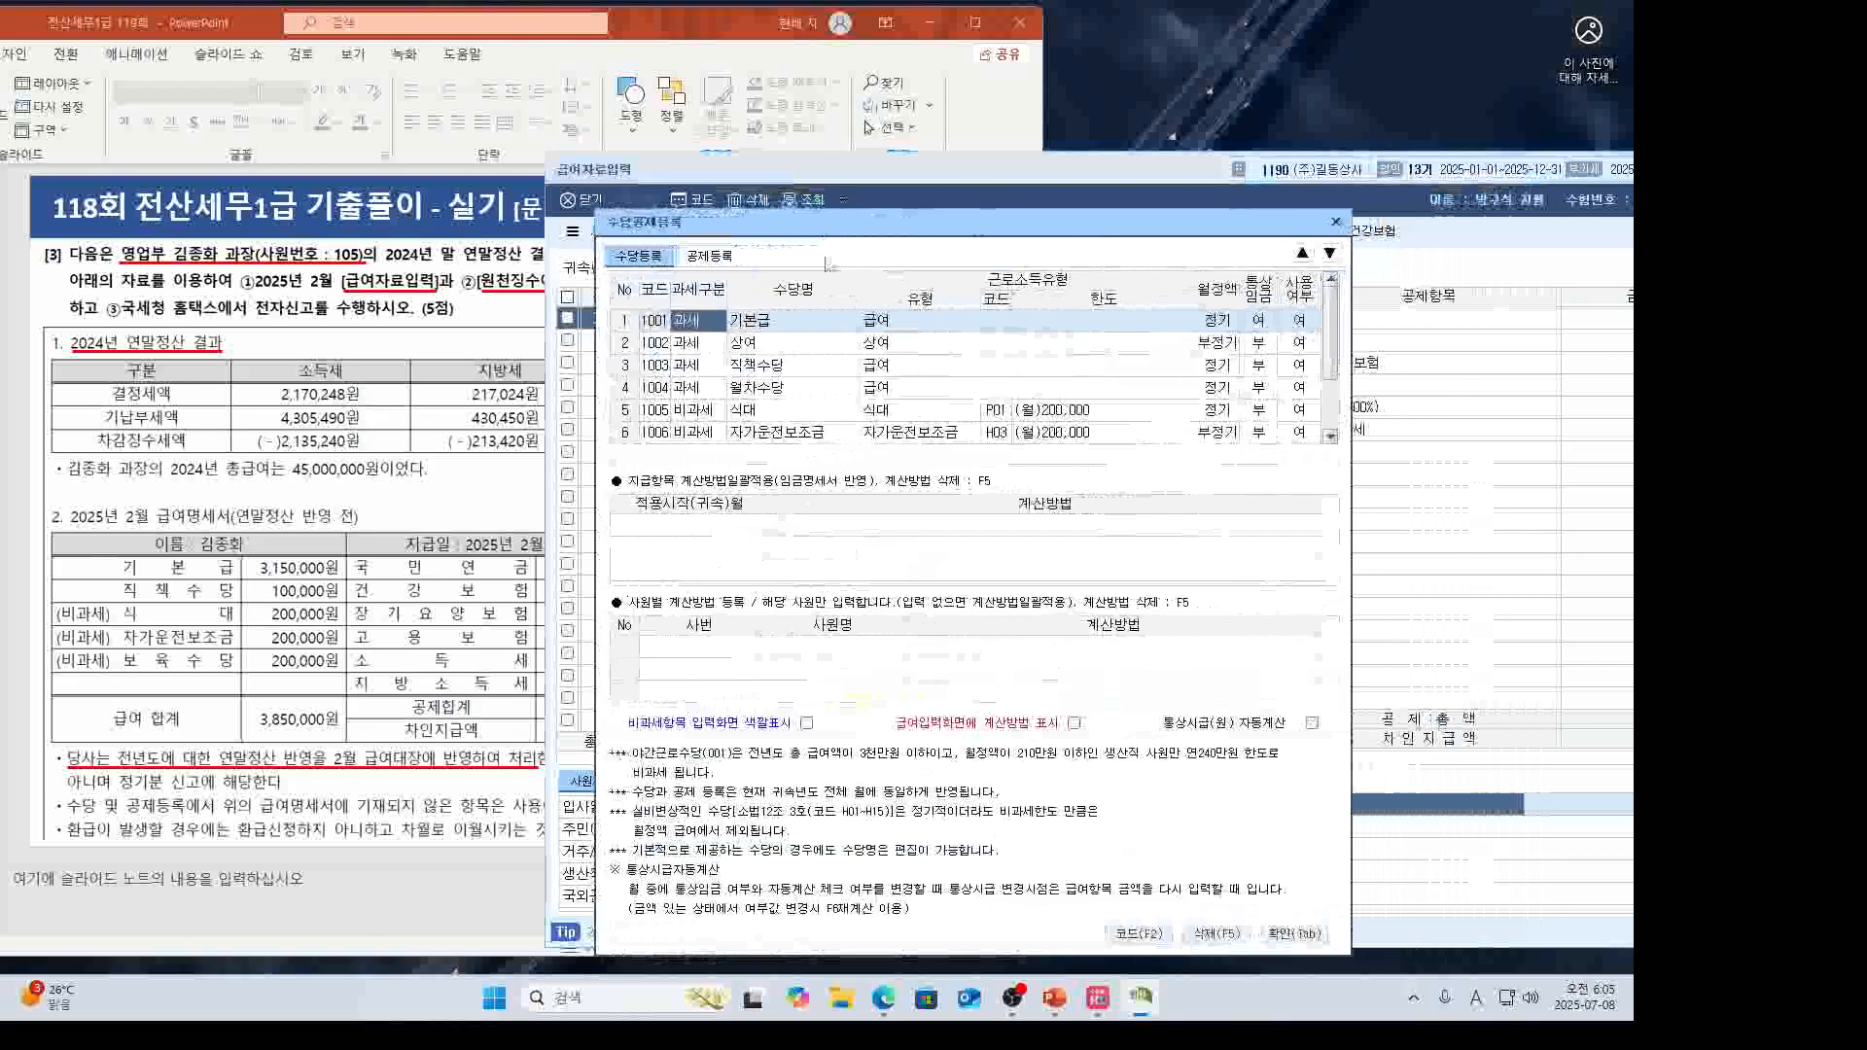
{"action": "left_click", "coordinate": [756, 430]}
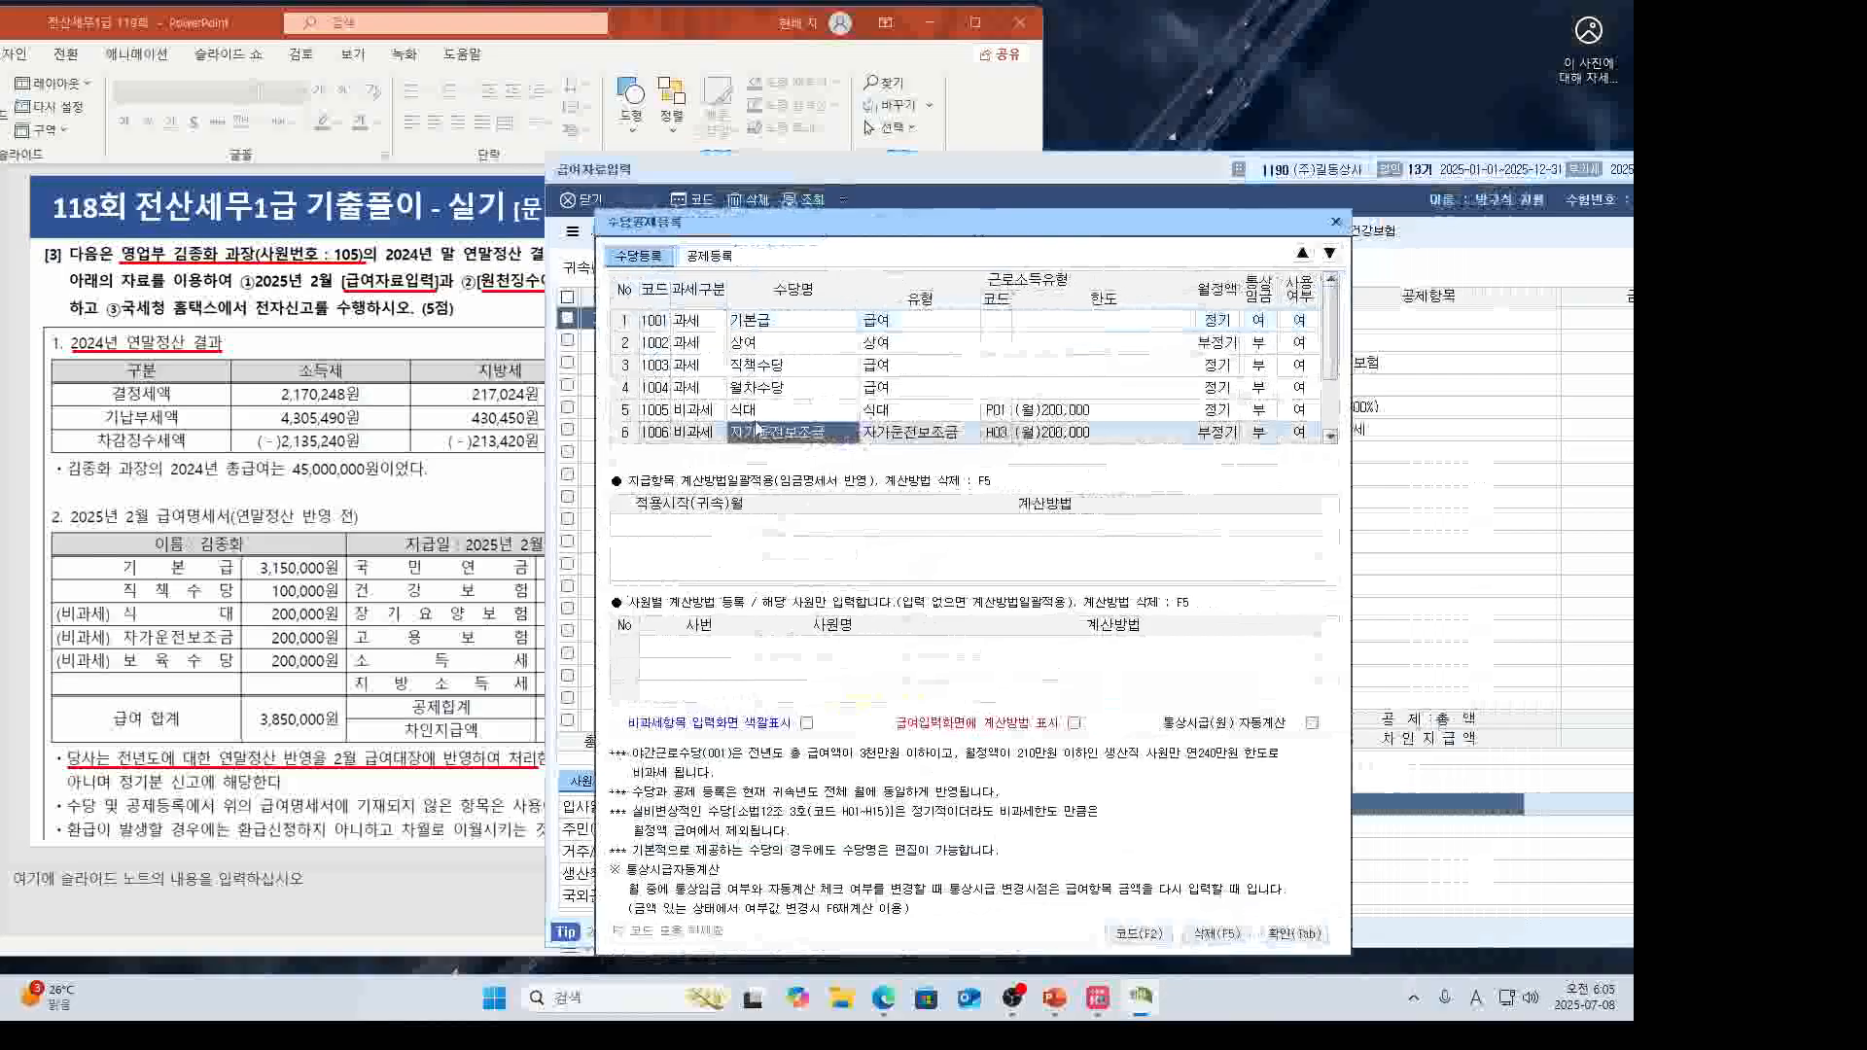
{"action": "left_click", "coordinate": [764, 413]}
{"action": "scroll", "coordinate": [786, 397], "scroll_direction": "down", "scroll_amount": 2}
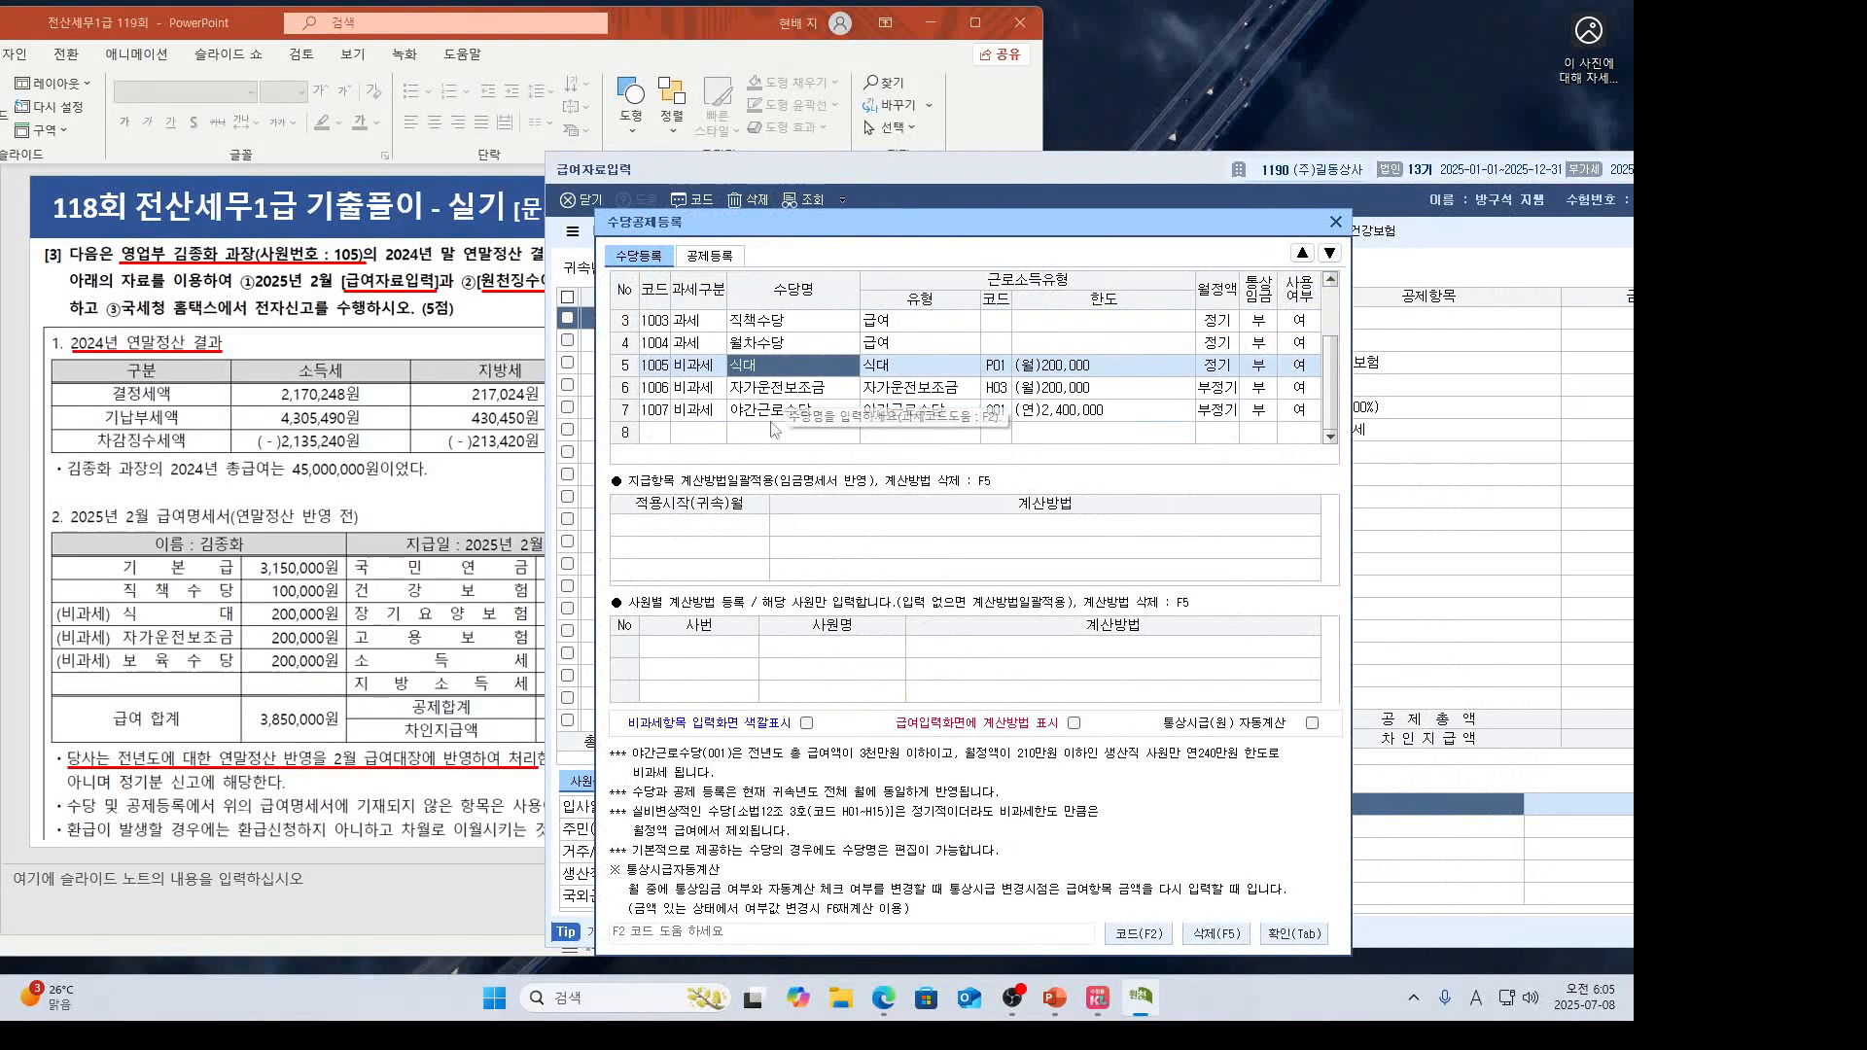
{"action": "left_click", "coordinate": [765, 416]}
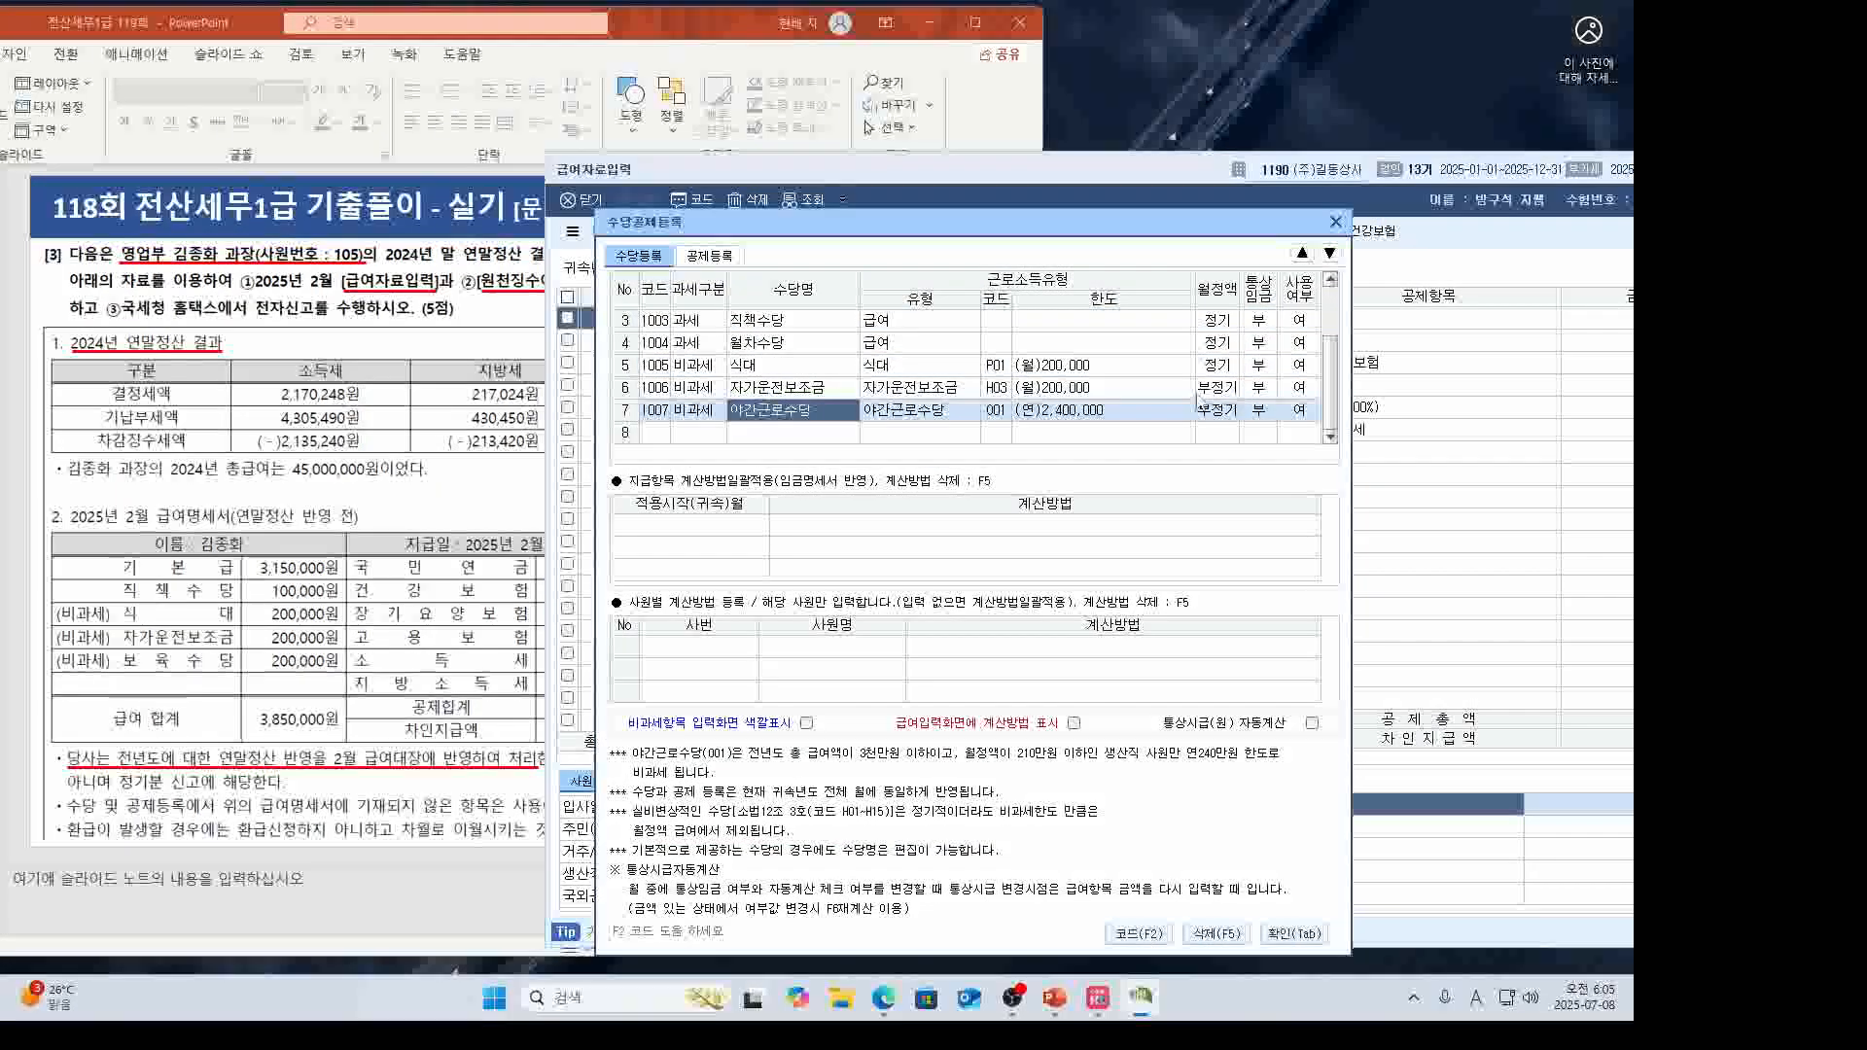
{"action": "left_click", "coordinate": [1303, 413]}
{"action": "left_click", "coordinate": [1268, 424]}
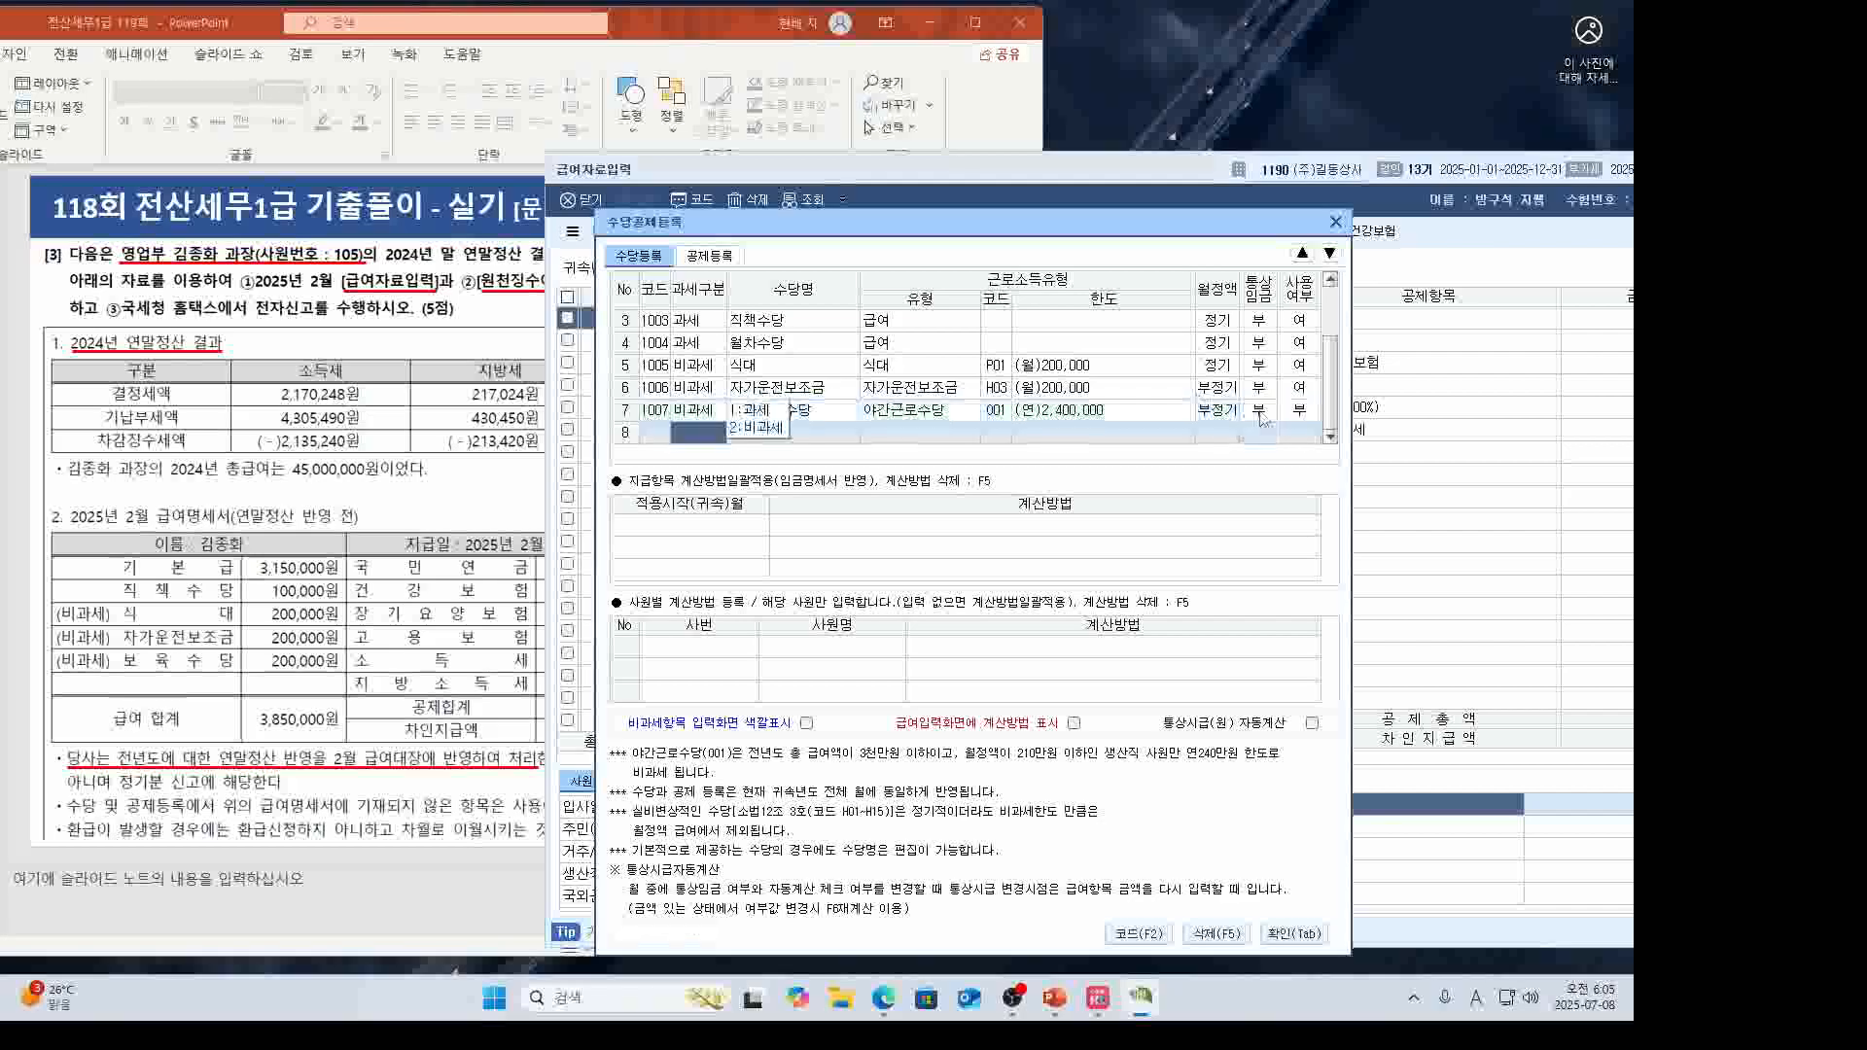
{"action": "scroll", "coordinate": [842, 350], "scroll_direction": "up", "scroll_amount": 2}
{"action": "left_click", "coordinate": [1300, 342]}
{"action": "left_click", "coordinate": [1268, 354]}
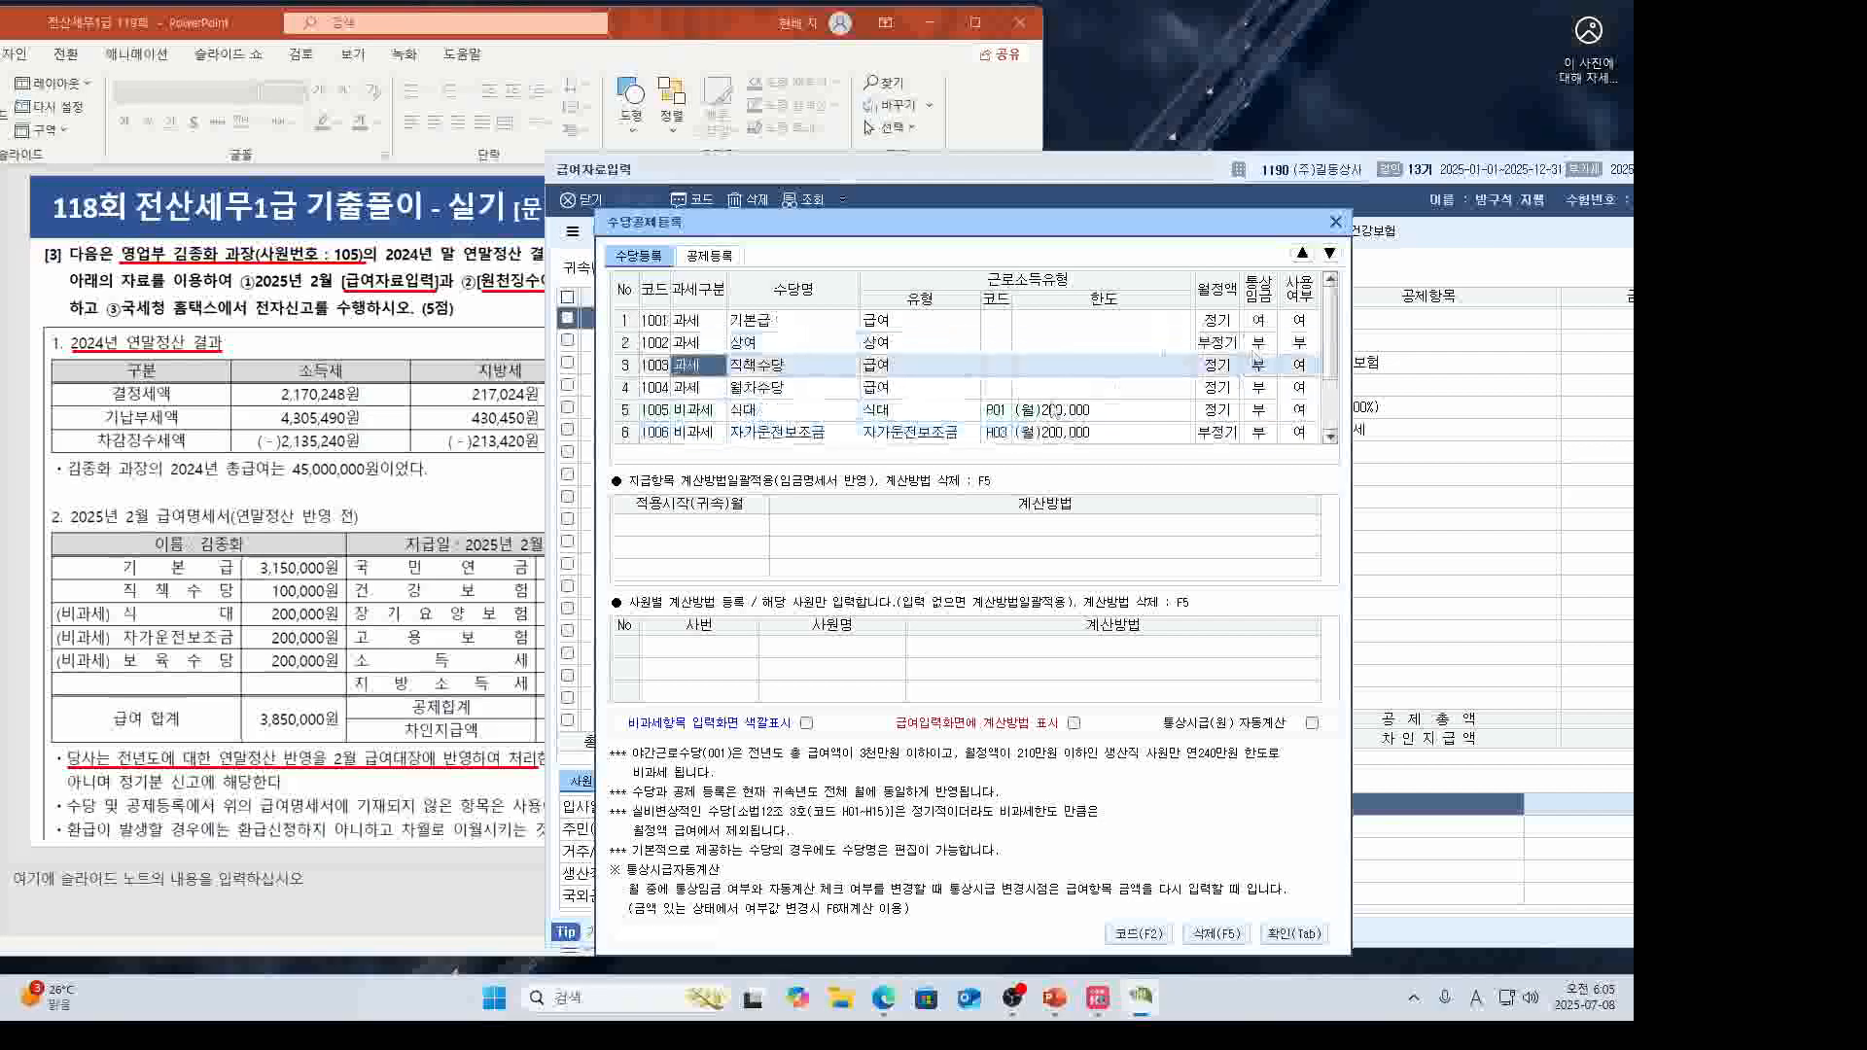
{"action": "left_click", "coordinate": [1302, 387]}
{"action": "left_click", "coordinate": [1265, 388]}
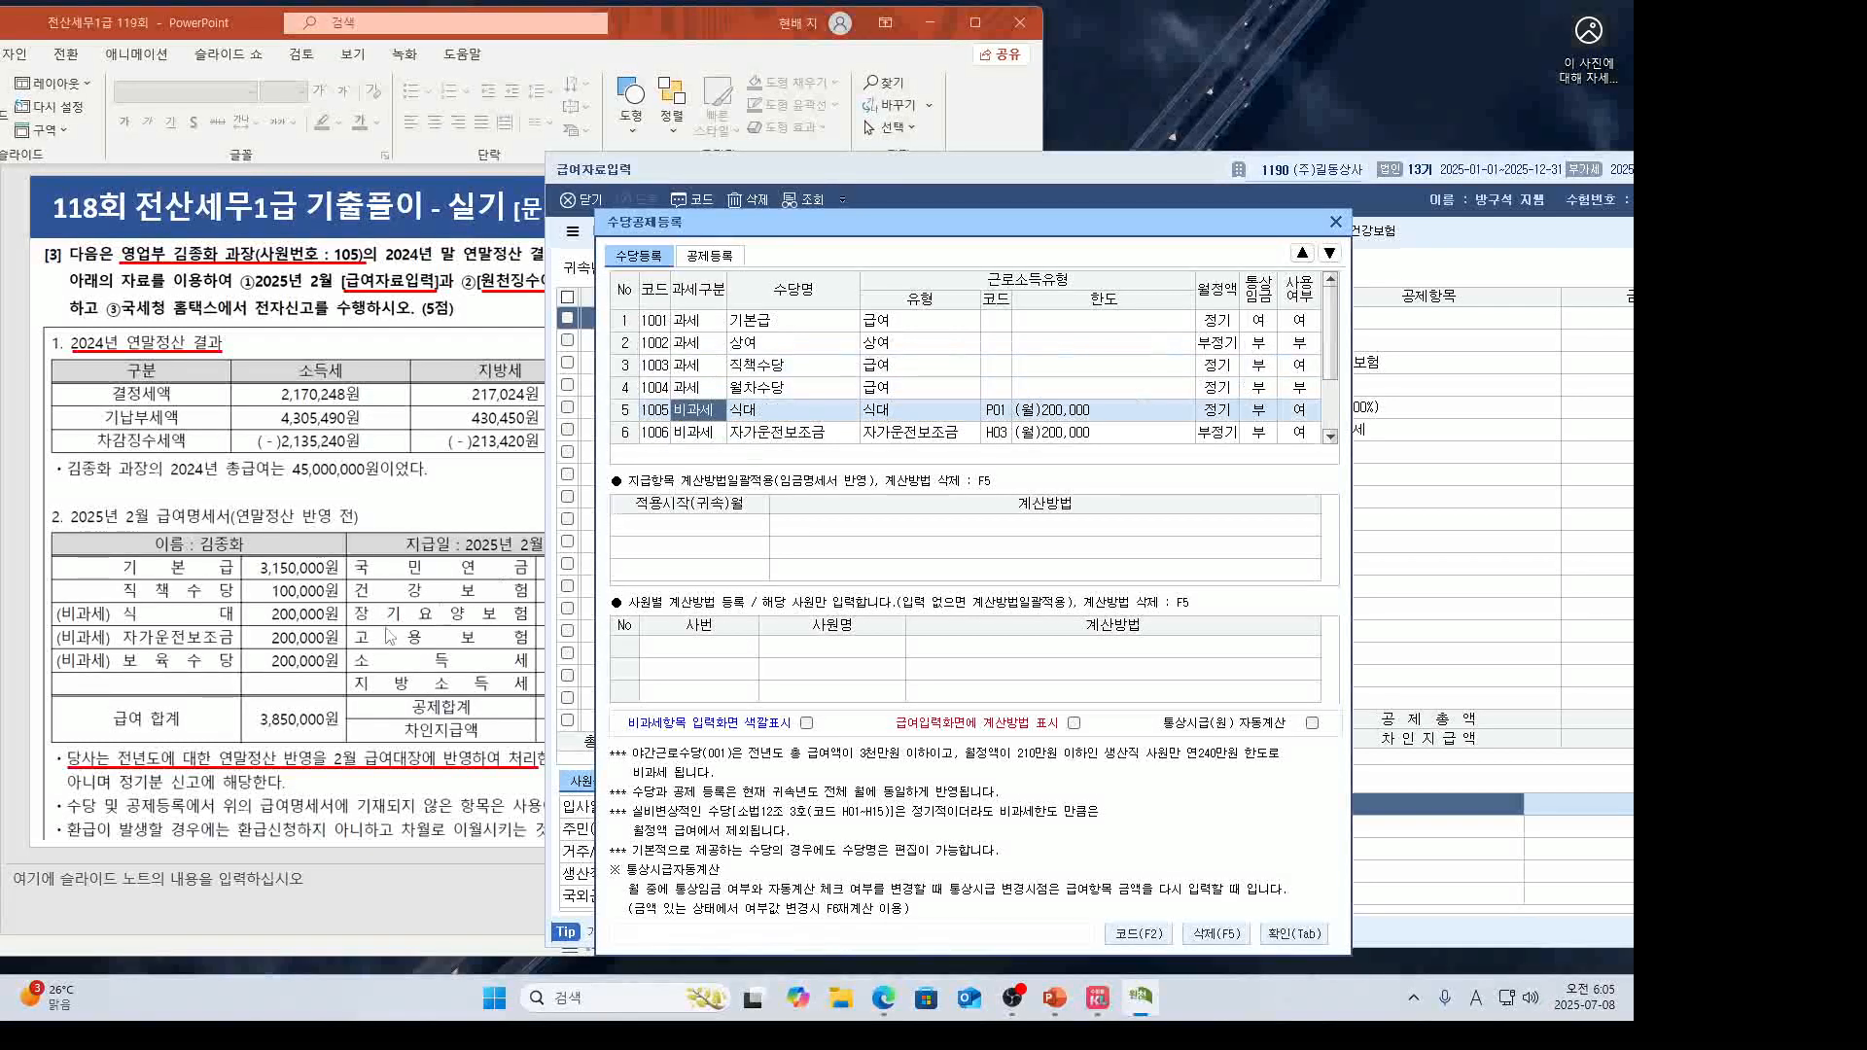
Add row 8 as the tax-exempt Q02 보육수당 allowance and close the registration.
{"action": "scroll", "coordinate": [768, 432], "scroll_direction": "down", "scroll_amount": 2}
{"action": "left_click", "coordinate": [729, 433]}
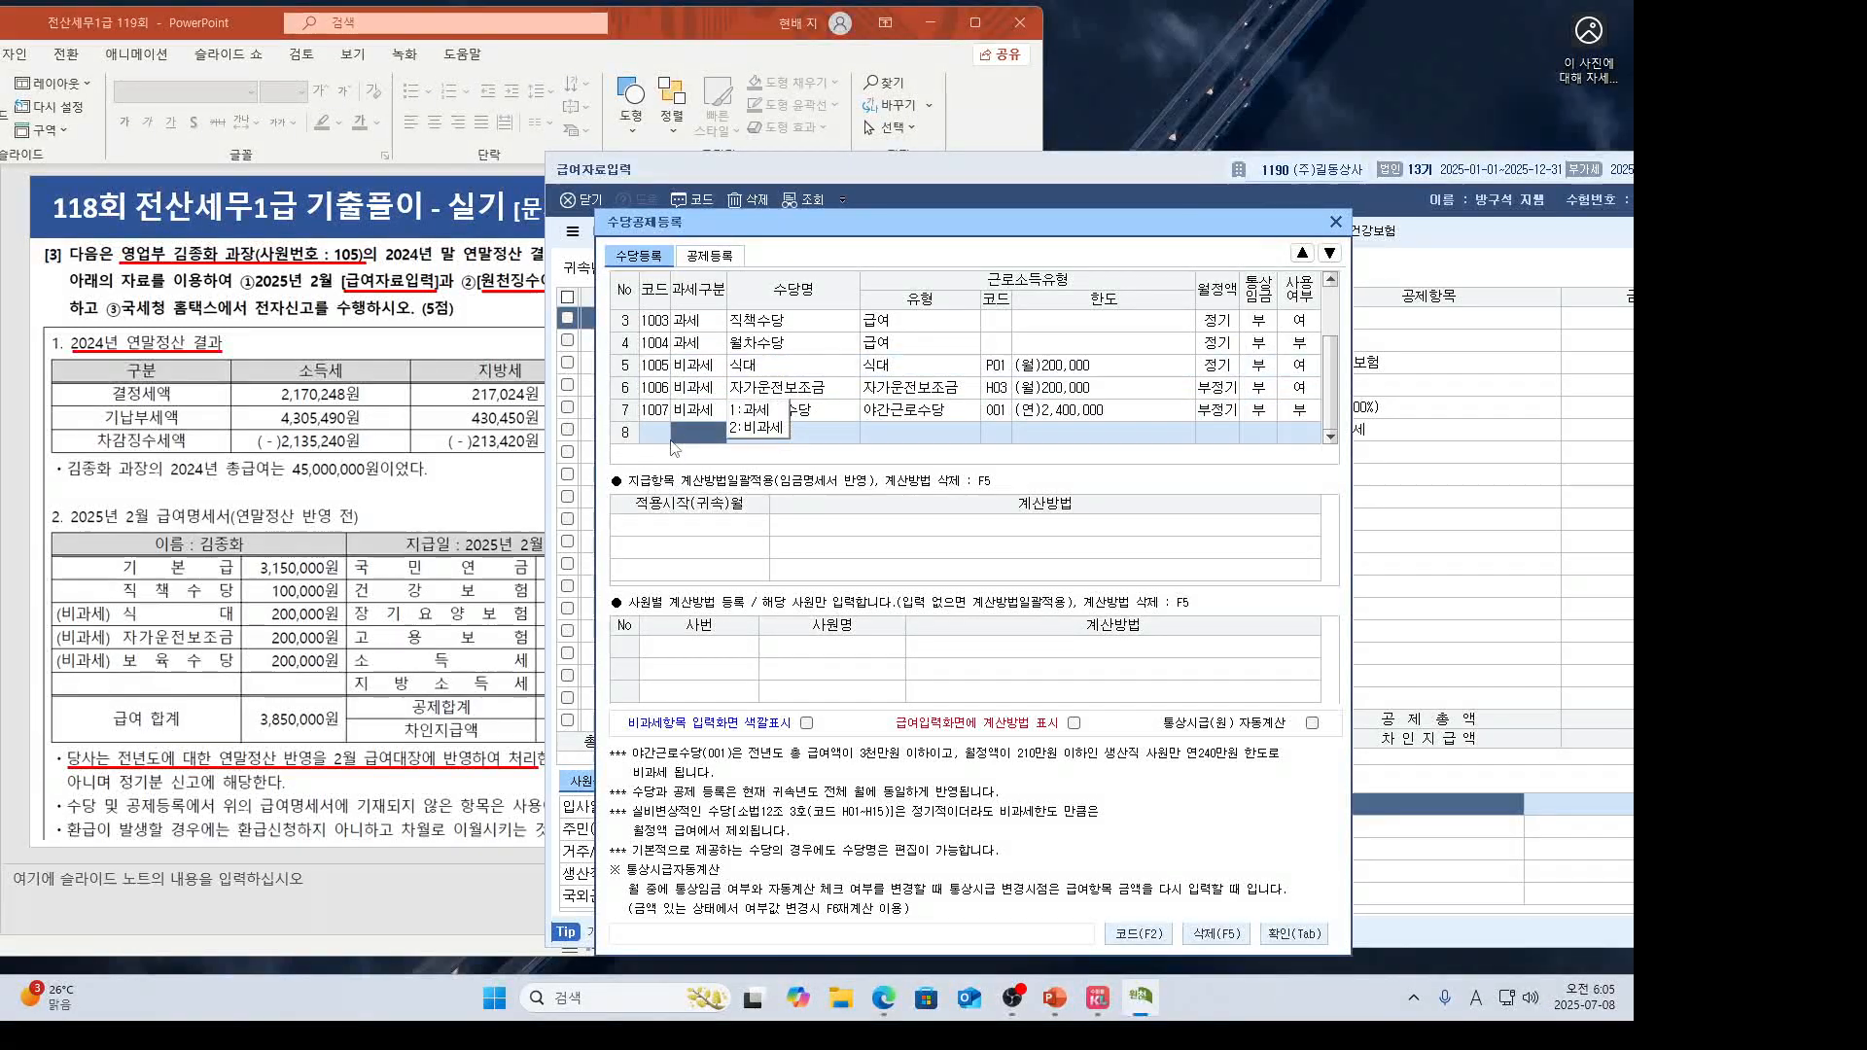
{"action": "type", "text": "ㅂ"}
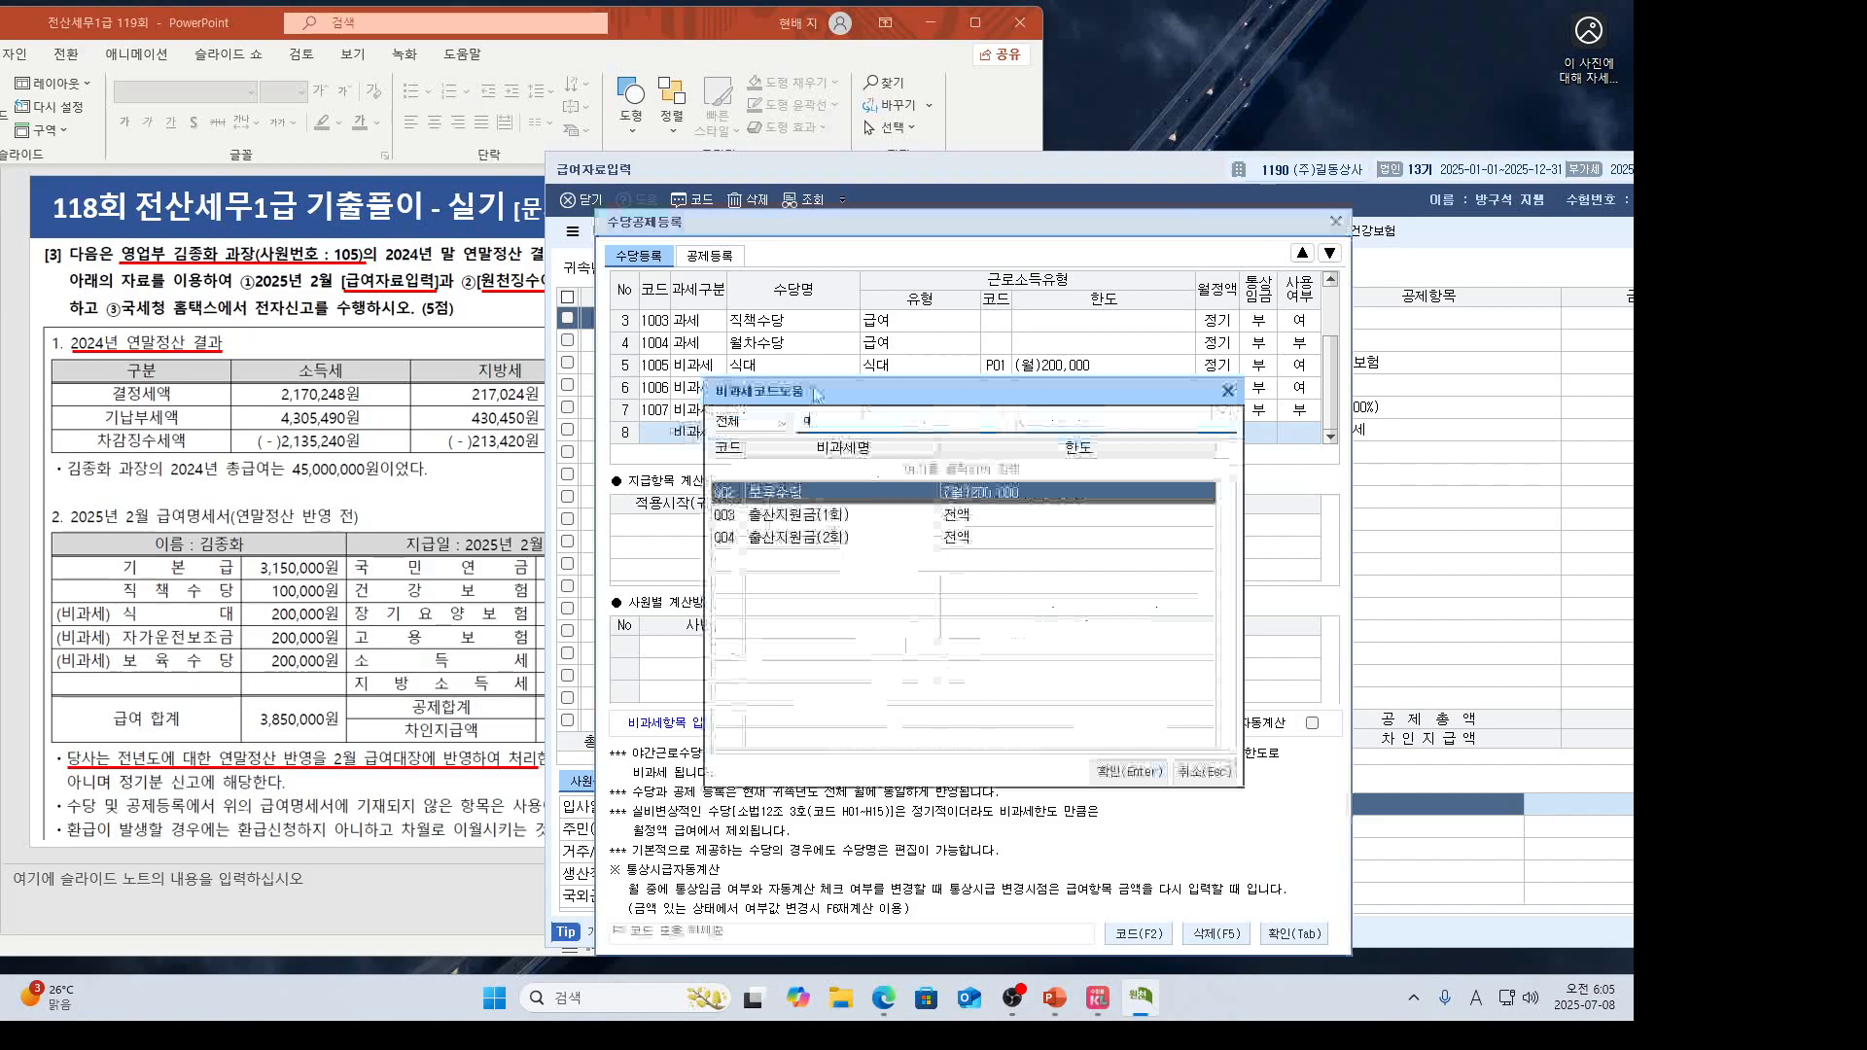
{"action": "double_click", "coordinate": [824, 494]}
{"action": "scroll", "coordinate": [1199, 442], "scroll_direction": "down", "scroll_amount": 1}
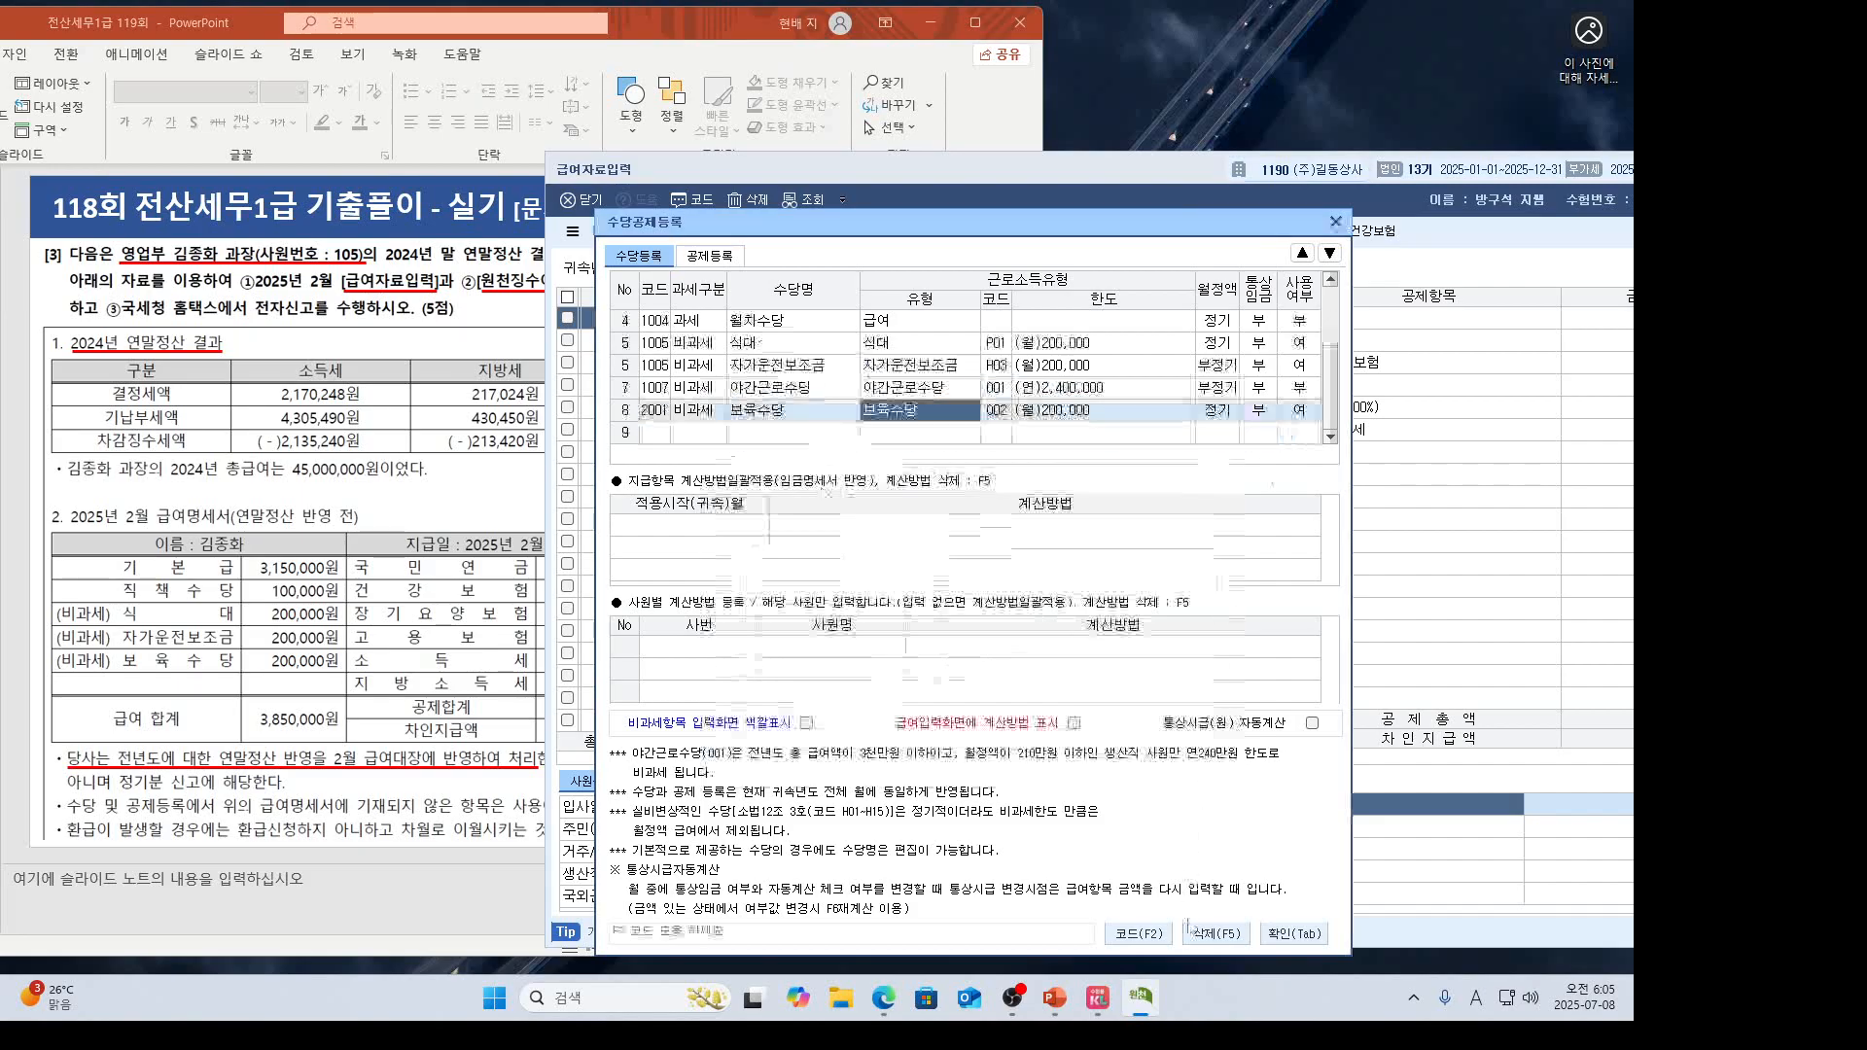
{"action": "left_click", "coordinate": [1293, 934]}
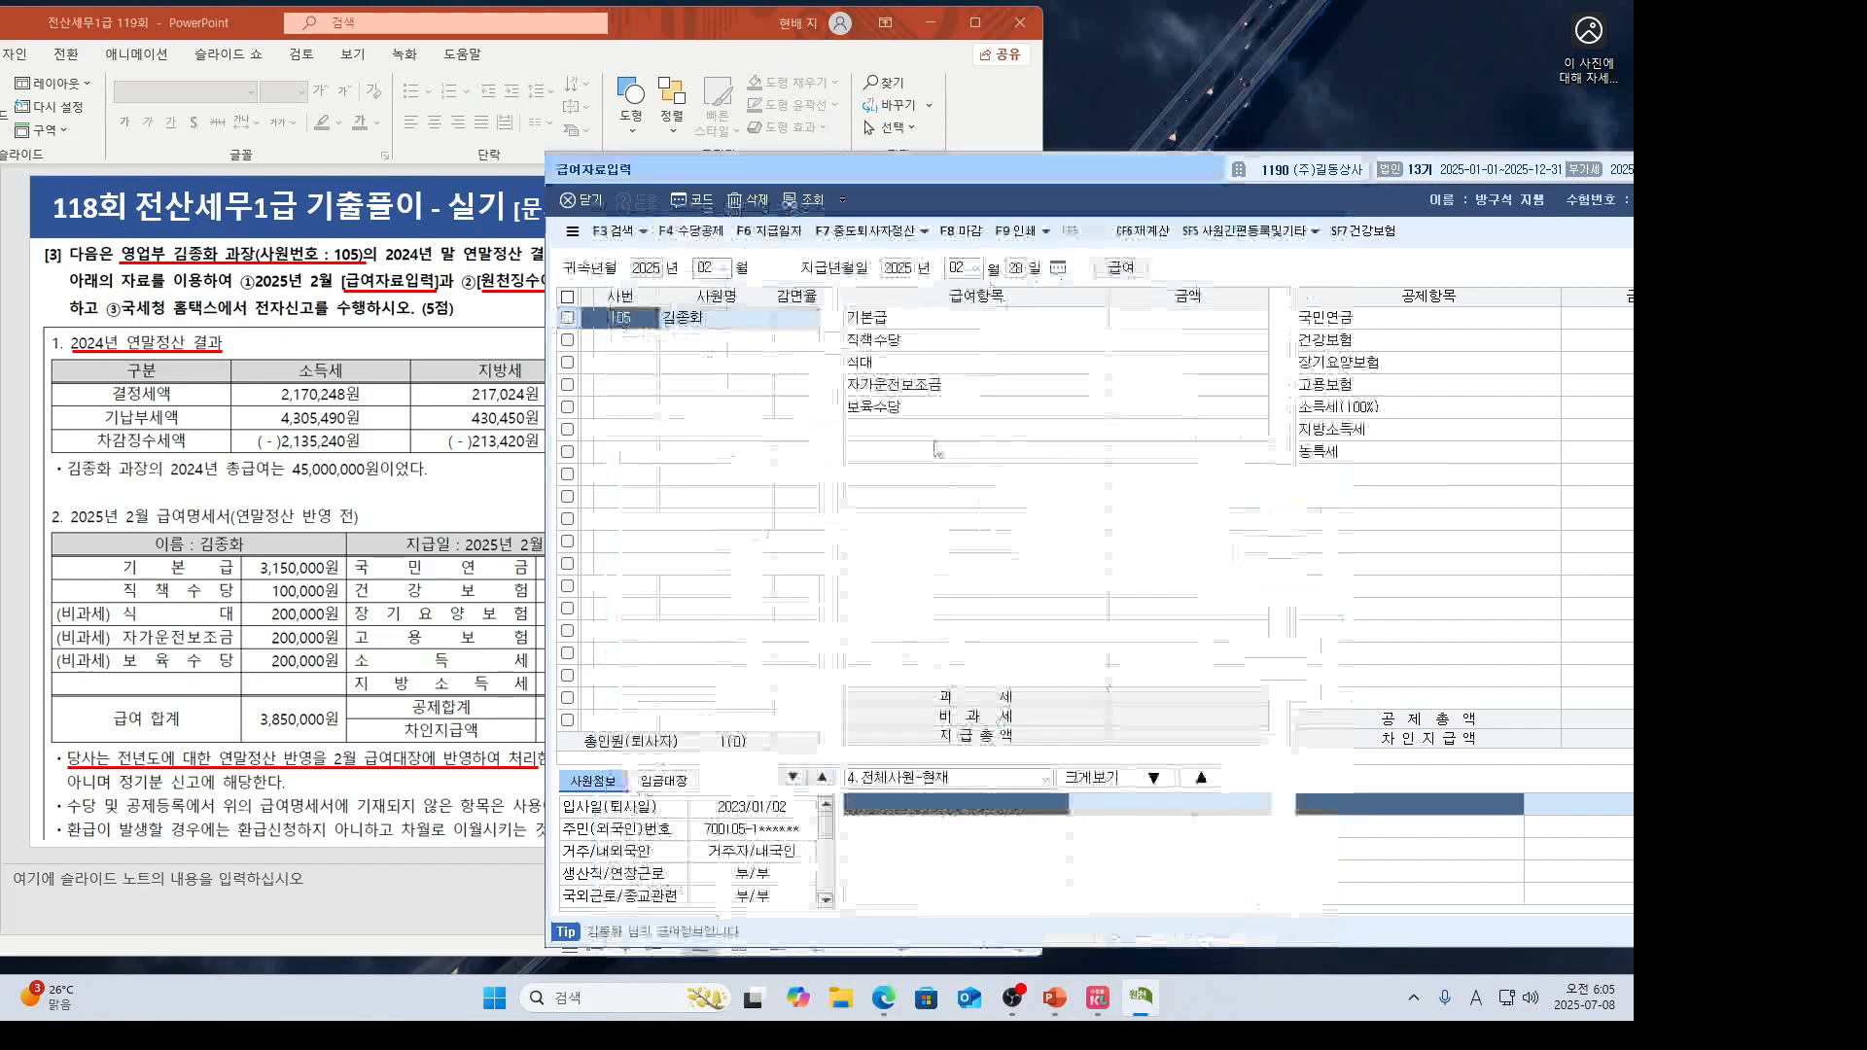
Enter pay items: 기본급 3,150,000, 직책수당 100,000, and 식대, 자가운전보조금, 보육수당 200,000 each.
{"action": "left_click", "coordinate": [1153, 321]}
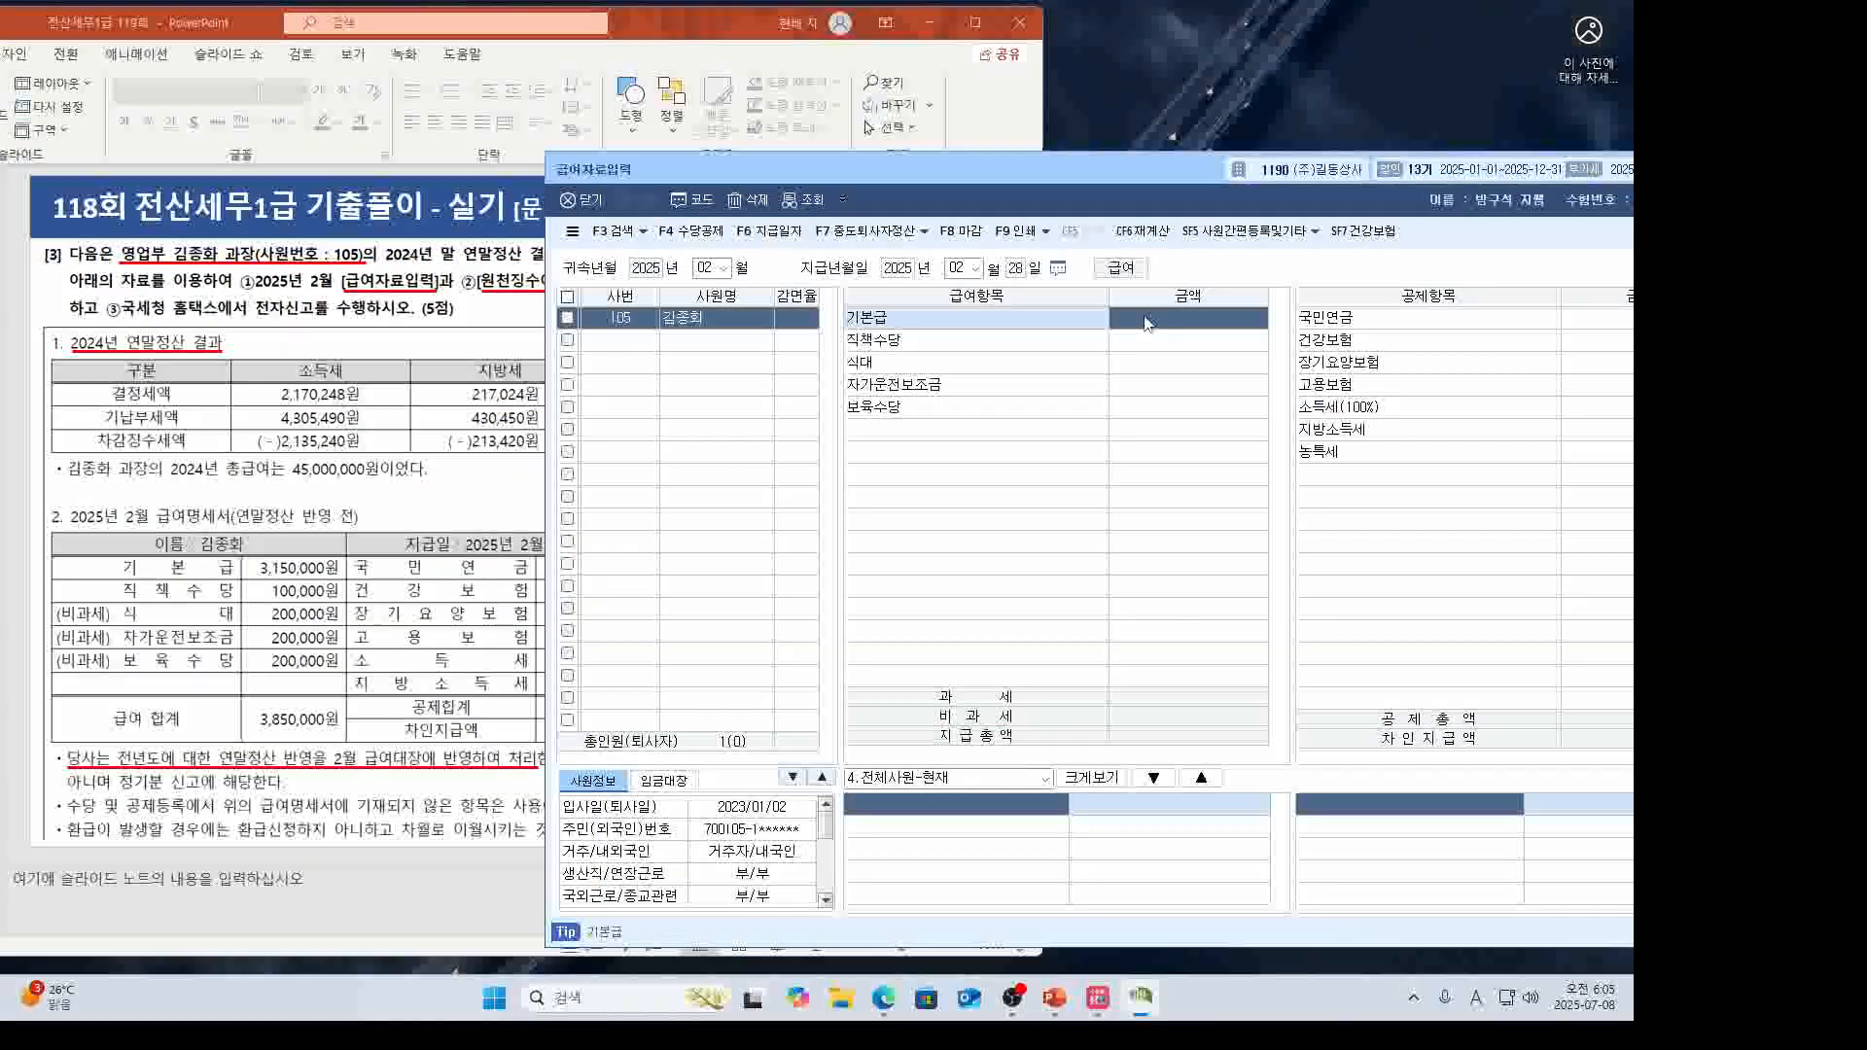
{"action": "type", "text": "3,150,000"}
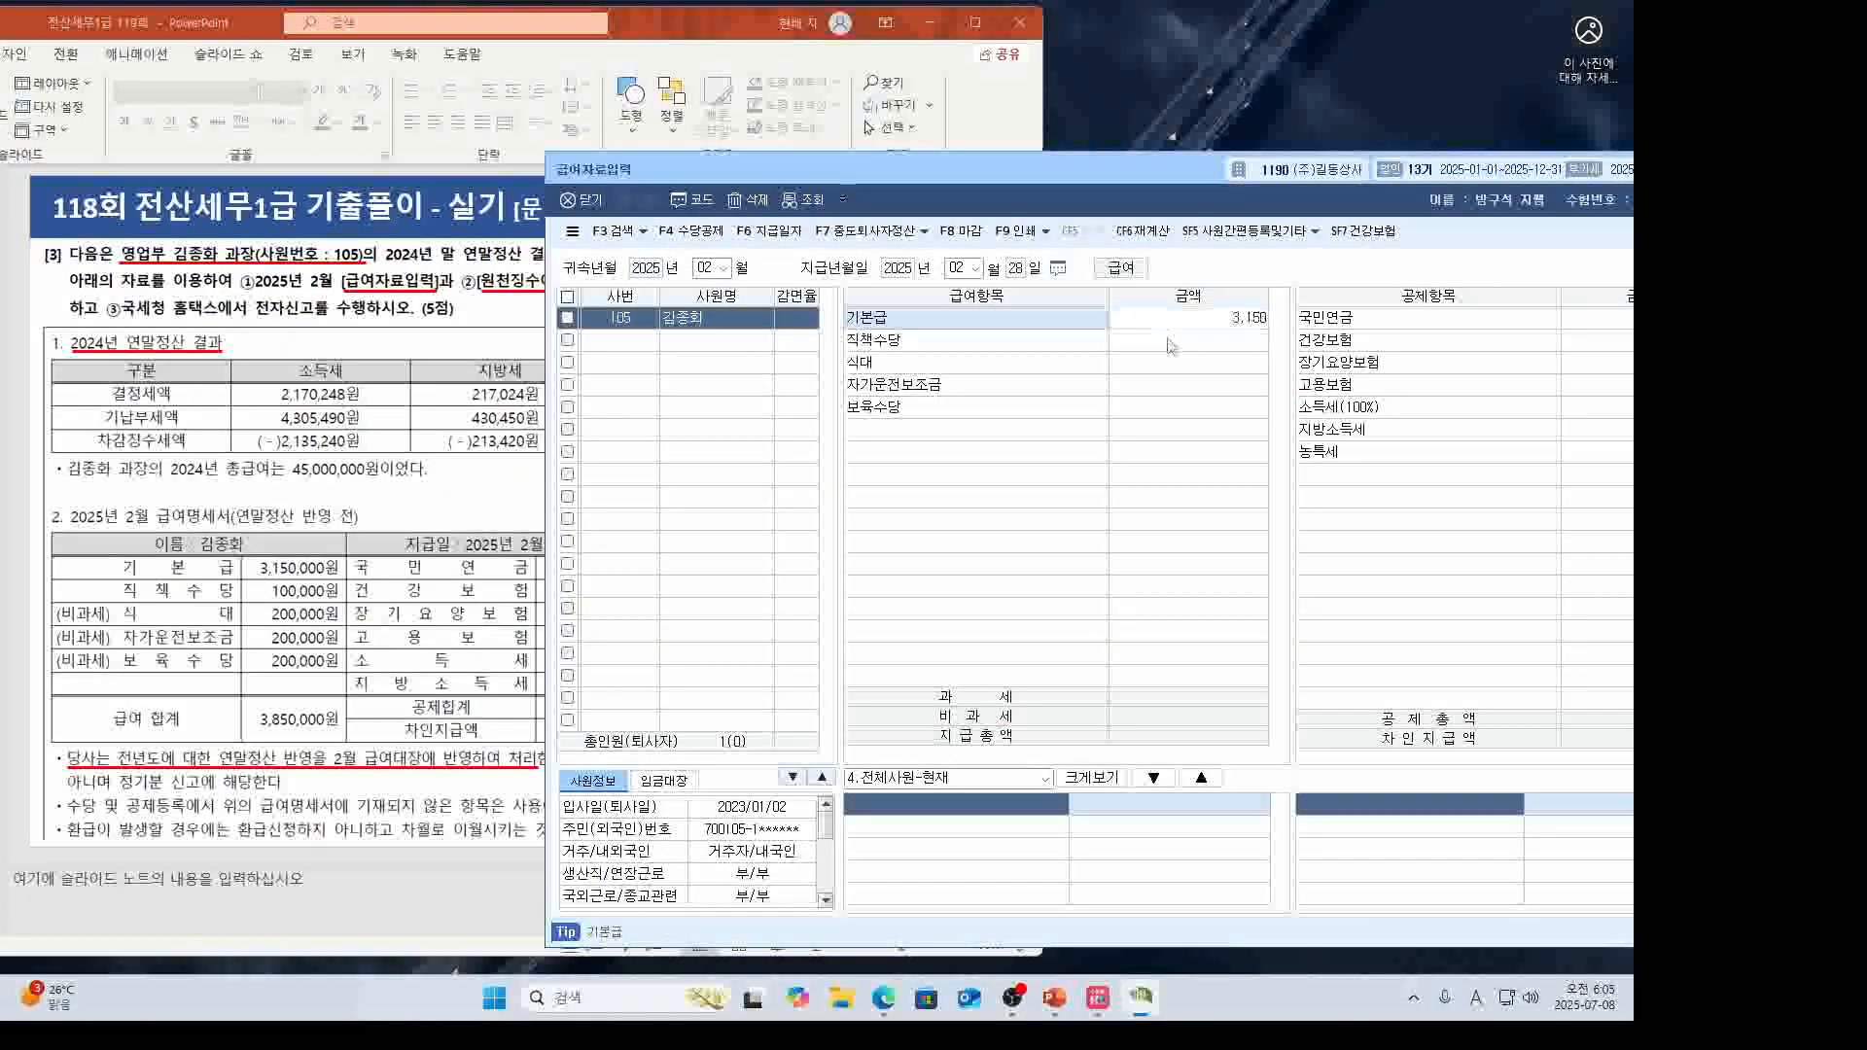
{"action": "key", "text": "Return"}
{"action": "type", "text": "100000"}
{"action": "key", "text": "Return"}
{"action": "type", "text": "200000"}
{"action": "key", "text": "Return"}
{"action": "type", "text": "200000"}
{"action": "key", "text": "Return"}
{"action": "type", "text": "200000"}
{"action": "key", "text": "Return"}
Enter deductions 국민연금 141,750, 건강보험 132,840 and 장기요양보험 17,200.
{"action": "left_click_drag", "start_coordinate": [952, 153], "coordinate": [844, 166]}
{"action": "type", "text": "141750"}
{"action": "key", "text": "Return"}
{"action": "type", "text": "132,840"}
{"action": "key", "text": "Return"}
{"action": "type", "text": "17,200"}
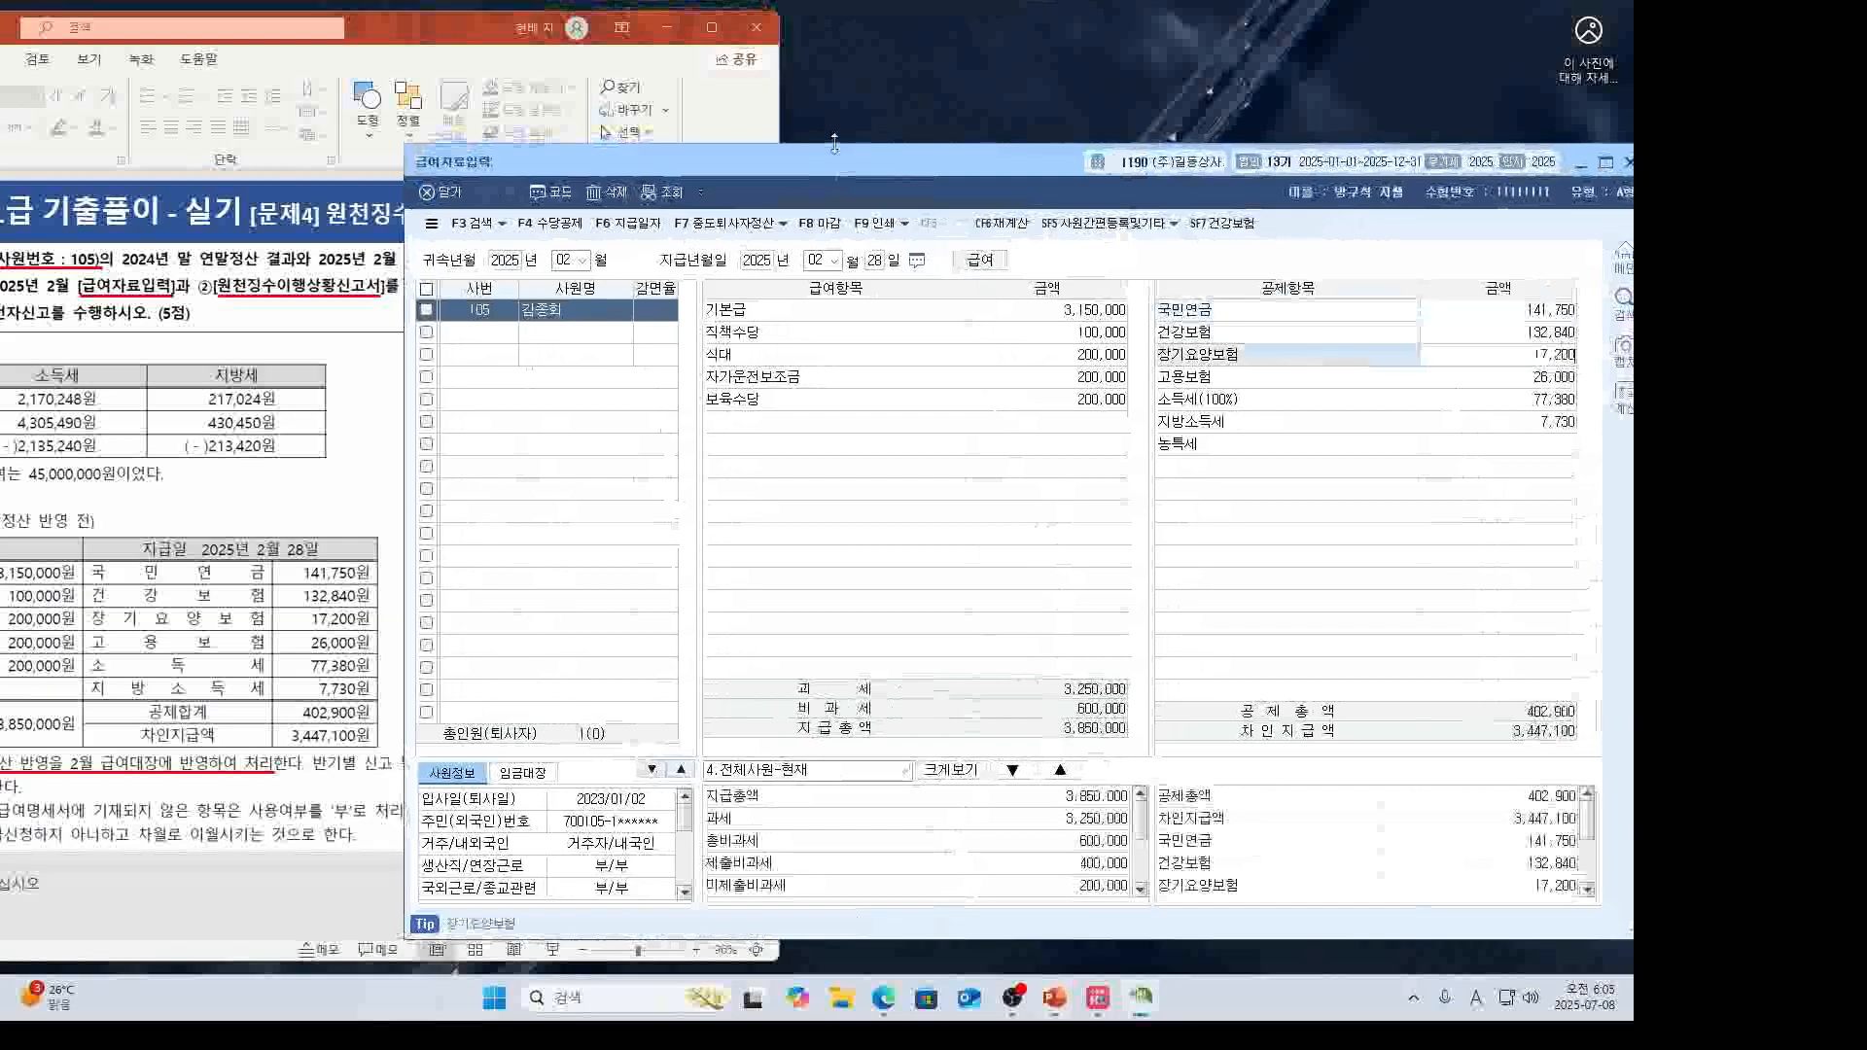
{"action": "key", "text": "Return"}
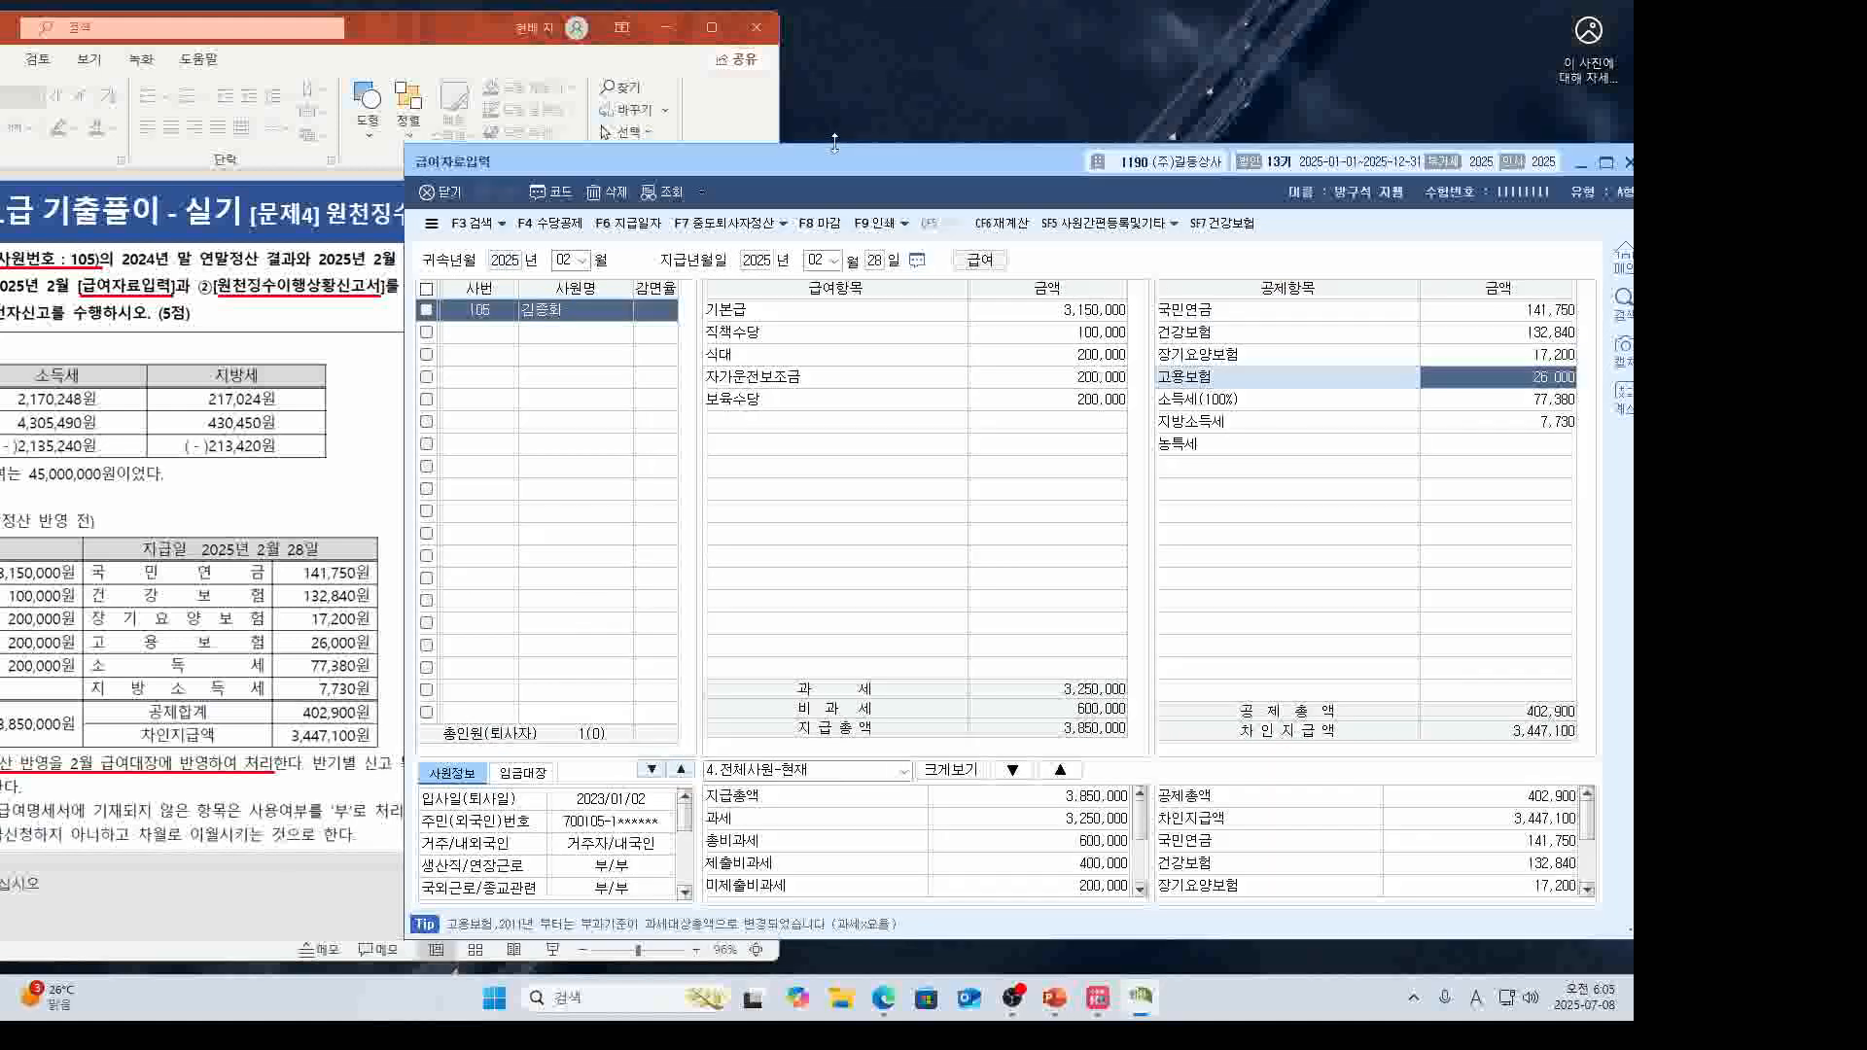
{"action": "key", "text": "alt+Tab"}
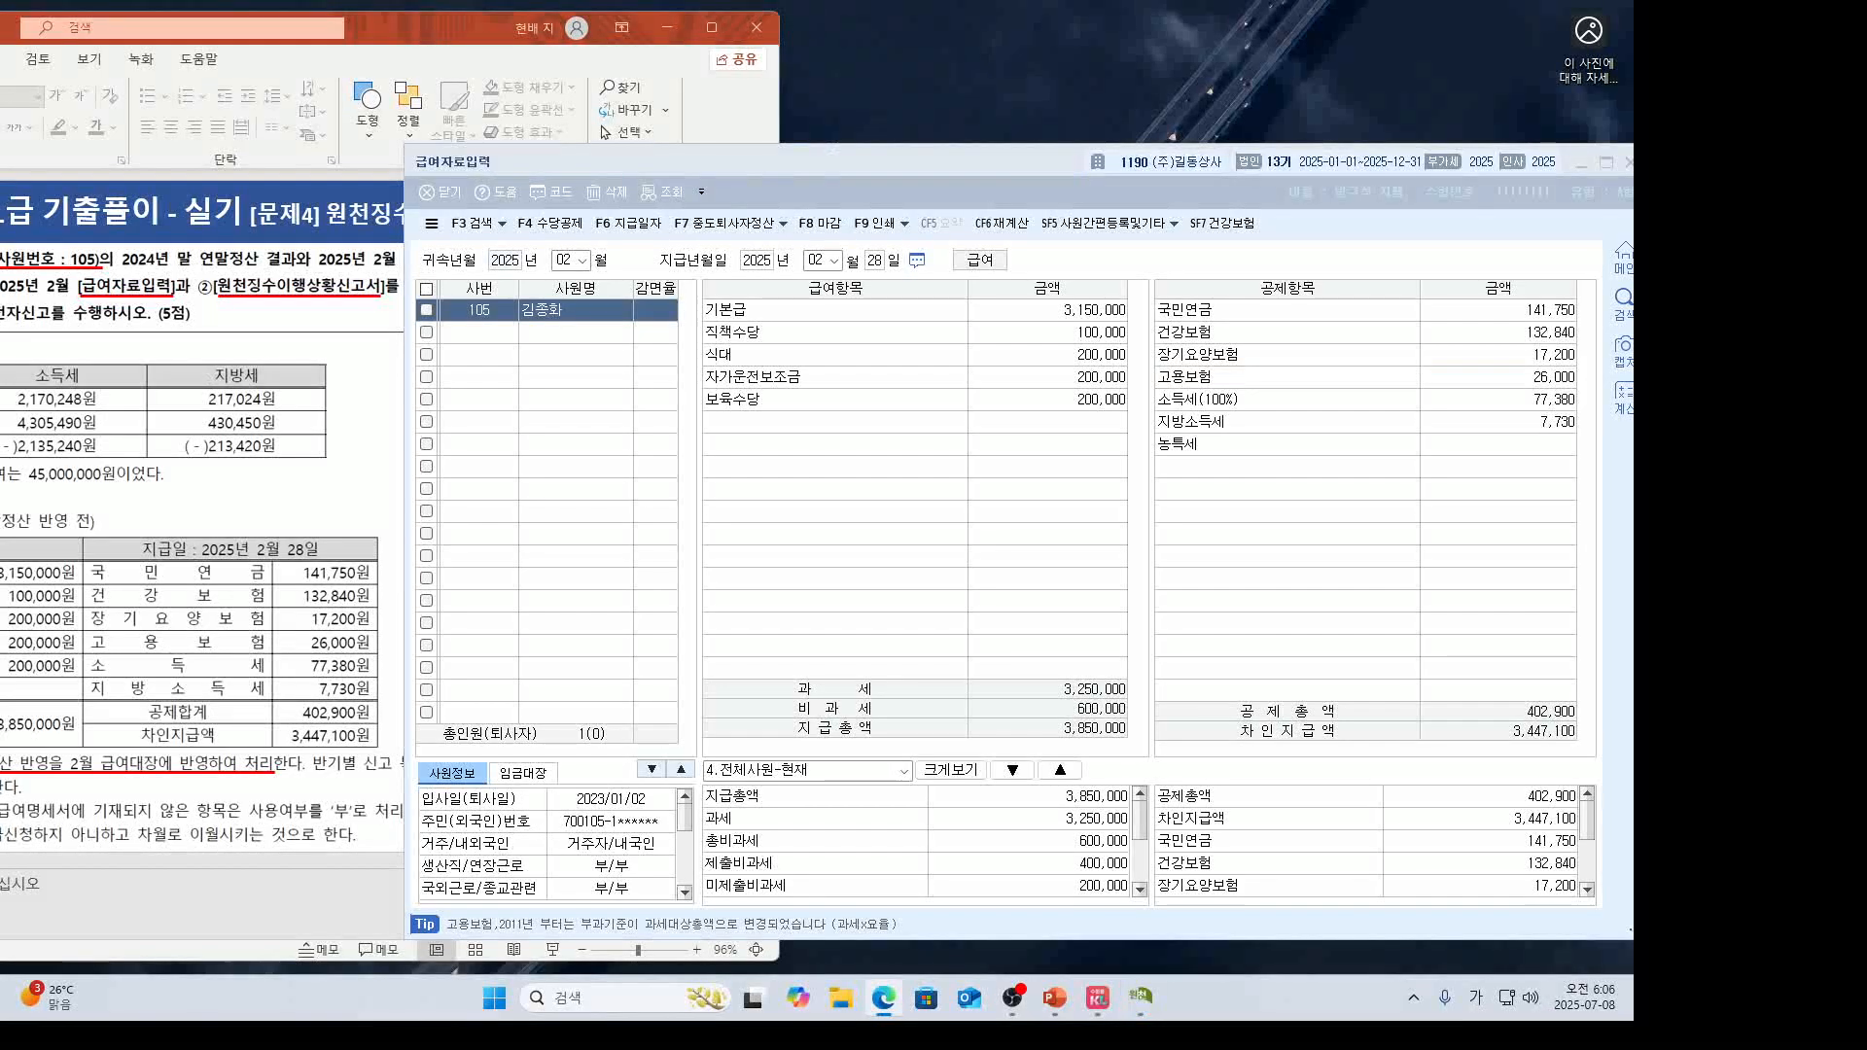
{"action": "left_click", "coordinate": [885, 160]}
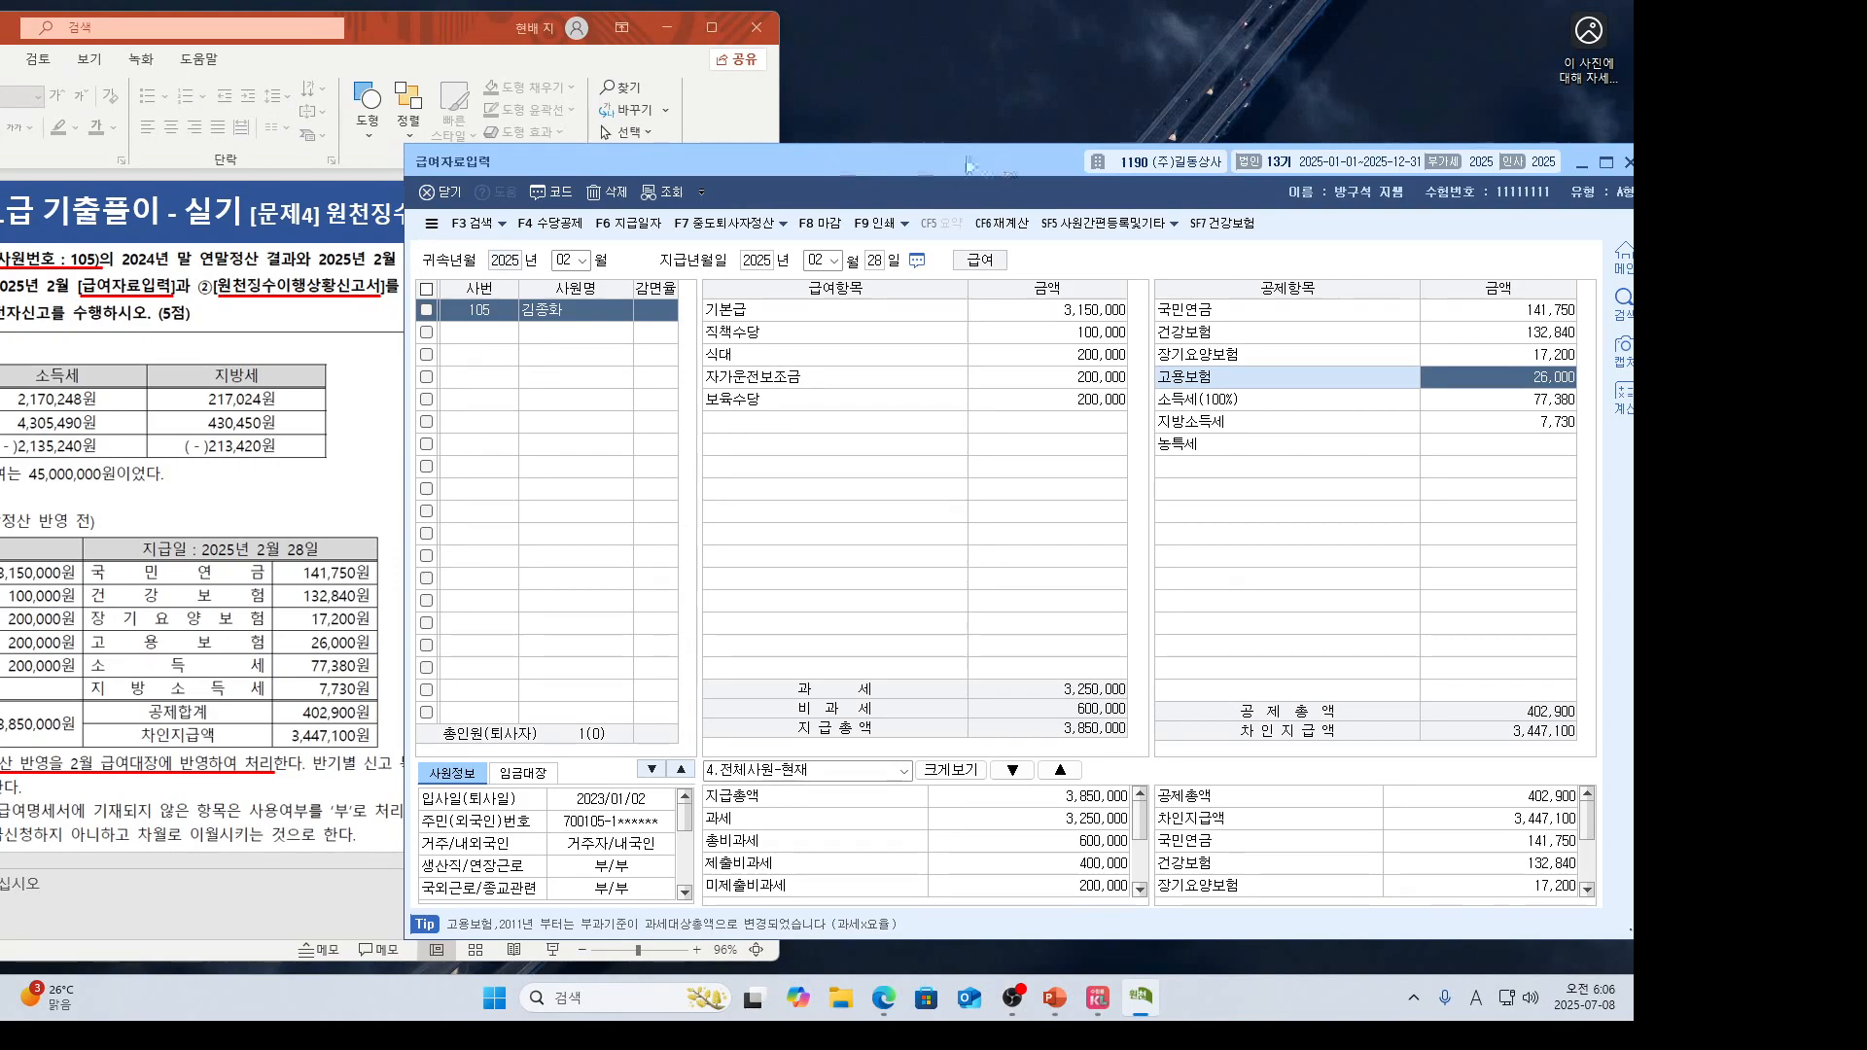
{"action": "left_click", "coordinate": [782, 224]}
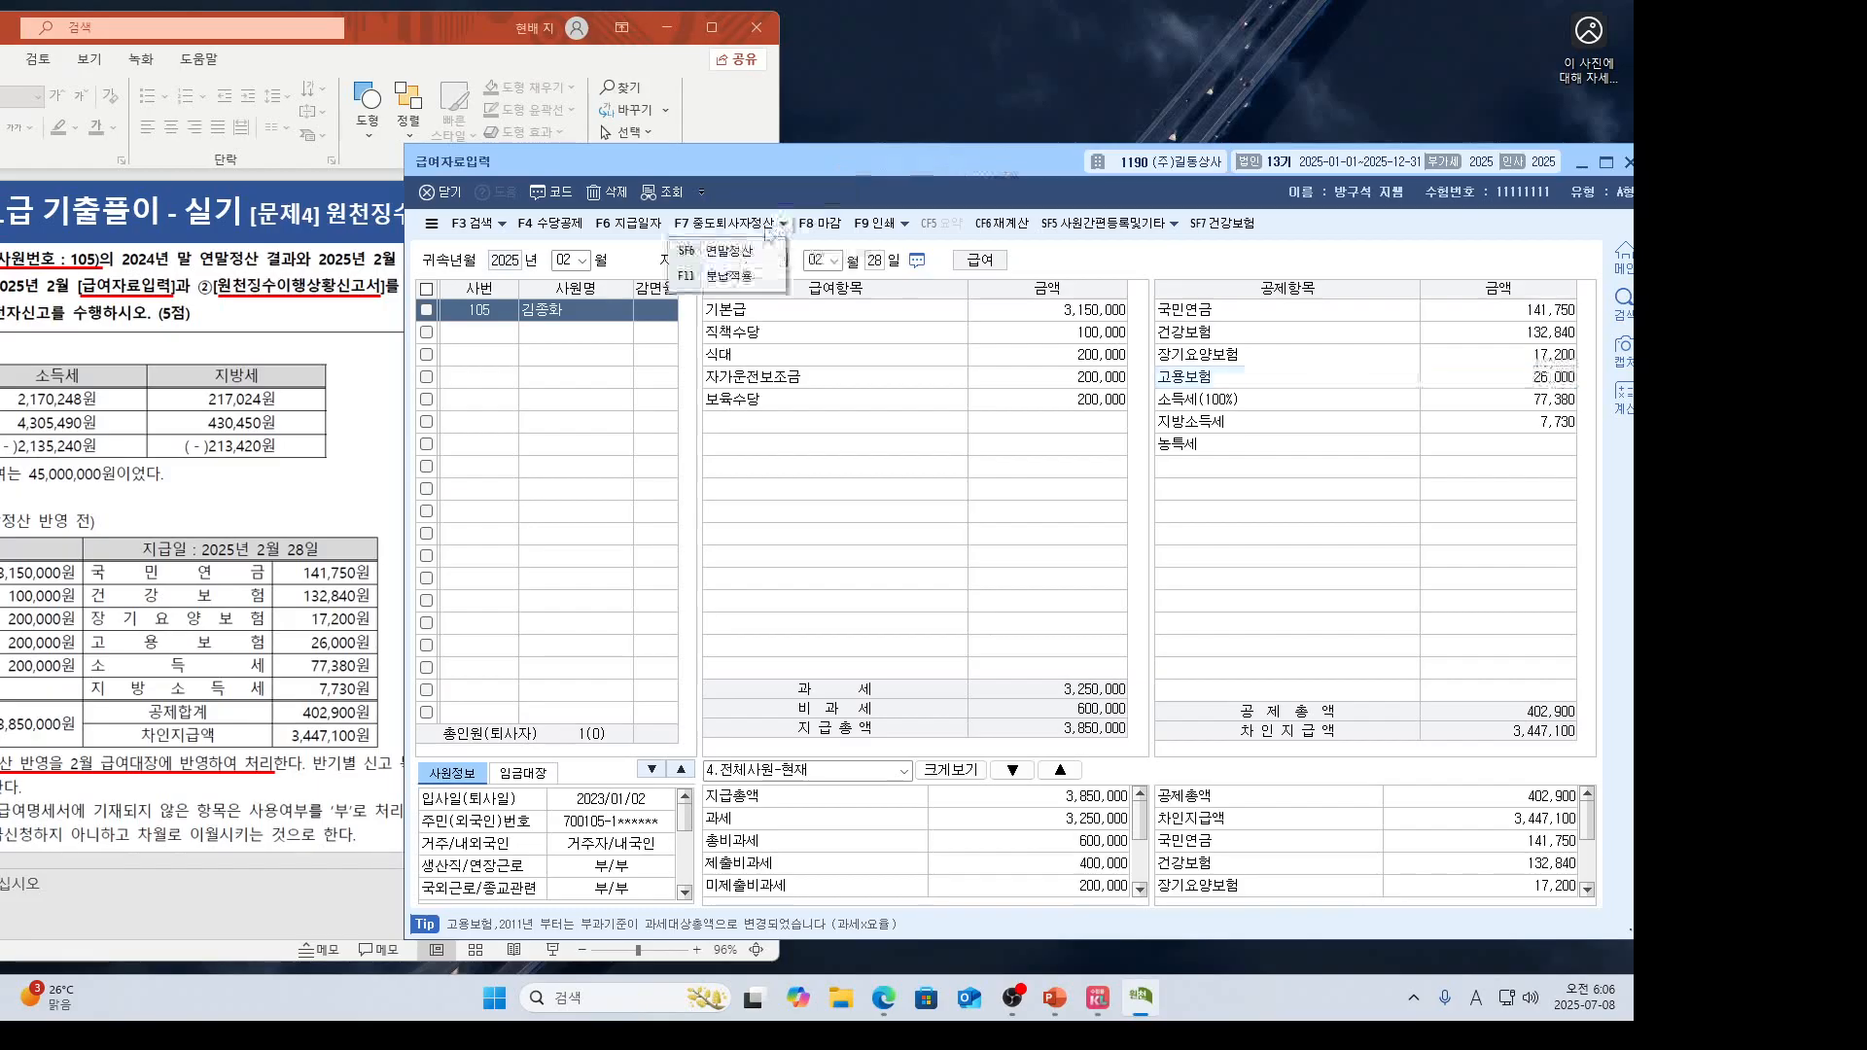
Make a first attempt at applying employee 105's data in the 연말정산 dialog.
{"action": "left_click", "coordinate": [747, 250]}
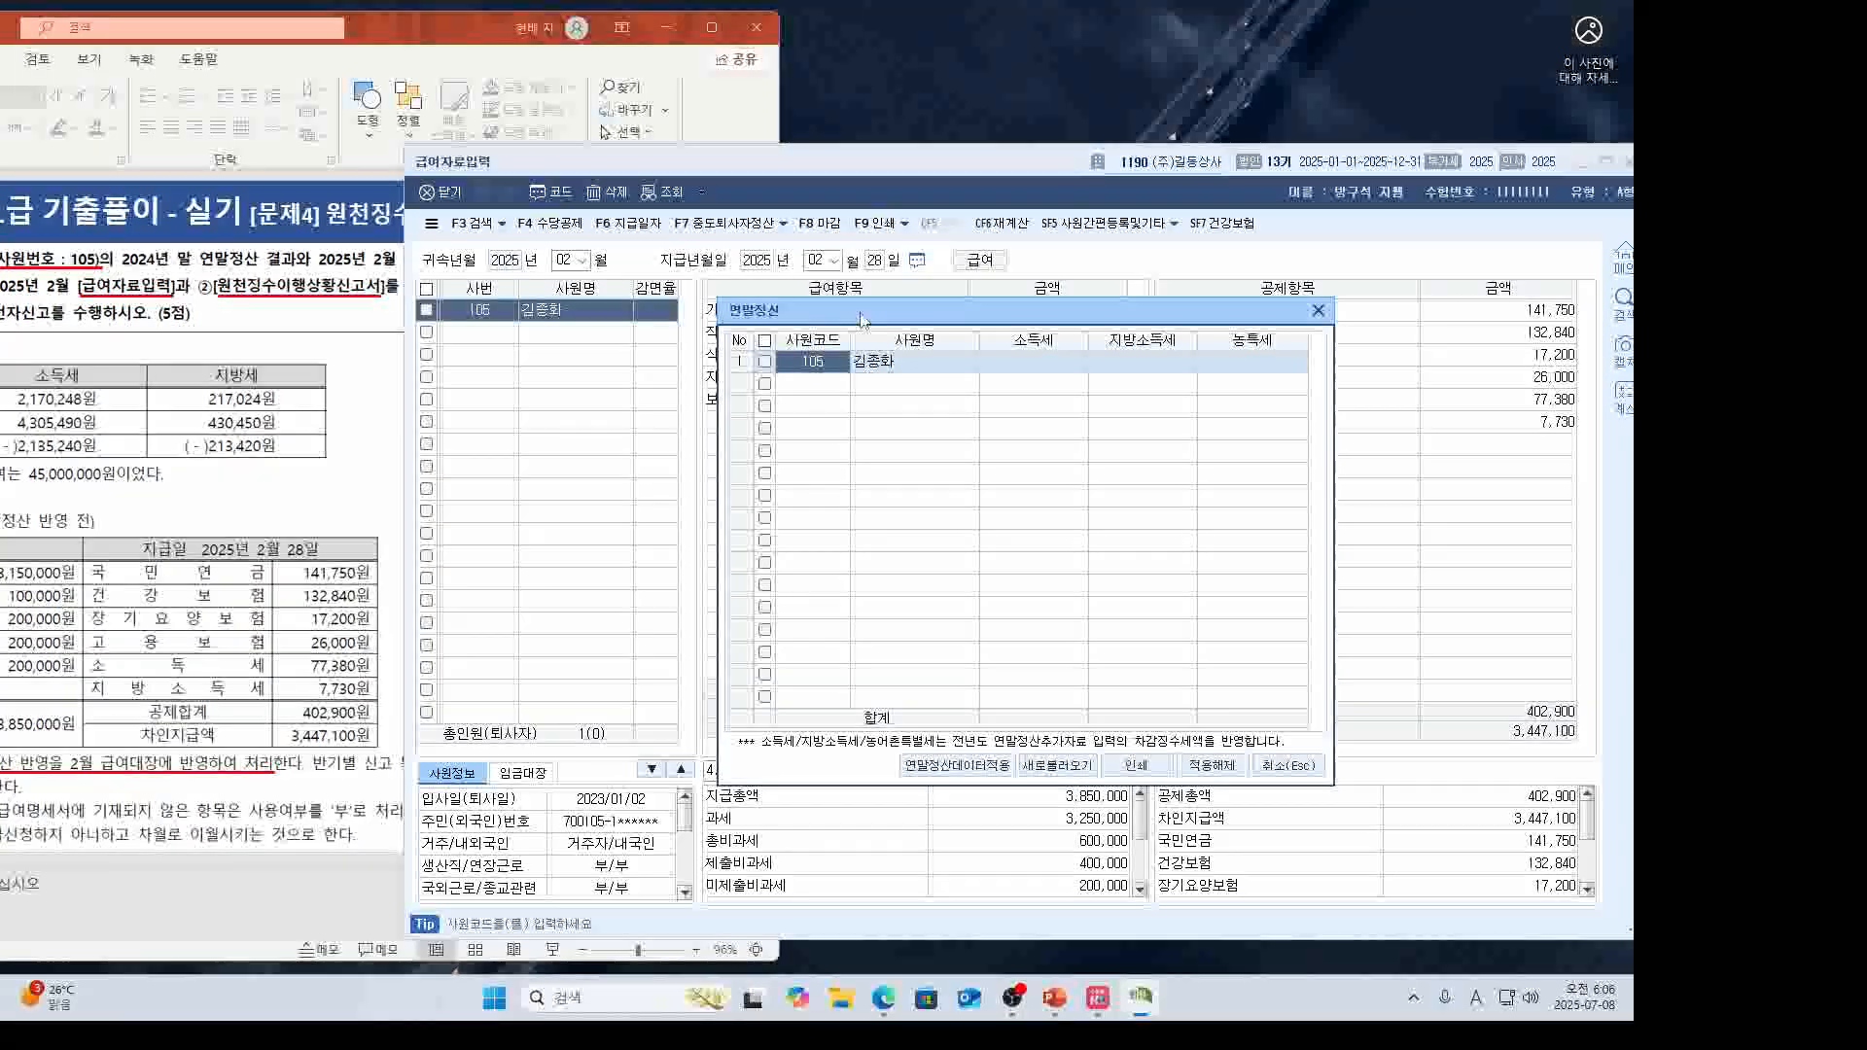
{"action": "left_click", "coordinate": [1022, 372]}
{"action": "left_click", "coordinate": [1136, 371]}
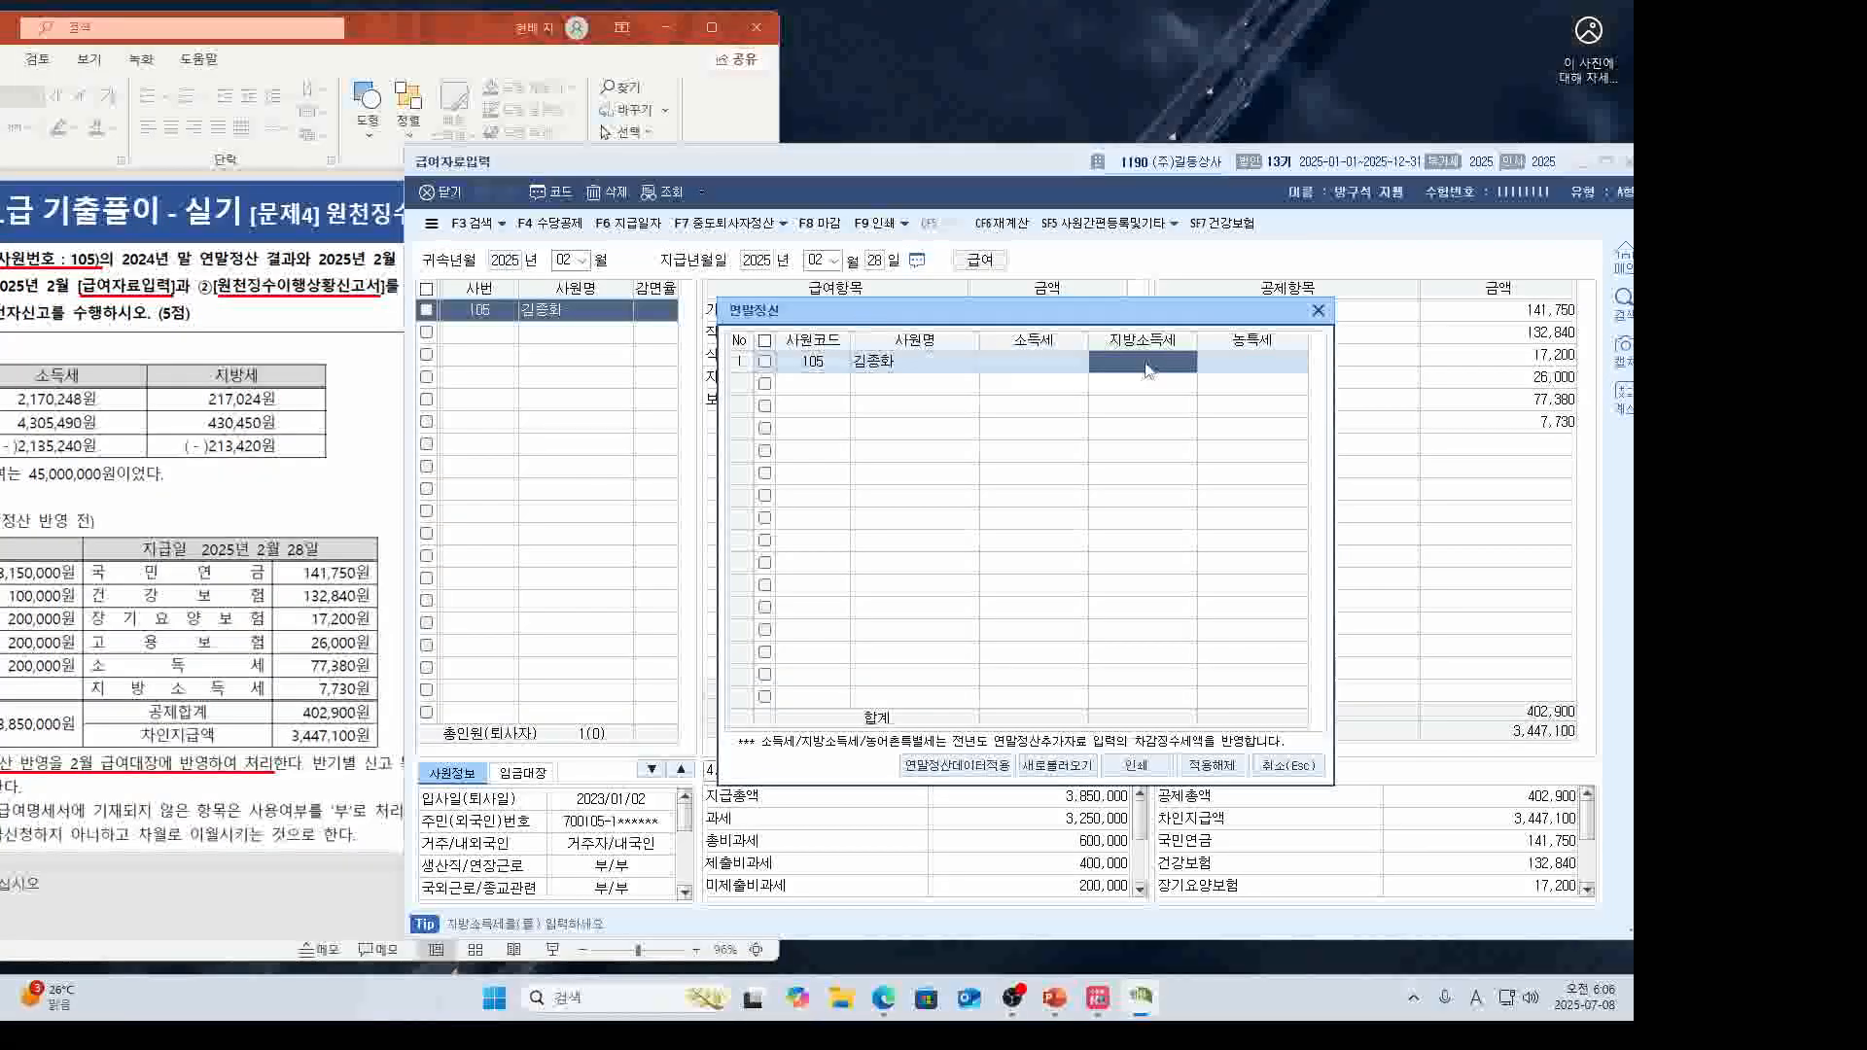
{"action": "left_click", "coordinate": [1008, 754]}
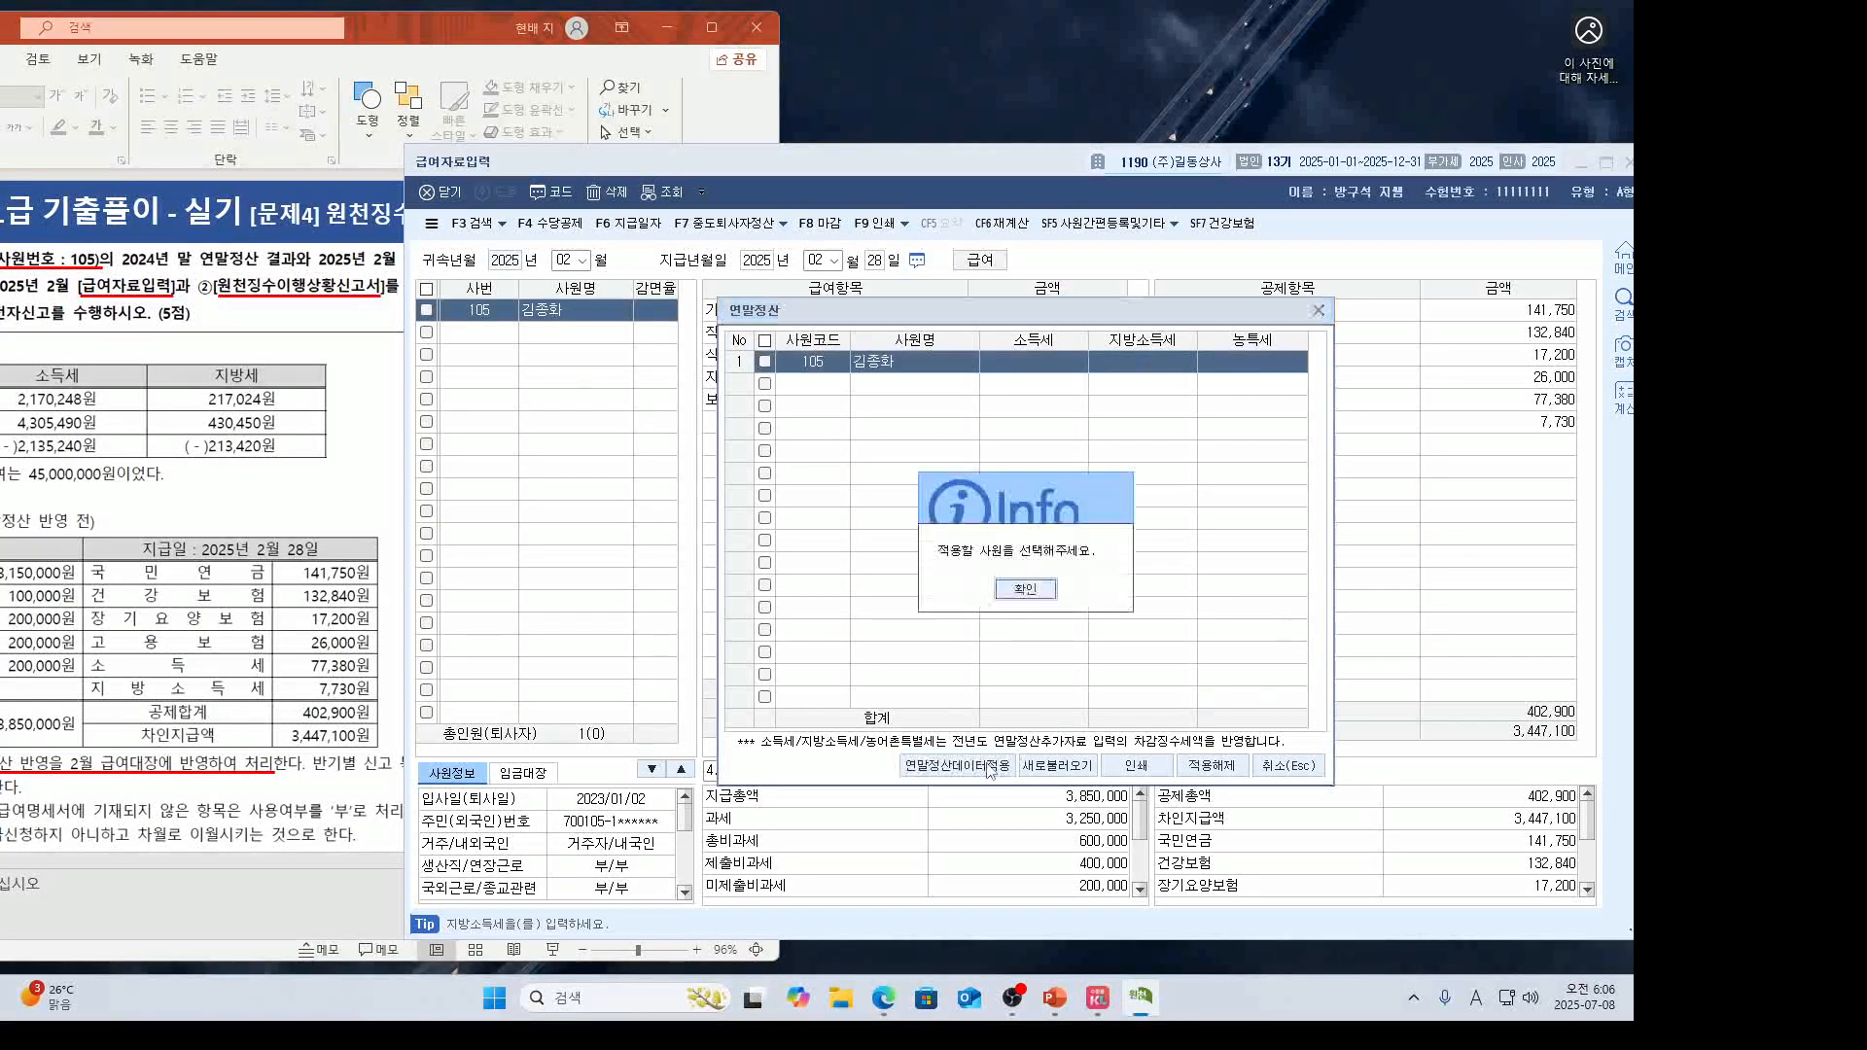
{"action": "left_click", "coordinate": [1015, 596]}
{"action": "left_click", "coordinate": [764, 362]}
{"action": "left_click", "coordinate": [959, 766]}
{"action": "left_click", "coordinate": [1026, 591]}
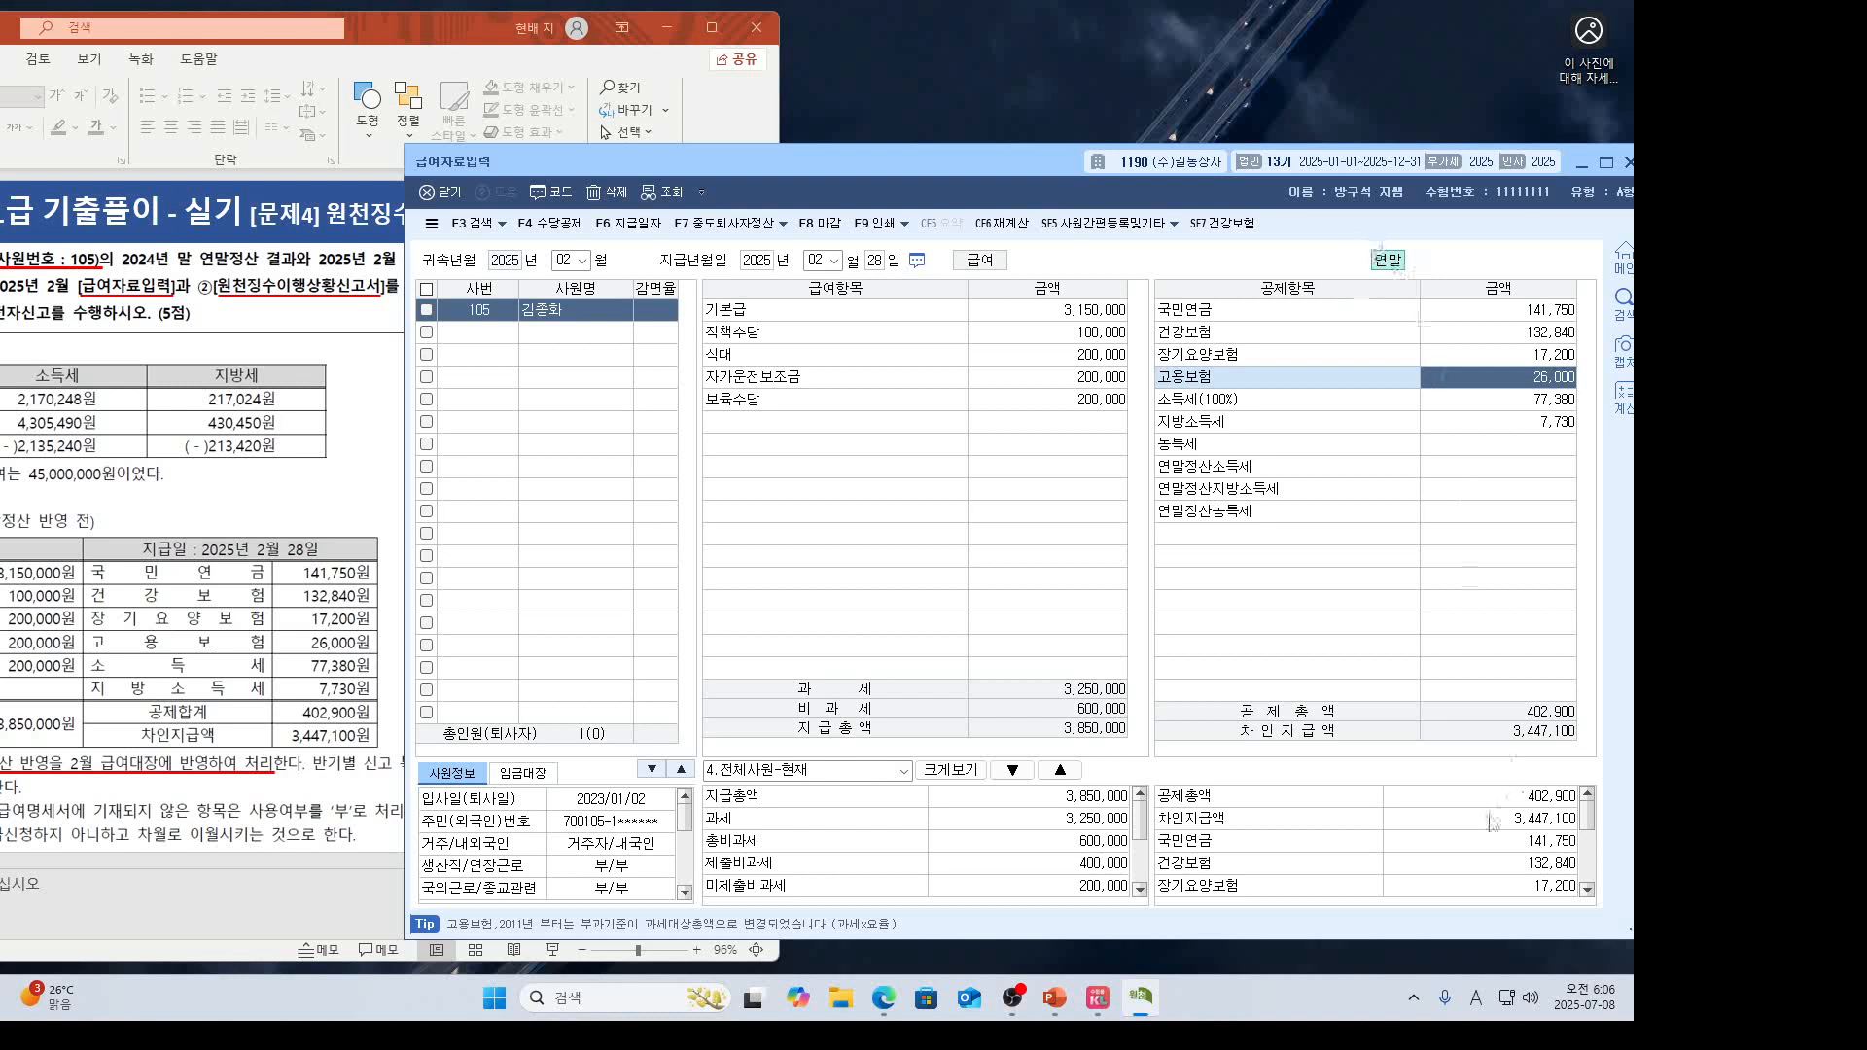
{"action": "scroll", "coordinate": [1498, 827], "scroll_direction": "down", "scroll_amount": 3}
{"action": "scroll", "coordinate": [1506, 859], "scroll_direction": "up", "scroll_amount": 5}
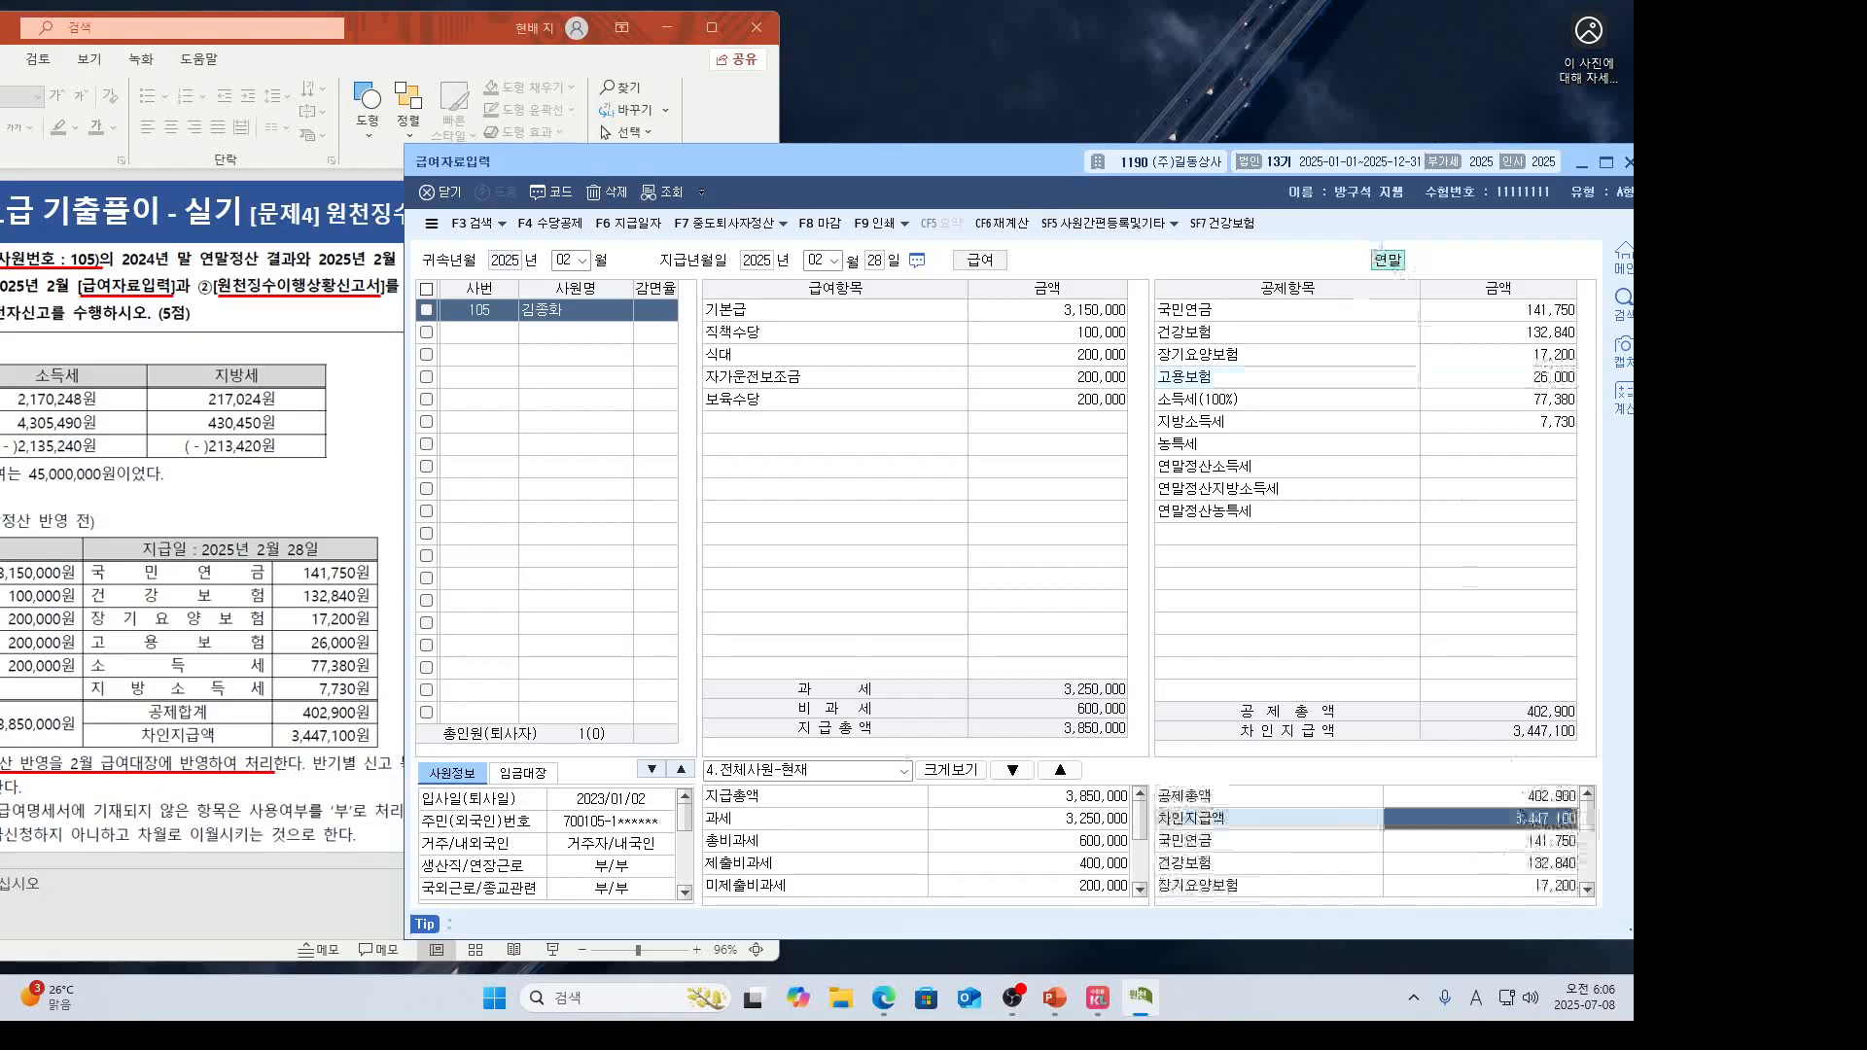
{"action": "key", "text": "alt+Tab"}
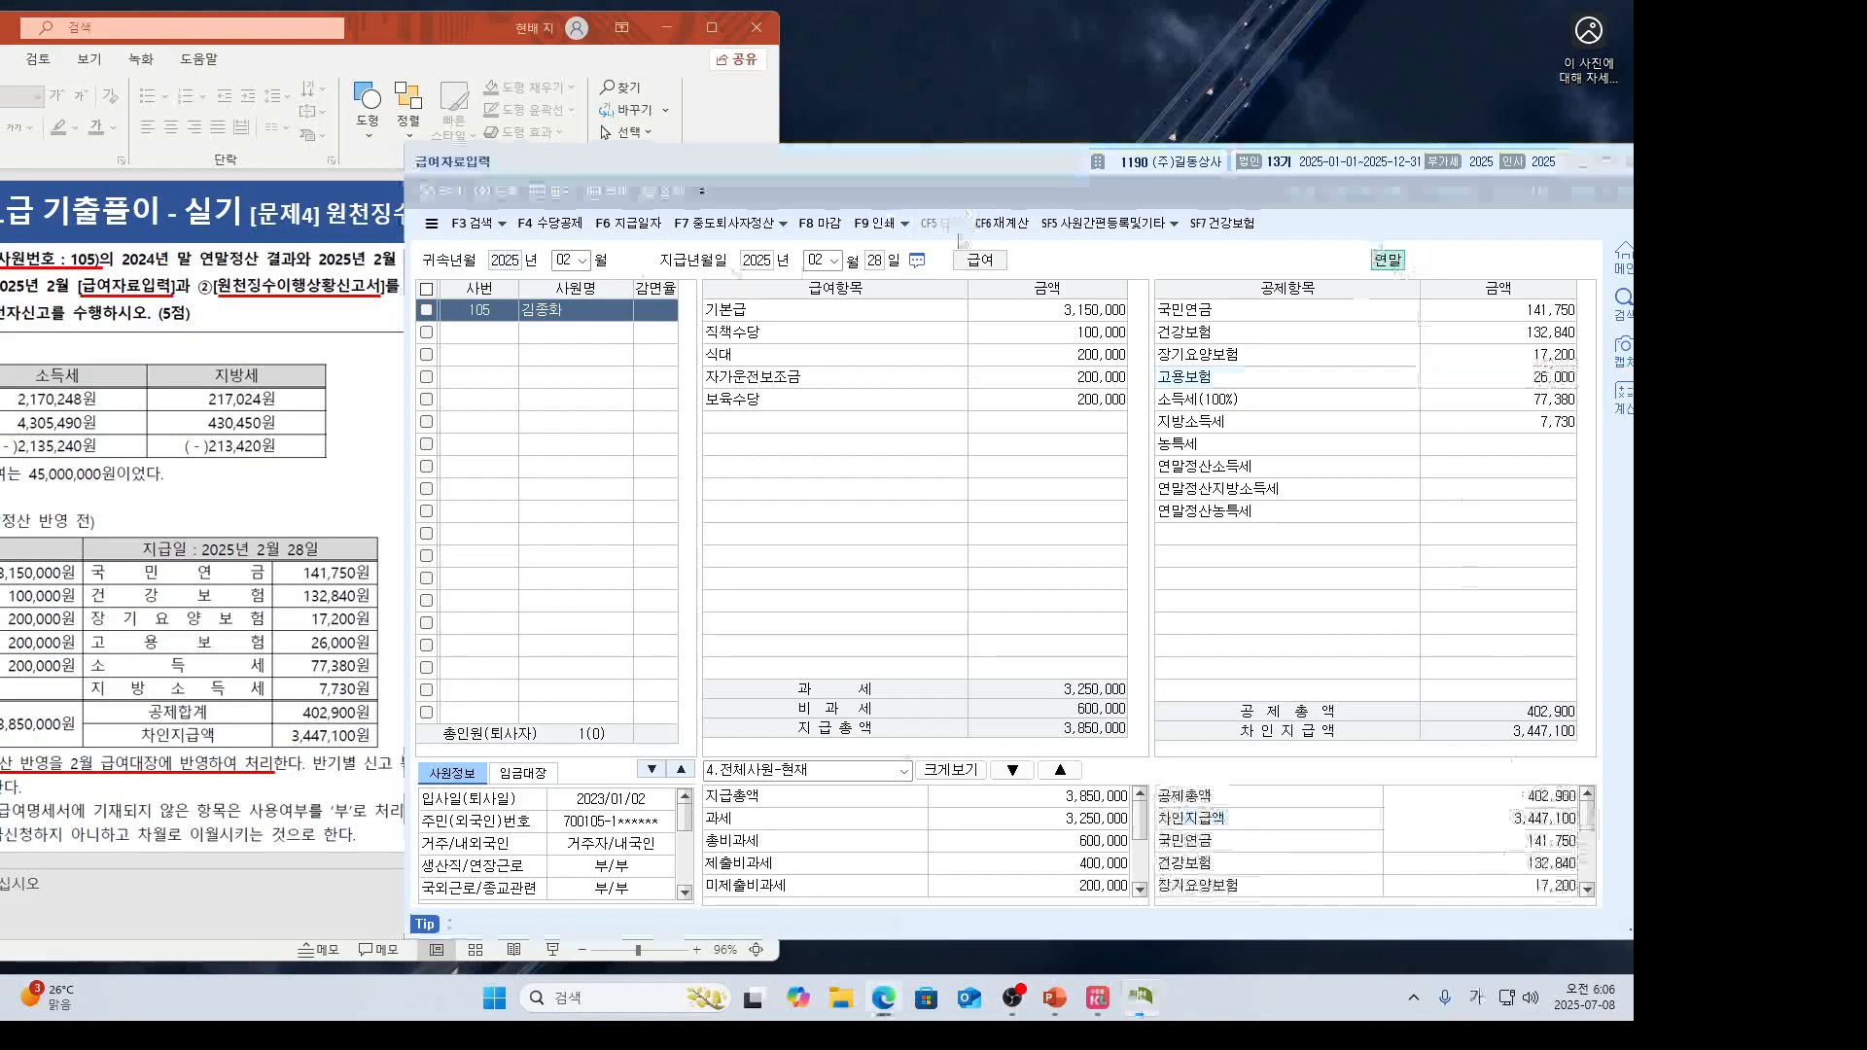
{"action": "left_click", "coordinate": [734, 240]}
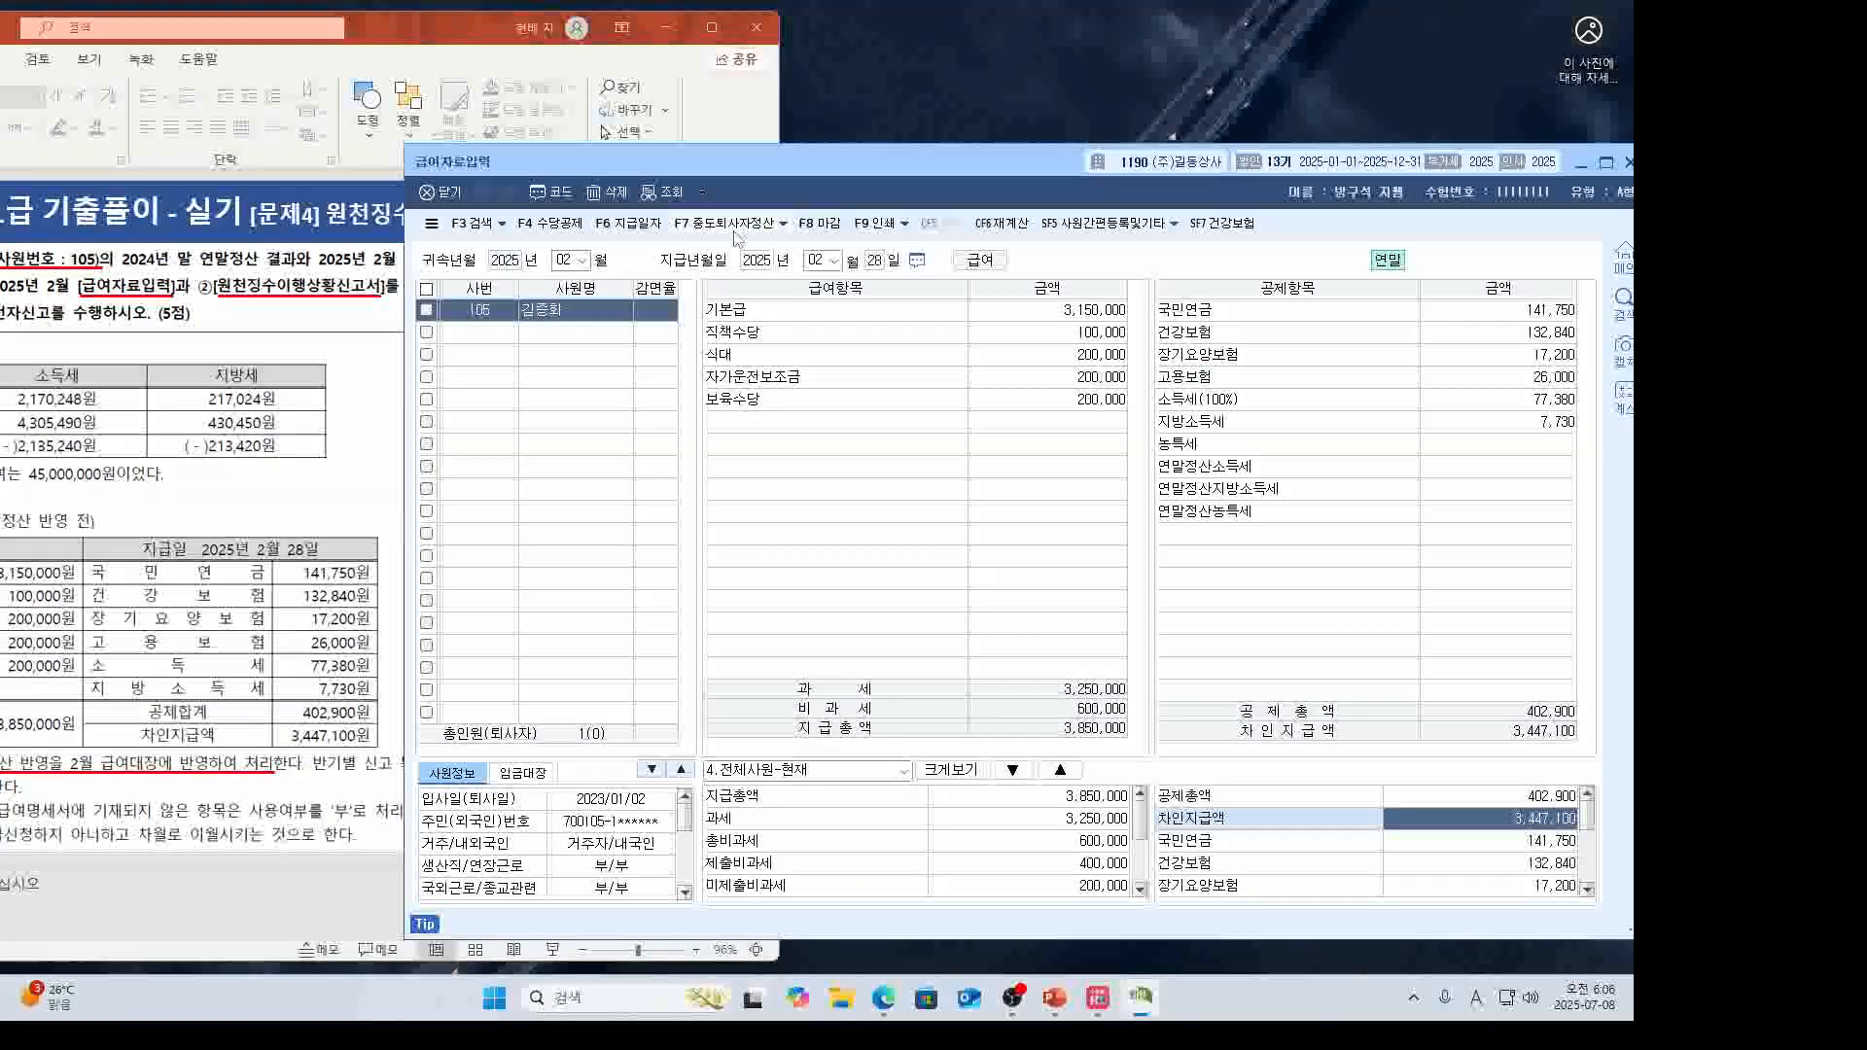
Reload employee 105's year-end settlement figures with 새로불러오기, confirming 예.
{"action": "left_click", "coordinate": [783, 224]}
{"action": "left_click", "coordinate": [764, 250]}
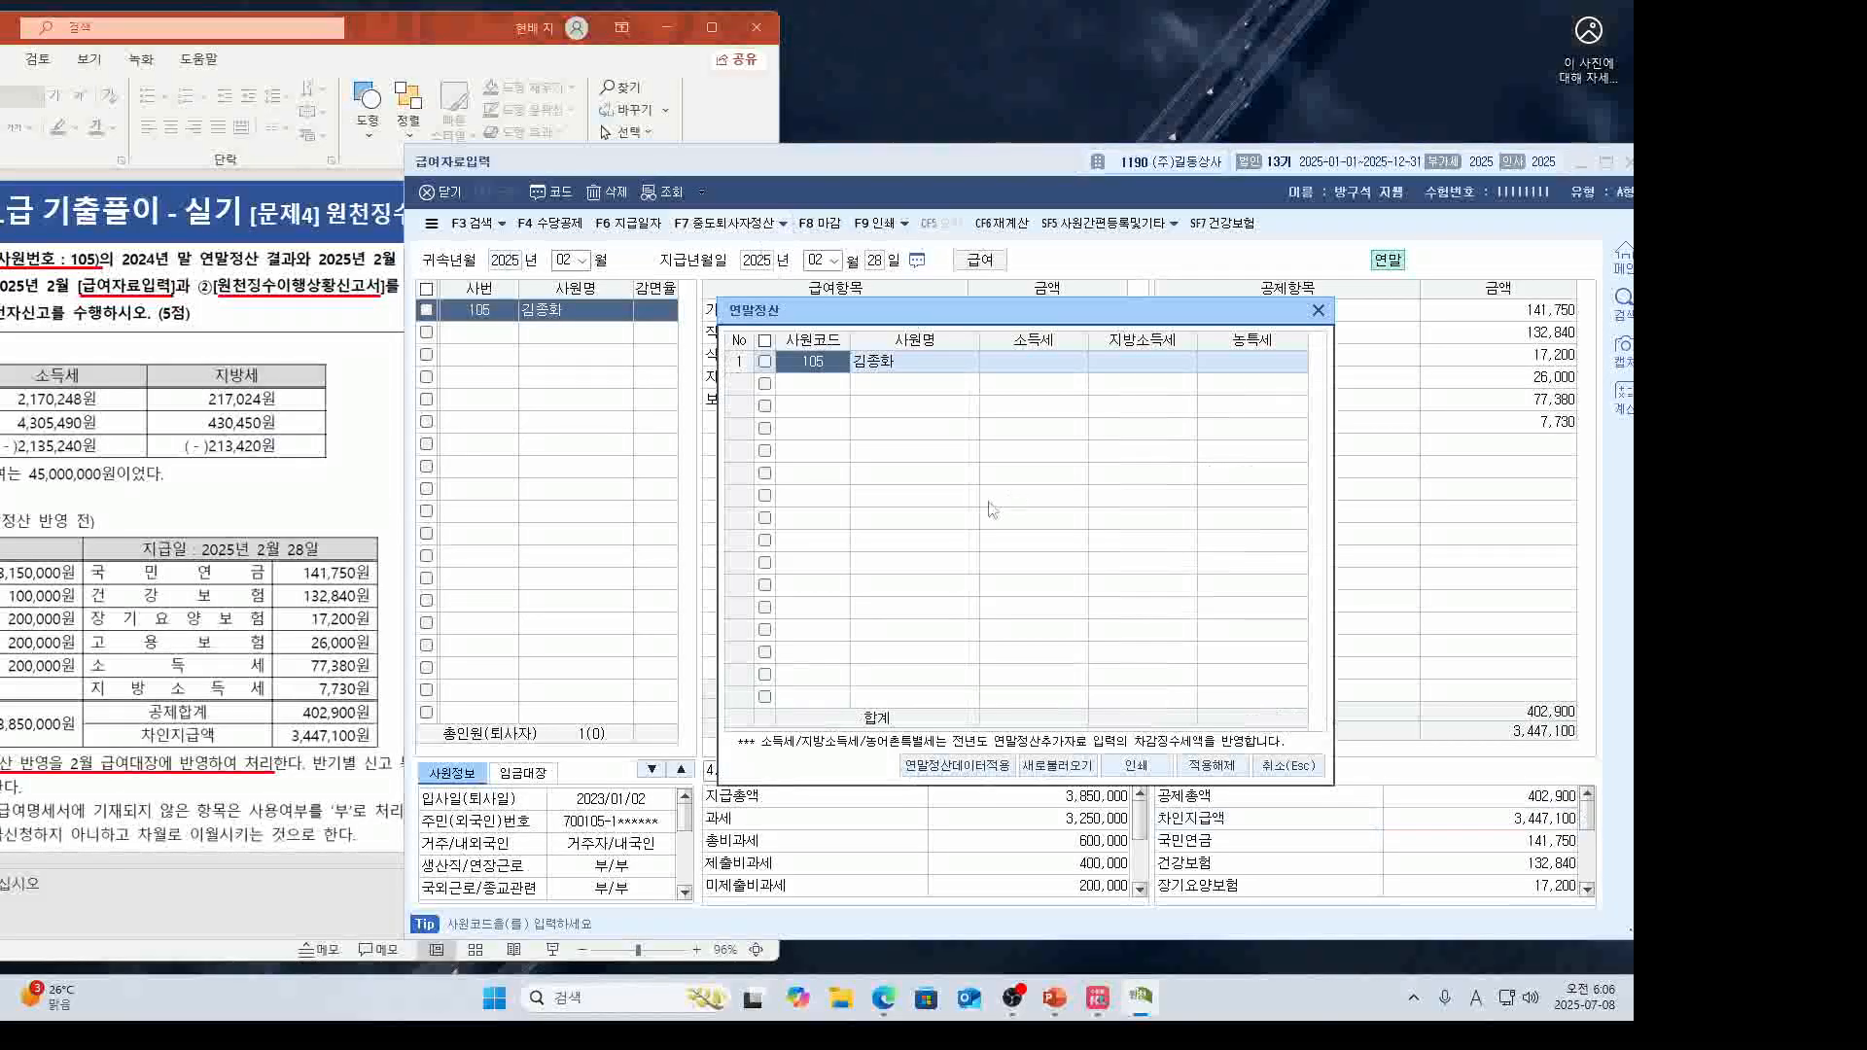
{"action": "left_click", "coordinate": [766, 362]}
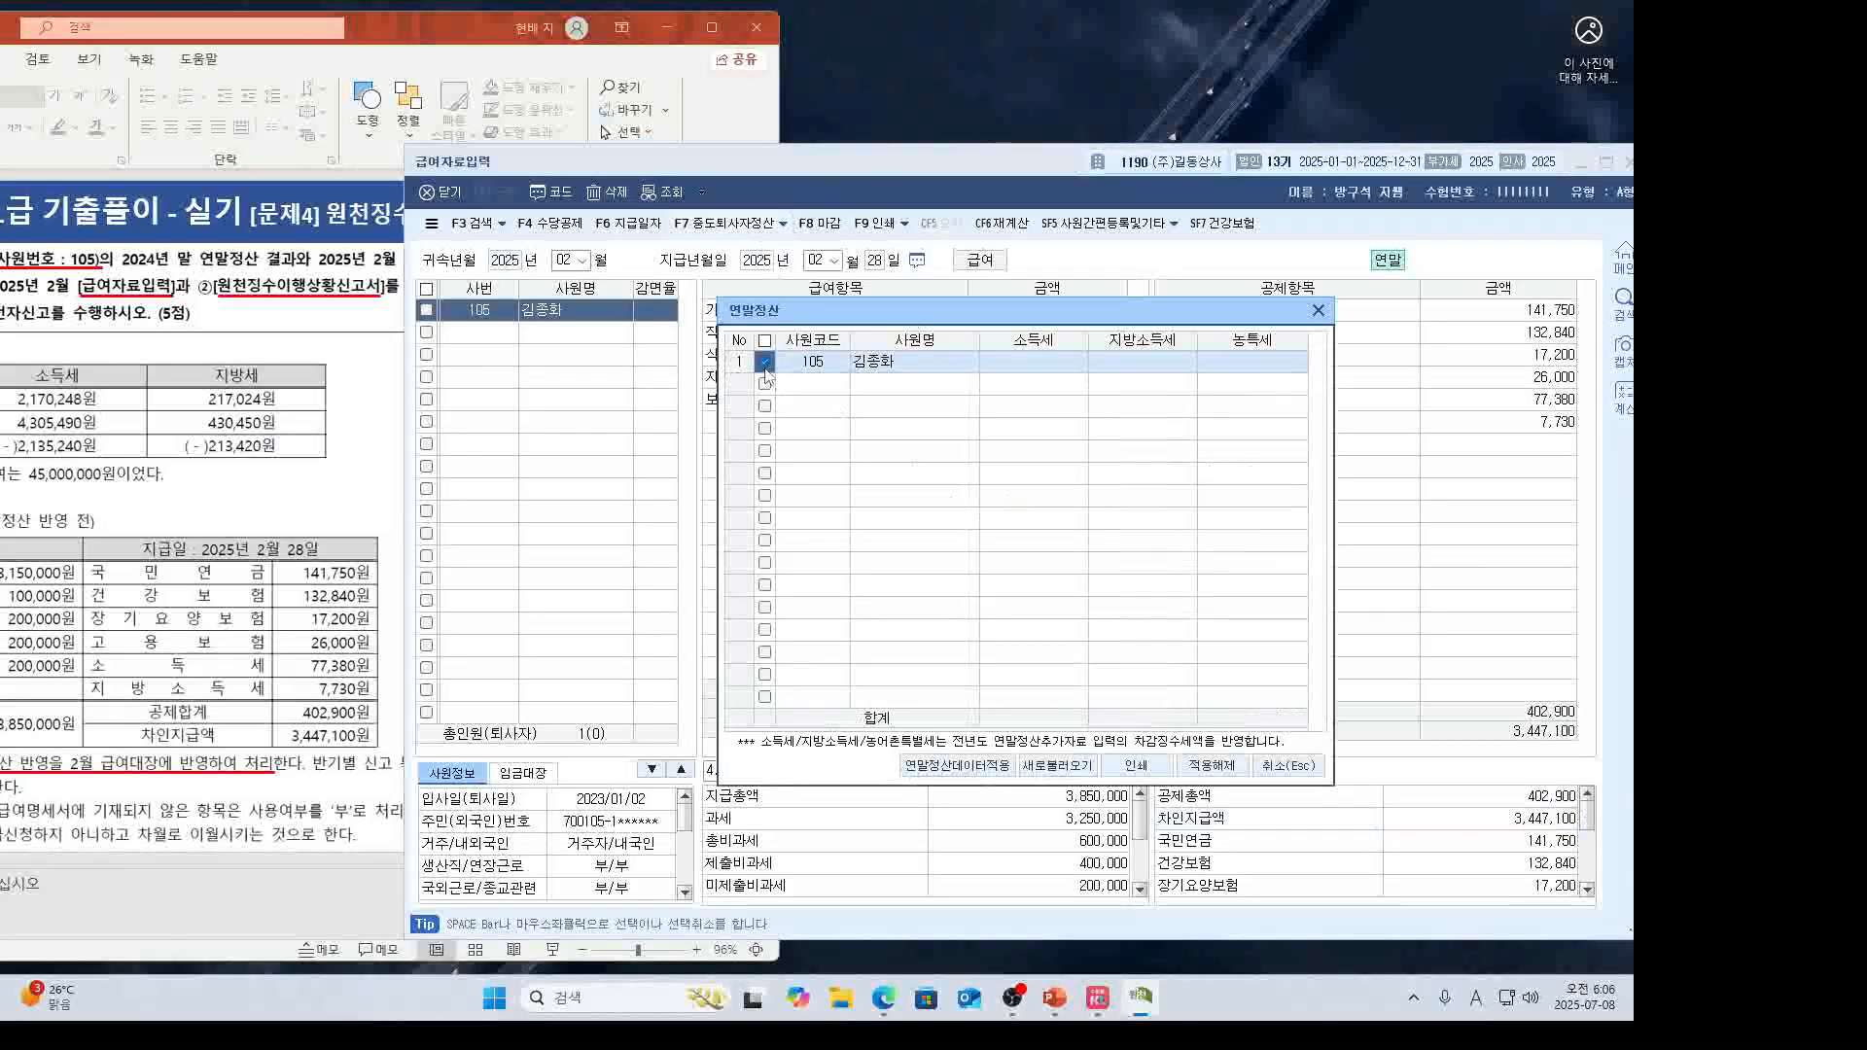
{"action": "left_click", "coordinate": [1059, 766]}
{"action": "left_click", "coordinate": [983, 605]}
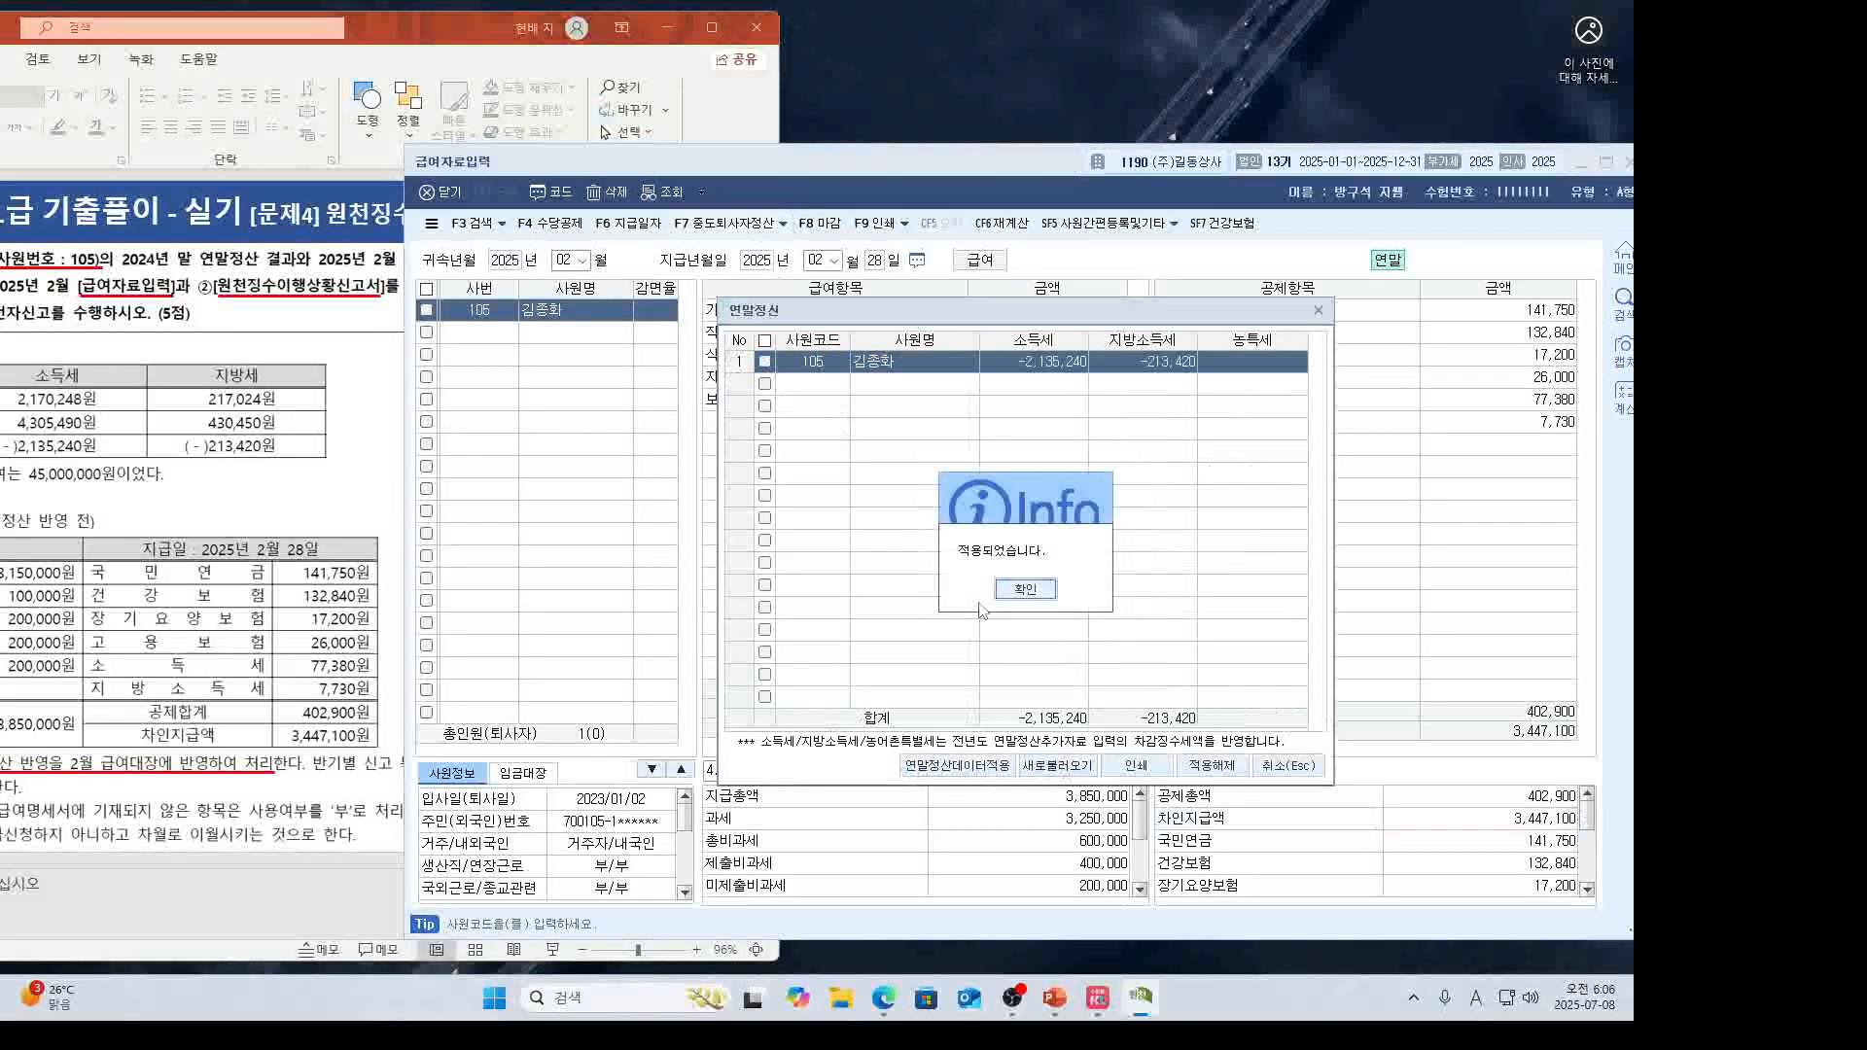
{"action": "left_click", "coordinate": [1024, 595]}
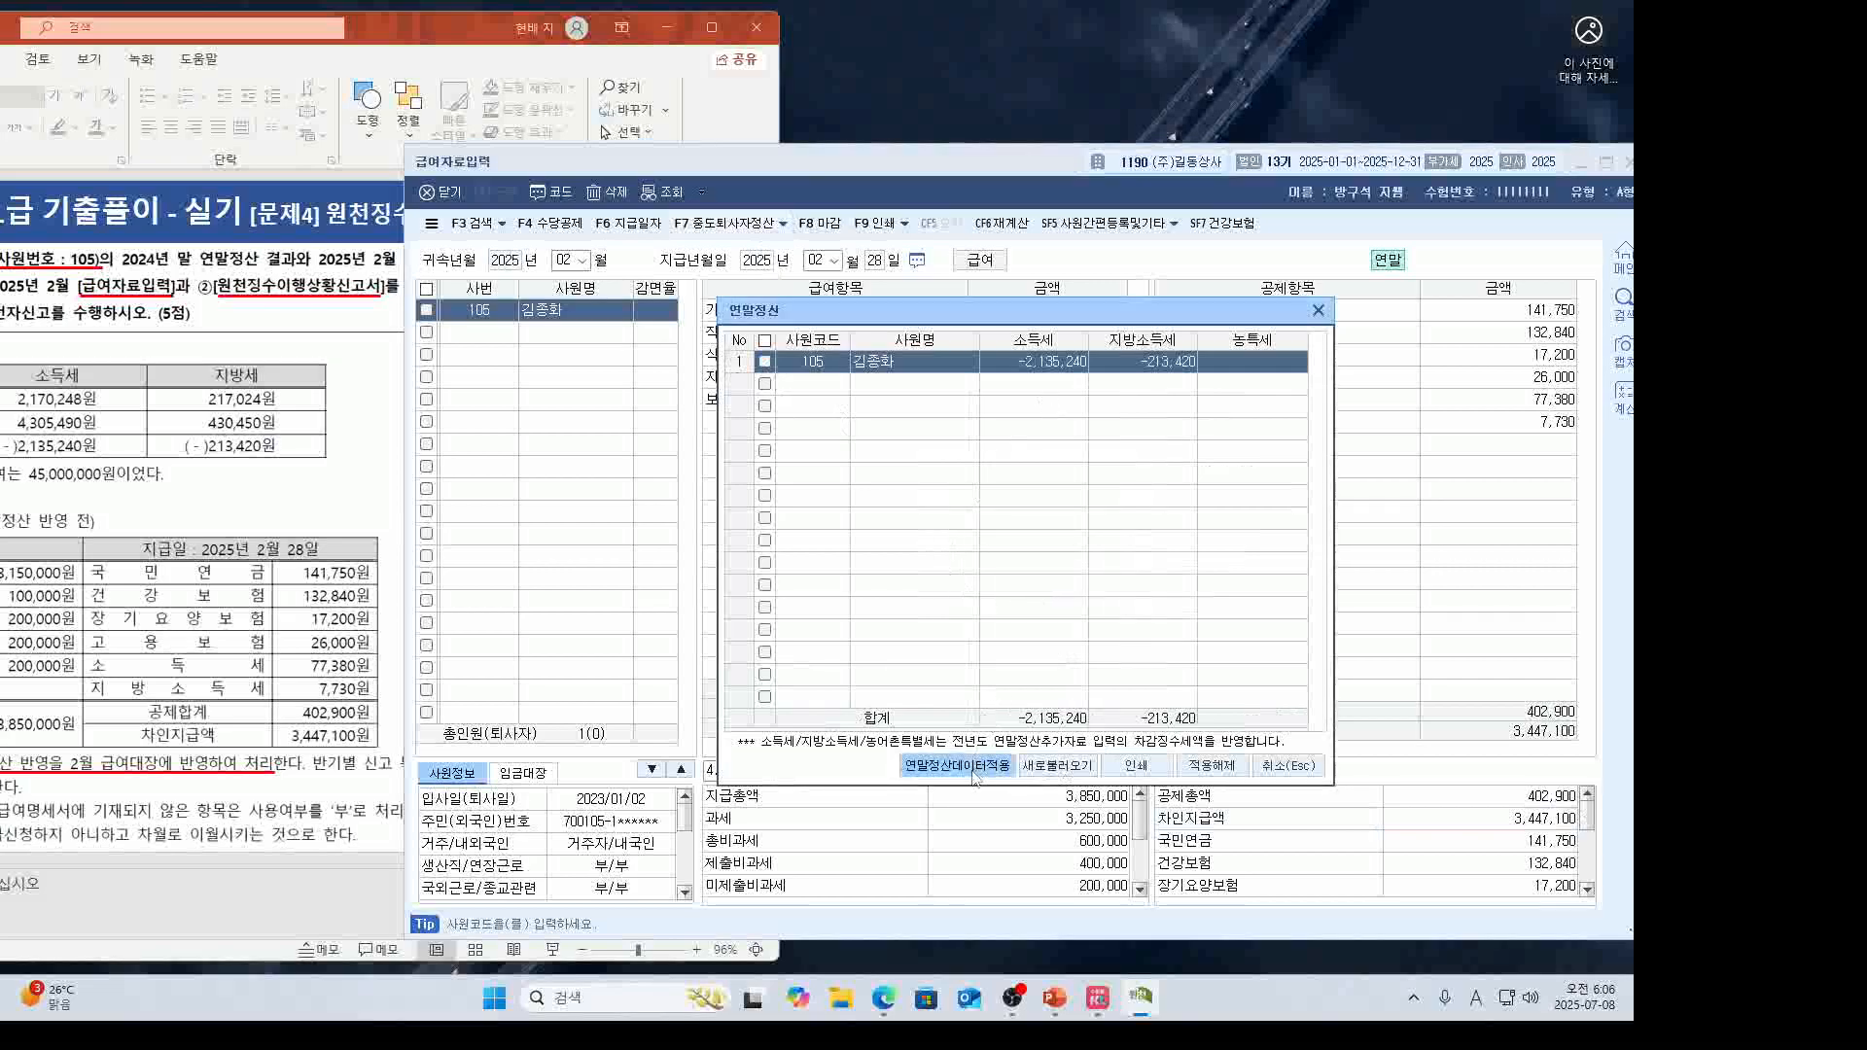
Apply employee 105's settlement, giving income tax -2,135,240 and local tax -213,420.
{"action": "left_click", "coordinate": [975, 768]}
{"action": "left_click", "coordinate": [1025, 590]}
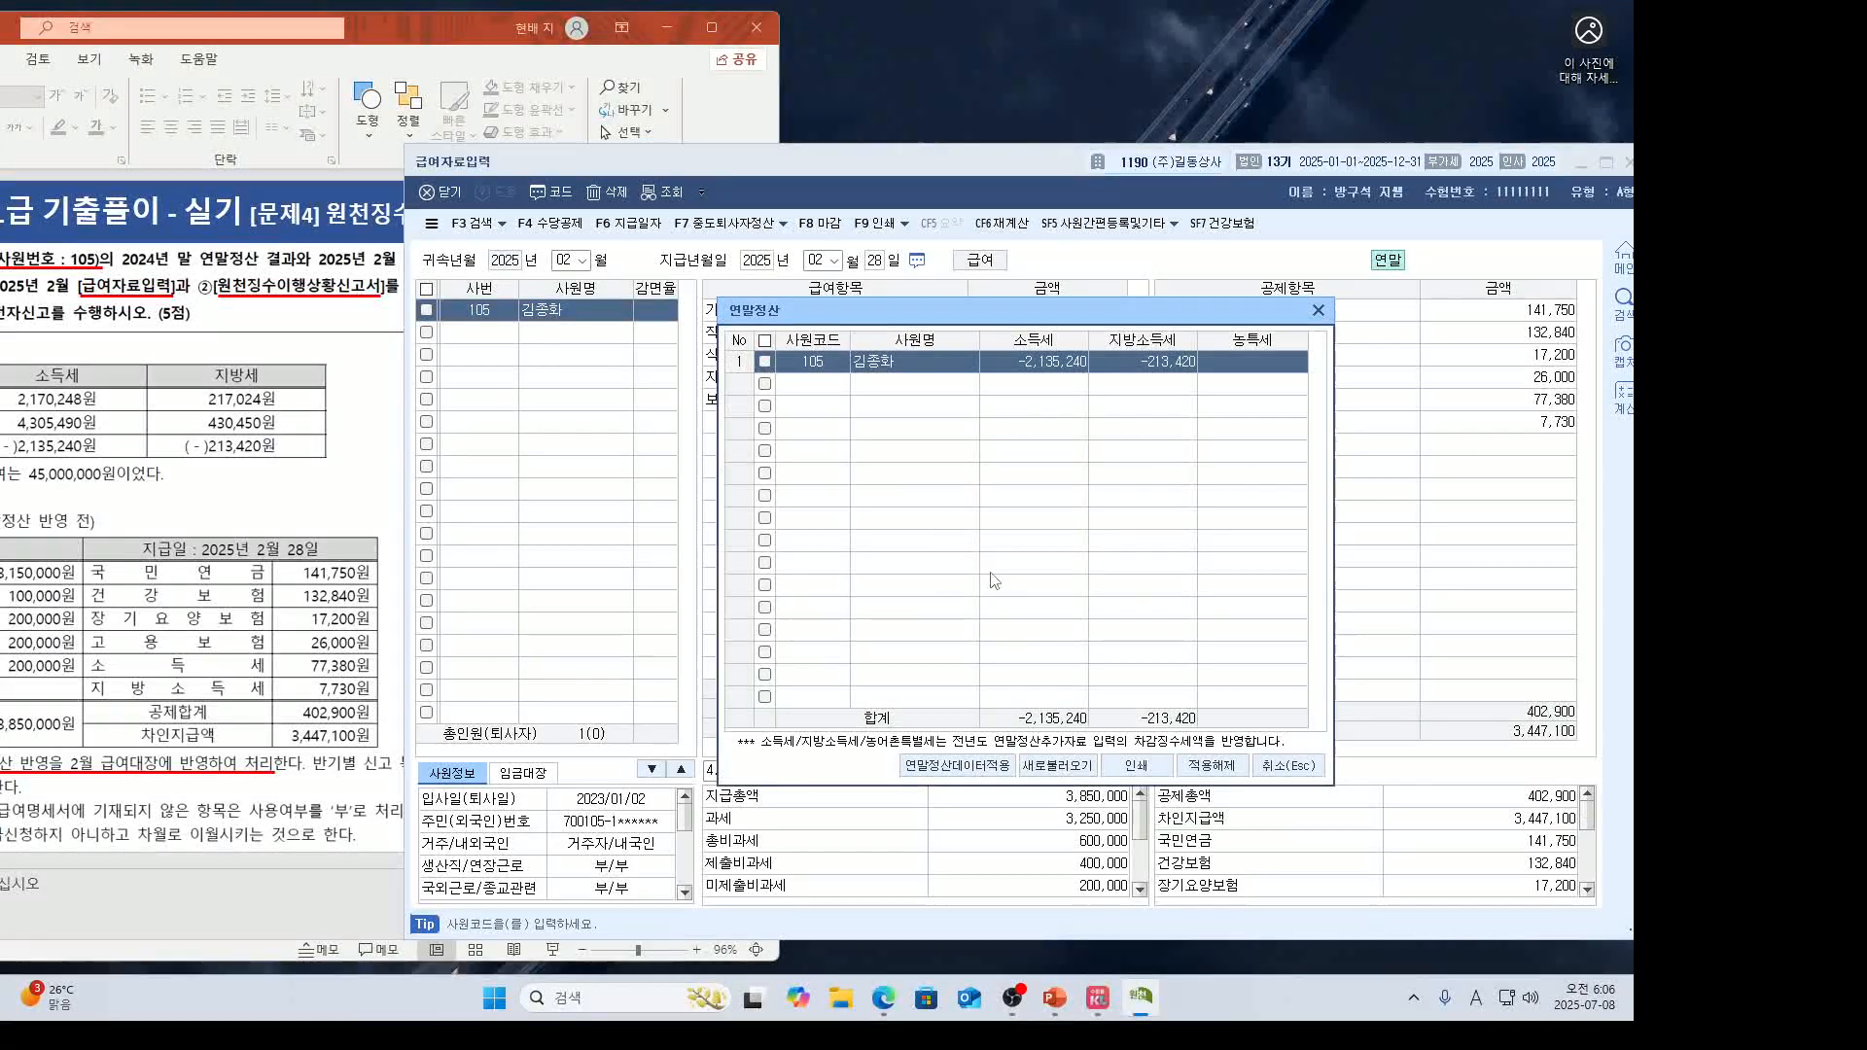
{"action": "left_click", "coordinate": [765, 362]}
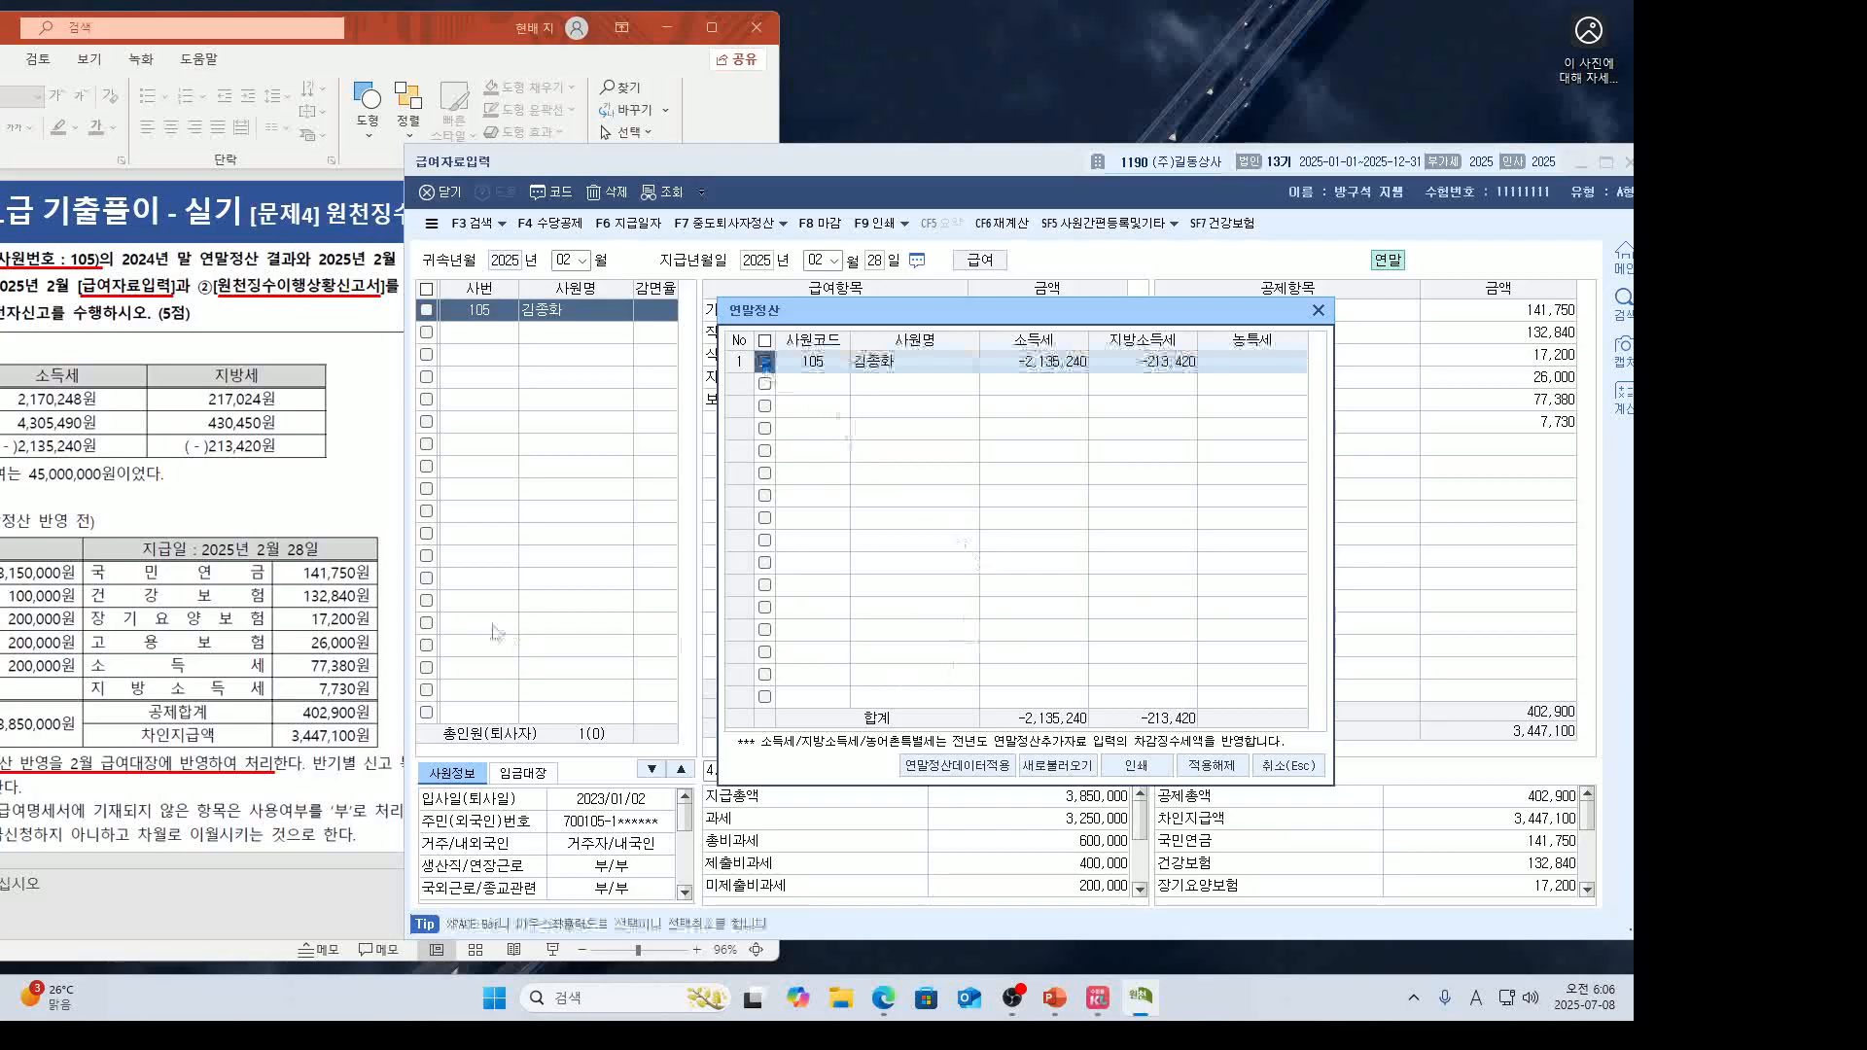
{"action": "left_click", "coordinate": [982, 774]}
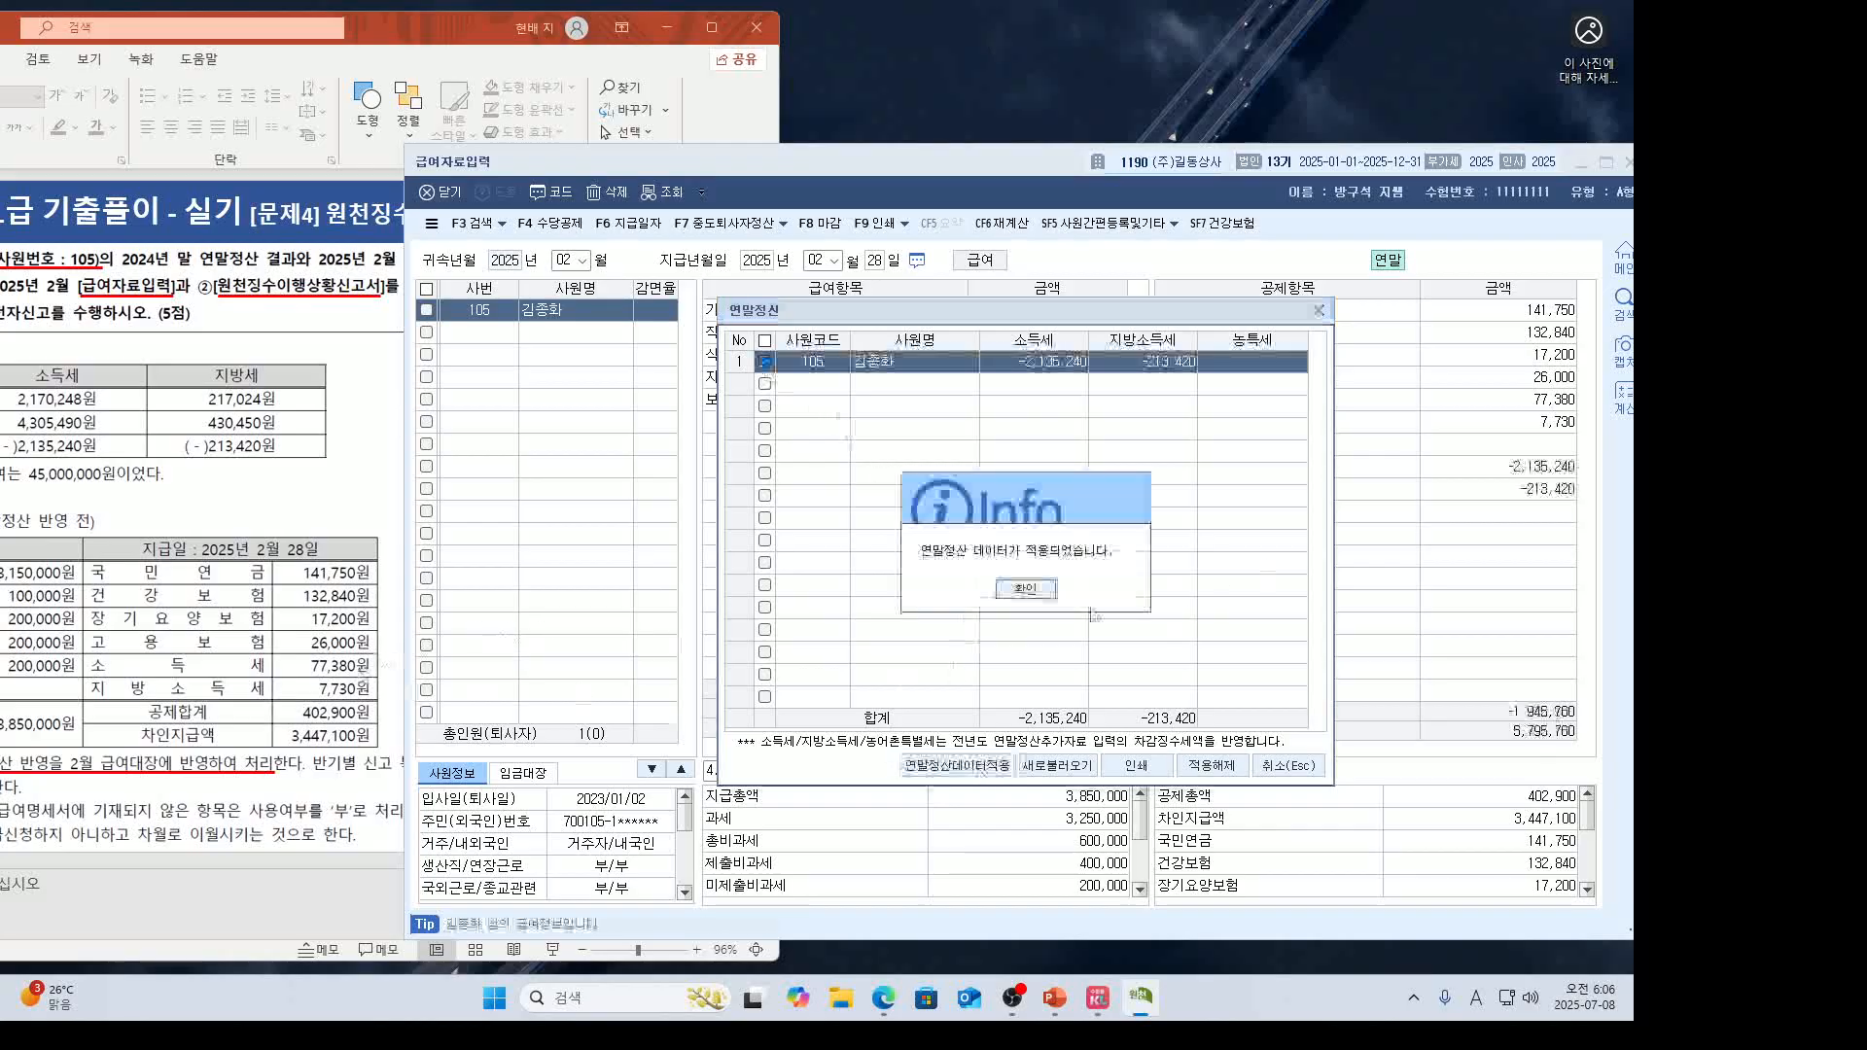
{"action": "left_click", "coordinate": [1025, 588]}
{"action": "left_click", "coordinate": [1315, 470]}
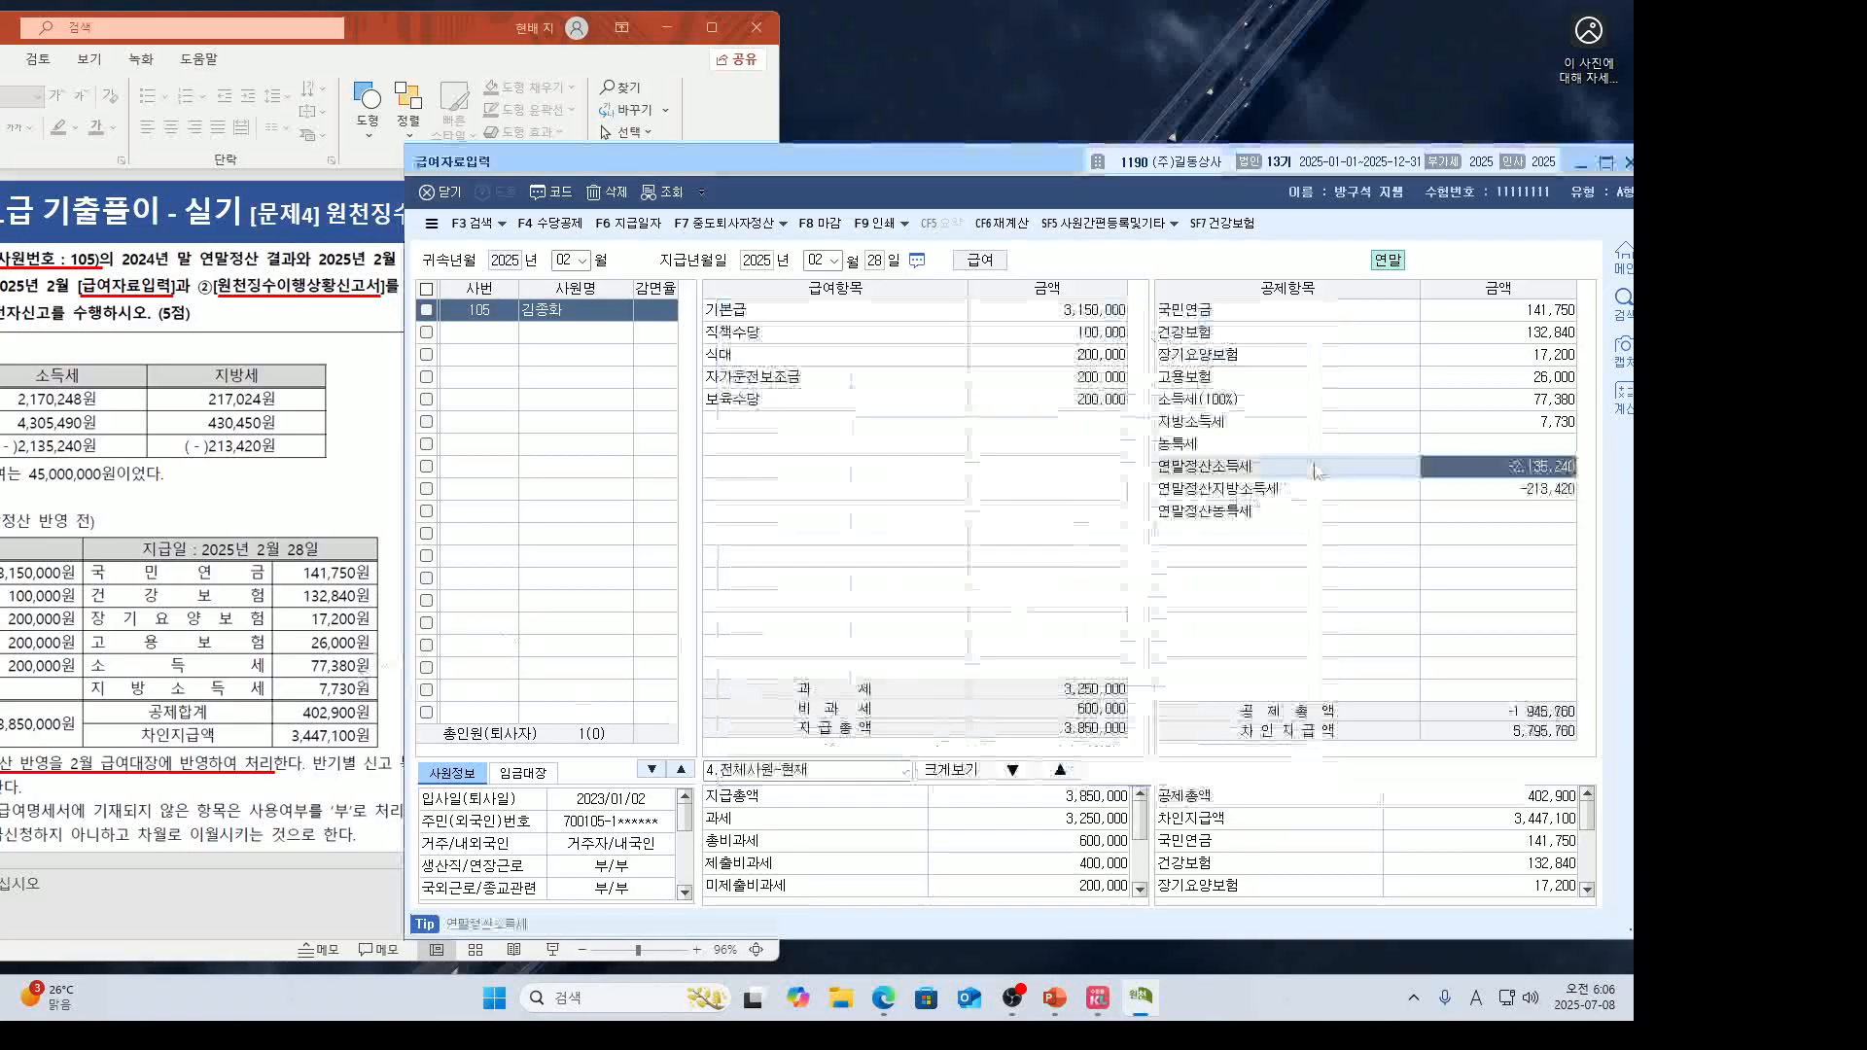
{"action": "left_click", "coordinate": [1383, 491]}
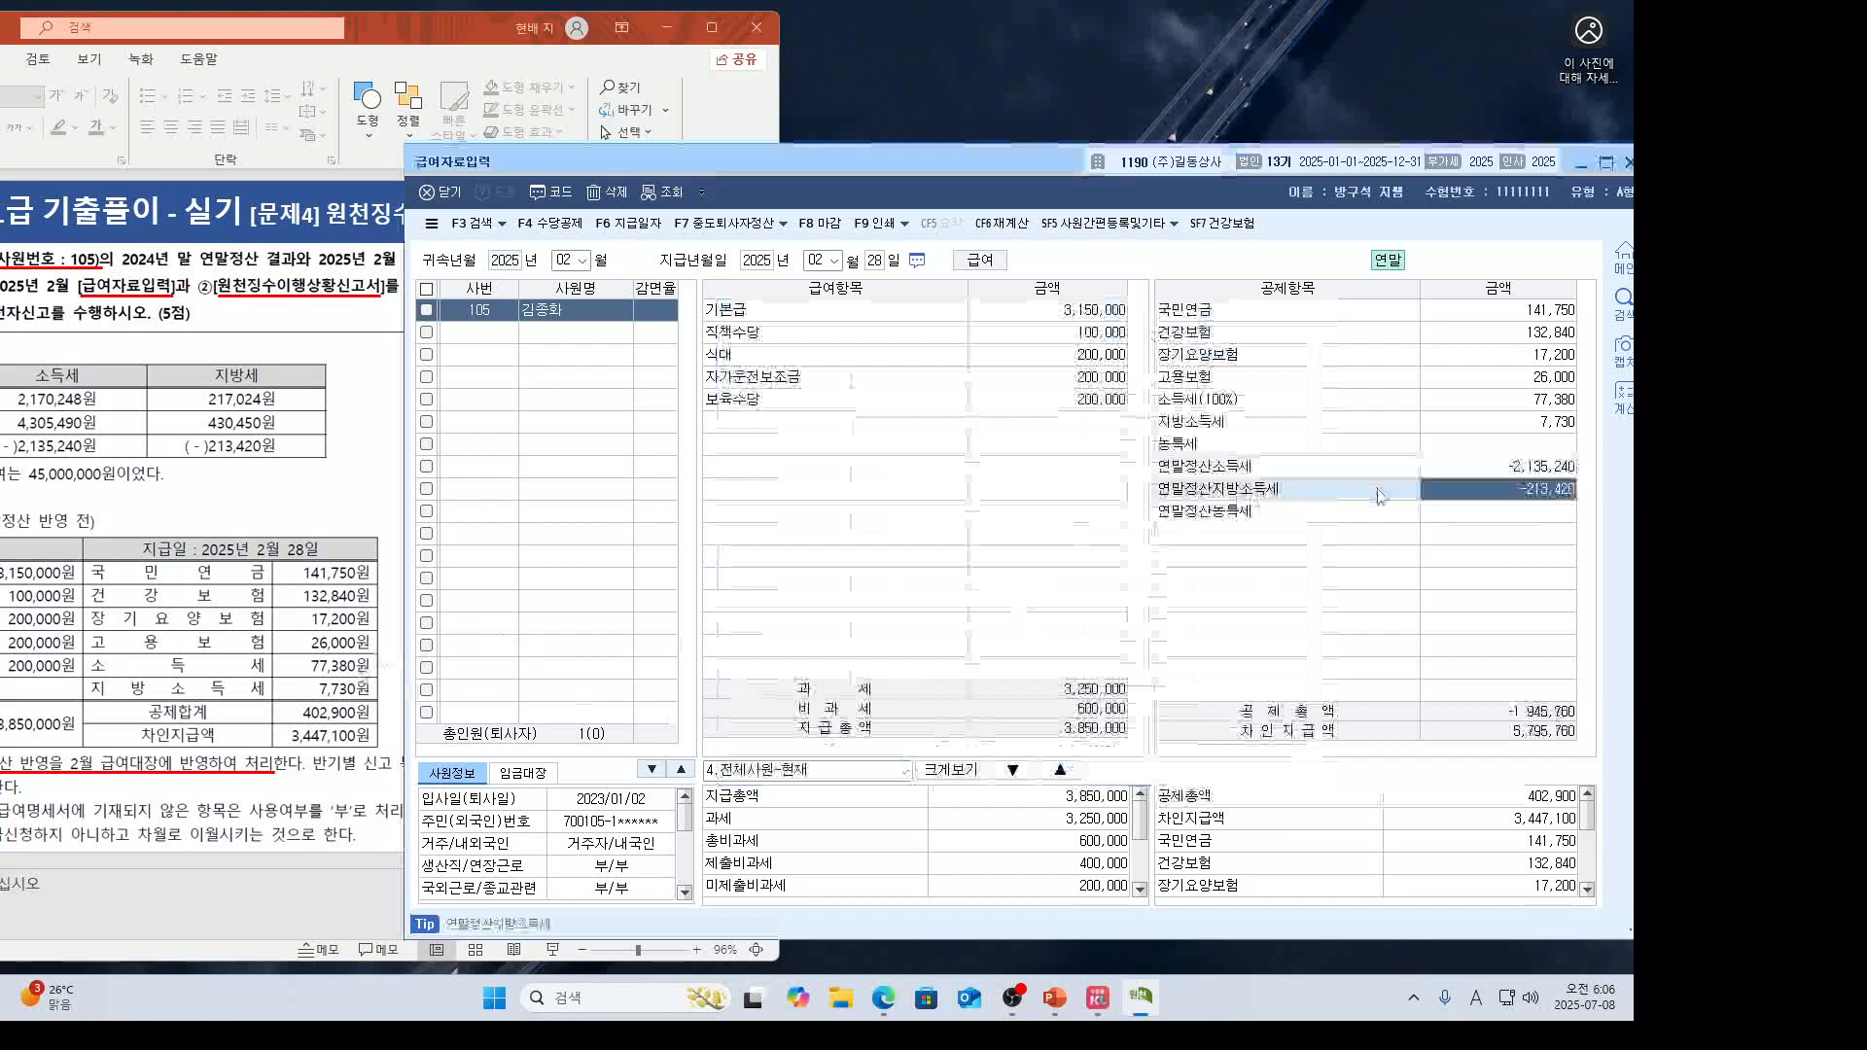
{"action": "key", "text": "alt+Tab"}
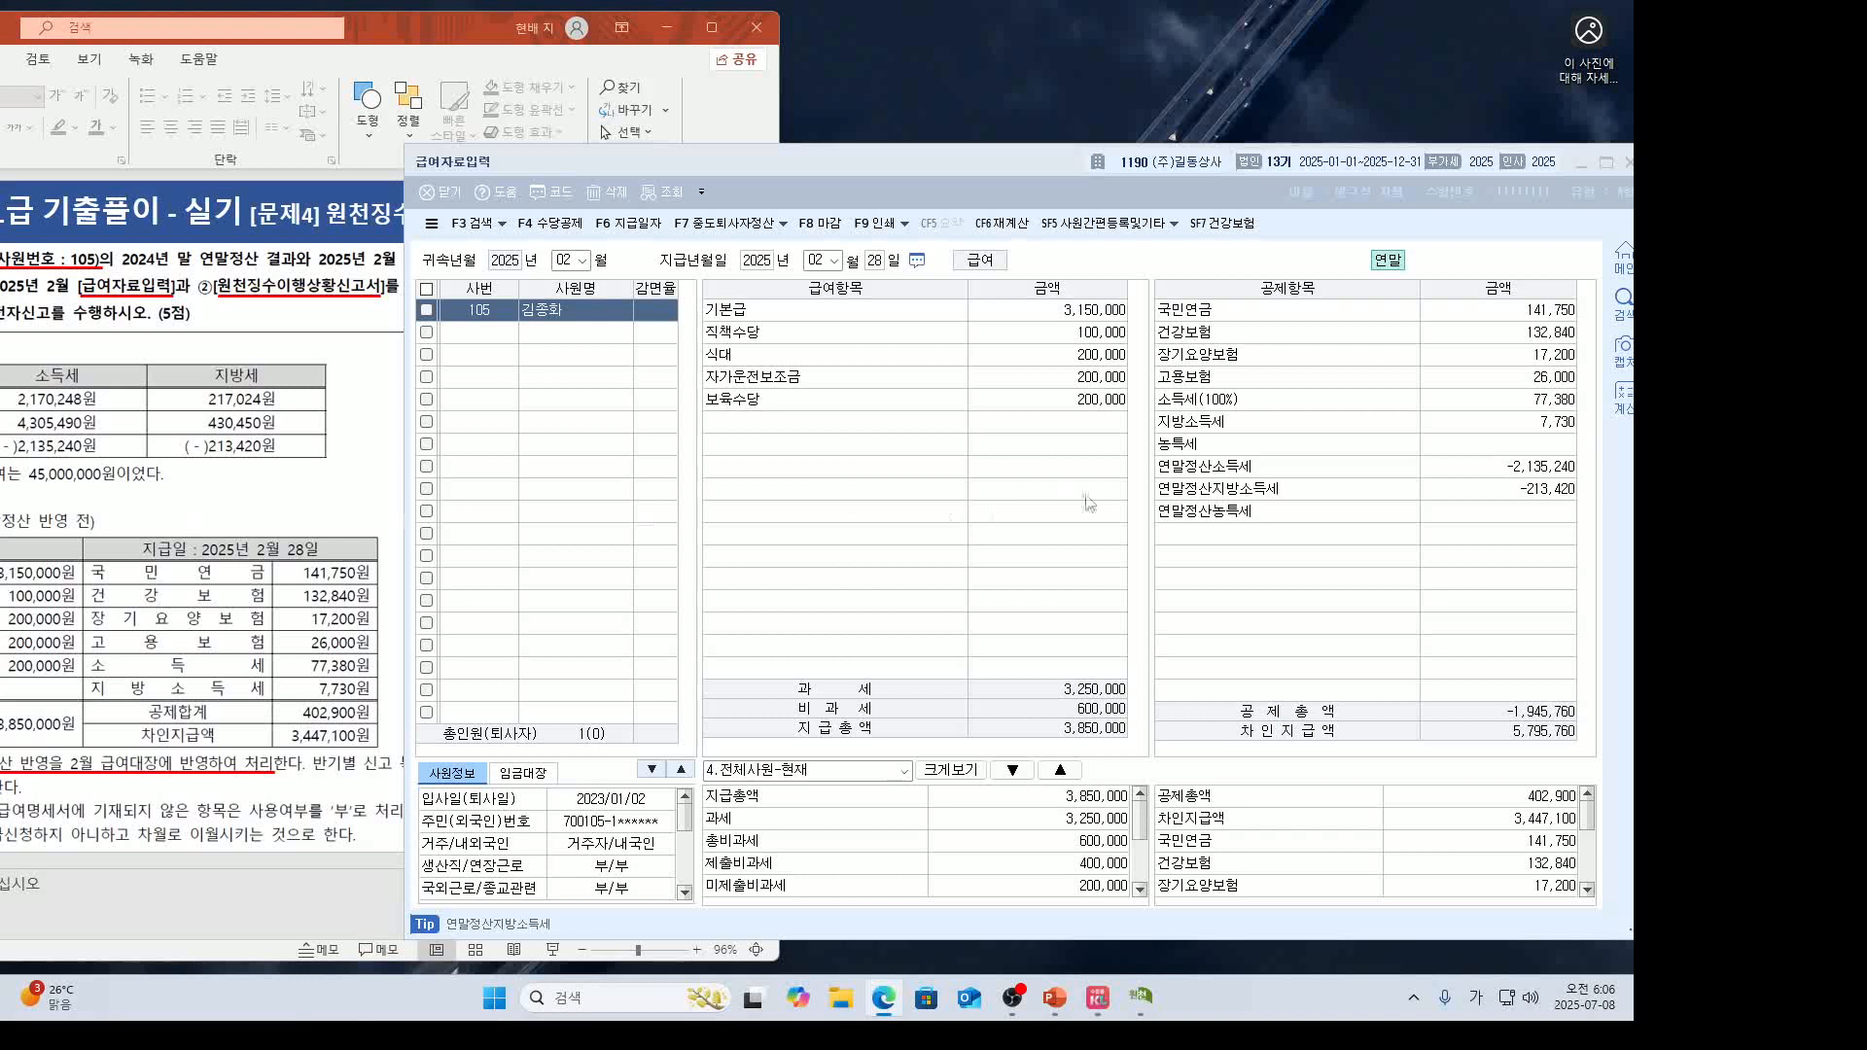
Close the 급여자료입력 payroll screen.
{"action": "left_click", "coordinate": [1219, 494]}
{"action": "left_click_drag", "start_coordinate": [927, 162], "coordinate": [564, 183]}
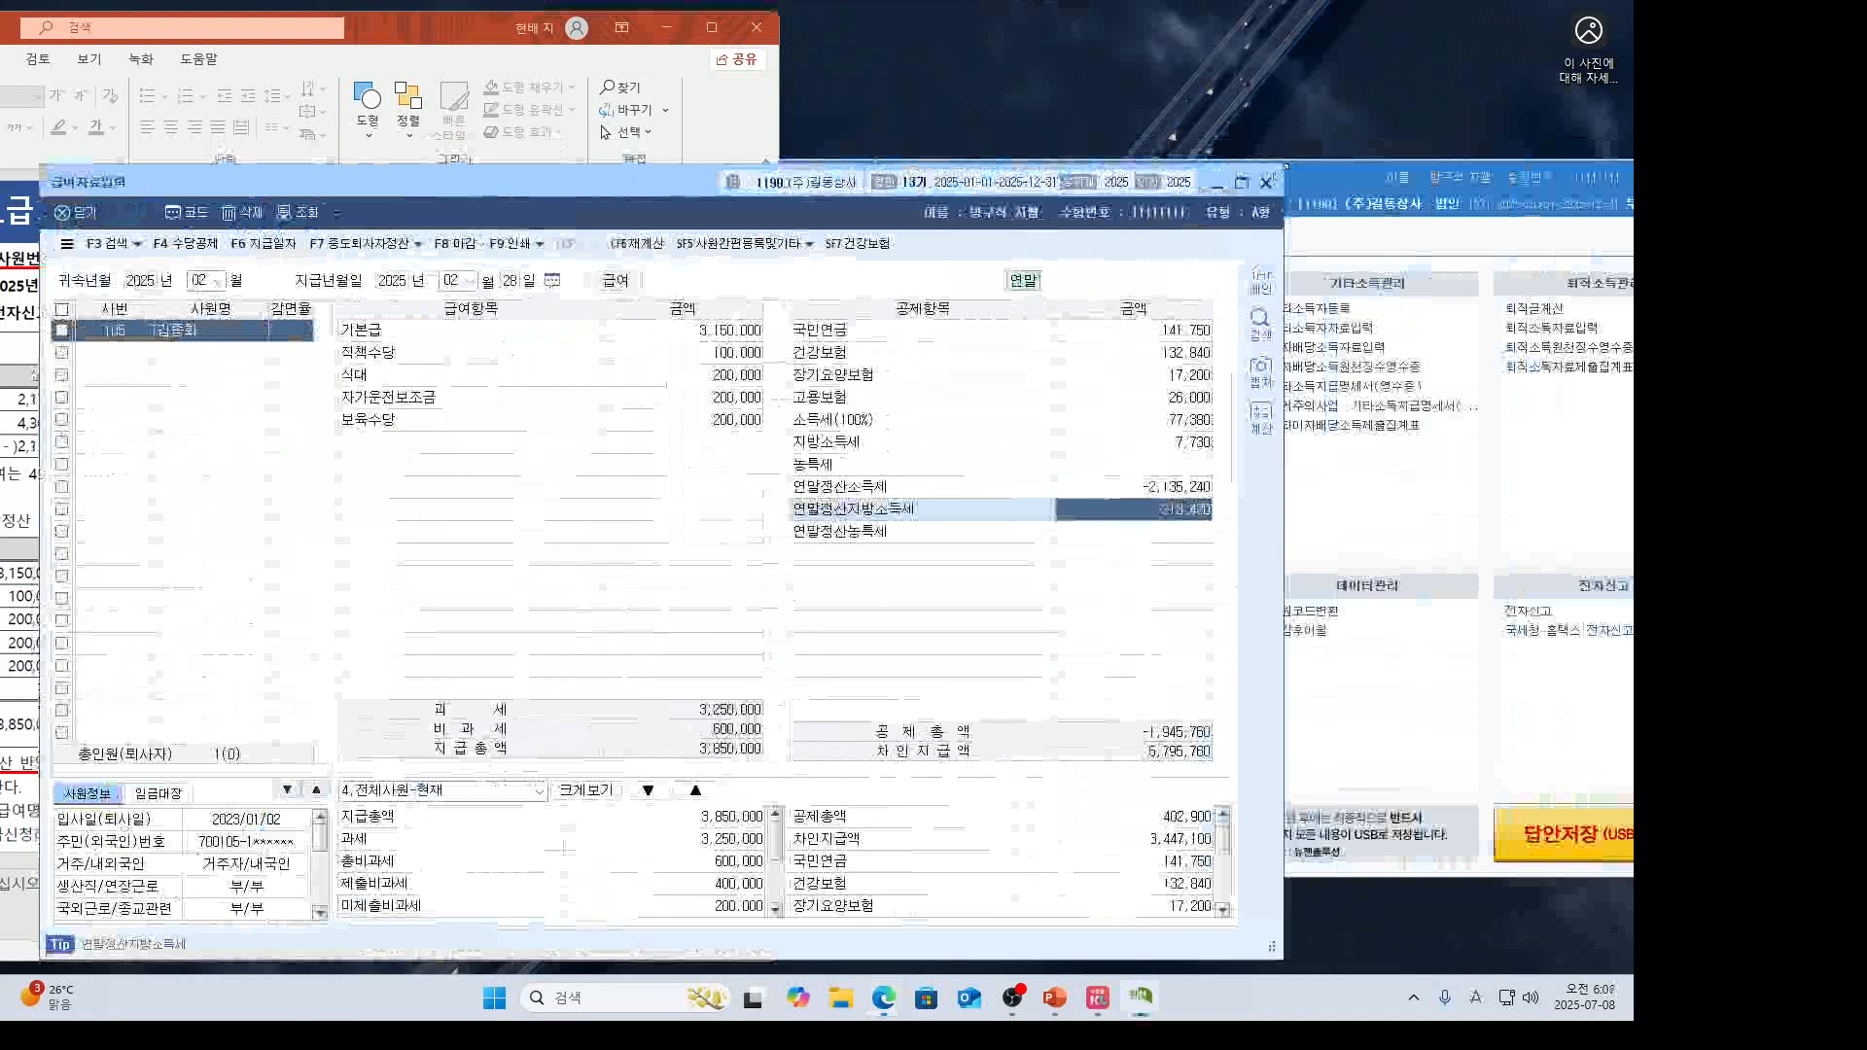
{"action": "left_click", "coordinate": [1269, 183]}
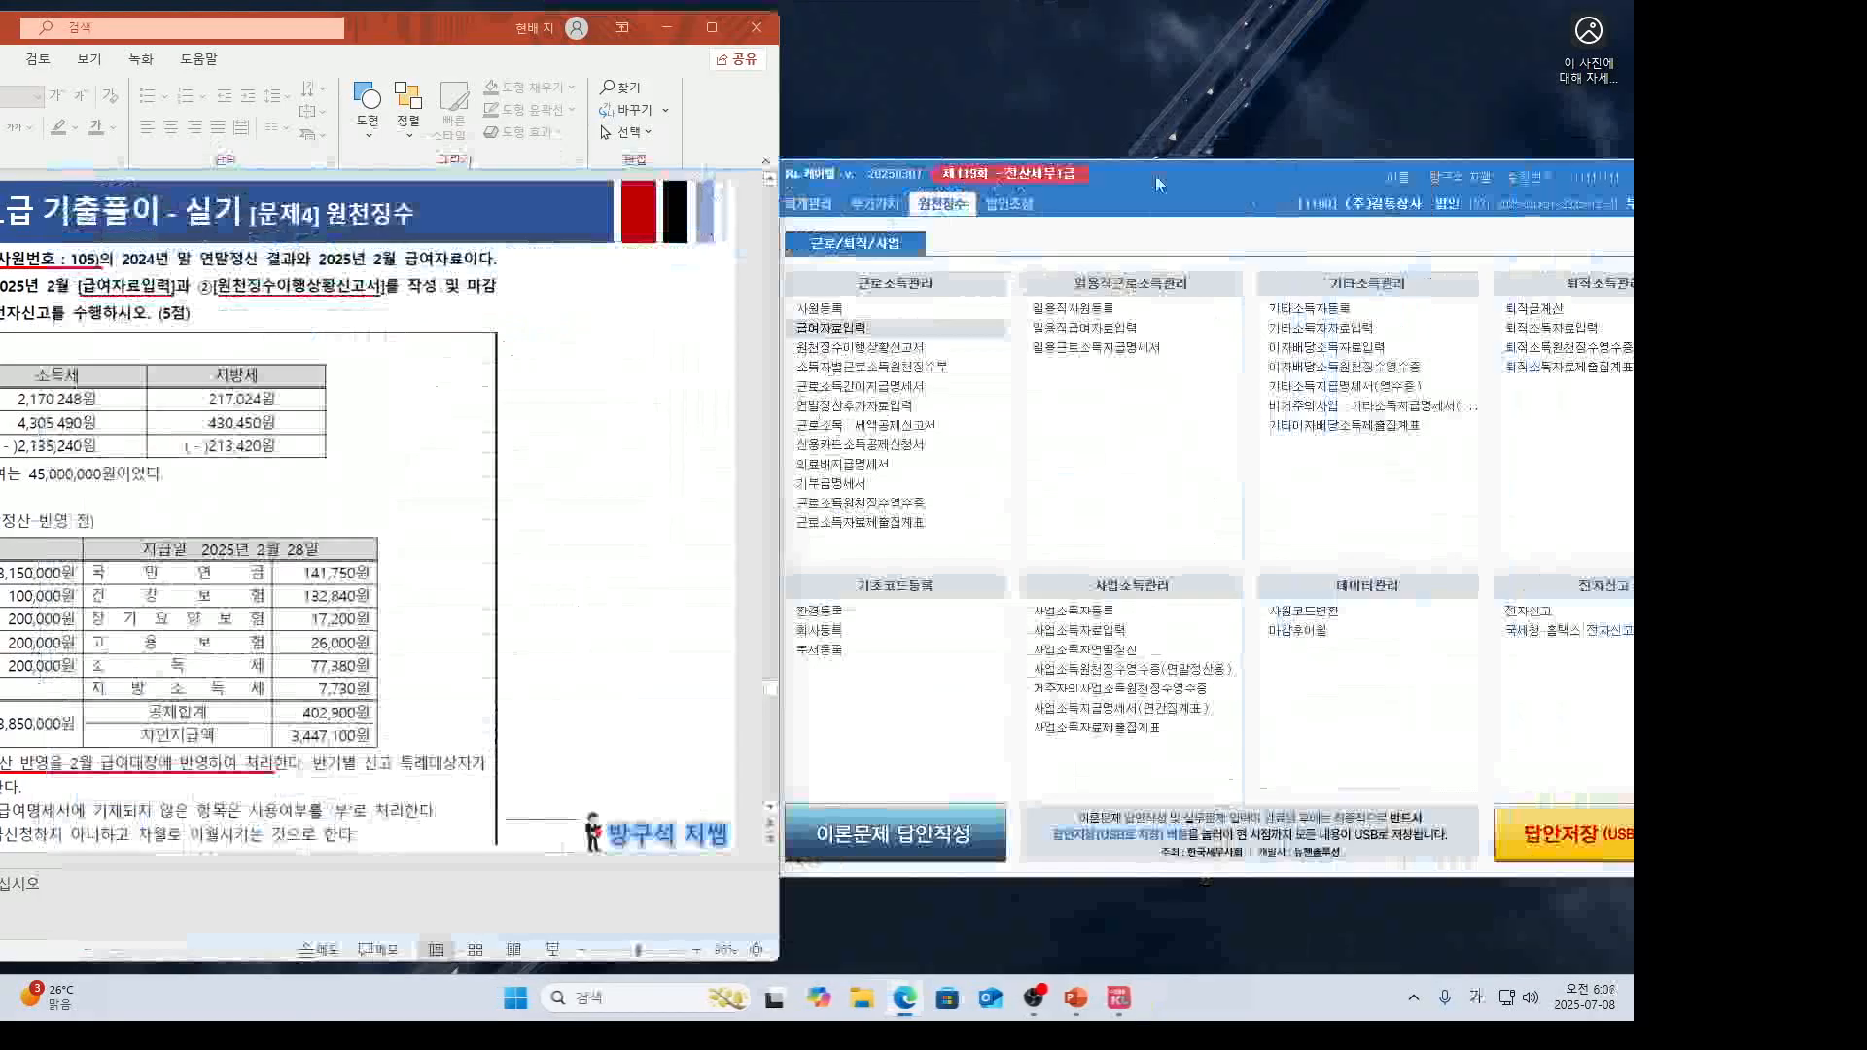
Open 원천징수이행상황신고서 with 귀속 and 지급 periods both 02~02.
{"action": "left_click", "coordinate": [924, 347]}
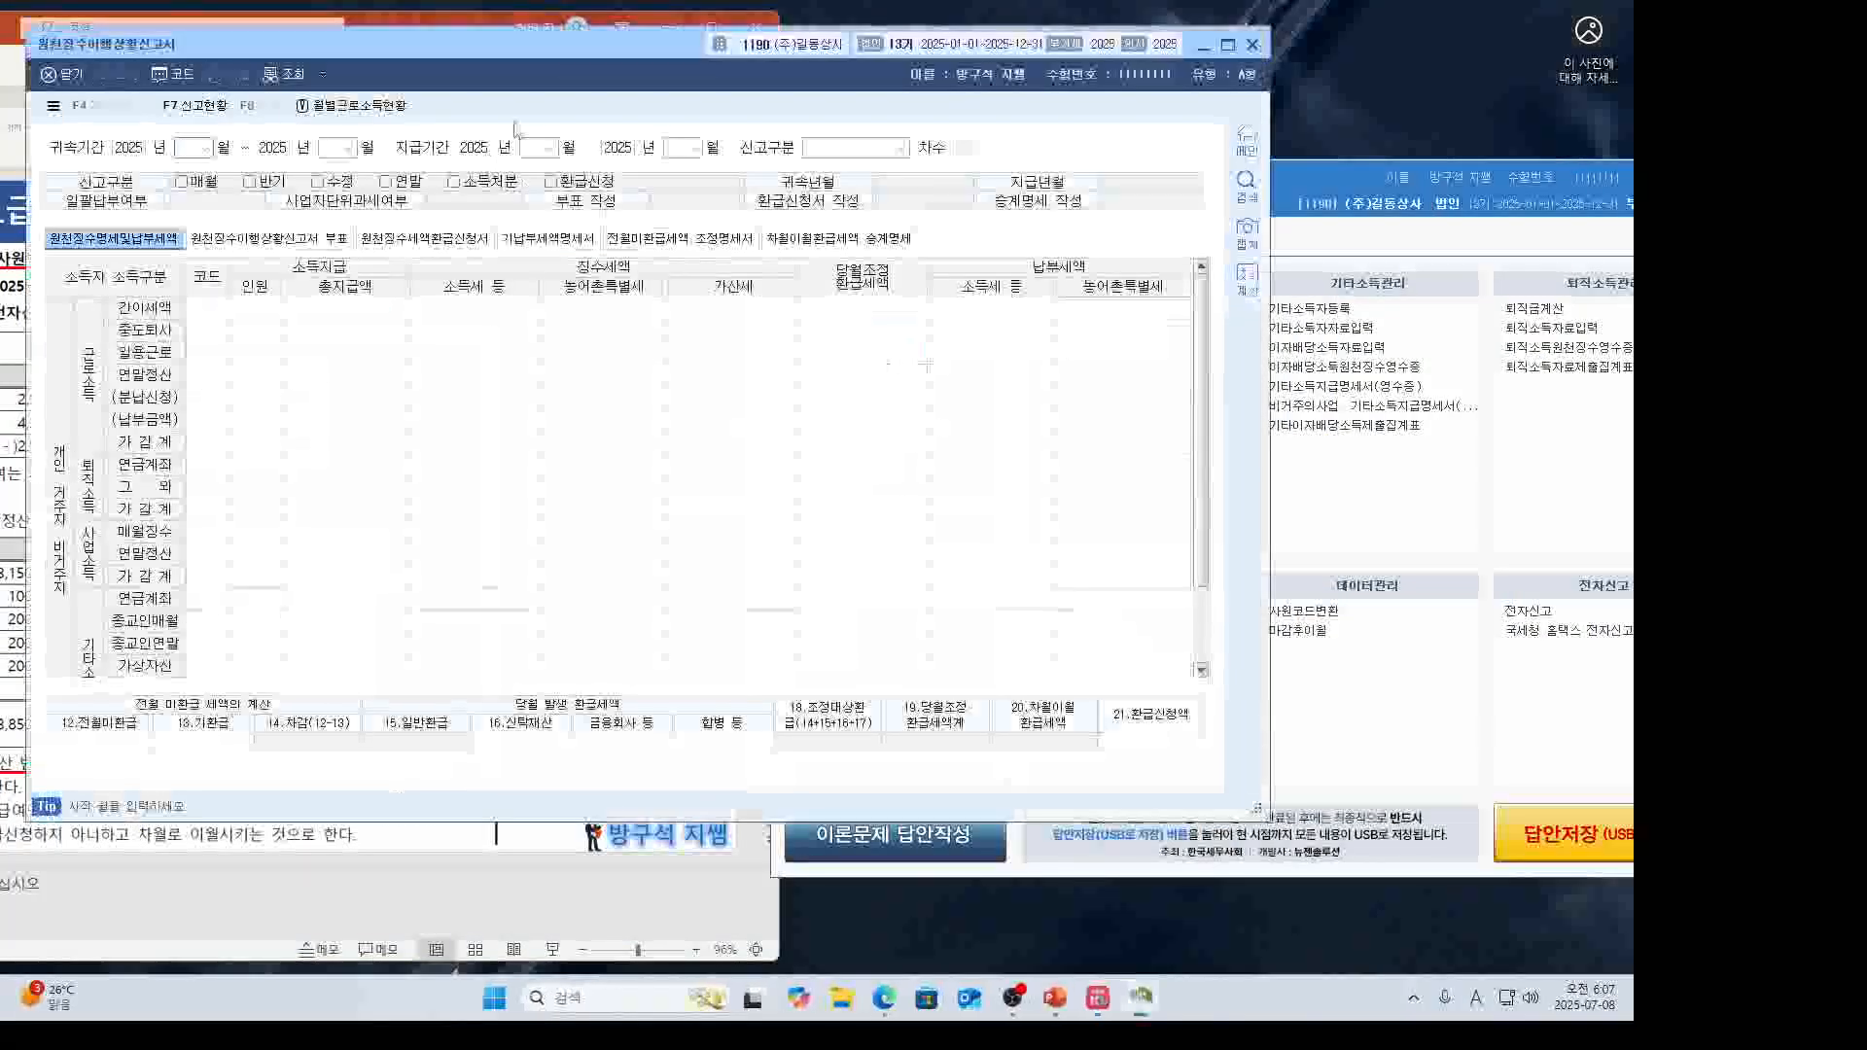
{"action": "left_click_drag", "start_coordinate": [594, 54], "coordinate": [994, 175]}
{"action": "type", "text": "02"}
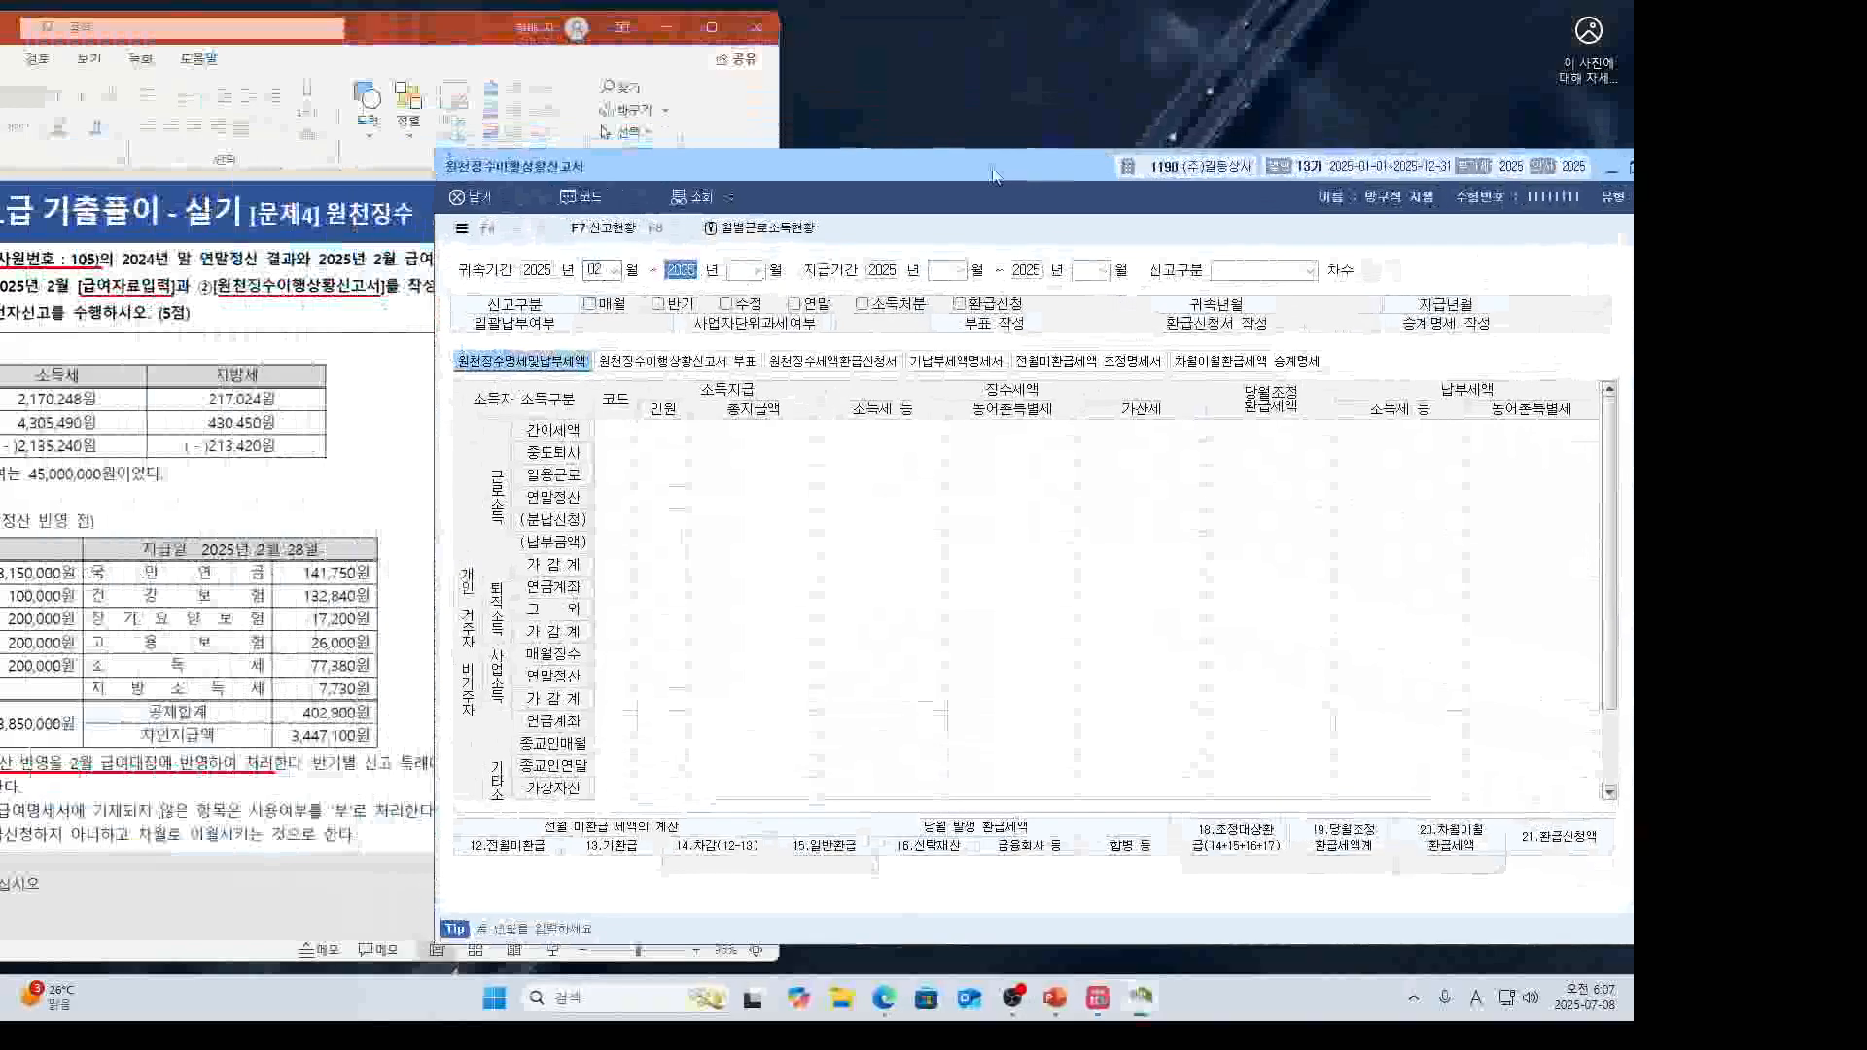
{"action": "key", "text": "Return"}
{"action": "type", "text": "02"}
{"action": "key", "text": "Return"}
{"action": "key", "text": "Return"}
{"action": "type", "text": "02"}
{"action": "key", "text": "Return"}
{"action": "type", "text": "02"}
{"action": "key", "text": "Return"}
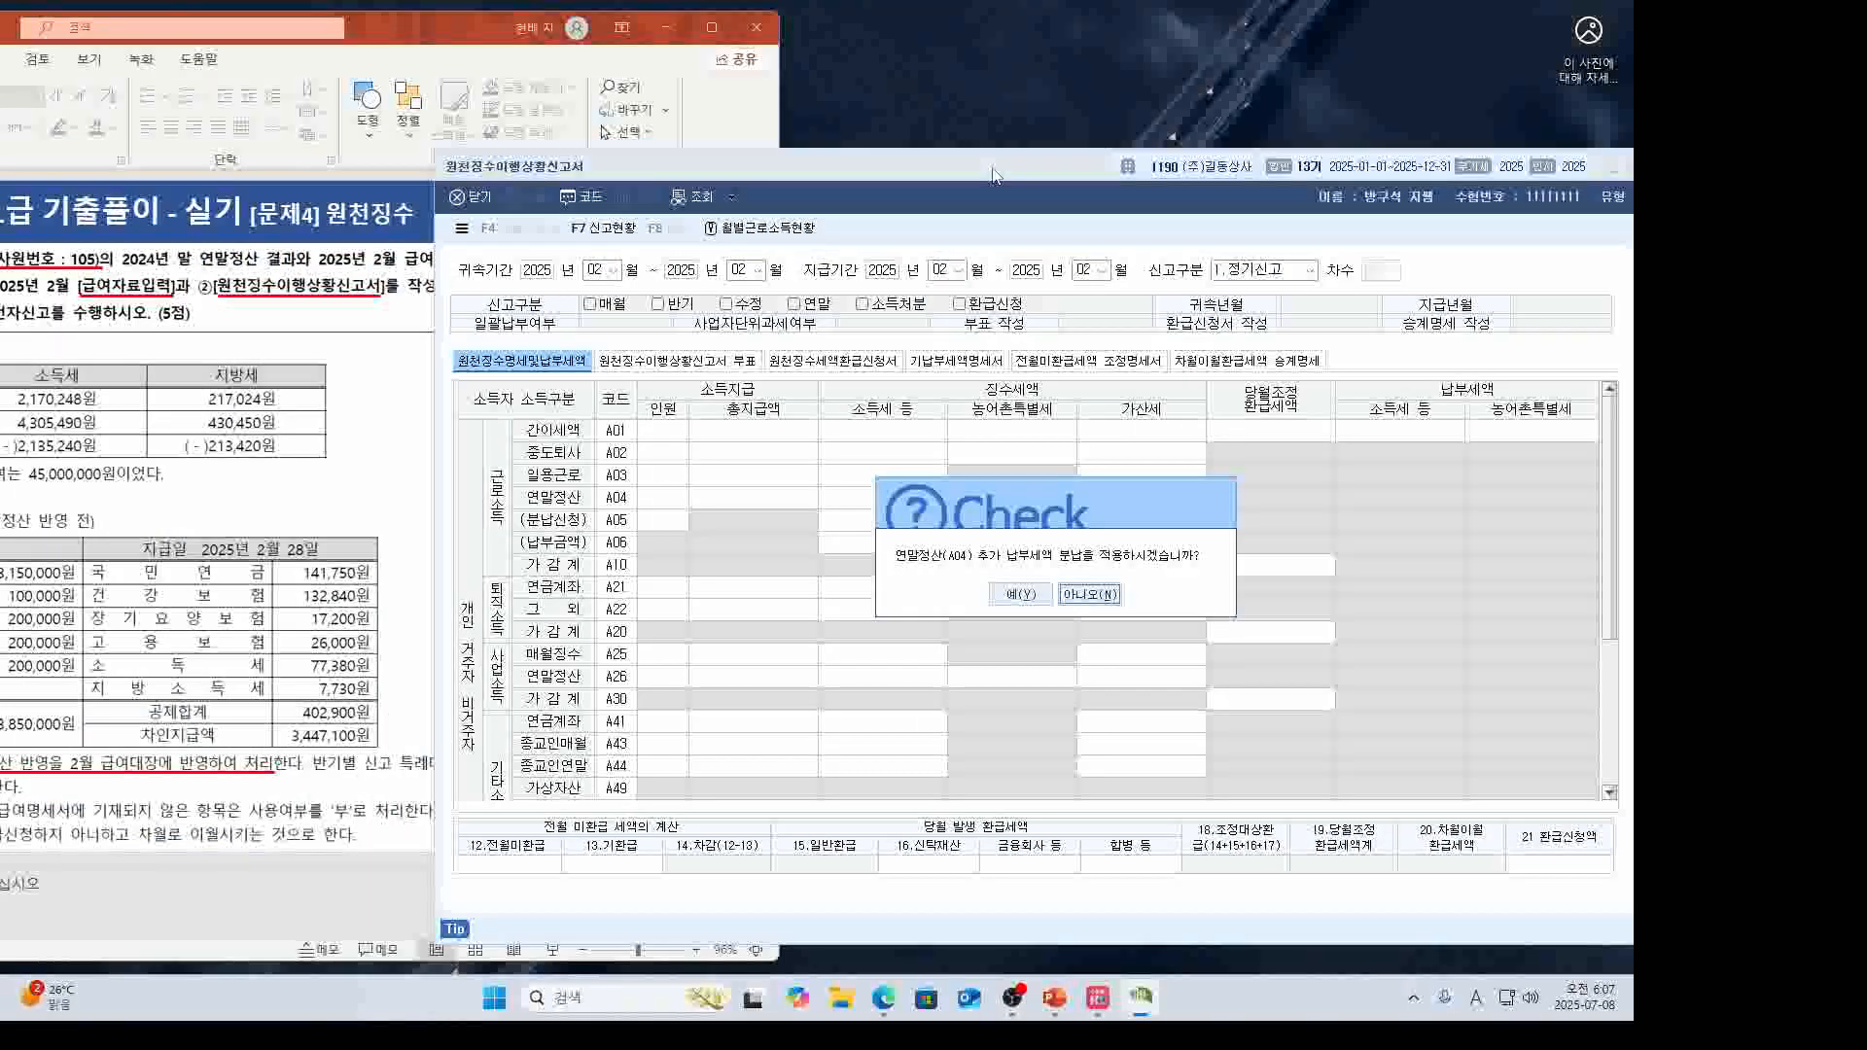
Answer 아니오 to 분납 and review the A04 refund of -2,057,860.
{"action": "left_click", "coordinate": [396, 644]}
{"action": "left_click_drag", "start_coordinate": [450, 37], "coordinate": [657, 44]}
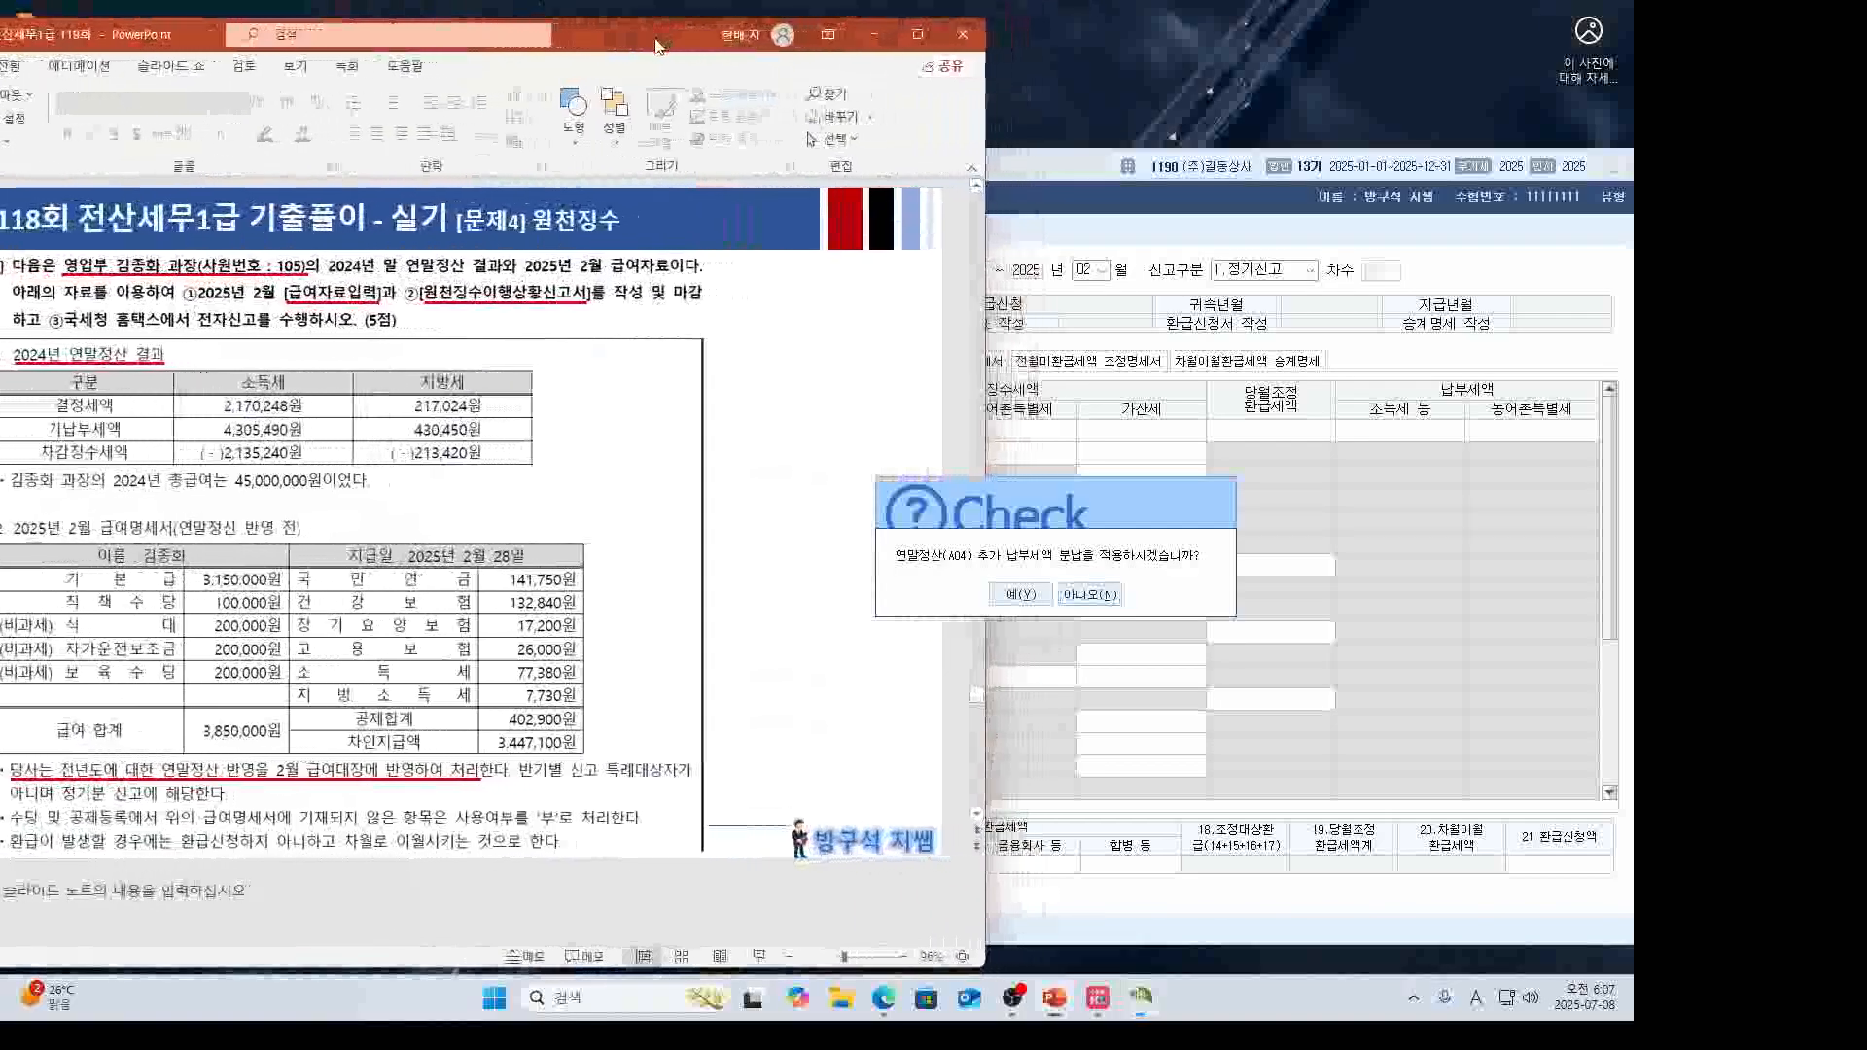
{"action": "left_click", "coordinate": [1097, 603]}
{"action": "left_click", "coordinate": [1091, 594]}
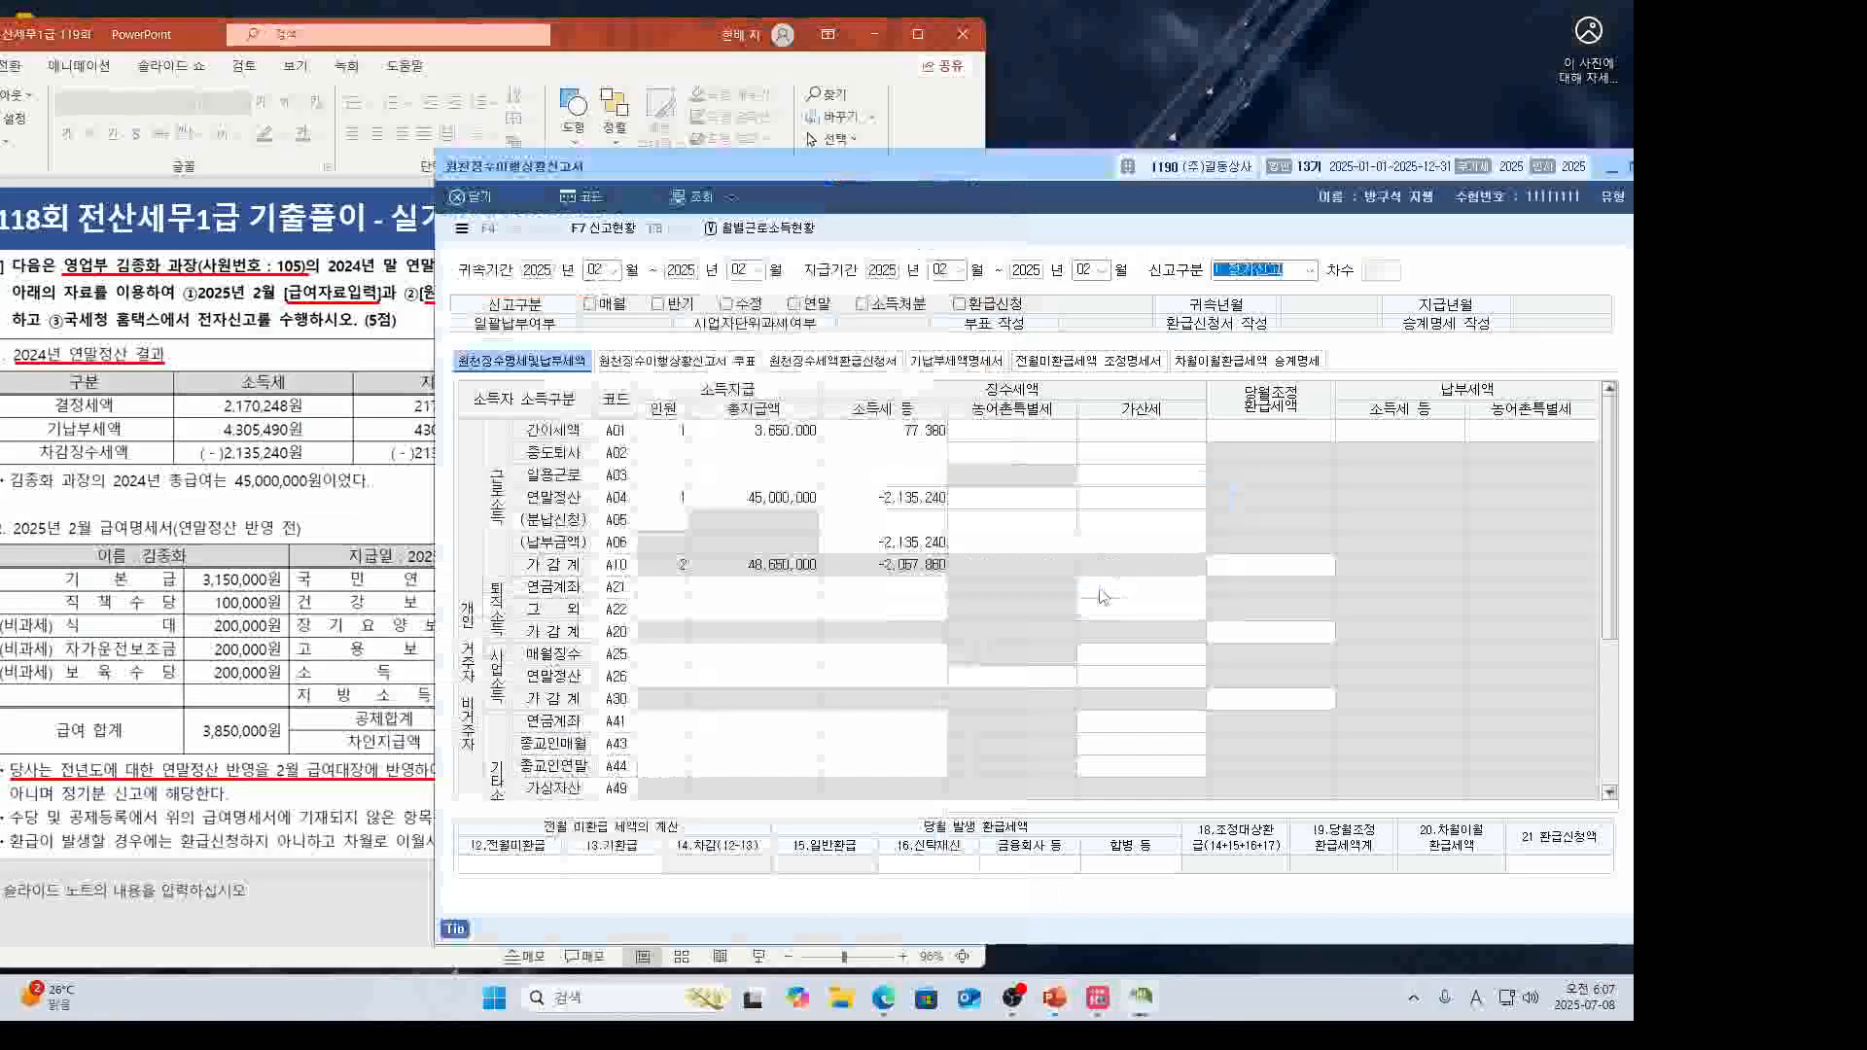
{"action": "left_click", "coordinate": [933, 499]}
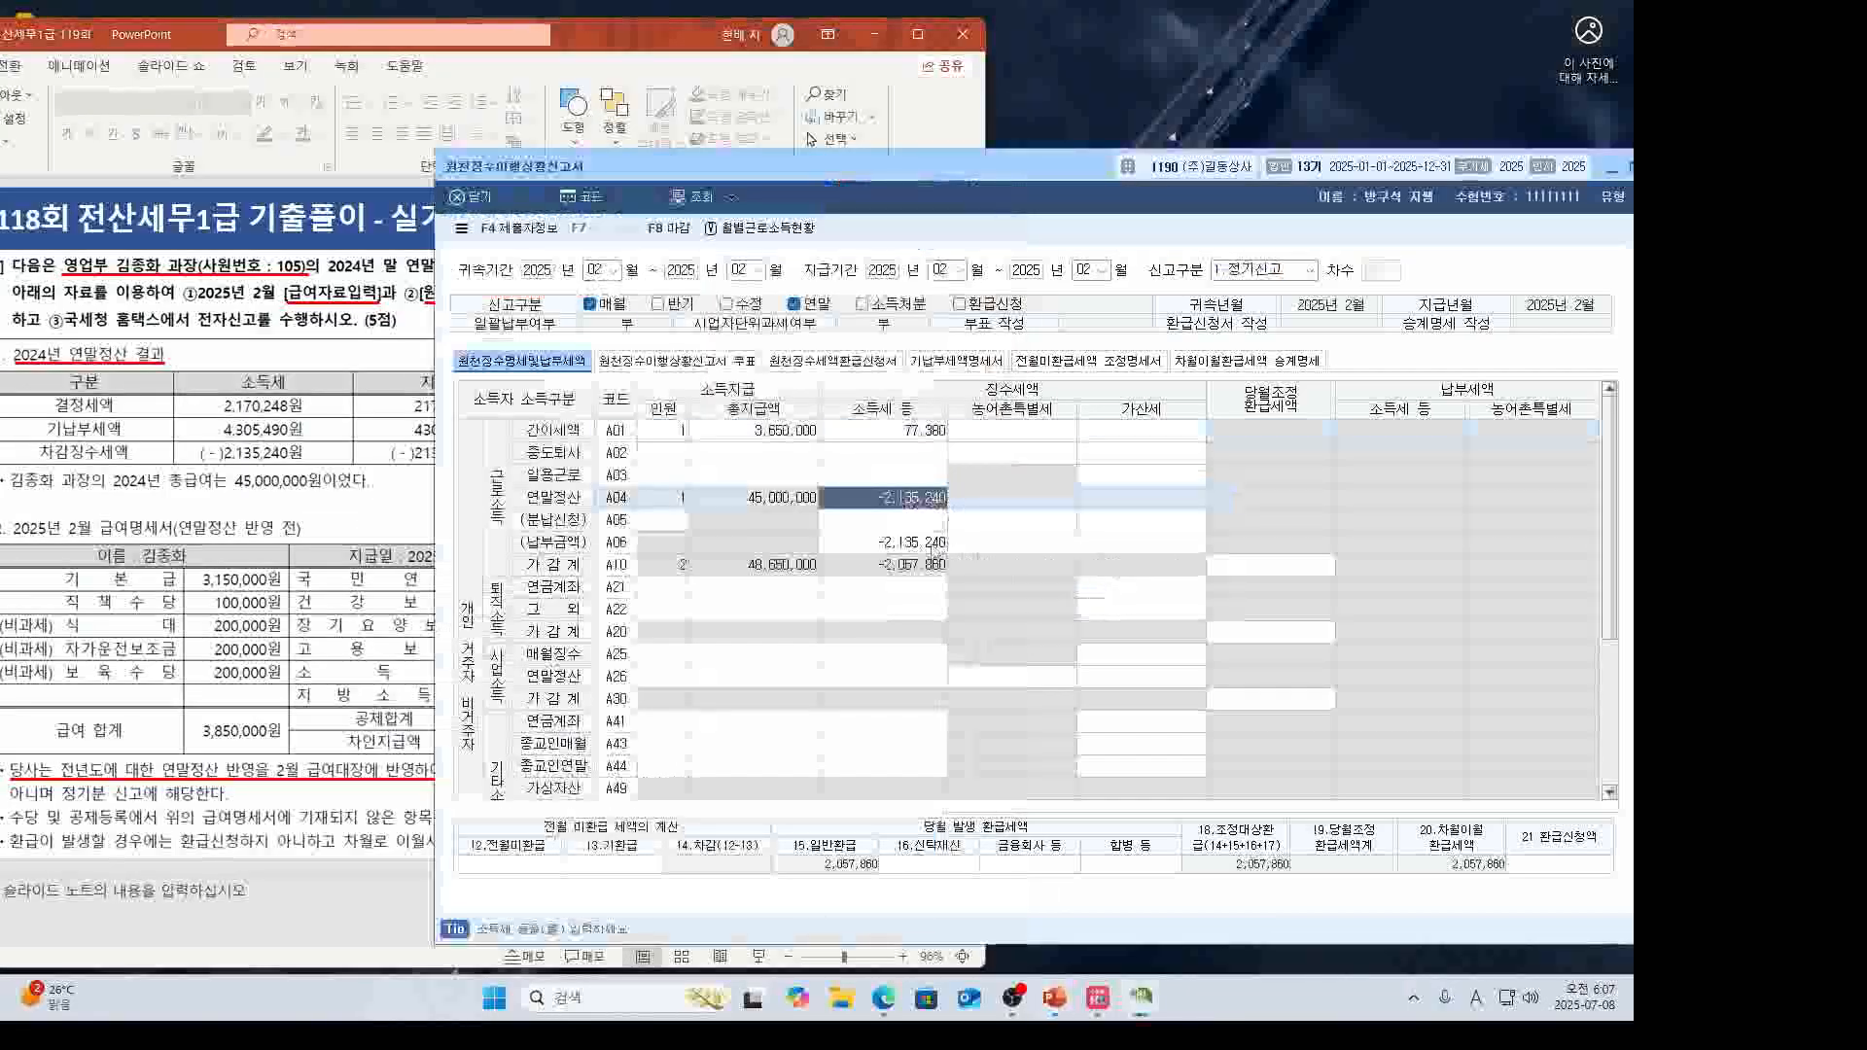
{"action": "left_click", "coordinate": [932, 522]}
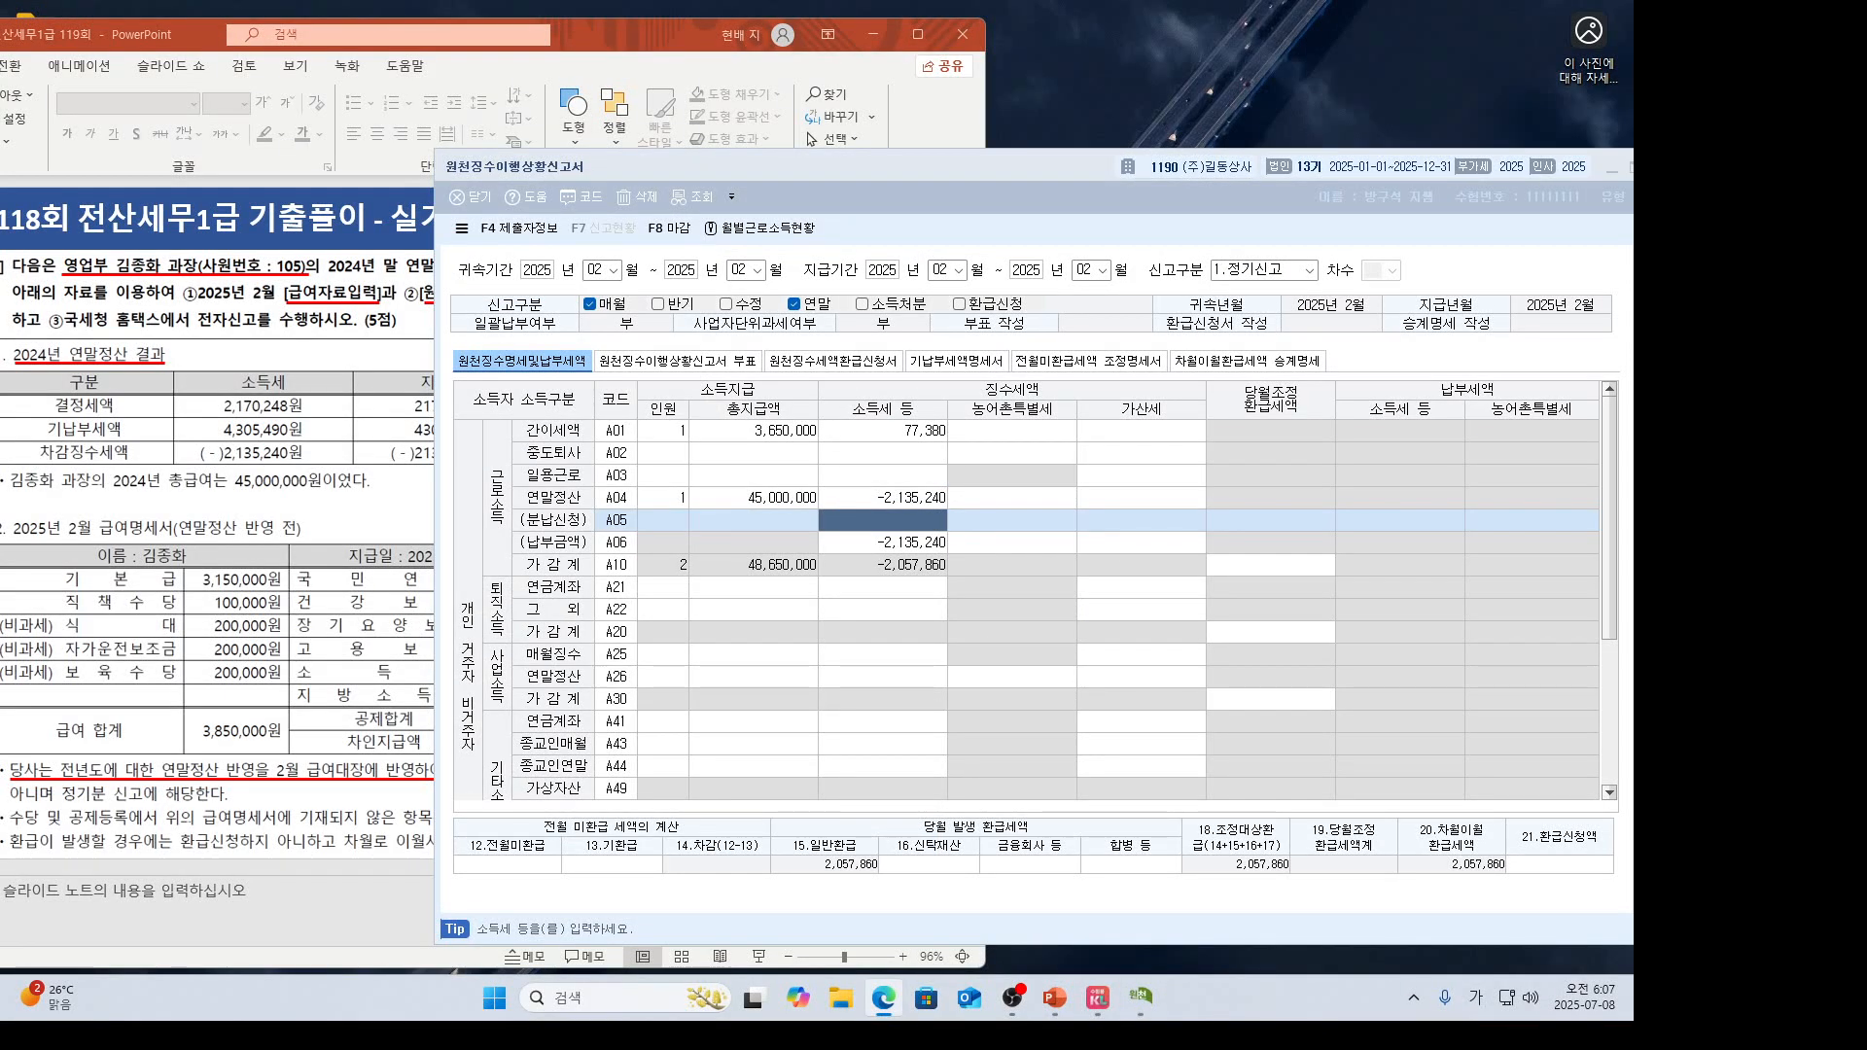
Close the withholding status report without saving.
{"action": "left_click", "coordinate": [924, 182]}
{"action": "left_click_drag", "start_coordinate": [778, 165], "coordinate": [549, 162]}
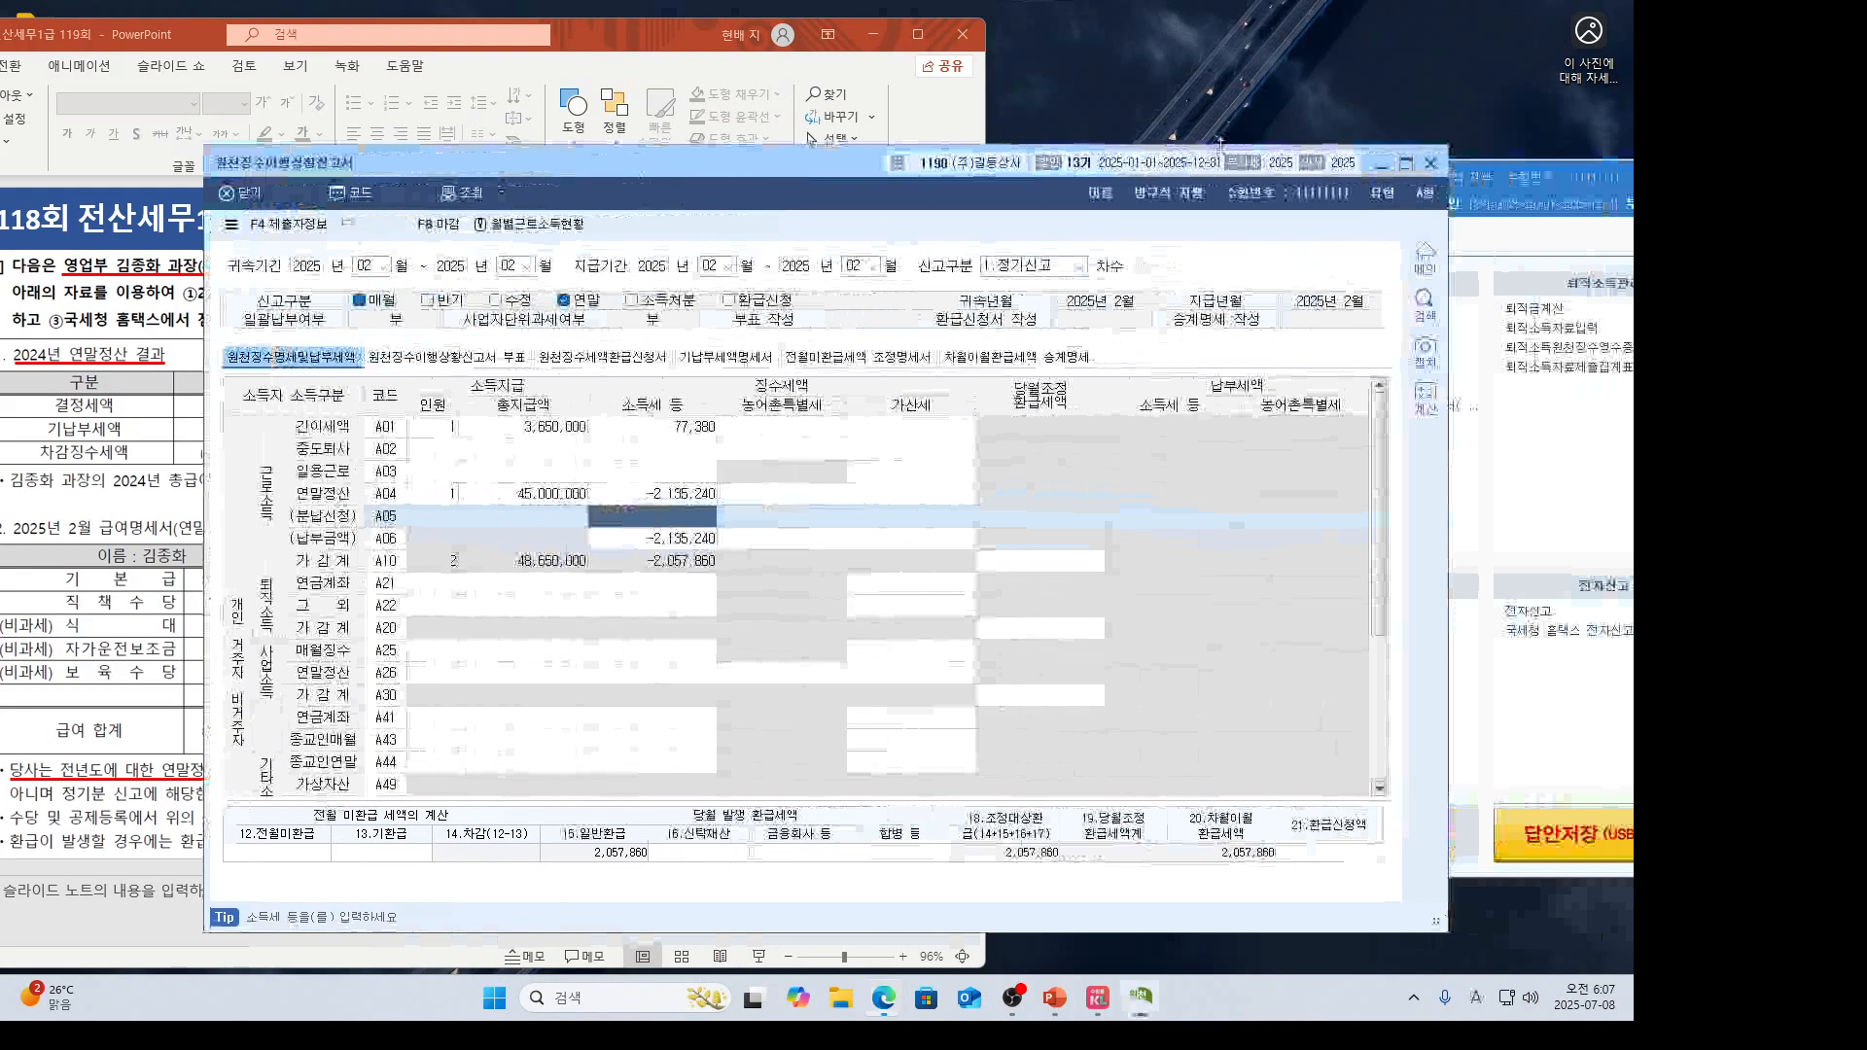
{"action": "left_click", "coordinate": [1430, 162]}
{"action": "left_click", "coordinate": [842, 587]}
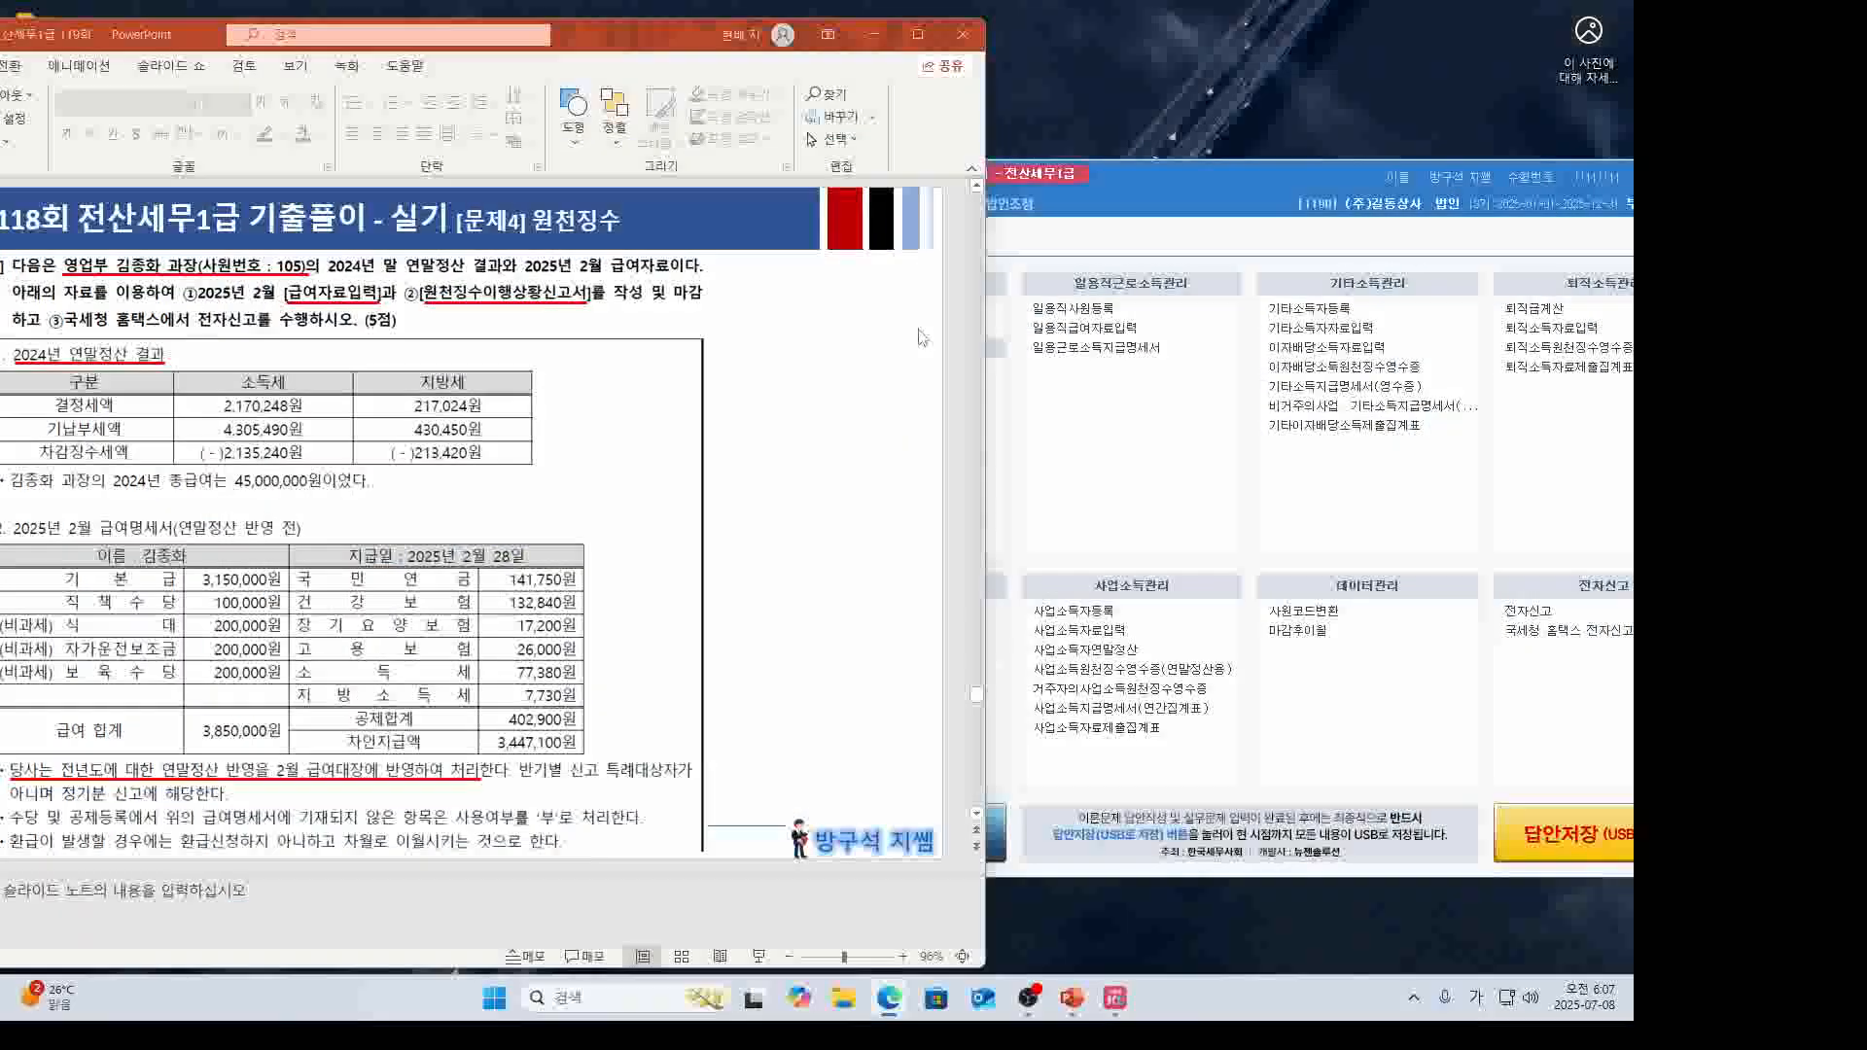
Maximize PowerPoint and present slide 31 from the current slide.
{"action": "left_click", "coordinate": [916, 36]}
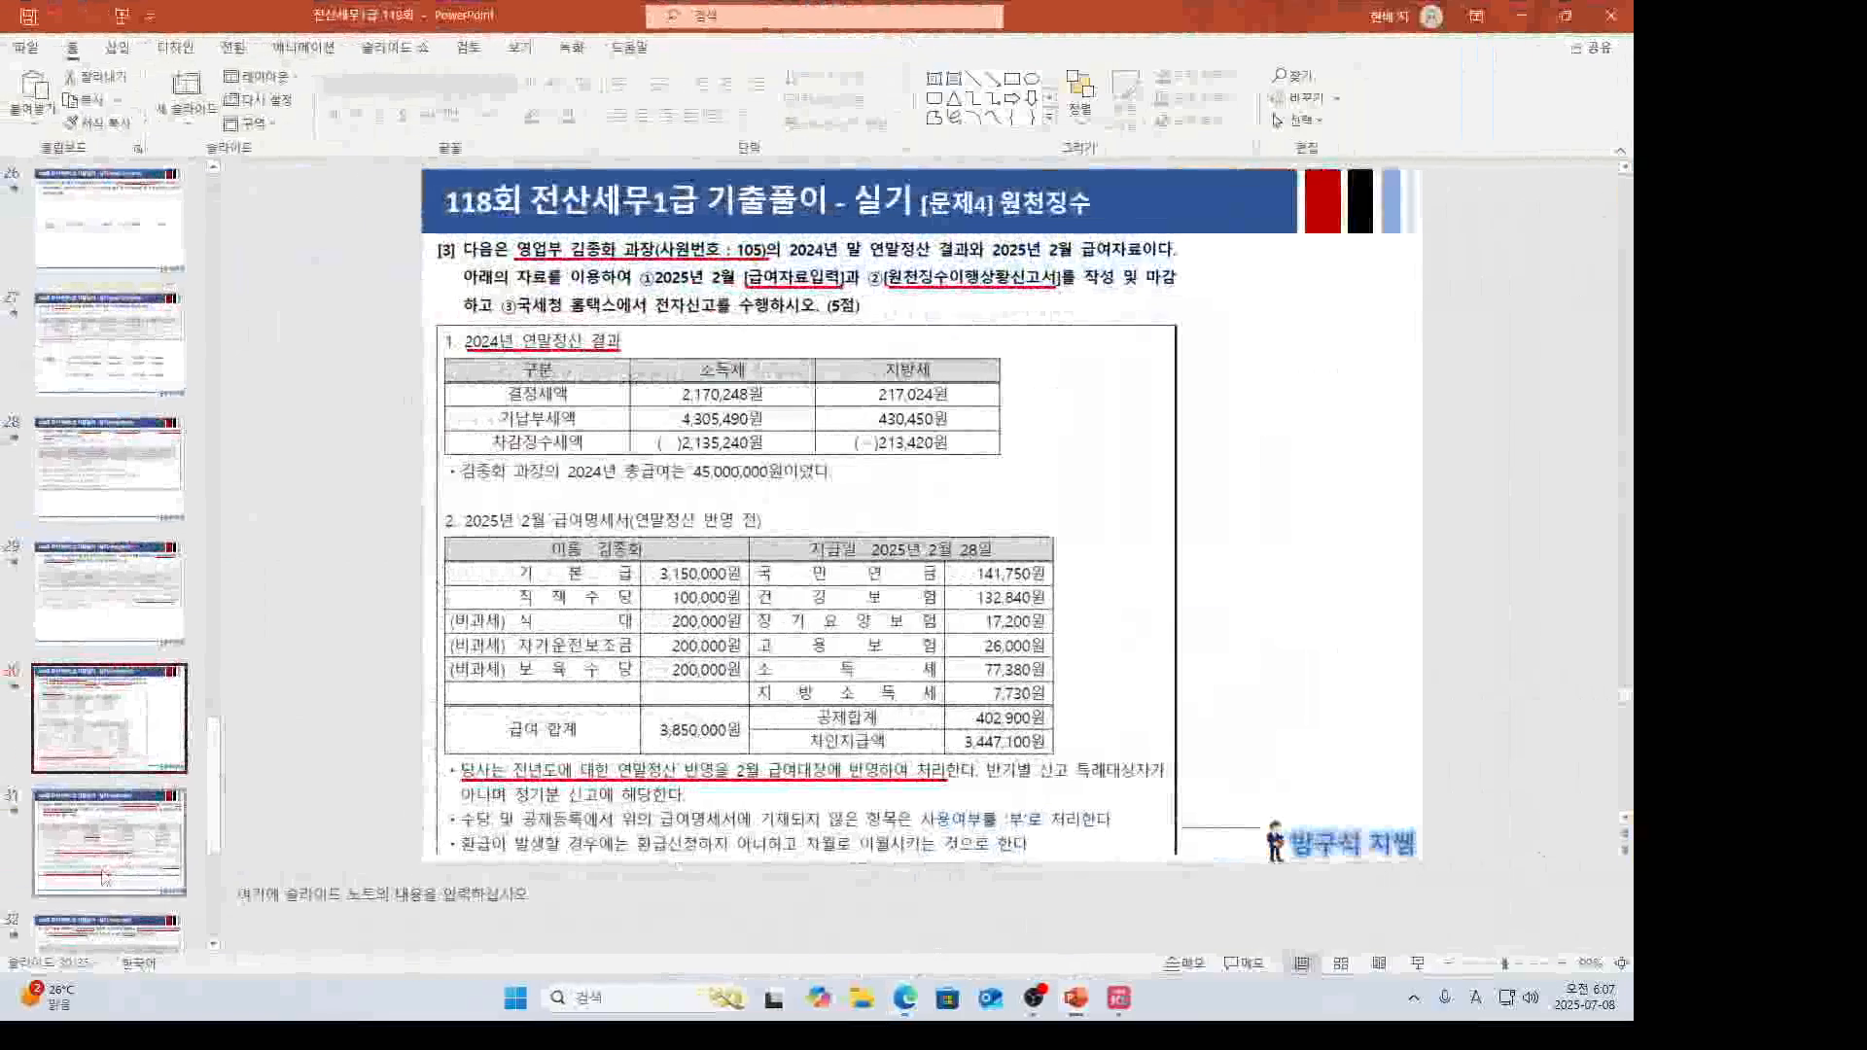
{"action": "scroll", "coordinate": [428, 544], "scroll_direction": "down", "scroll_amount": 1}
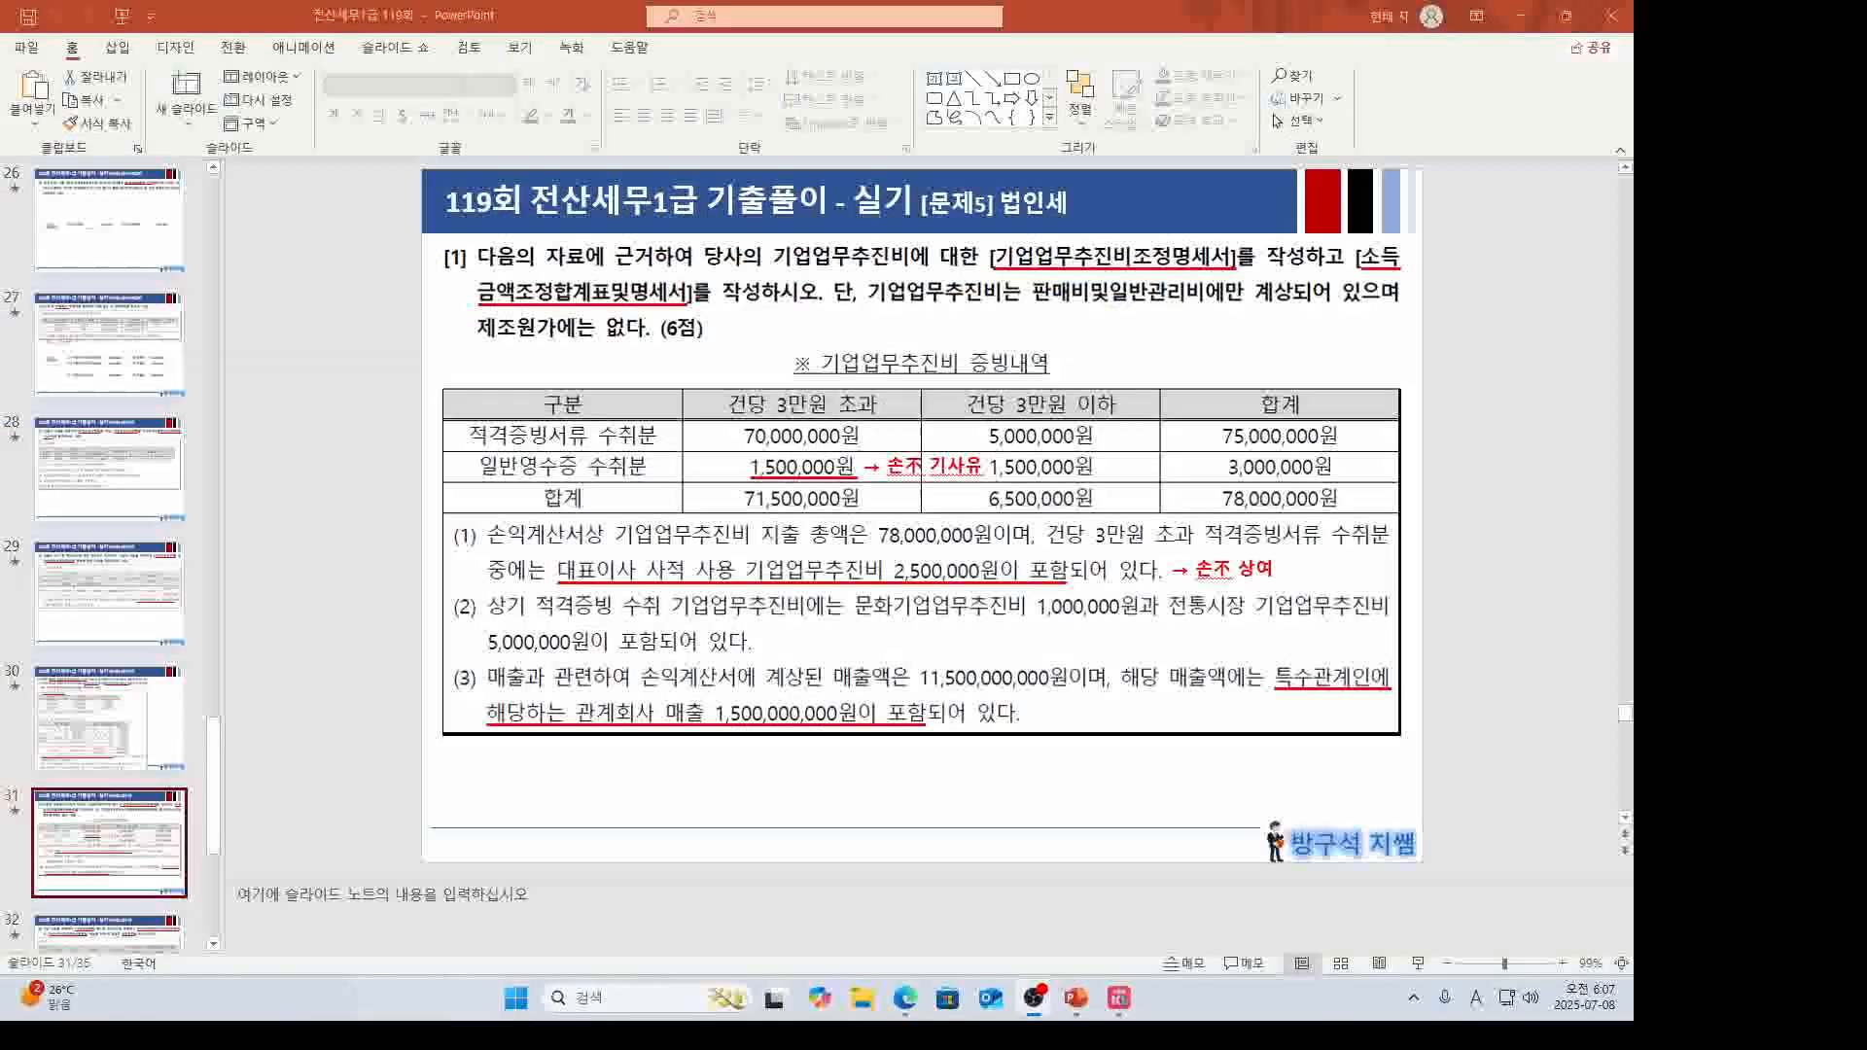
{"action": "key", "text": "shift+F5"}
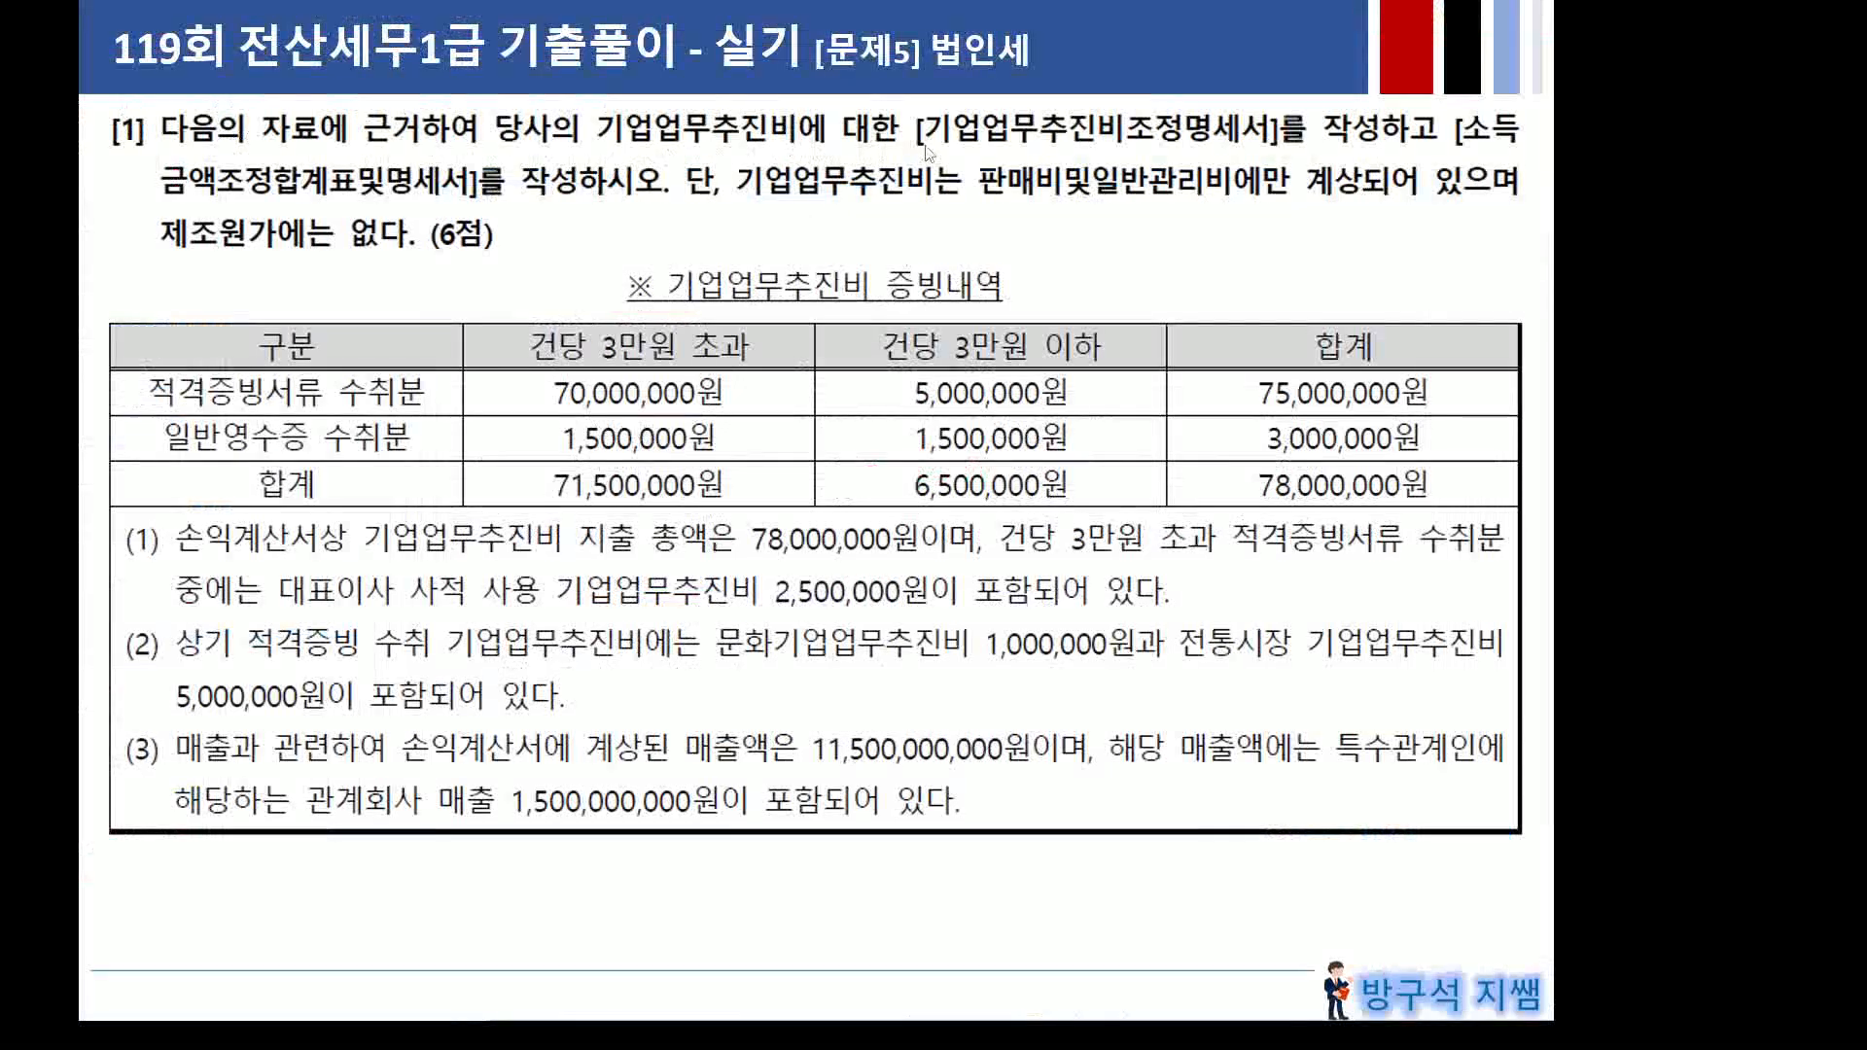
Underline 기업업무추진비조정명세서 and 소득금액조정합계표및명세서 in red.
{"action": "left_click_drag", "start_coordinate": [919, 146], "coordinate": [1282, 146]}
{"action": "left_click_drag", "start_coordinate": [1461, 146], "coordinate": [1521, 146]}
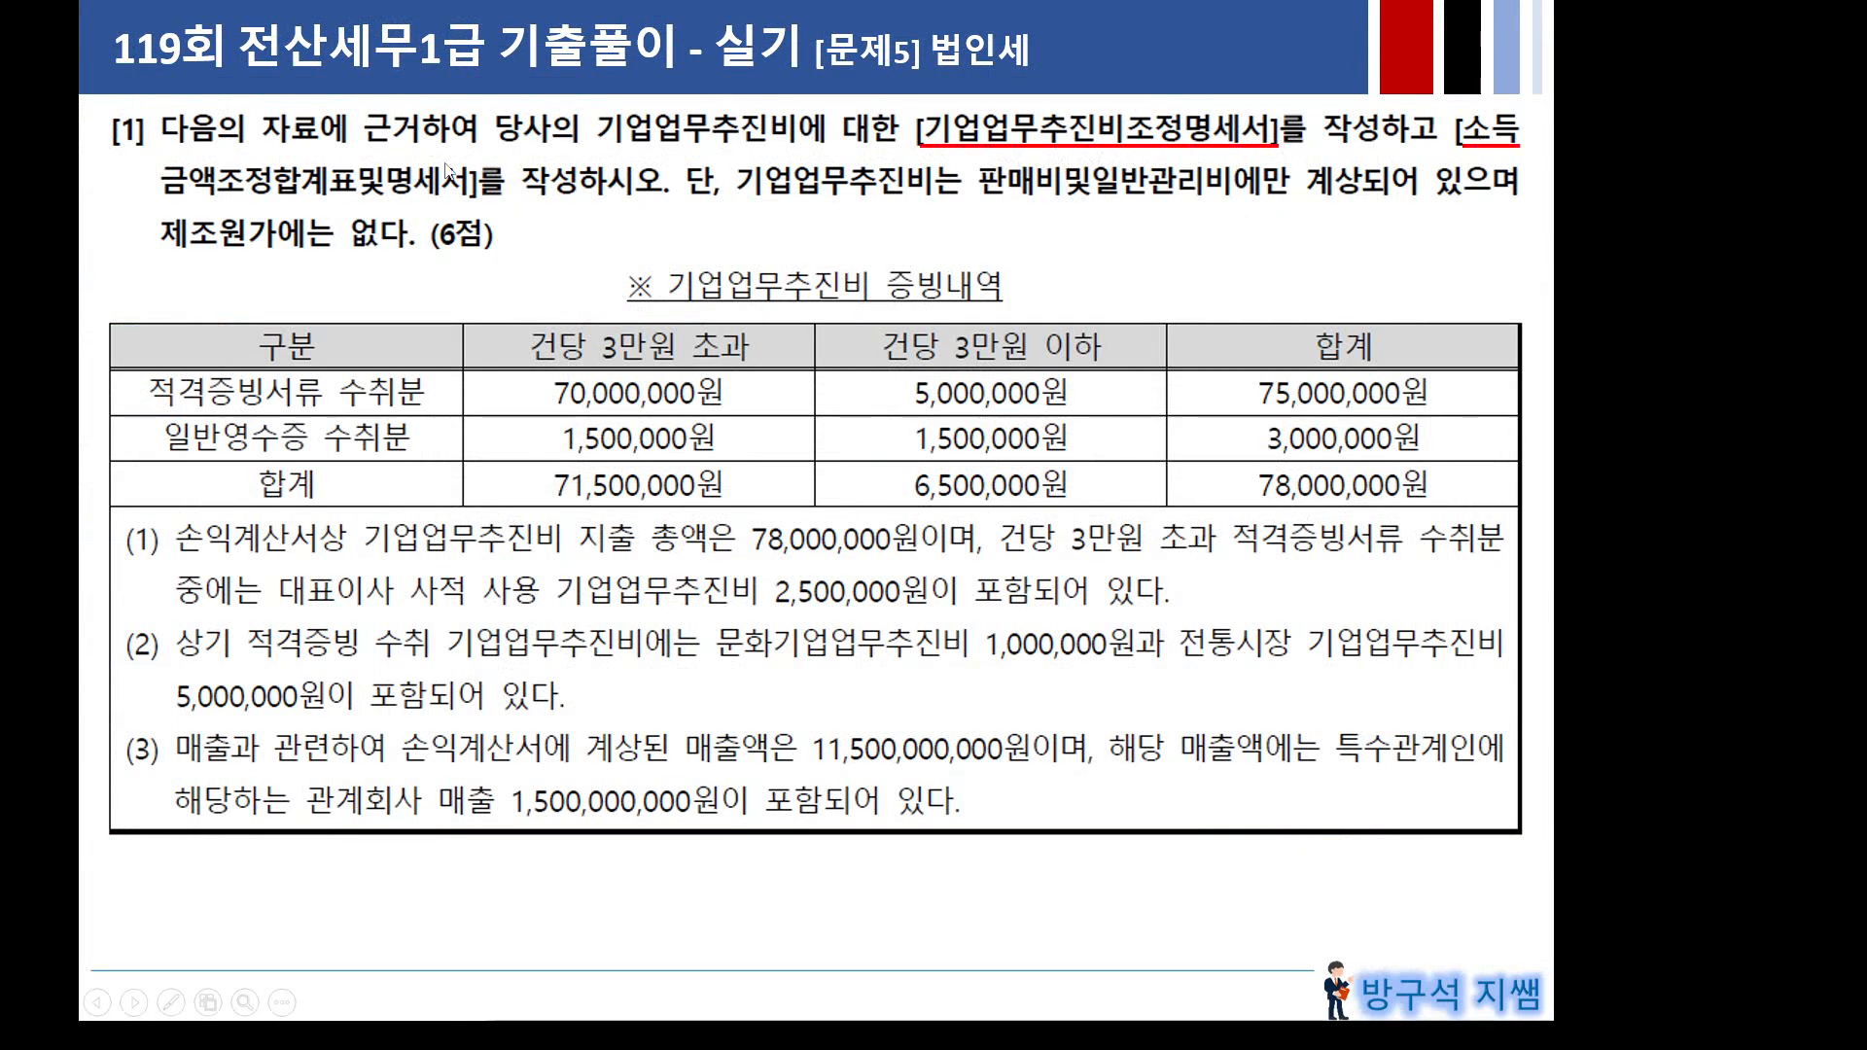
{"action": "left_click_drag", "start_coordinate": [162, 198], "coordinate": [470, 198]}
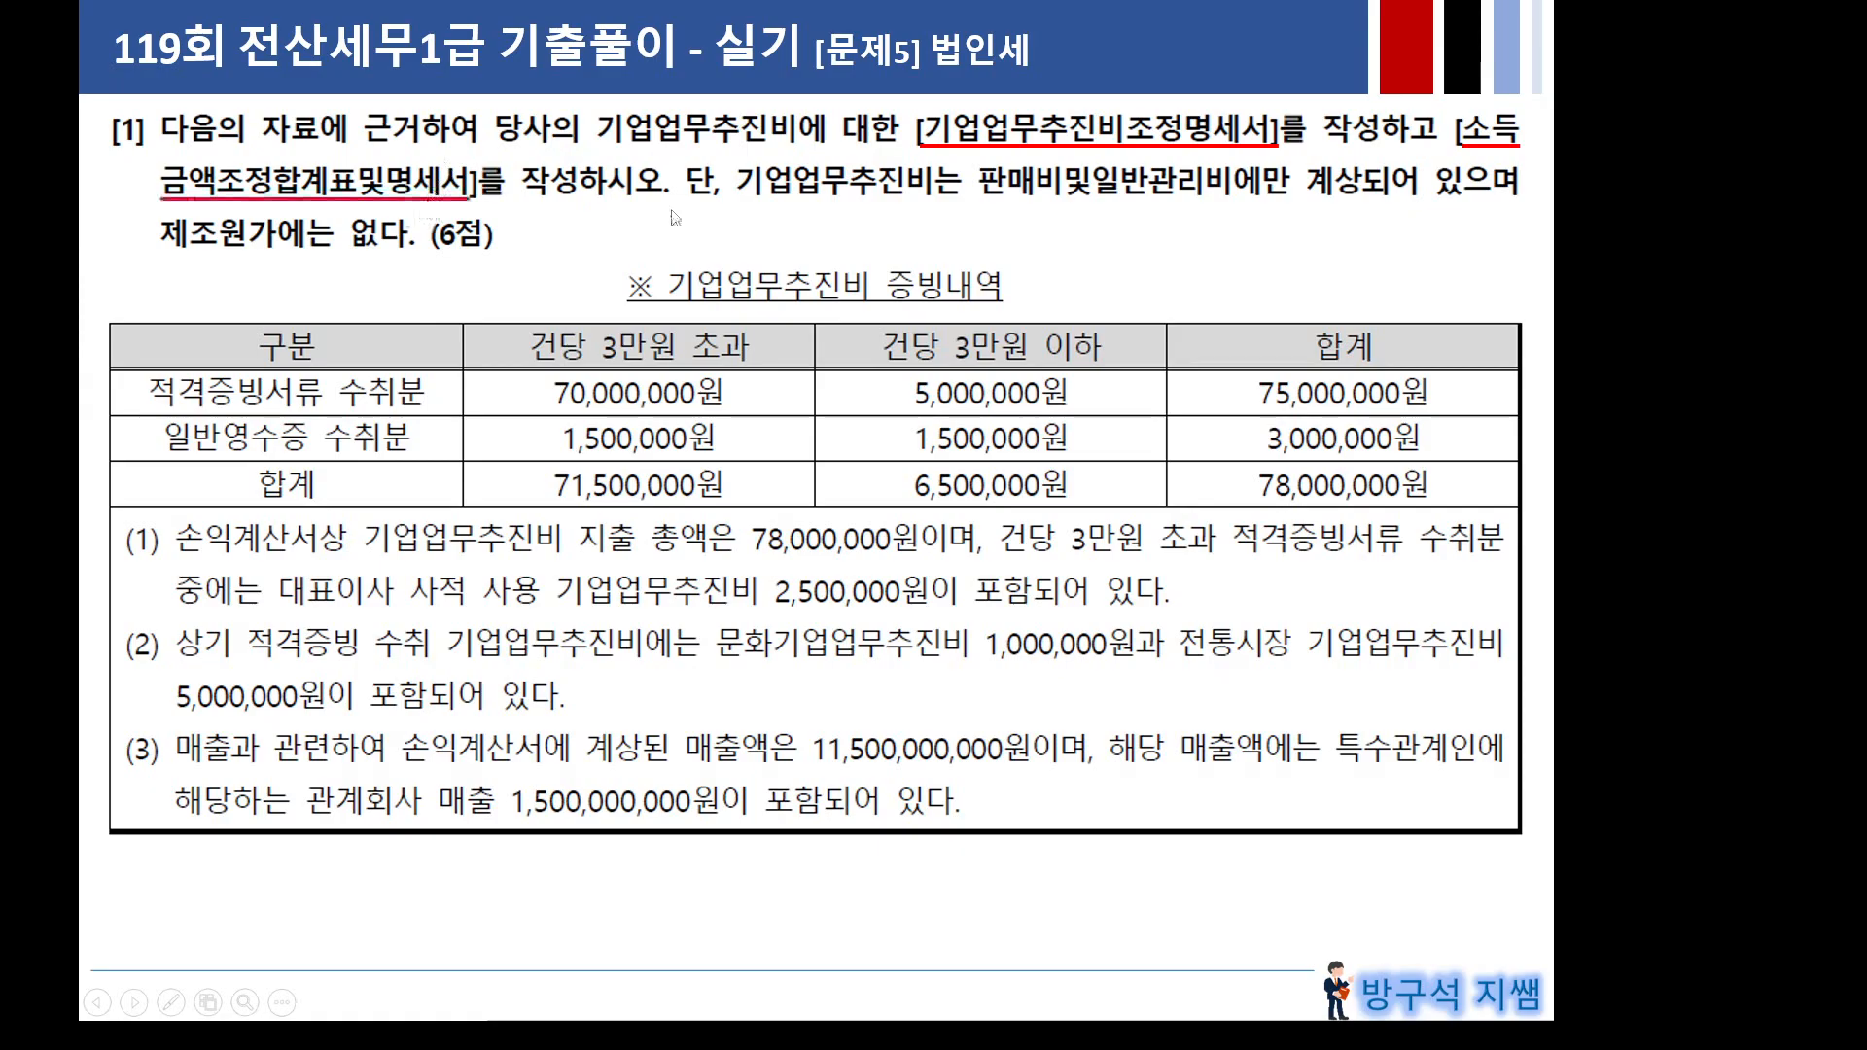
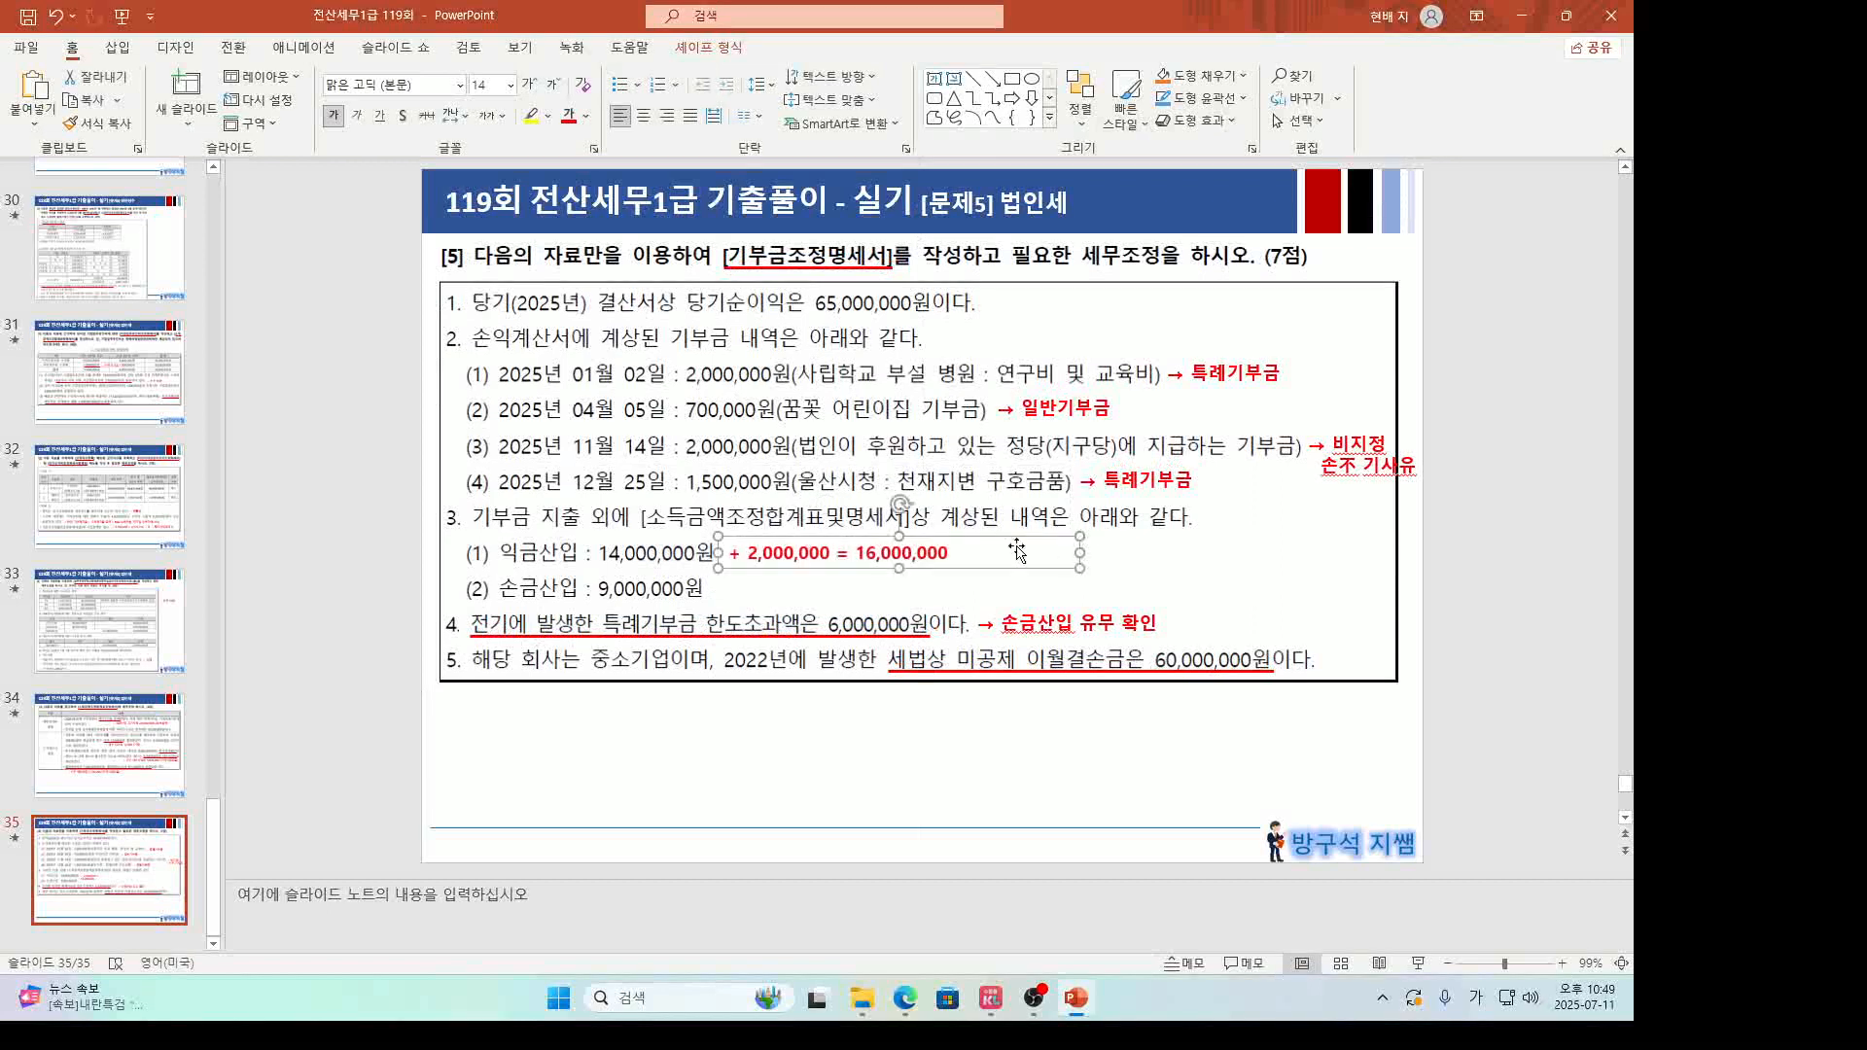
Append '(비지정기부금)' after the added 2,000,000 in the slide's red annotation.
{"action": "left_click", "coordinate": [836, 554]}
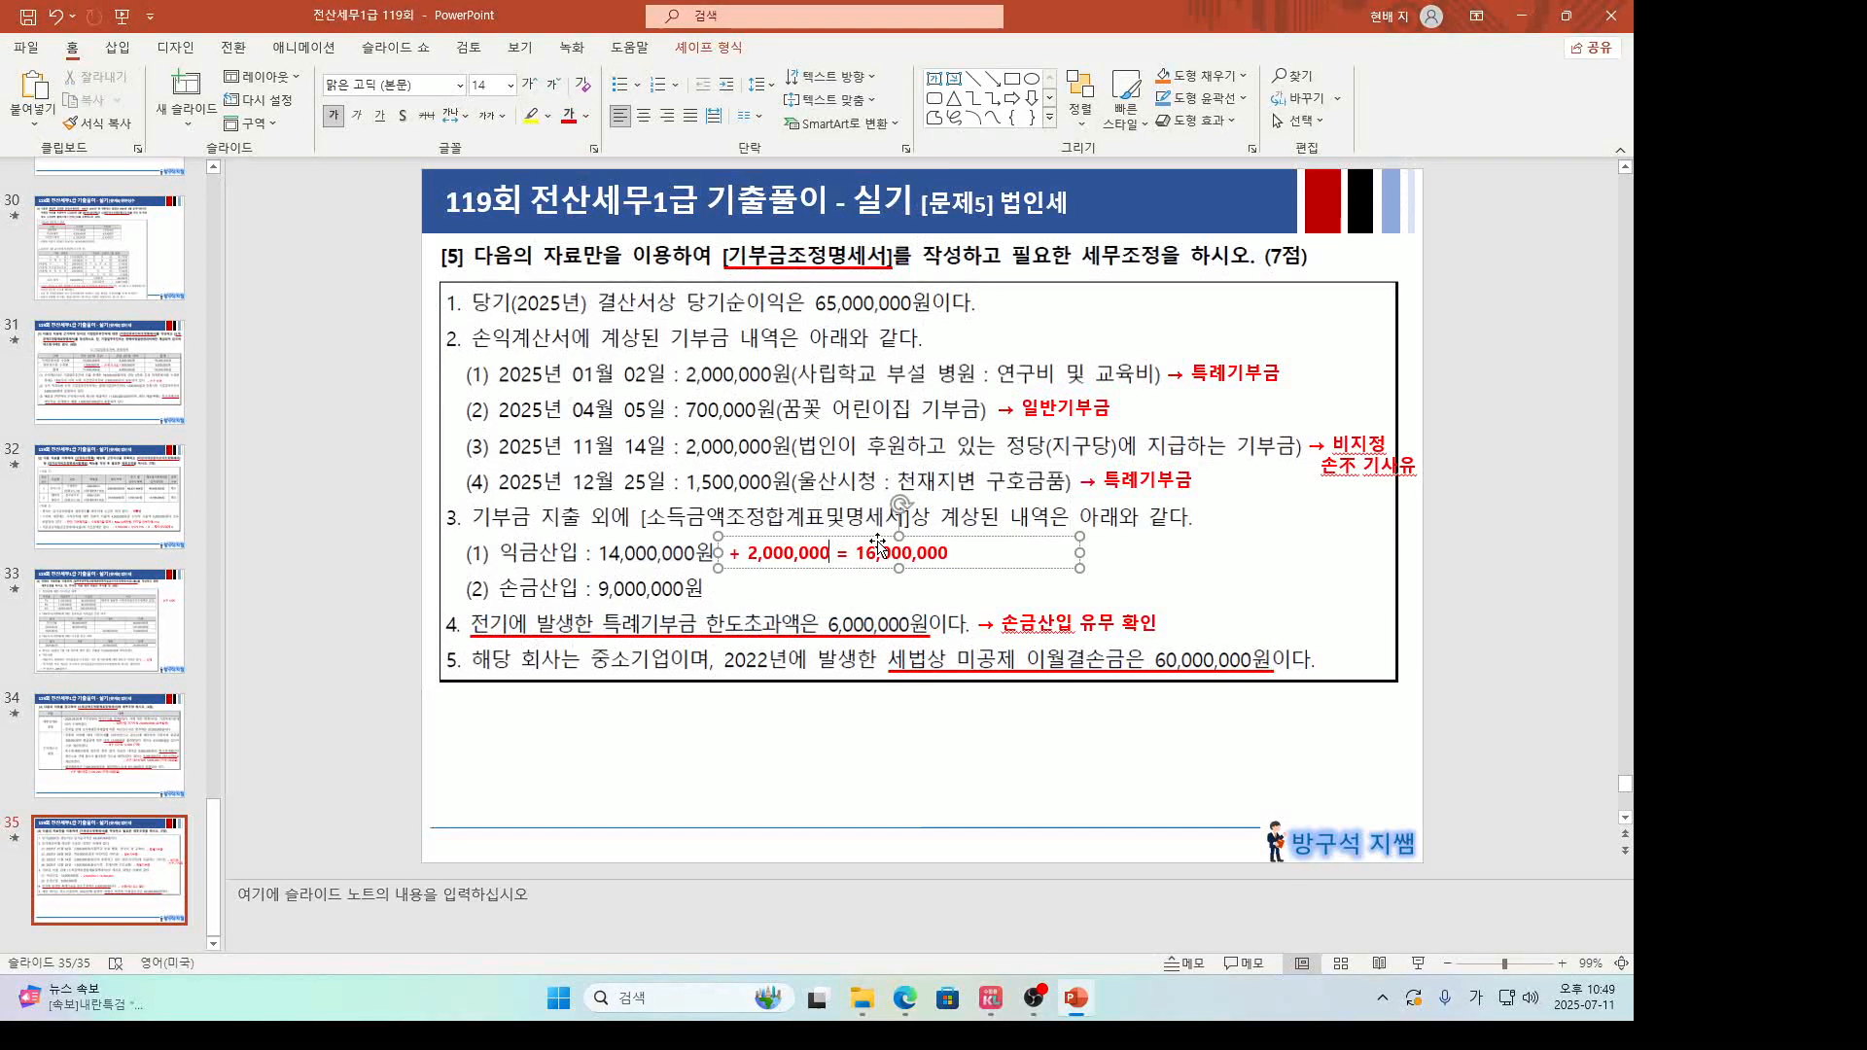
{"action": "type", "text": "("}
{"action": "type", "text": "비지정"}
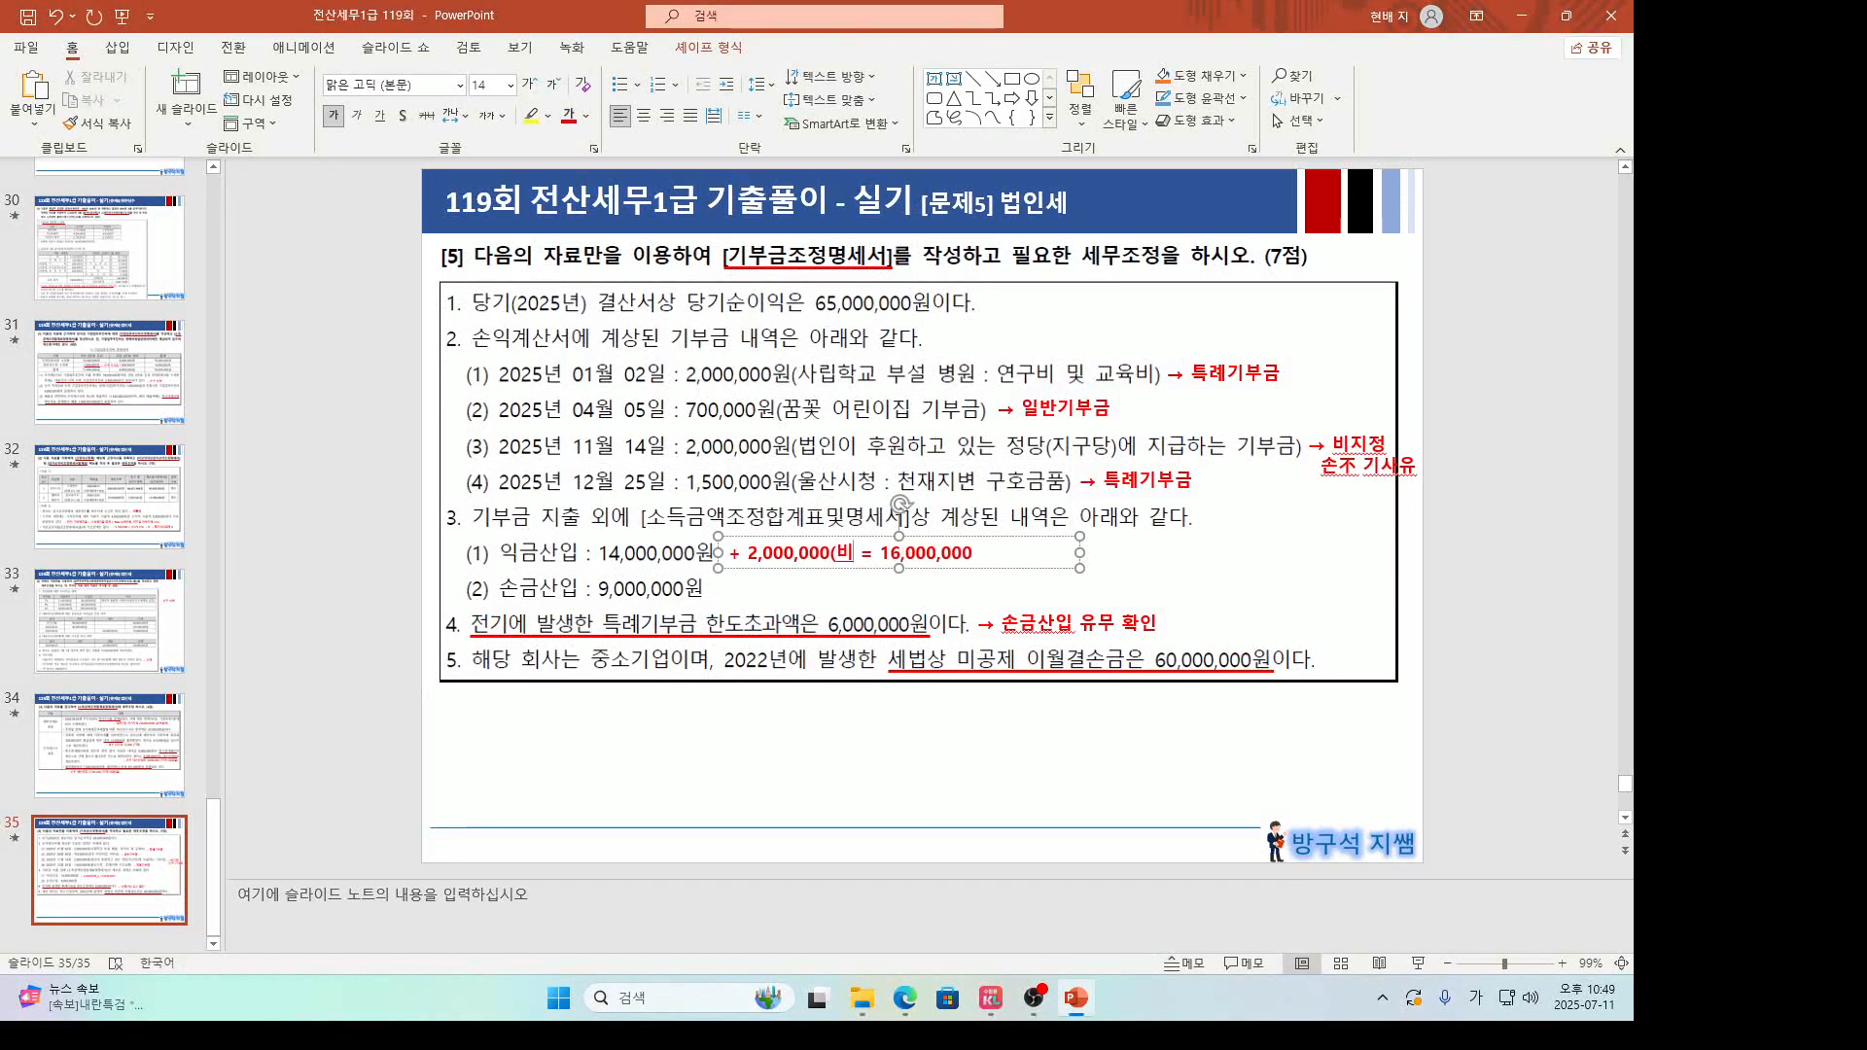
{"action": "type", "text": "기부금)"}
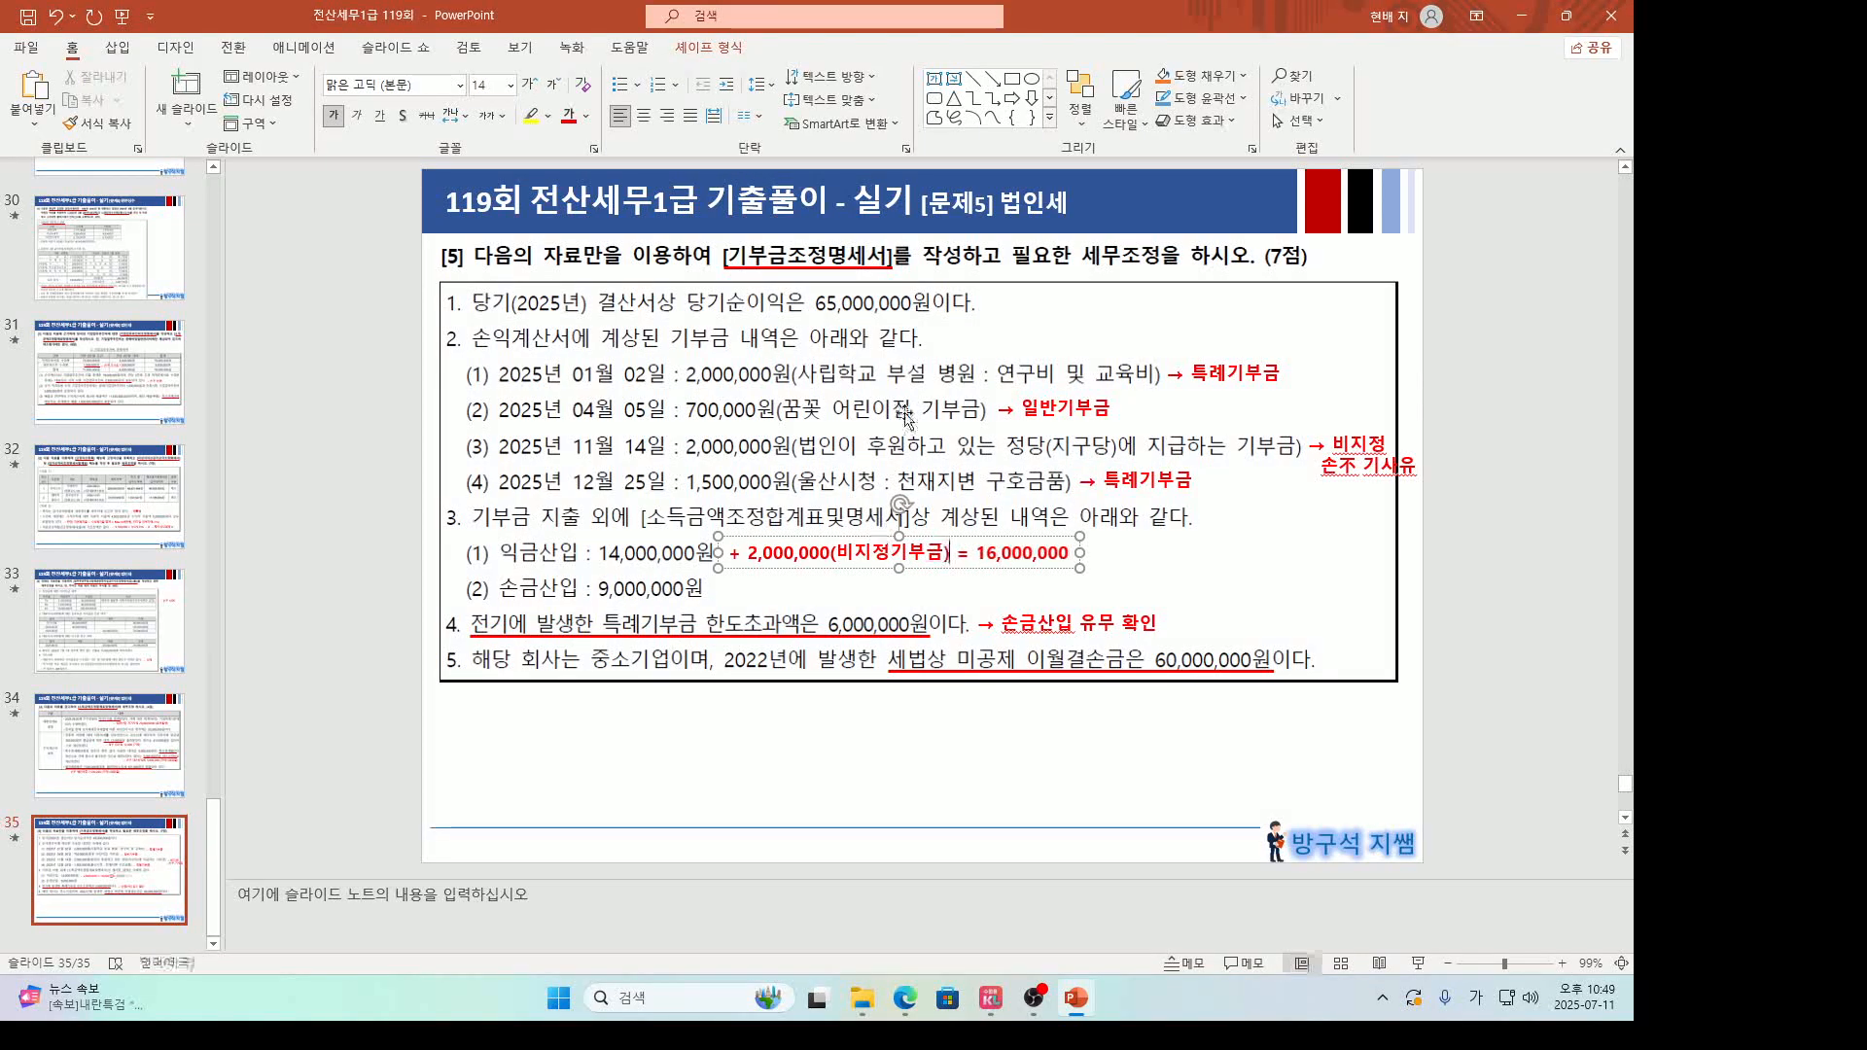
{"action": "left_click", "coordinate": [907, 753]}
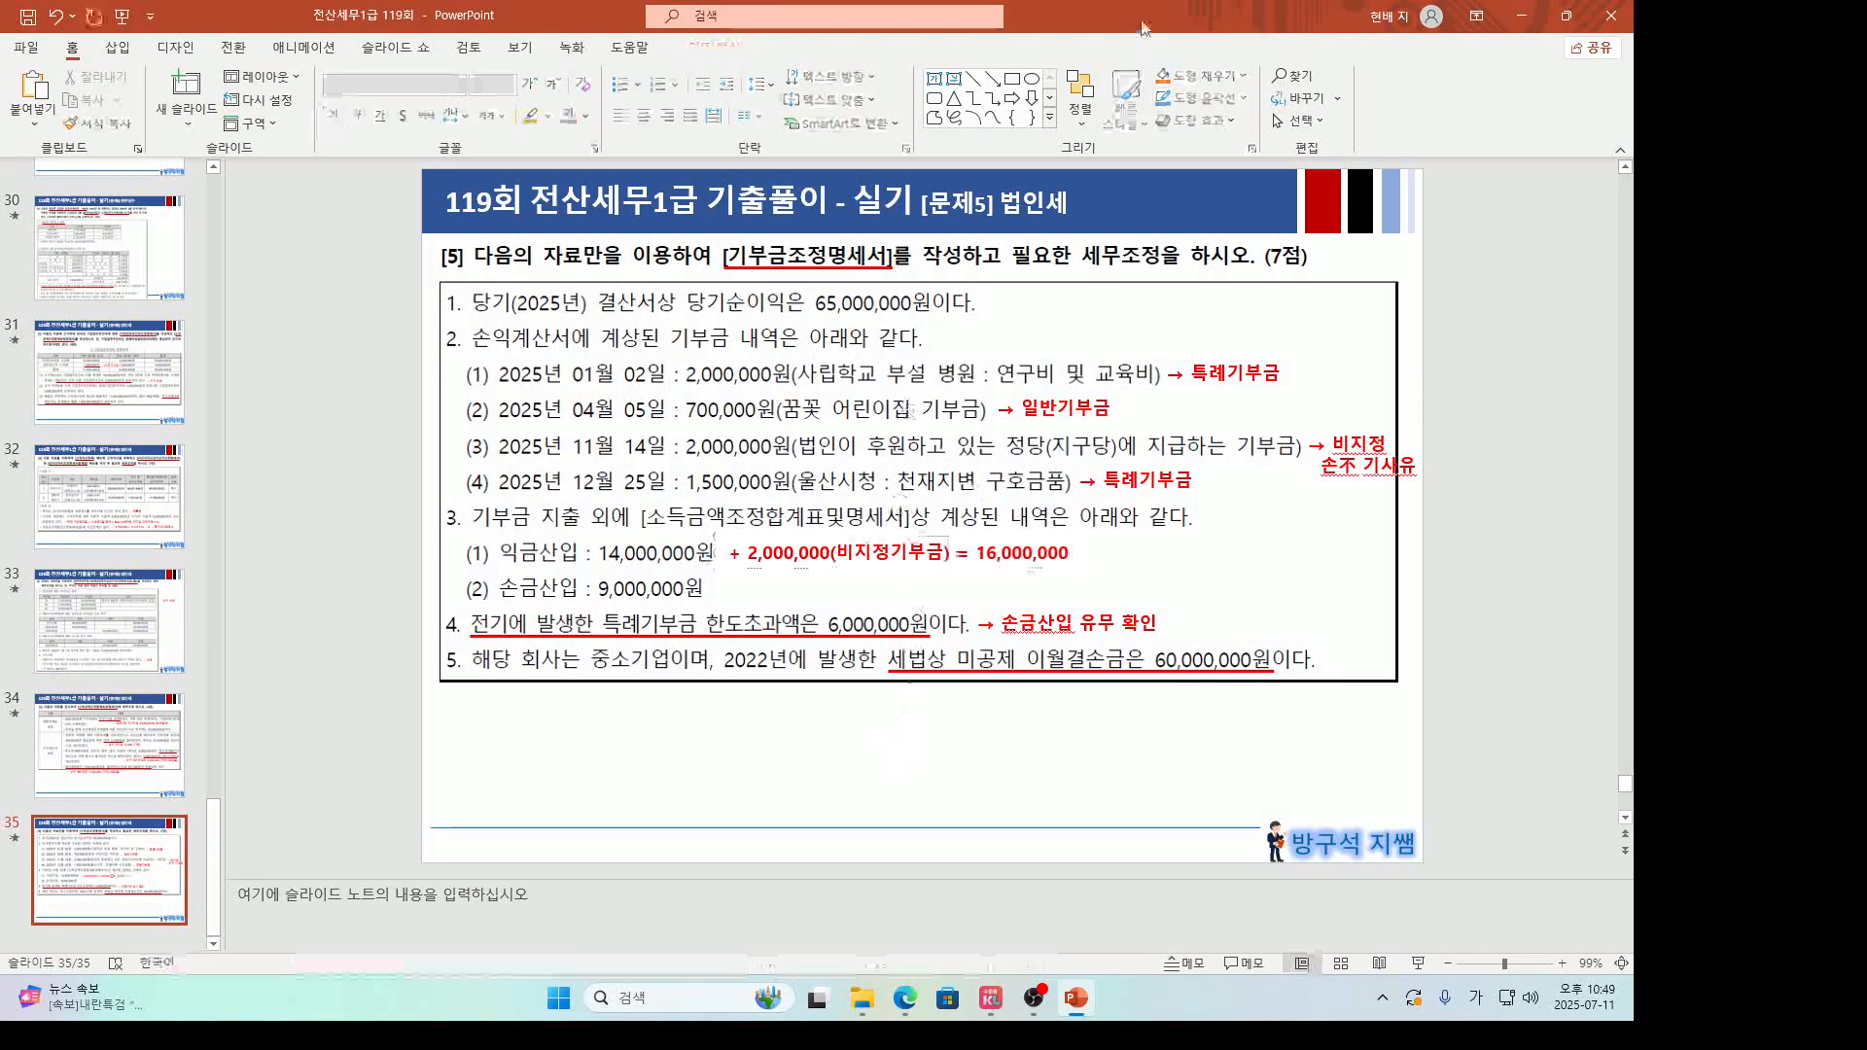
Open the 기부금조정명세서 form in KcLep and arrange it beside the problem slide.
{"action": "left_click_drag", "start_coordinate": [1141, 21], "coordinate": [588, 50]}
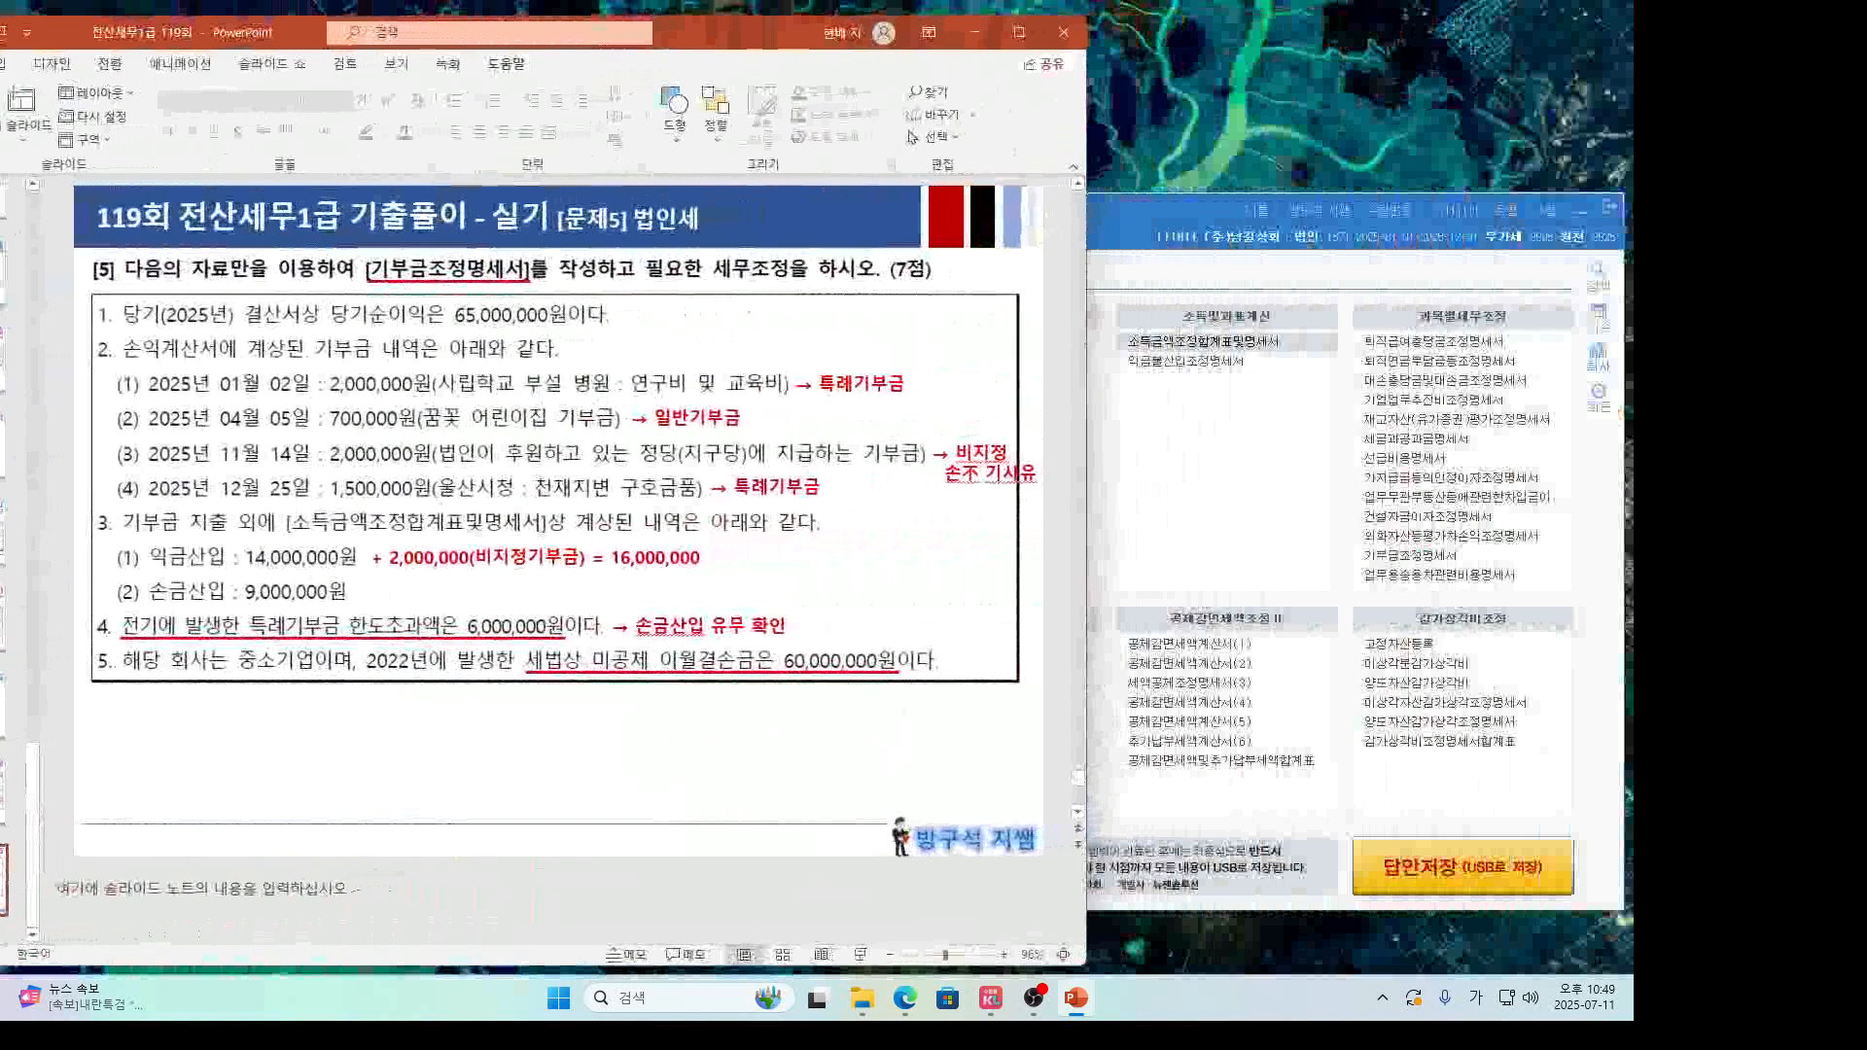
{"action": "left_click", "coordinate": [1232, 539]}
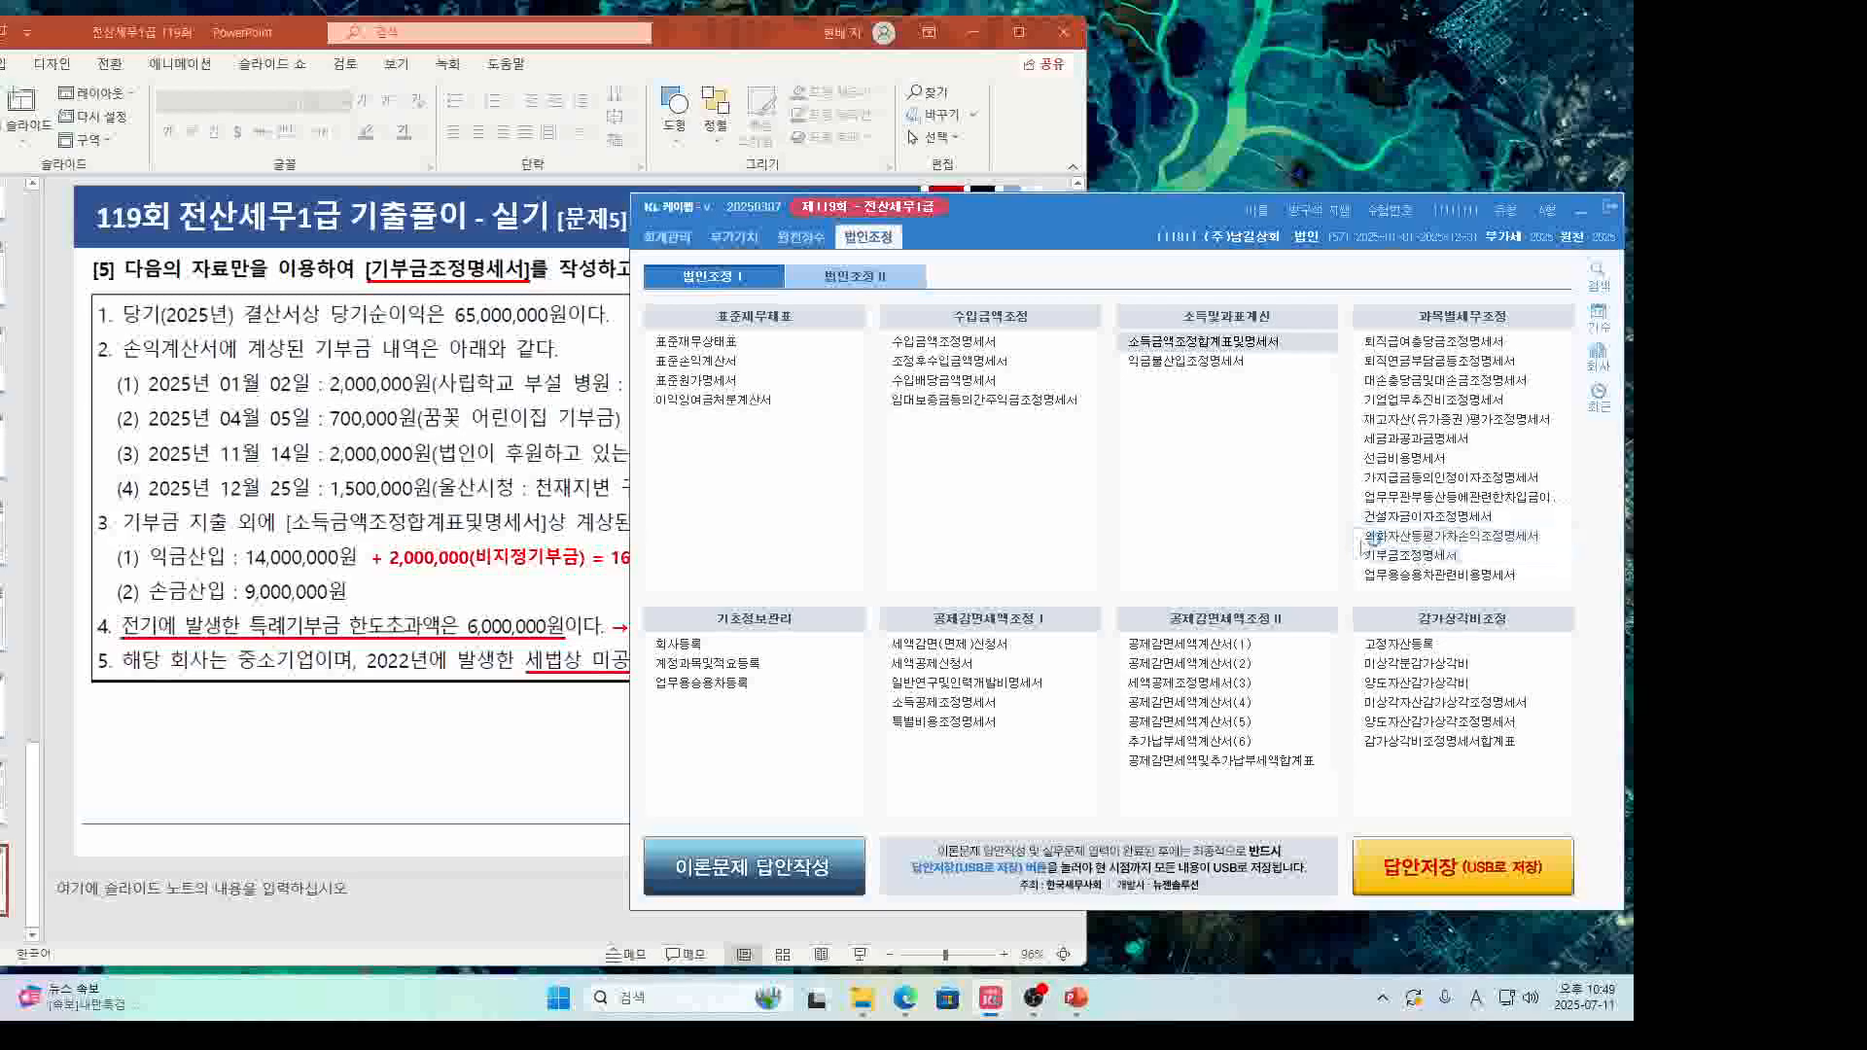
{"action": "left_click", "coordinate": [1391, 556]}
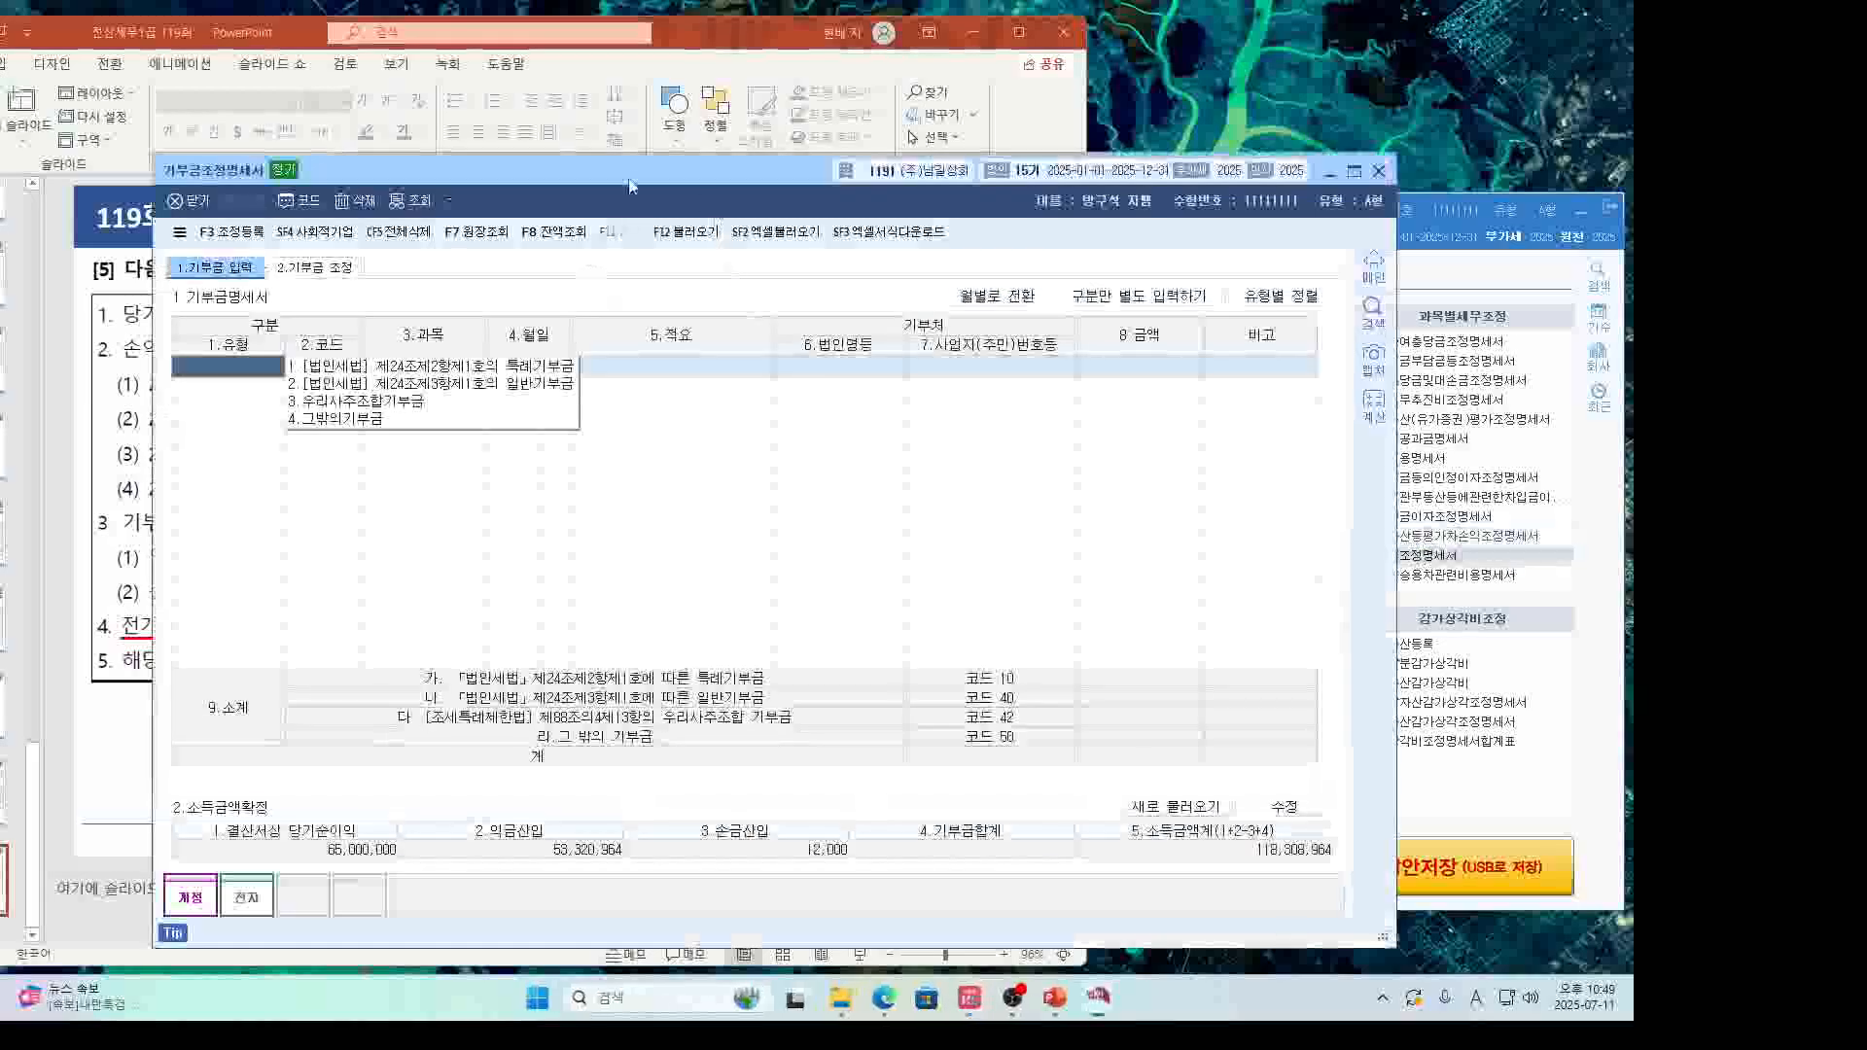
{"action": "left_click_drag", "start_coordinate": [649, 172], "coordinate": [1064, 282]}
{"action": "left_click", "coordinate": [503, 482]}
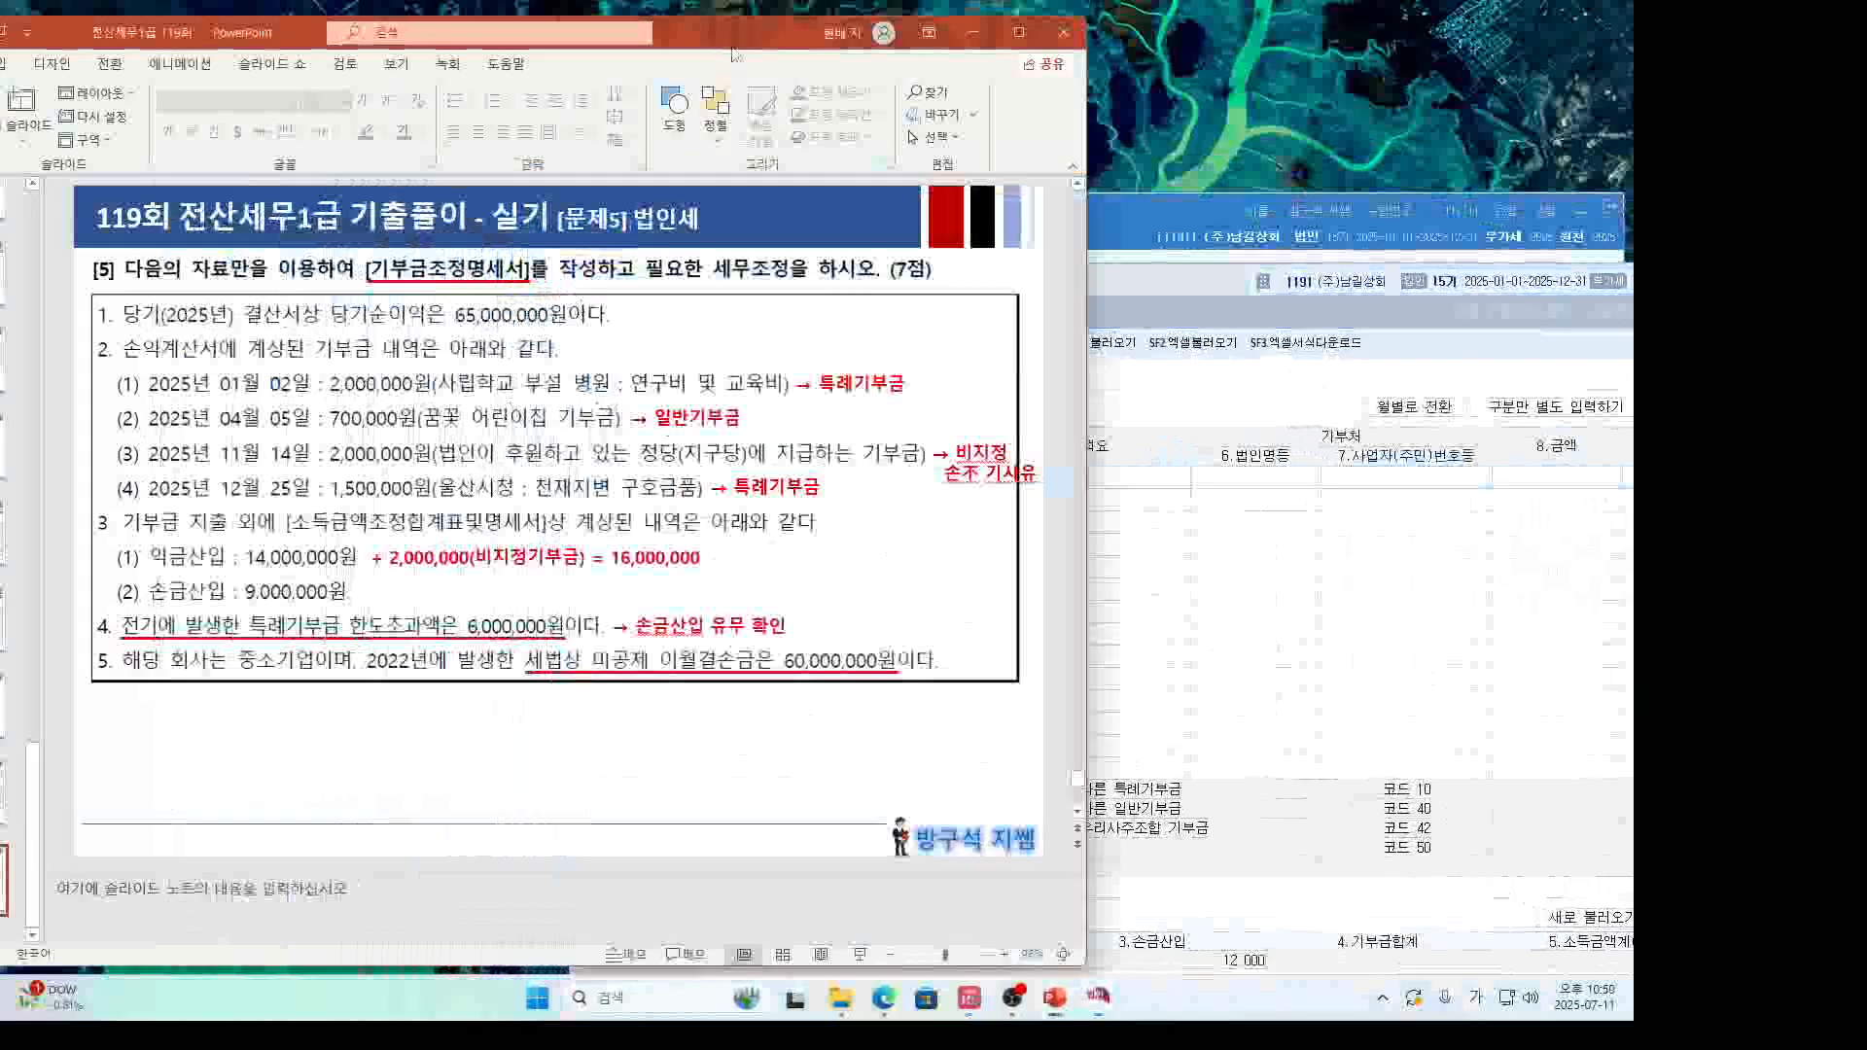
{"action": "left_click_drag", "start_coordinate": [735, 41], "coordinate": [601, 36]}
{"action": "left_click", "coordinate": [974, 315]}
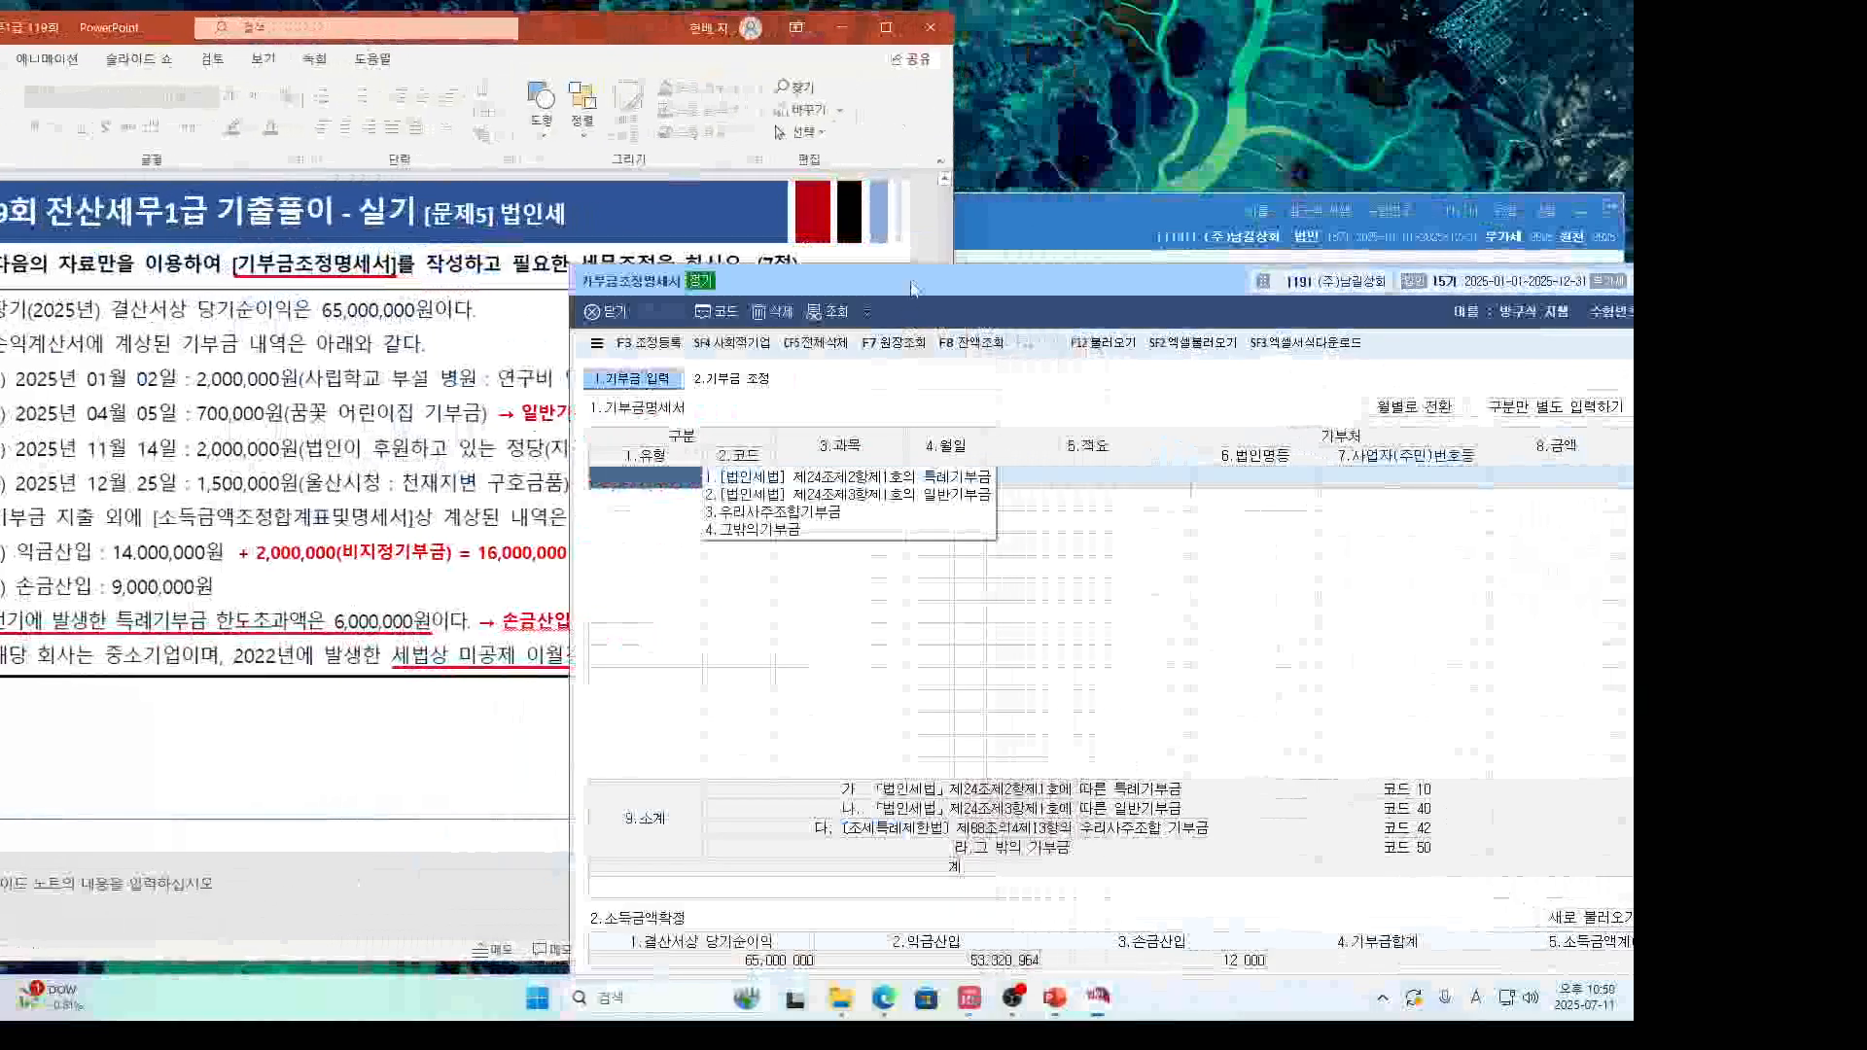
{"action": "left_click_drag", "start_coordinate": [895, 290], "coordinate": [1018, 277]}
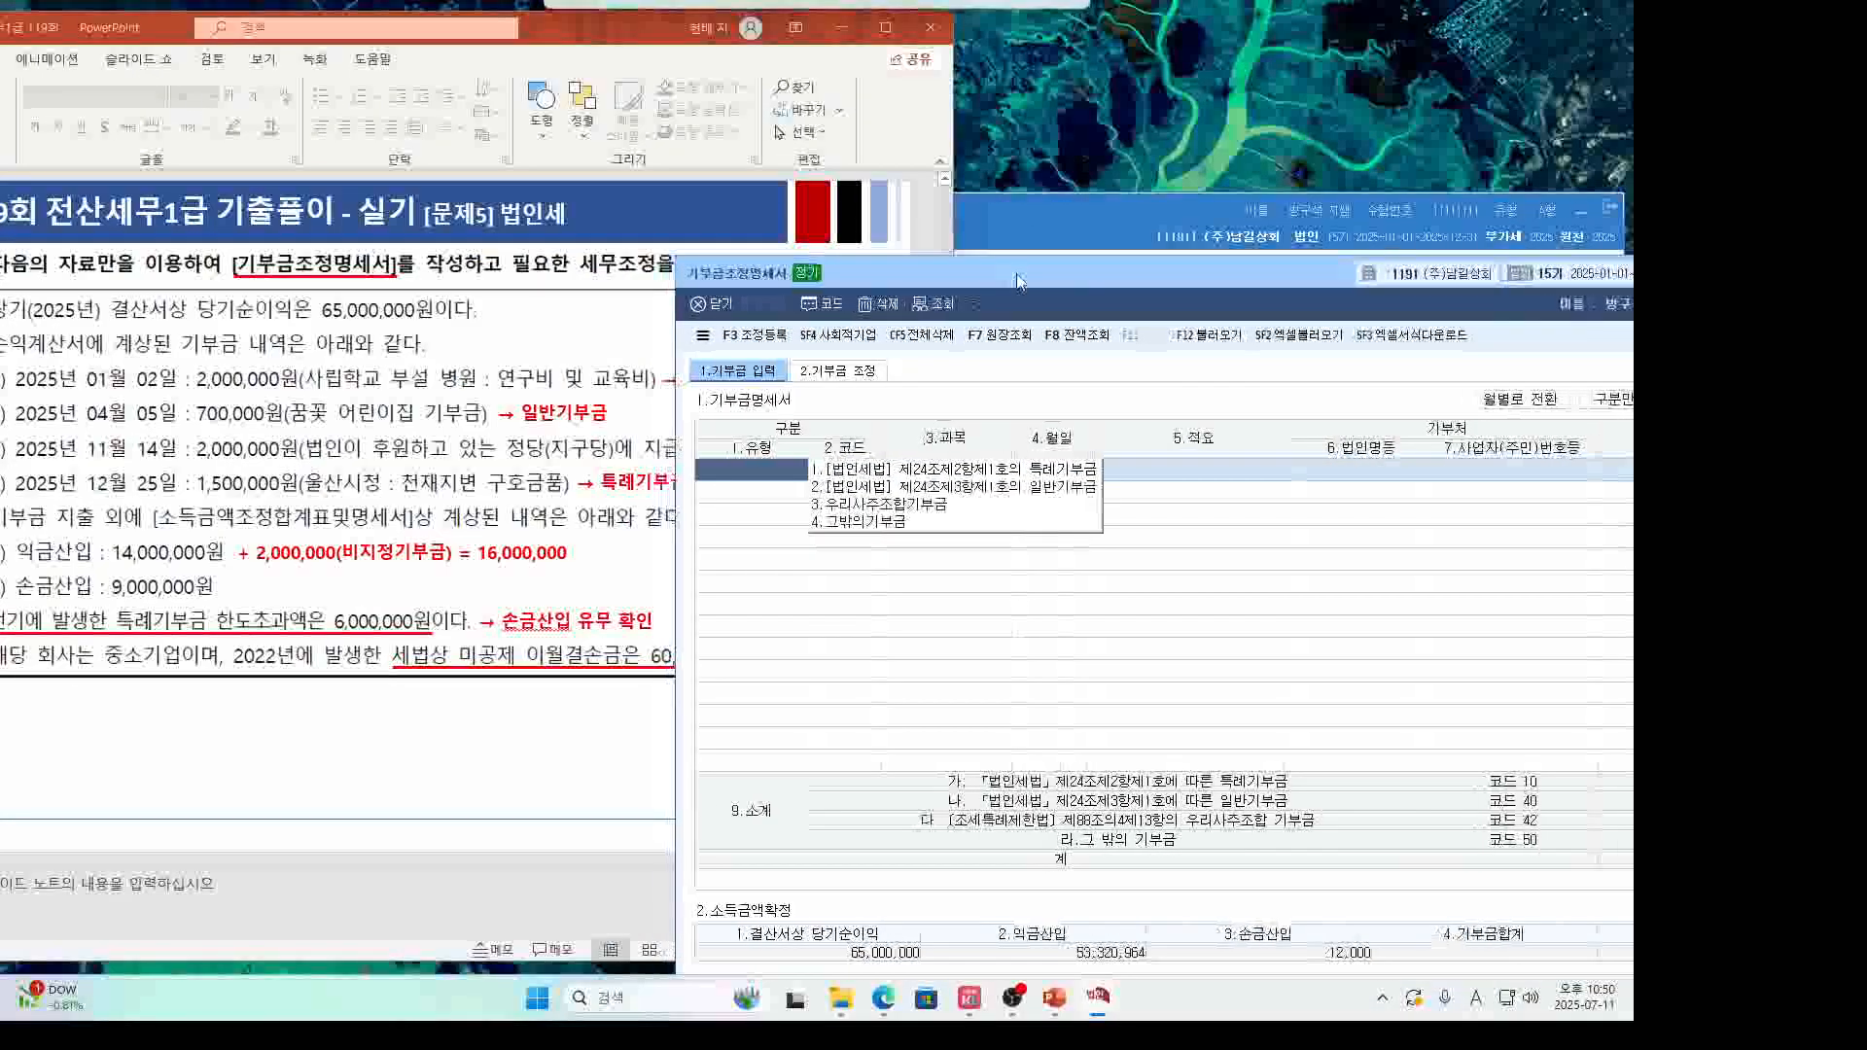
Start row 1 as a 특례기부금 (code 10) dated 1/2 and type its description.
{"action": "left_click", "coordinate": [932, 474]}
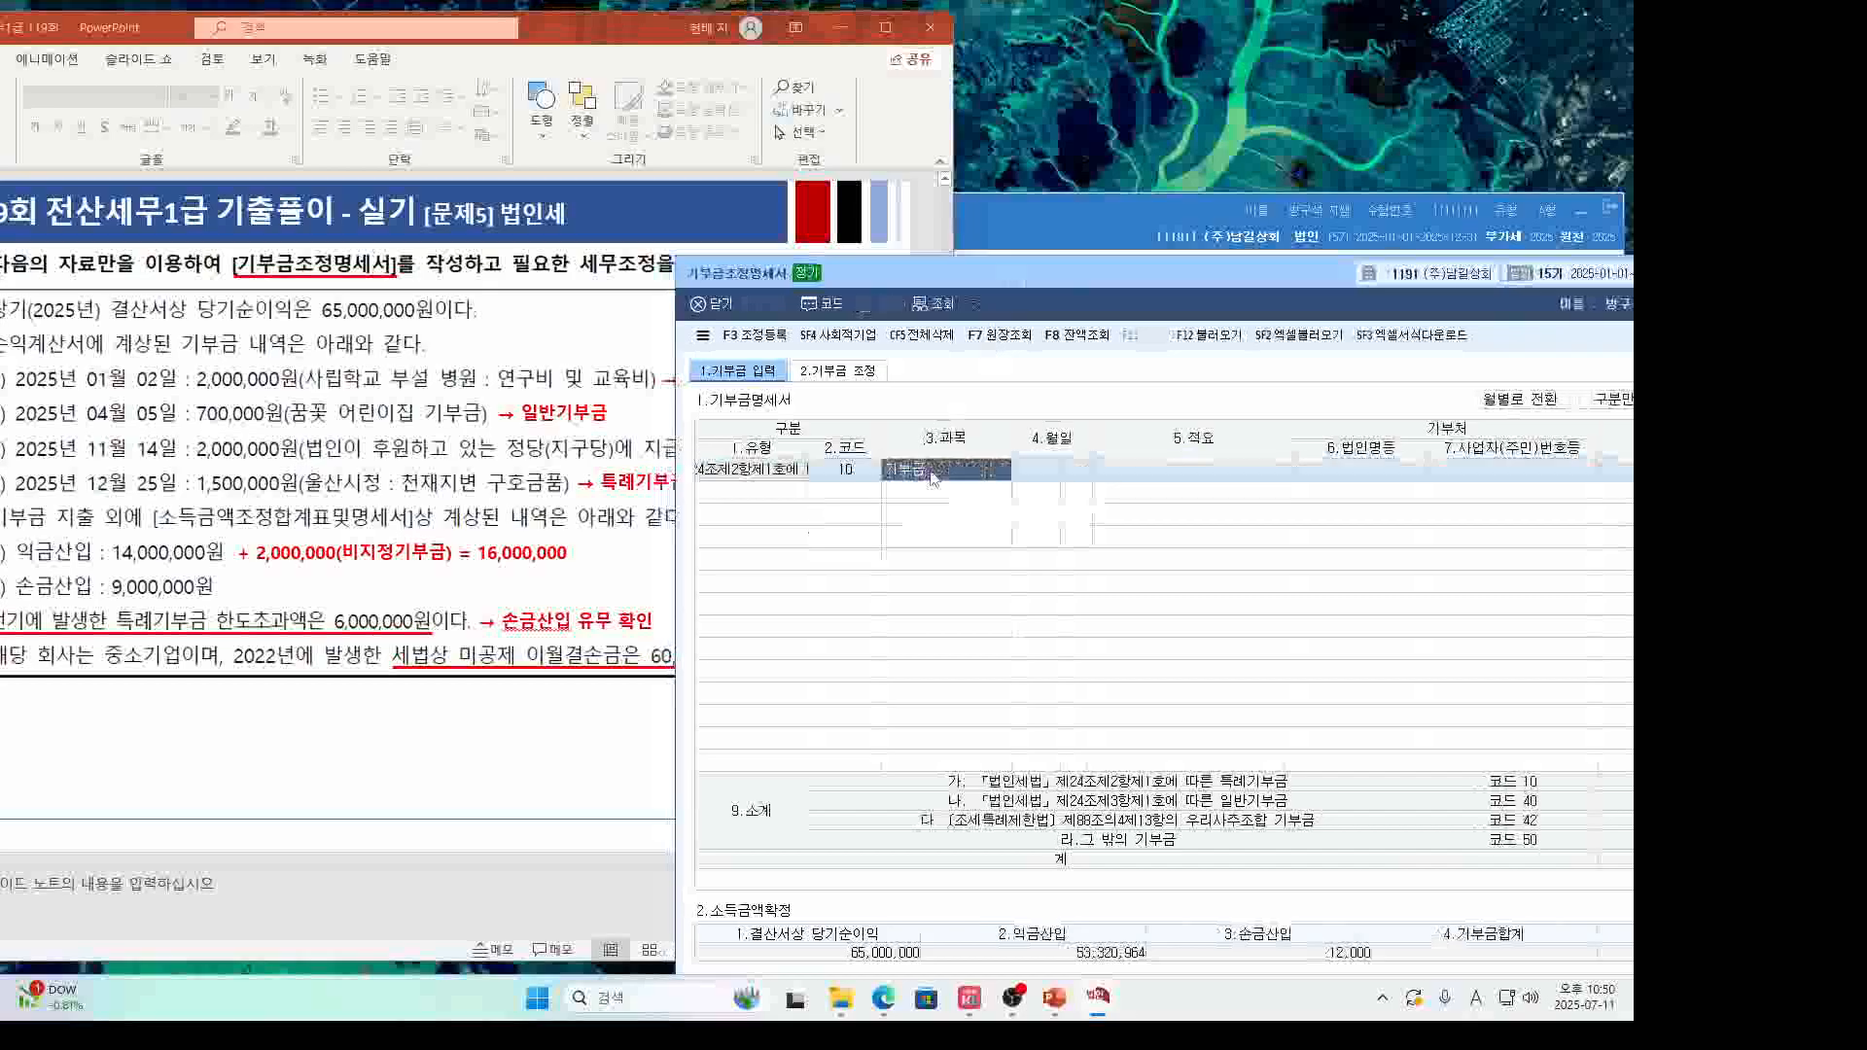
{"action": "left_click", "coordinate": [1037, 475]}
{"action": "type", "text": "1"}
{"action": "key", "text": "Return"}
{"action": "type", "text": "2"}
{"action": "key", "text": "Return"}
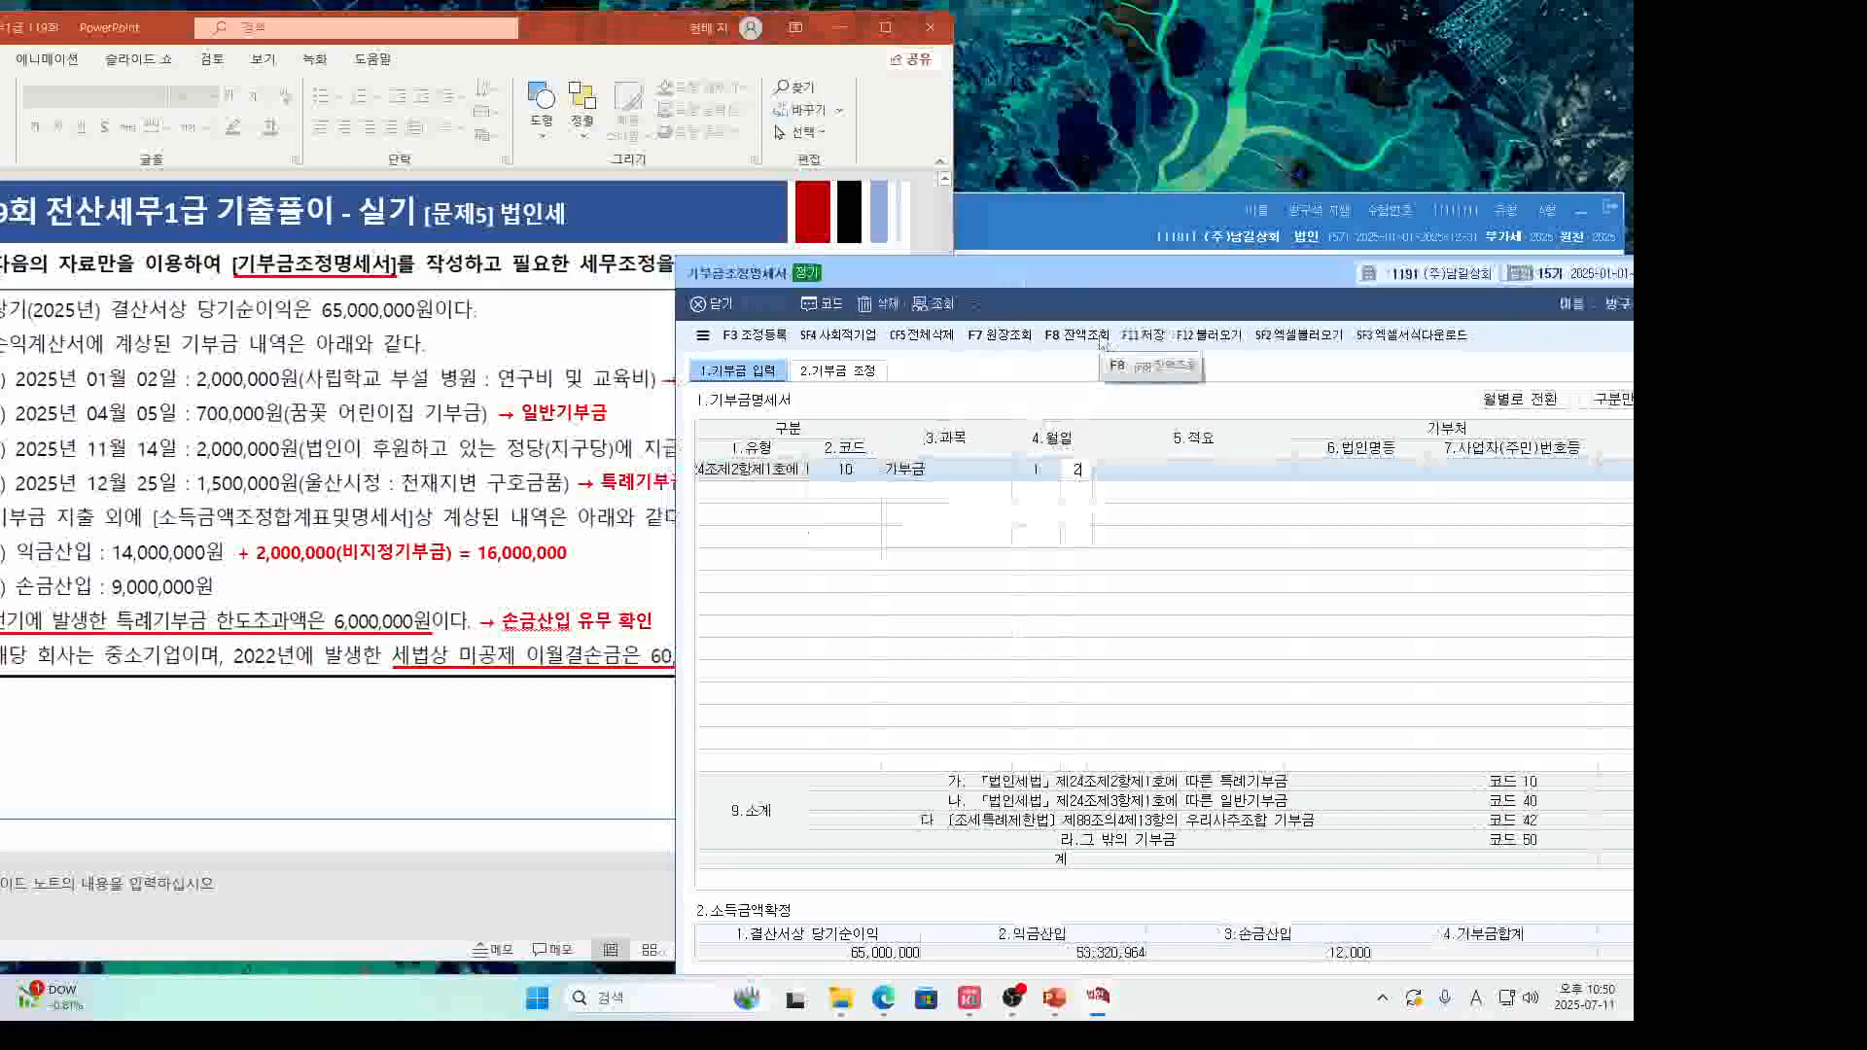
{"action": "type", "text": "t"}
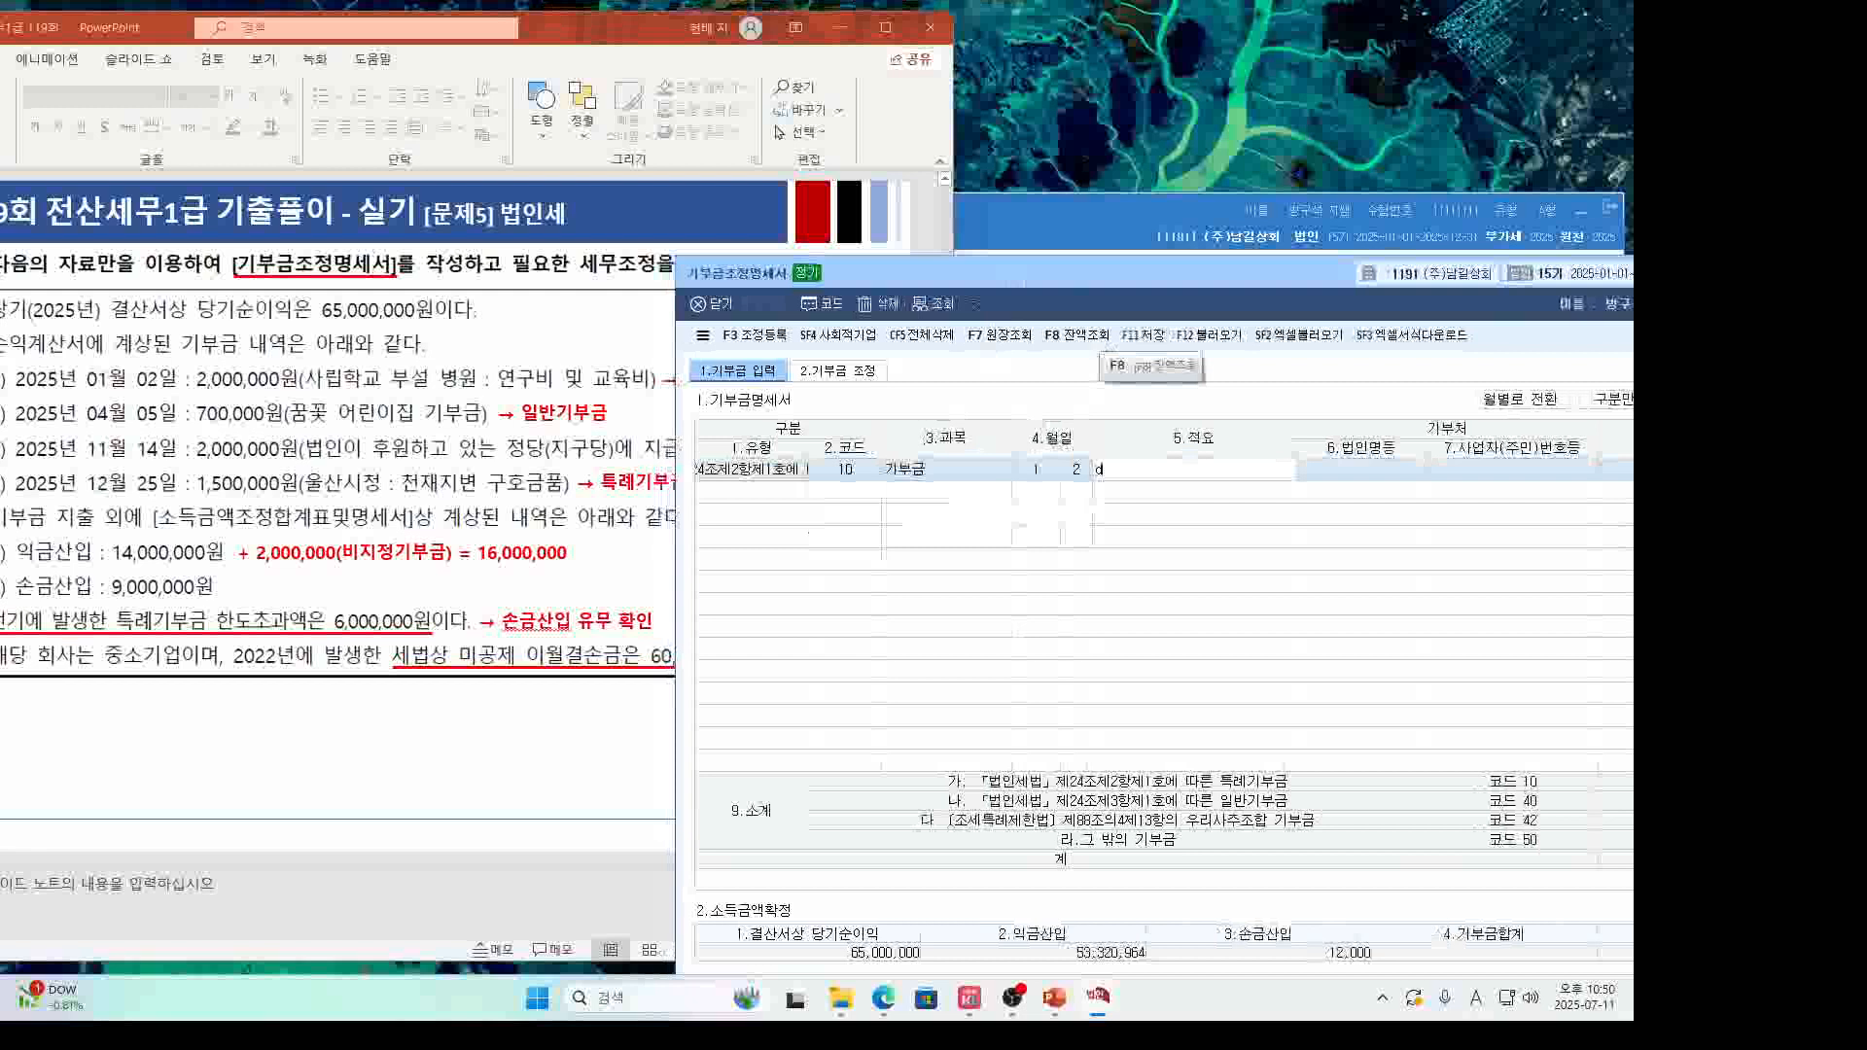
{"action": "key", "text": "BackSpace"}
{"action": "key", "text": "Hangul"}
{"action": "type", "text": "연ㄱ립학교 부설 "}
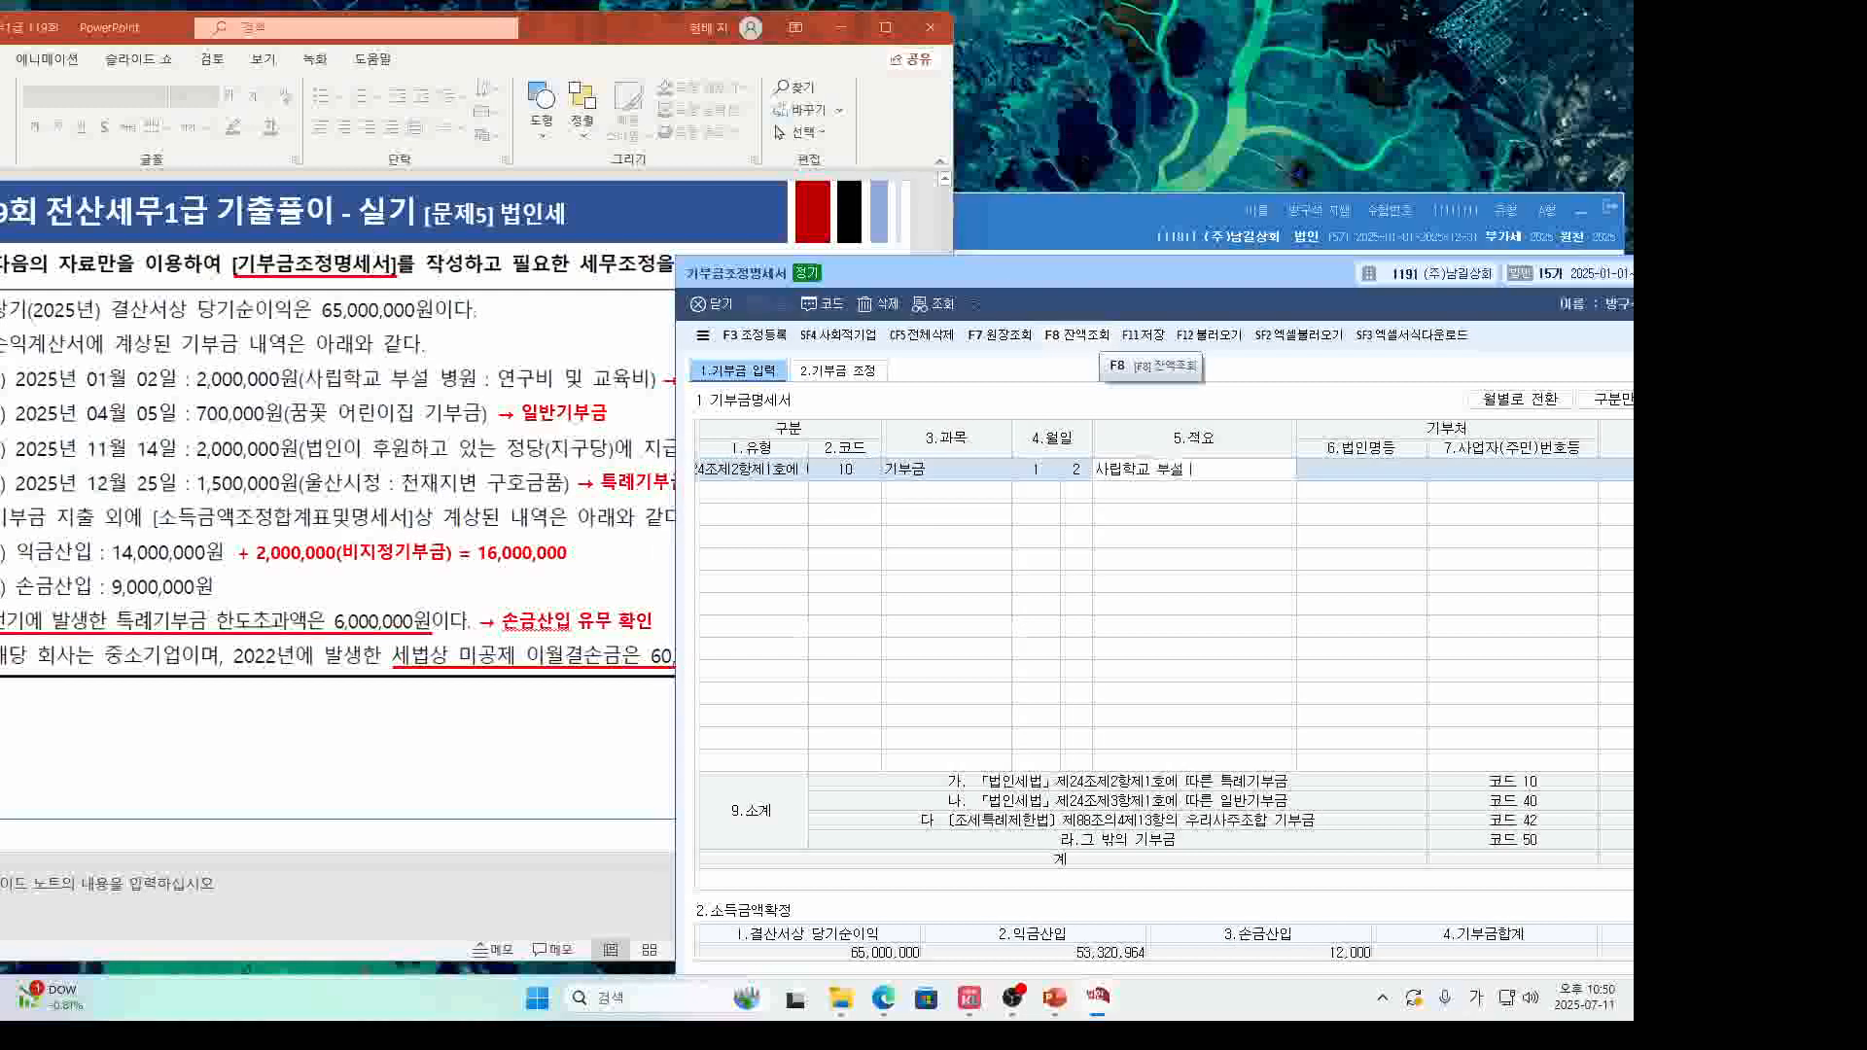
{"action": "type", "text": "병원 연구비 및 교육비"}
{"action": "key", "text": "Return"}
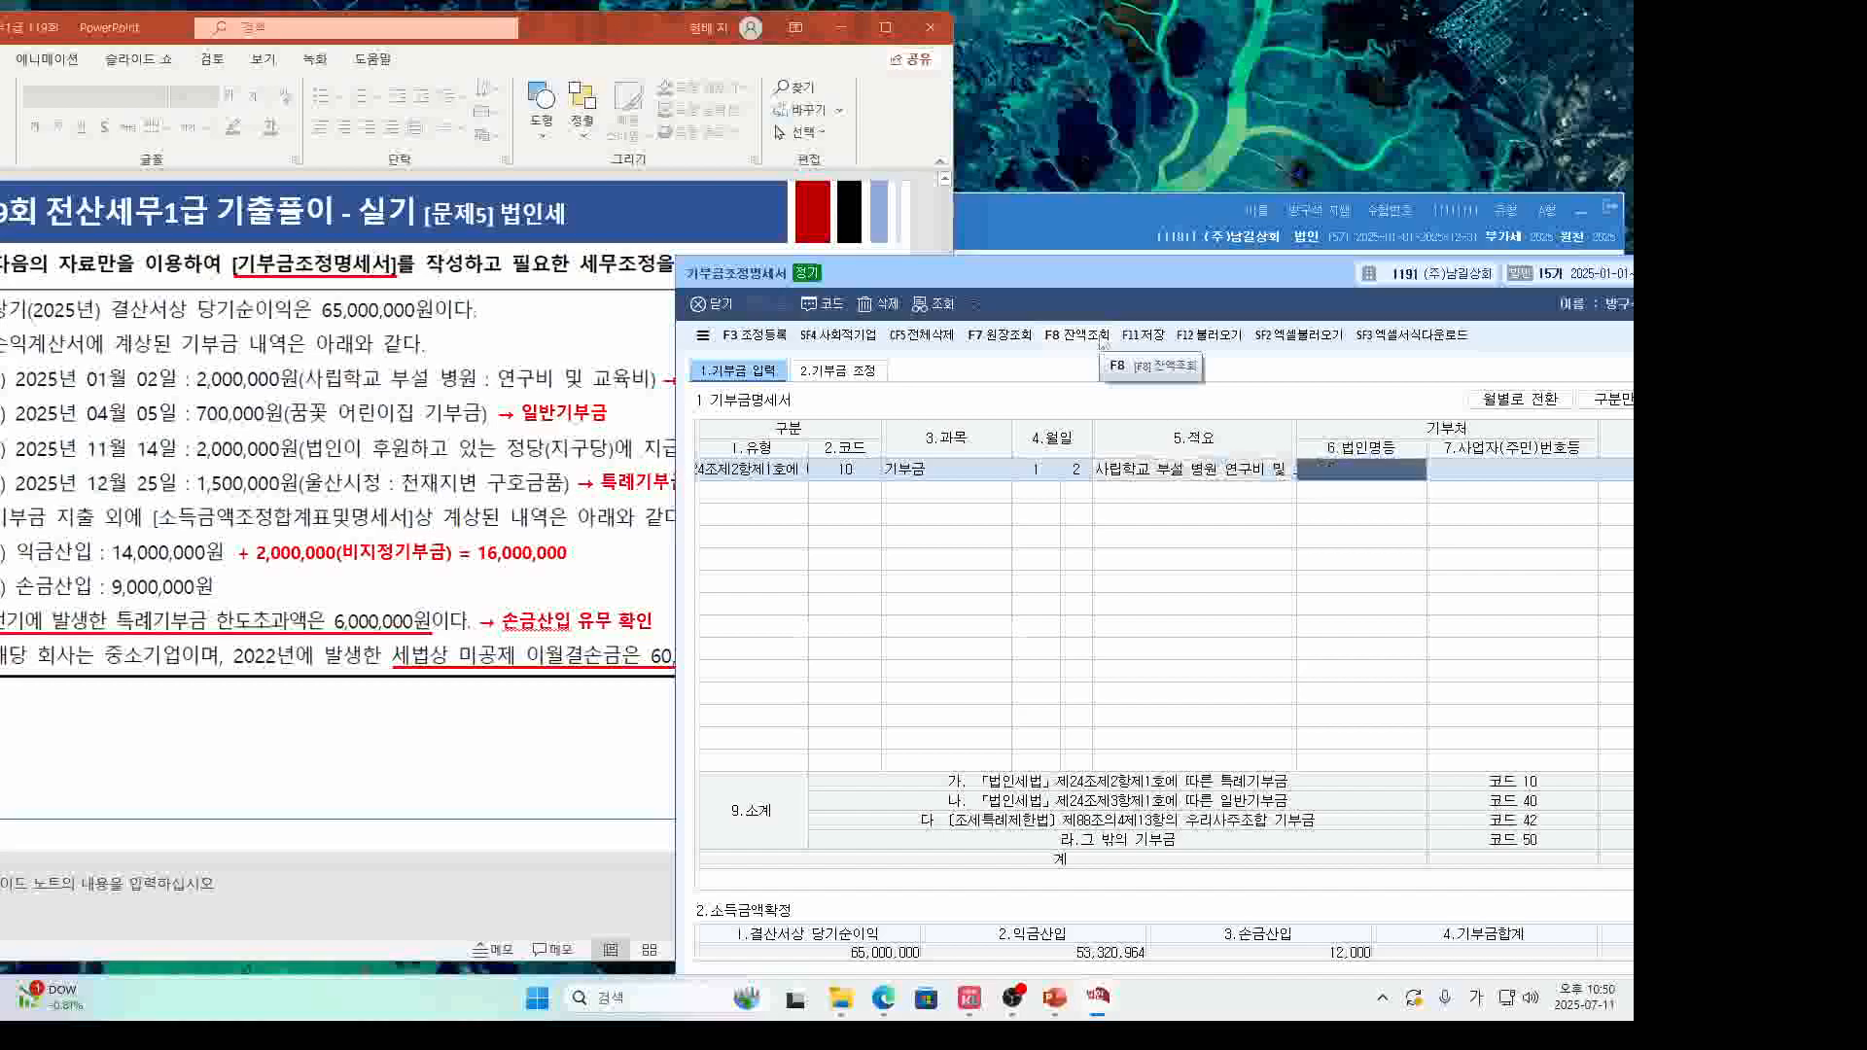
Pick 사립학교 부설 병원 as the donee and trim the description to 연구비 및 교육비.
{"action": "left_click", "coordinate": [573, 438]}
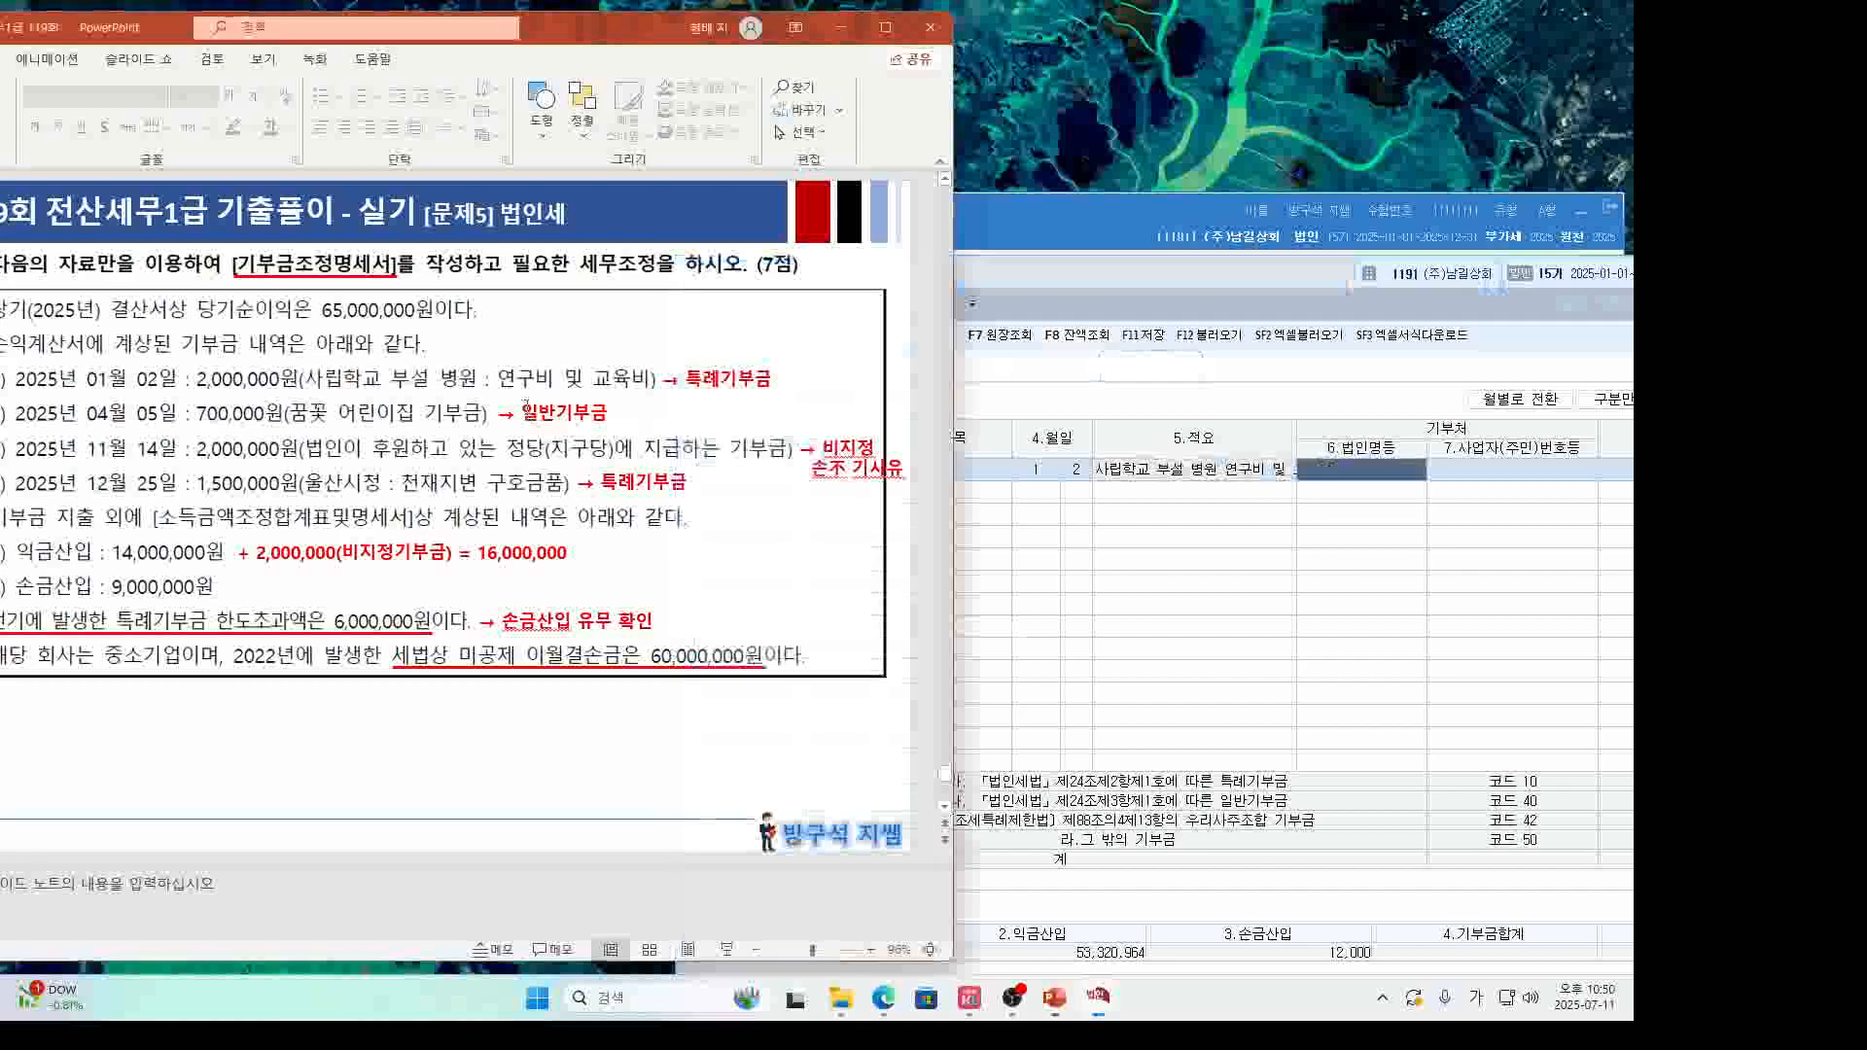
{"action": "left_click", "coordinate": [1400, 482]}
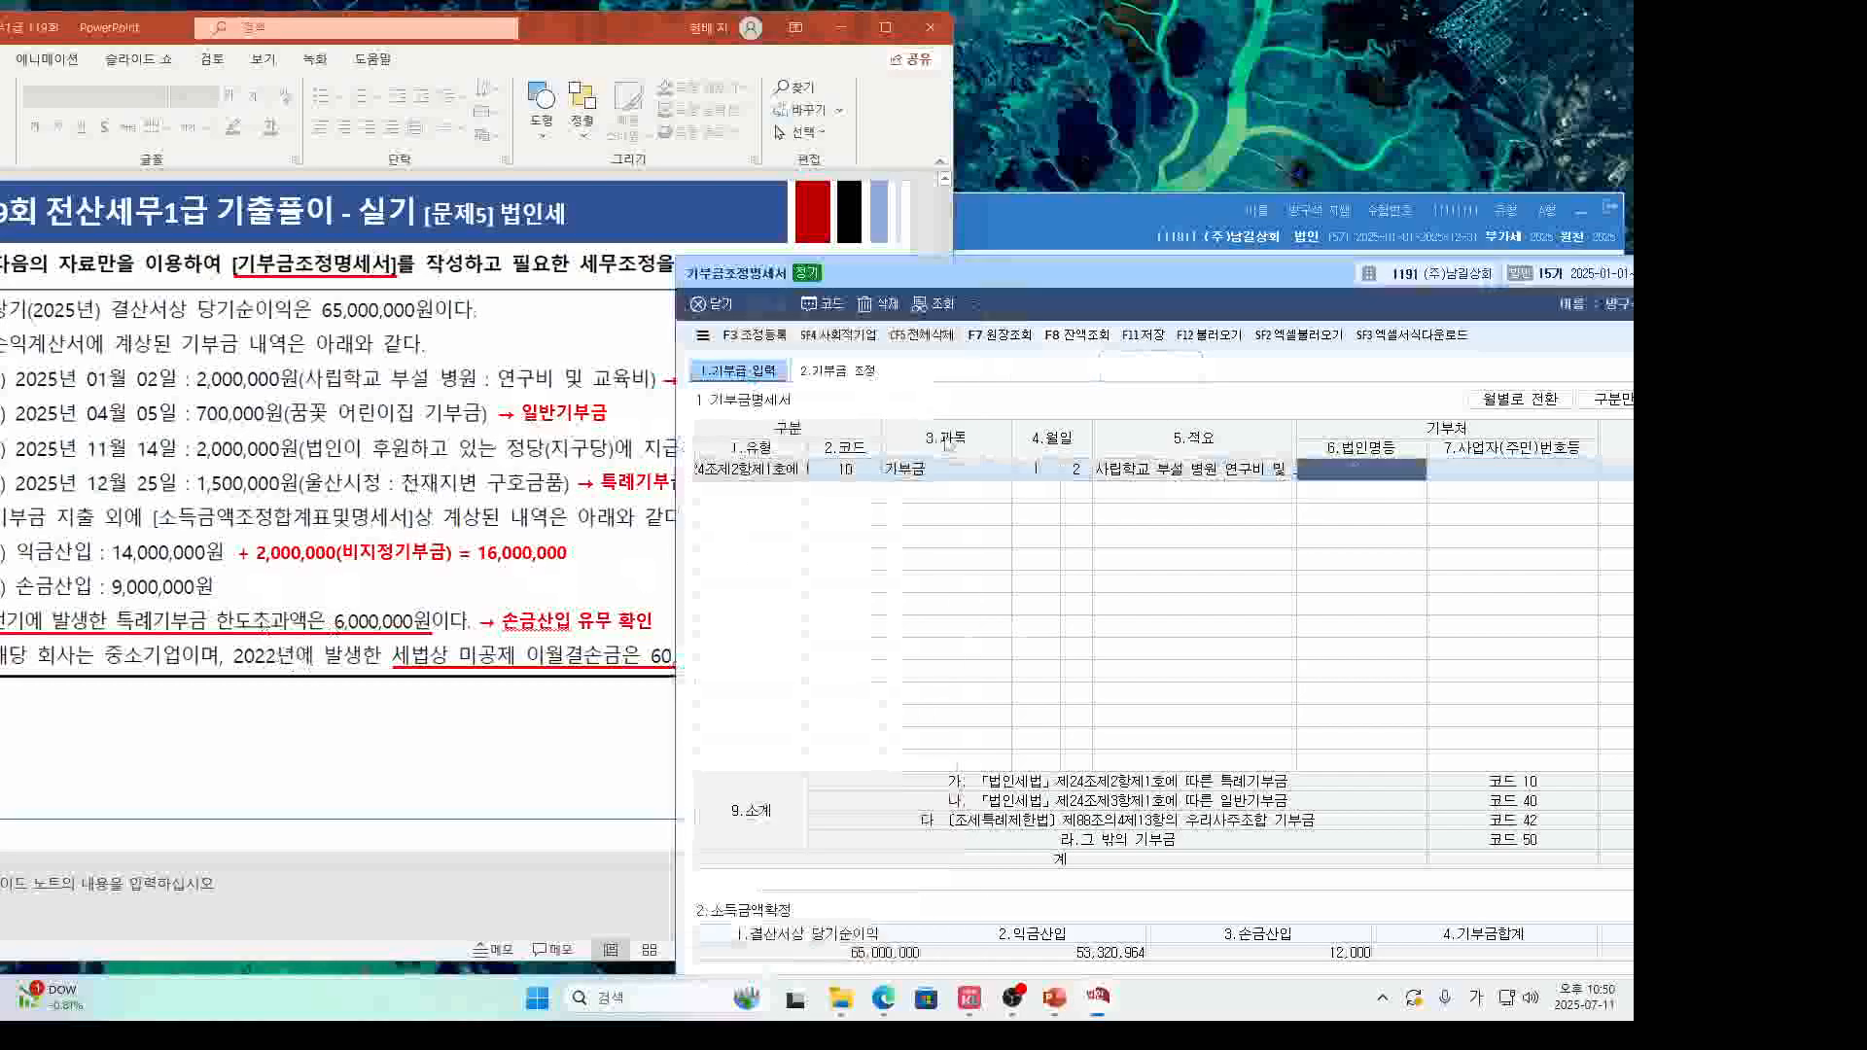
{"action": "key", "text": "F2"}
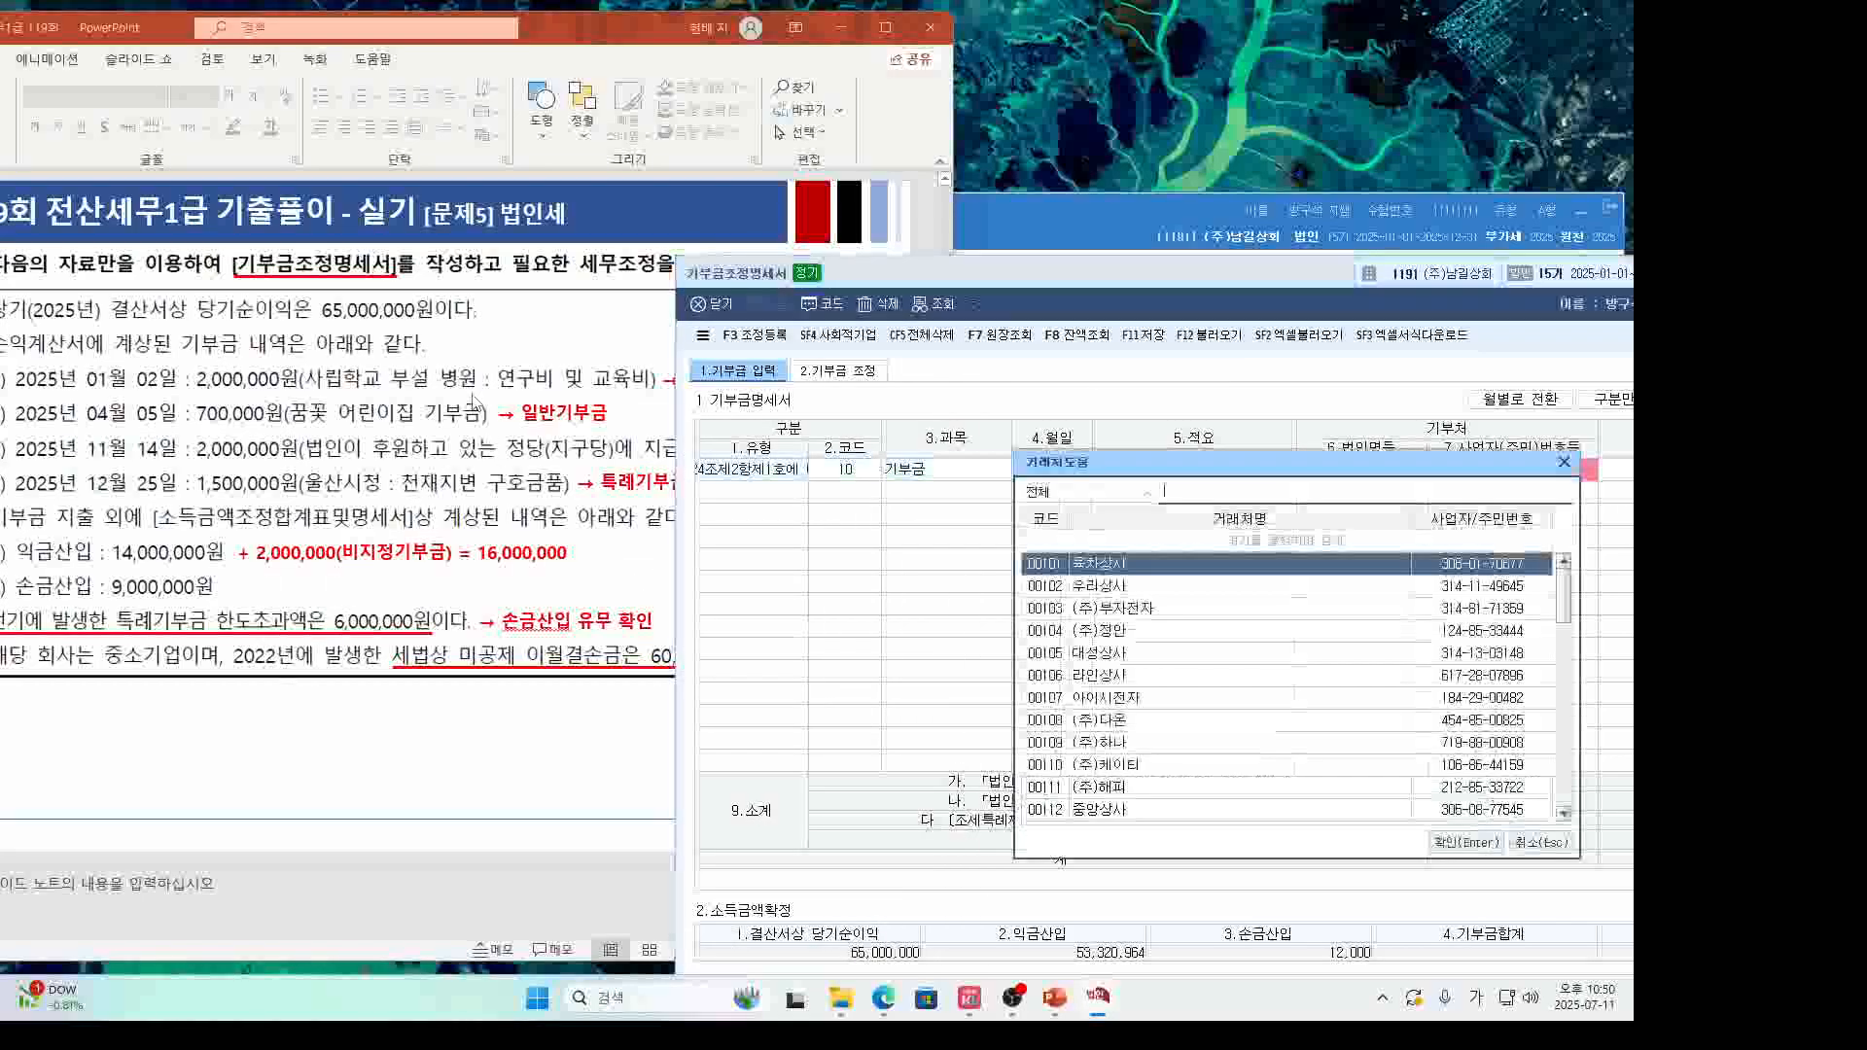
{"action": "type", "text": "사립"}
{"action": "key", "text": "Return"}
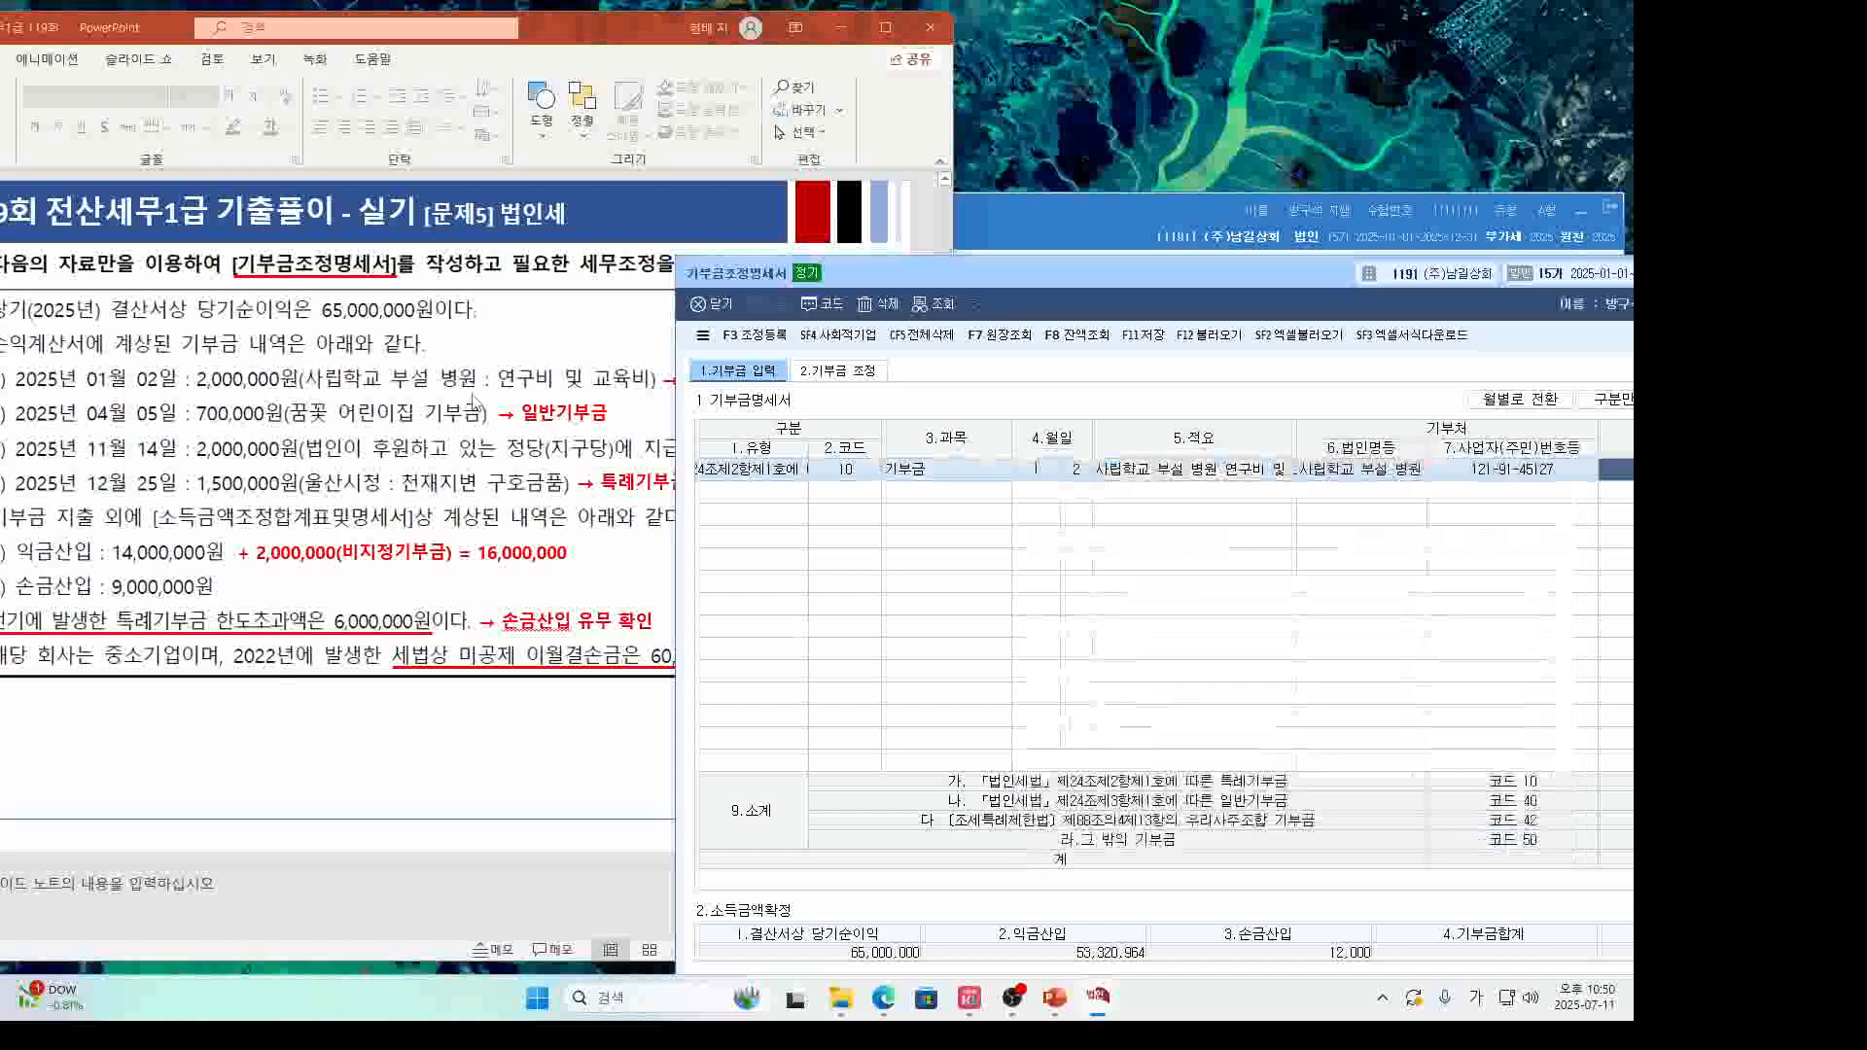
{"action": "left_click", "coordinate": [1224, 474]}
{"action": "left_click_drag", "start_coordinate": [1224, 475], "coordinate": [1151, 538]}
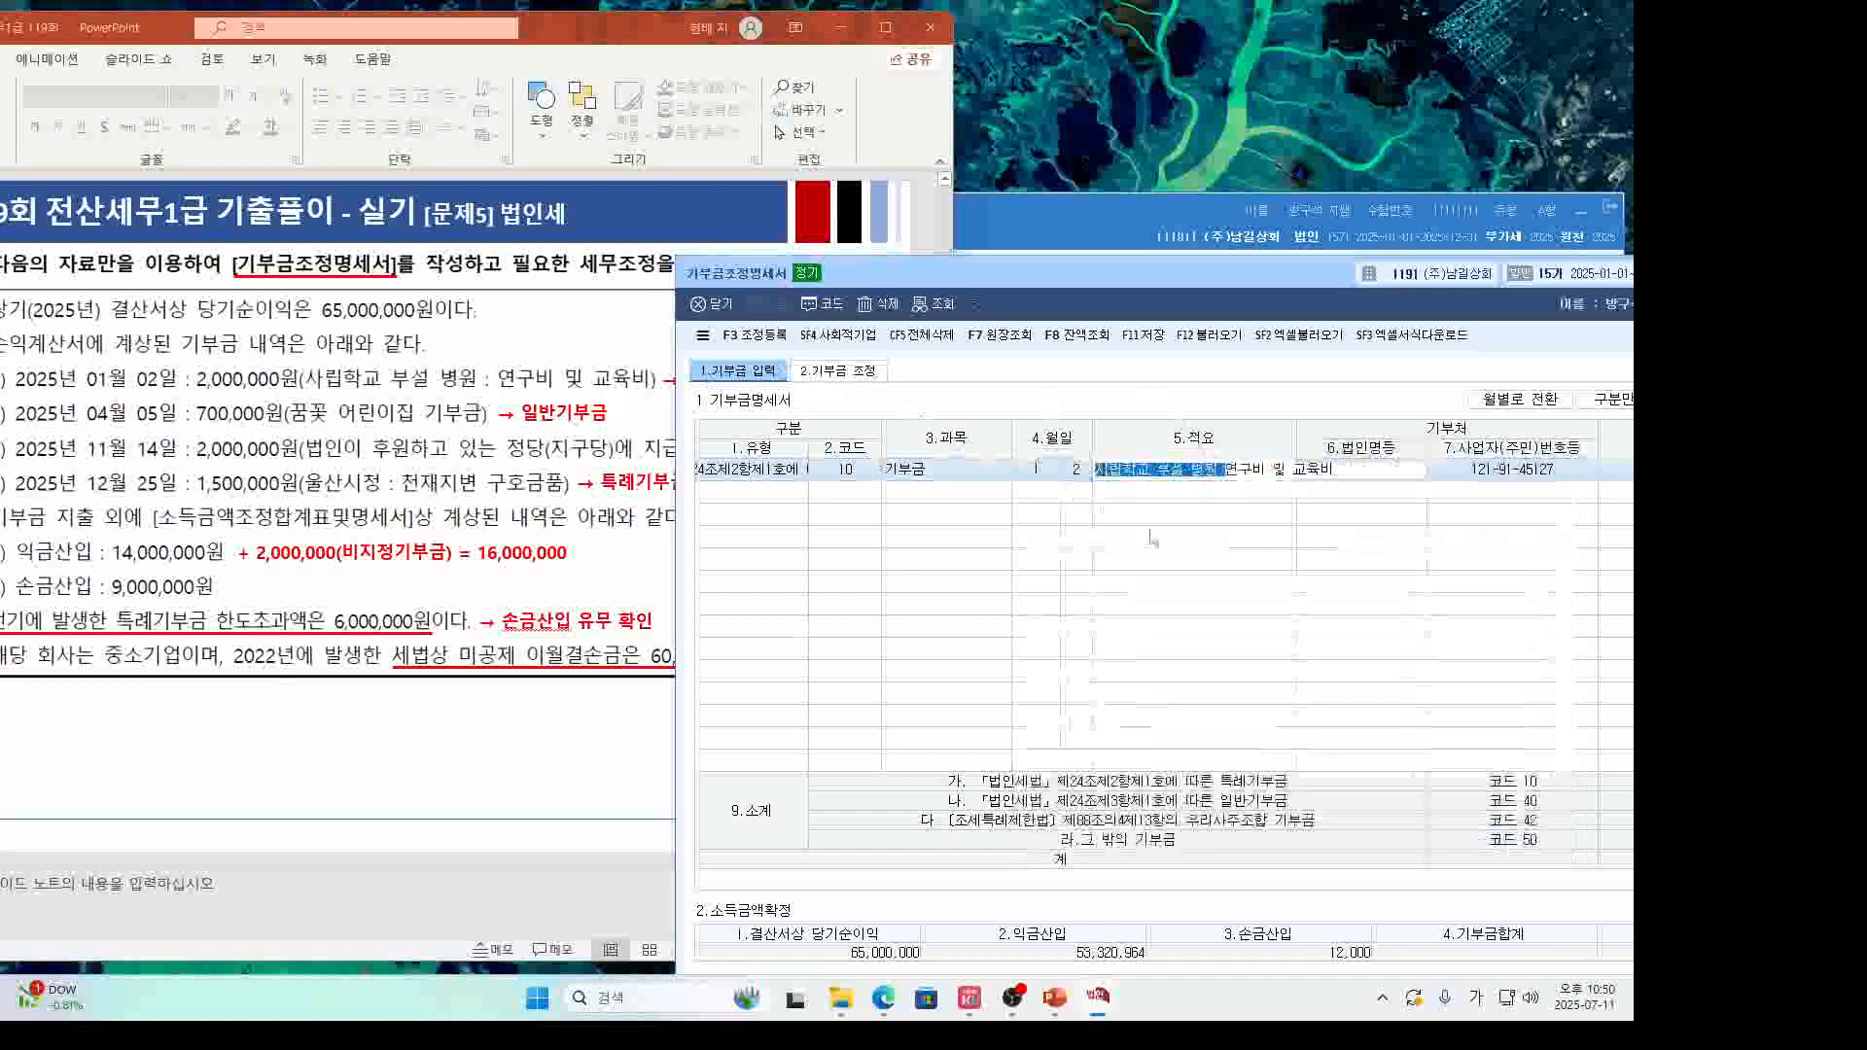
{"action": "key", "text": "Delete"}
{"action": "key", "text": "Return"}
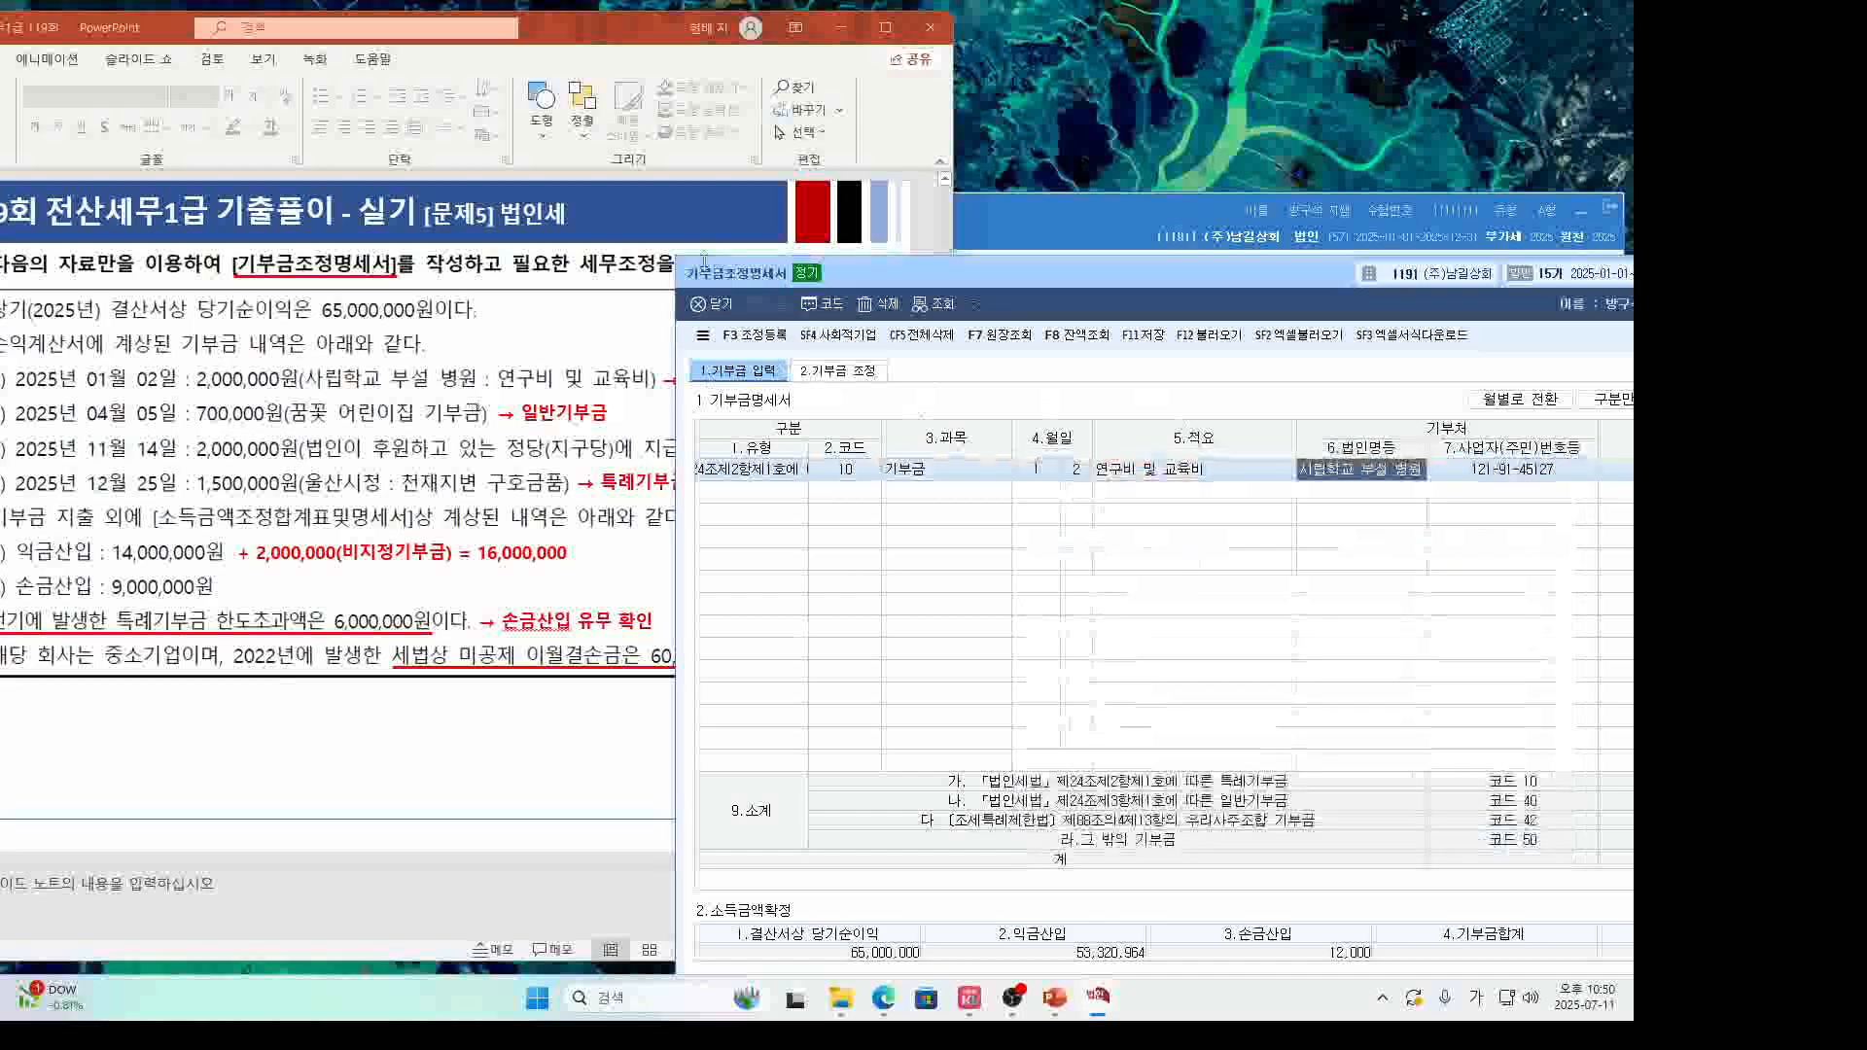
Enter 2,000,000 as the first donation's amount.
{"action": "double_click", "coordinate": [708, 275]}
{"action": "key", "text": "Return"}
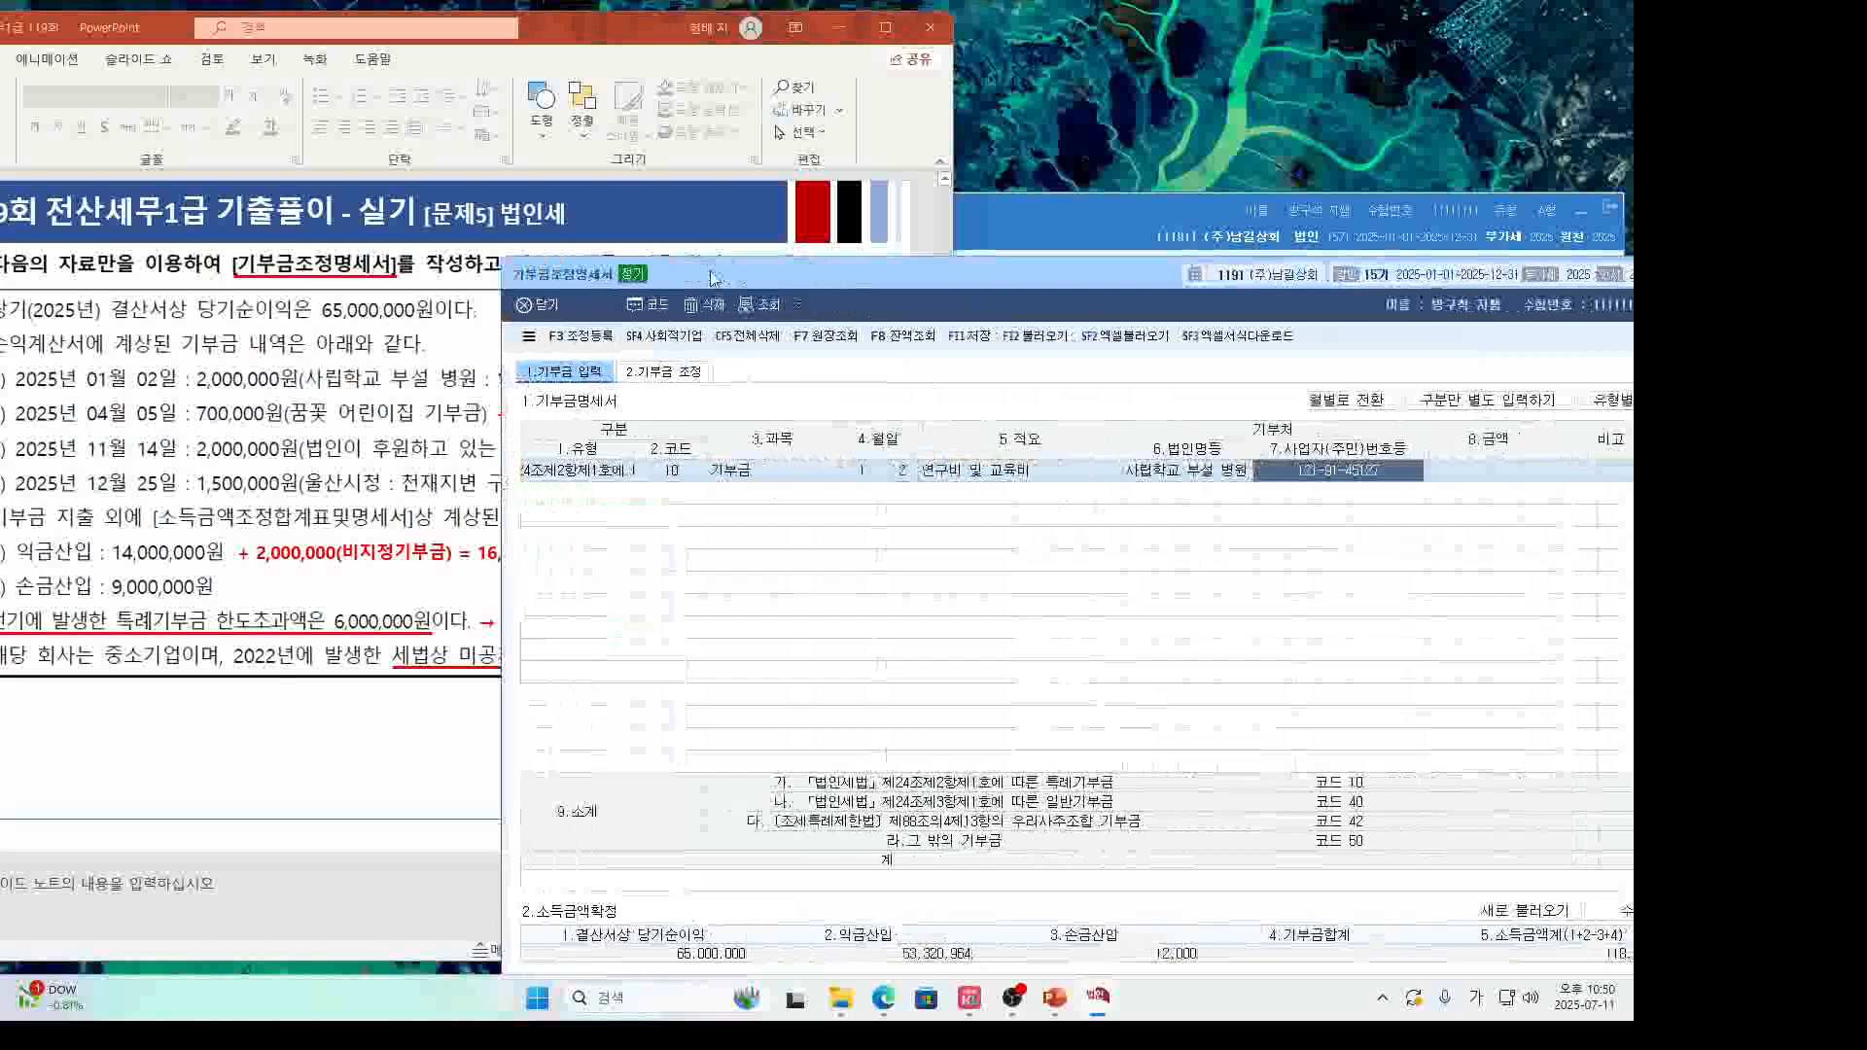
{"action": "key", "text": "Return"}
{"action": "type", "text": "2000000"}
{"action": "key", "text": "Return"}
{"action": "key", "text": "Return"}
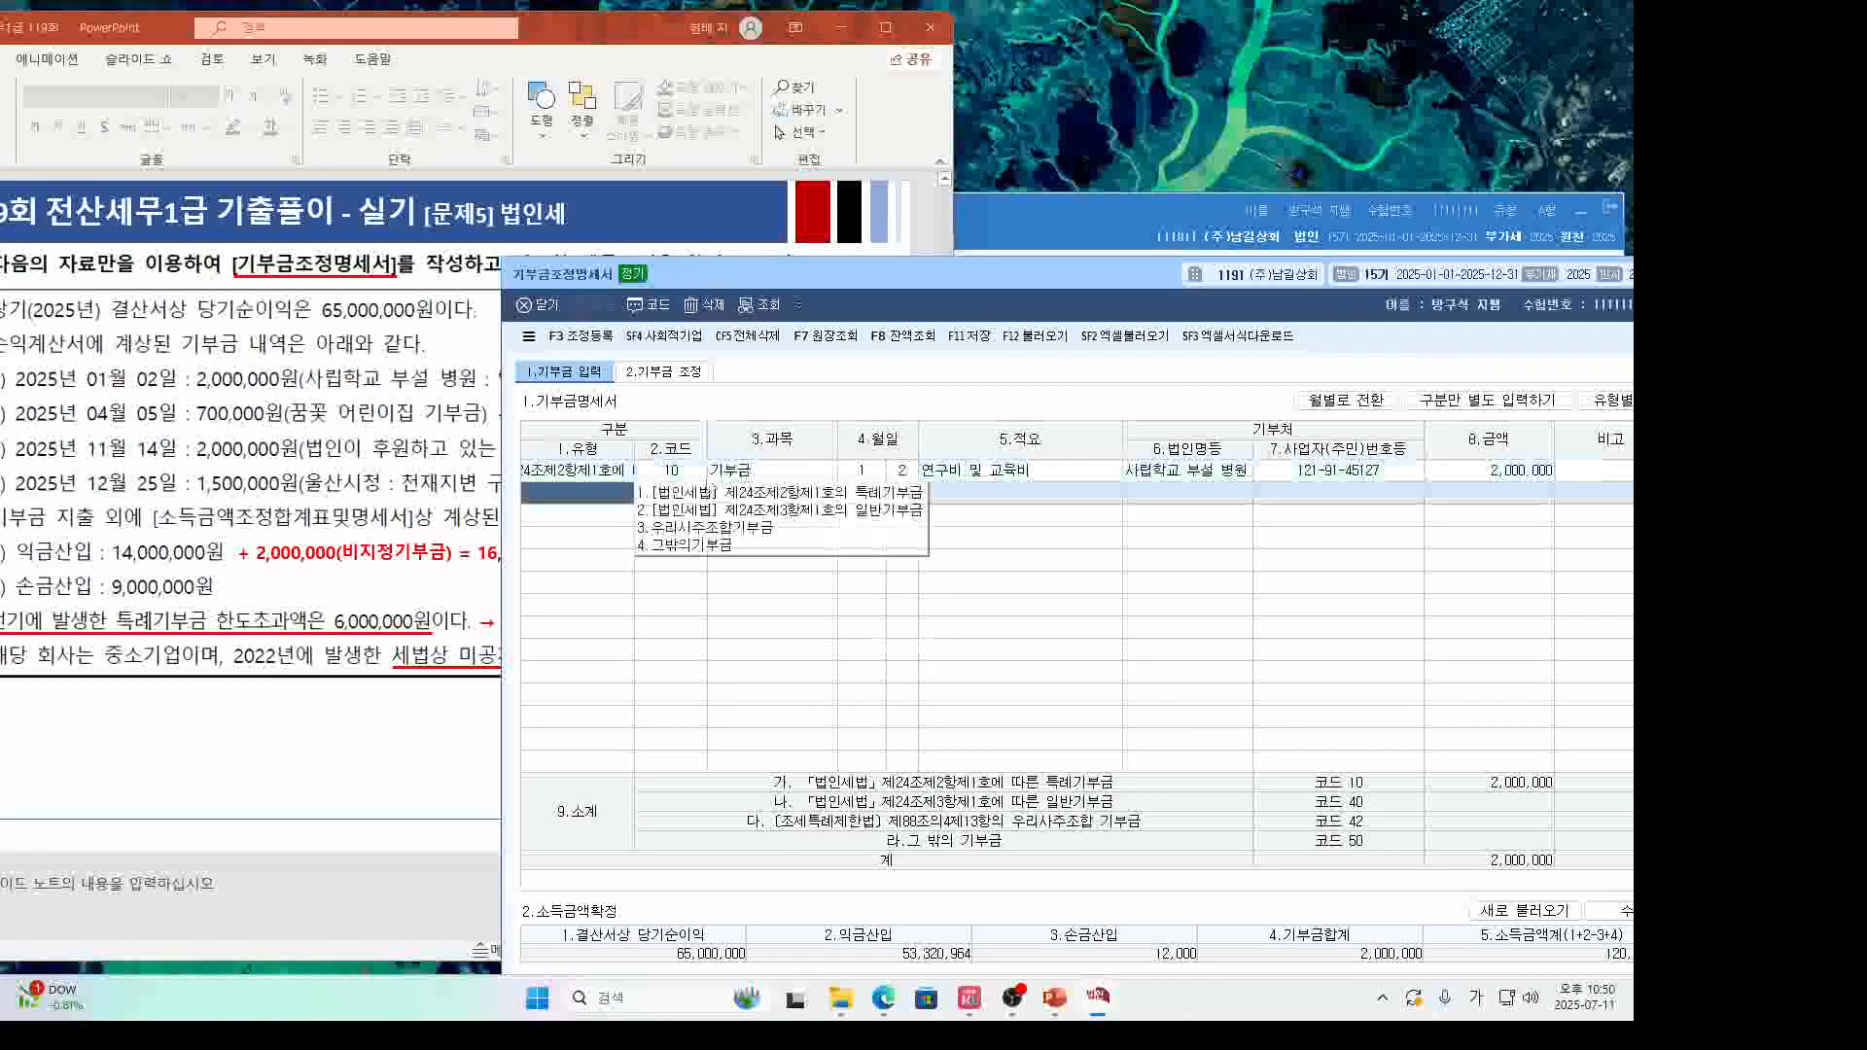
Enter the second donation as 일반기부금 dated 4/5, 어린이집 기부금, to 꿈꽃 어린이집.
{"action": "left_click", "coordinate": [754, 511]}
{"action": "left_click", "coordinate": [438, 450]}
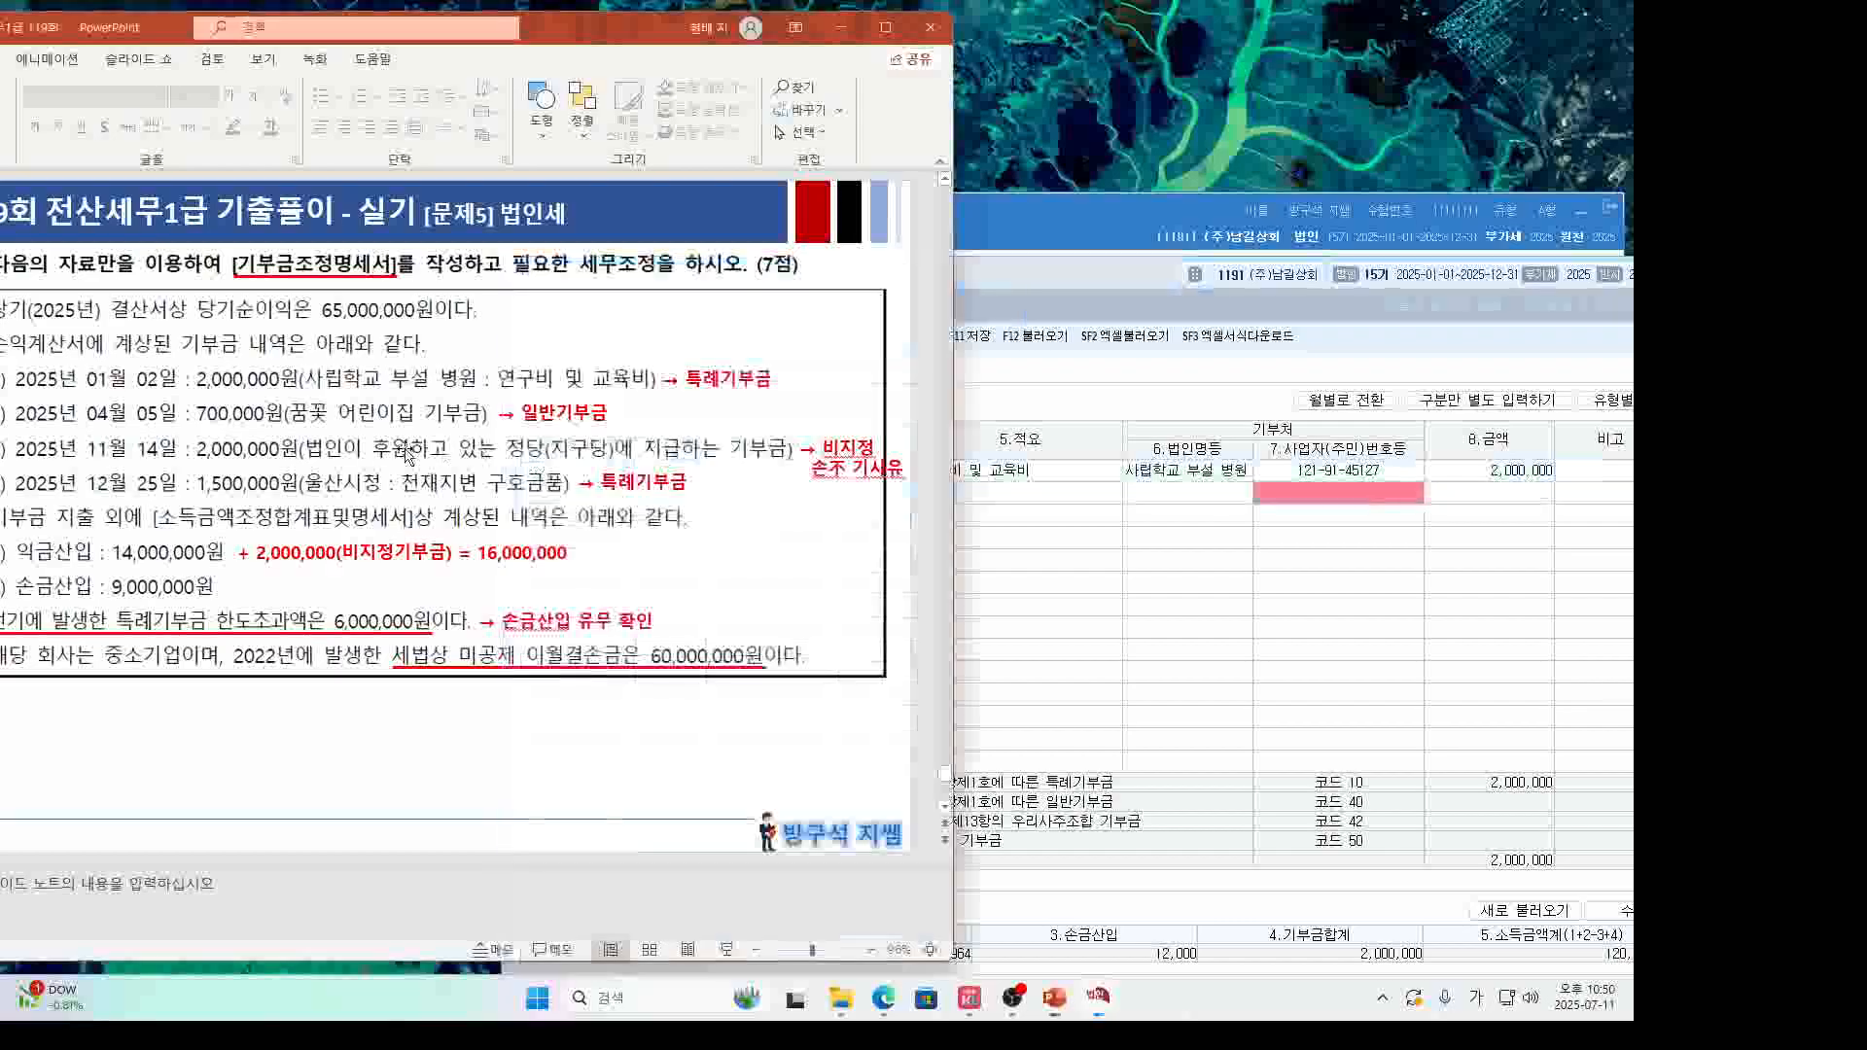
{"action": "left_click", "coordinate": [961, 514]}
{"action": "left_click", "coordinate": [856, 496]}
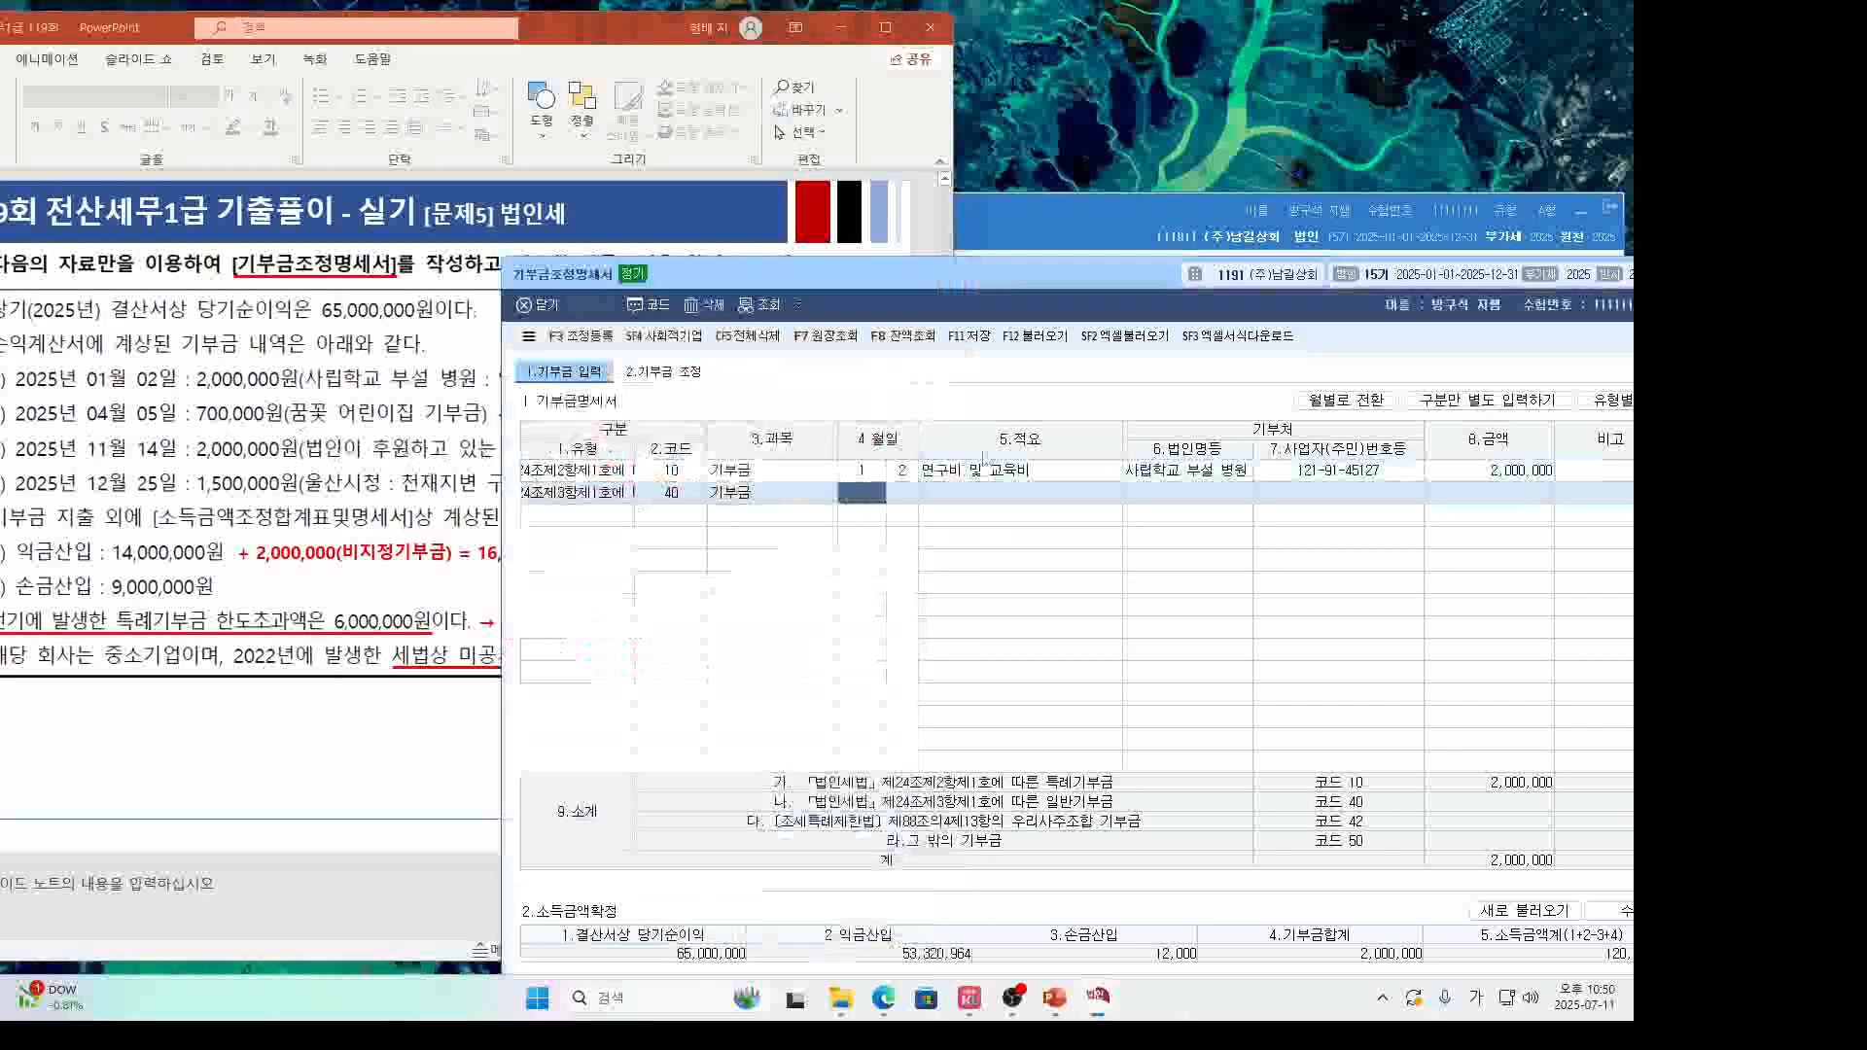
{"action": "type", "text": "4"}
{"action": "key", "text": "Return"}
{"action": "type", "text": "5"}
{"action": "key", "text": "Return"}
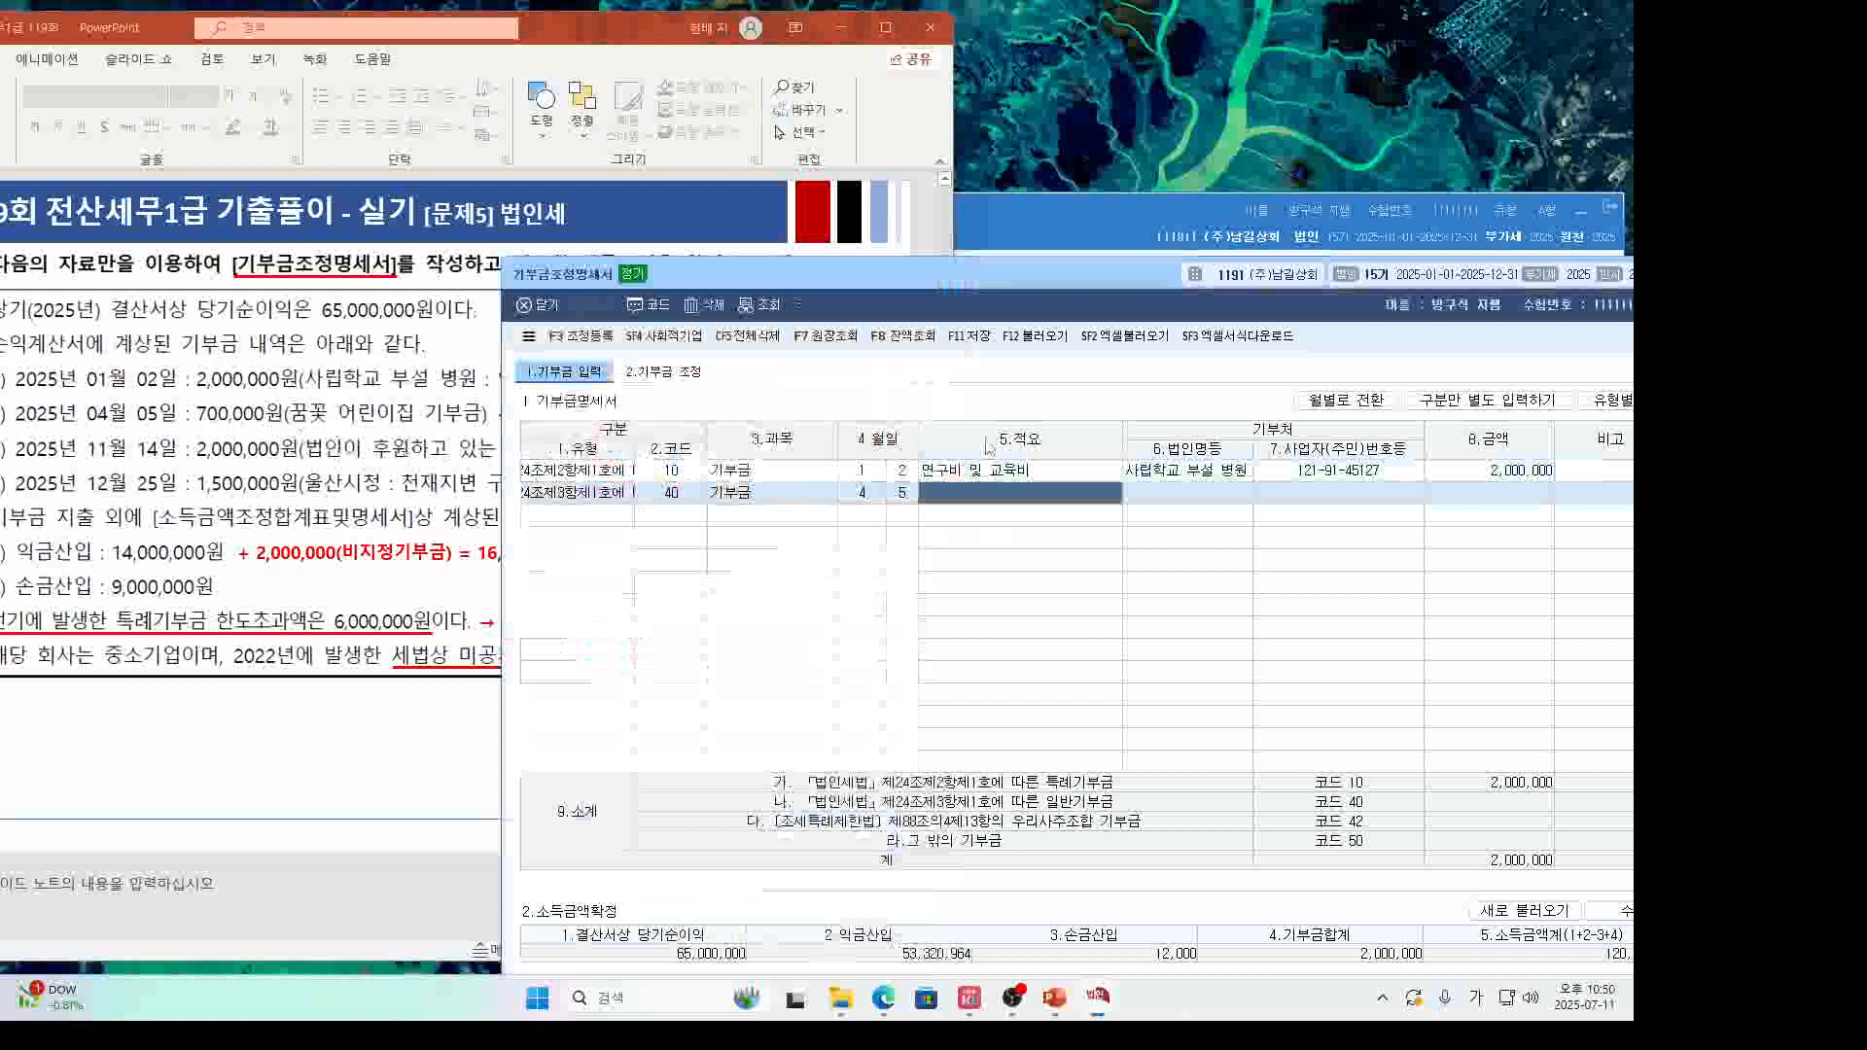
{"action": "type", "text": "어린이집 기부"}
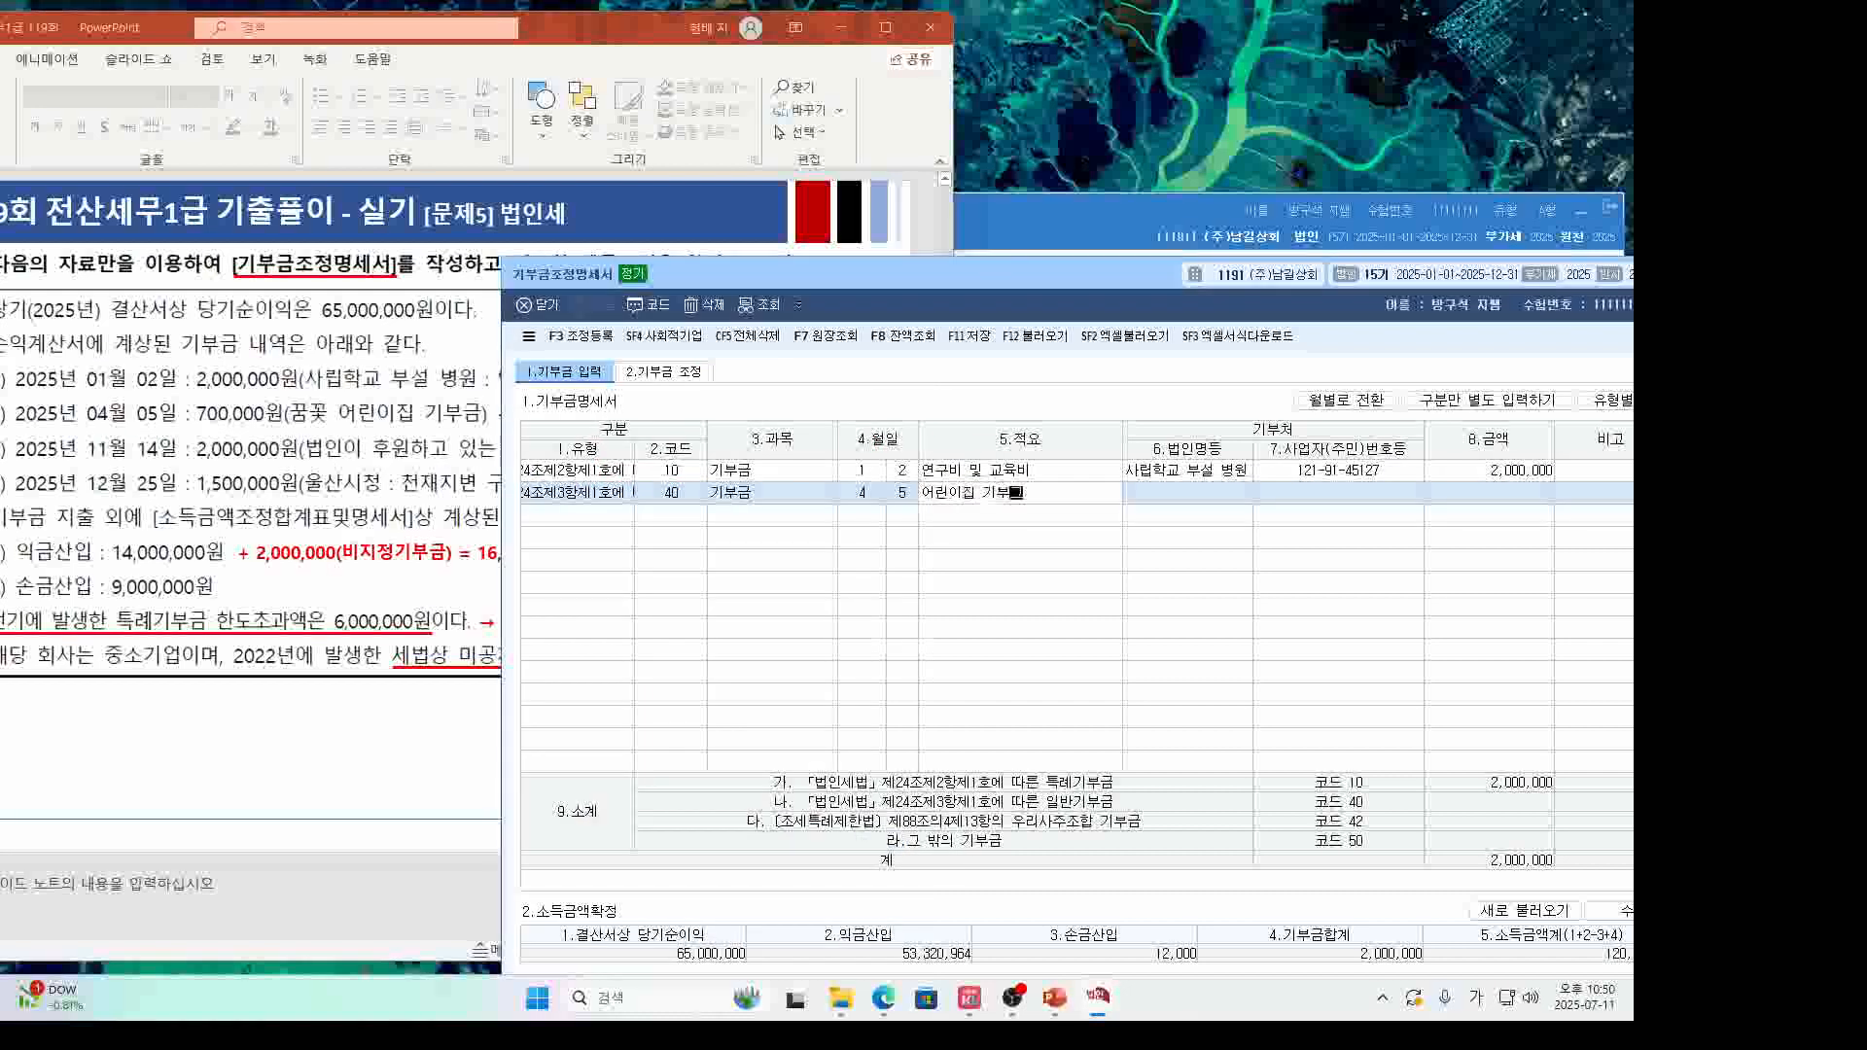
{"action": "type", "text": "금"}
{"action": "key", "text": "Return"}
{"action": "key", "text": "F2"}
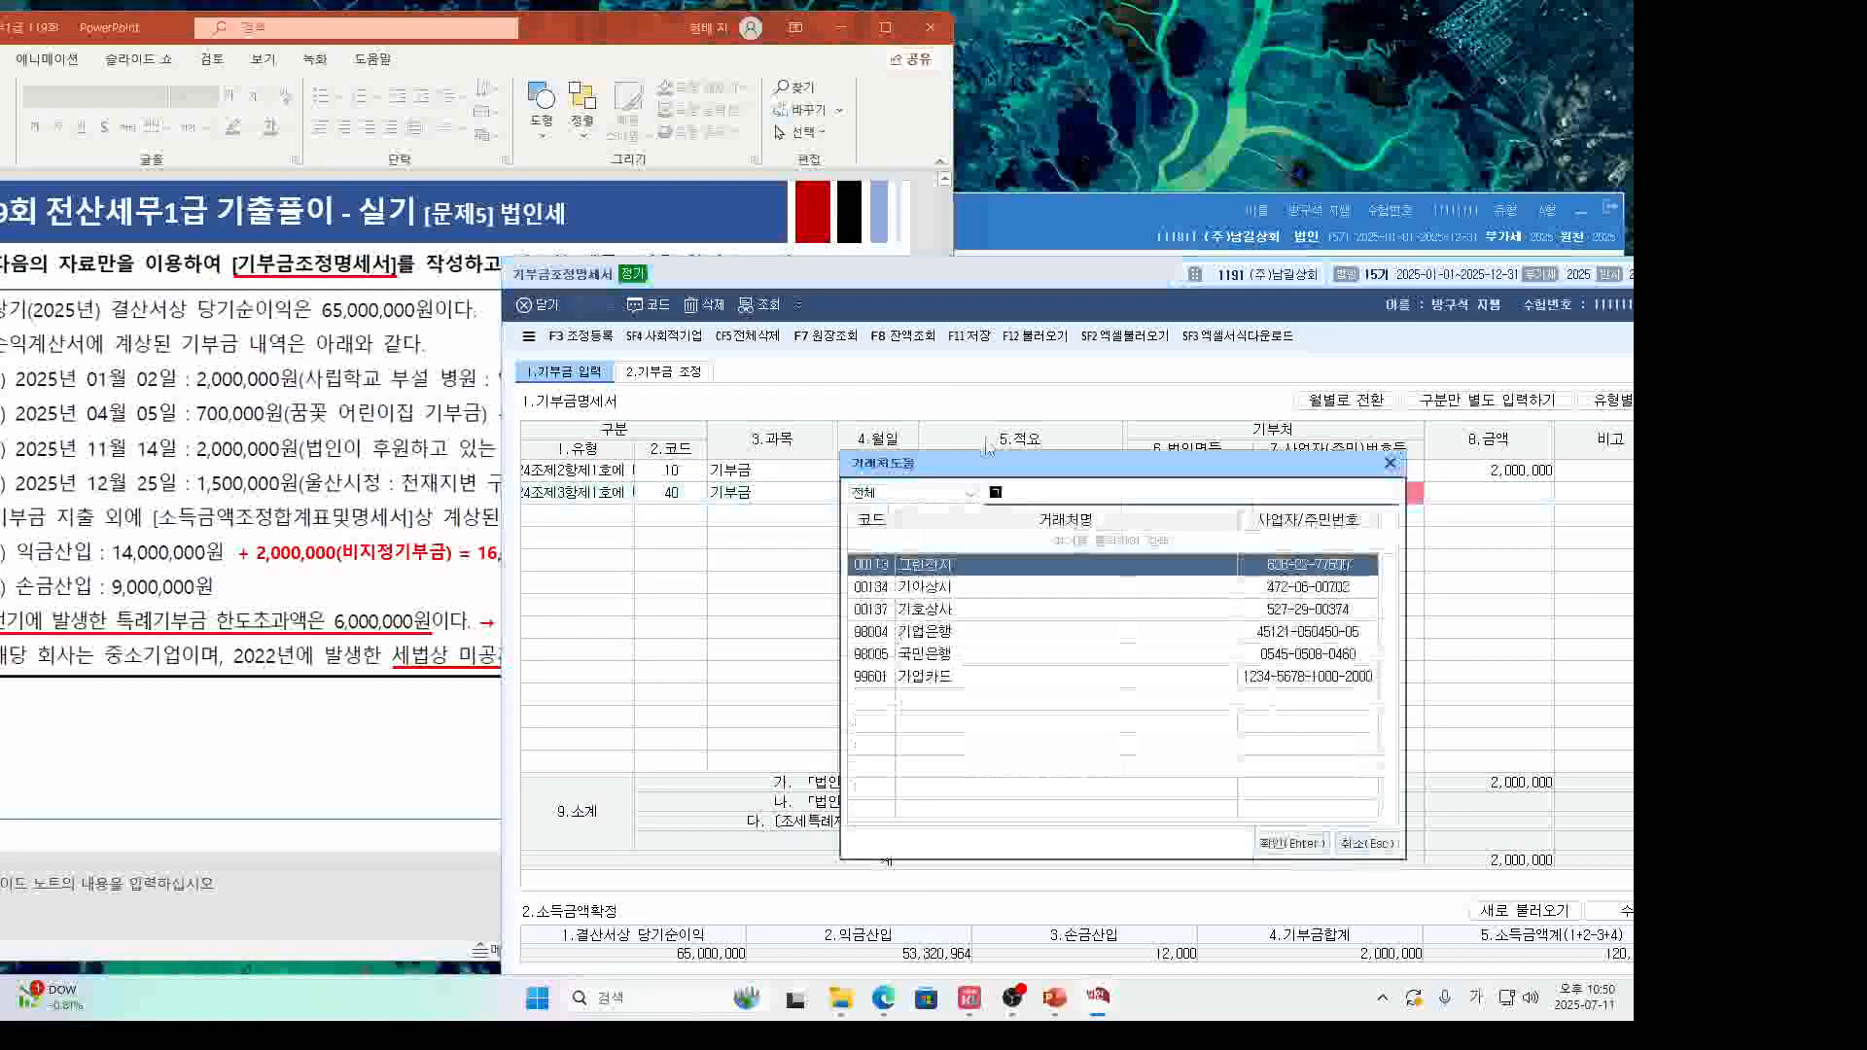
{"action": "type", "text": "꿈"}
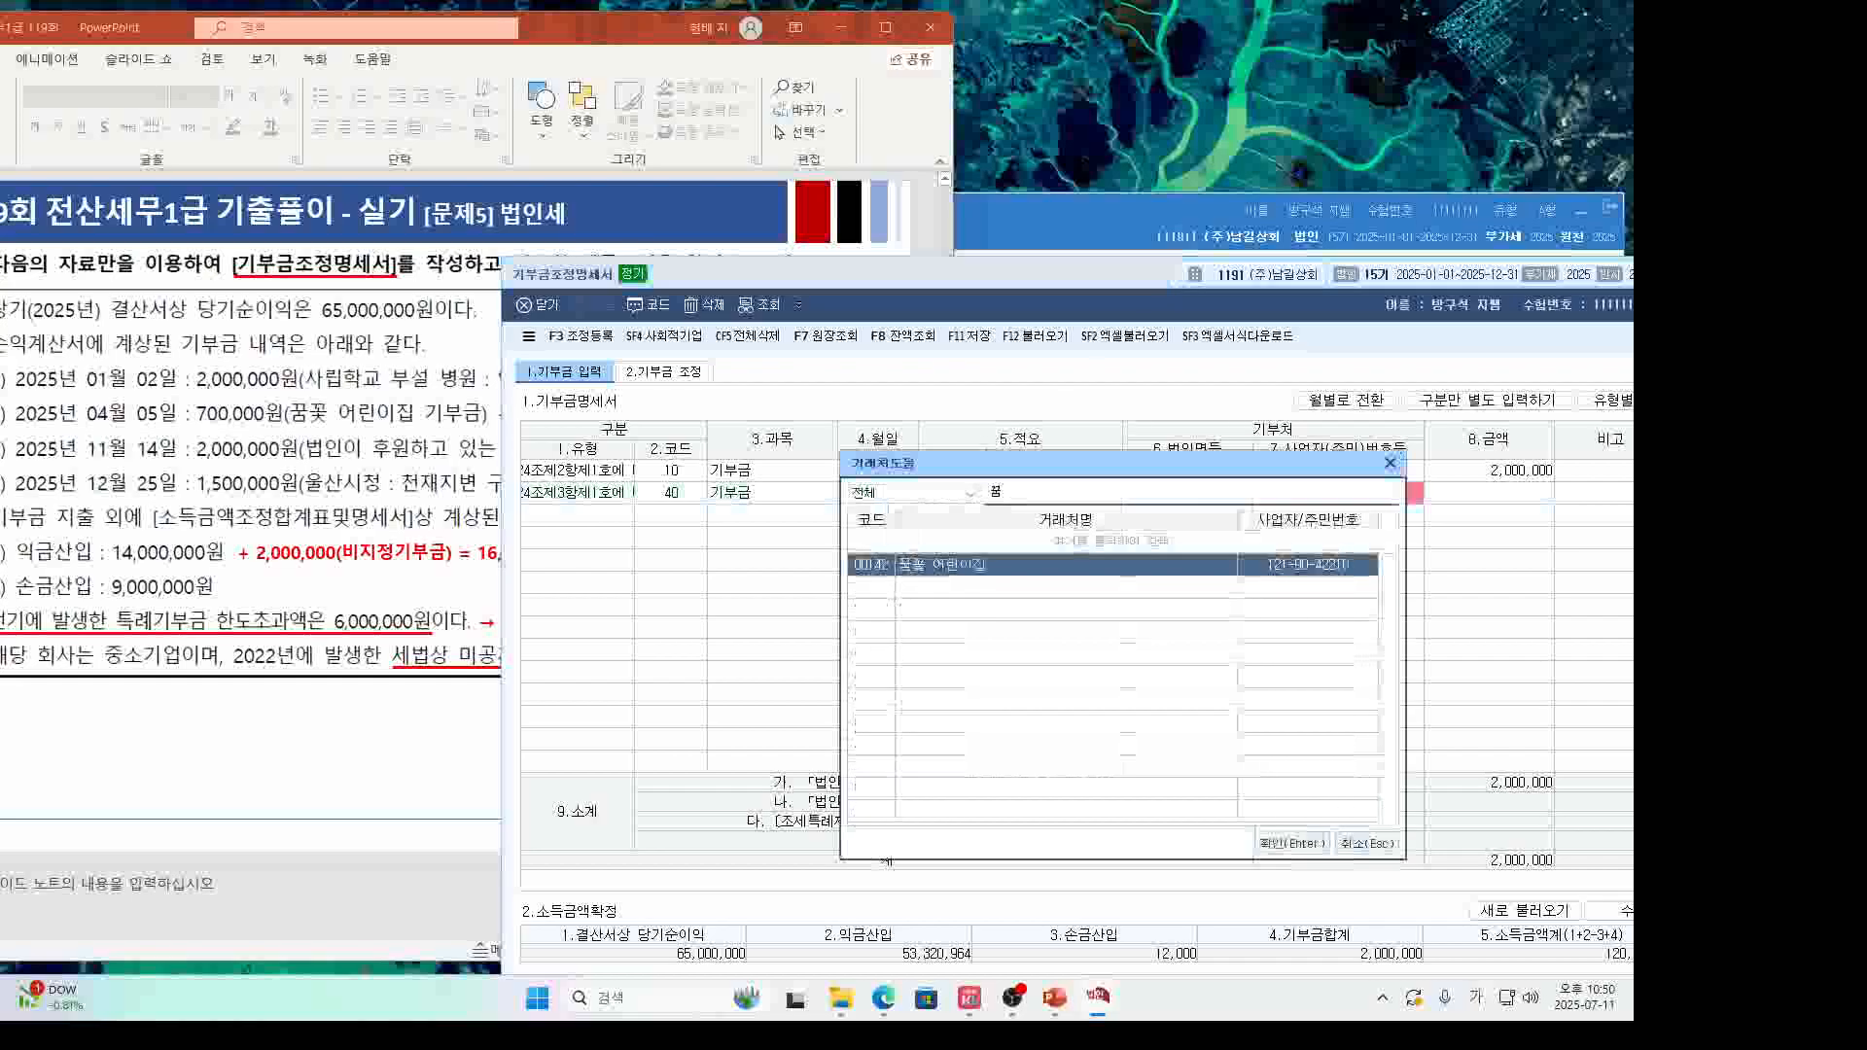
{"action": "key", "text": "Return"}
Set the second donation's amount to 700,000 and fix its description to 어린이집 기부금.
{"action": "left_click", "coordinate": [1044, 500]}
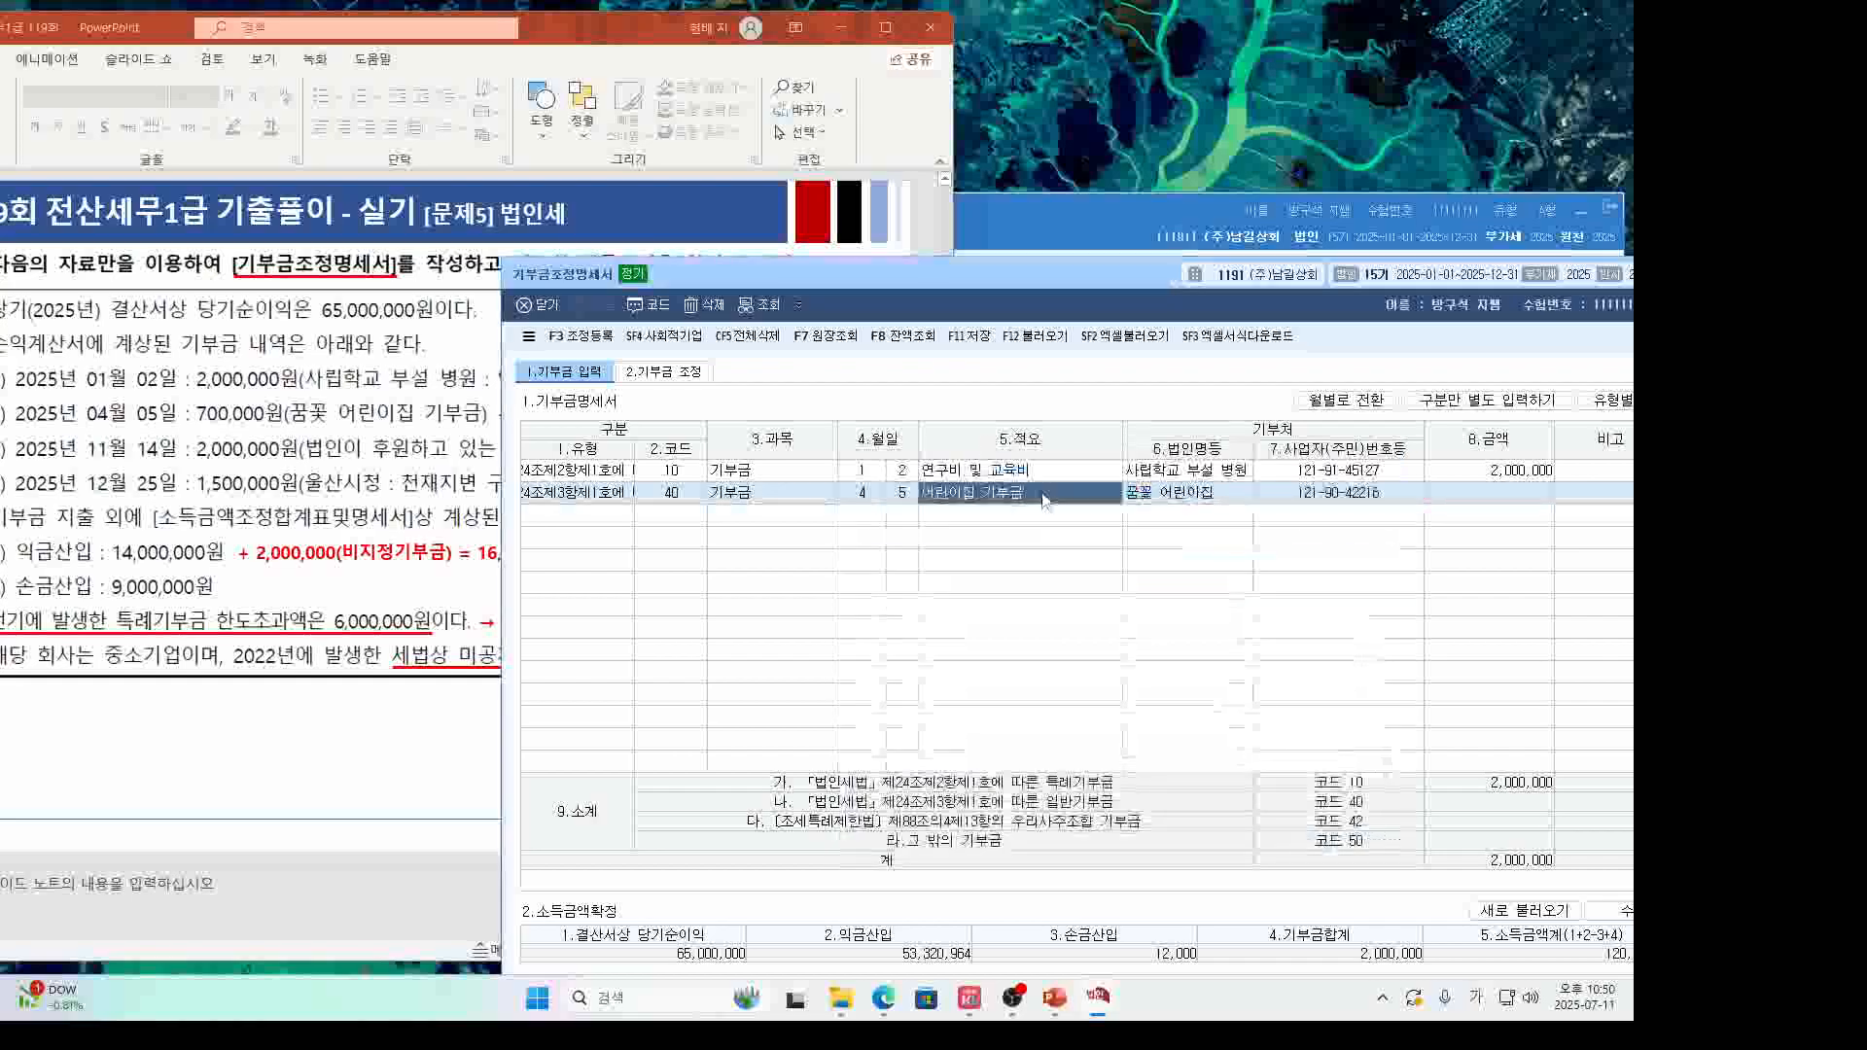
{"action": "left_click_drag", "start_coordinate": [1011, 494], "coordinate": [919, 494]}
{"action": "key", "text": "Delete"}
{"action": "key", "text": "Delete"}
{"action": "key", "text": "Delete"}
{"action": "left_click", "coordinate": [1184, 499]}
{"action": "left_click", "coordinate": [1450, 494]}
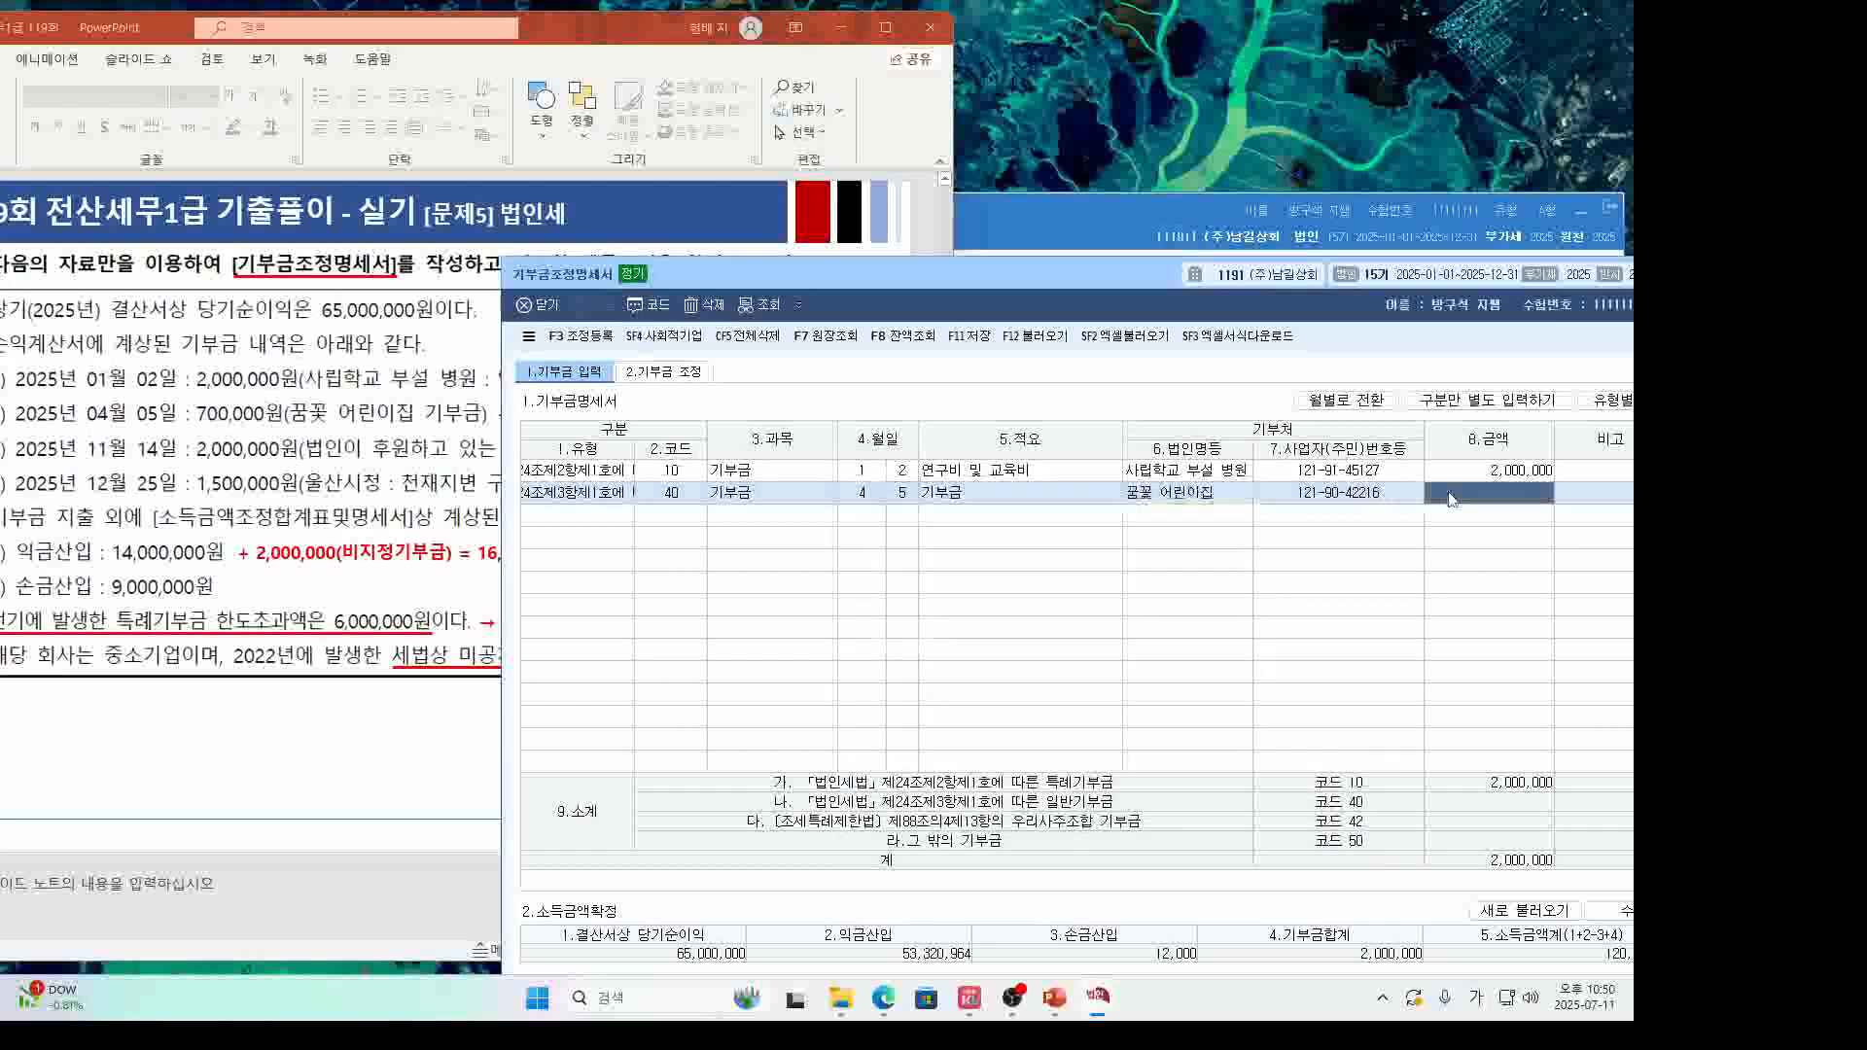
{"action": "type", "text": "700000"}
{"action": "key", "text": "Return"}
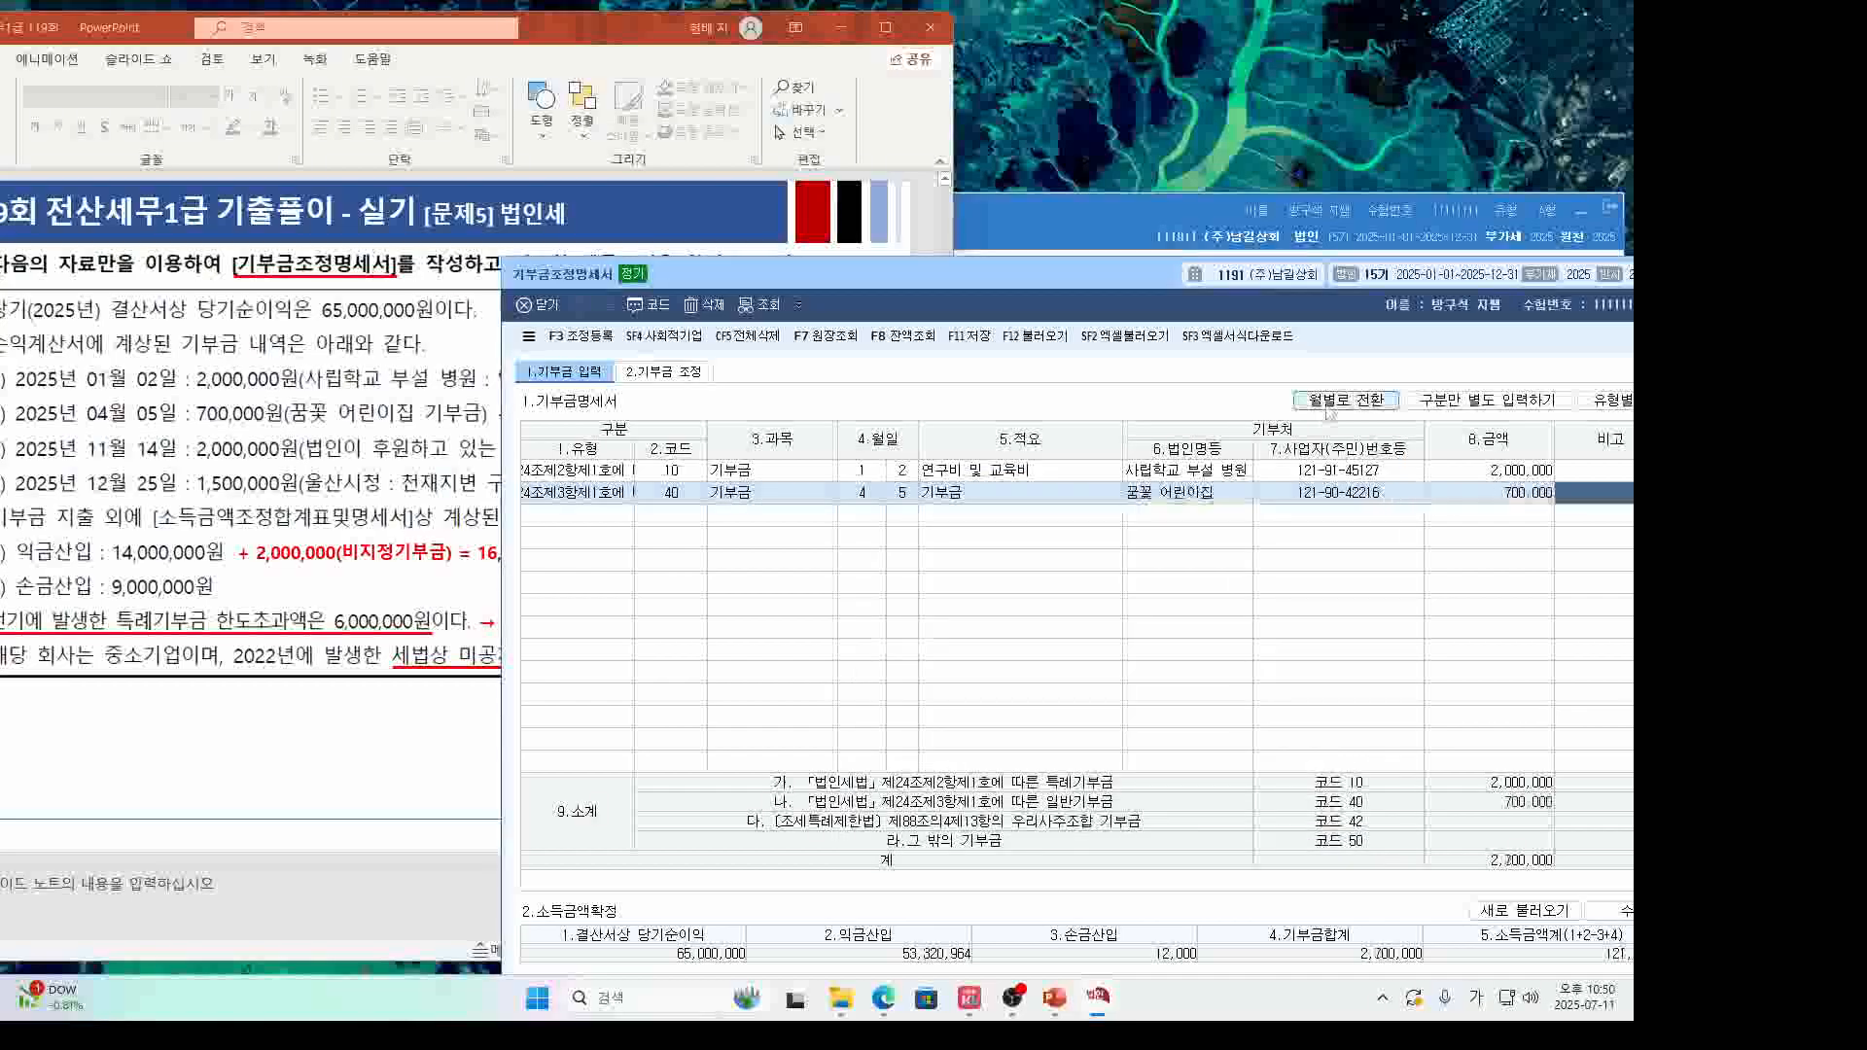
{"action": "left_click", "coordinate": [756, 498]}
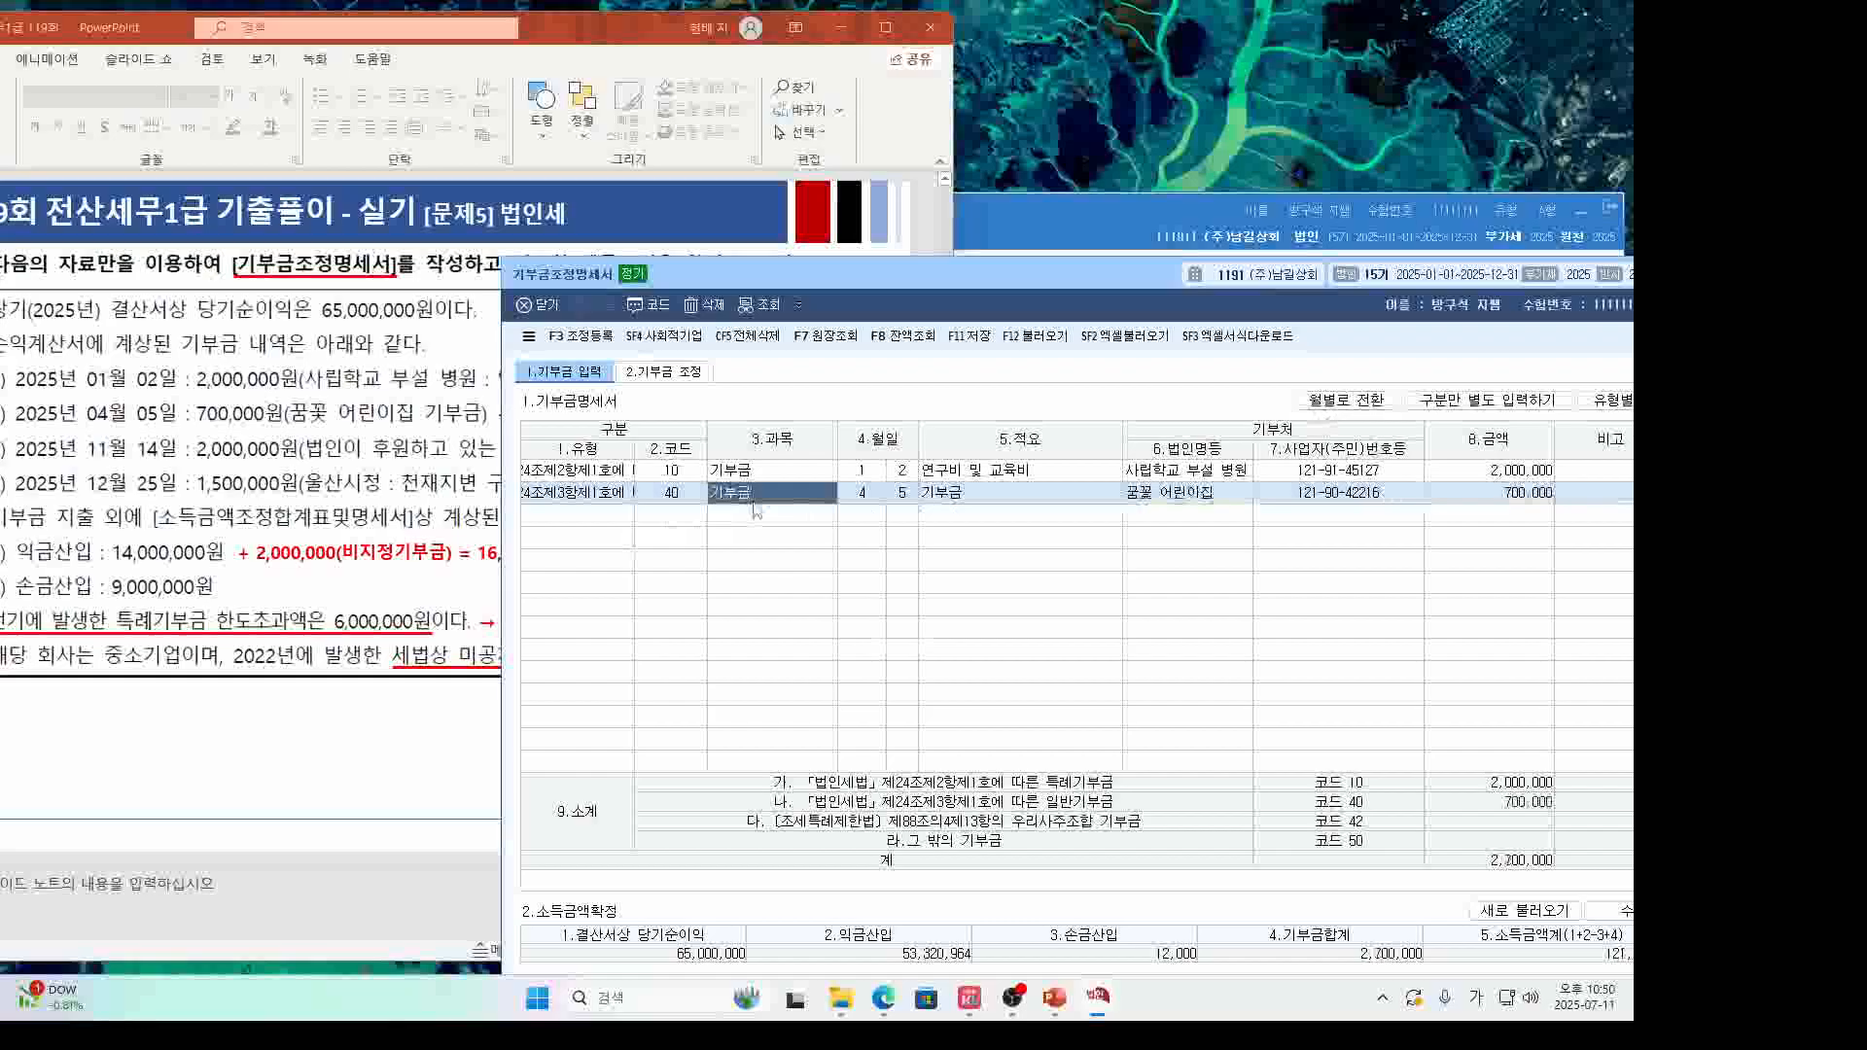
{"action": "left_click", "coordinate": [956, 494]}
{"action": "type", "text": "어린이집 기부금"}
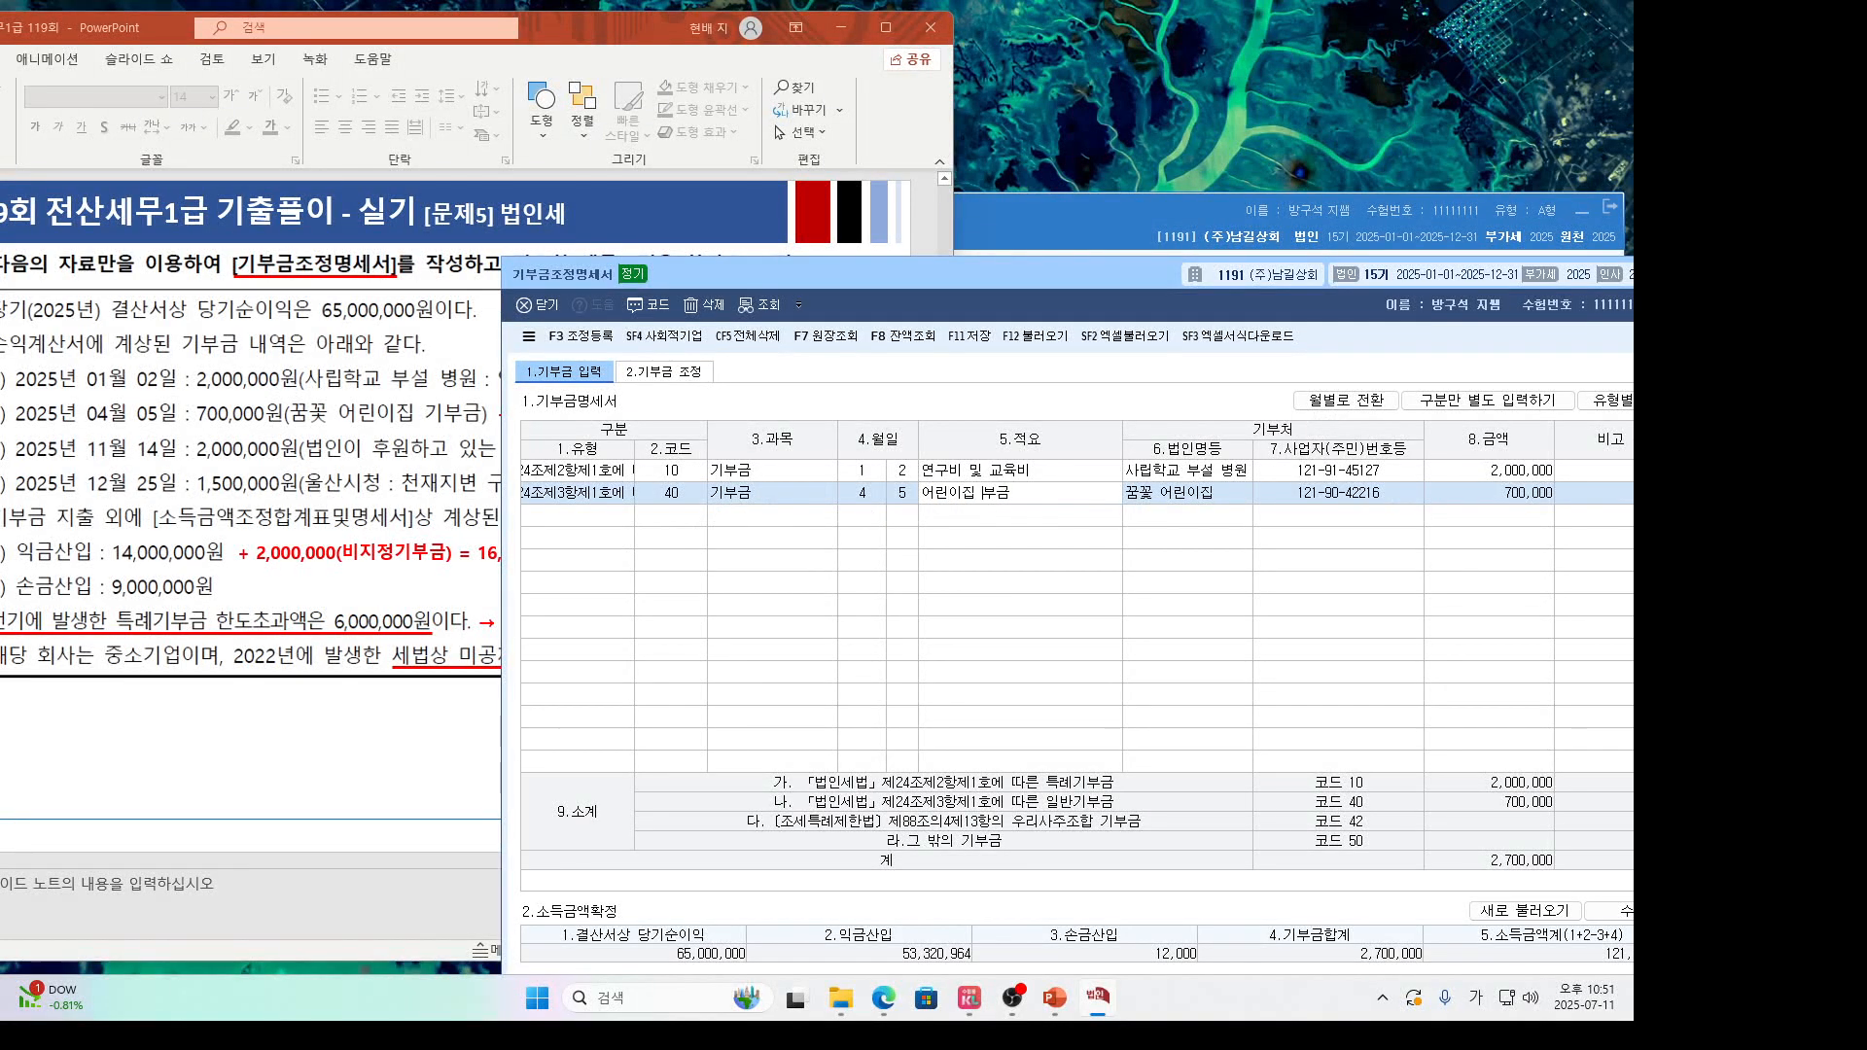
{"action": "key", "text": "Return"}
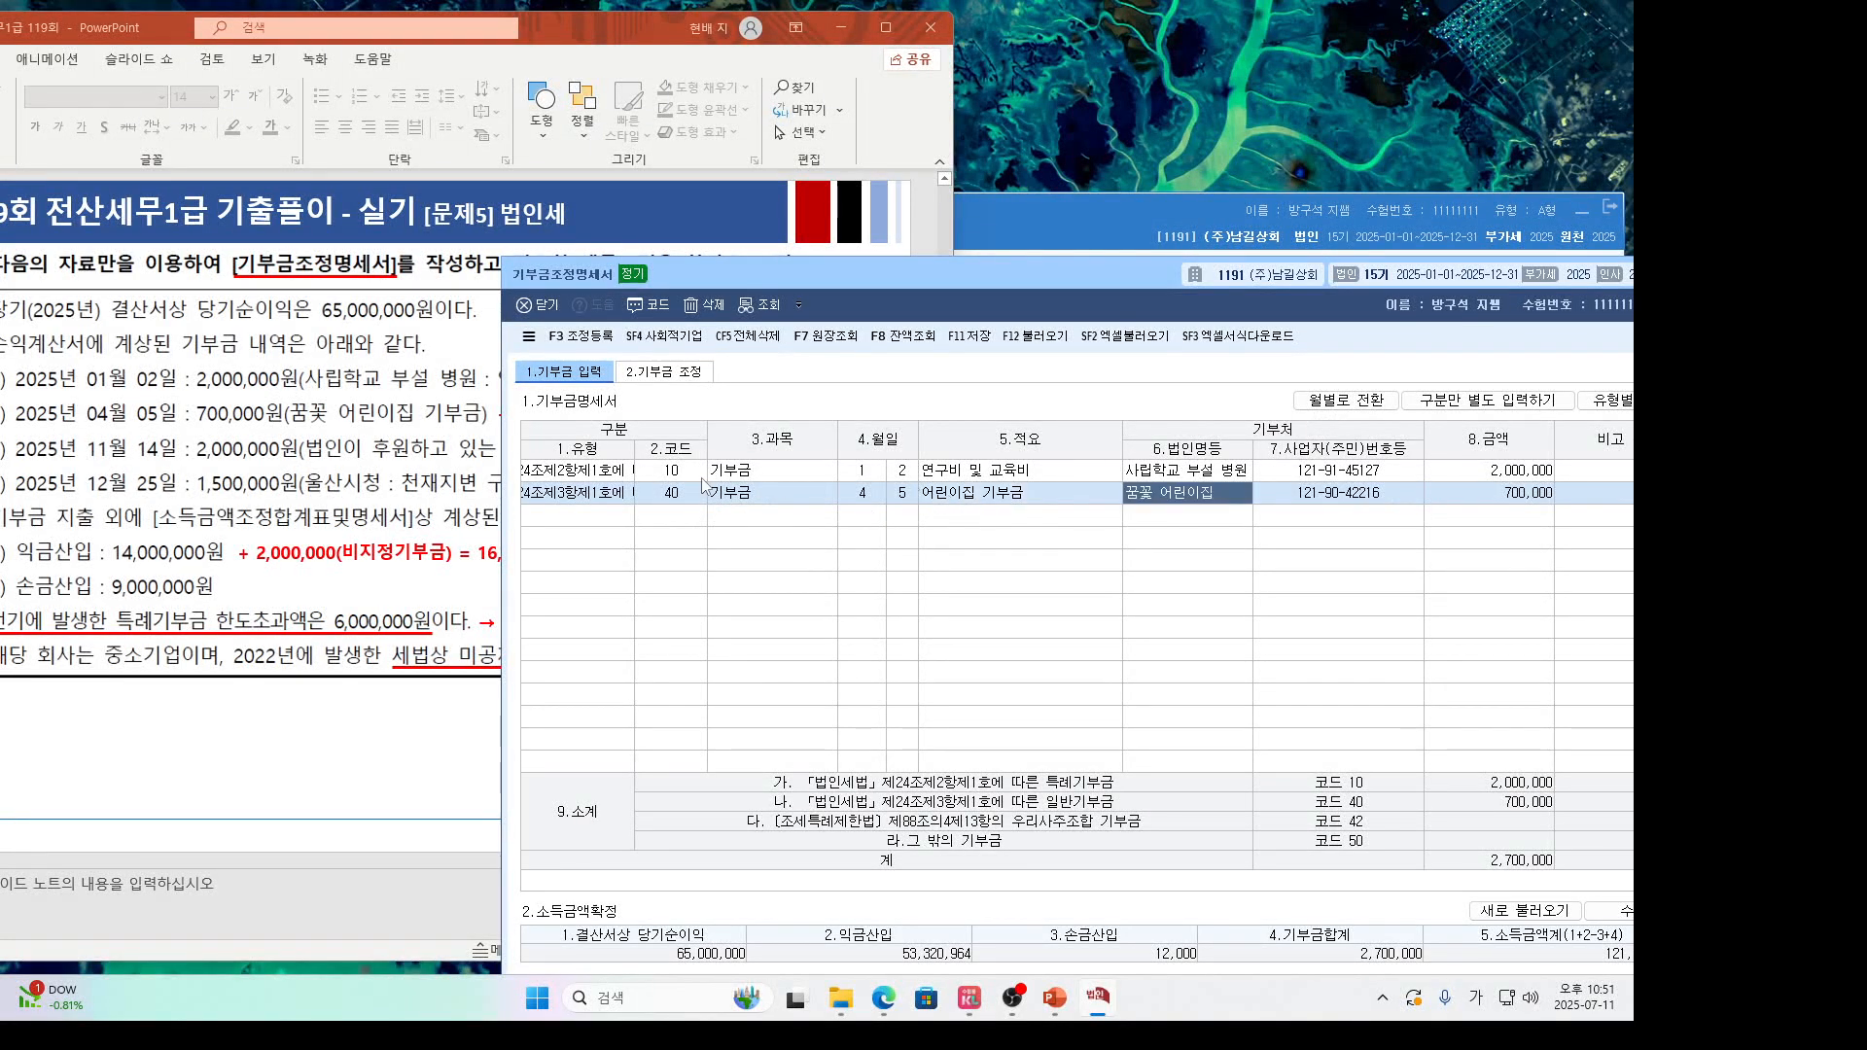
Add a third row of type 기타 (code 50) dated 11/14.
{"action": "left_click", "coordinate": [454, 483]}
{"action": "left_click", "coordinate": [716, 567]}
{"action": "left_click", "coordinate": [618, 523]}
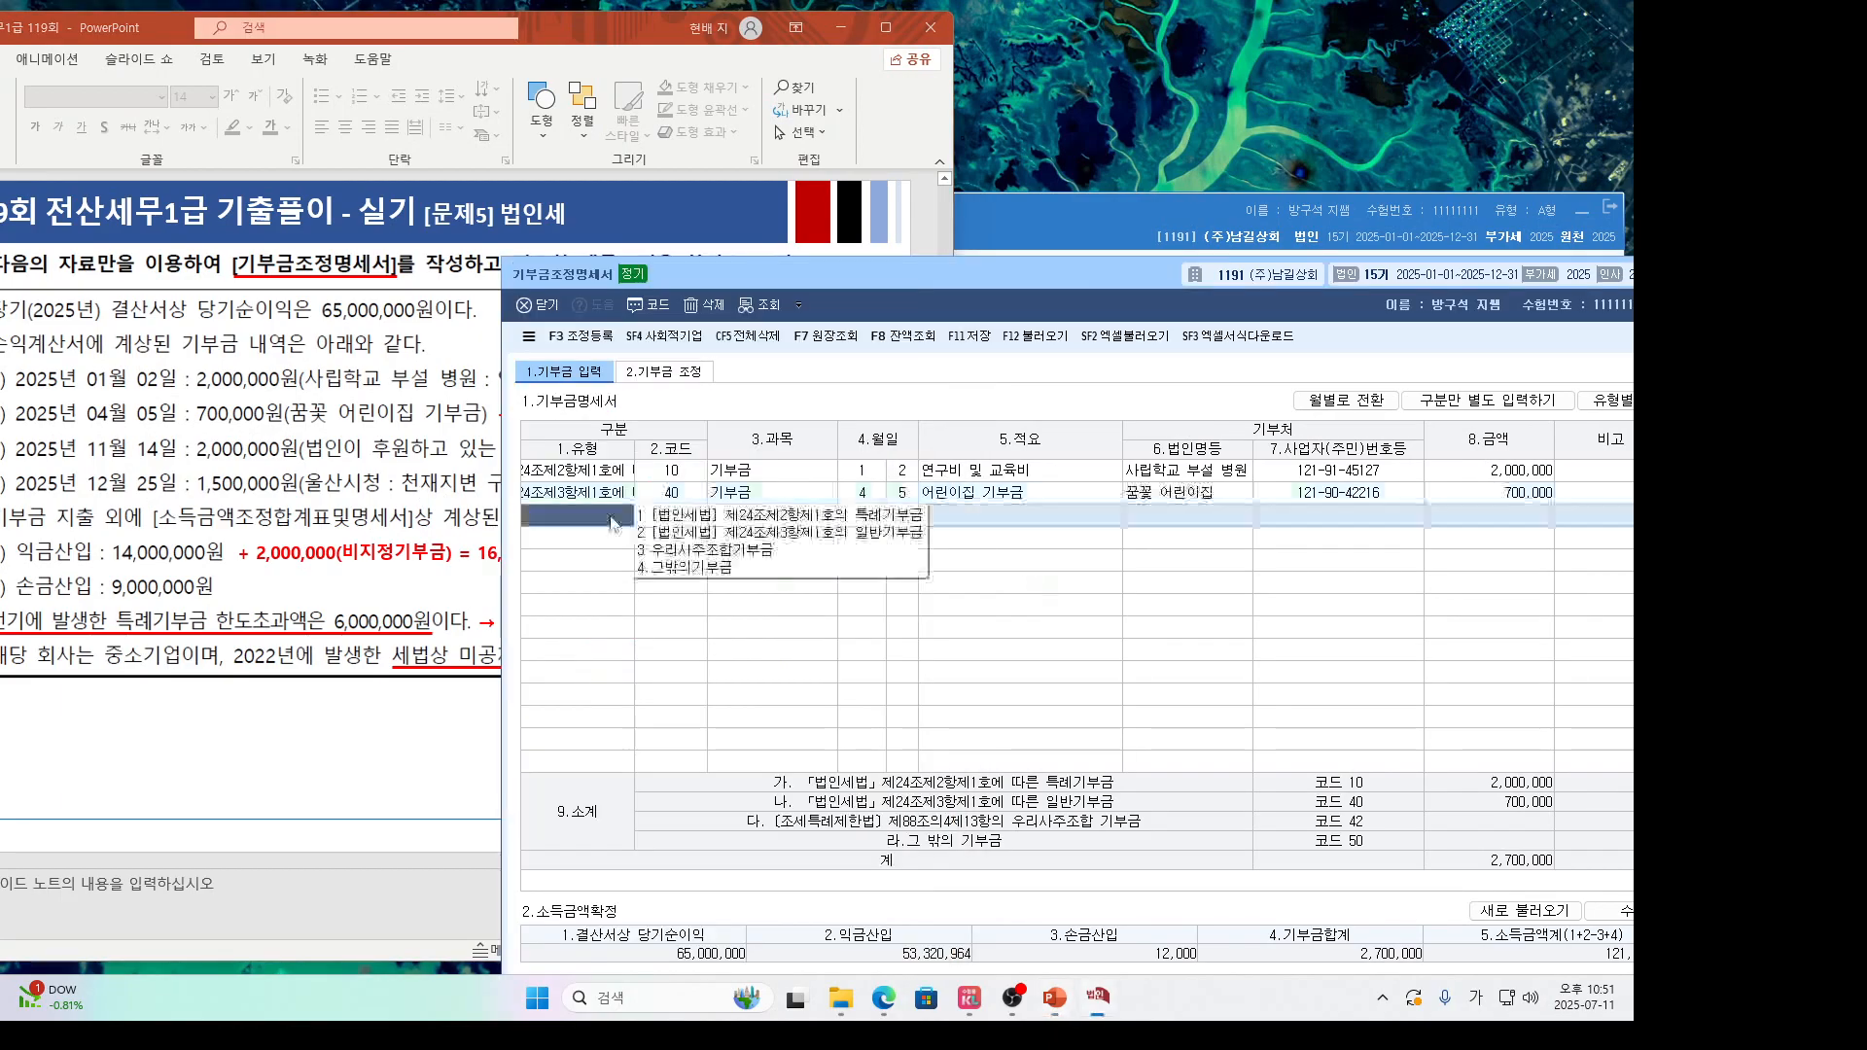
{"action": "left_click", "coordinate": [674, 569]}
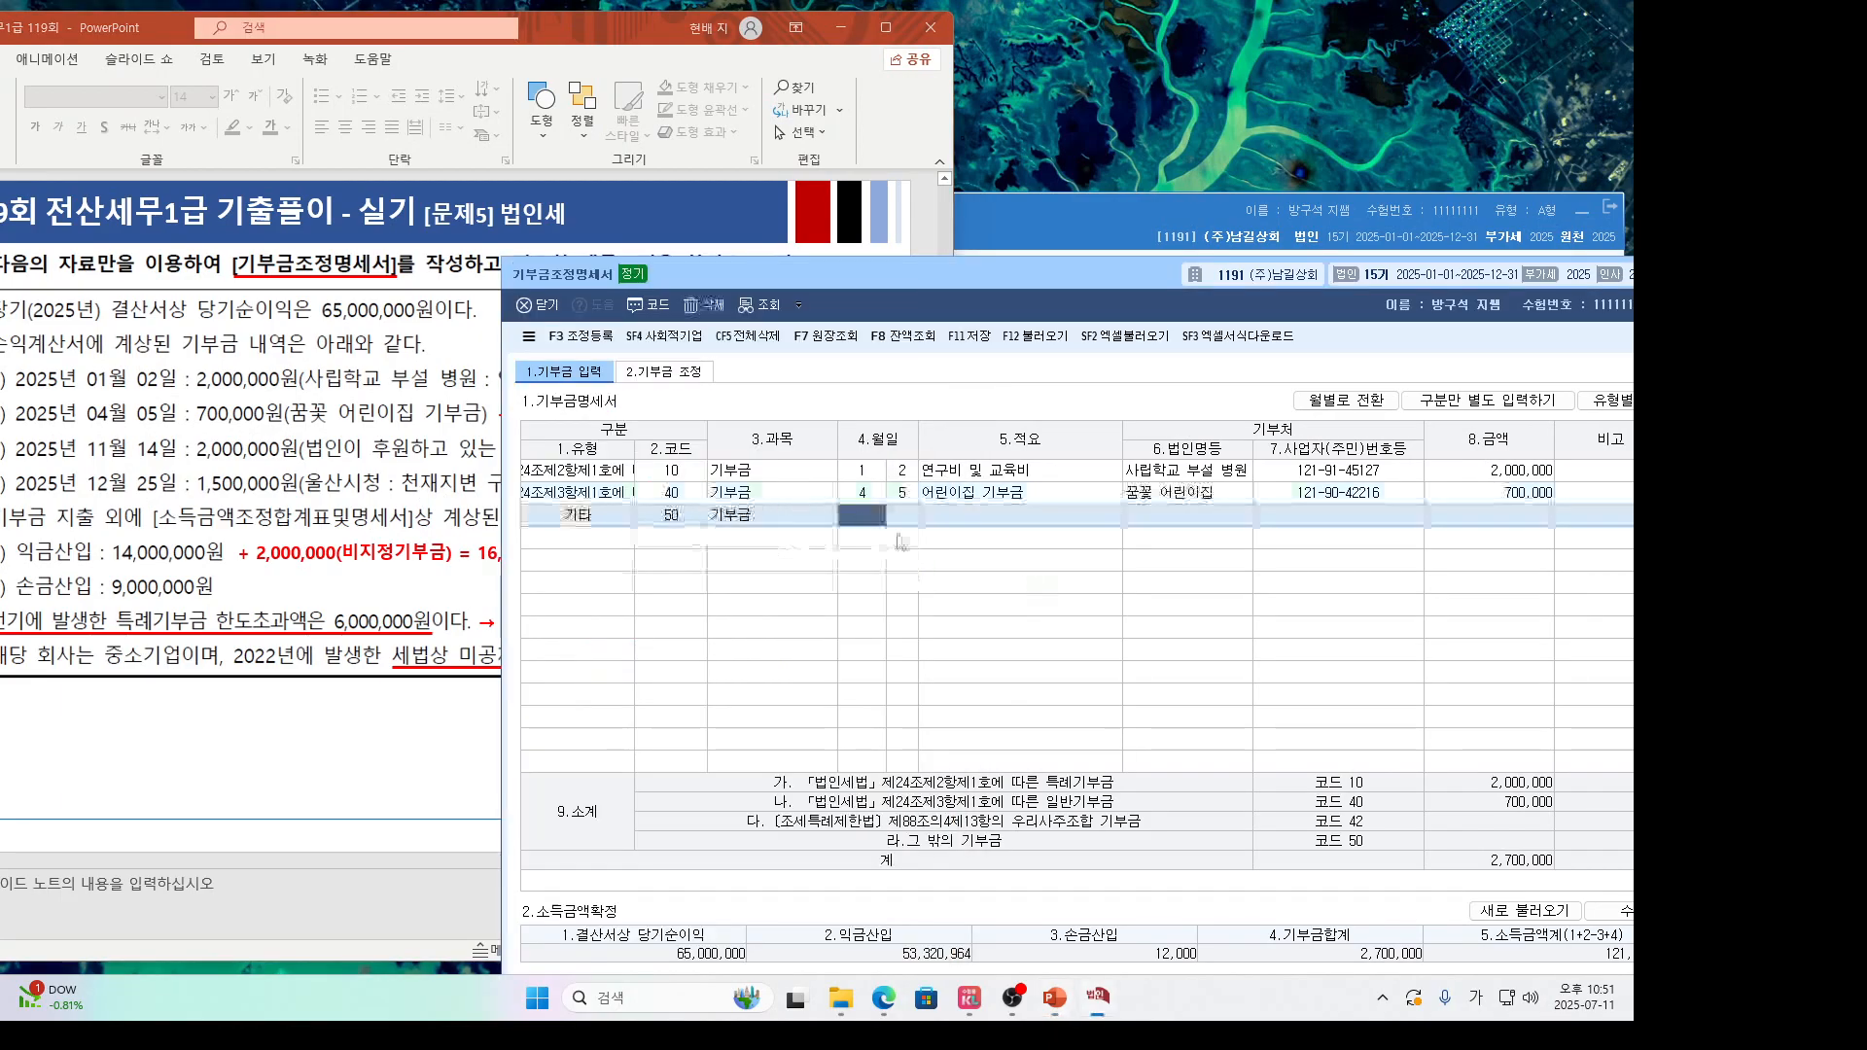
{"action": "type", "text": "11"}
{"action": "key", "text": "Return"}
{"action": "type", "text": "14"}
{"action": "key", "text": "Return"}
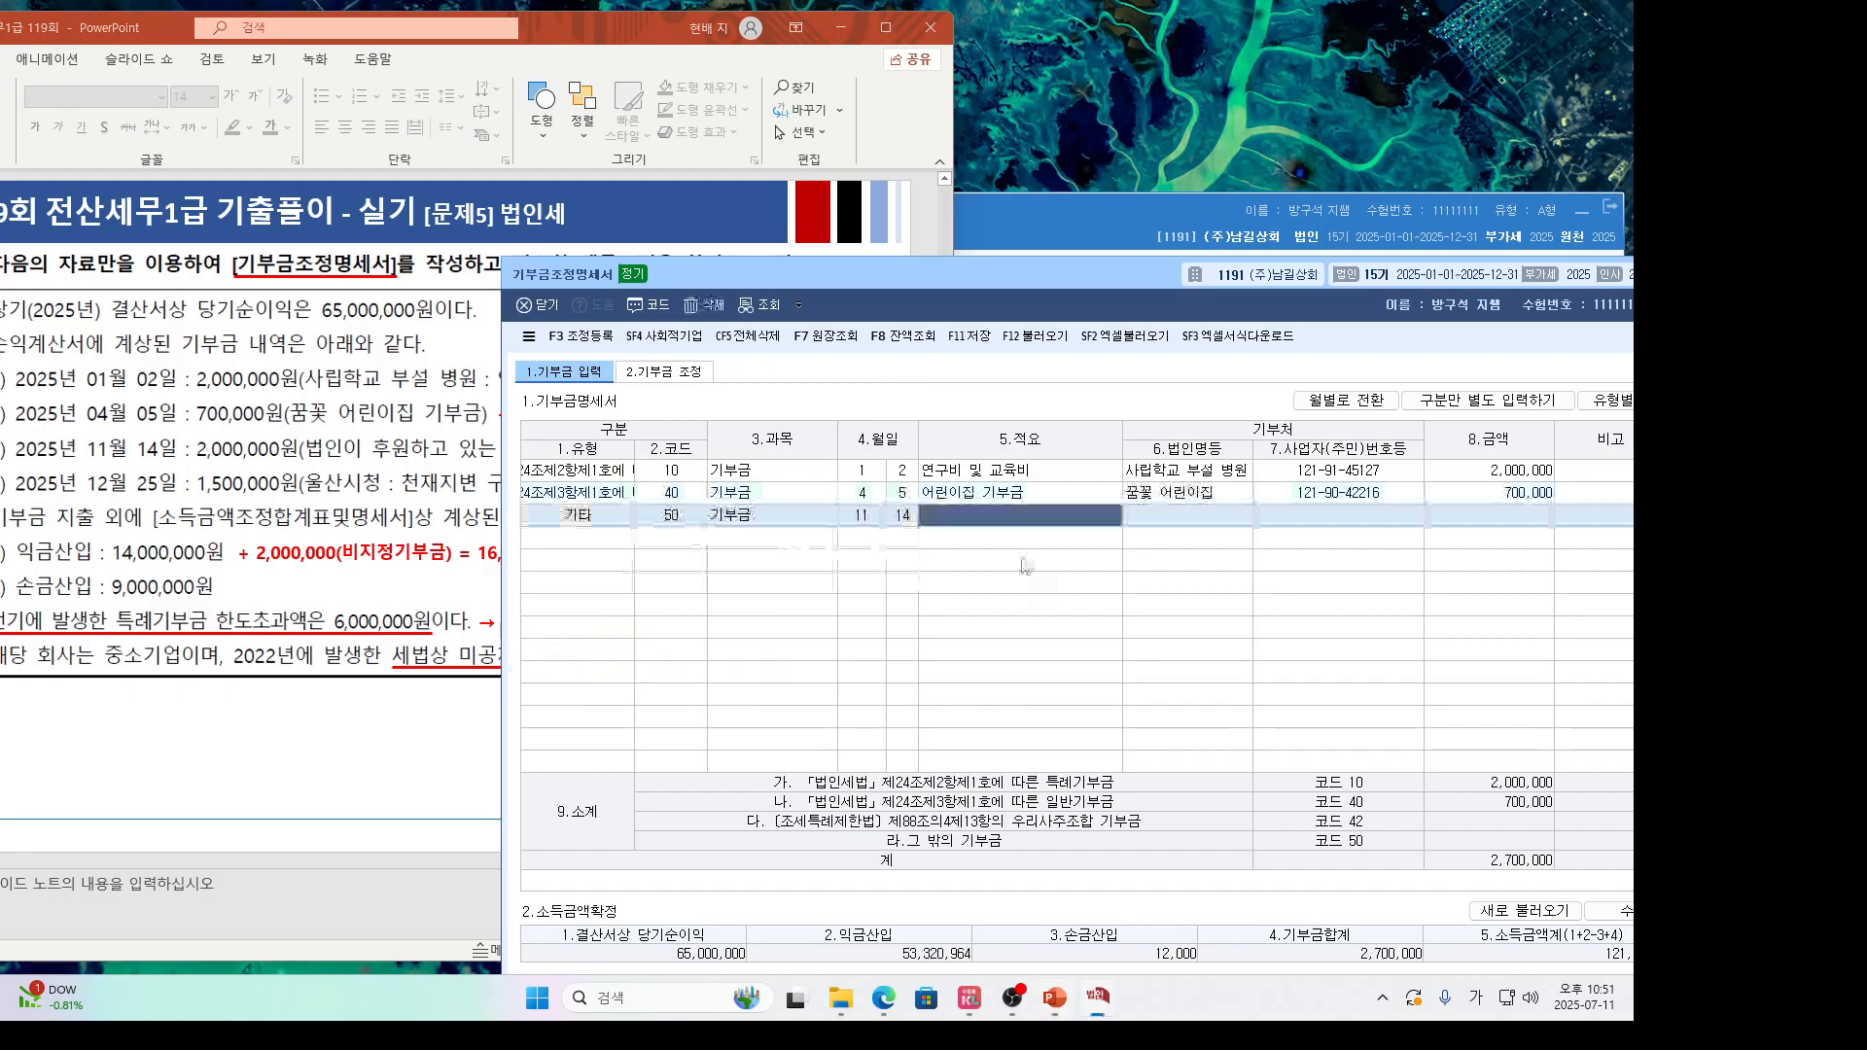
Complete the third row as 정당 기부금 to 지구당 for 2,000,000.
{"action": "left_click", "coordinate": [430, 478]}
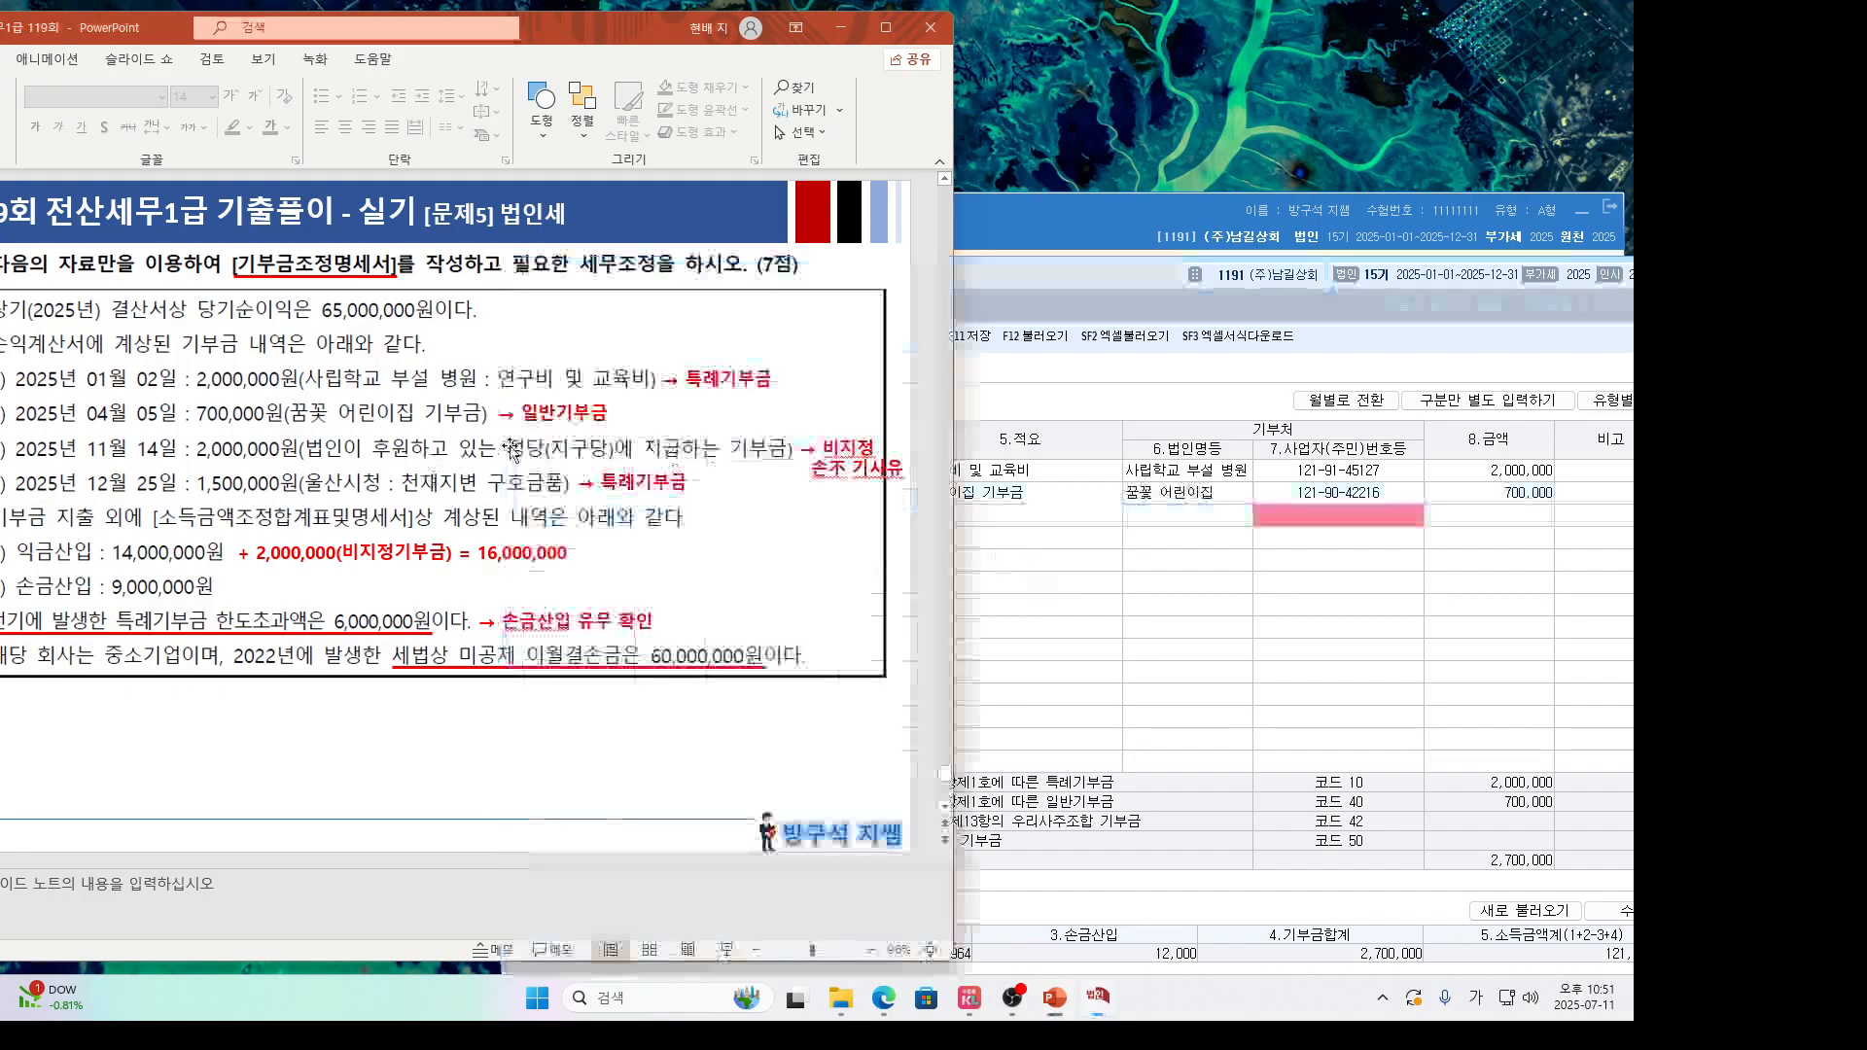
{"action": "left_click", "coordinate": [983, 532]}
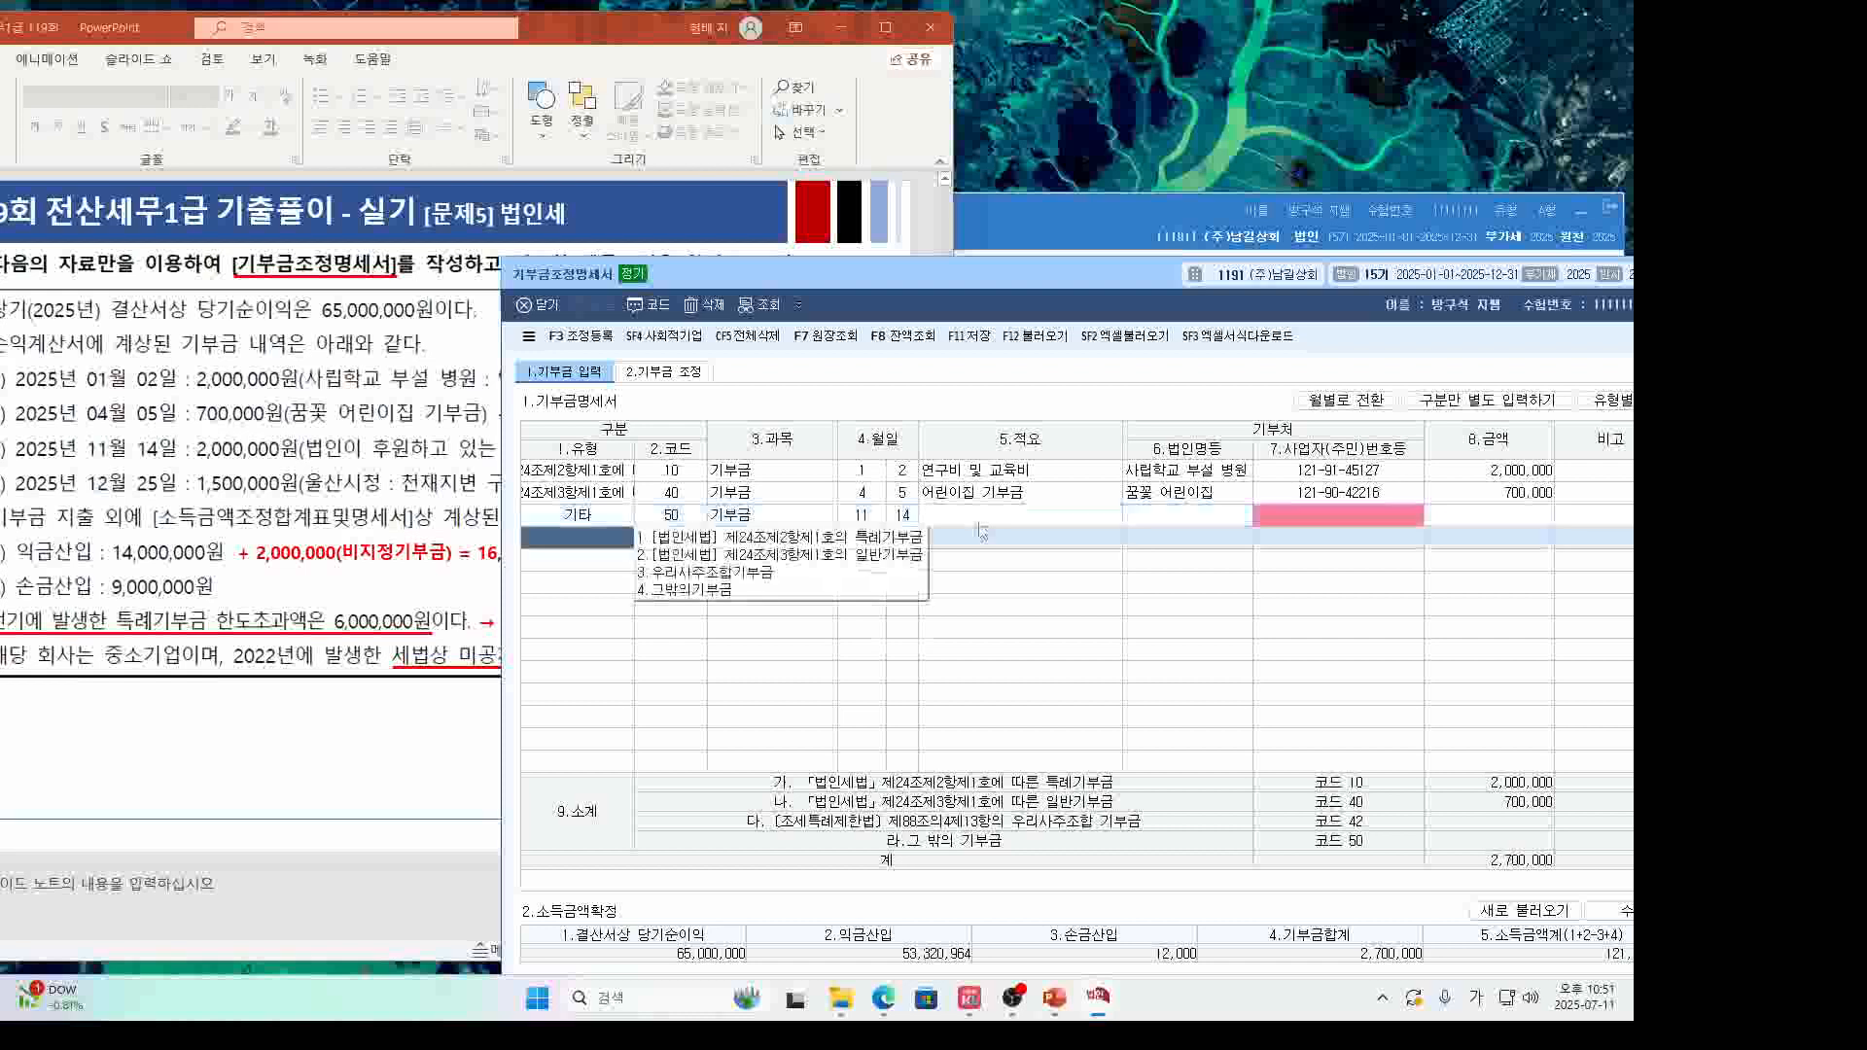
{"action": "left_click", "coordinate": [980, 518]}
{"action": "type", "text": "정당 기부금"}
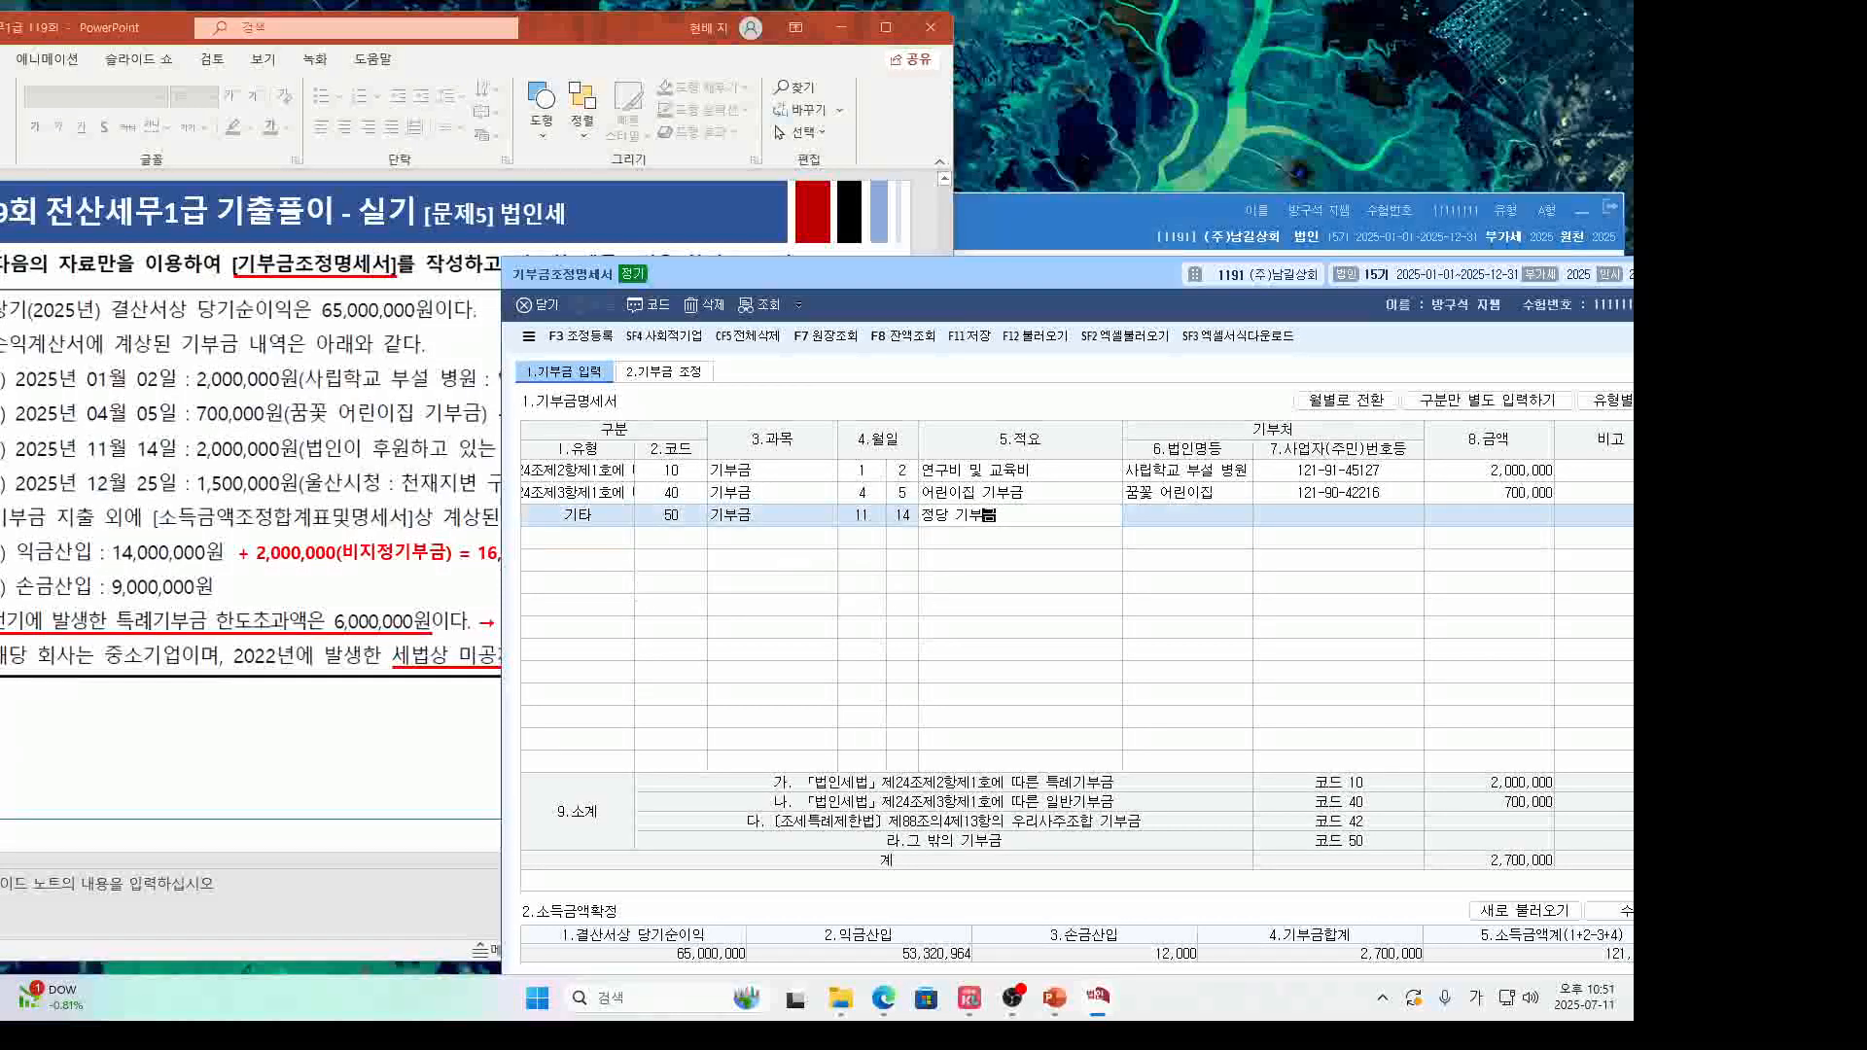
{"action": "key", "text": "Return"}
{"action": "key", "text": "F2"}
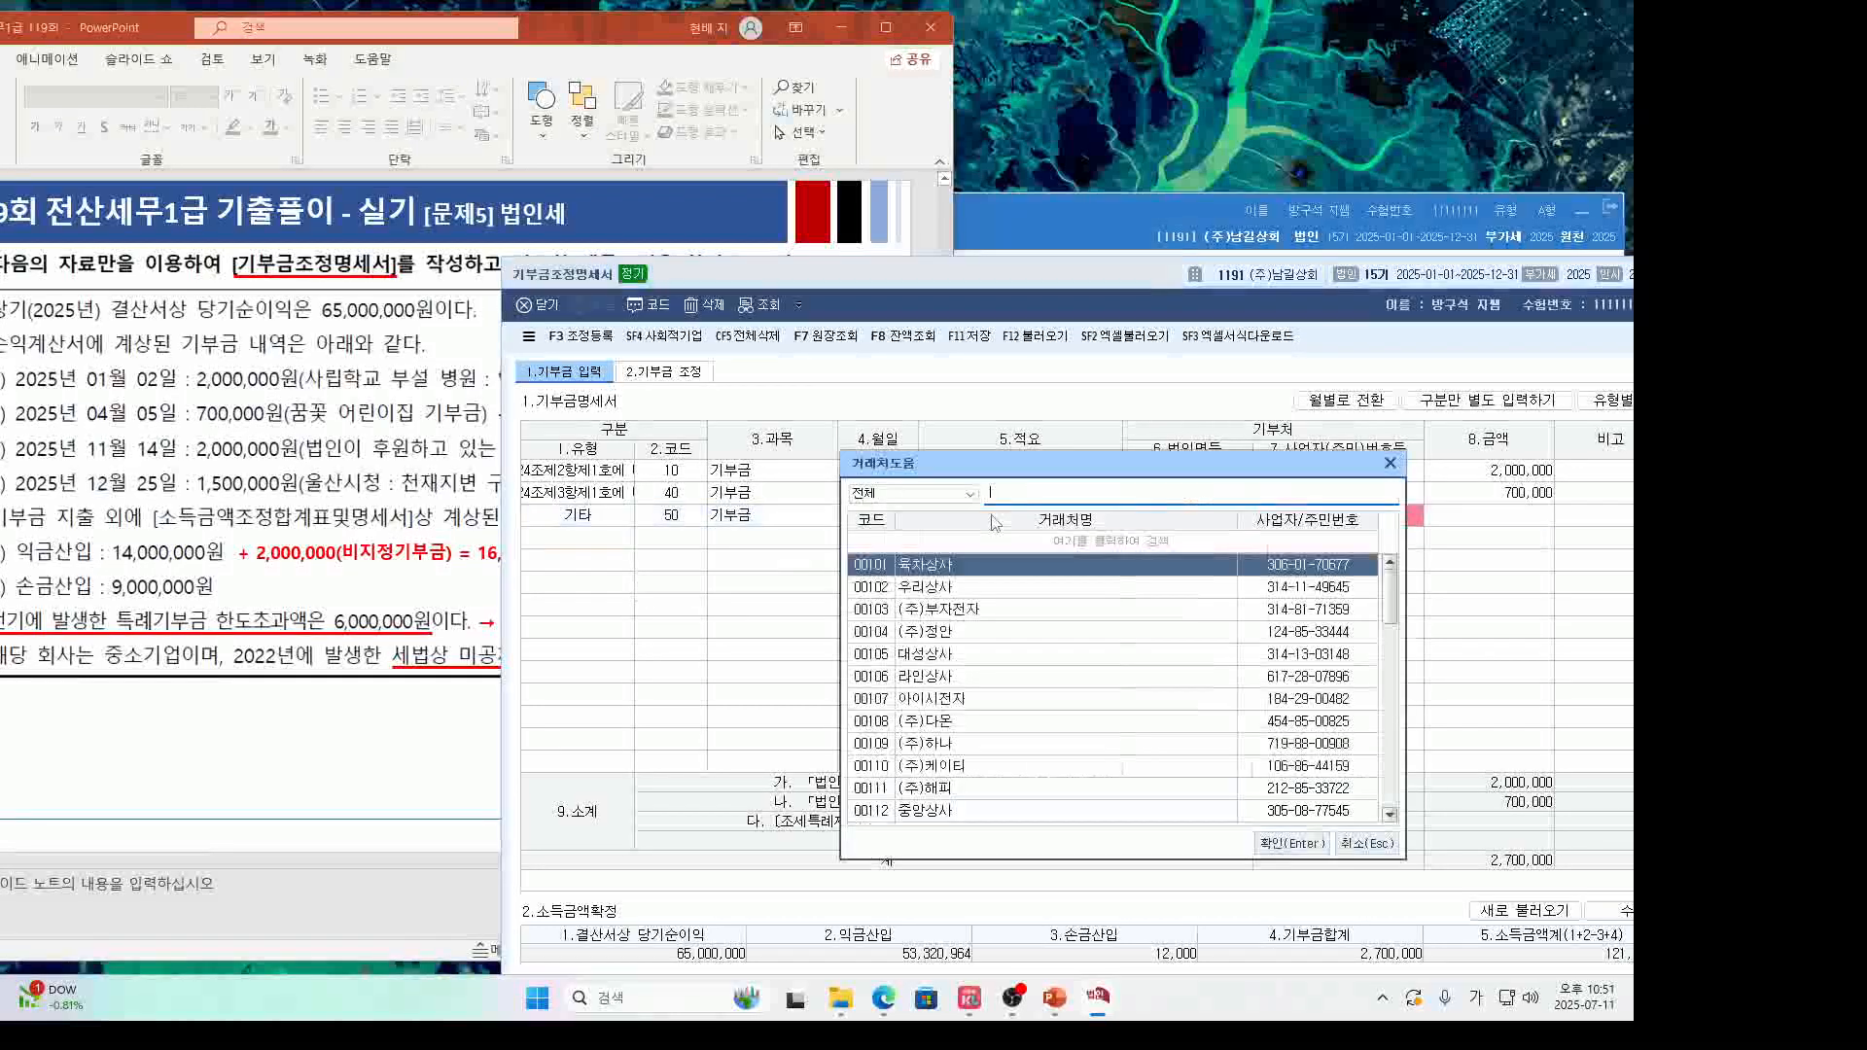
{"action": "type", "text": "지구당"}
{"action": "key", "text": "Return"}
{"action": "key", "text": "Return"}
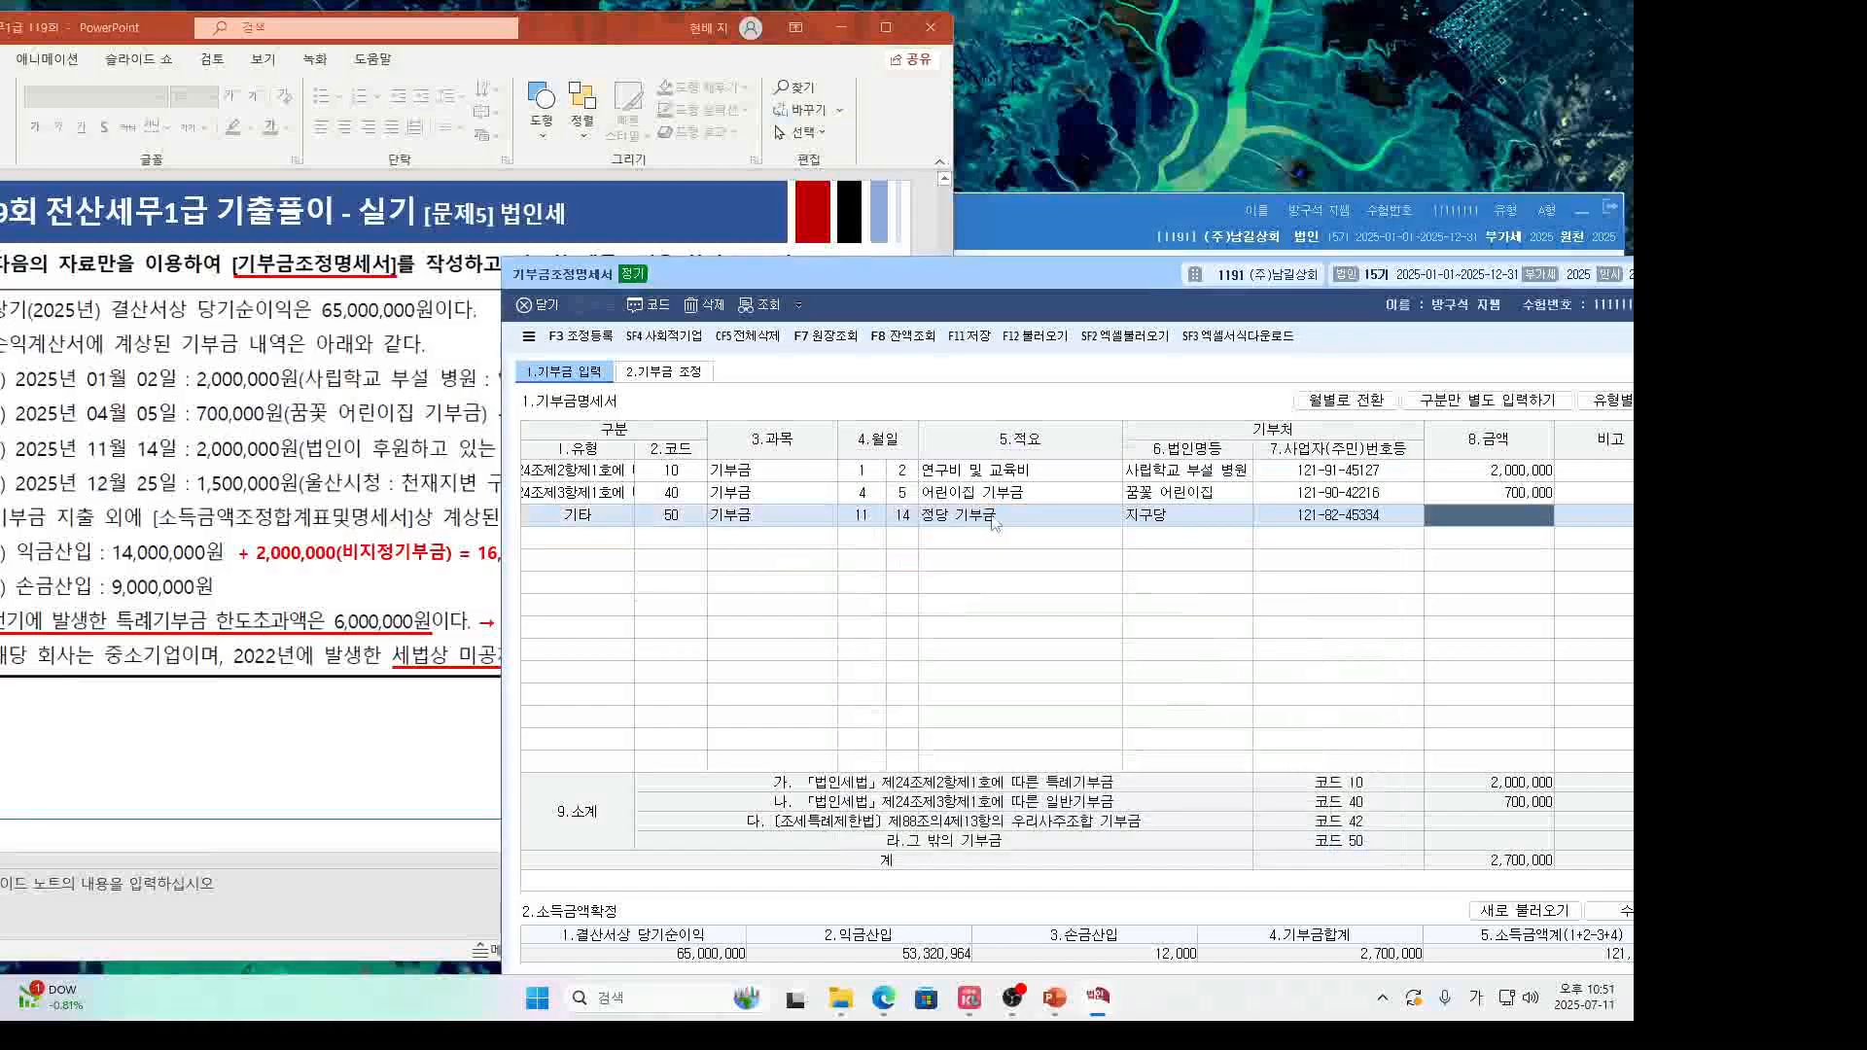
{"action": "type", "text": "2000000"}
{"action": "key", "text": "Return"}
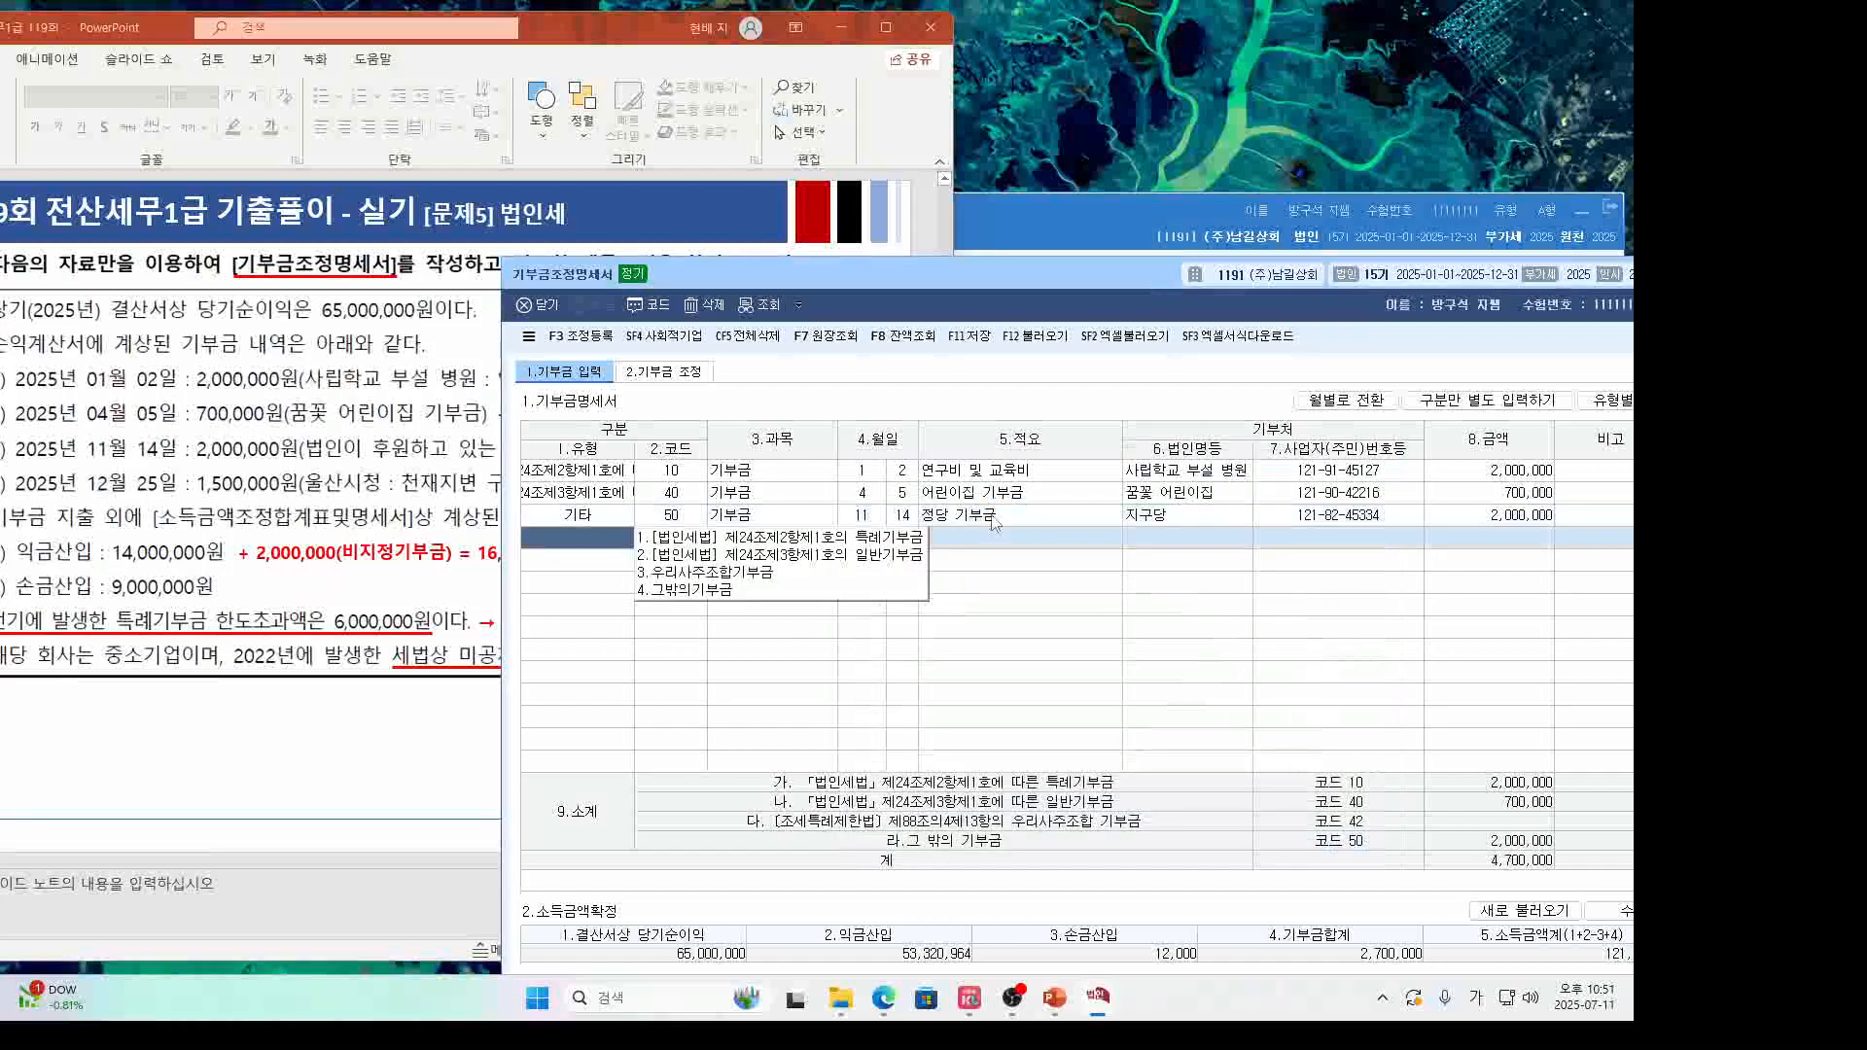
Start the fourth row with code 10, date 12/25 and description 천재지변 구호금품.
{"action": "left_click", "coordinate": [724, 538]}
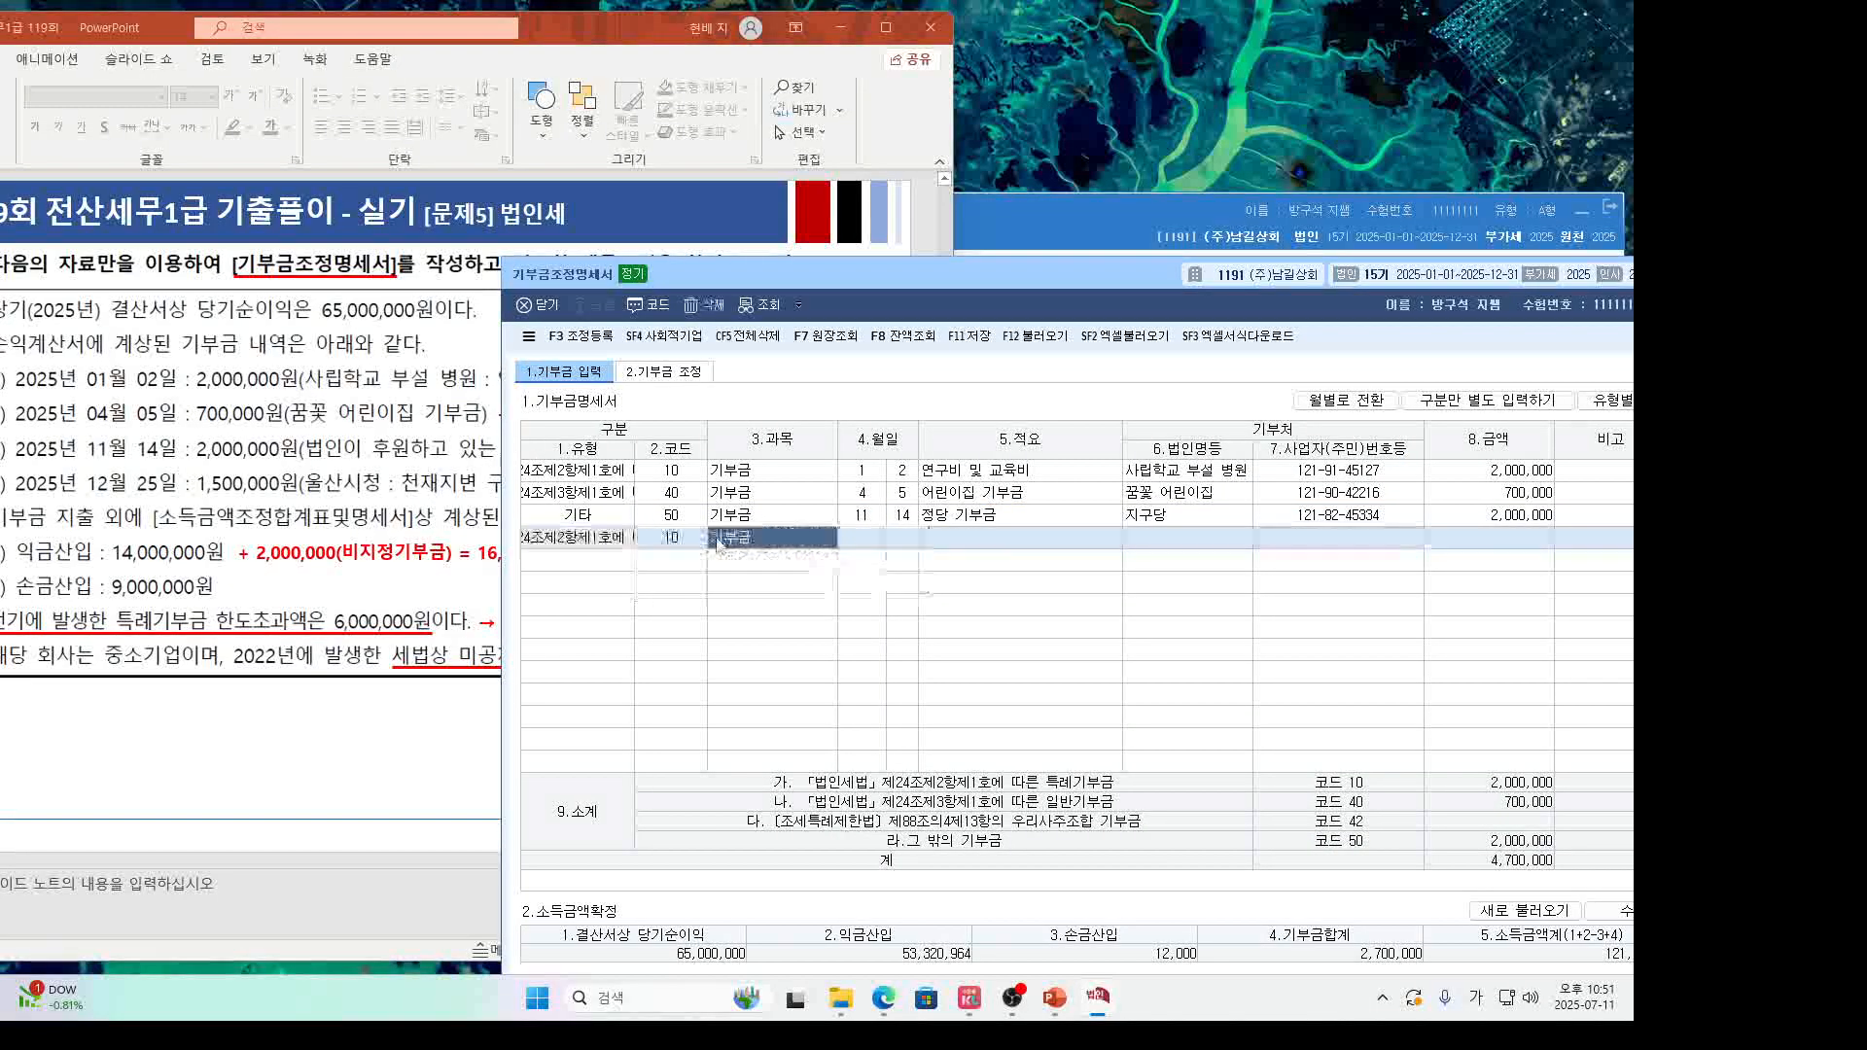
{"action": "key", "text": "Return"}
{"action": "type", "text": "12"}
{"action": "key", "text": "Return"}
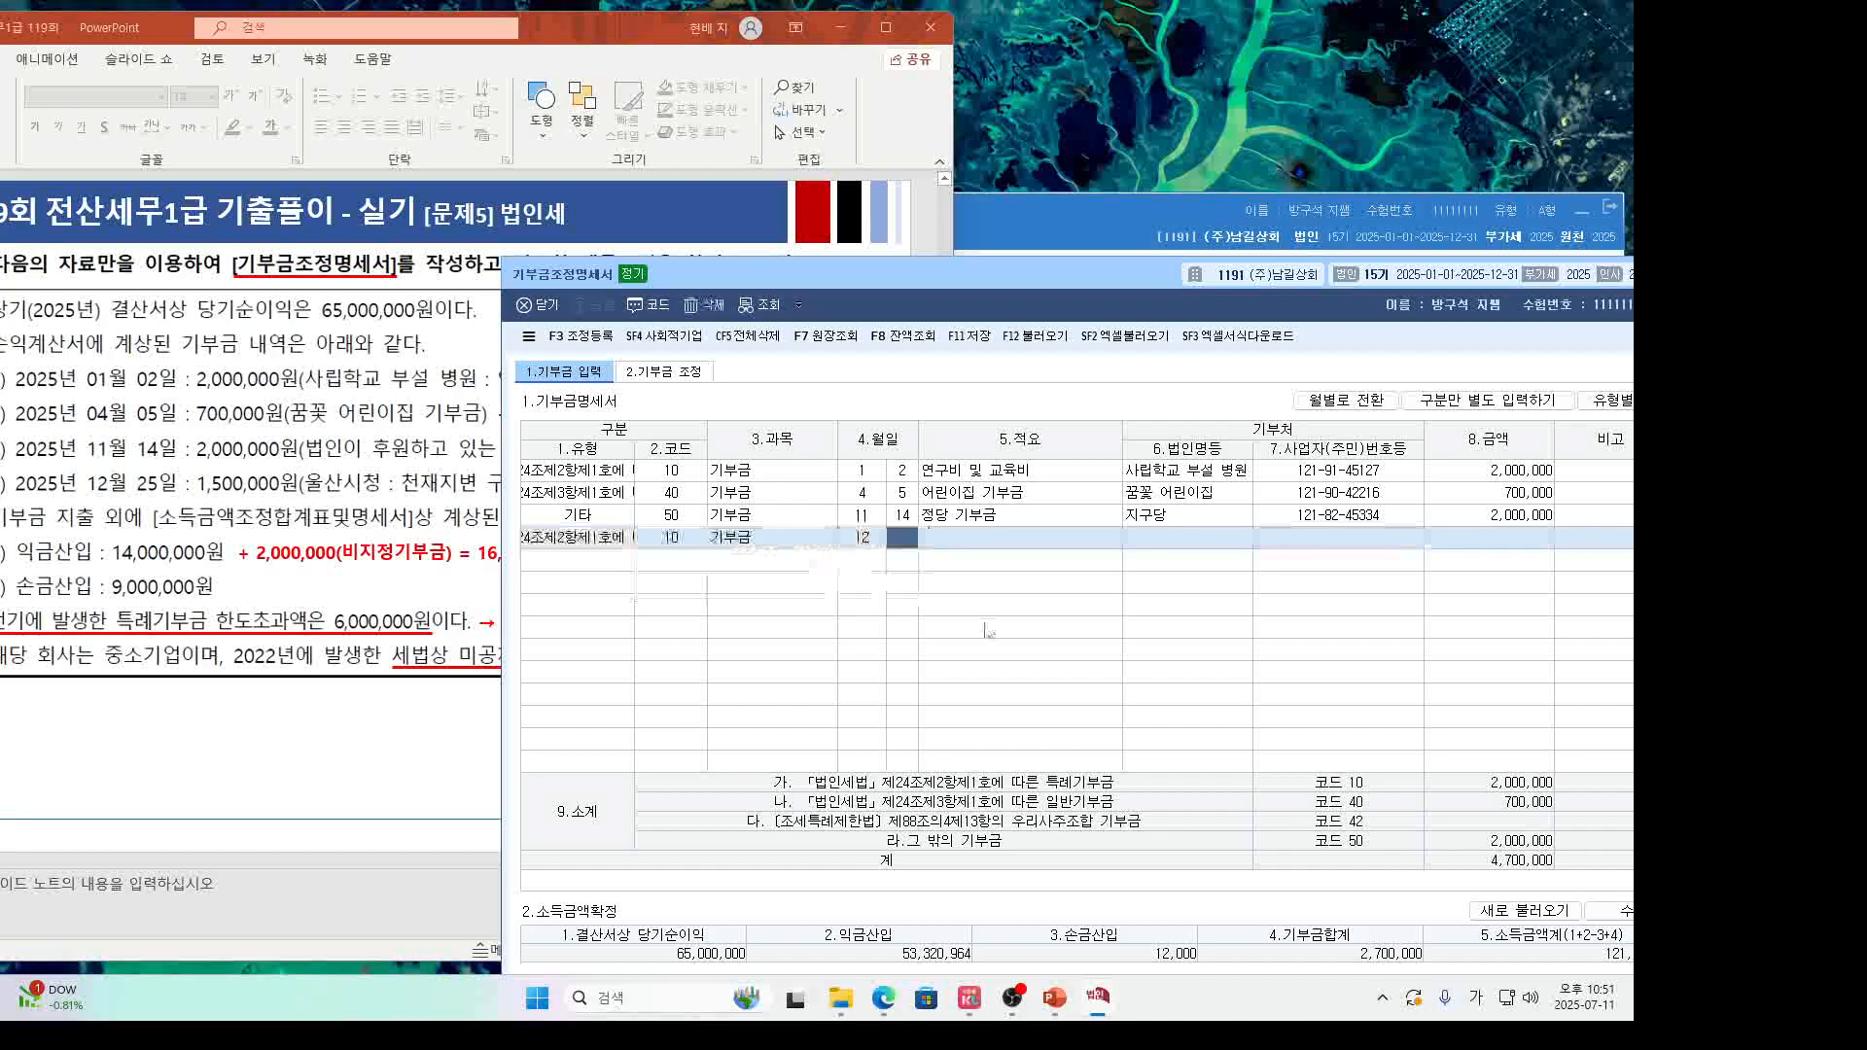
{"action": "type", "text": "25"}
{"action": "key", "text": "Return"}
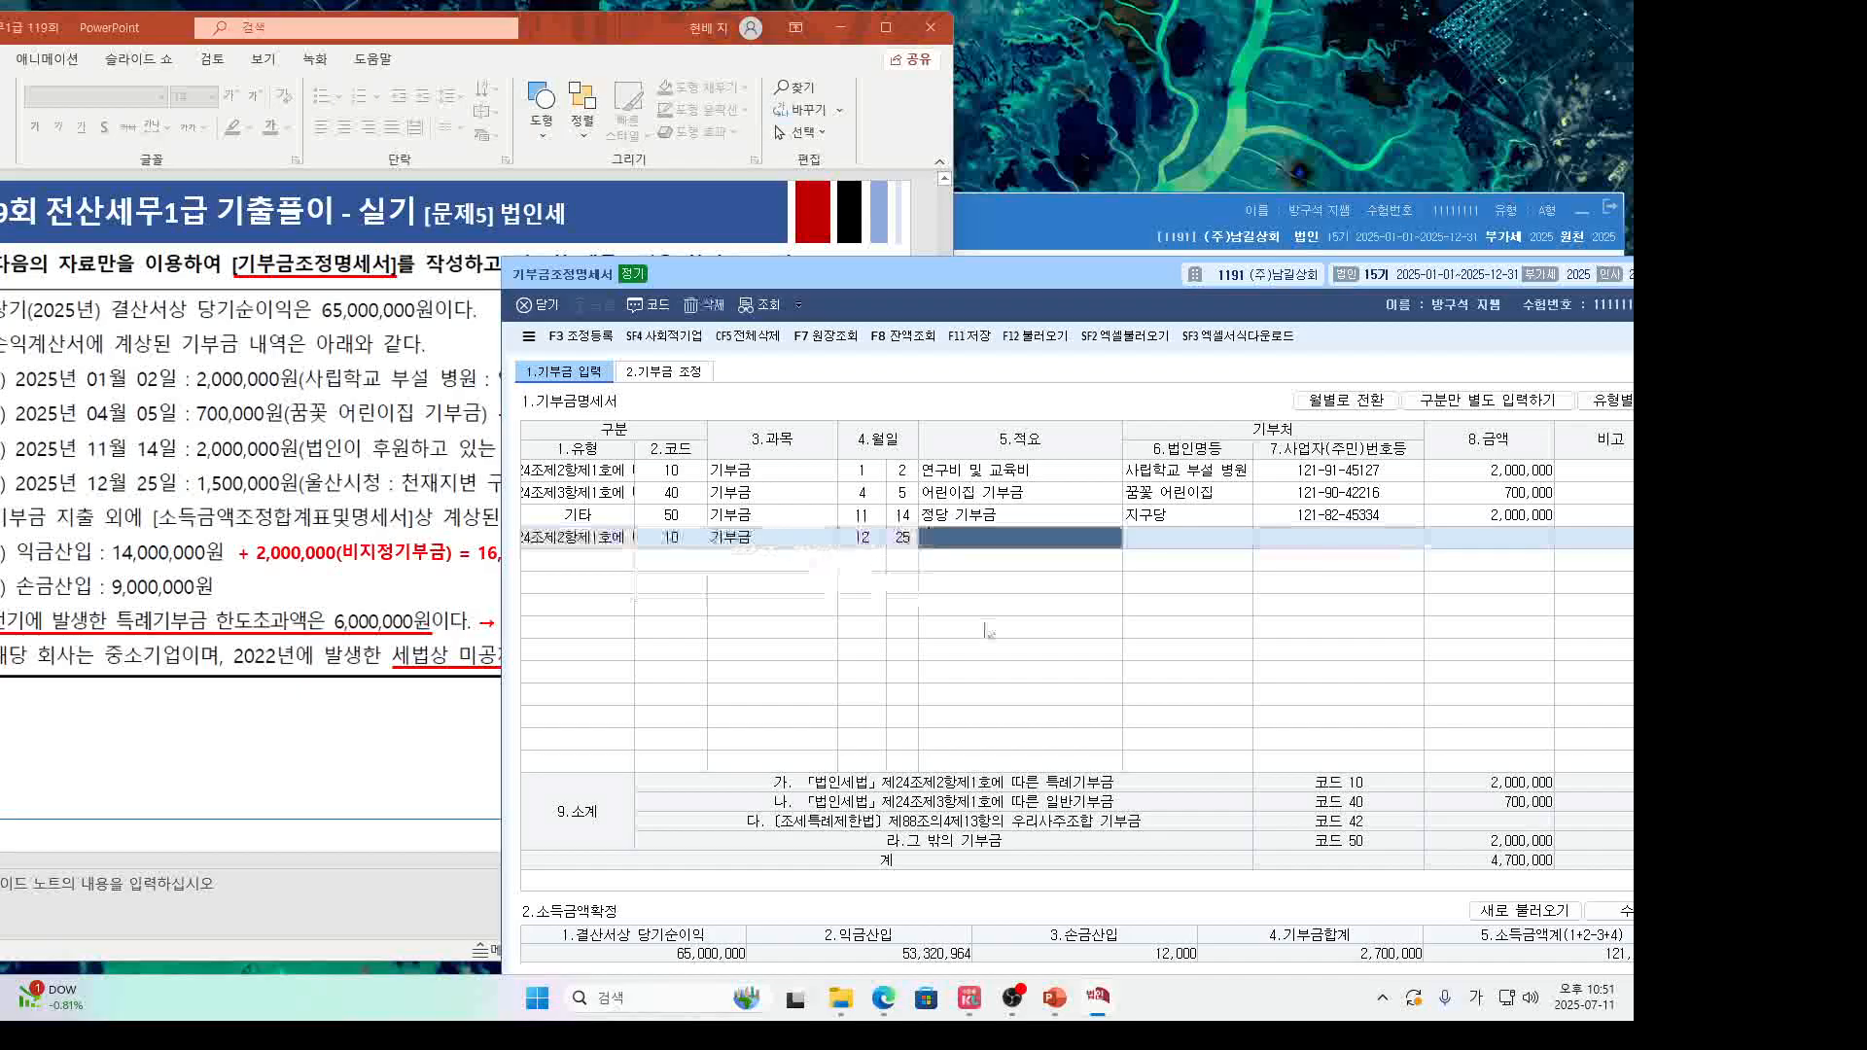
{"action": "type", "text": "천재지변 "}
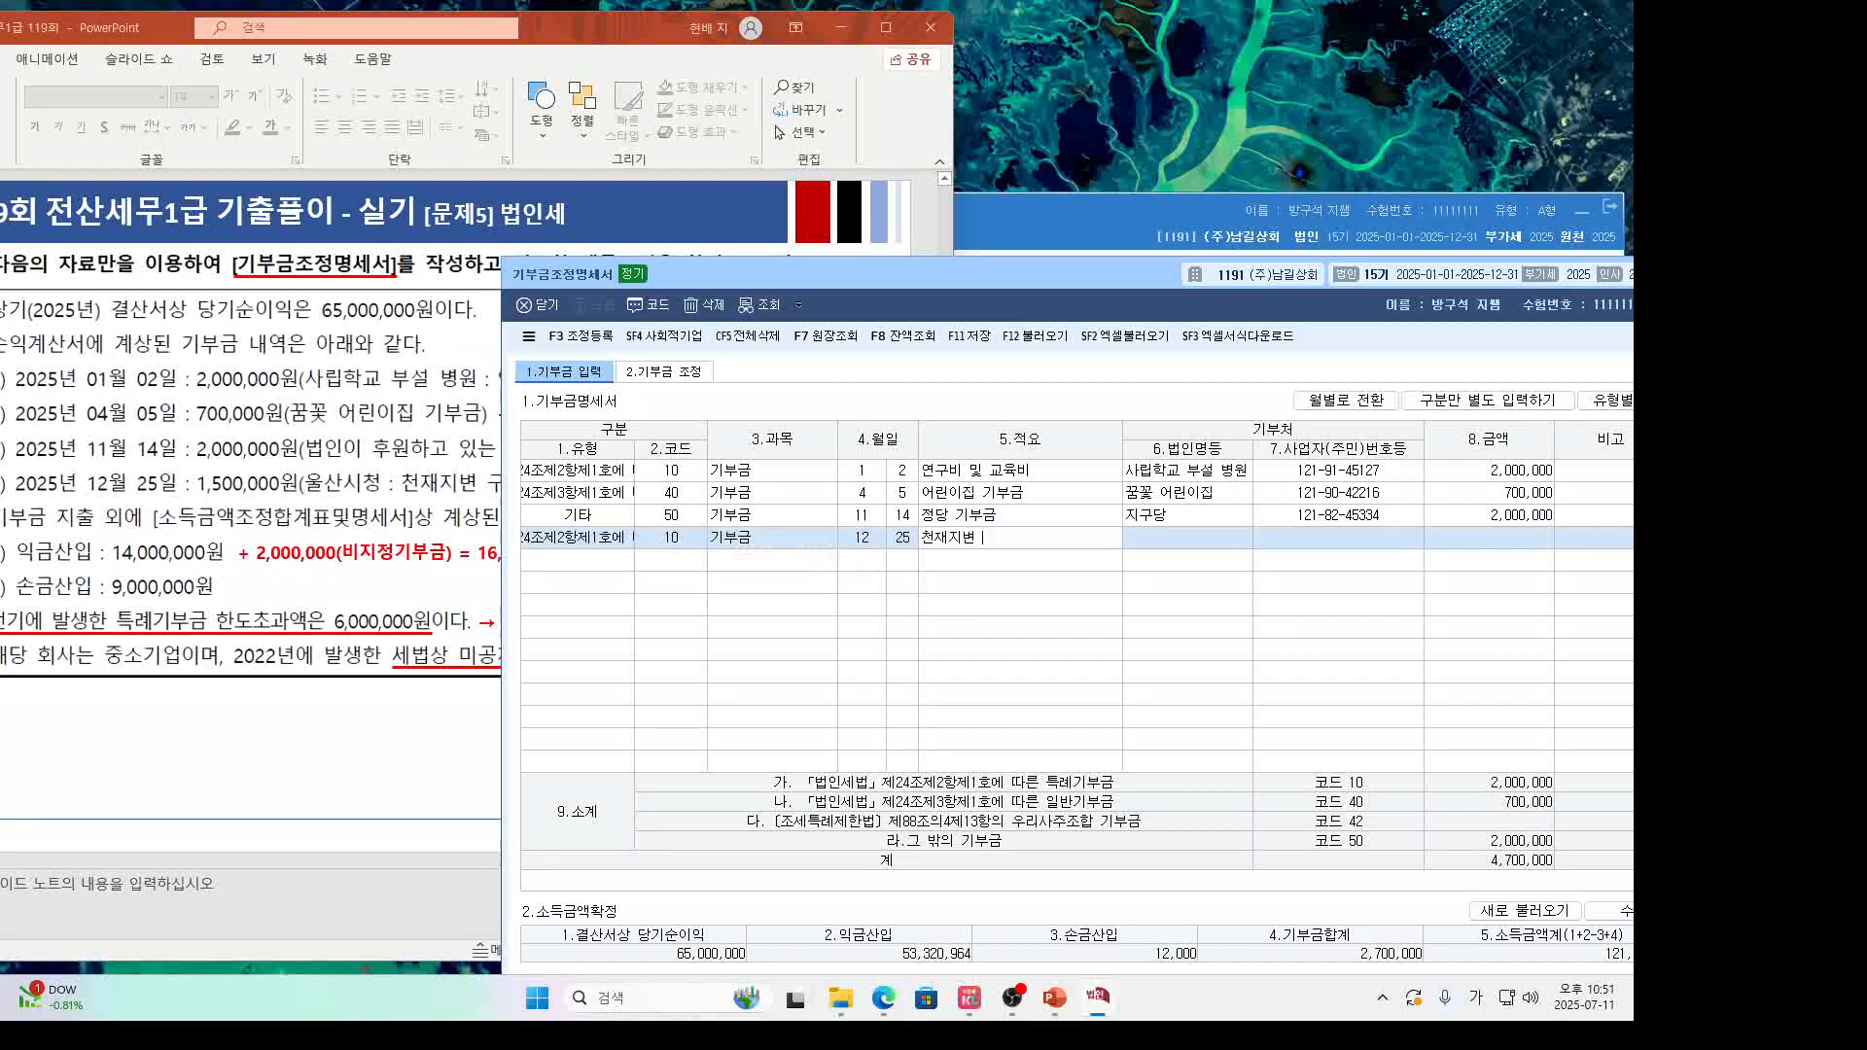
{"action": "type", "text": "구호금품"}
{"action": "key", "text": "Return"}
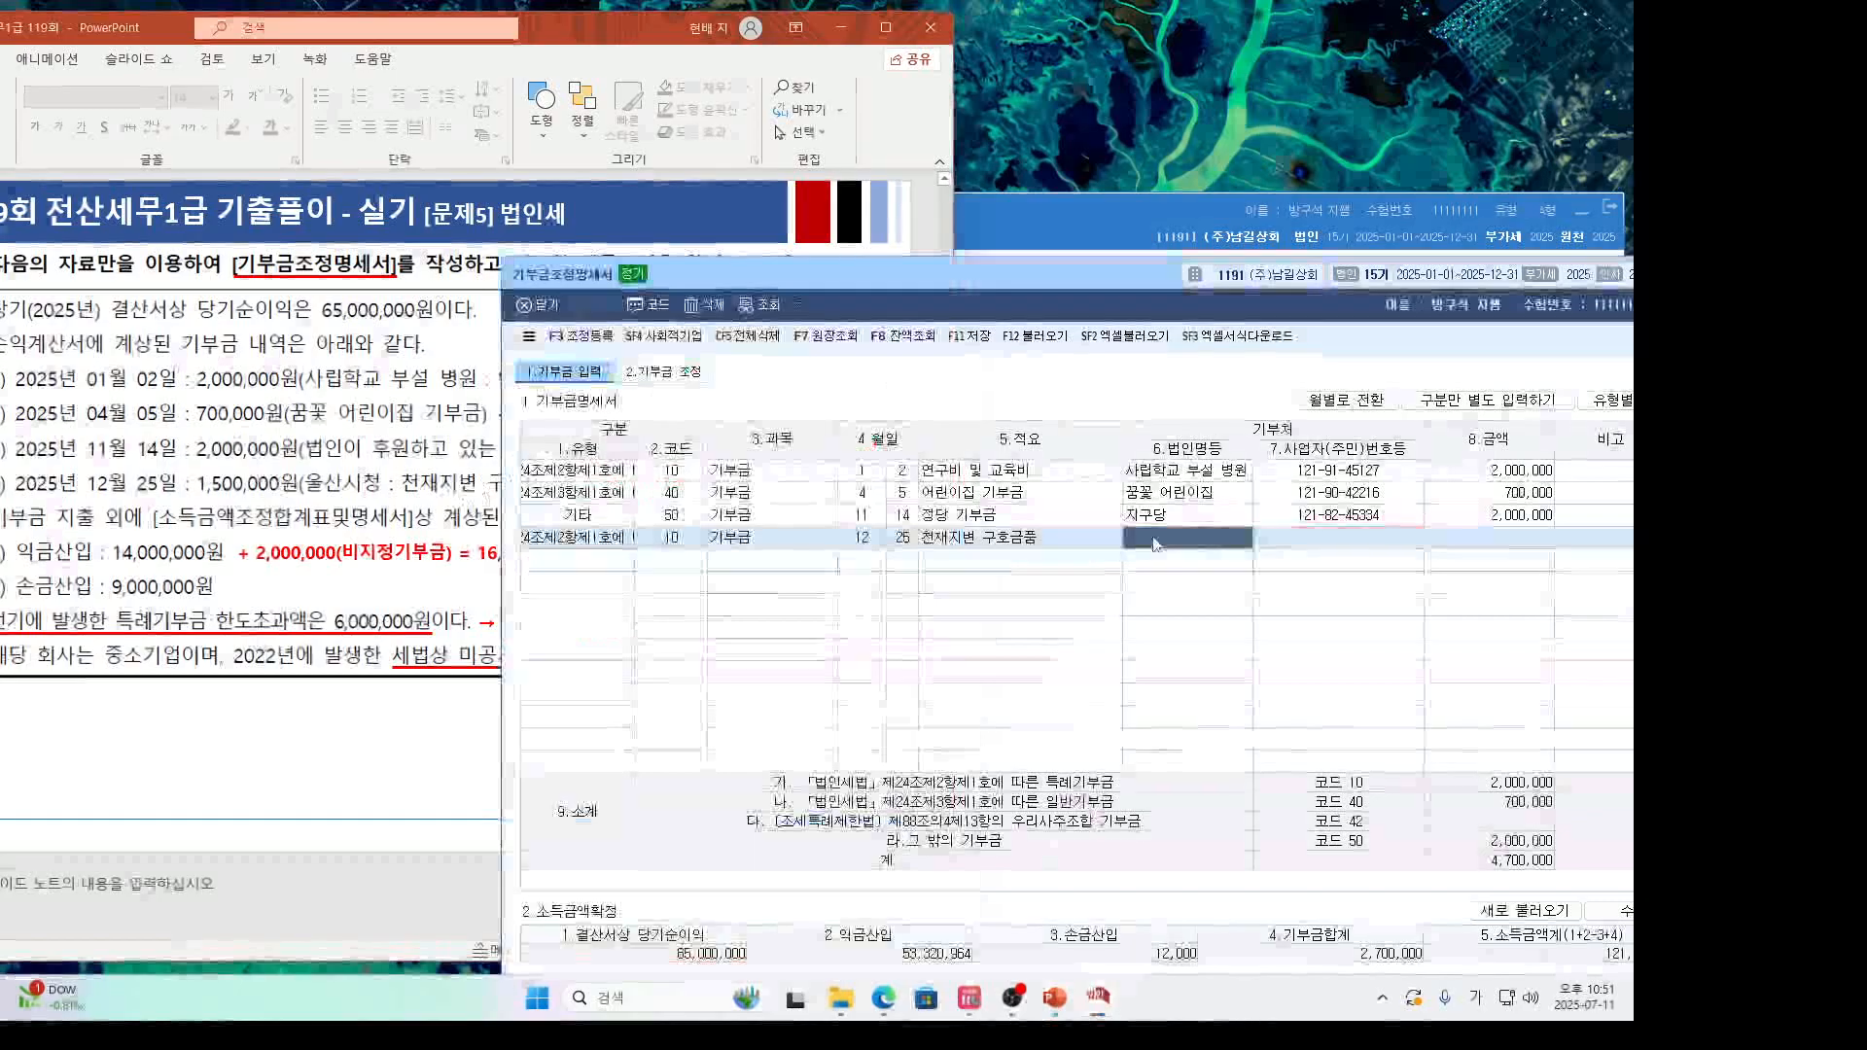
Set 울산시청 as the fourth donee with a 1,500,000 amount.
{"action": "key", "text": "F2"}
{"action": "type", "text": "울산"}
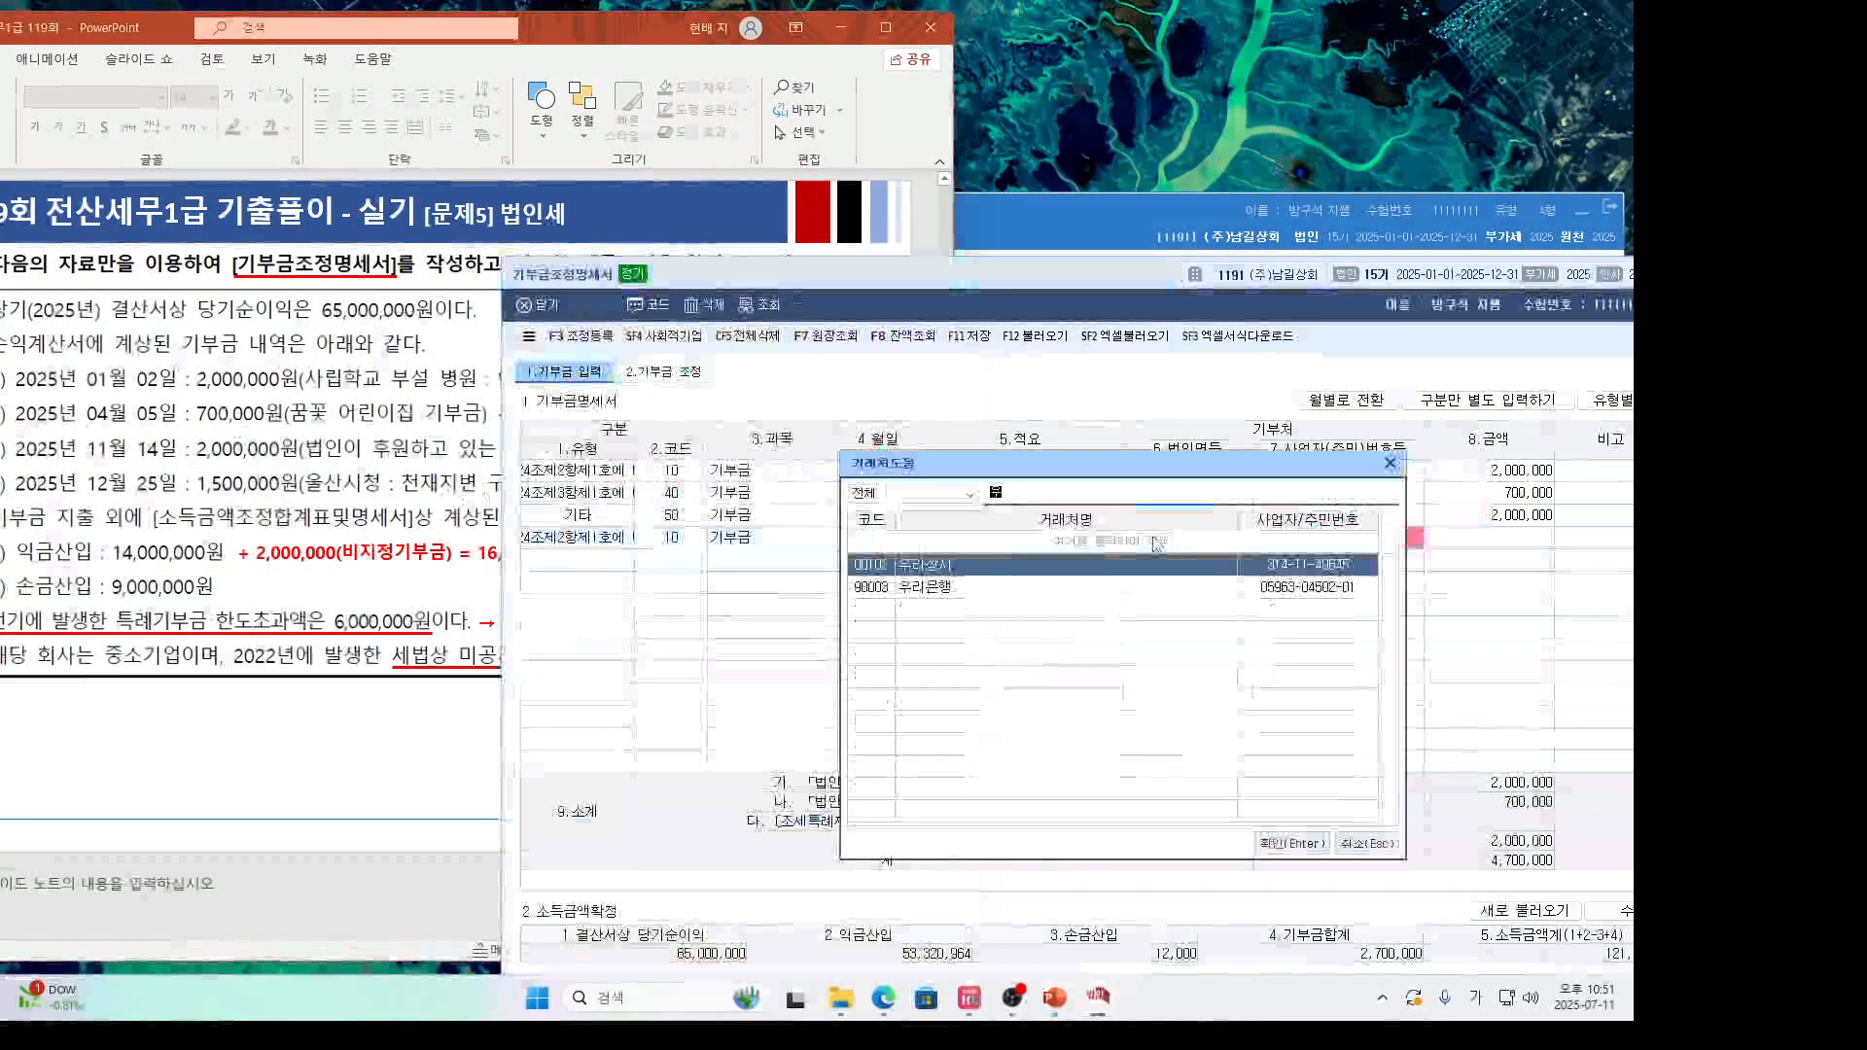
{"action": "key", "text": "Return"}
{"action": "type", "text": "1,"}
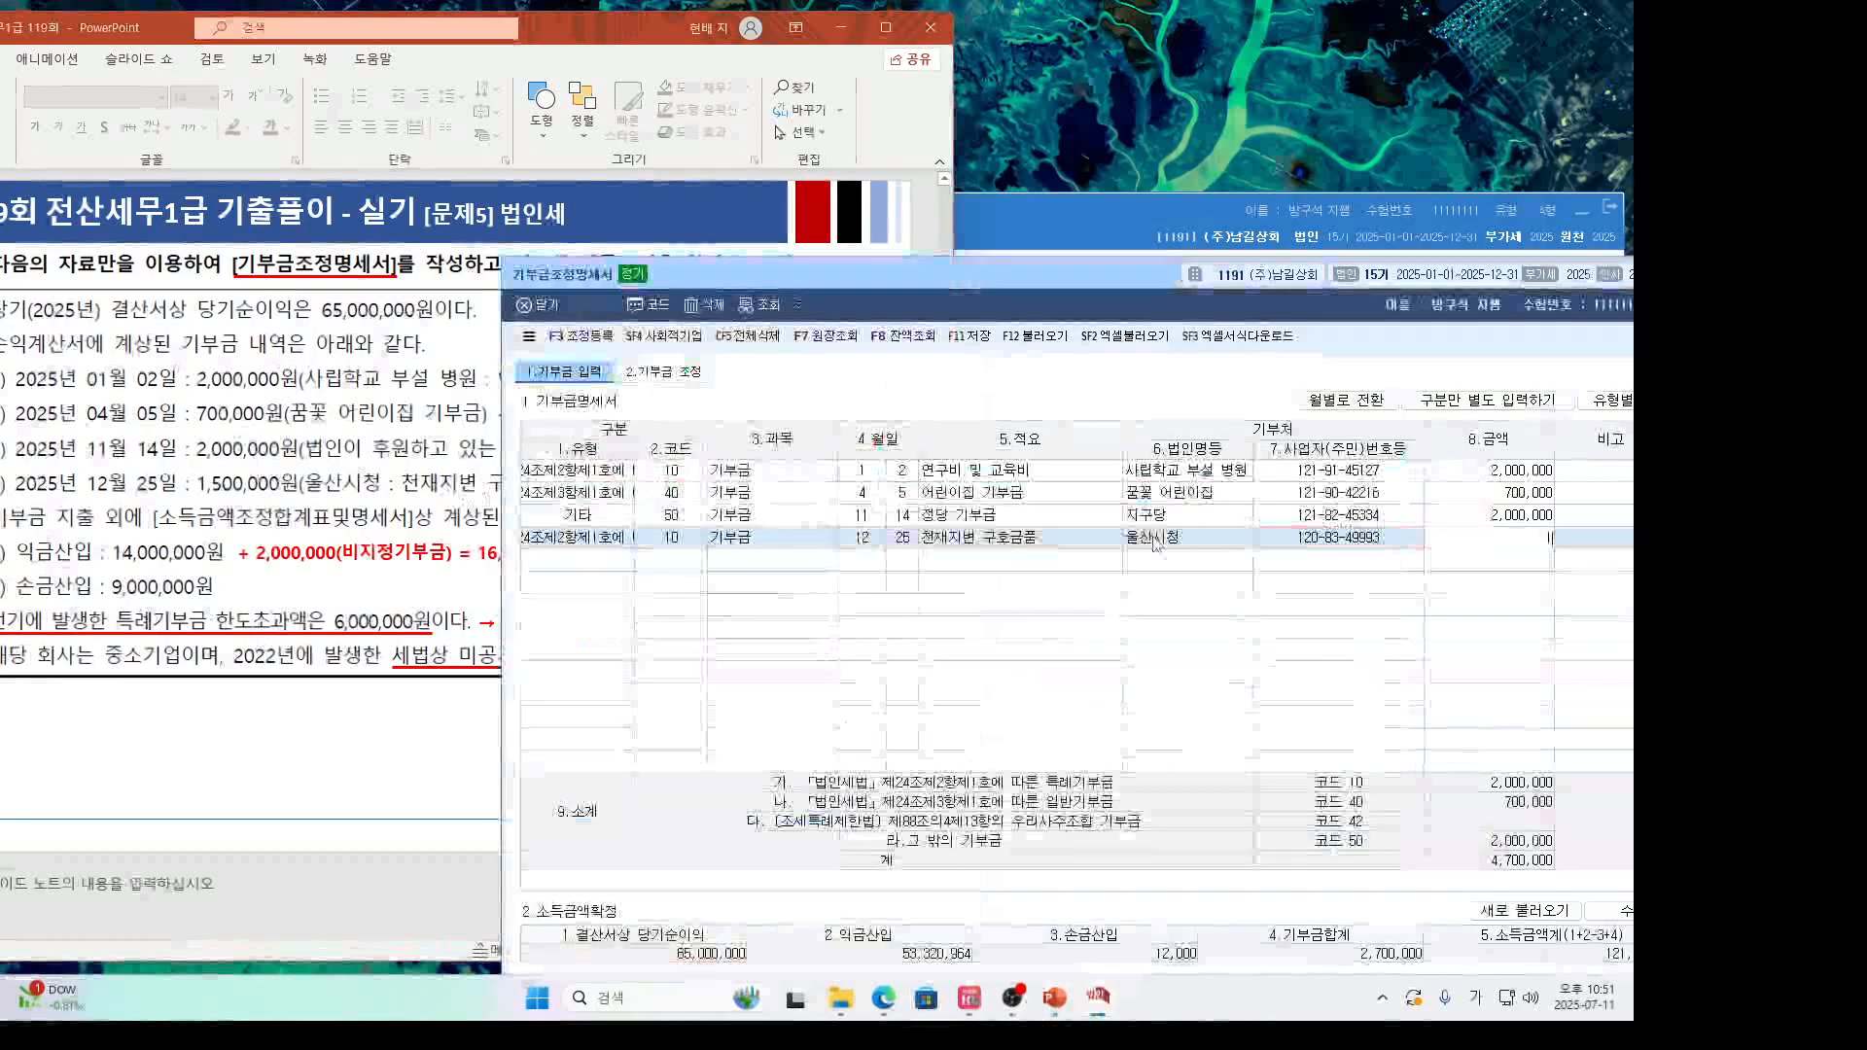
{"action": "type", "text": "500,000"}
{"action": "key", "text": "Return"}
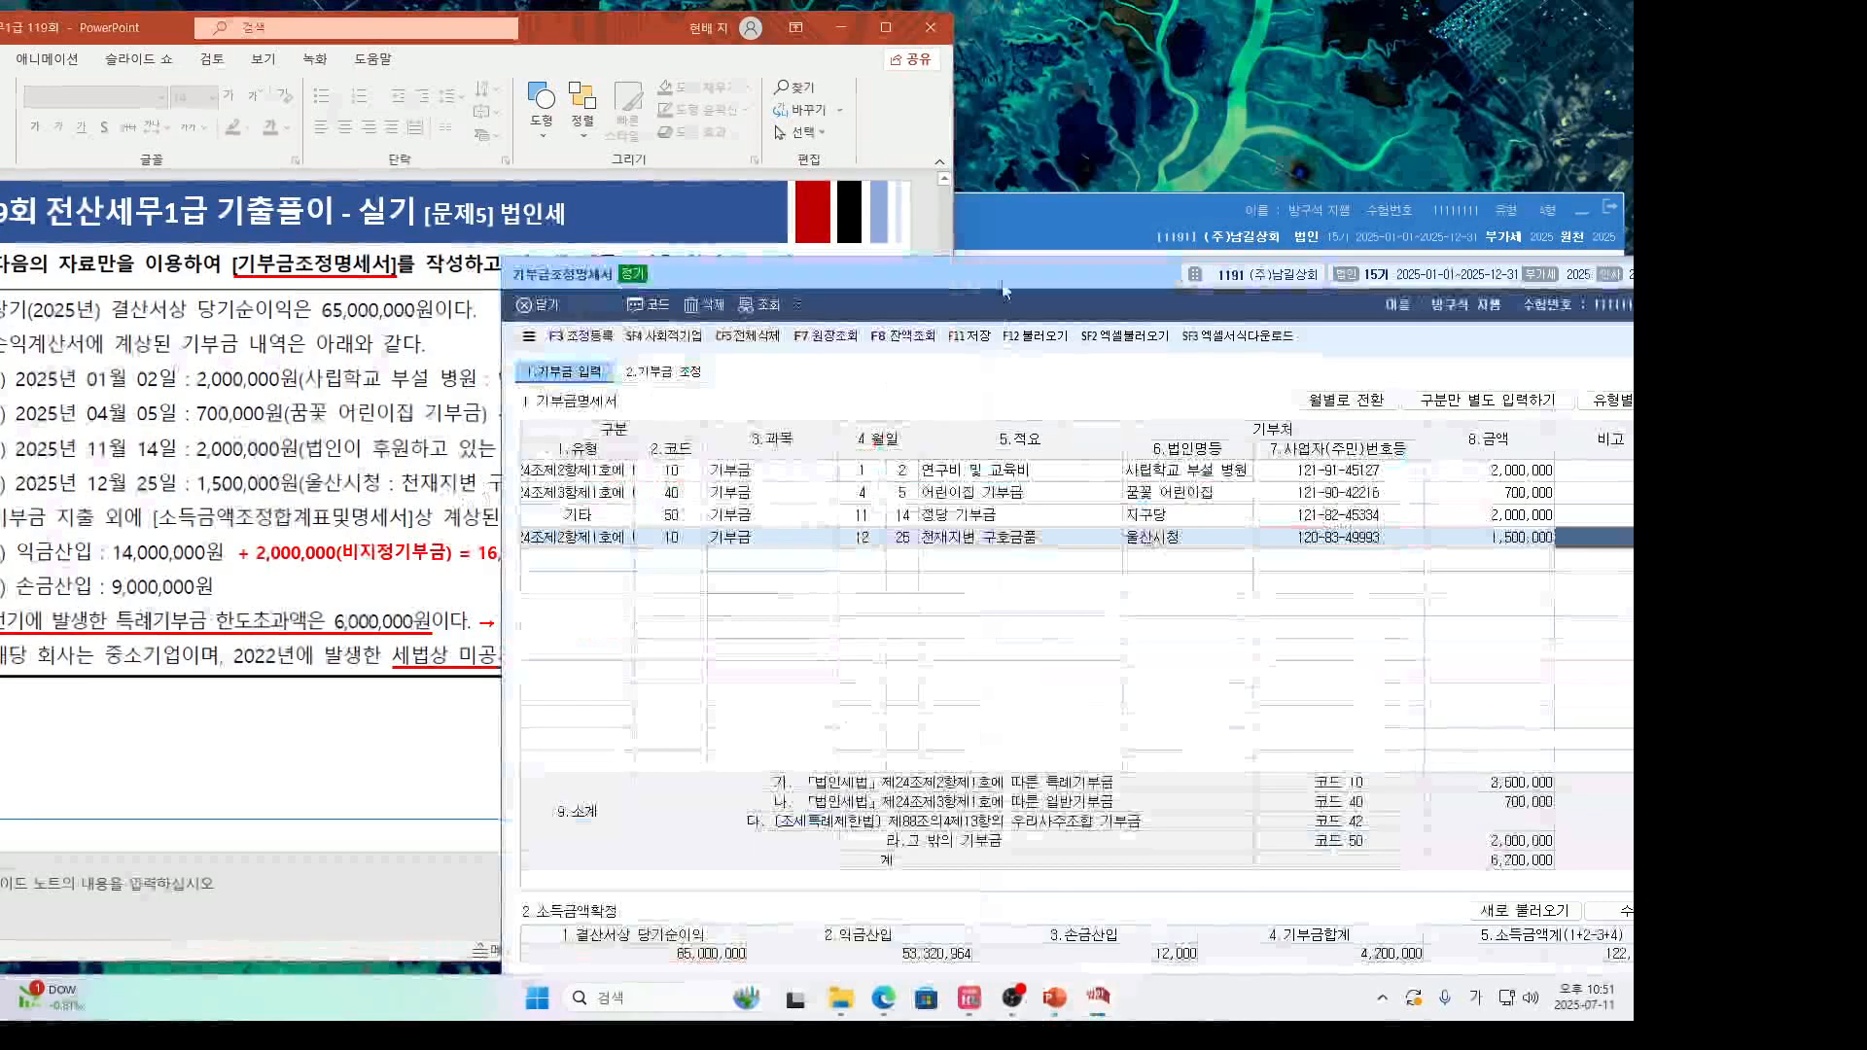
{"action": "left_click_drag", "start_coordinate": [1004, 289], "coordinate": [817, 140]}
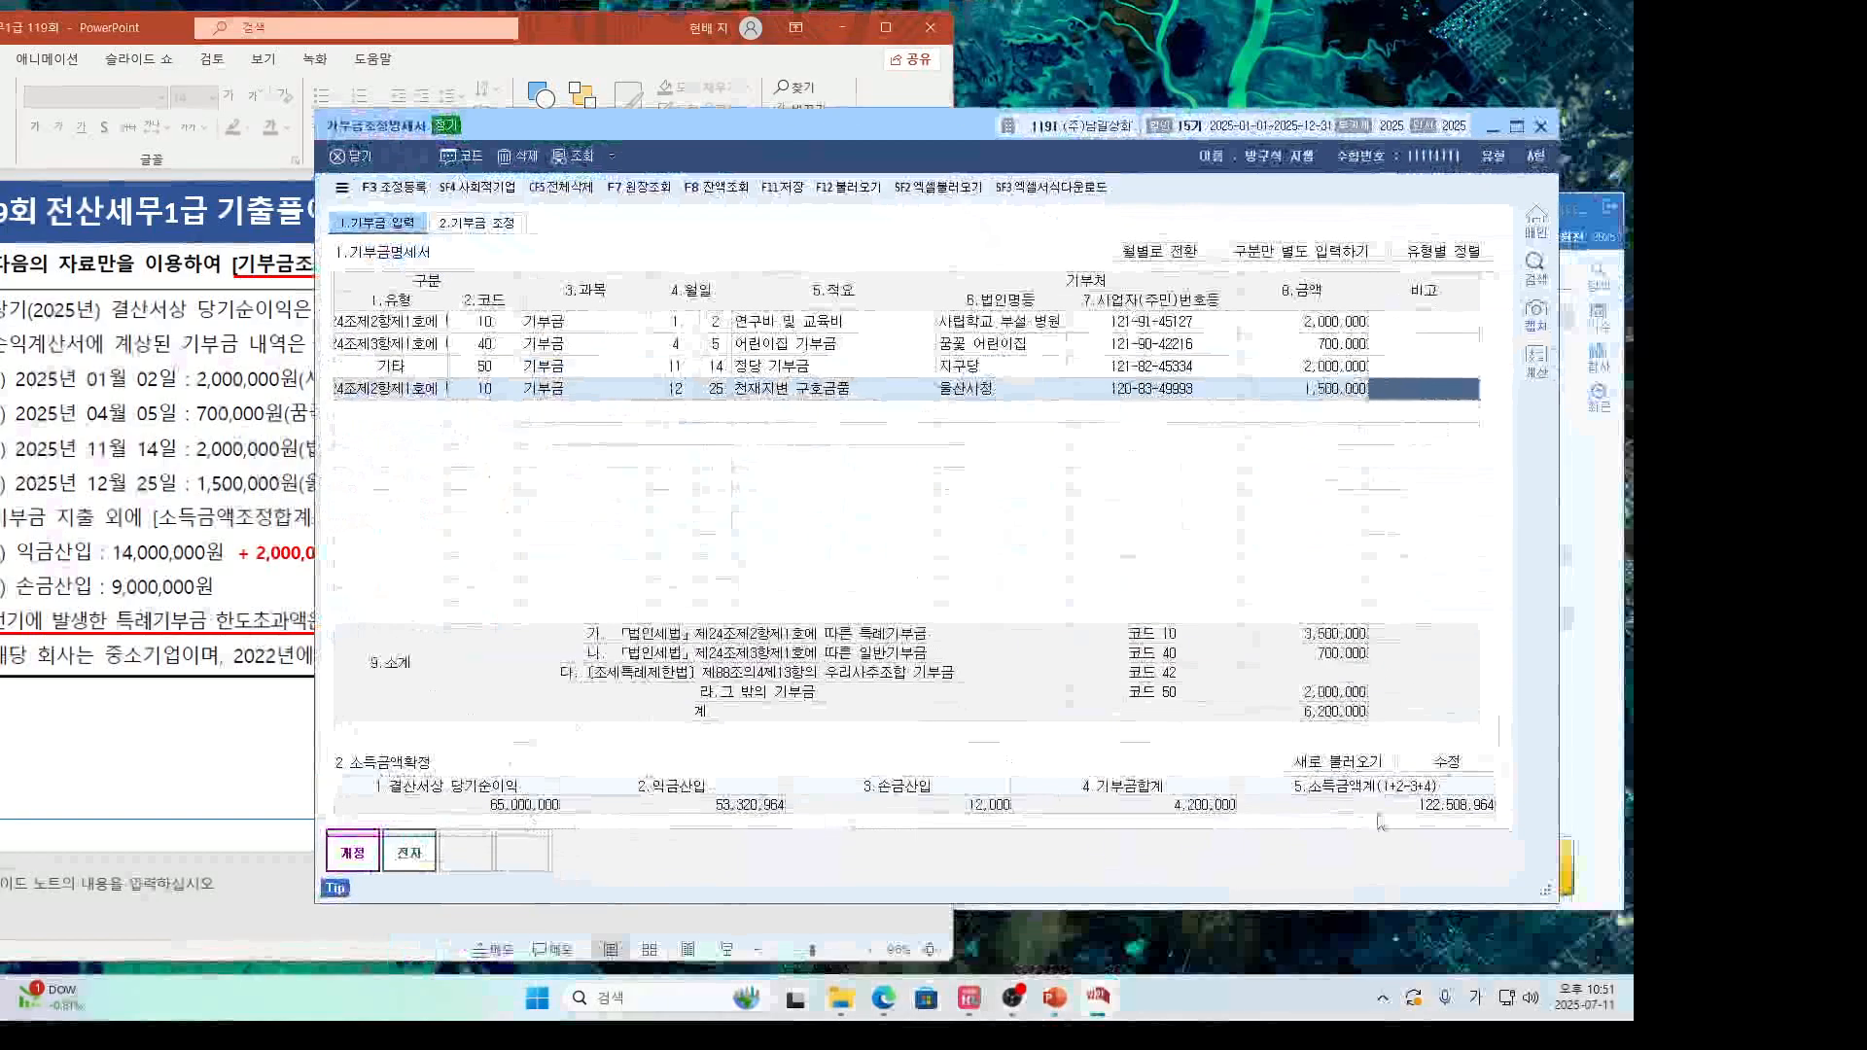
Enter 16,000,000 as the 익금산입 amount in 소득금액확정.
{"action": "left_click", "coordinate": [1446, 762]}
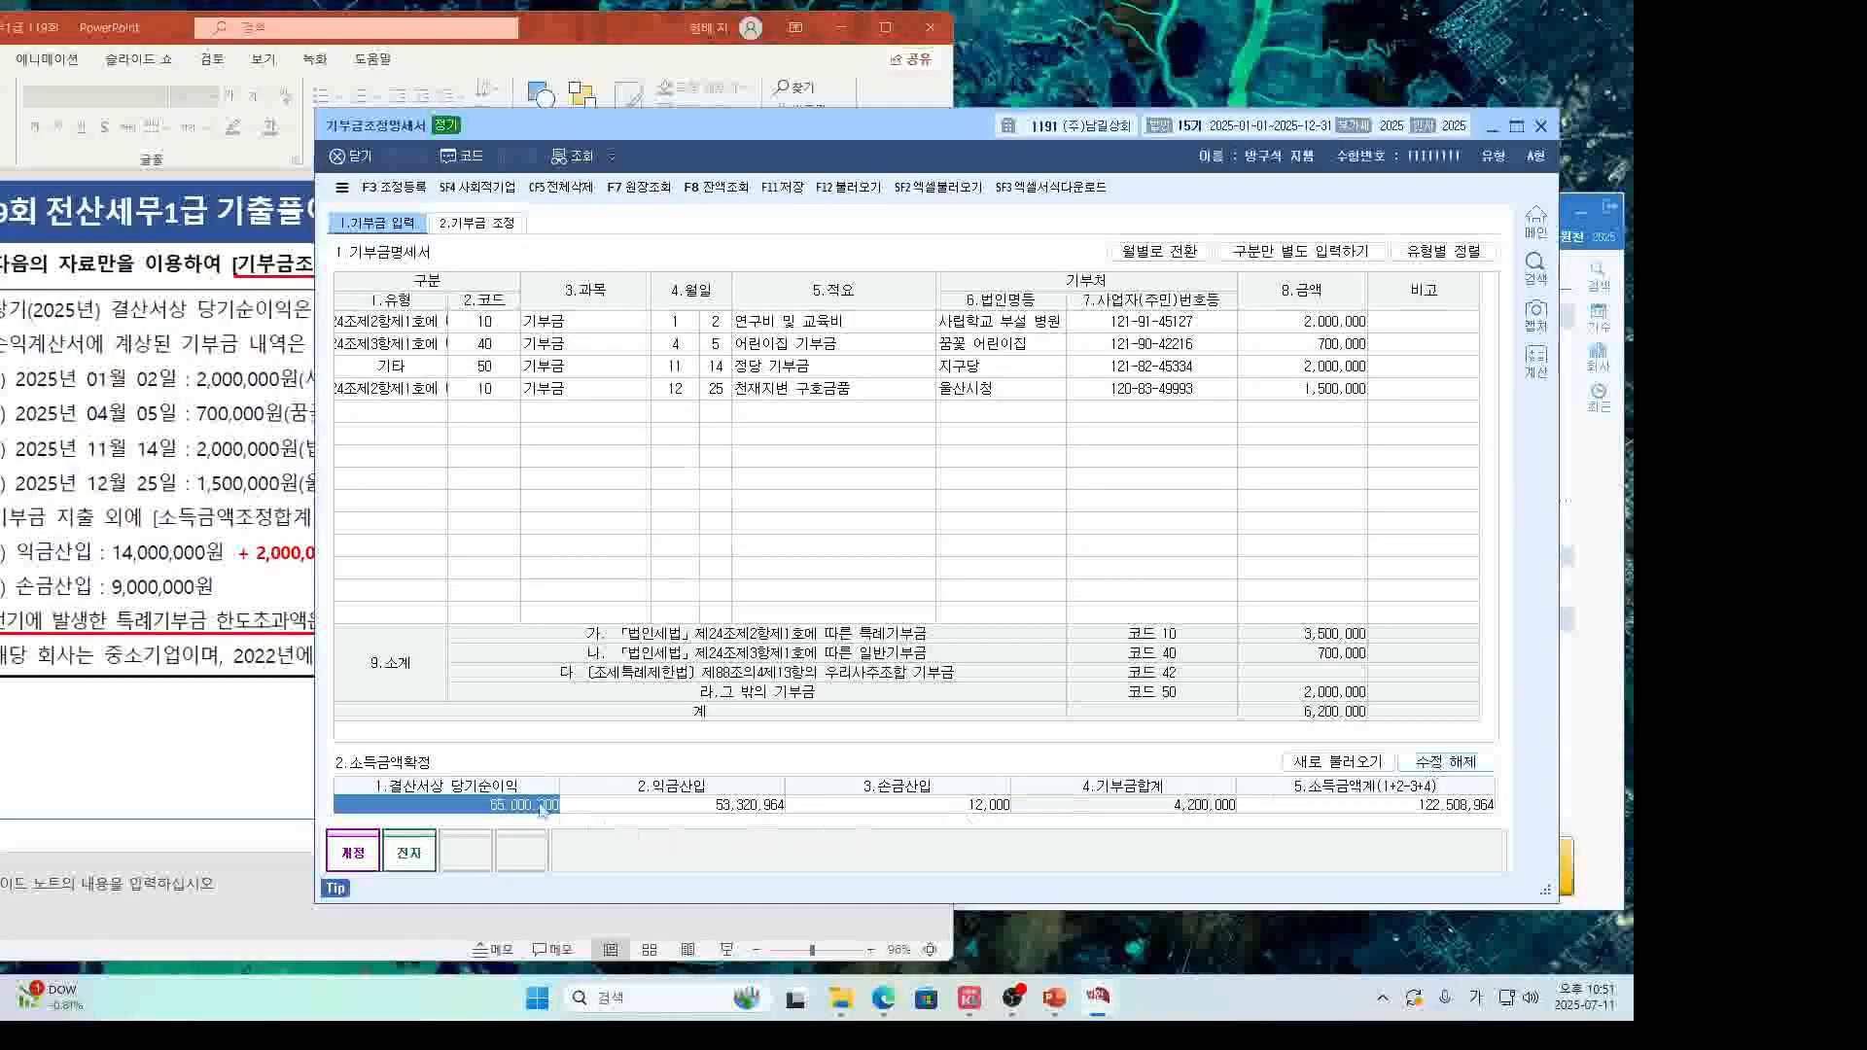
{"action": "left_click", "coordinate": [307, 605]}
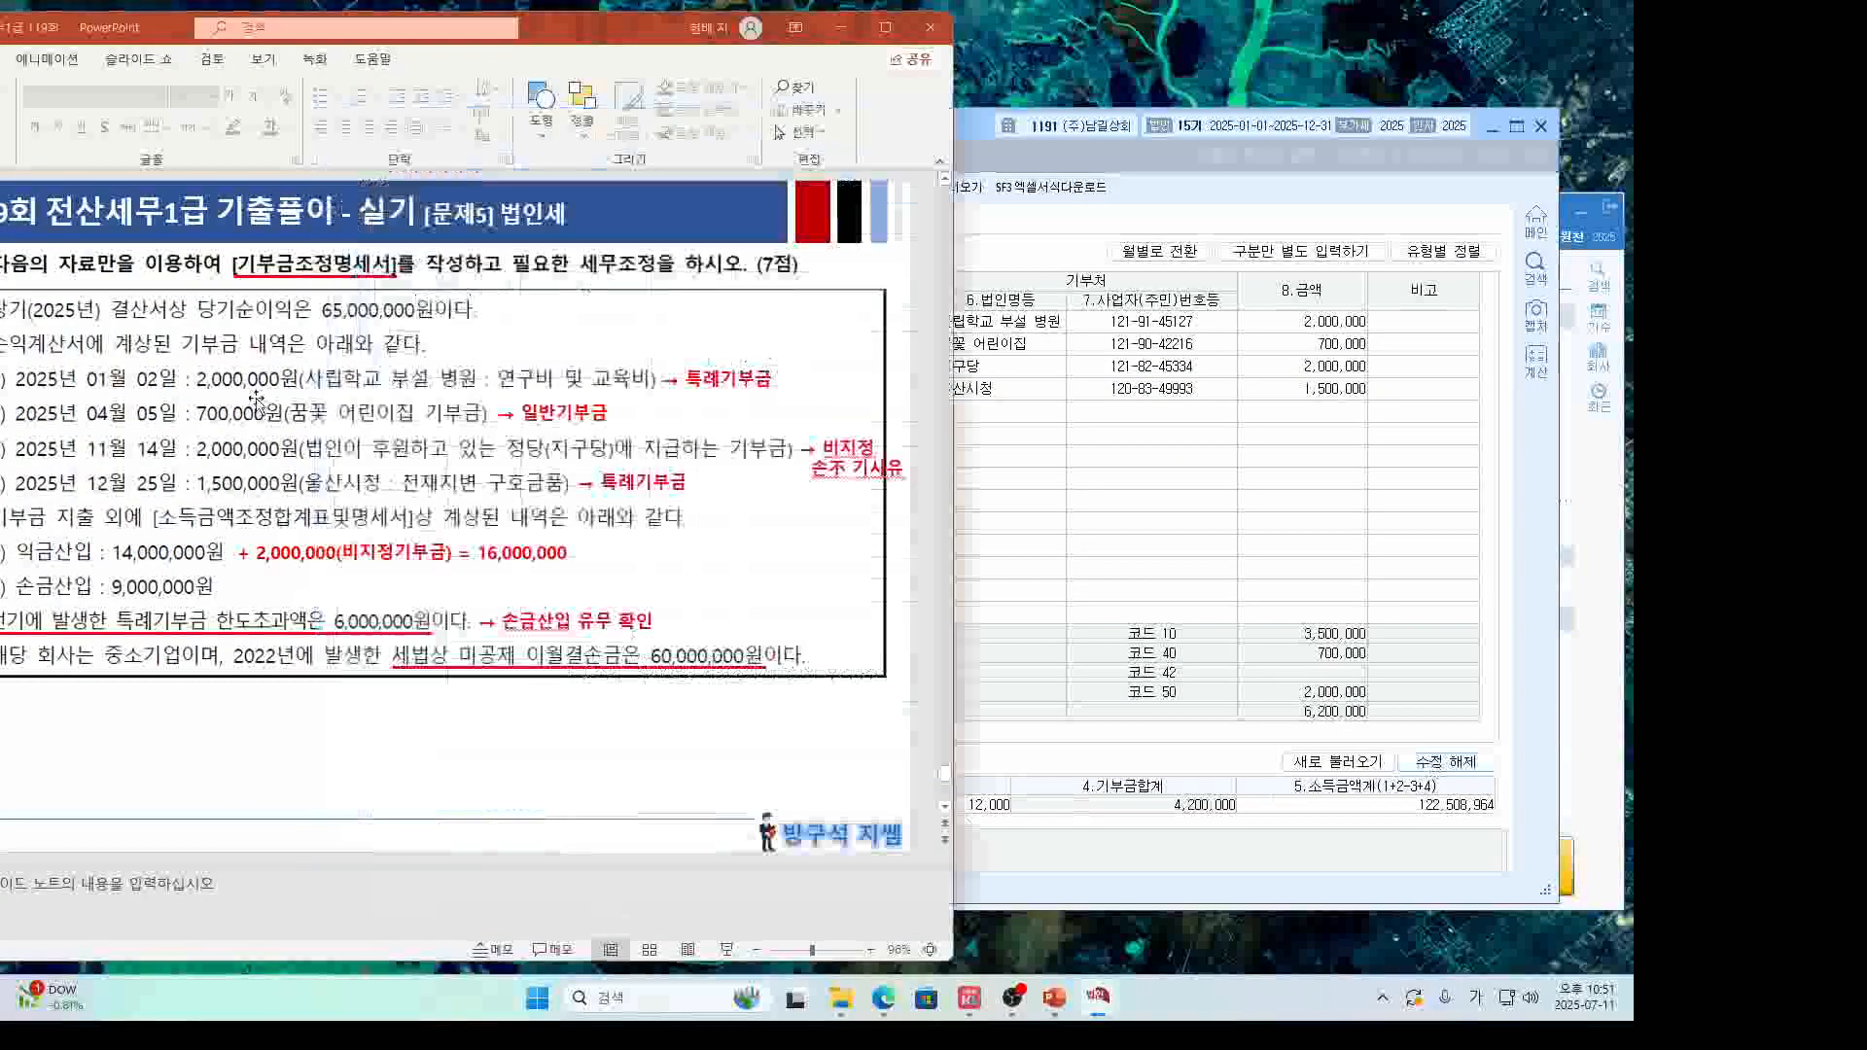
{"action": "left_click", "coordinate": [949, 591]}
{"action": "left_click", "coordinate": [750, 808]}
{"action": "type", "text": "16"}
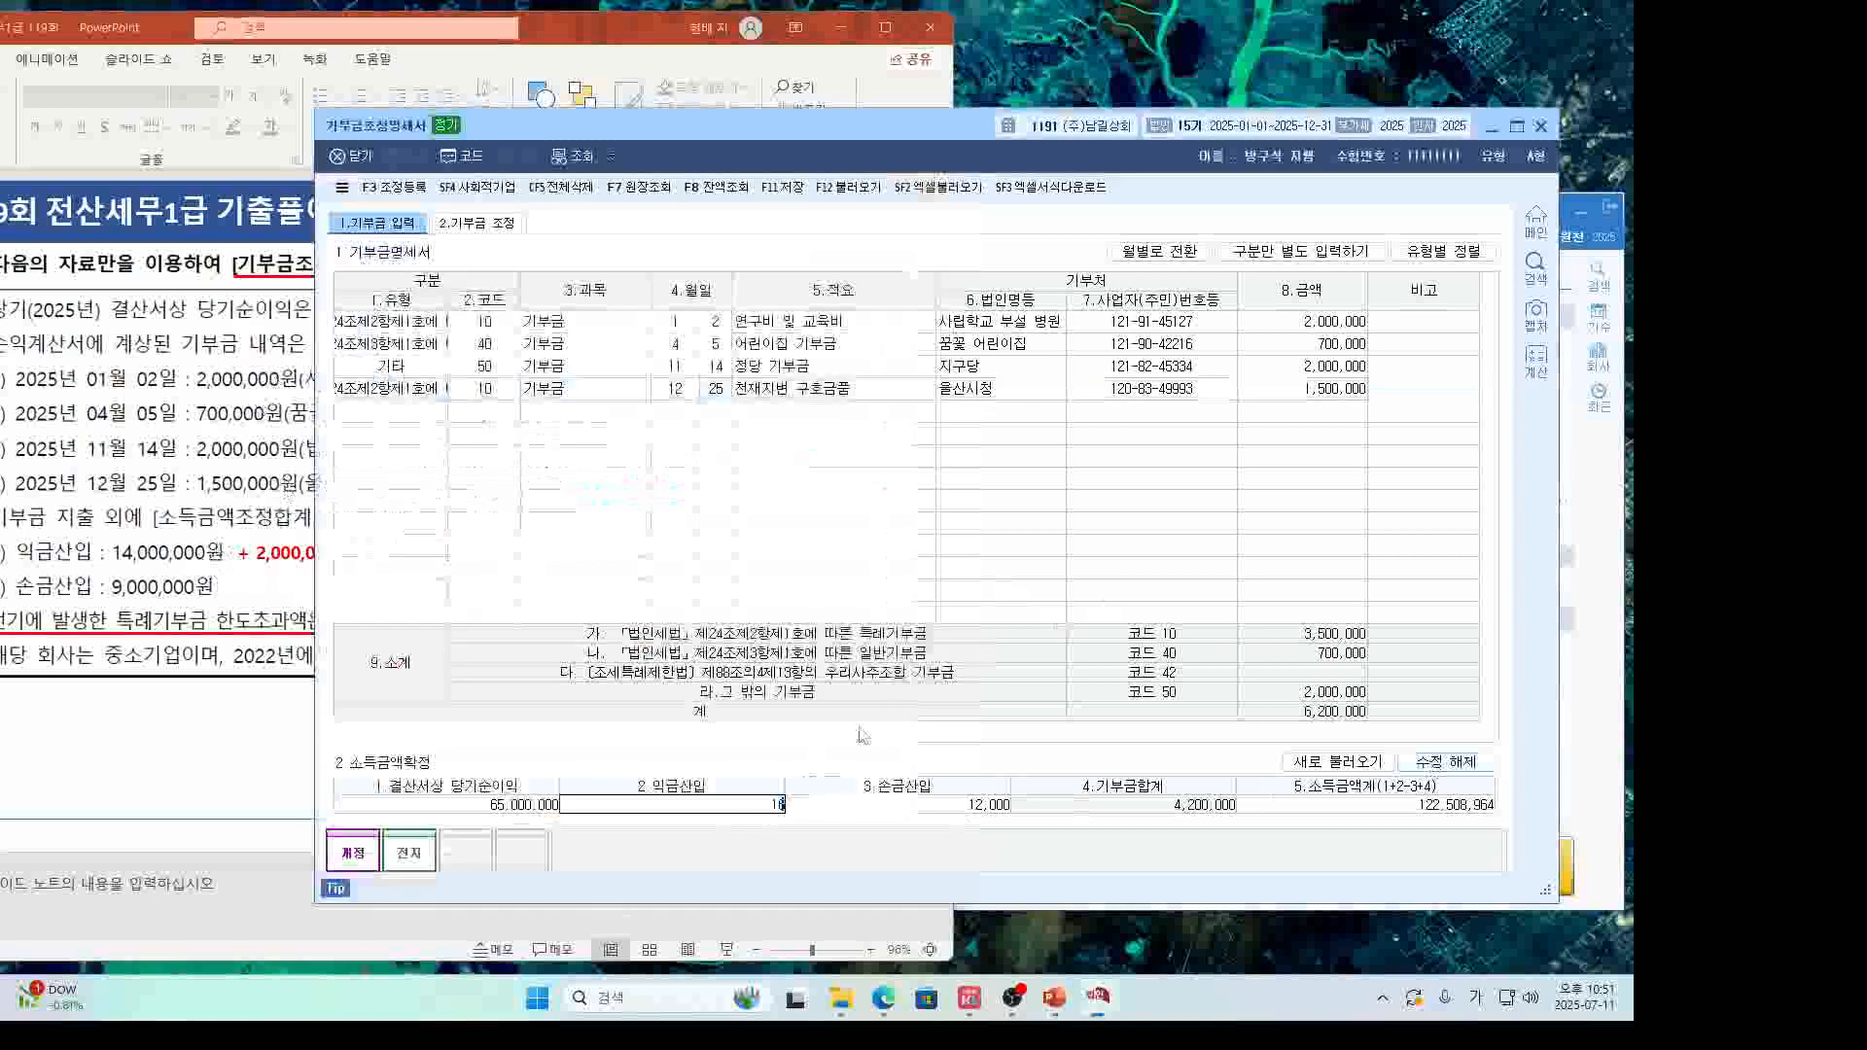
{"action": "type", "text": ",000,000"}
{"action": "key", "text": "Return"}
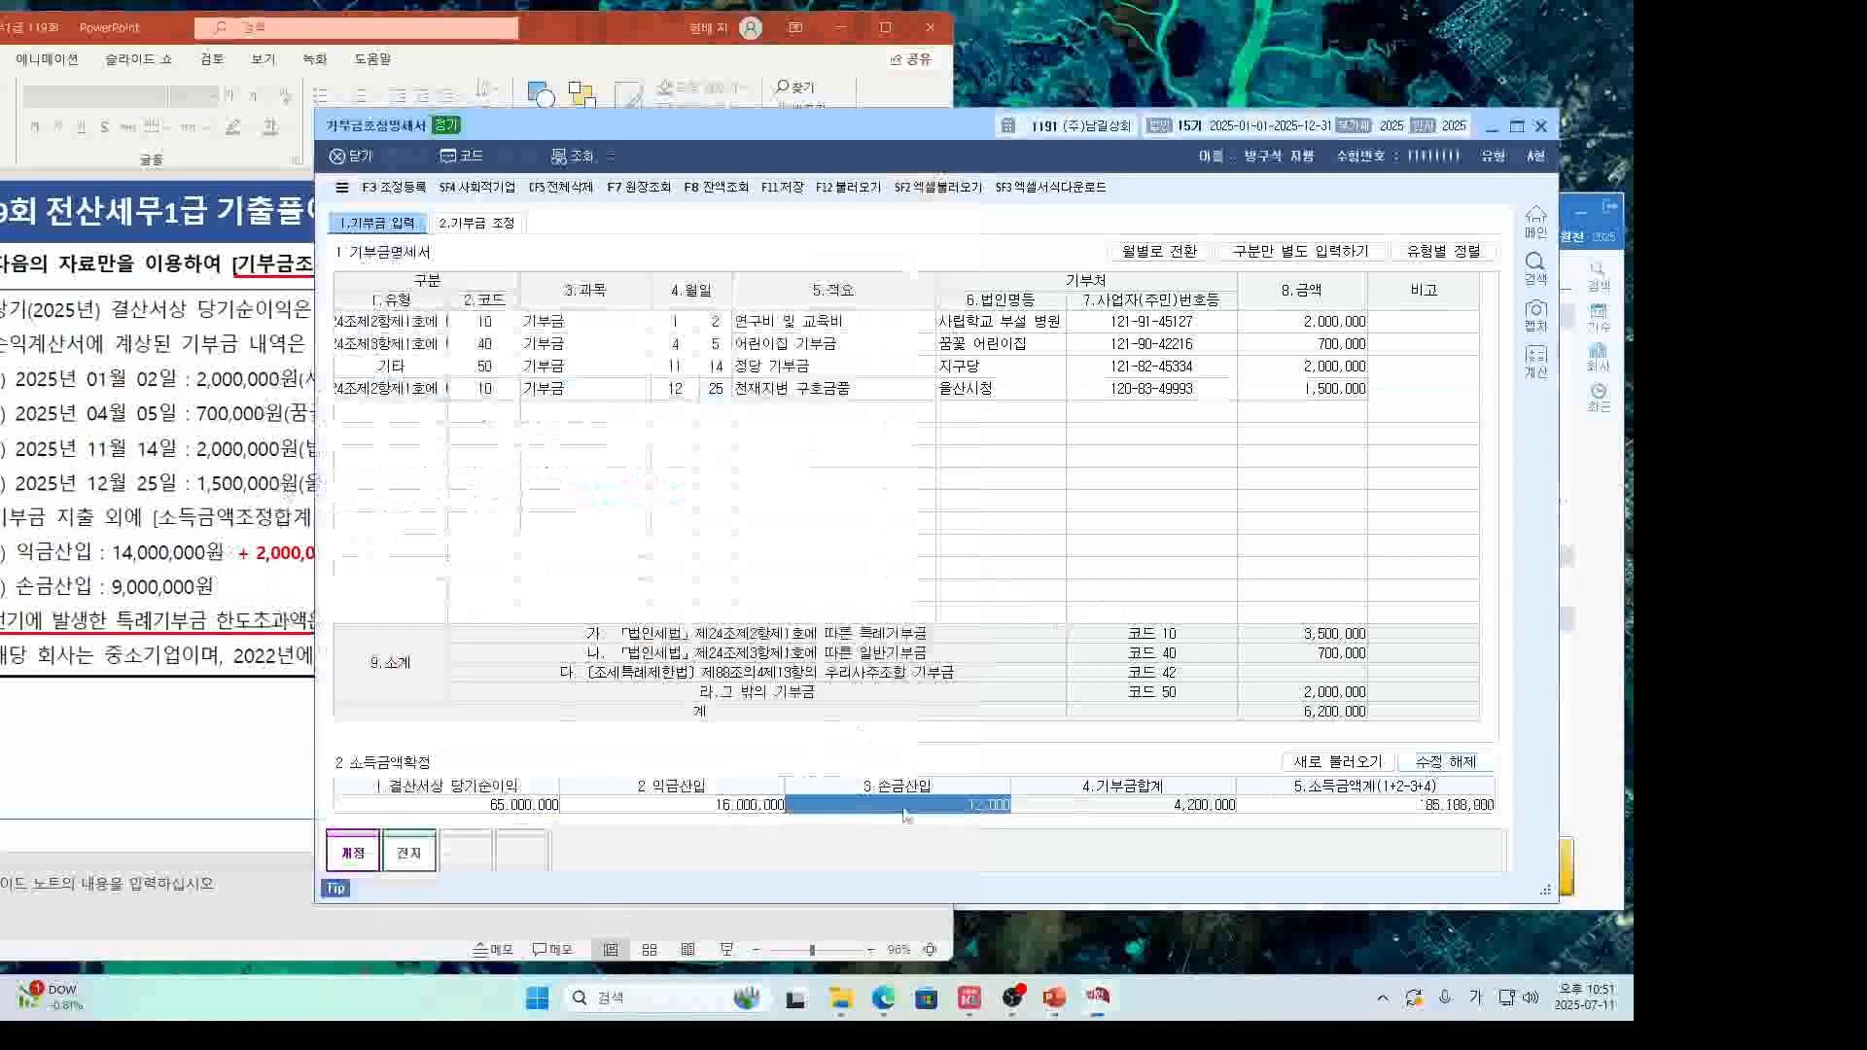
Confirm the 9,000,000 손금산입 and switch to the 2.기부금 조정 tab.
{"action": "type", "text": "9"}
{"action": "key", "text": "Return"}
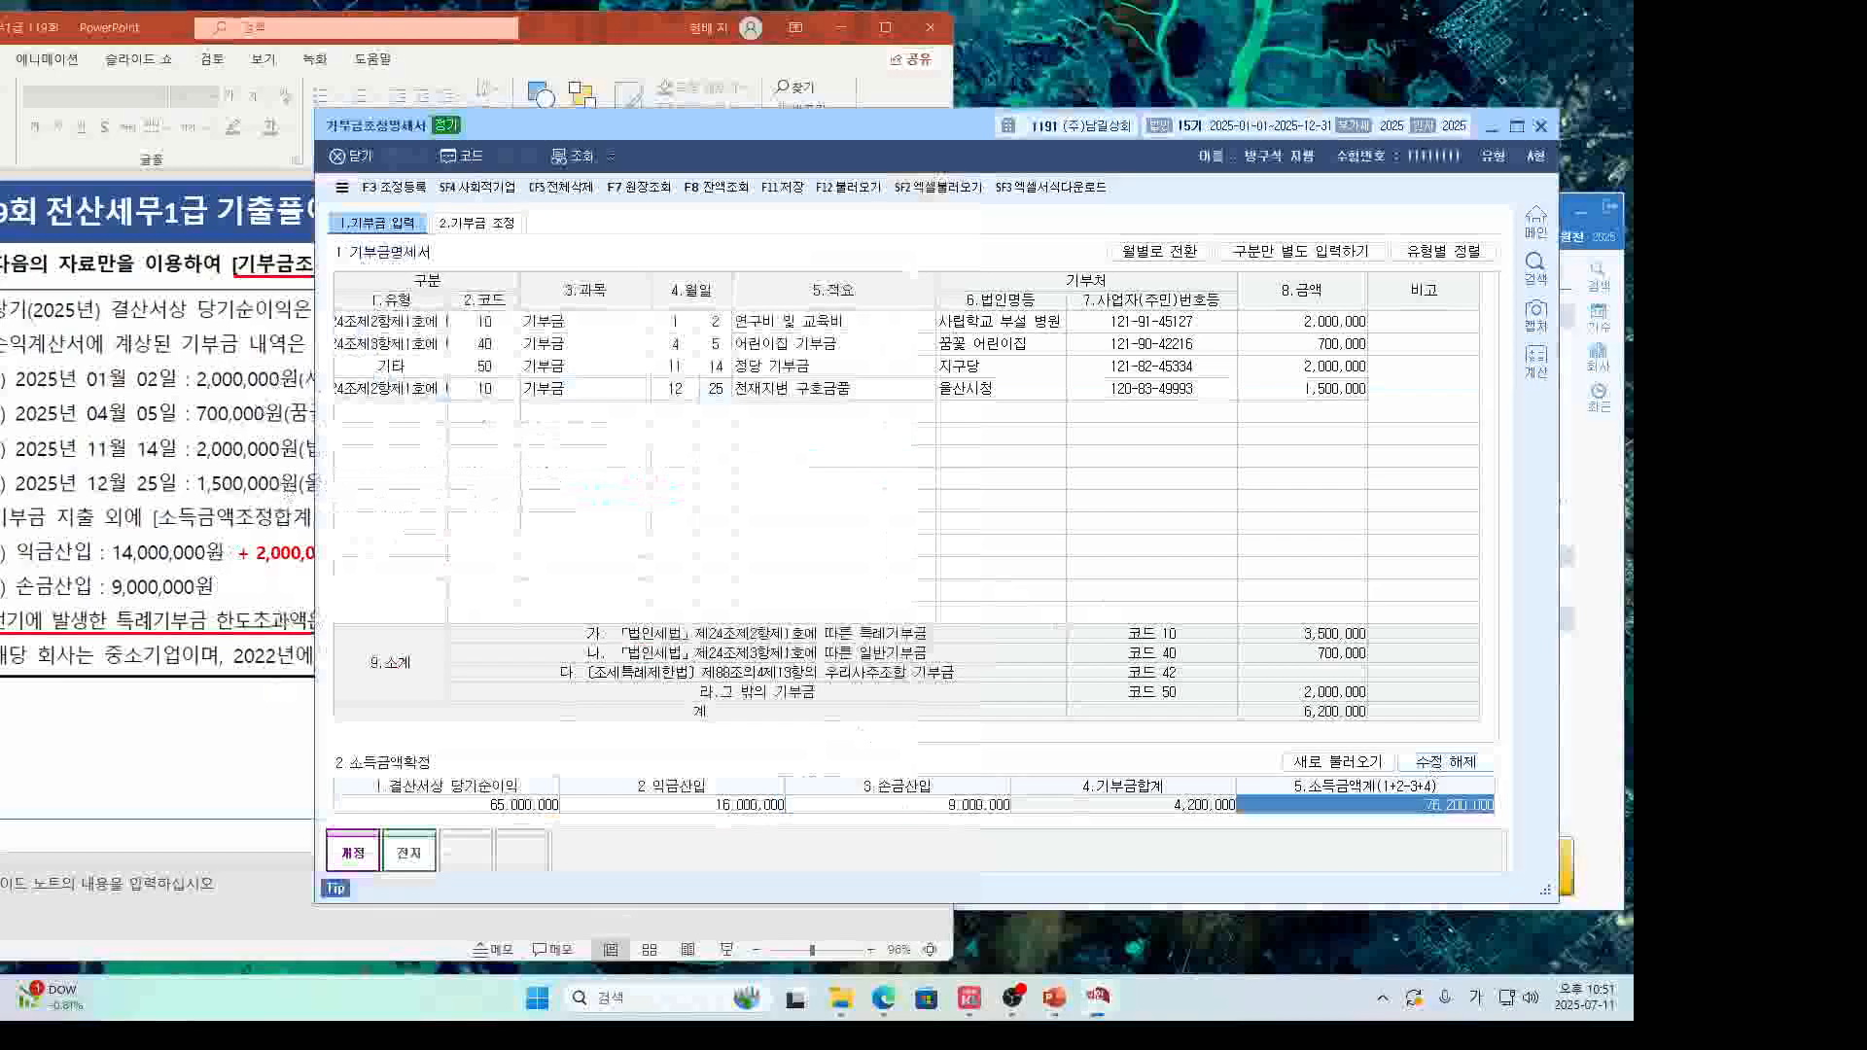
{"action": "key", "text": "alt+Tab"}
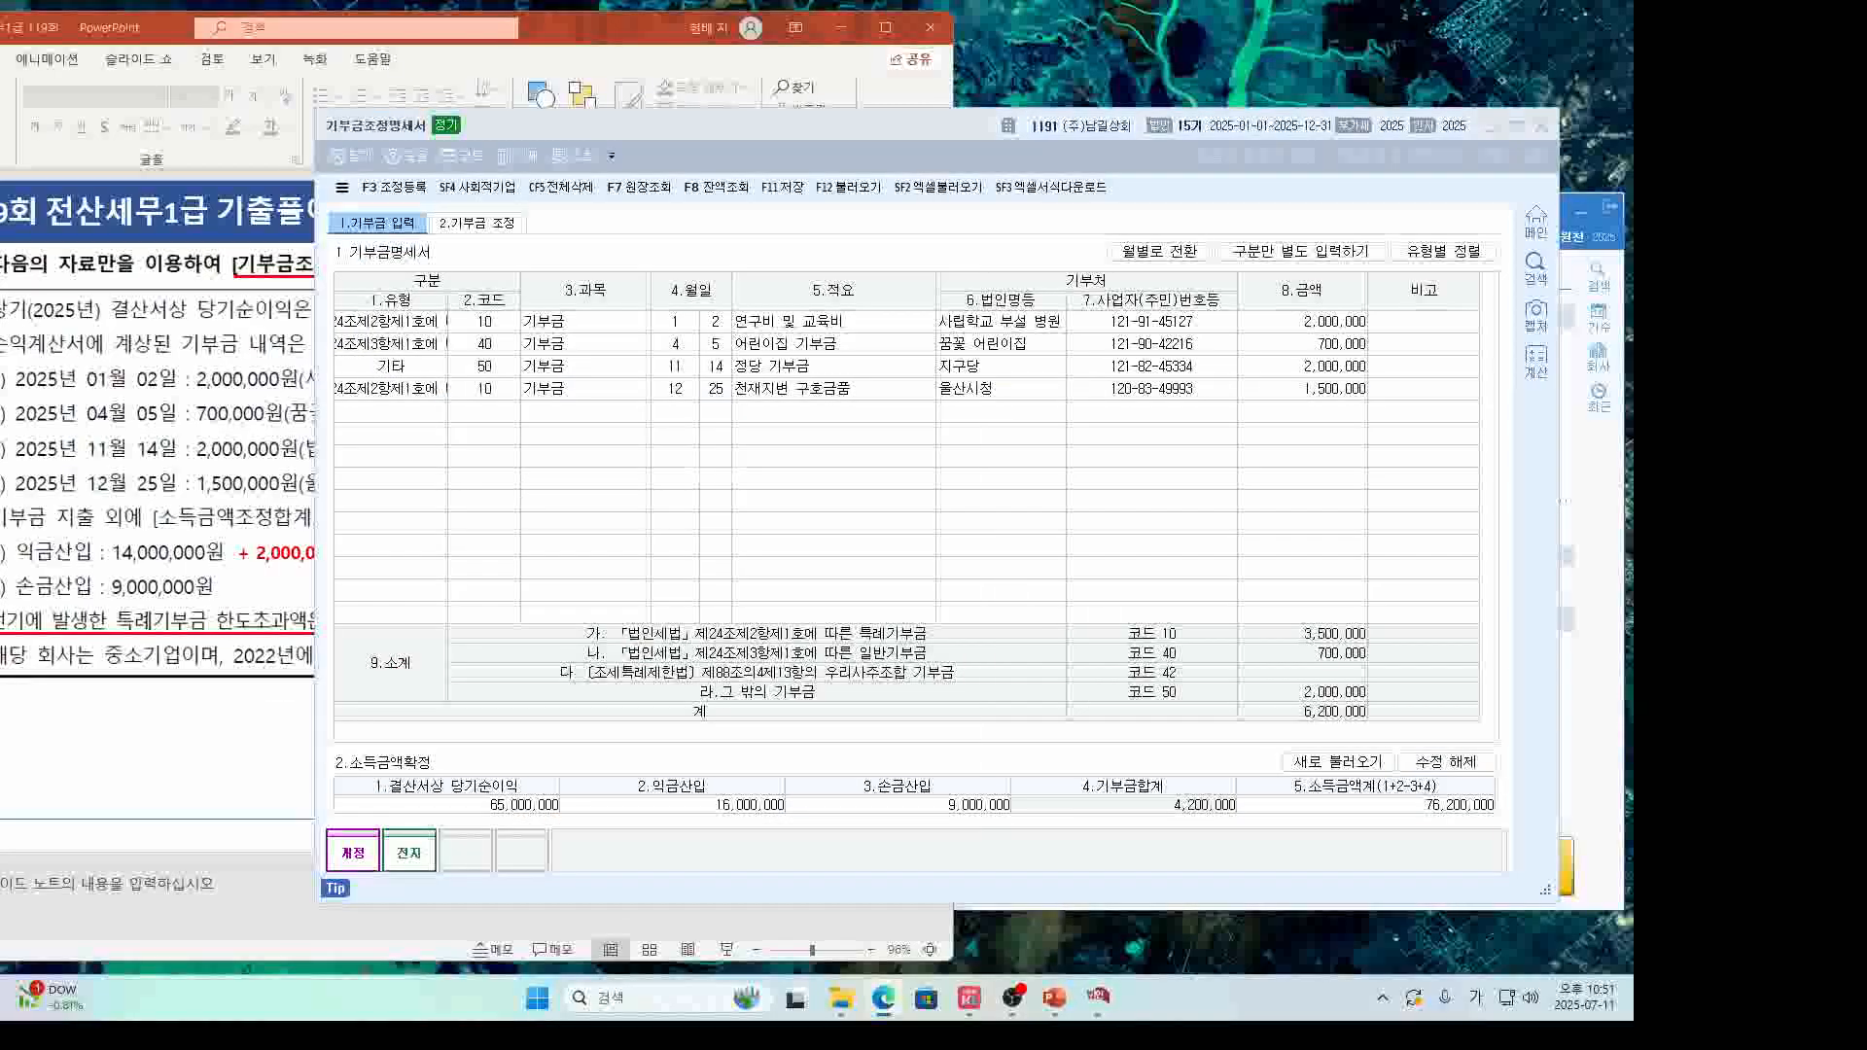
{"action": "left_click", "coordinate": [487, 227]}
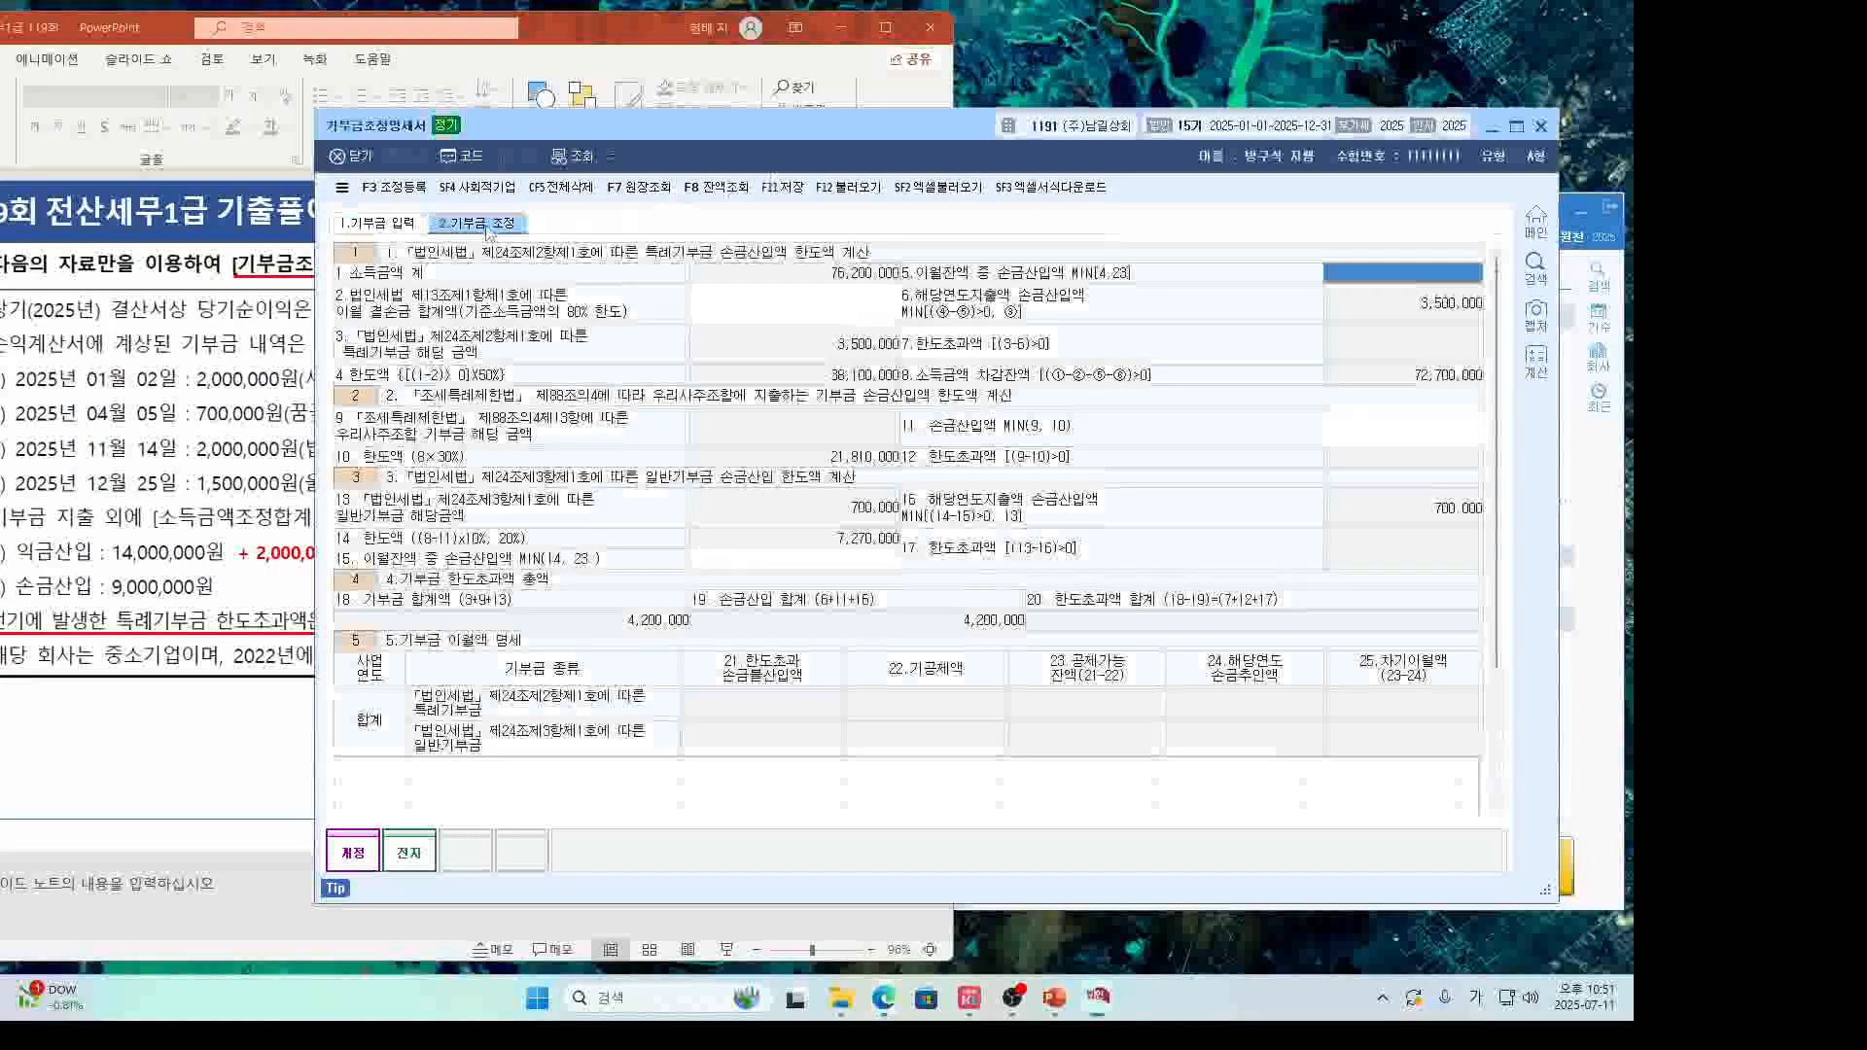
Enter 60,000,000 as the 이월결손금 합계액.
{"action": "left_click", "coordinate": [245, 671]}
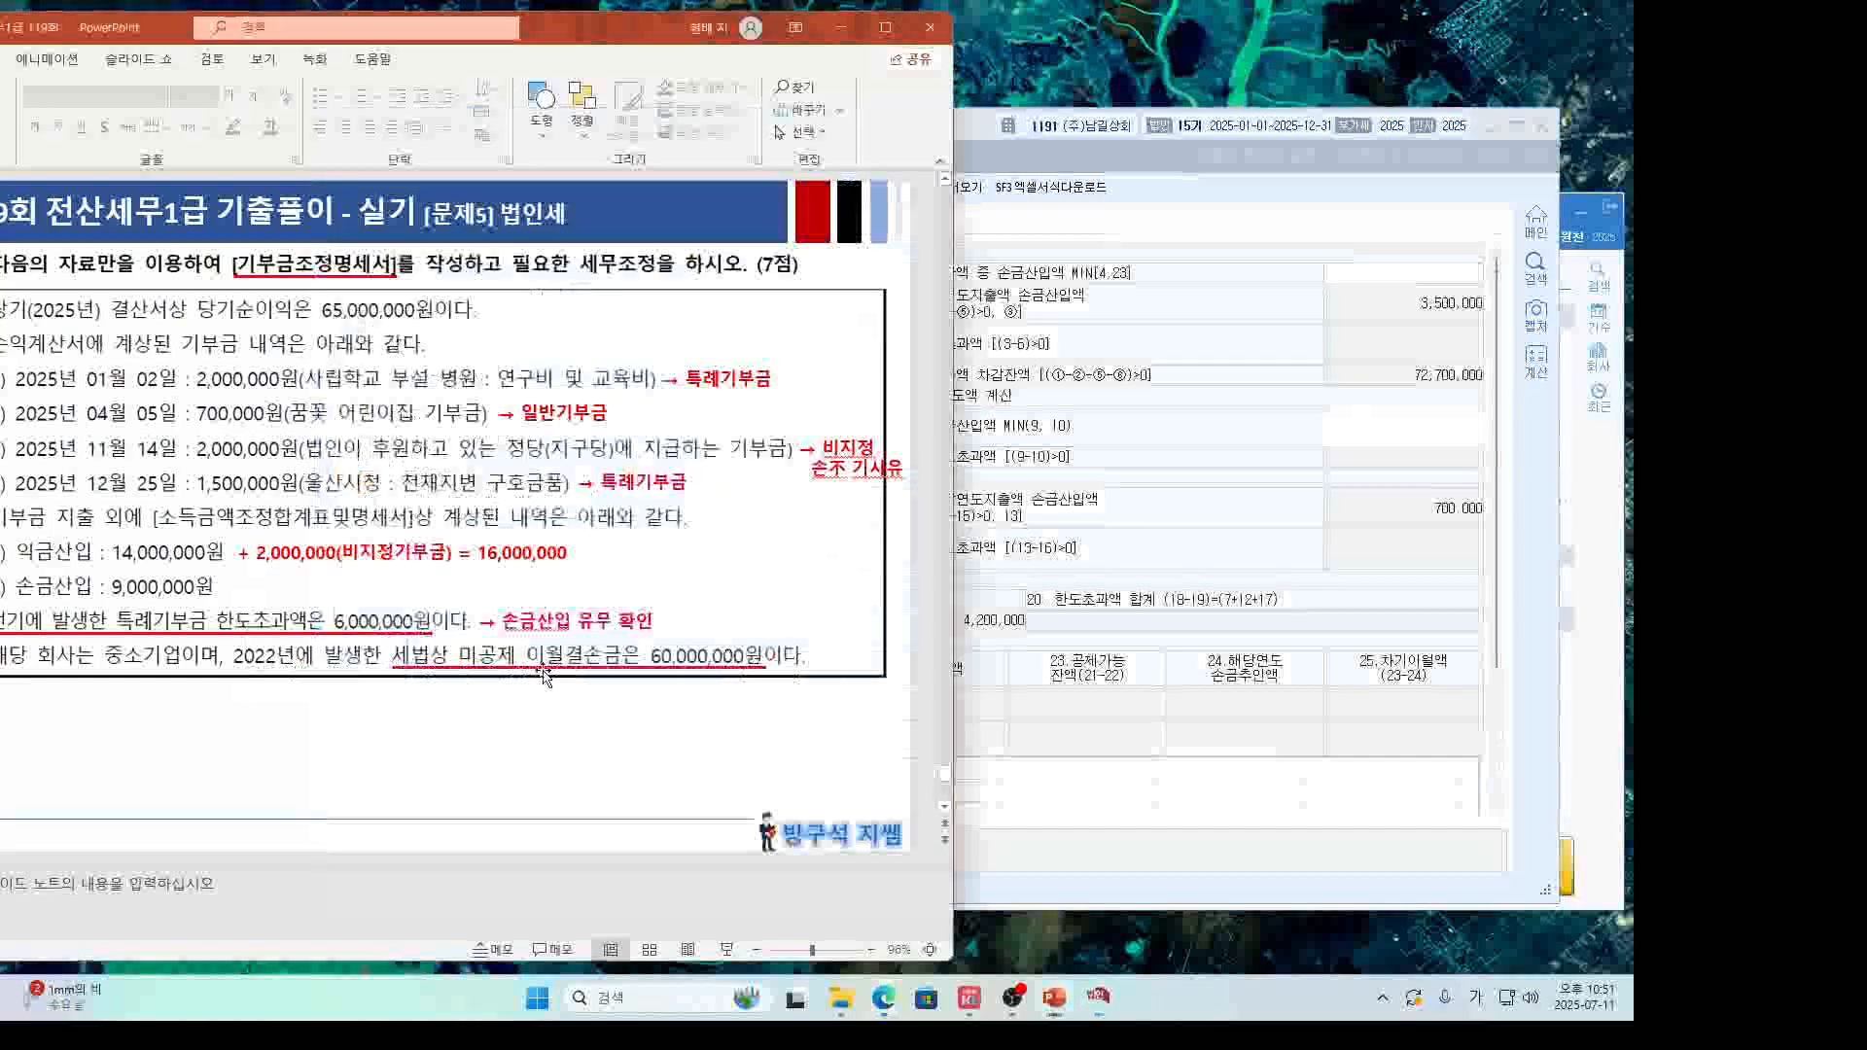
{"action": "left_click", "coordinate": [1021, 476]}
{"action": "left_click", "coordinate": [837, 317]}
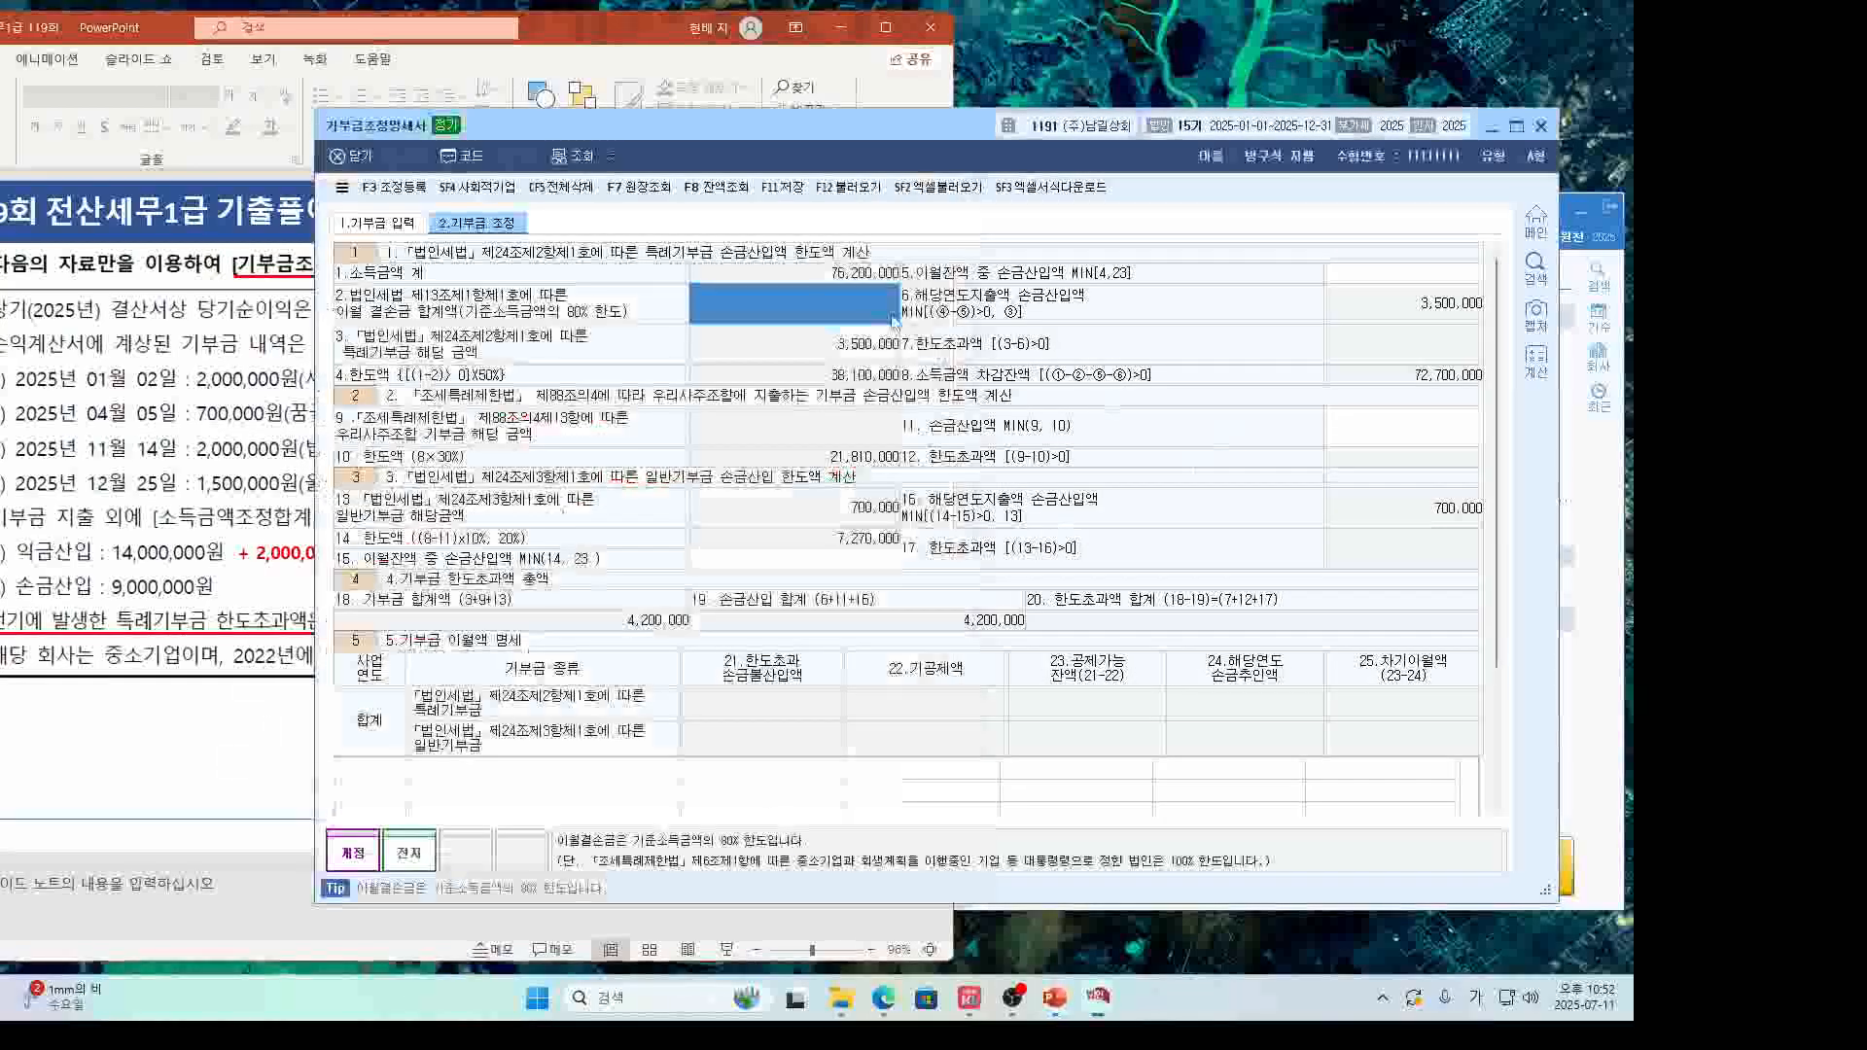
{"action": "type", "text": "60000000"}
{"action": "key", "text": "Return"}
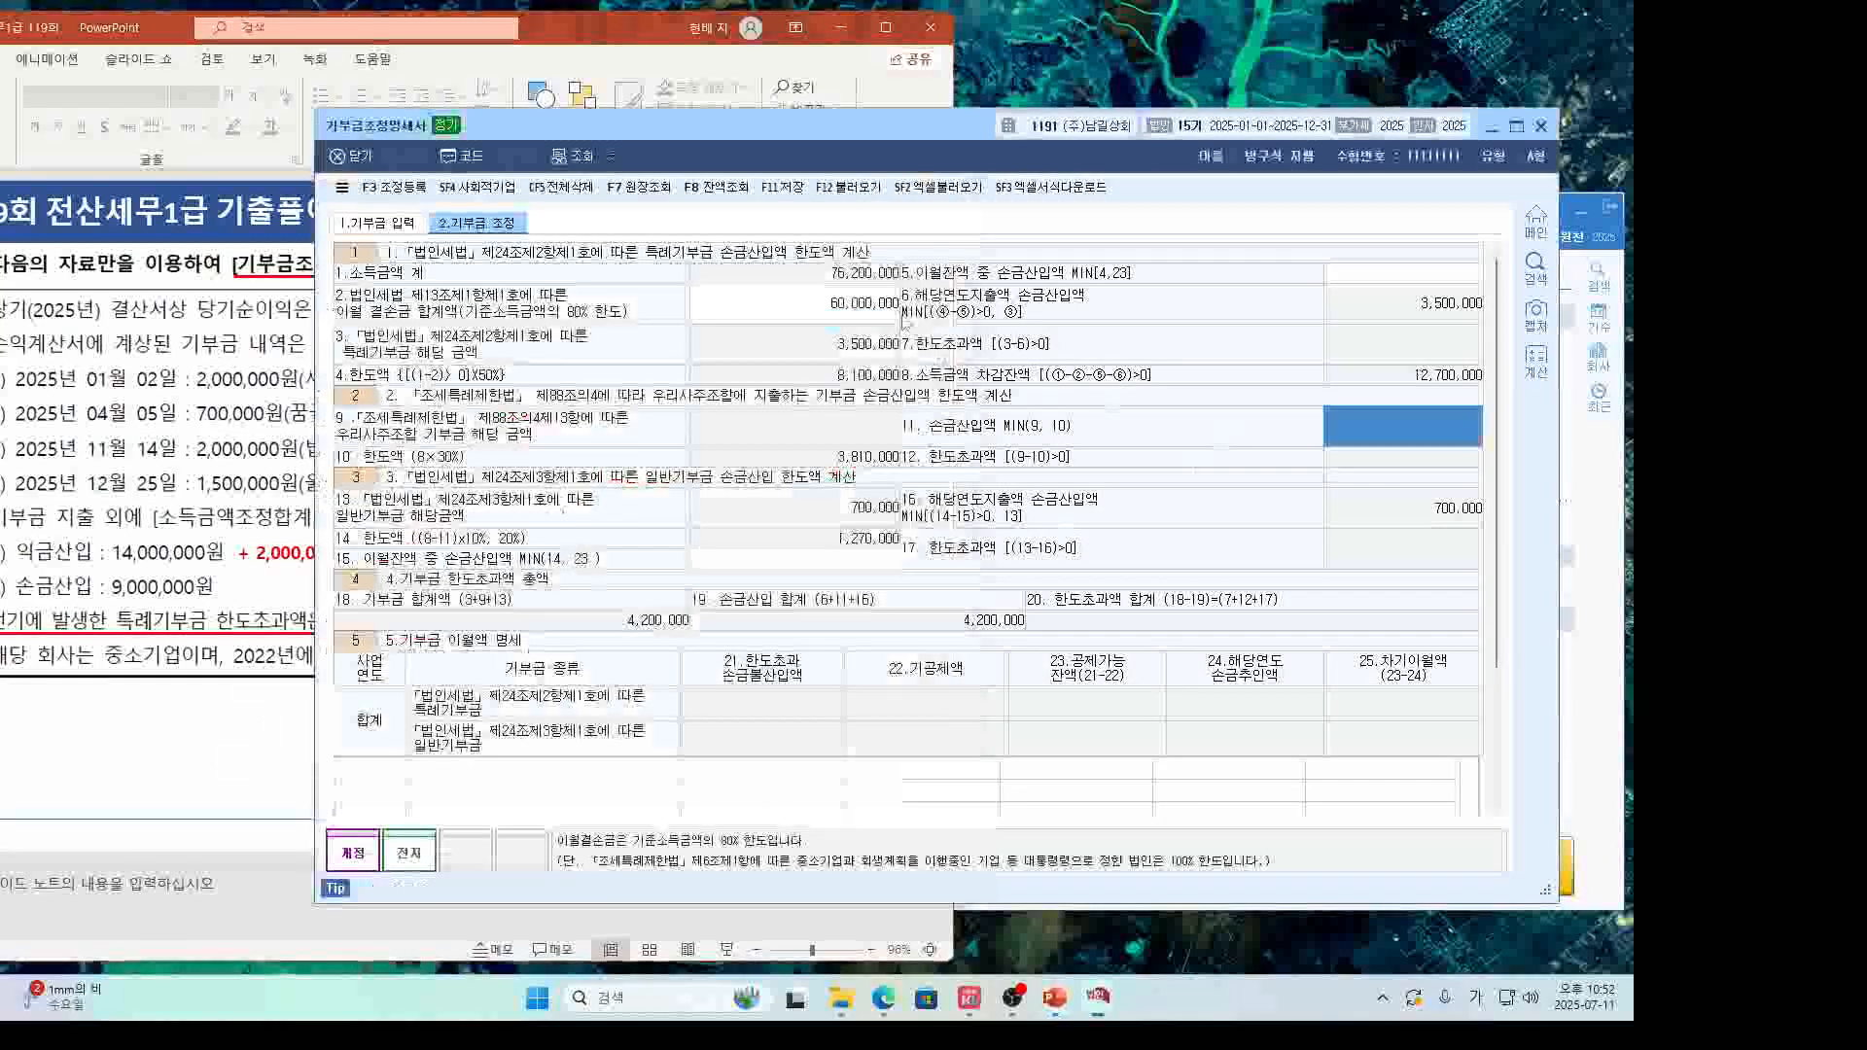
Circle the 6,000,000 prior-year 한도초과액 on the problem slide.
{"action": "left_click", "coordinate": [247, 729]}
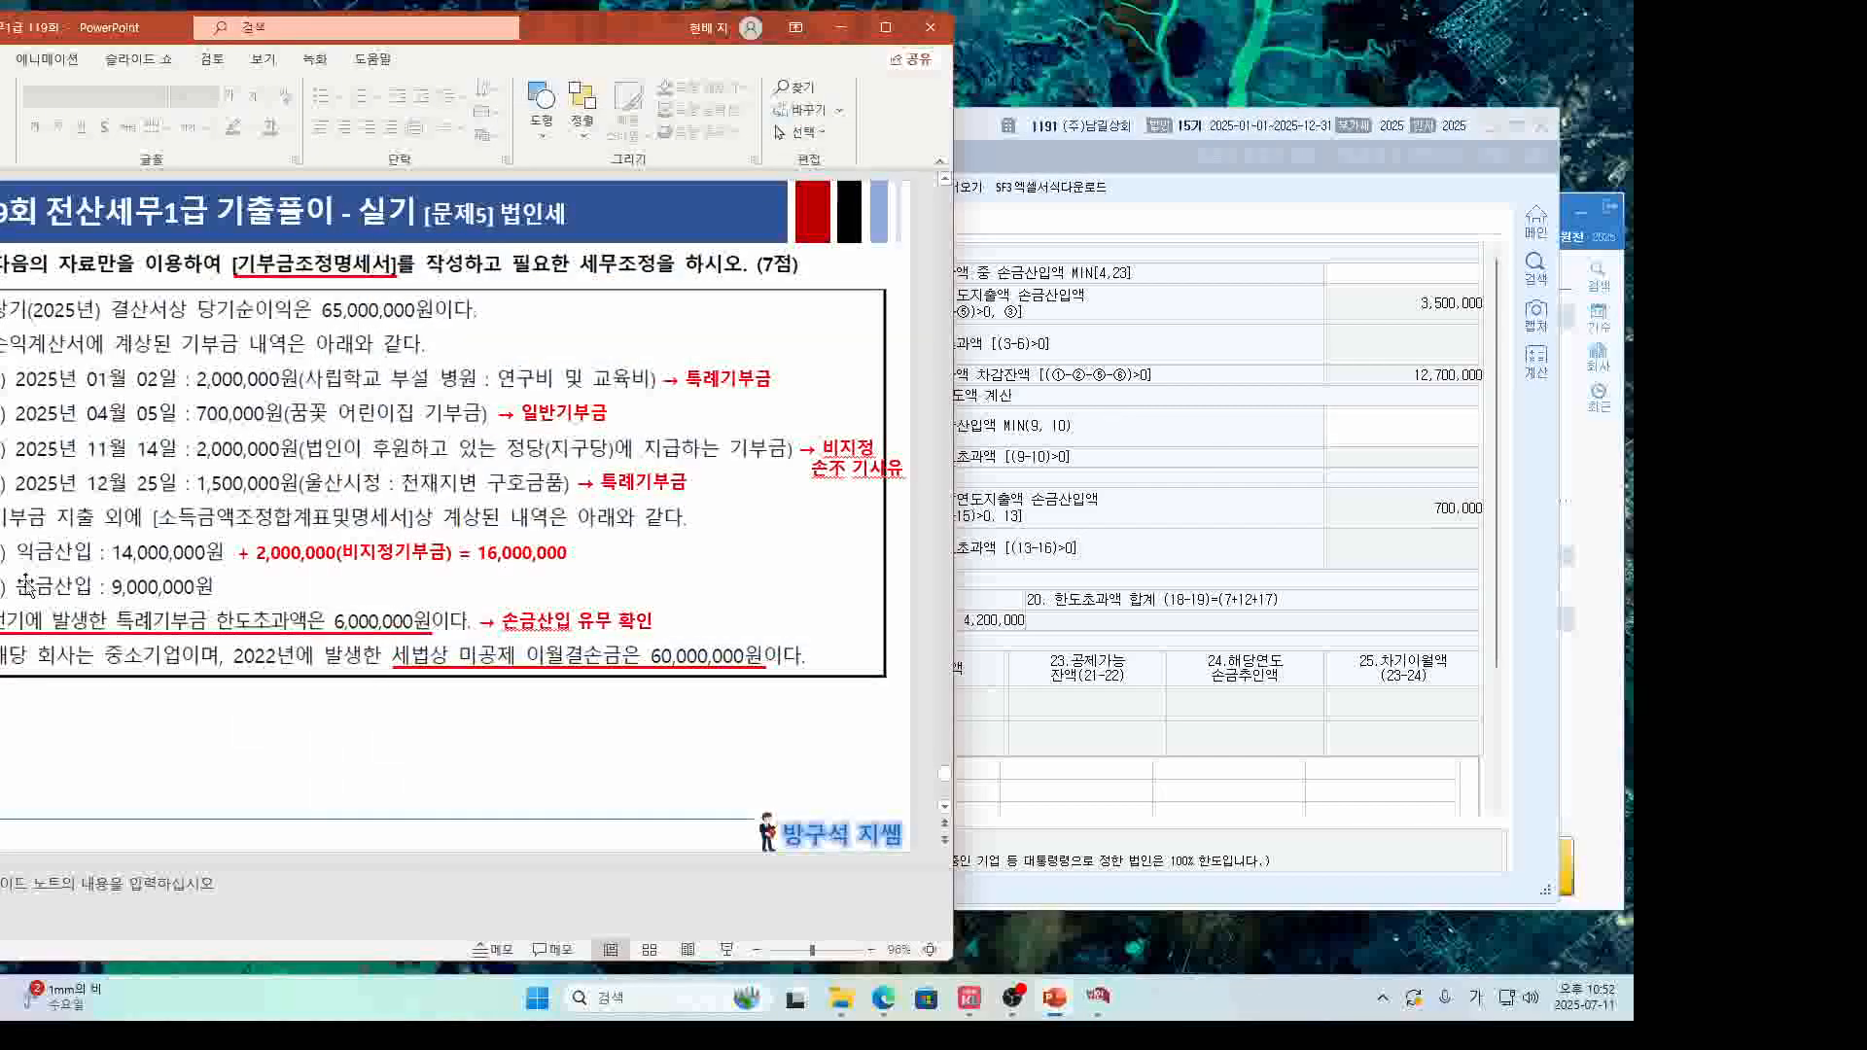
{"action": "left_click", "coordinate": [1119, 718]}
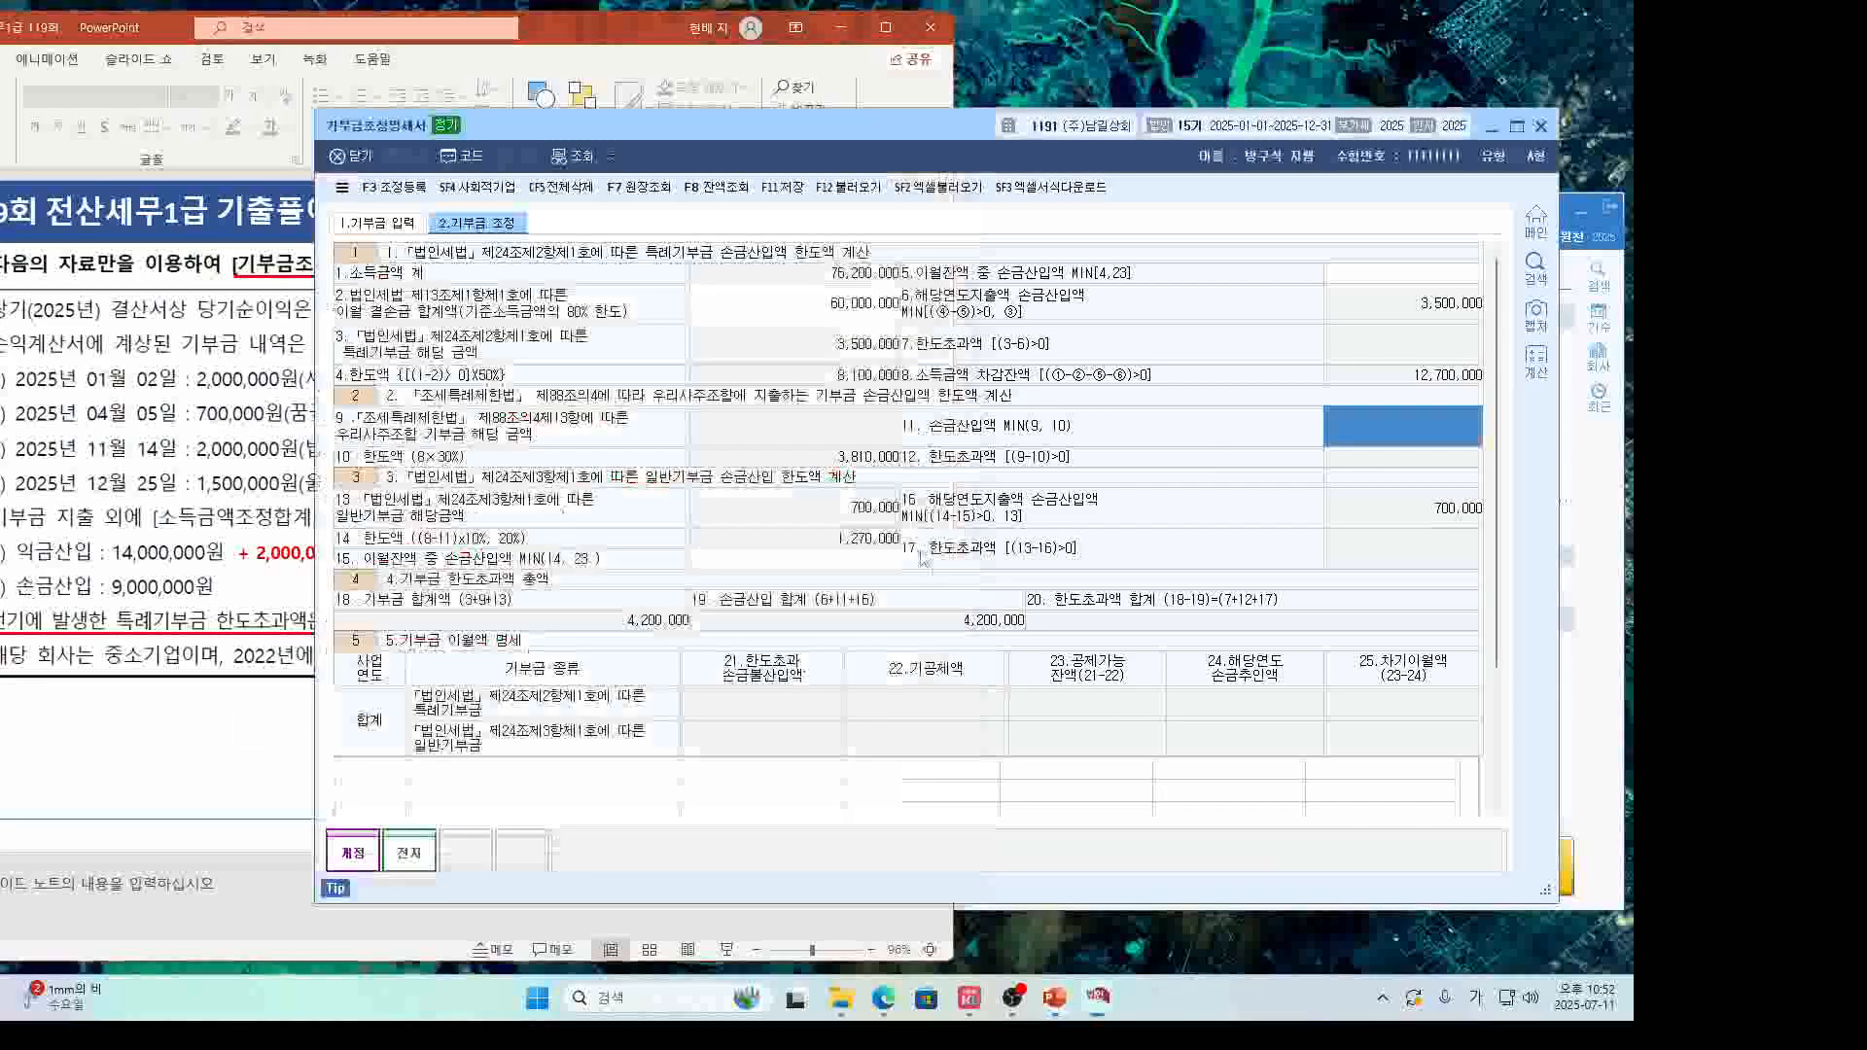
{"action": "left_click", "coordinate": [435, 777]}
{"action": "left_click_drag", "start_coordinate": [658, 140], "coordinate": [807, 161]}
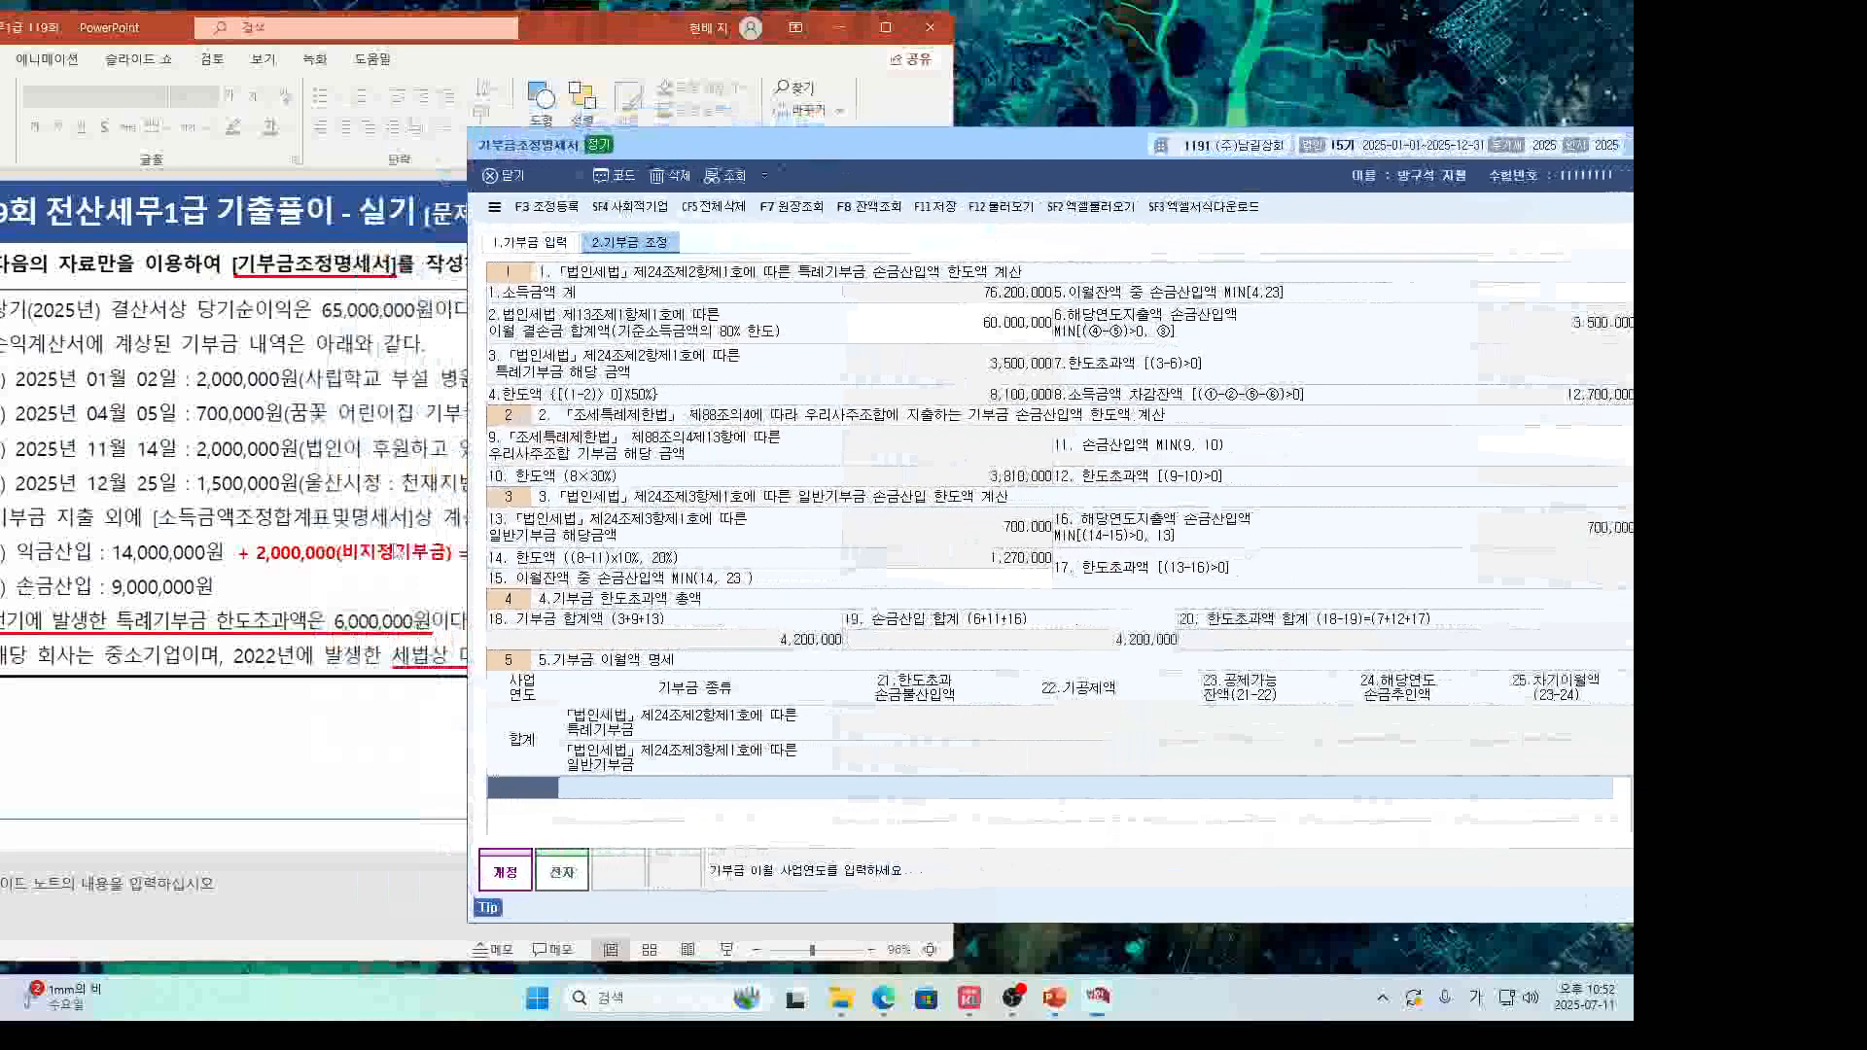
{"action": "mouse_move", "coordinate": [428, 634]}
{"action": "left_mouse_down"}
{"action": "mouse_move", "coordinate": [336, 642]}
{"action": "mouse_move", "coordinate": [424, 593]}
{"action": "left_mouse_up"}
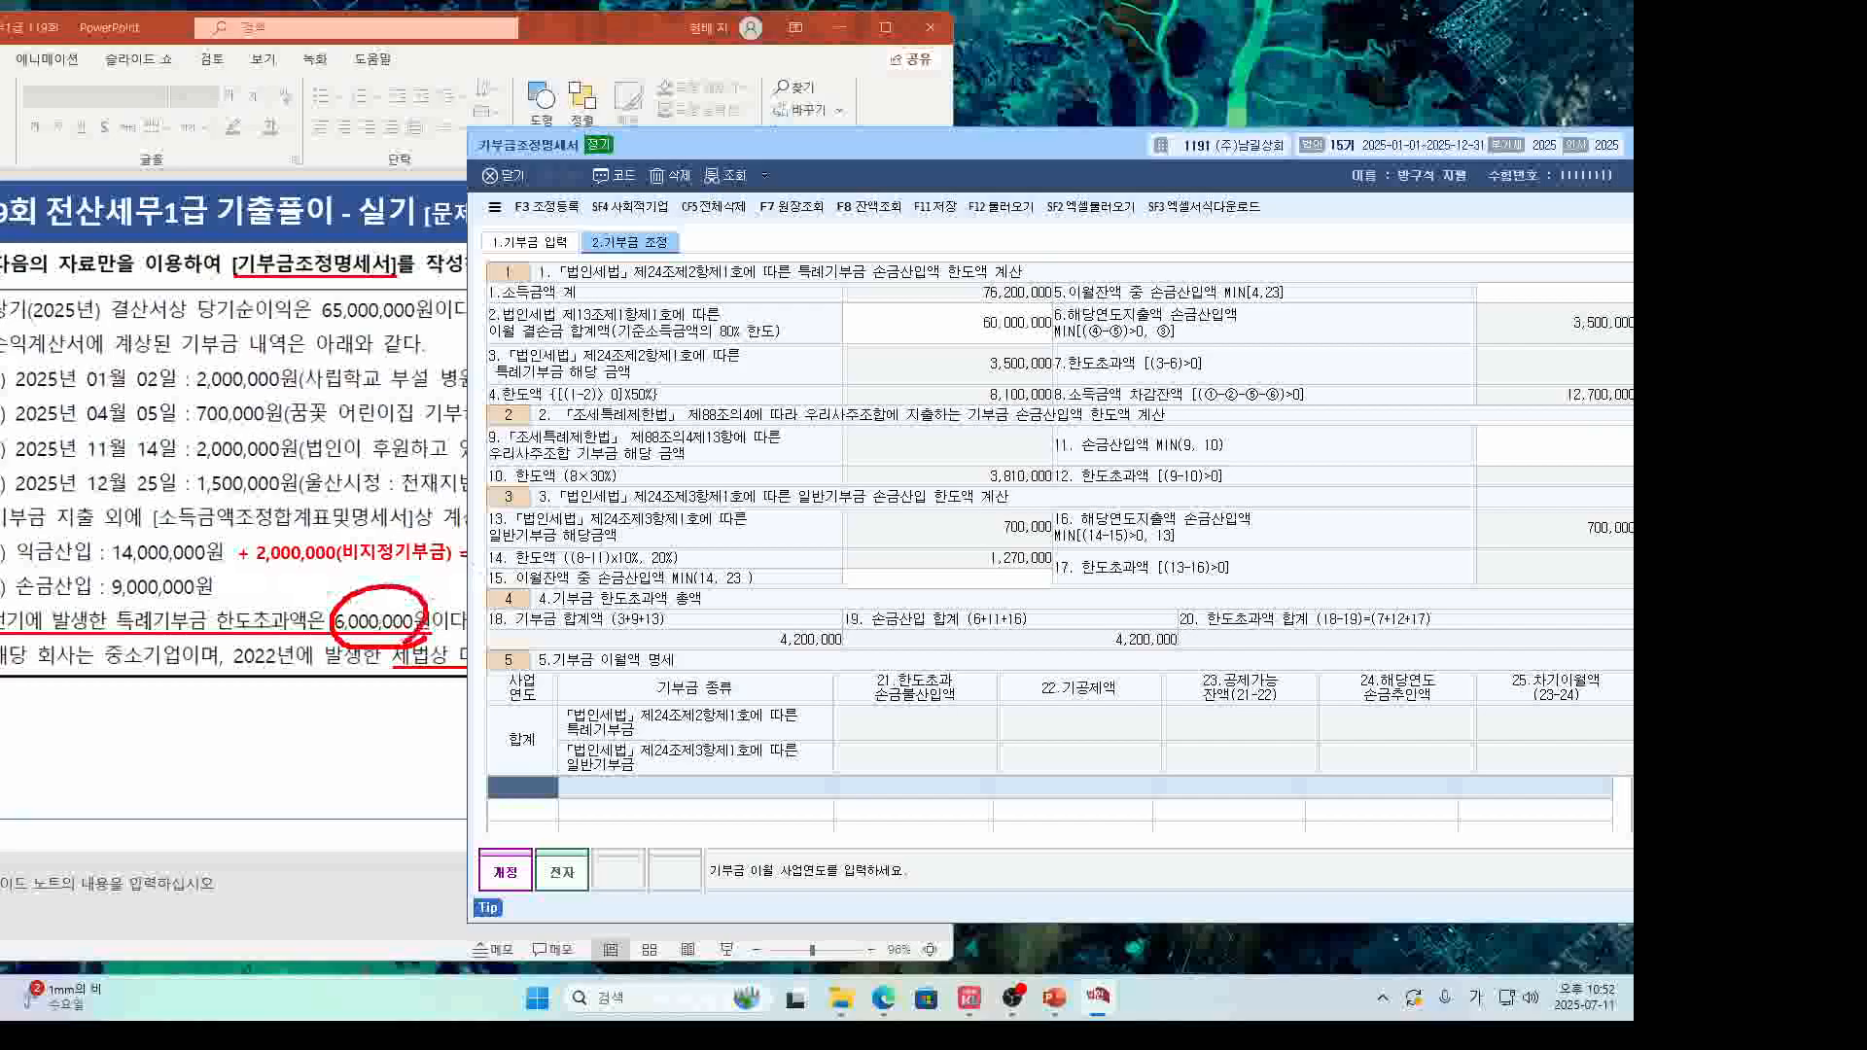
Add a 2024 특례기부금 carryover row with 6,000,000 in column 21.
{"action": "key", "text": "Escape"}
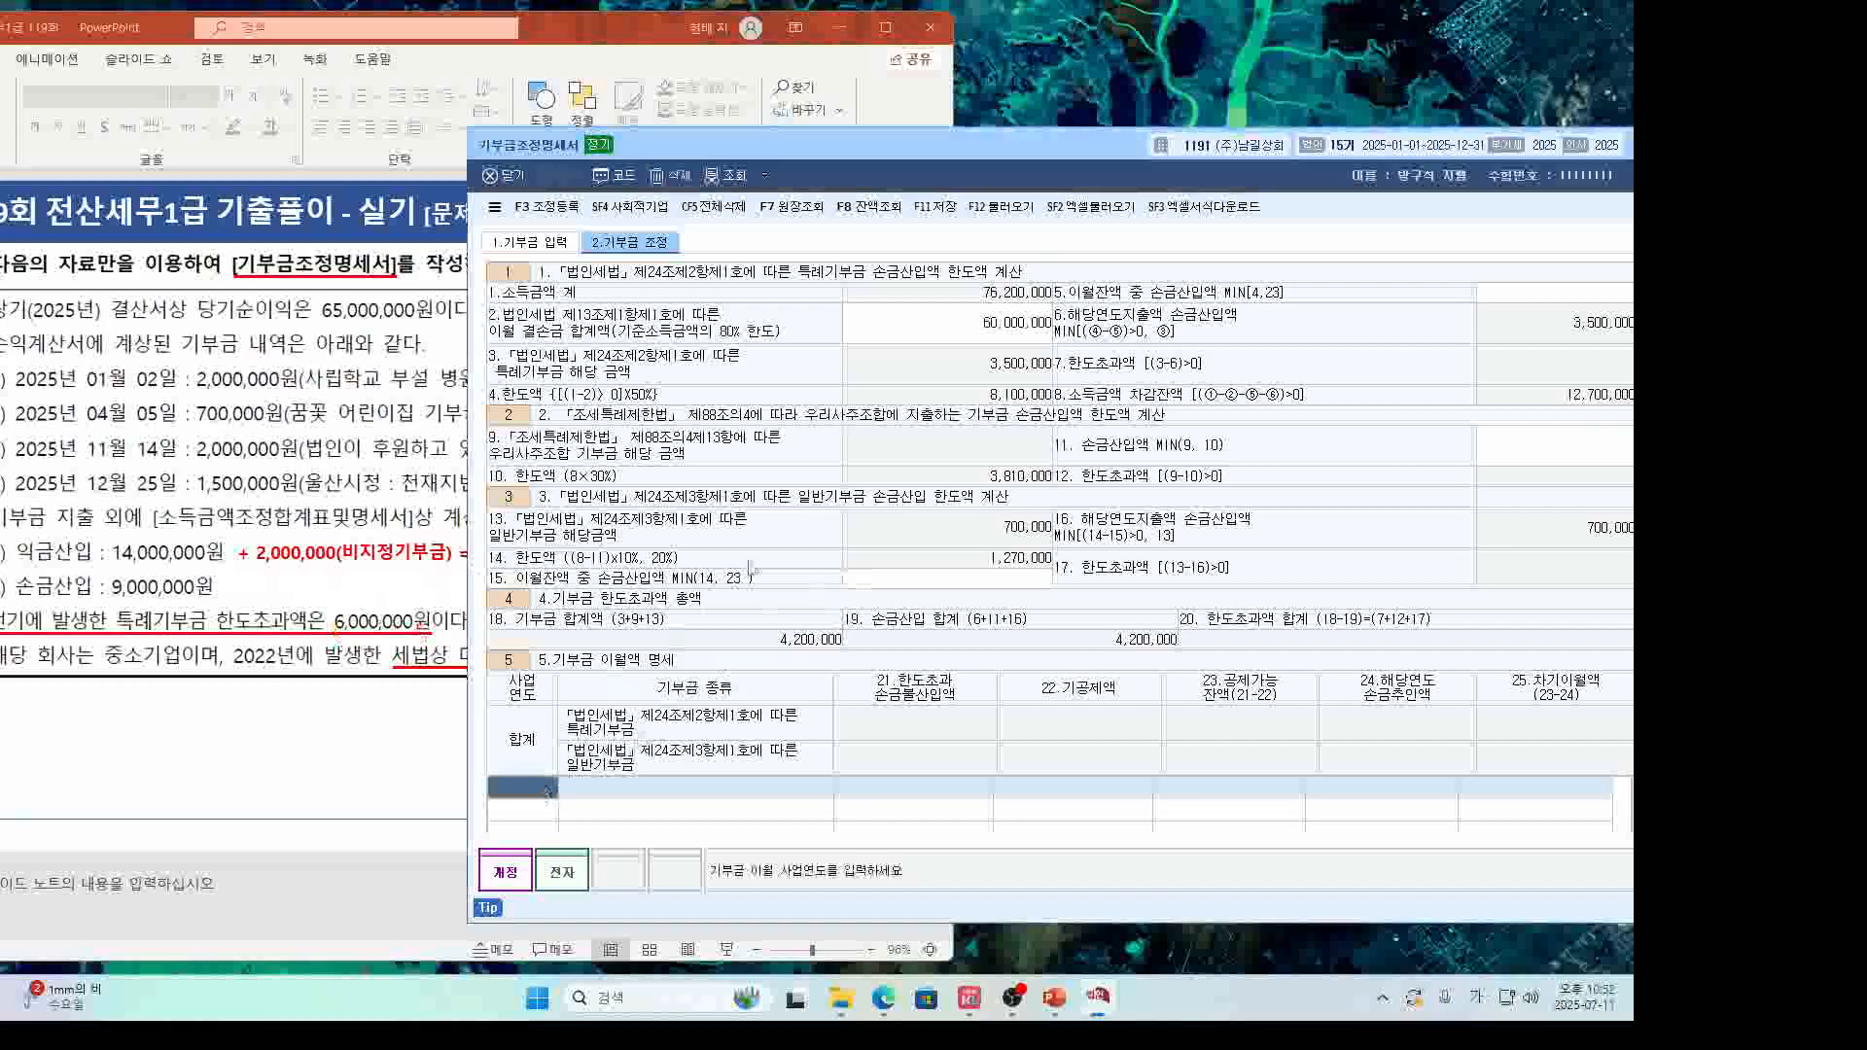
{"action": "type", "text": "2024"}
{"action": "key", "text": "Return"}
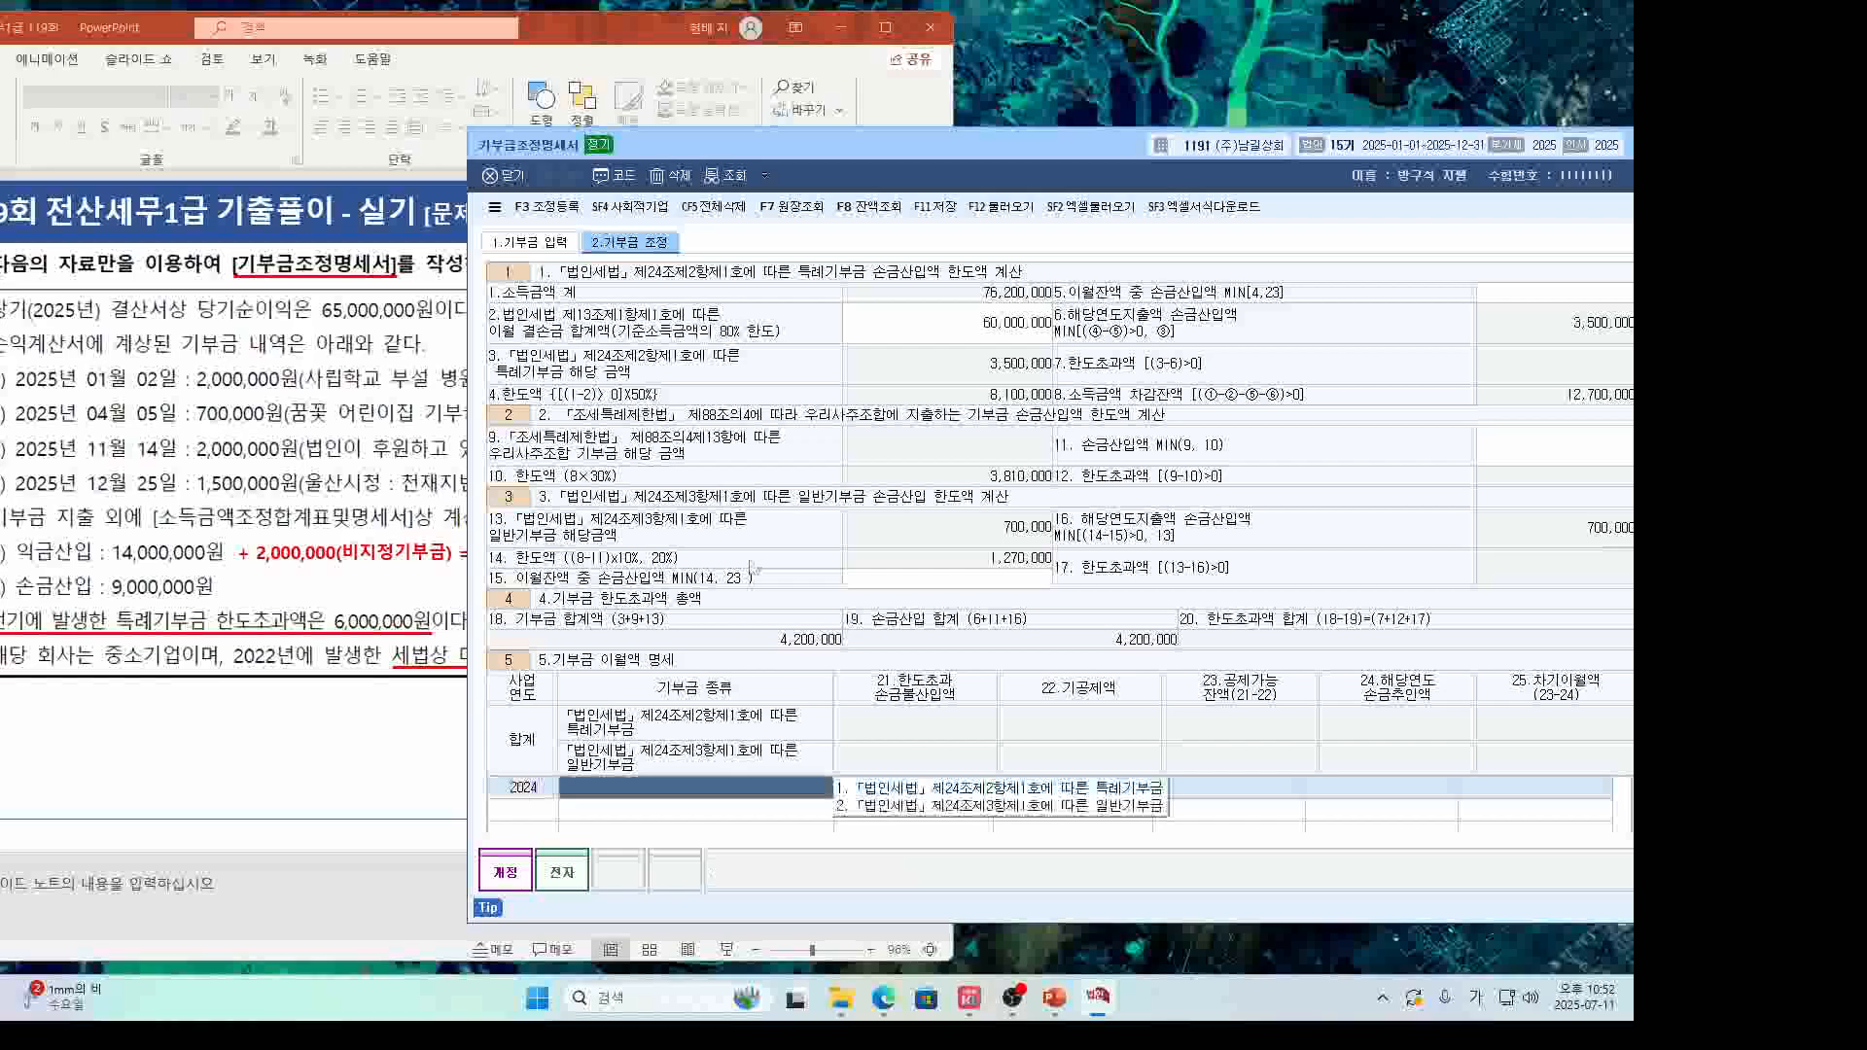
{"action": "left_click", "coordinate": [880, 789]}
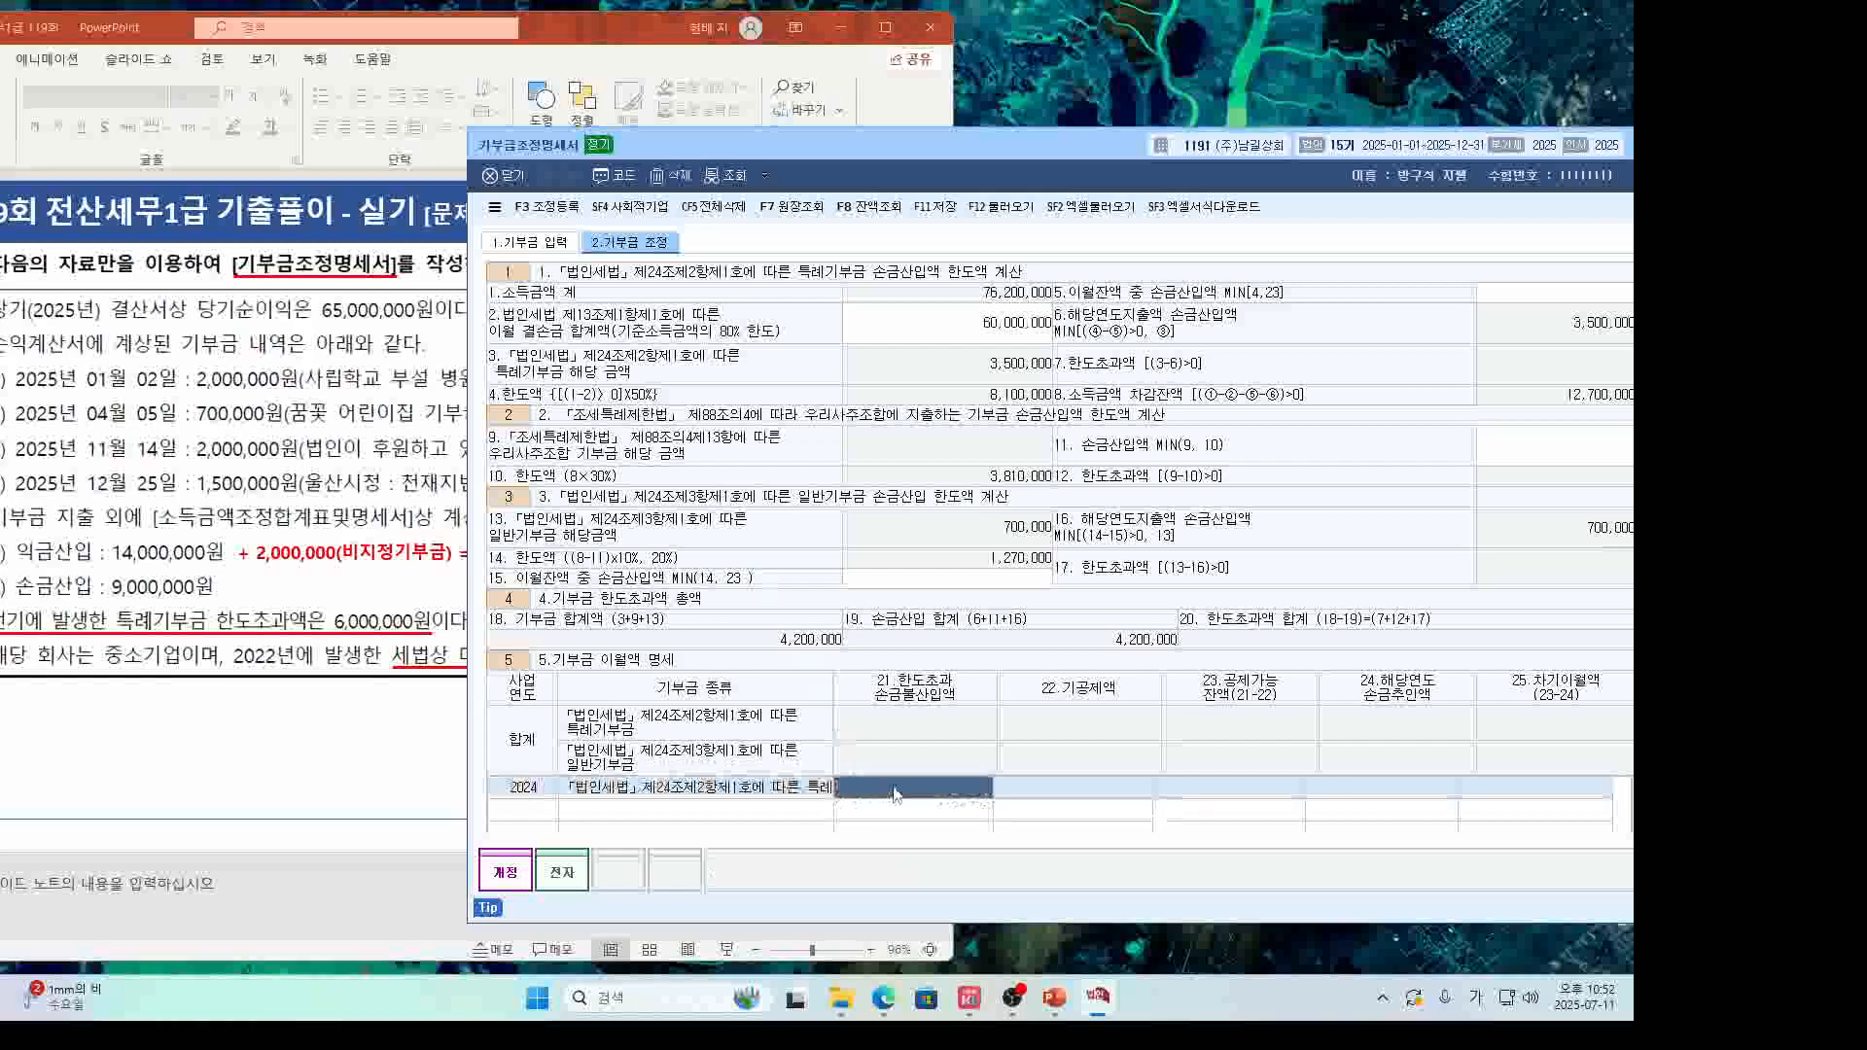
{"action": "type", "text": "6000000"}
{"action": "key", "text": "Return"}
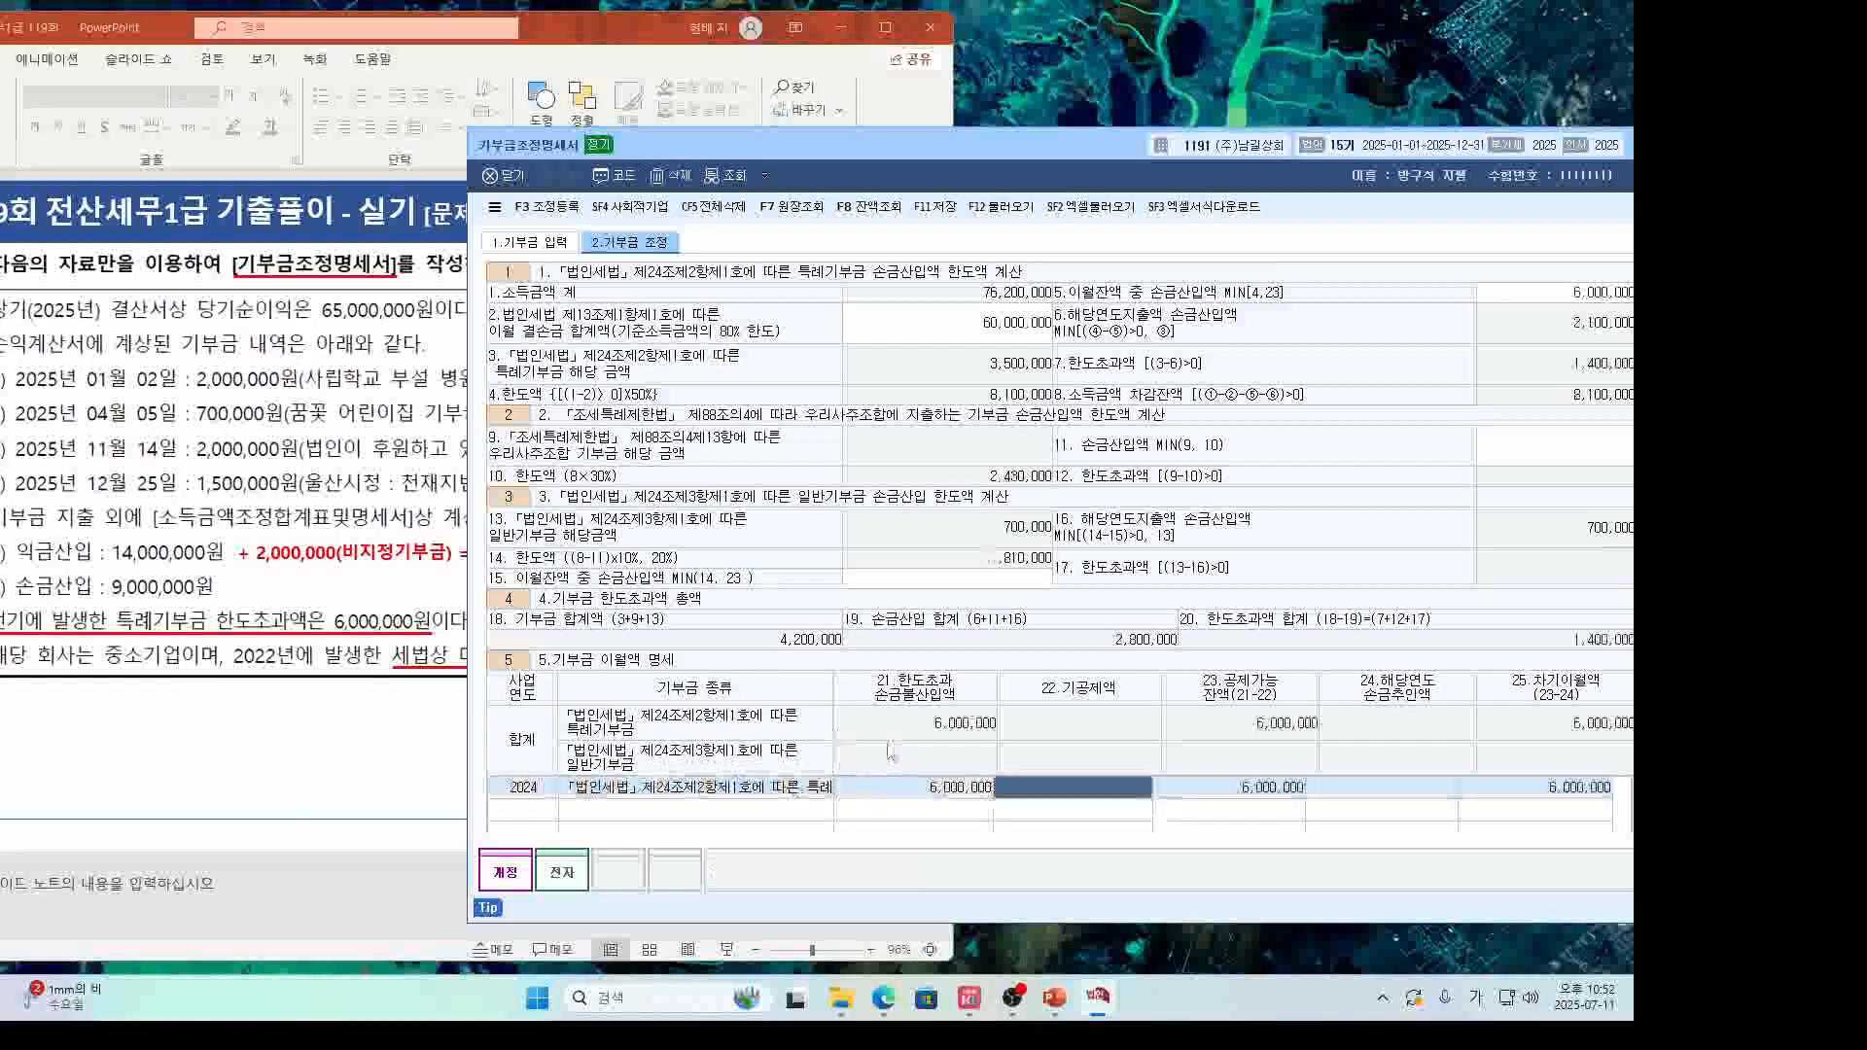
Circle the section 6 donation amounts and the 1,400,000 carried to next year.
{"action": "left_click_drag", "start_coordinate": [784, 154], "coordinate": [623, 88]}
{"action": "scroll", "coordinate": [1067, 450], "scroll_direction": "down", "scroll_amount": 3}
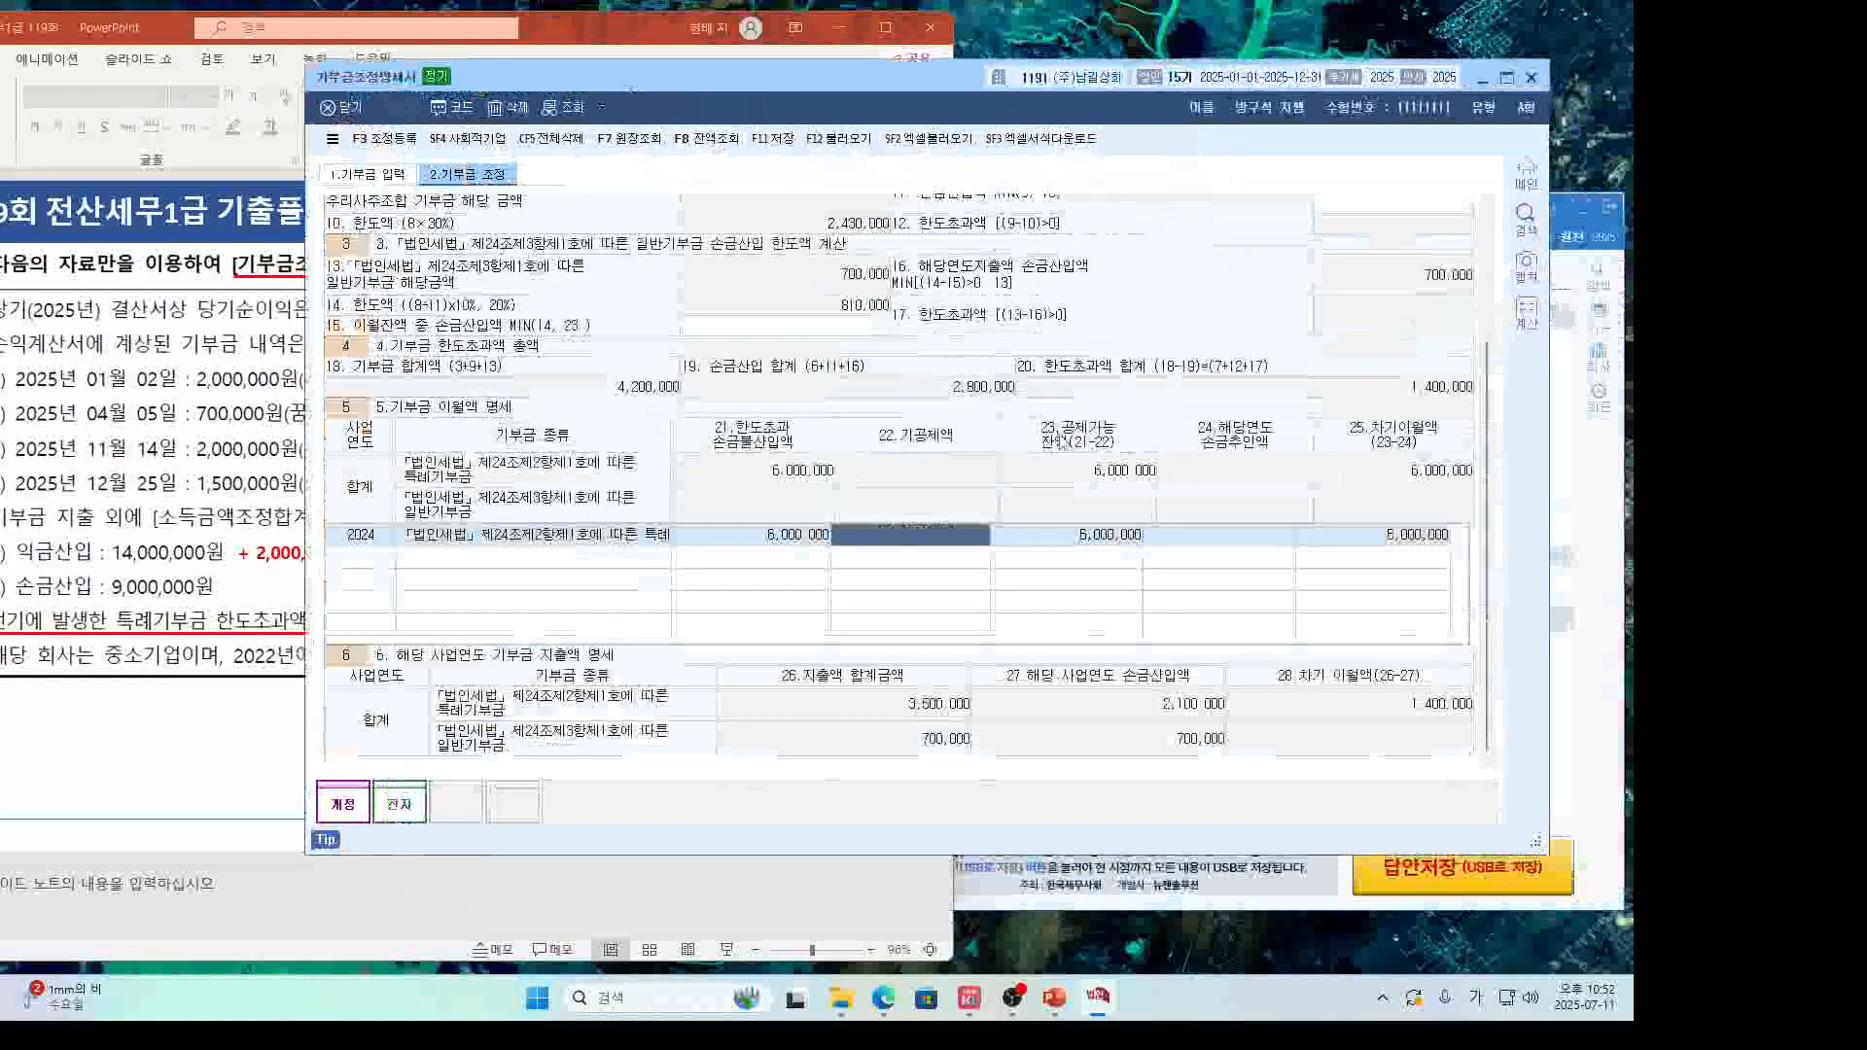
{"action": "mouse_move", "coordinate": [990, 752]}
{"action": "left_mouse_down"}
{"action": "mouse_move", "coordinate": [1089, 602]}
{"action": "mouse_move", "coordinate": [1097, 803]}
{"action": "left_mouse_up"}
{"action": "key", "text": "Escape"}
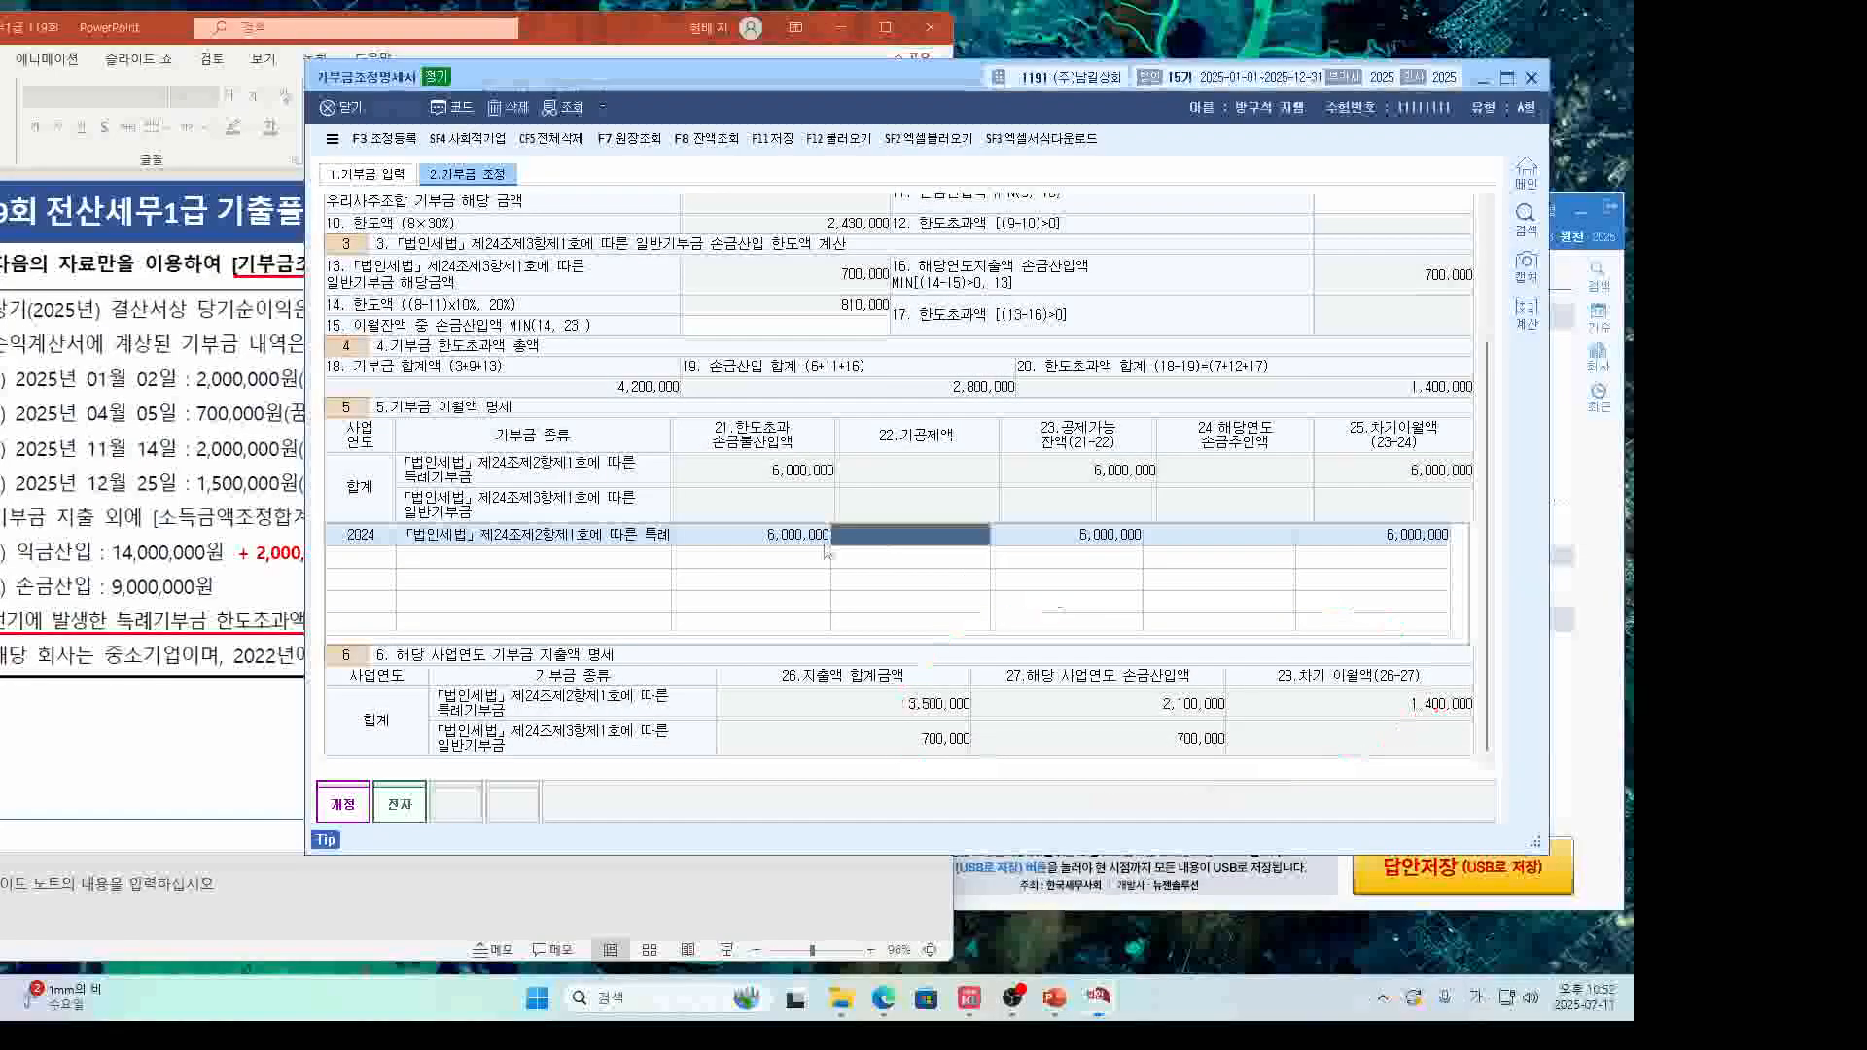
{"action": "mouse_move", "coordinate": [1460, 719]}
{"action": "left_mouse_down"}
{"action": "mouse_move", "coordinate": [1401, 681]}
{"action": "mouse_move", "coordinate": [1462, 721]}
{"action": "left_mouse_up"}
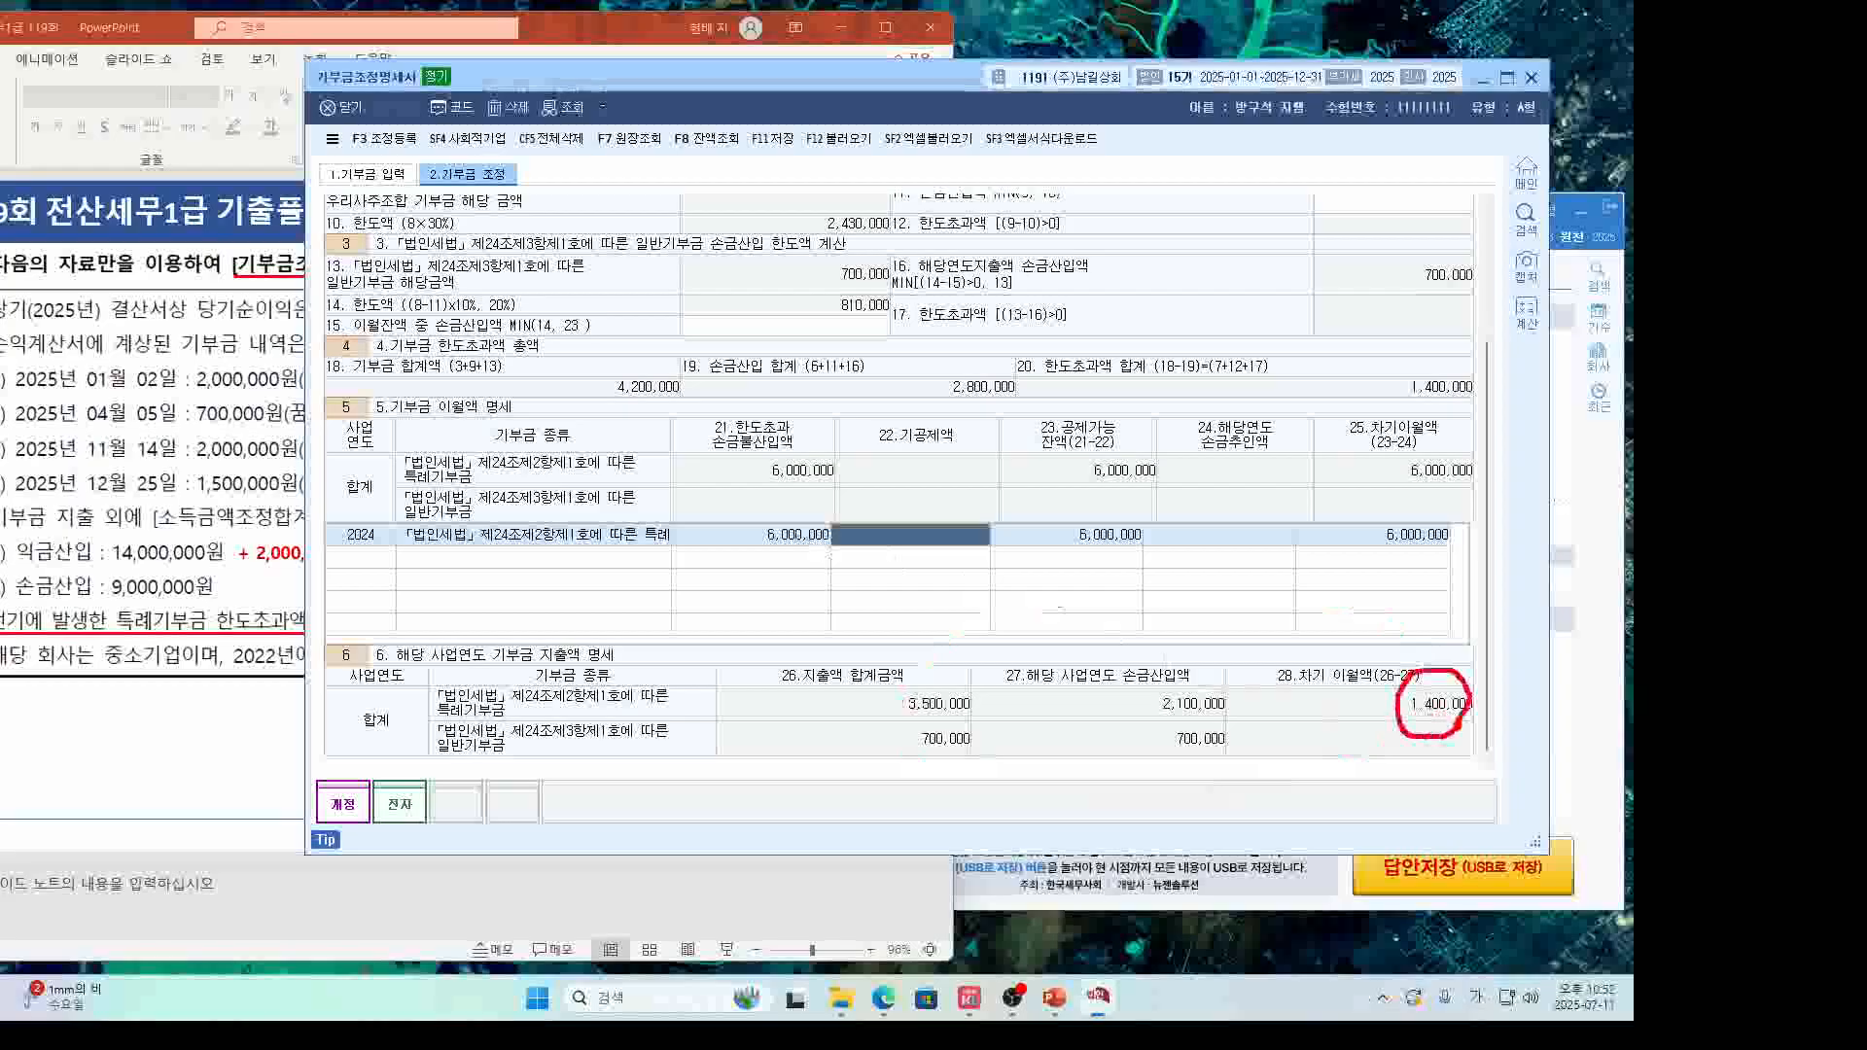
{"action": "key", "text": "Escape"}
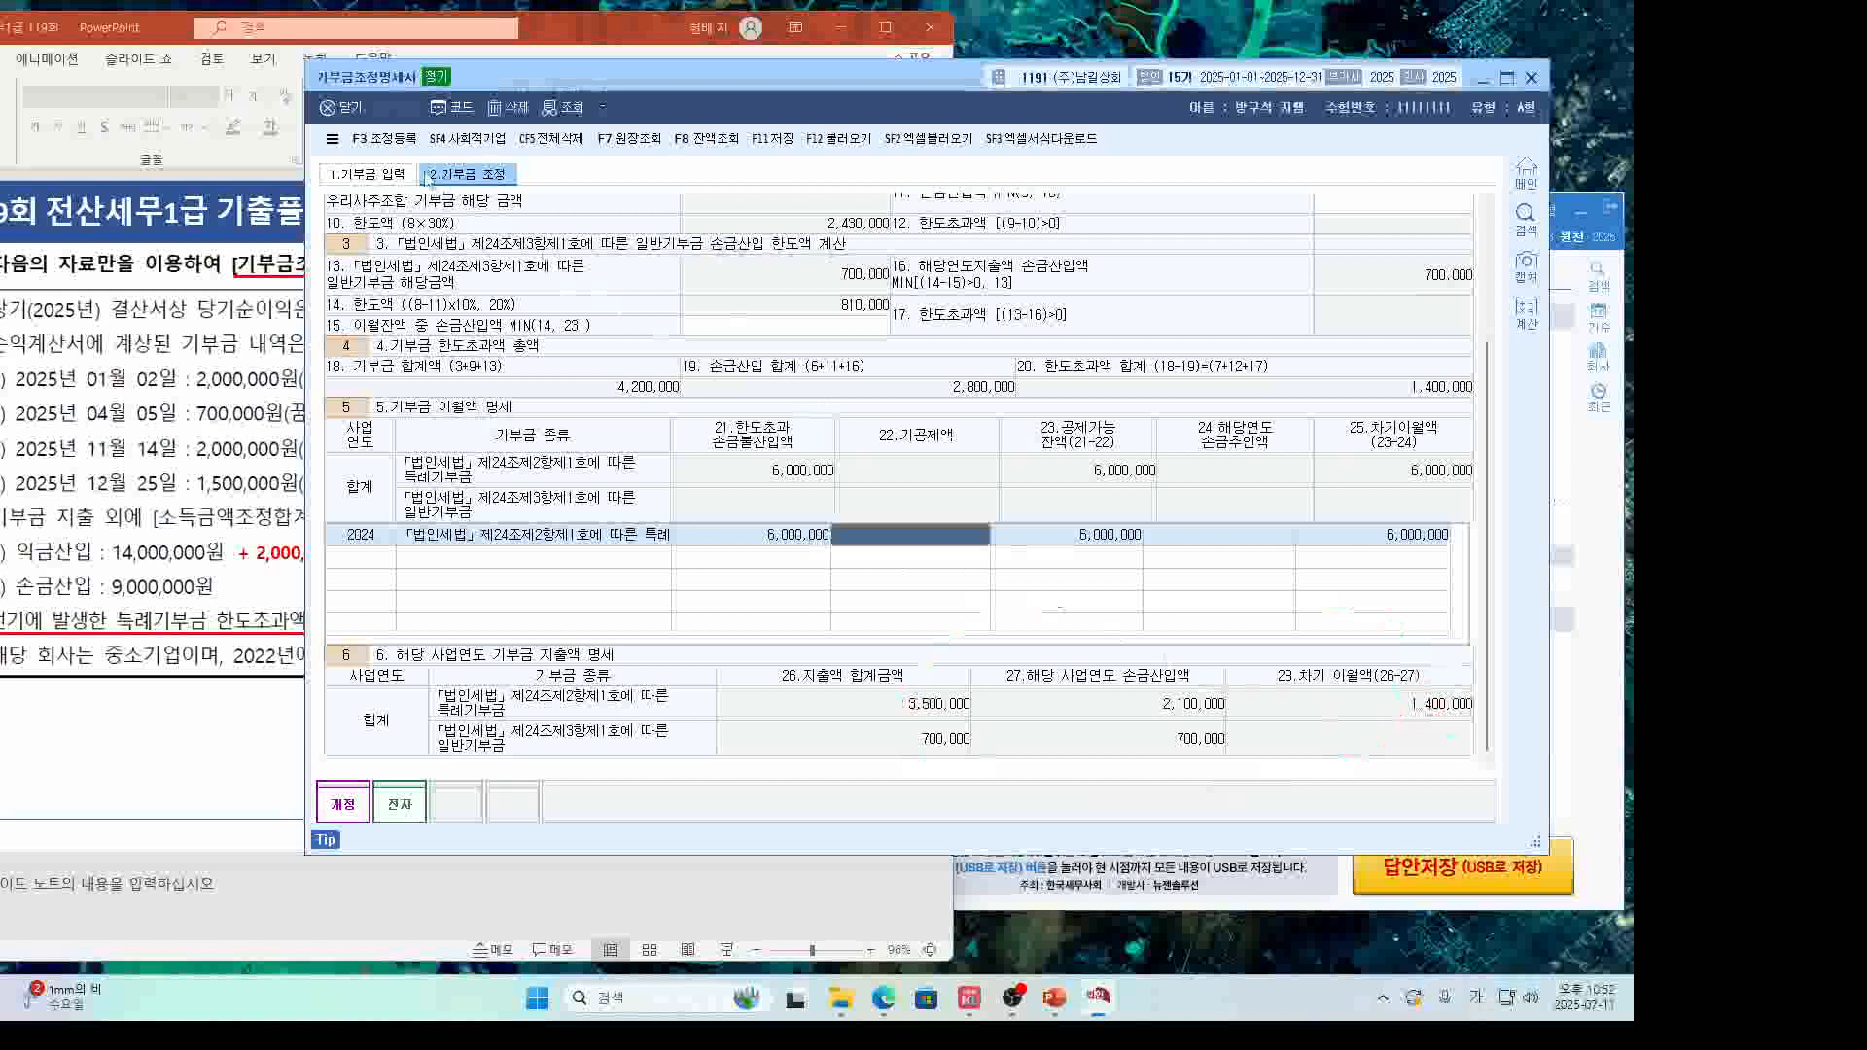
Register 비지정 기부금 2,000,000 as 익금산입 with 소득처분 6.기타사외유출 in 조정등록.
{"action": "left_click", "coordinate": [384, 139]}
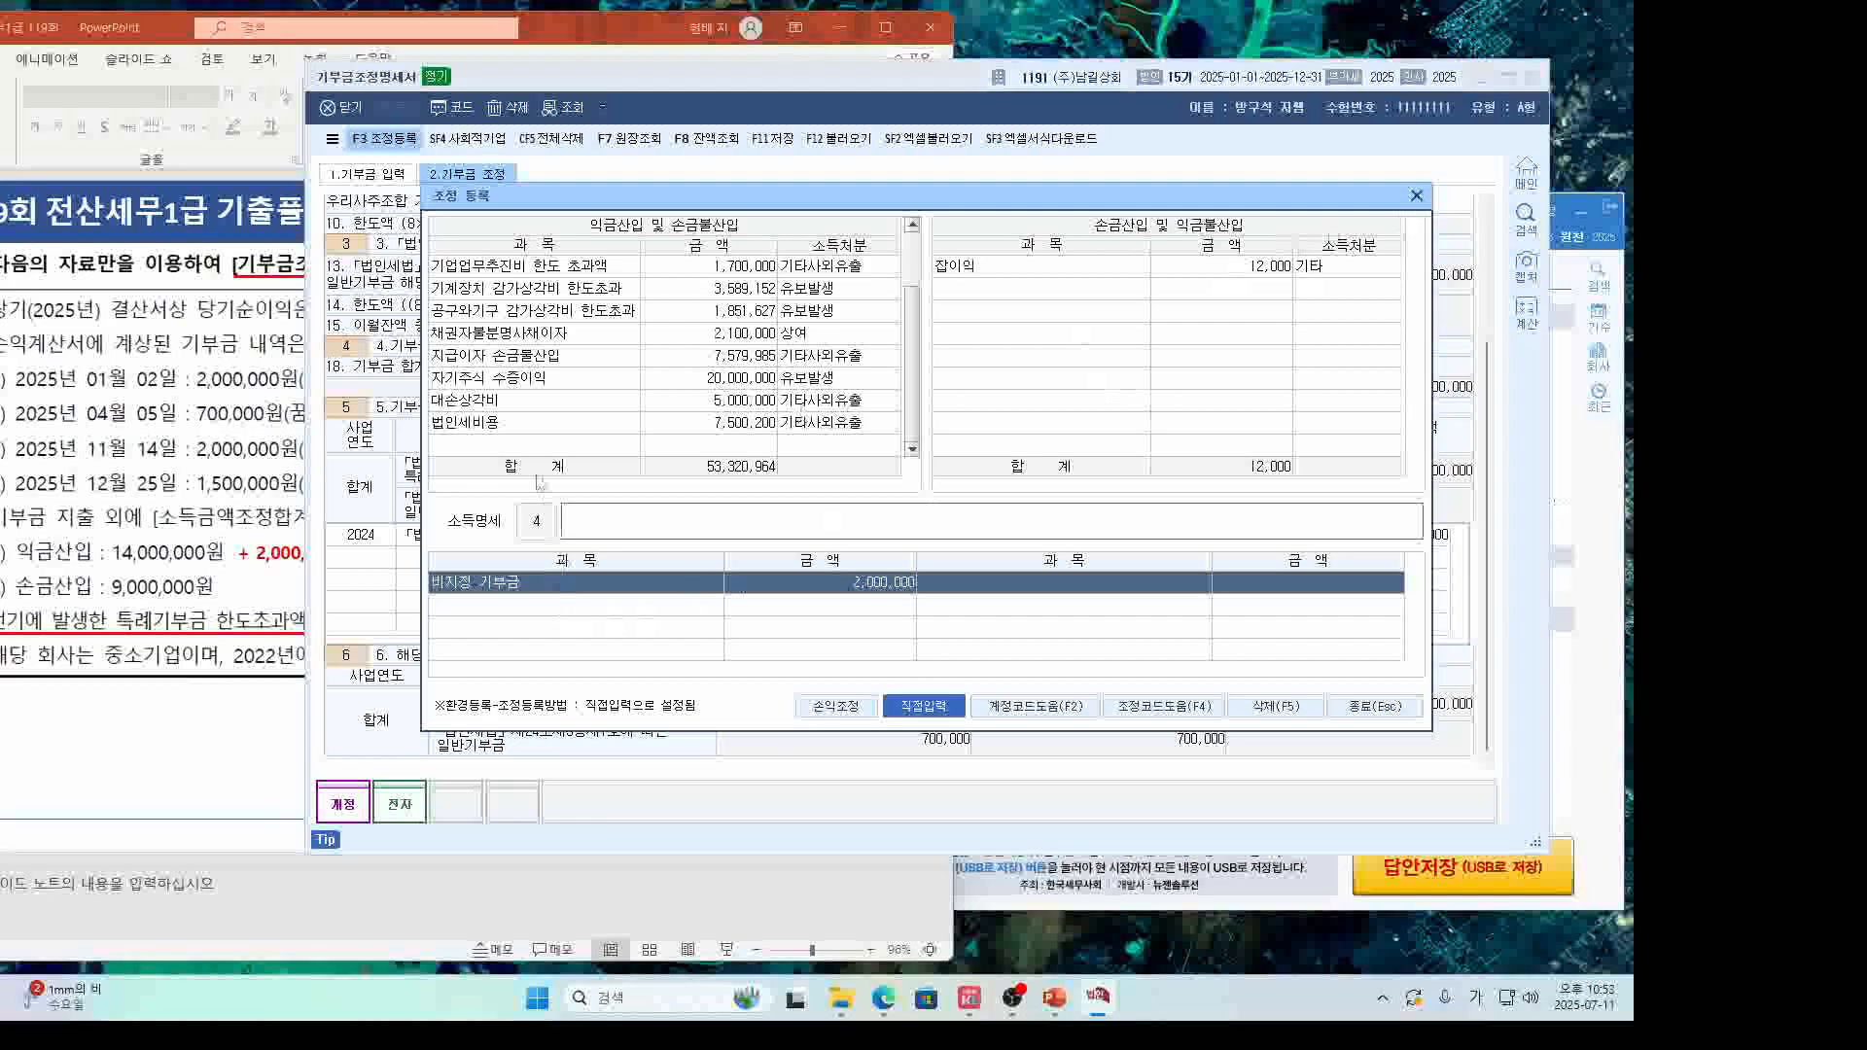
{"action": "left_click", "coordinate": [277, 501]}
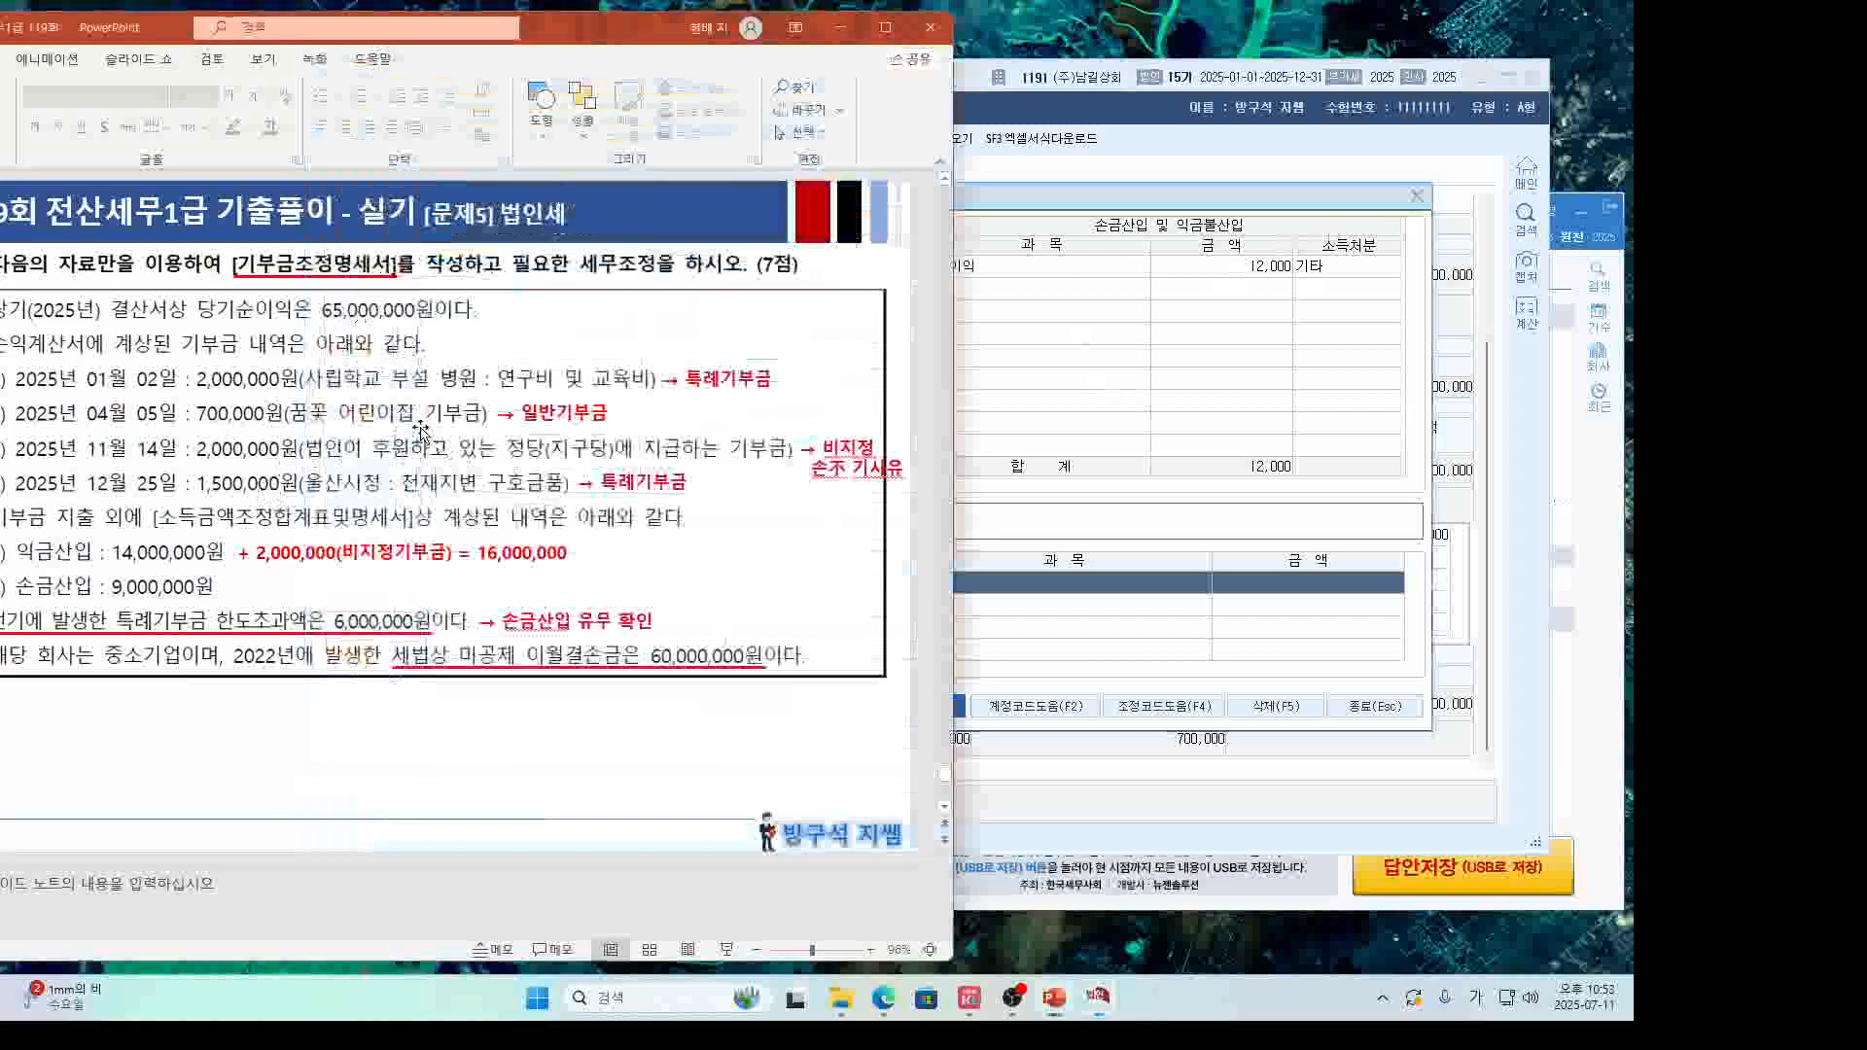
{"action": "left_click", "coordinate": [990, 591]}
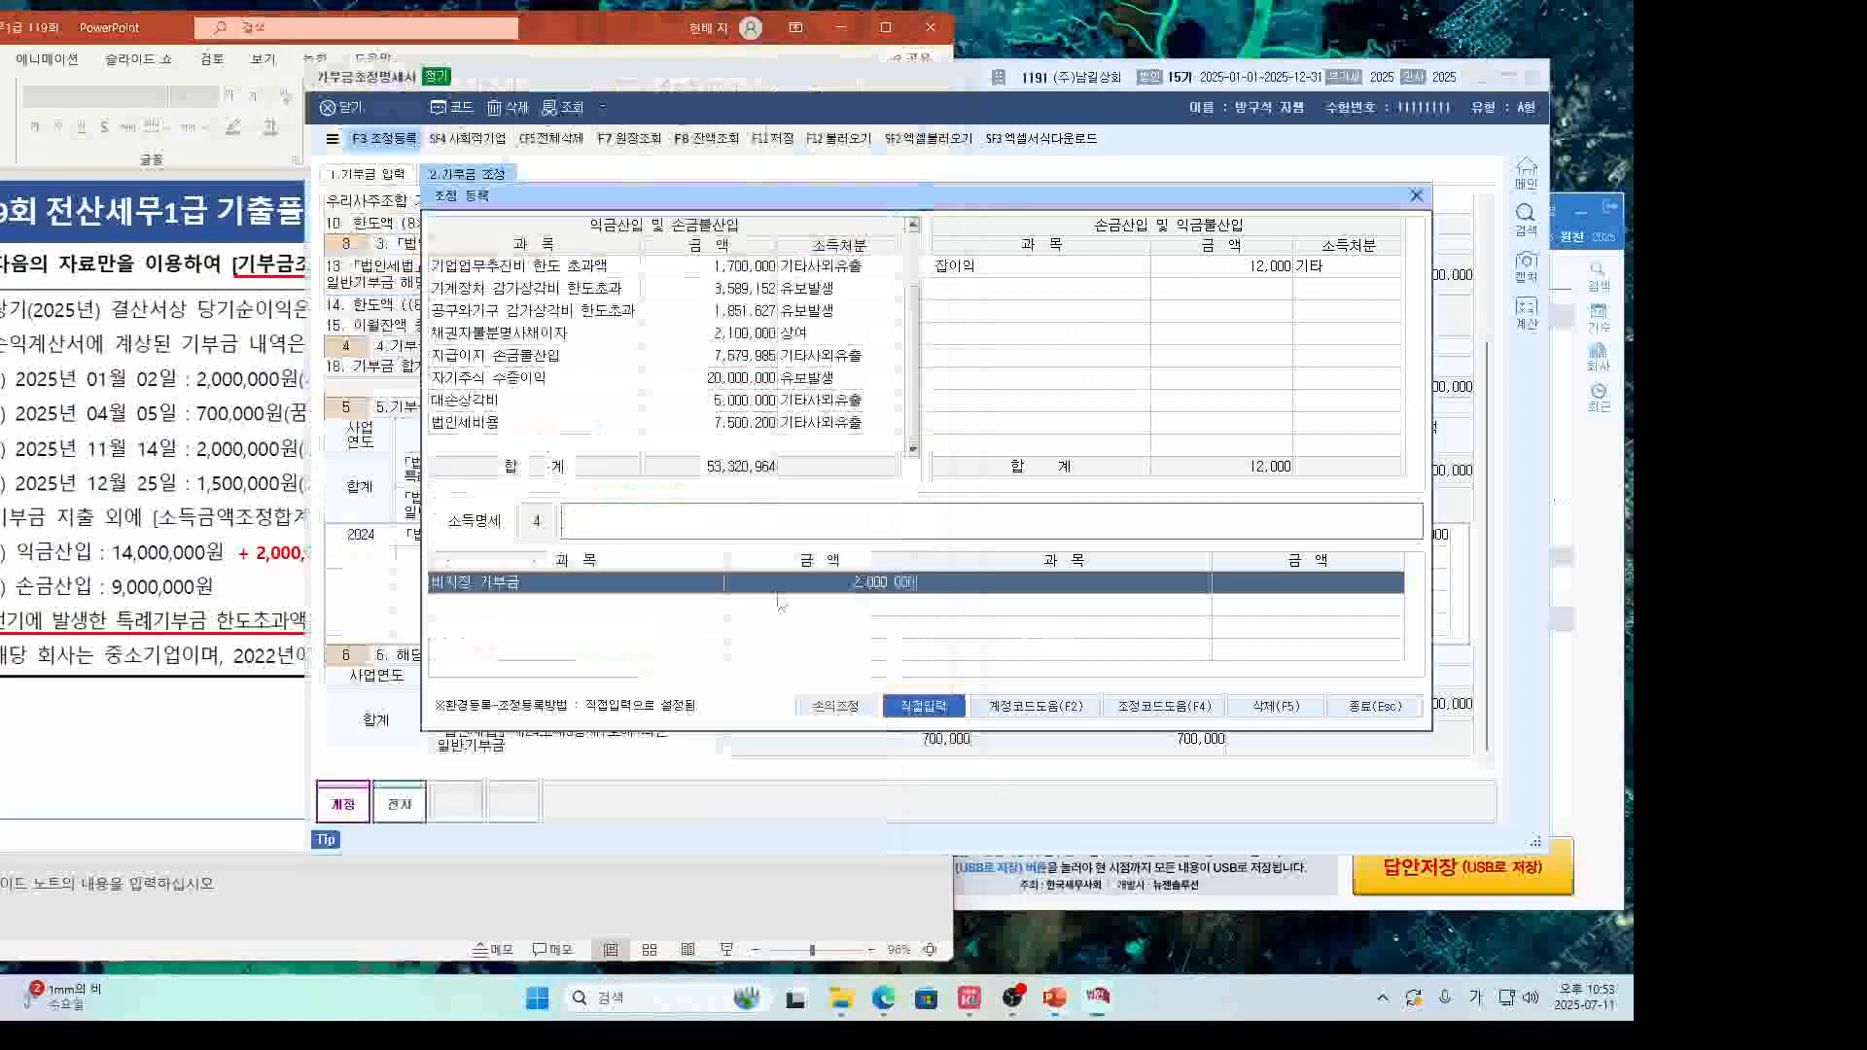
{"action": "left_click_drag", "start_coordinate": [646, 590], "coordinate": [520, 449]}
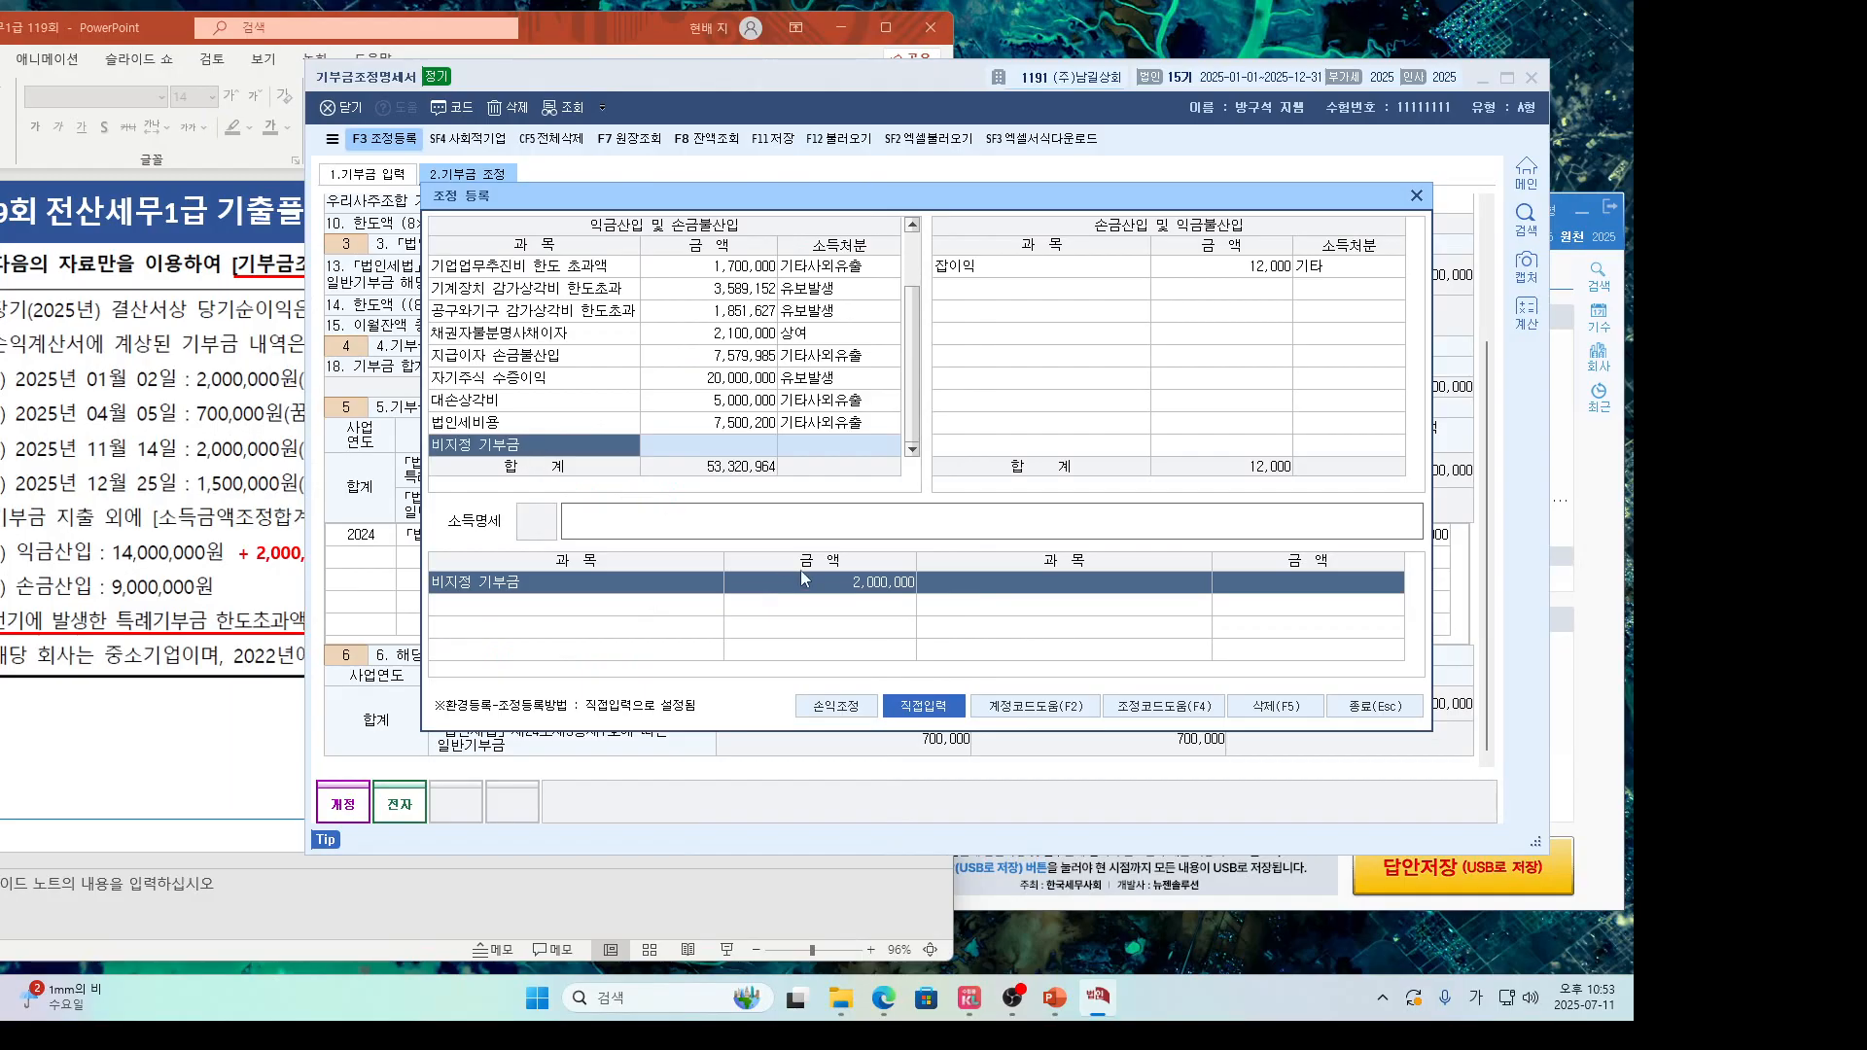
{"action": "left_click", "coordinate": [724, 455]}
{"action": "left_click", "coordinate": [825, 442]}
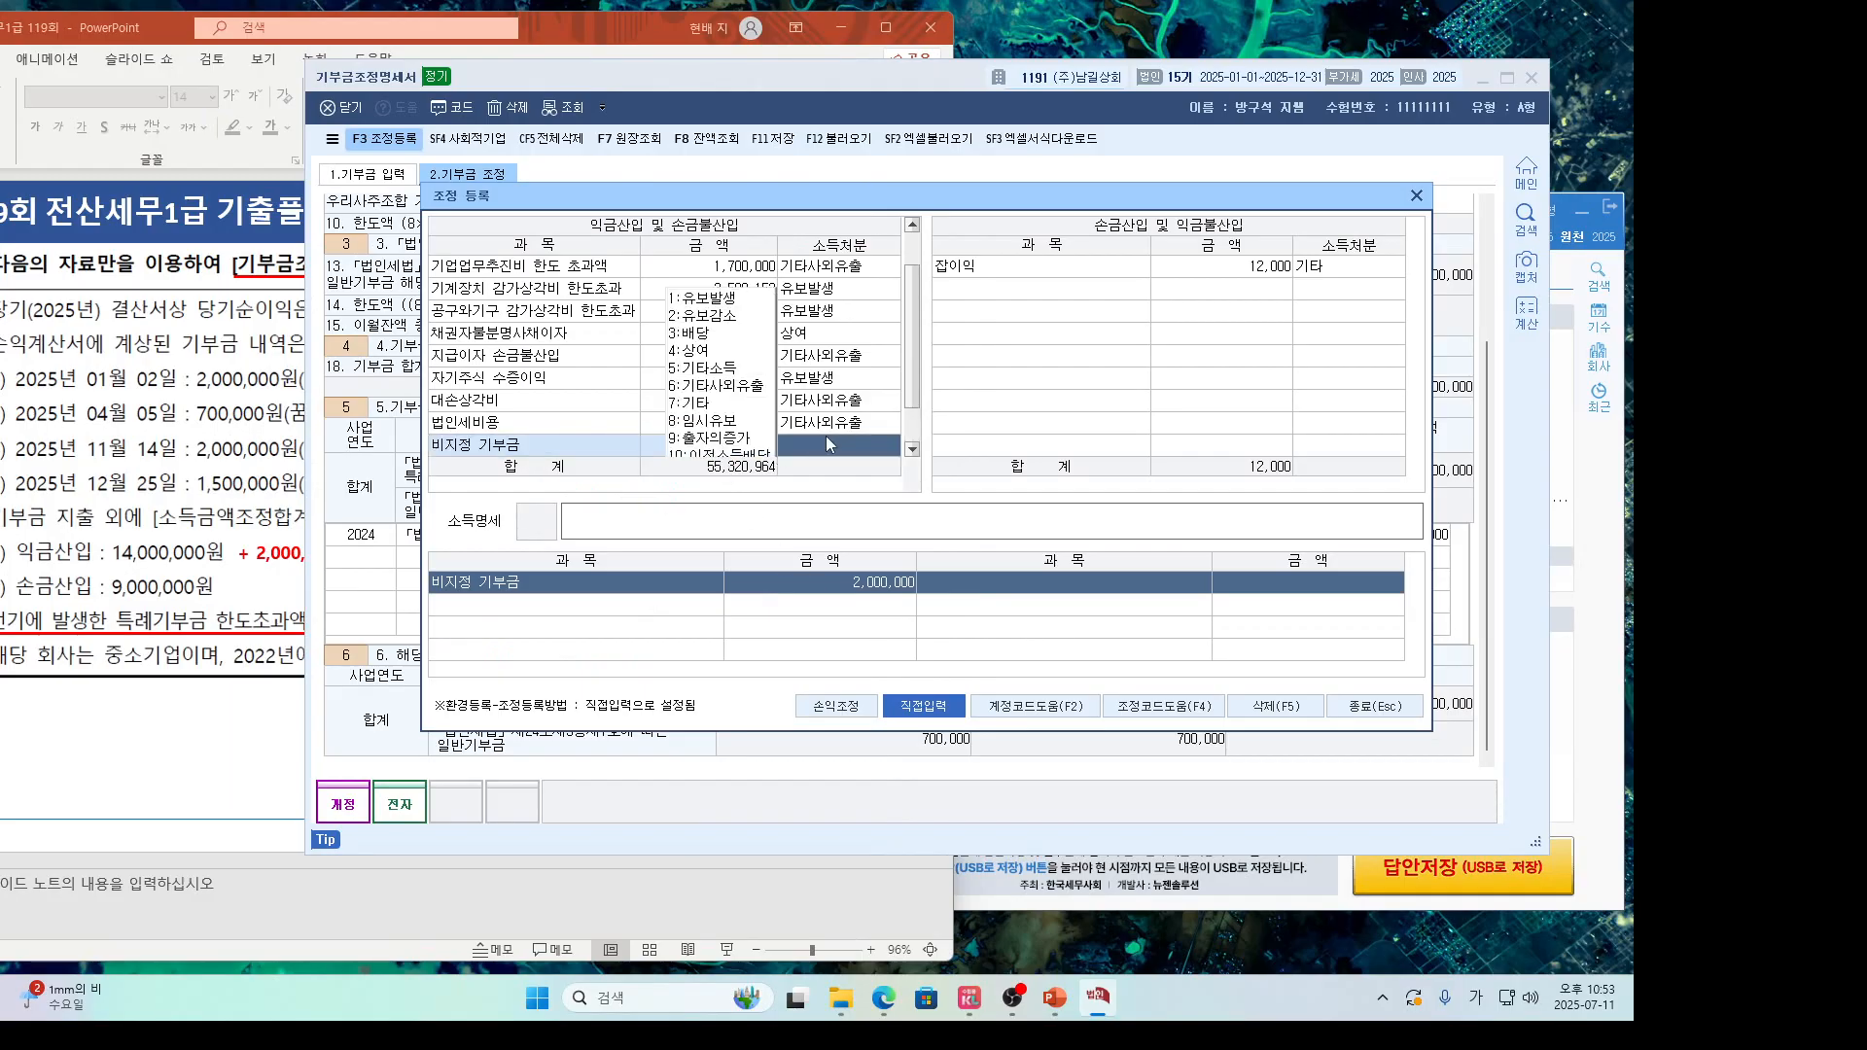
{"action": "double_click", "coordinate": [753, 390]}
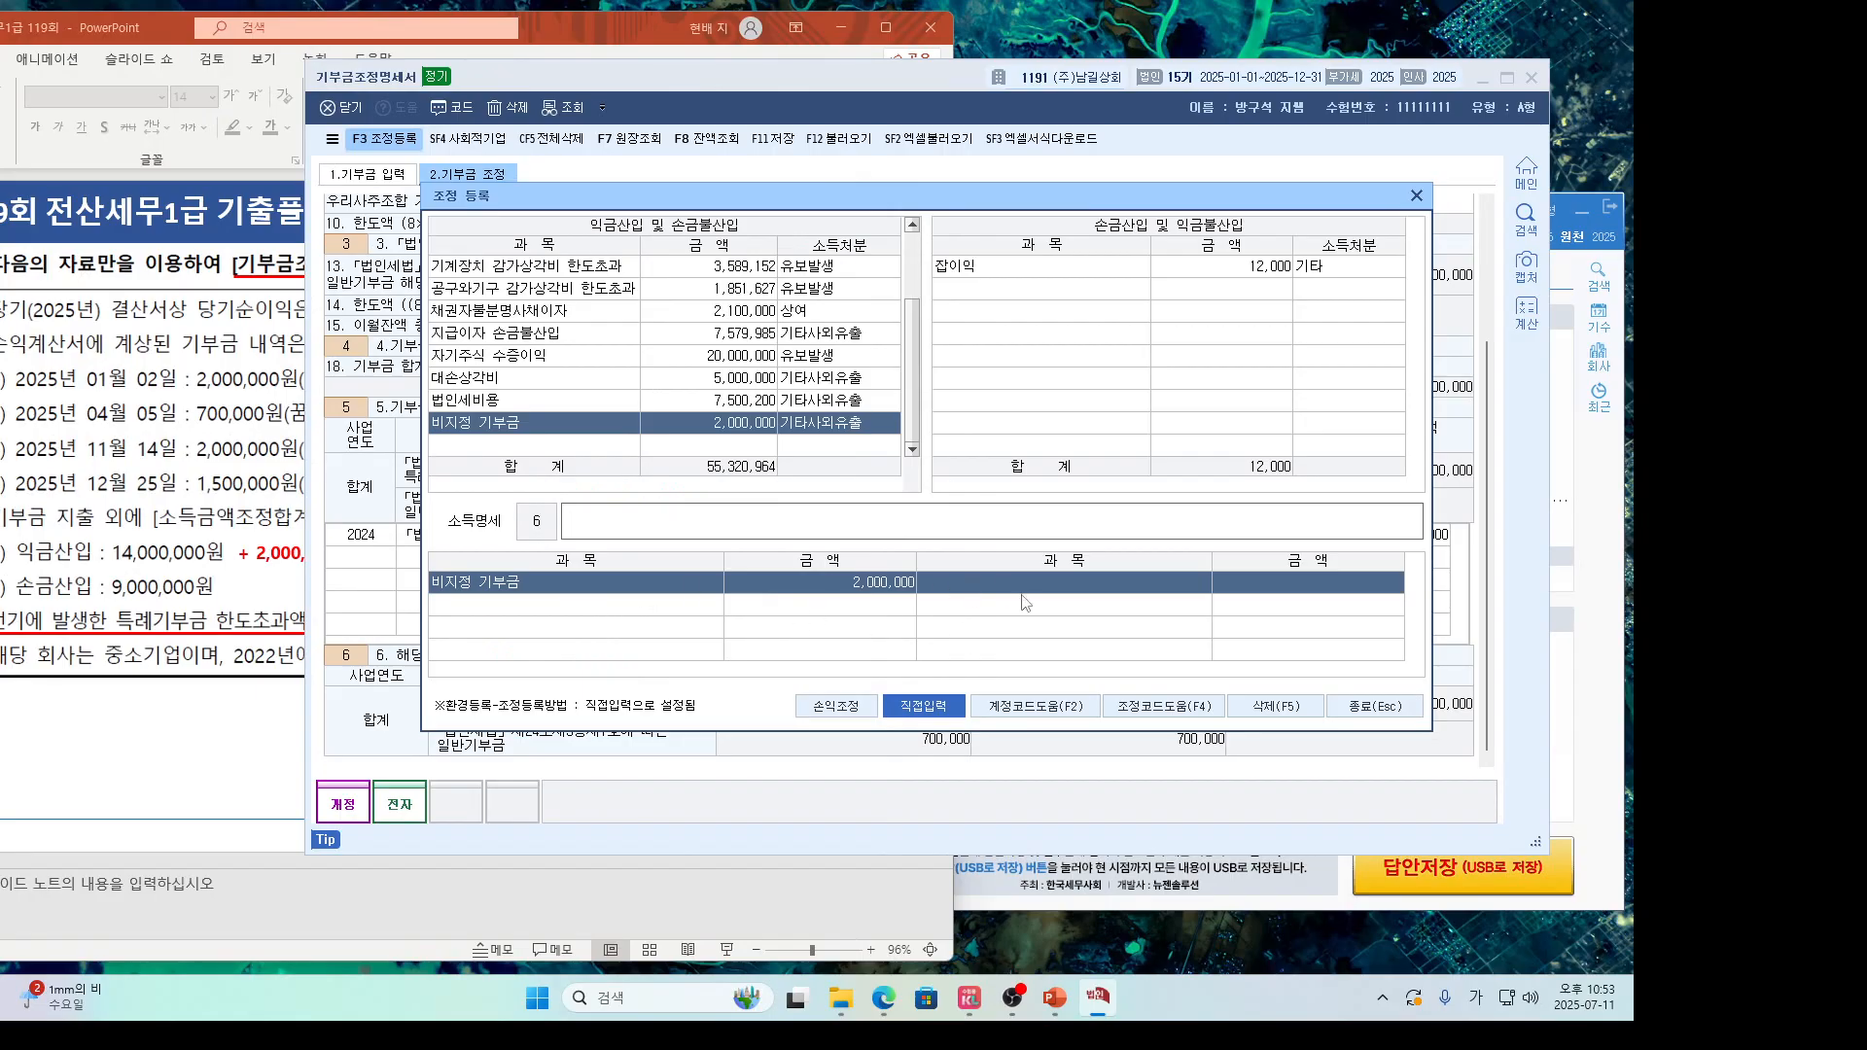
{"action": "key", "text": "alt+Tab"}
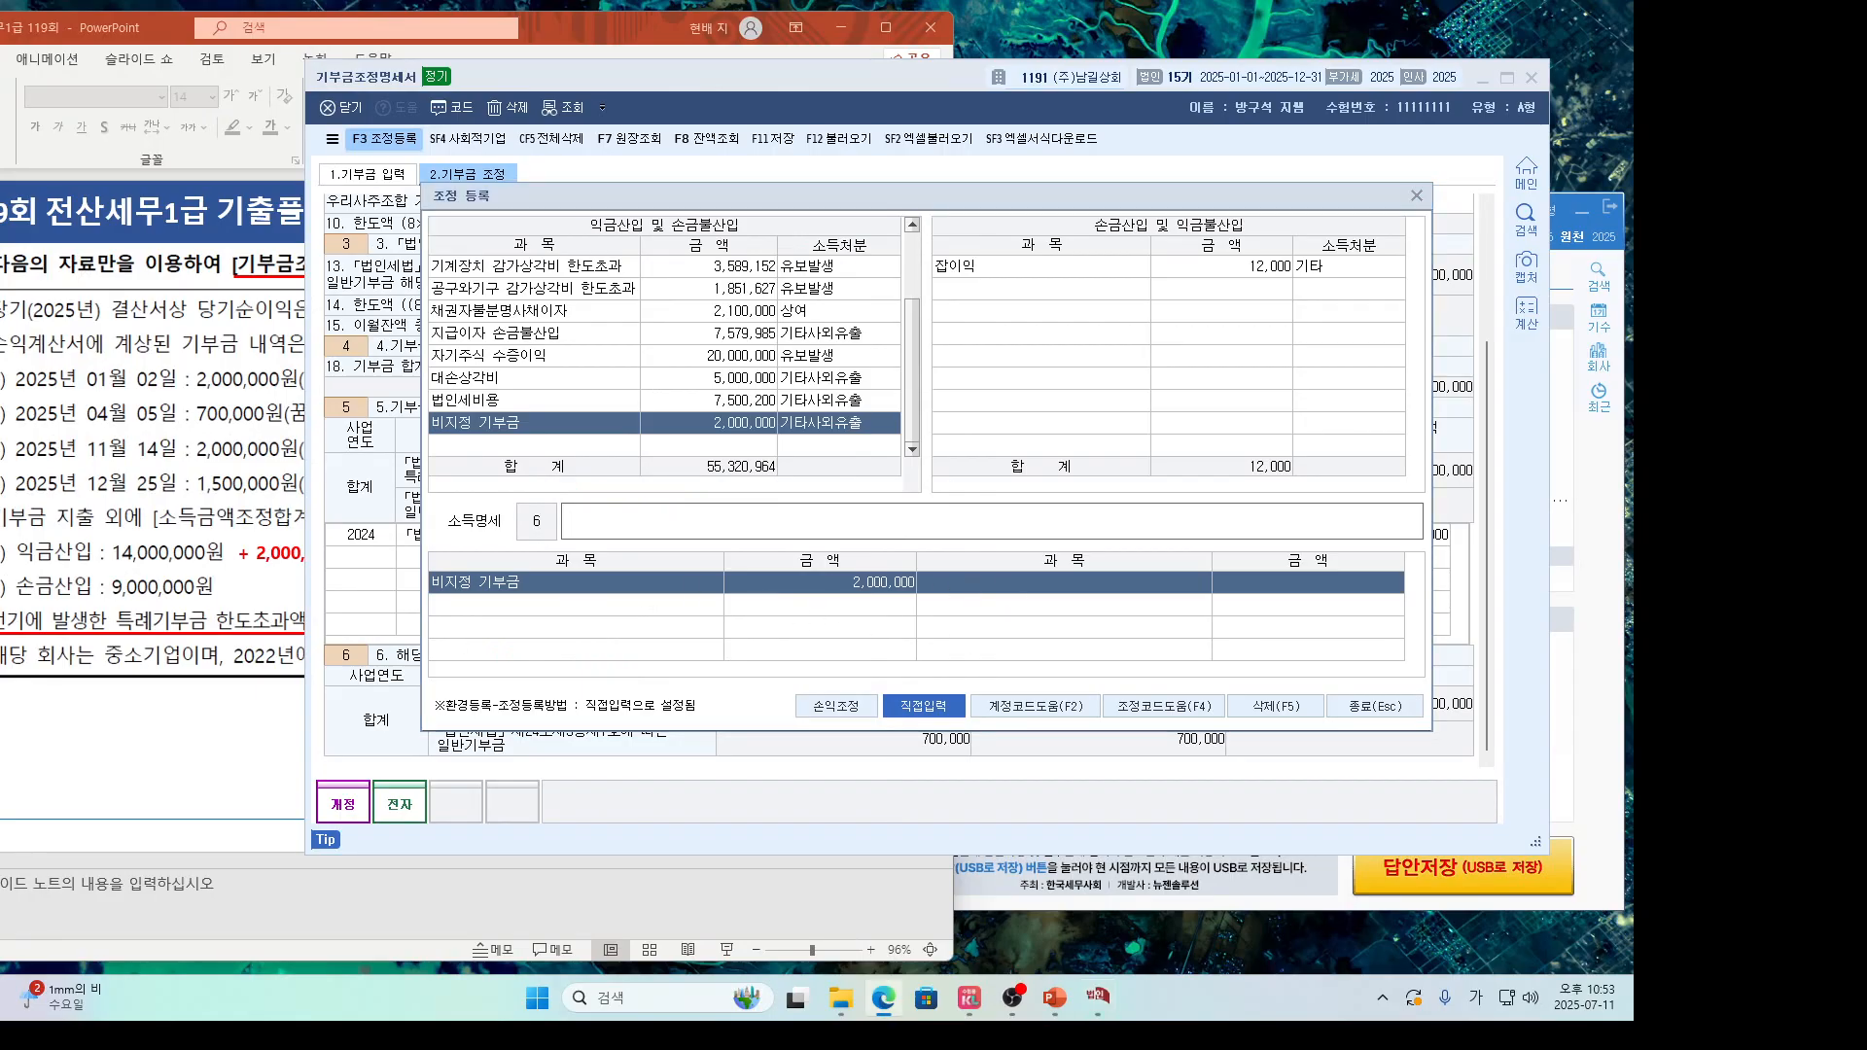
{"action": "key", "text": "alt+Tab"}
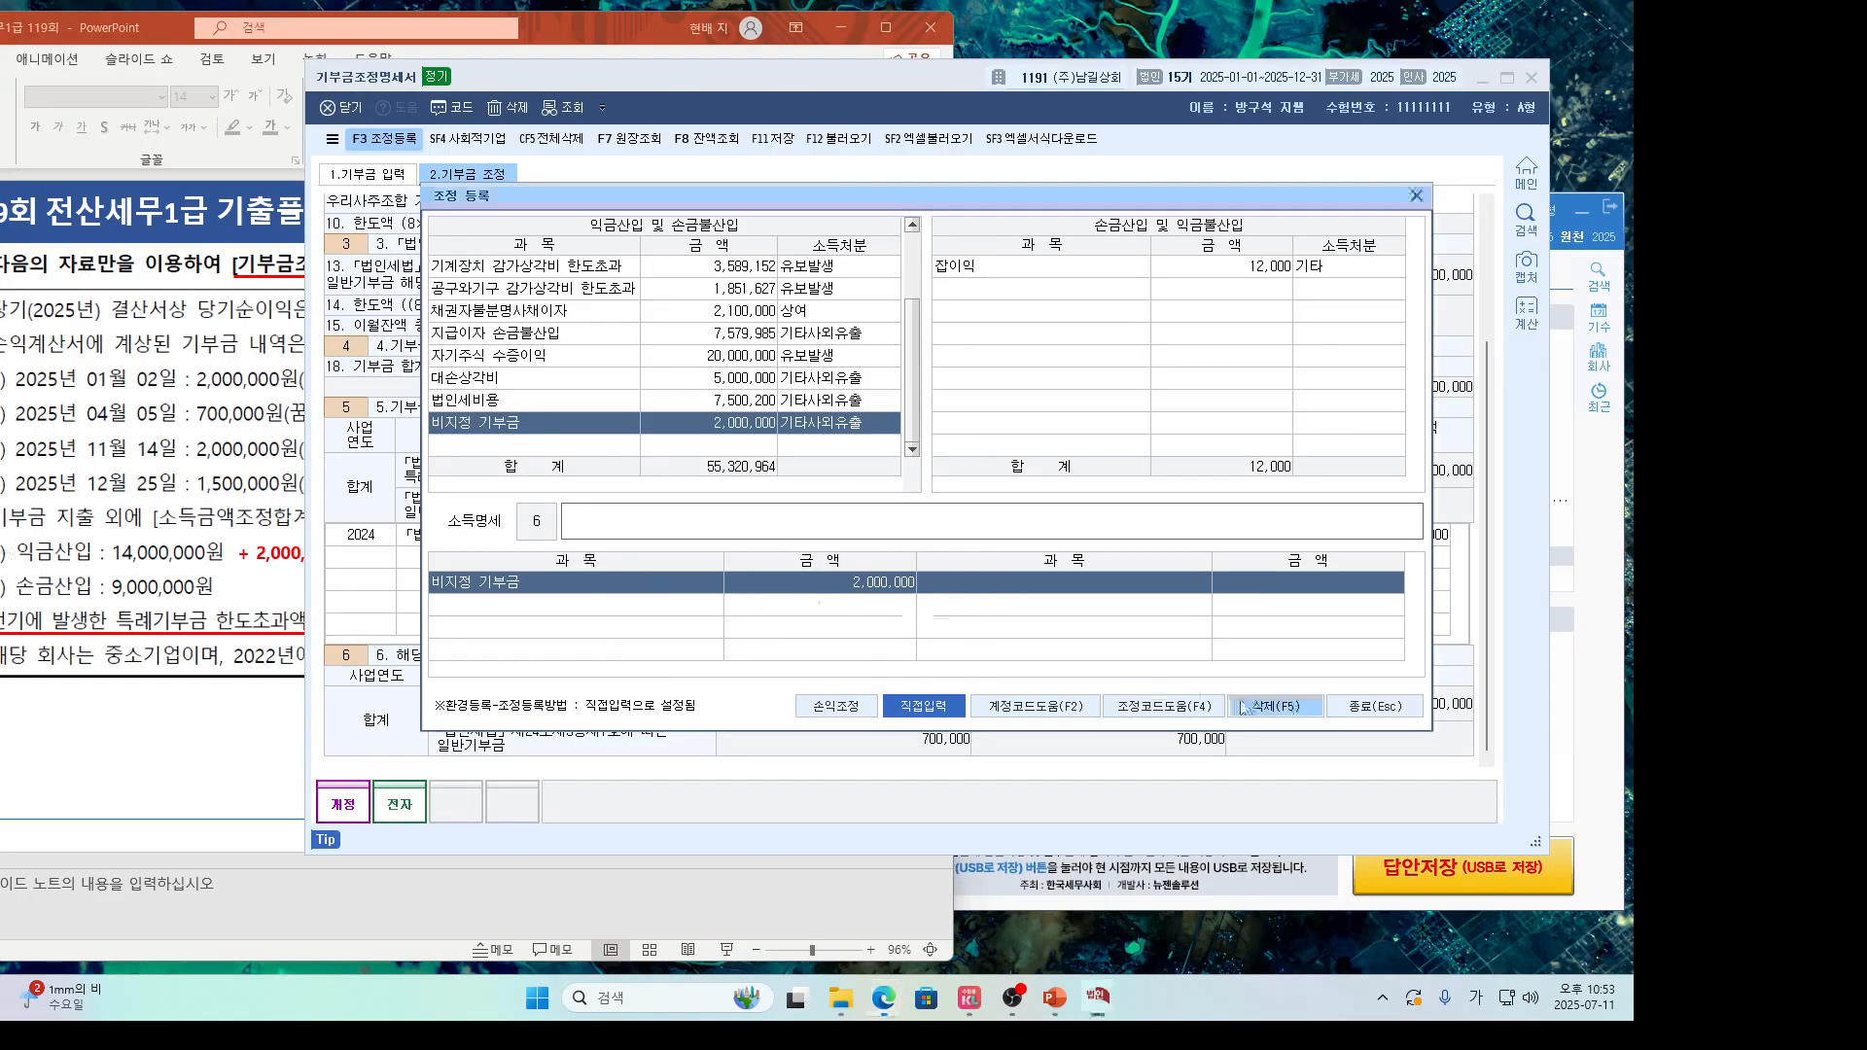
{"action": "left_click", "coordinate": [1347, 715]}
Close the donation statement and show the PowerPoint problem slide full-screen.
{"action": "left_click", "coordinate": [1532, 77]}
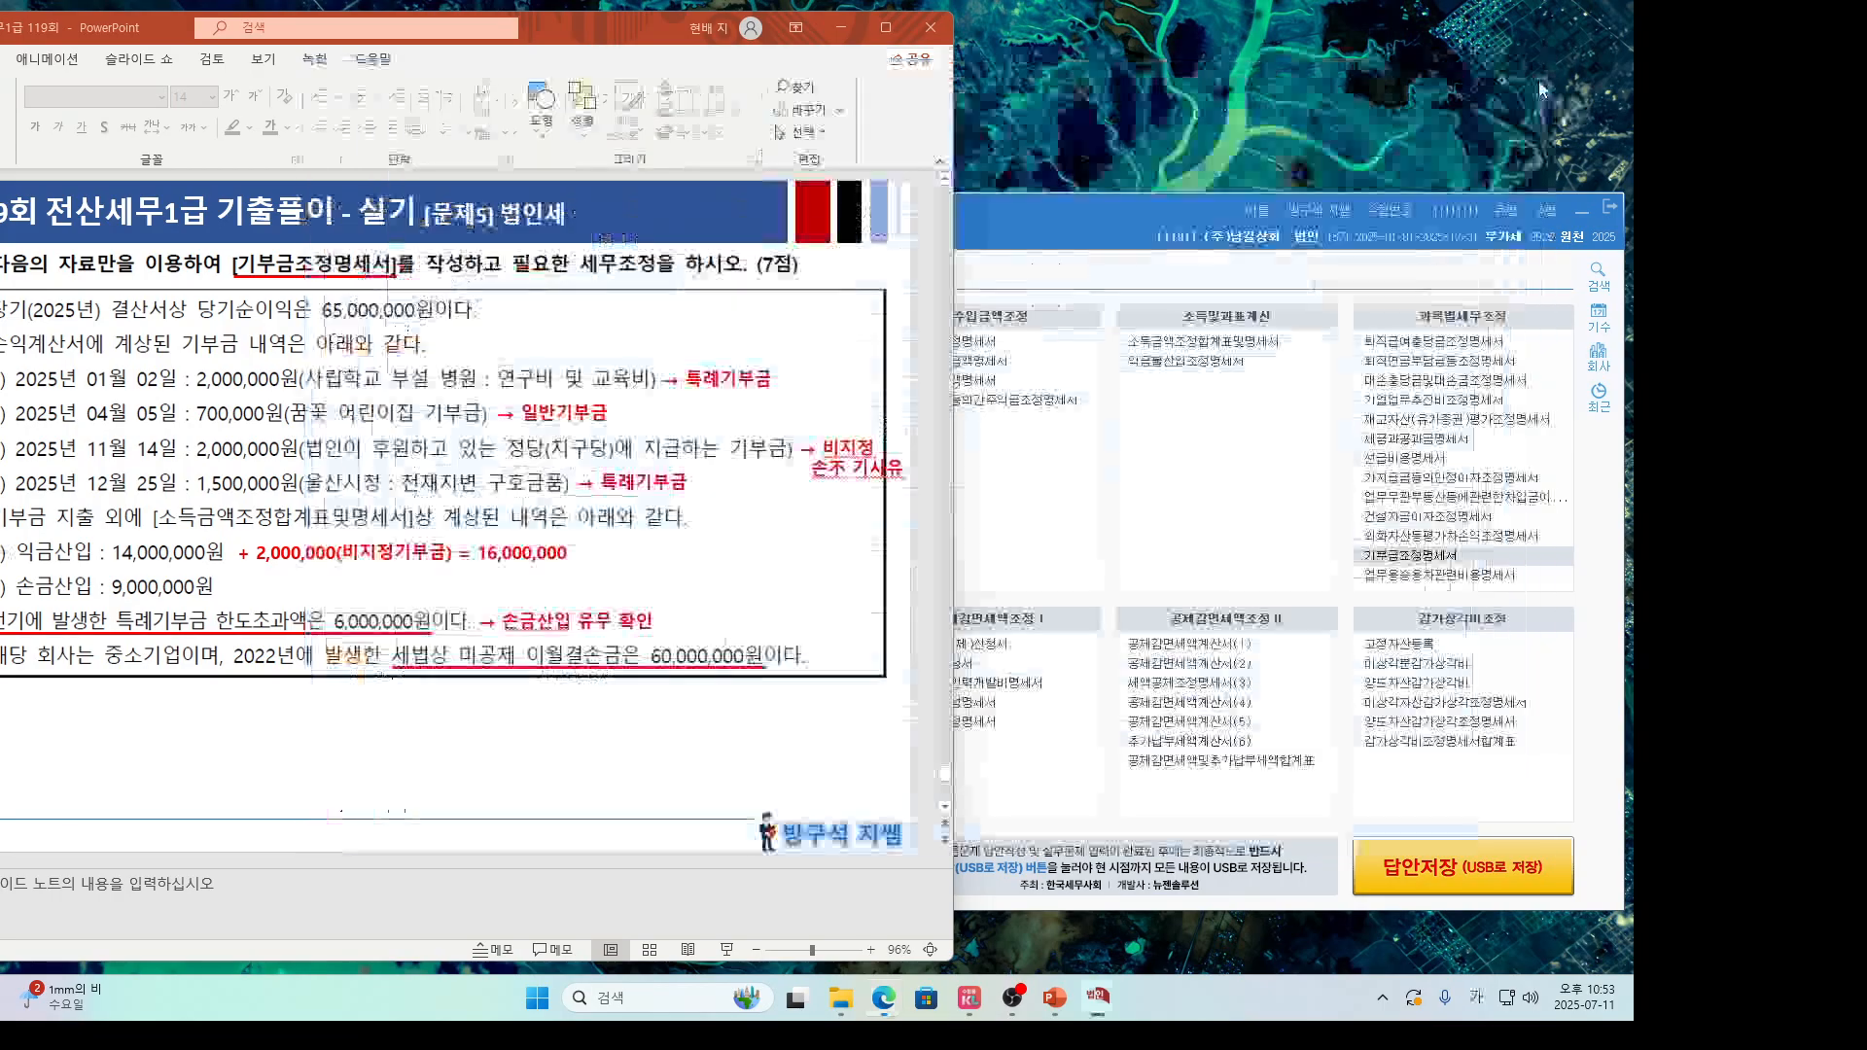
{"action": "left_click", "coordinate": [885, 28]}
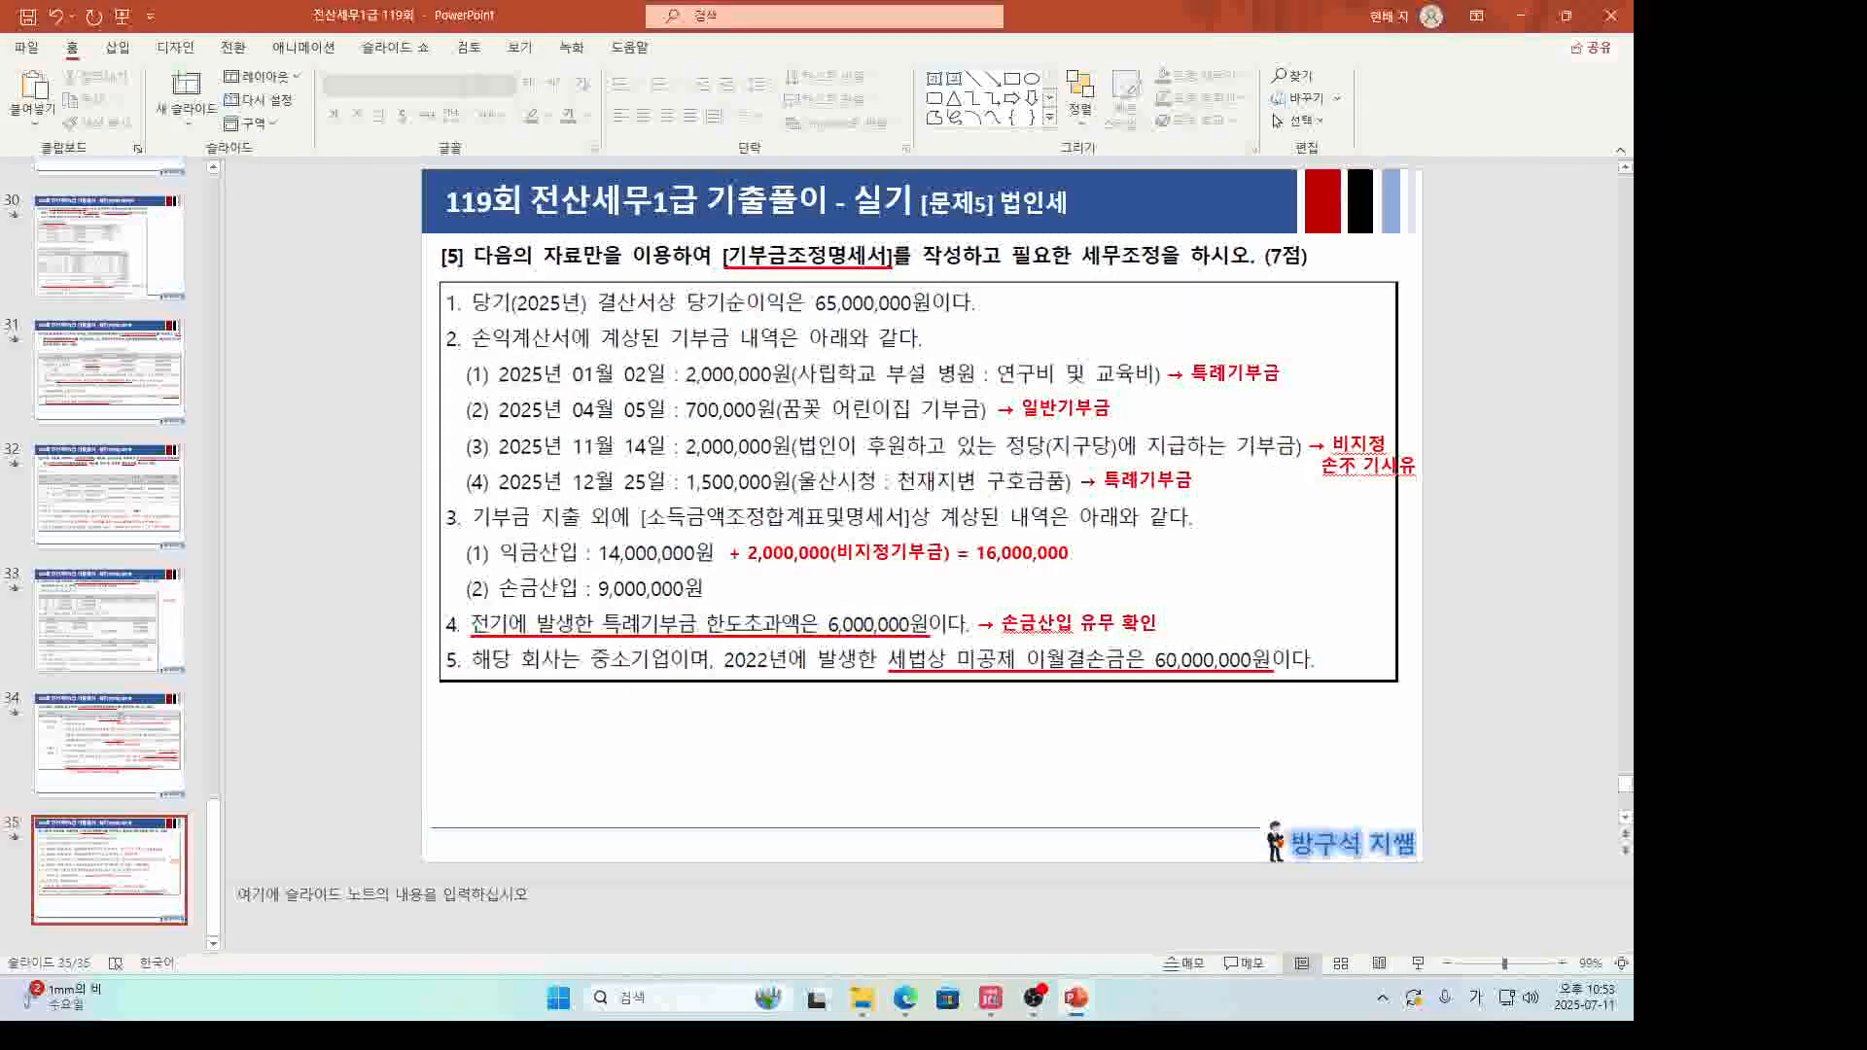
{"action": "key", "text": "alt+Tab"}
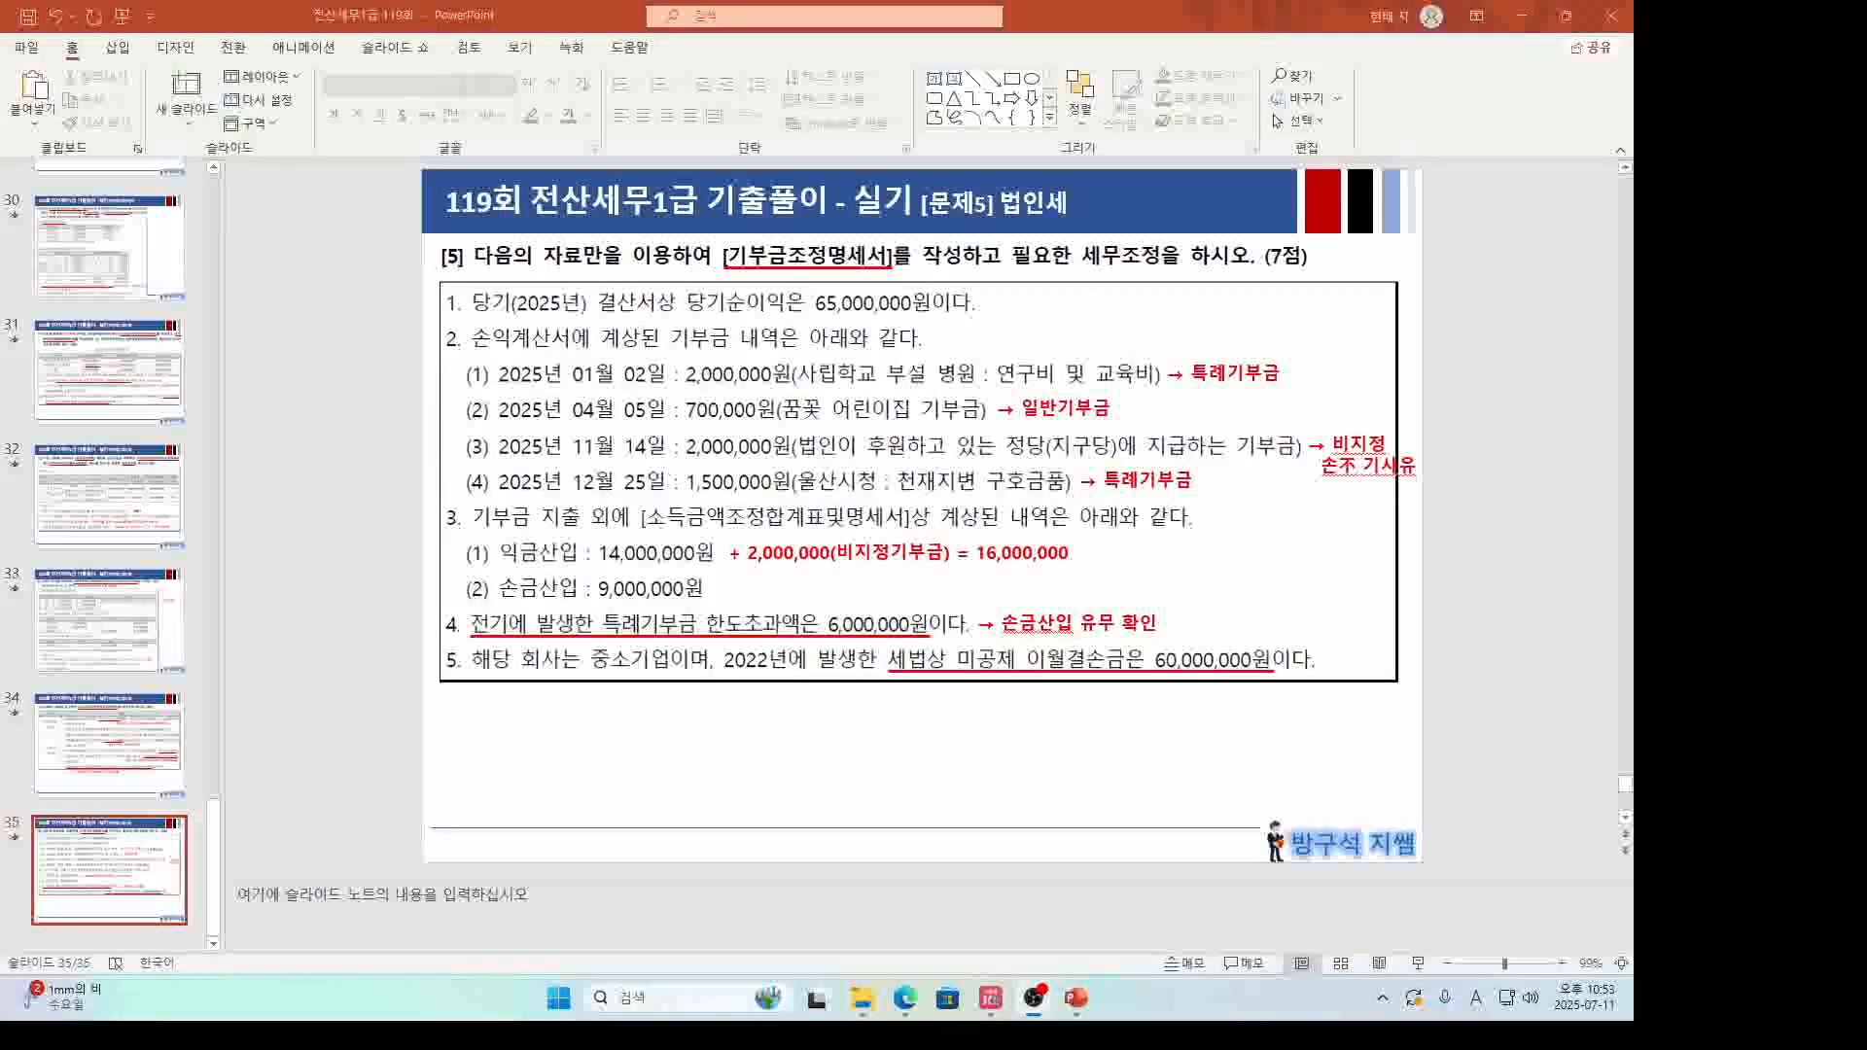